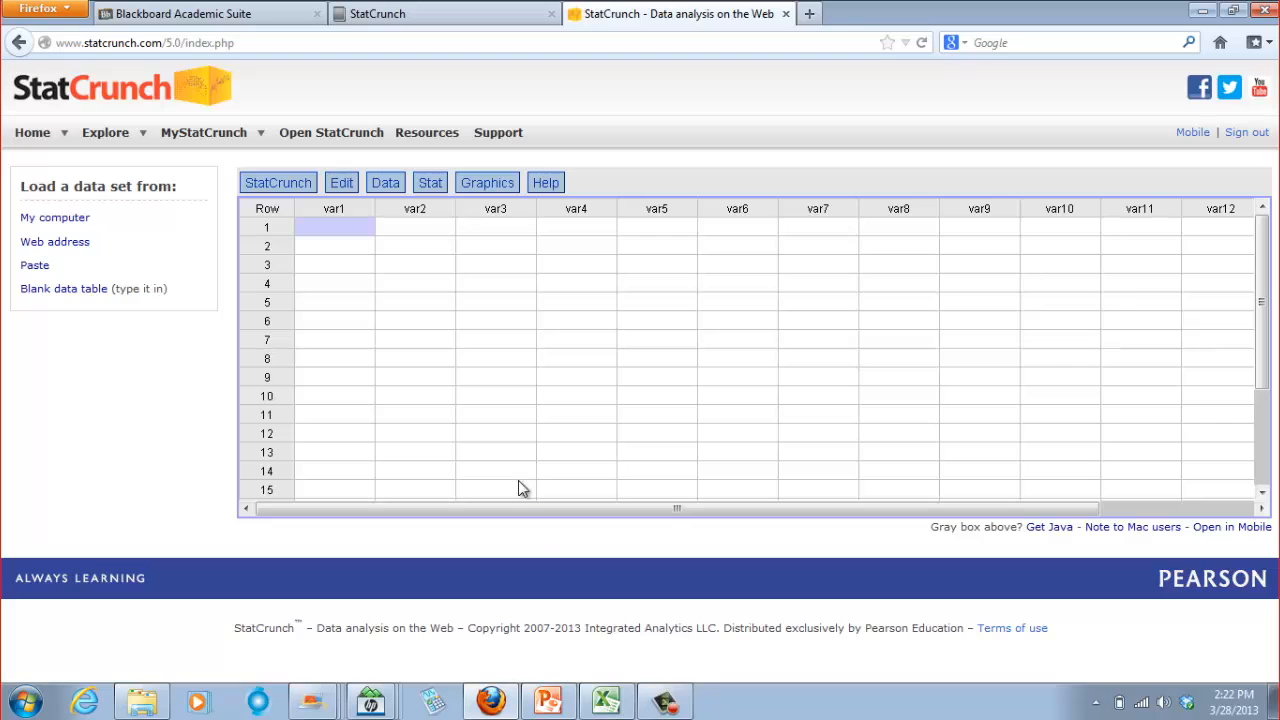
- Consult the Example 1 slide in PowerPoint and enter the X values 2.3, 3.9, 2.8 and 4.7 in StatCrunch's var1 column
{"action": "left_click", "coordinate": [548, 703]}
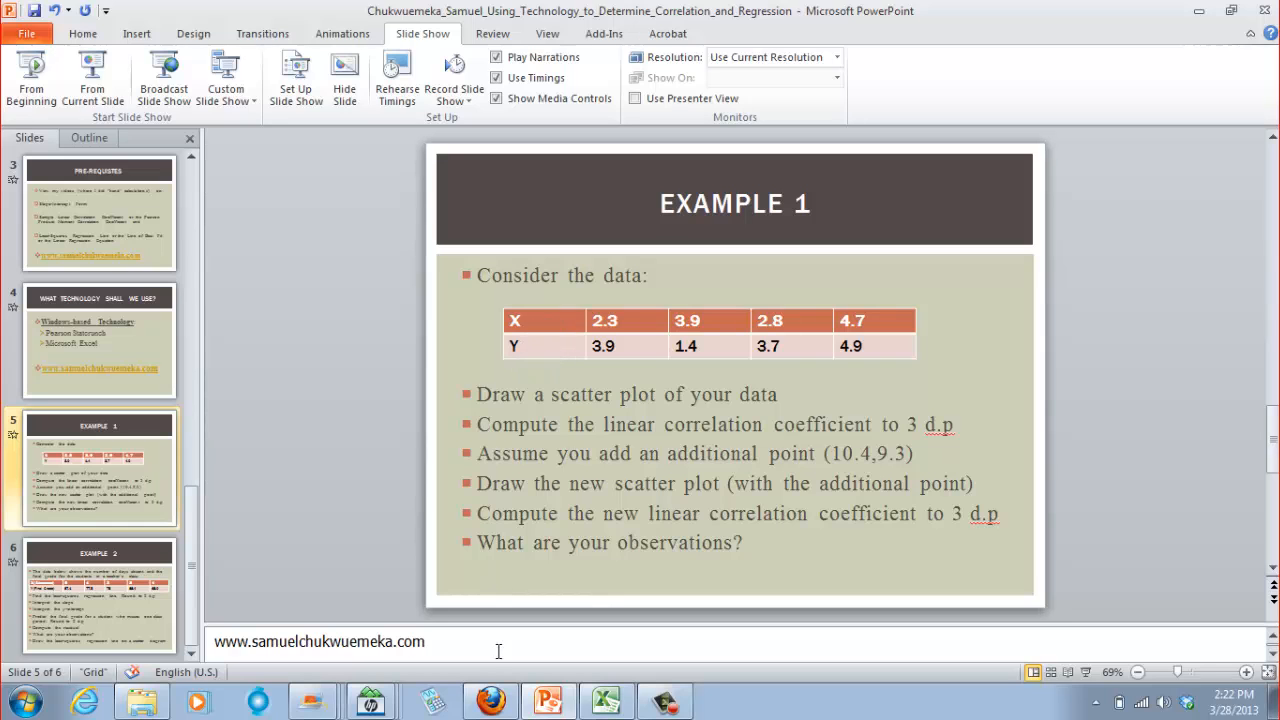
{"action": "left_click", "coordinate": [490, 701]}
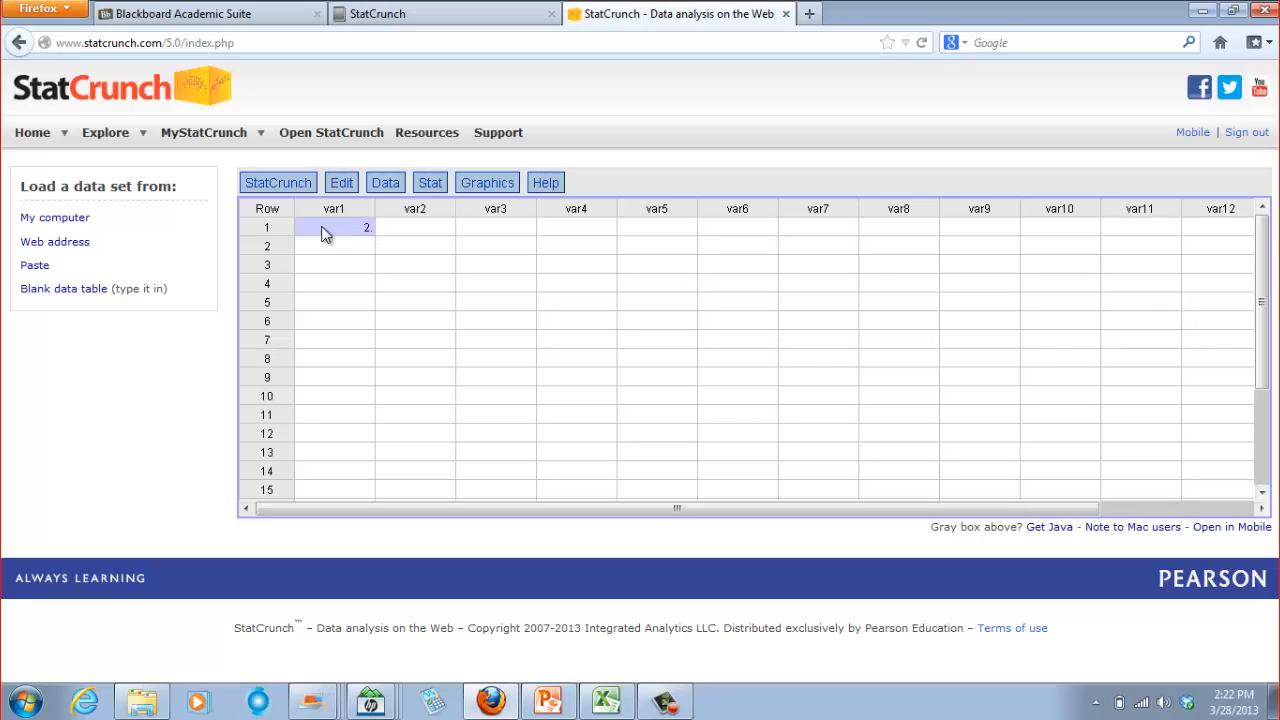
{"action": "key", "text": "Return"}
{"action": "type", "text": "3.9"}
{"action": "key", "text": "Return"}
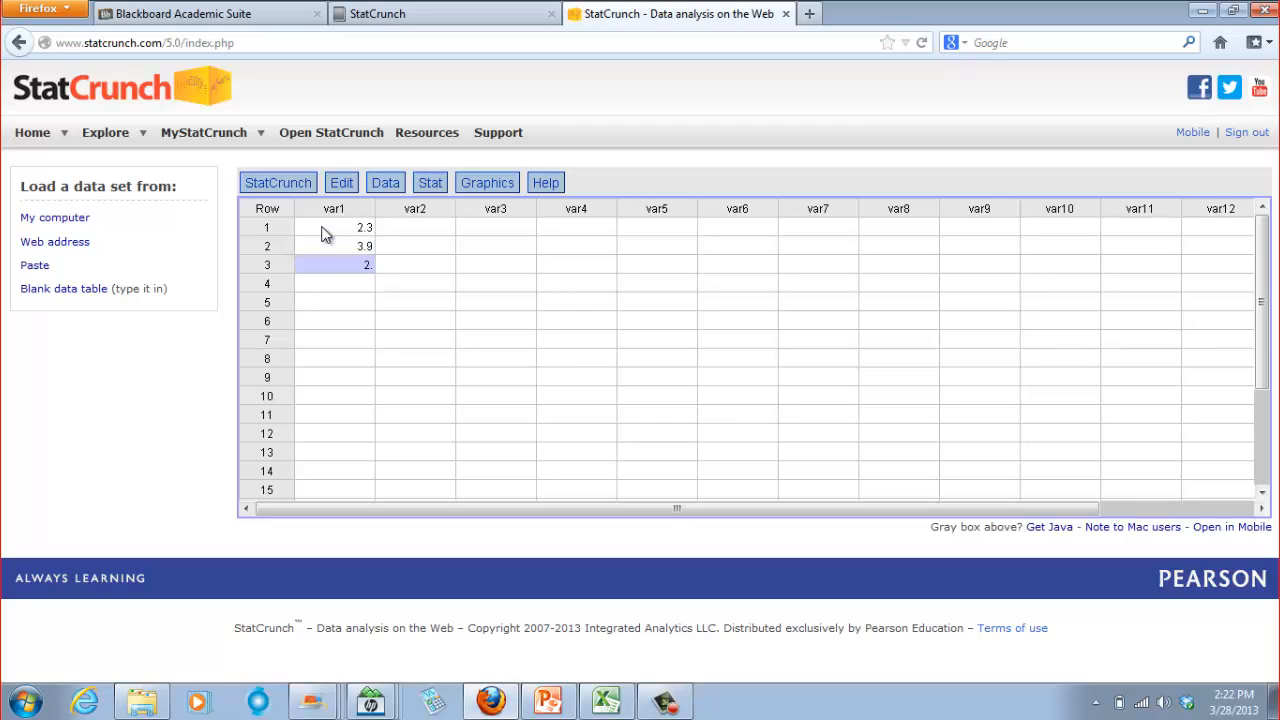
{"action": "key", "text": "Return"}
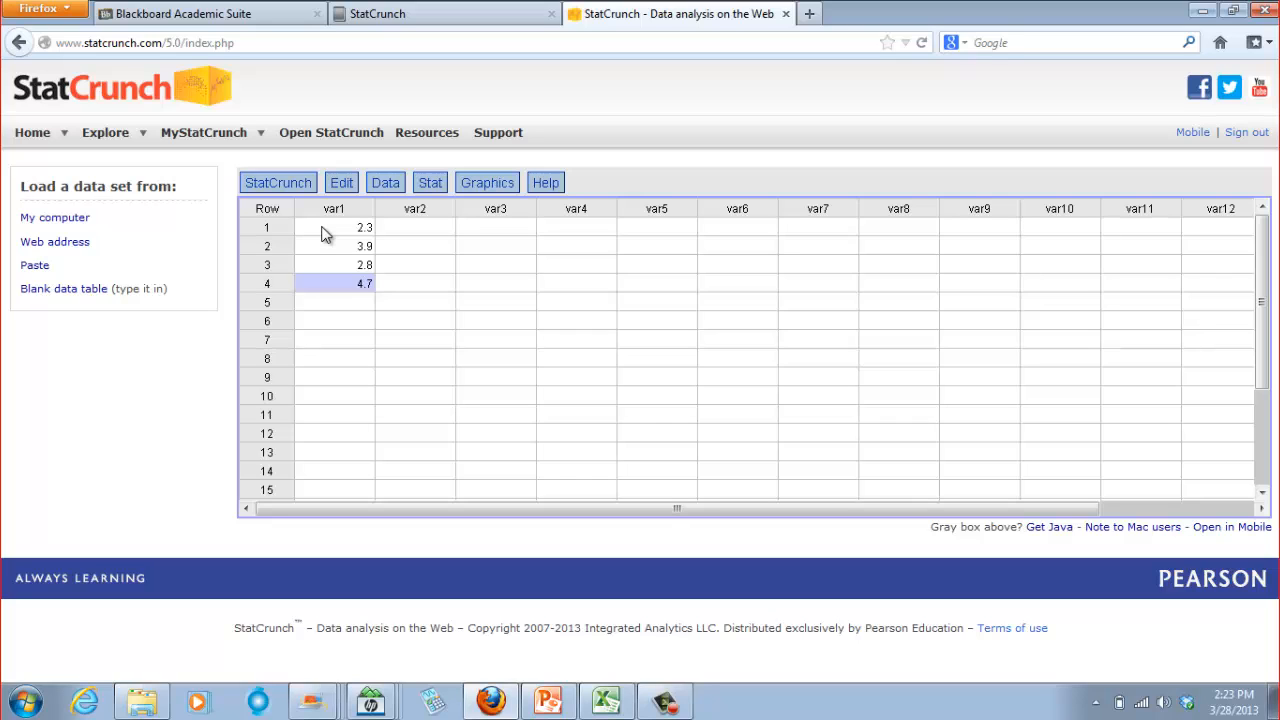
- Check the Y values on the PowerPoint slide and enter 3.9, 1.4, 3.7 and 4.9 in StatCrunch's var2 column
{"action": "left_click", "coordinate": [548, 702]}
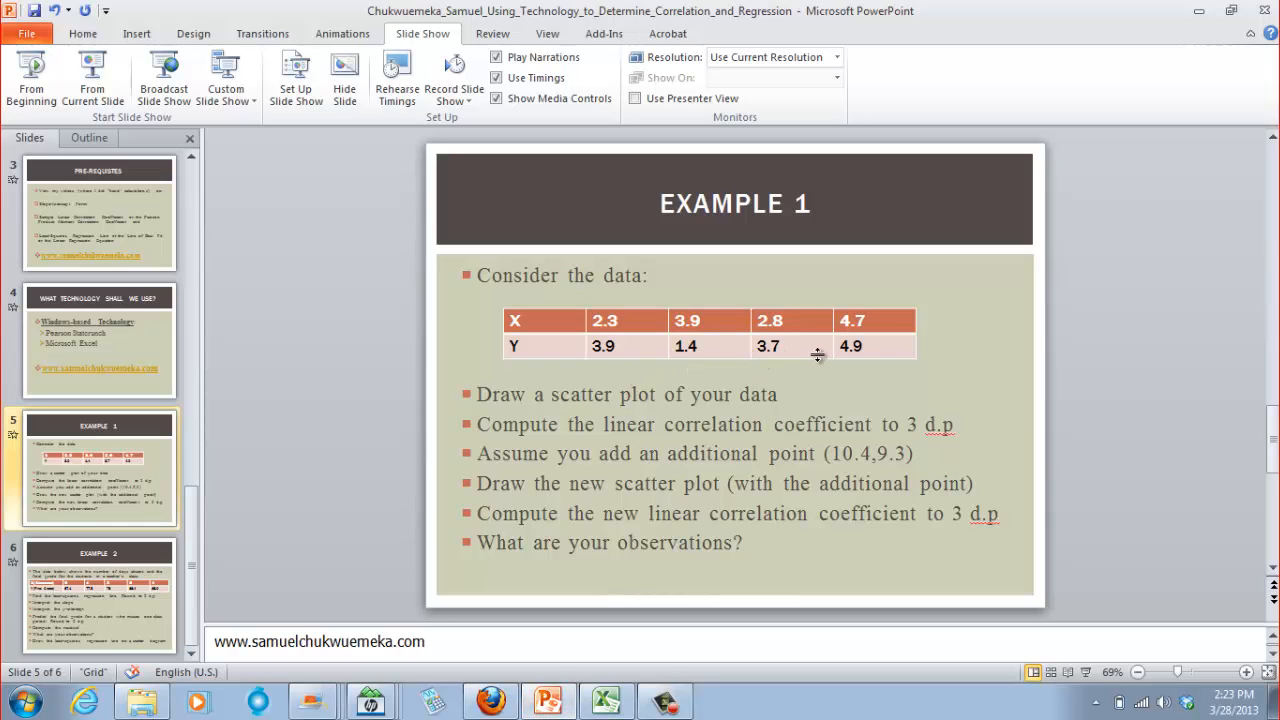
{"action": "left_click", "coordinate": [551, 702]}
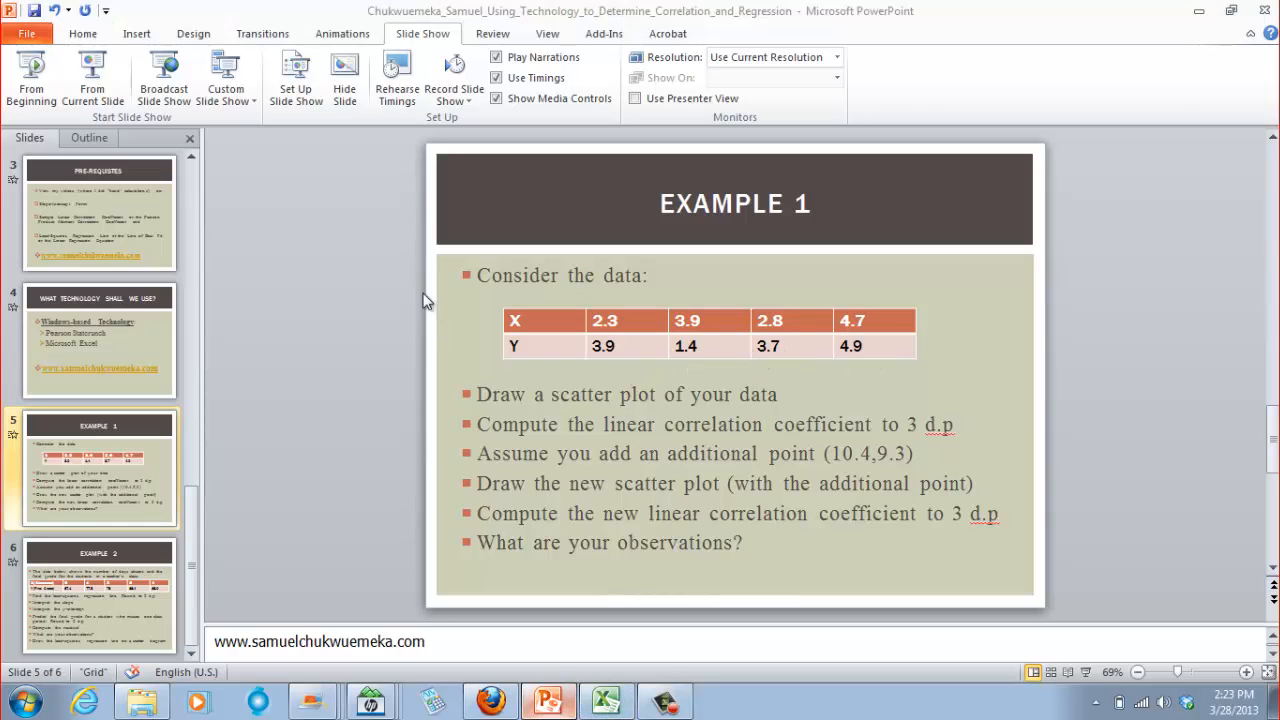
{"action": "left_click", "coordinate": [433, 228]}
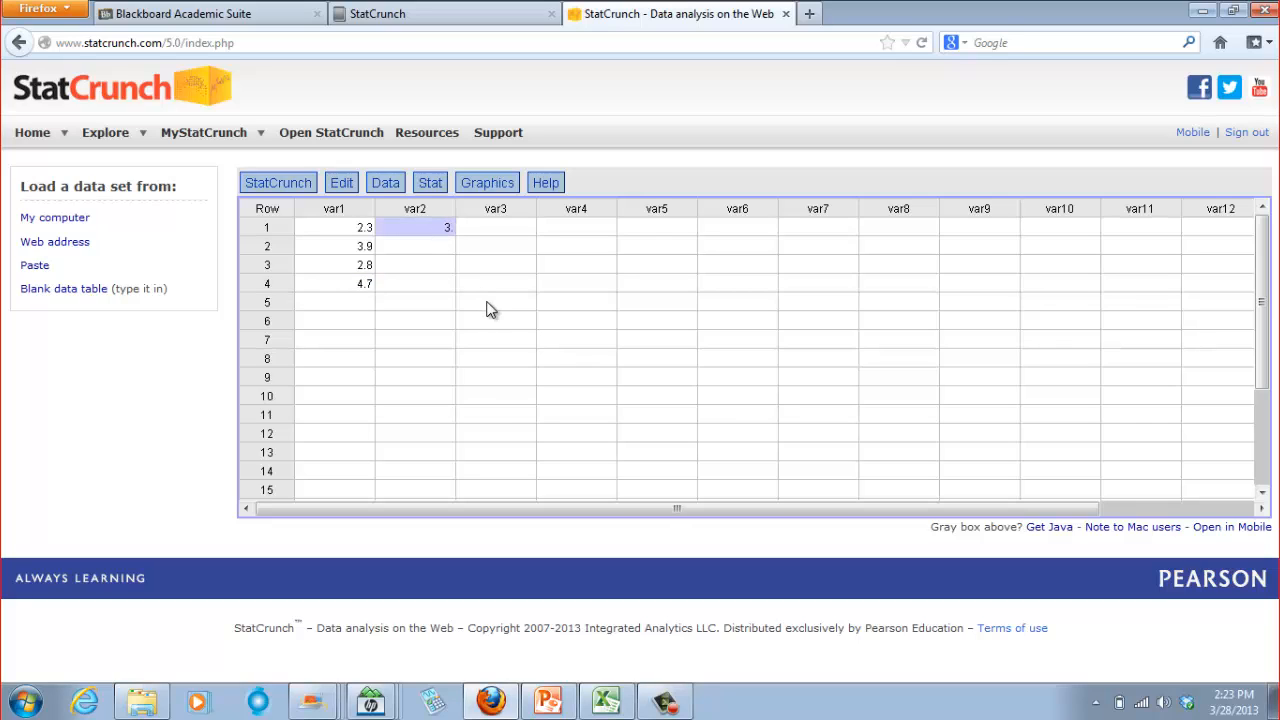
{"action": "type", "text": "3.9"}
{"action": "key", "text": "Return"}
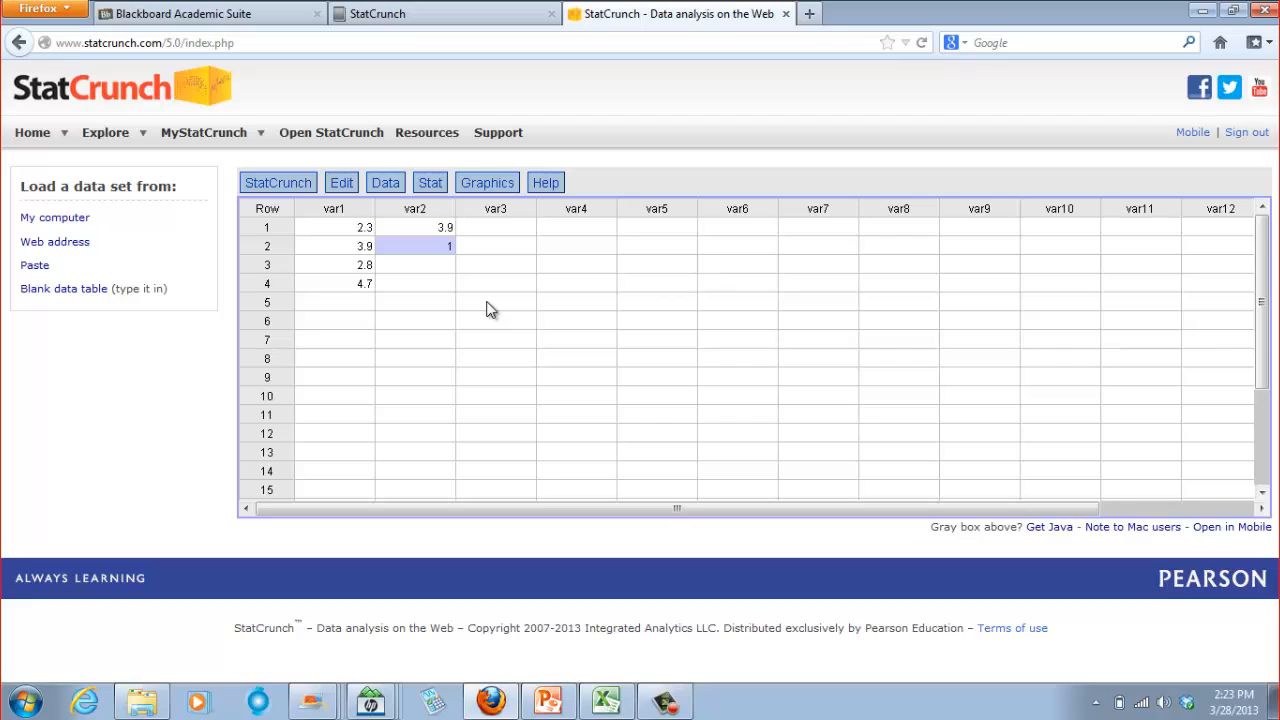
{"action": "key", "text": "Return"}
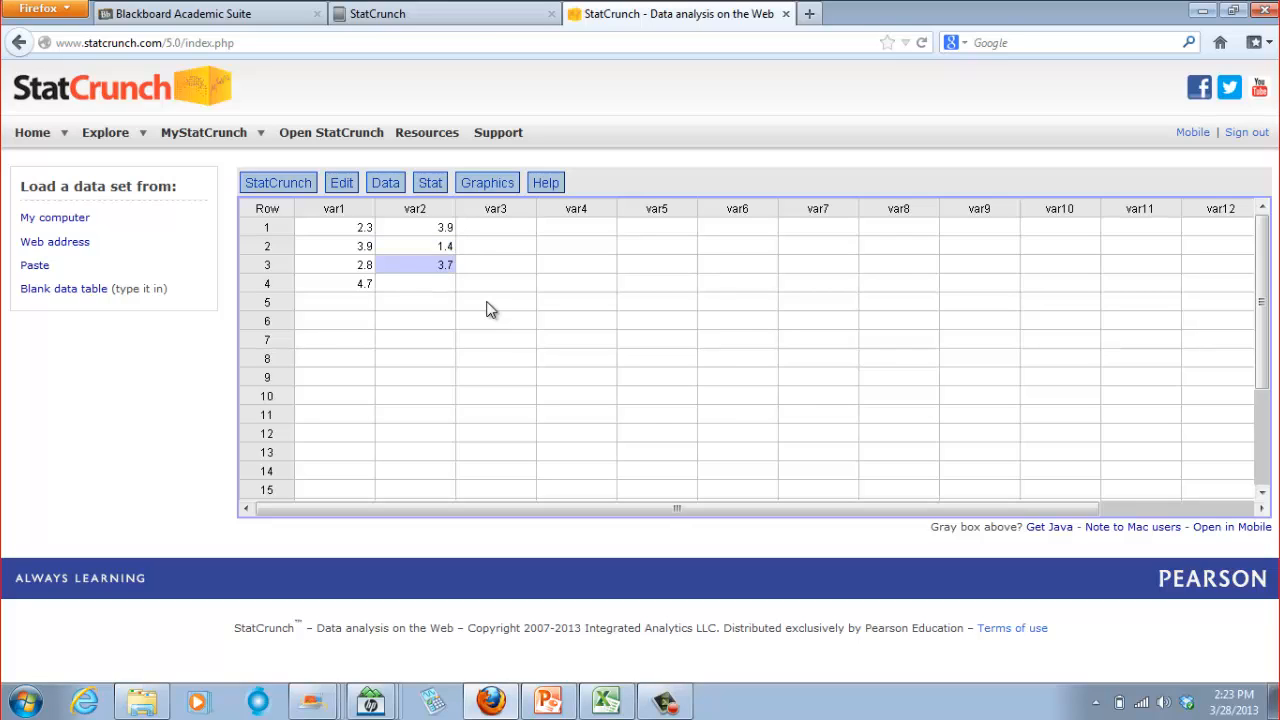
{"action": "type", "text": "3.7"}
{"action": "key", "text": "Return"}
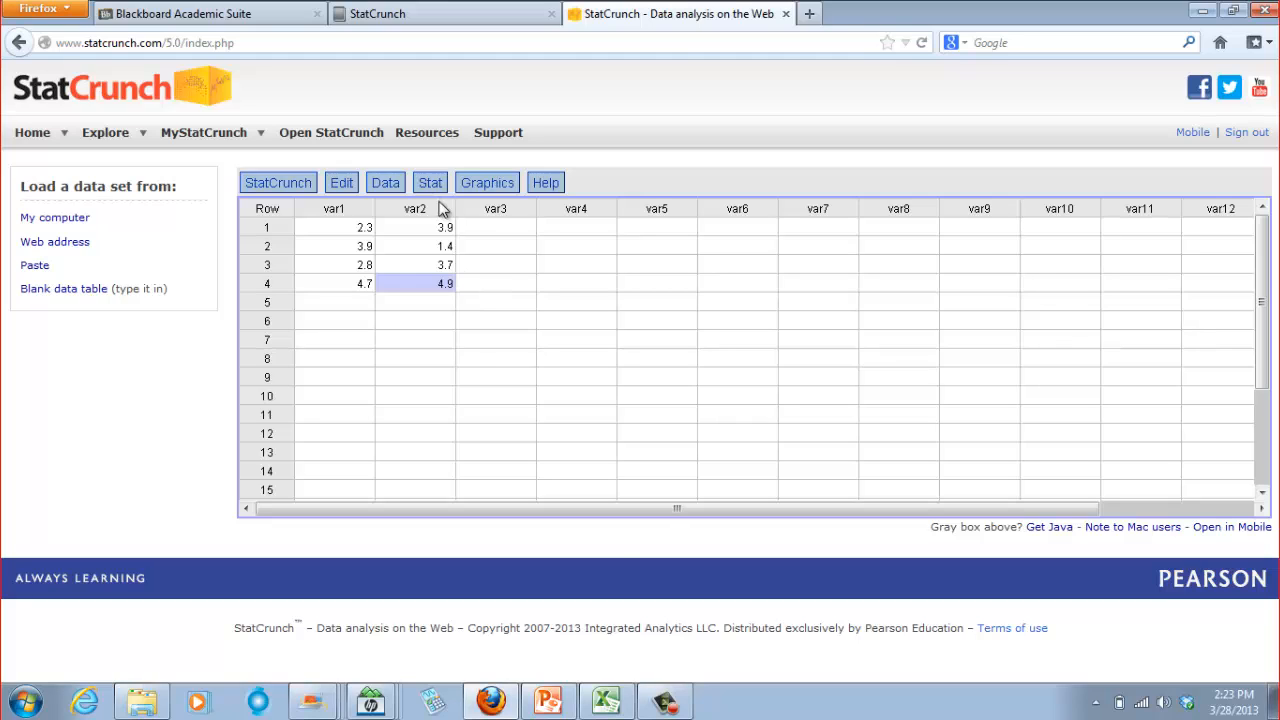
- Review the Example 1 tasks in PowerPoint, and set up a simple linear regression in StatCrunch with var1 as X and var2 as Y
{"action": "left_click", "coordinate": [574, 704]}
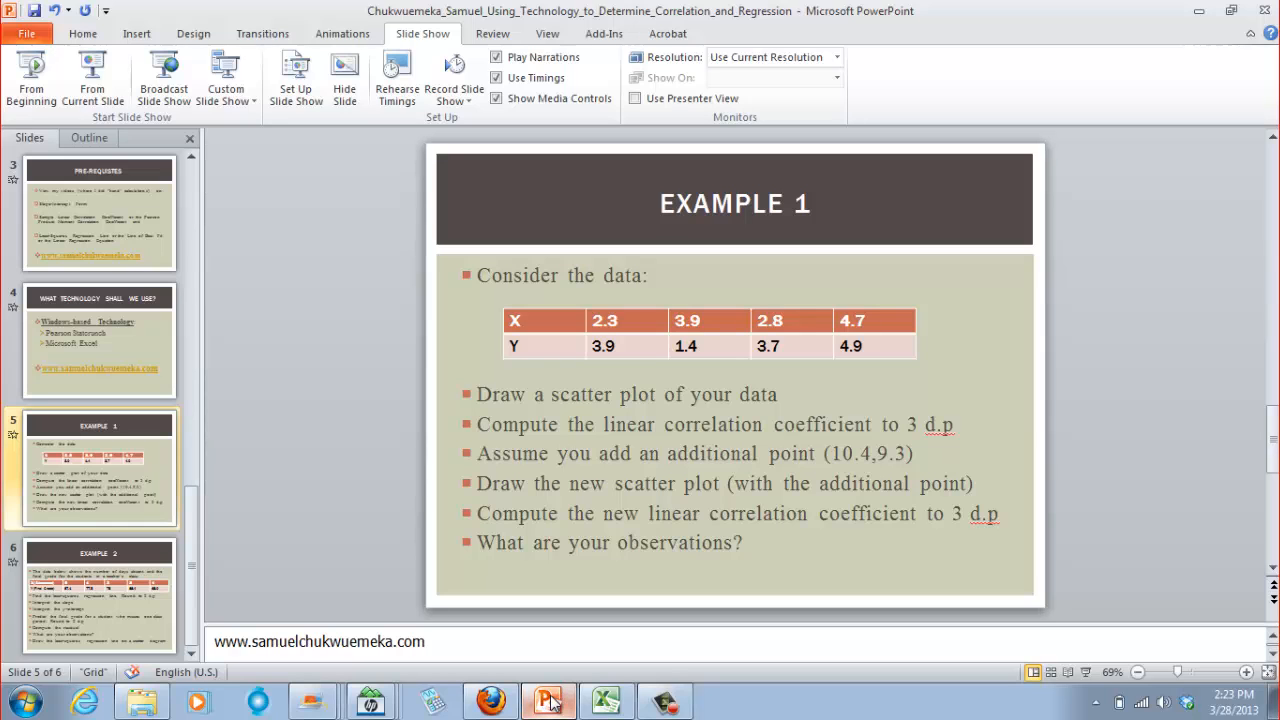
{"action": "left_click", "coordinate": [550, 703]}
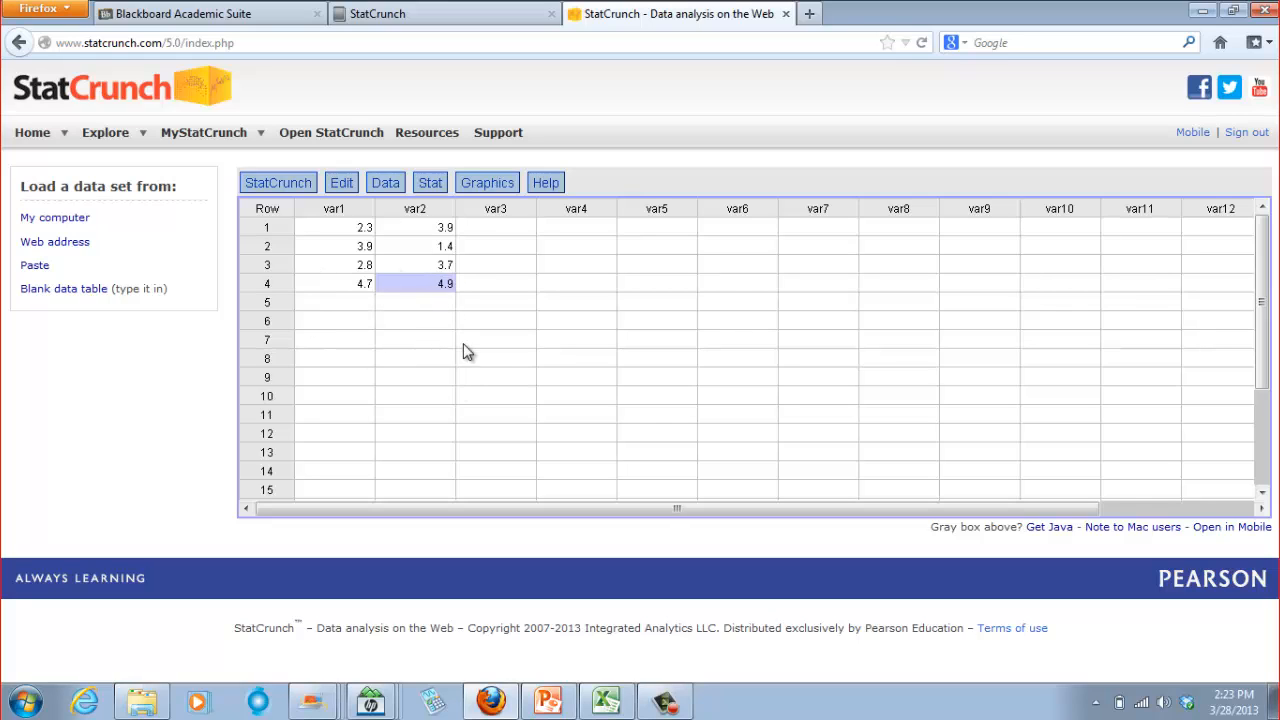
{"action": "left_click", "coordinate": [430, 188]}
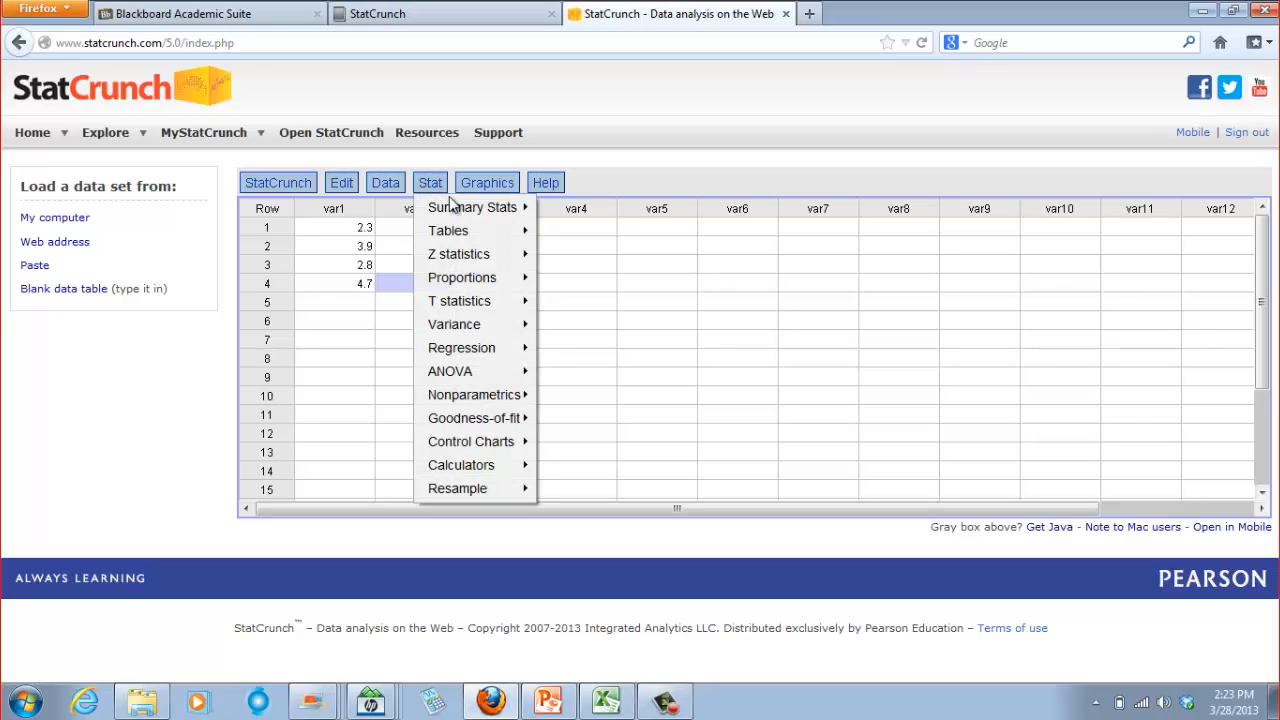
{"action": "mouse_move", "coordinate": [462, 358]}
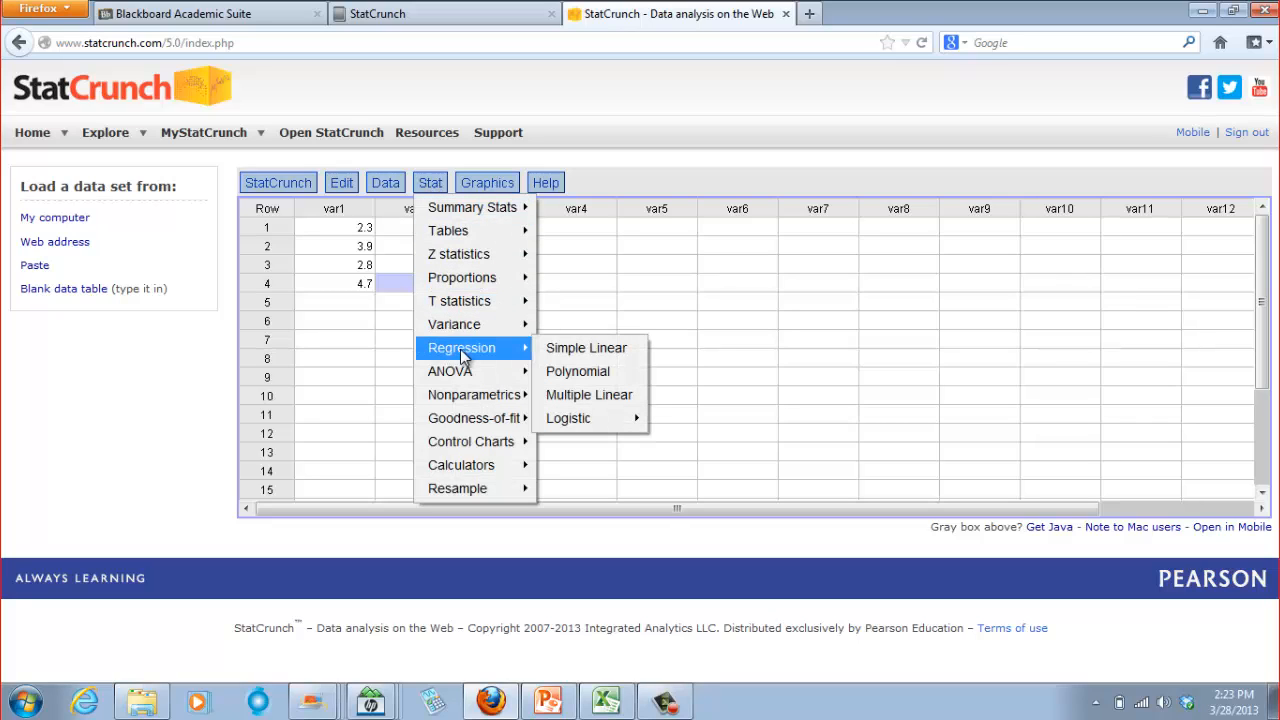
{"action": "left_click", "coordinate": [581, 348]}
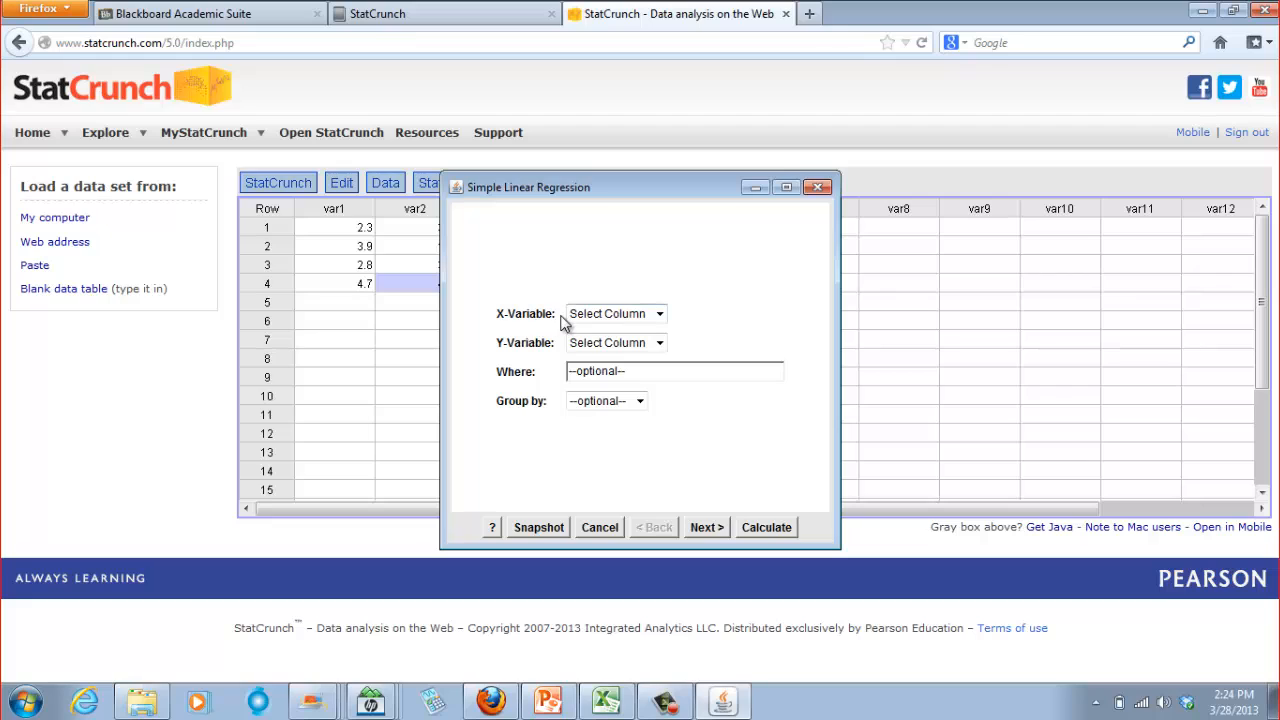
{"action": "left_click", "coordinate": [660, 314]}
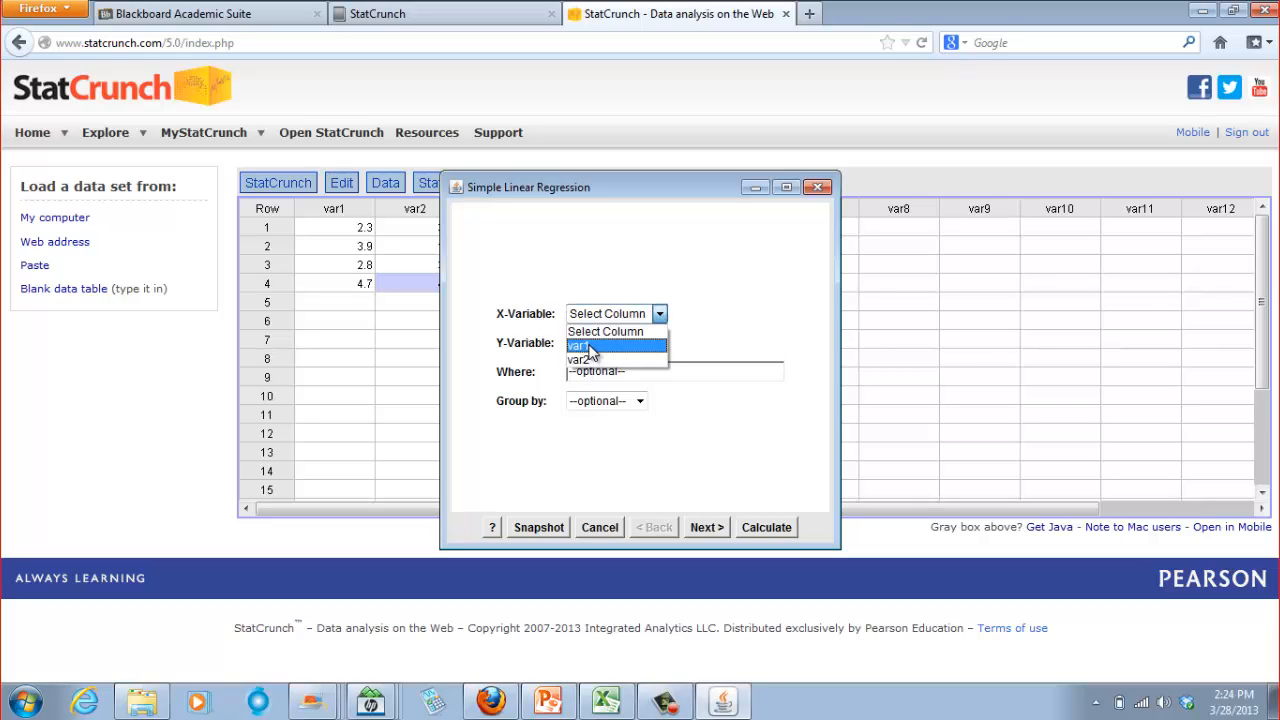
{"action": "left_click", "coordinate": [590, 347]}
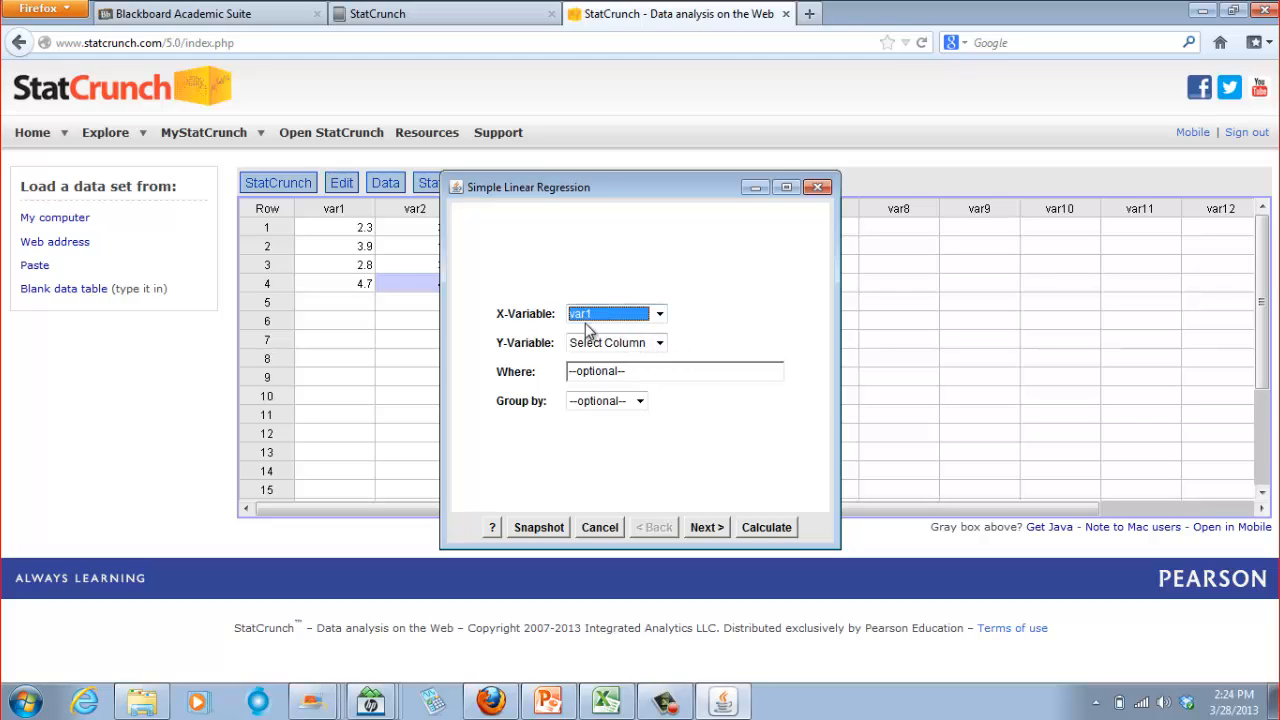
{"action": "left_click", "coordinate": [659, 343]}
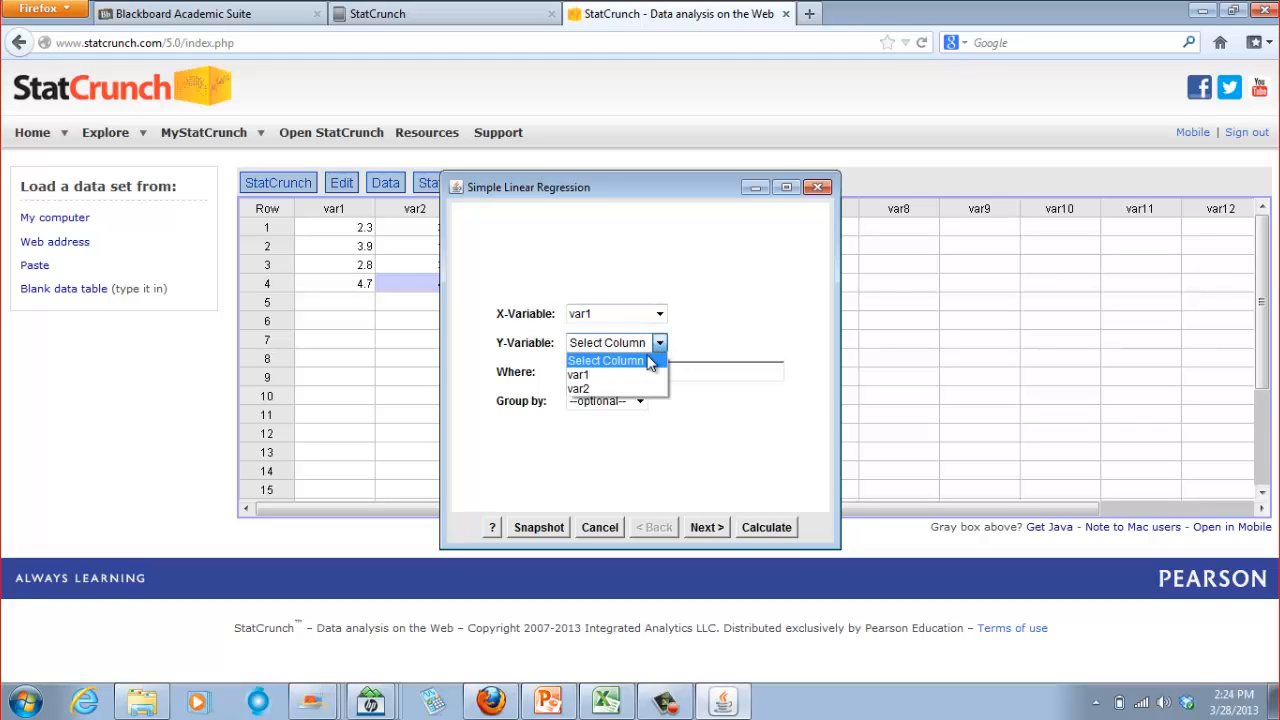
{"action": "left_click", "coordinate": [624, 390]}
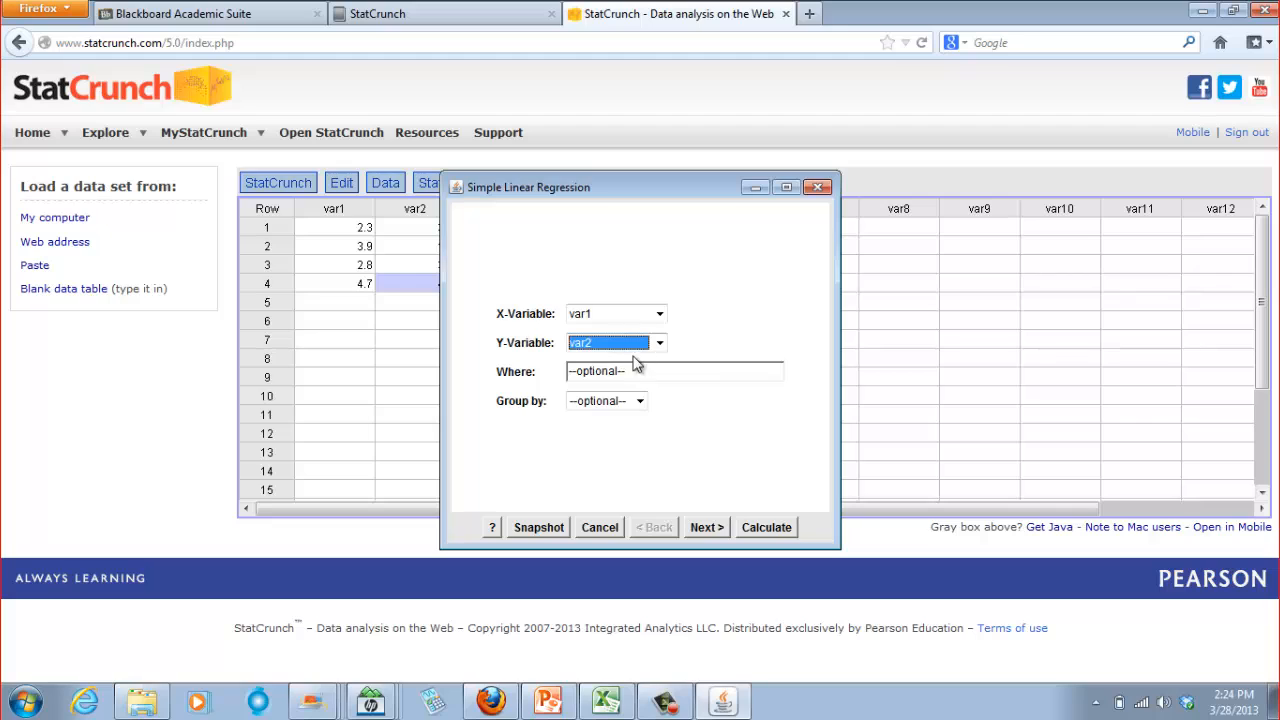
- Enable plotting the fitted line, keep the other regression options and the Default color scheme, and calculate the regression
{"action": "left_click", "coordinate": [704, 529]}
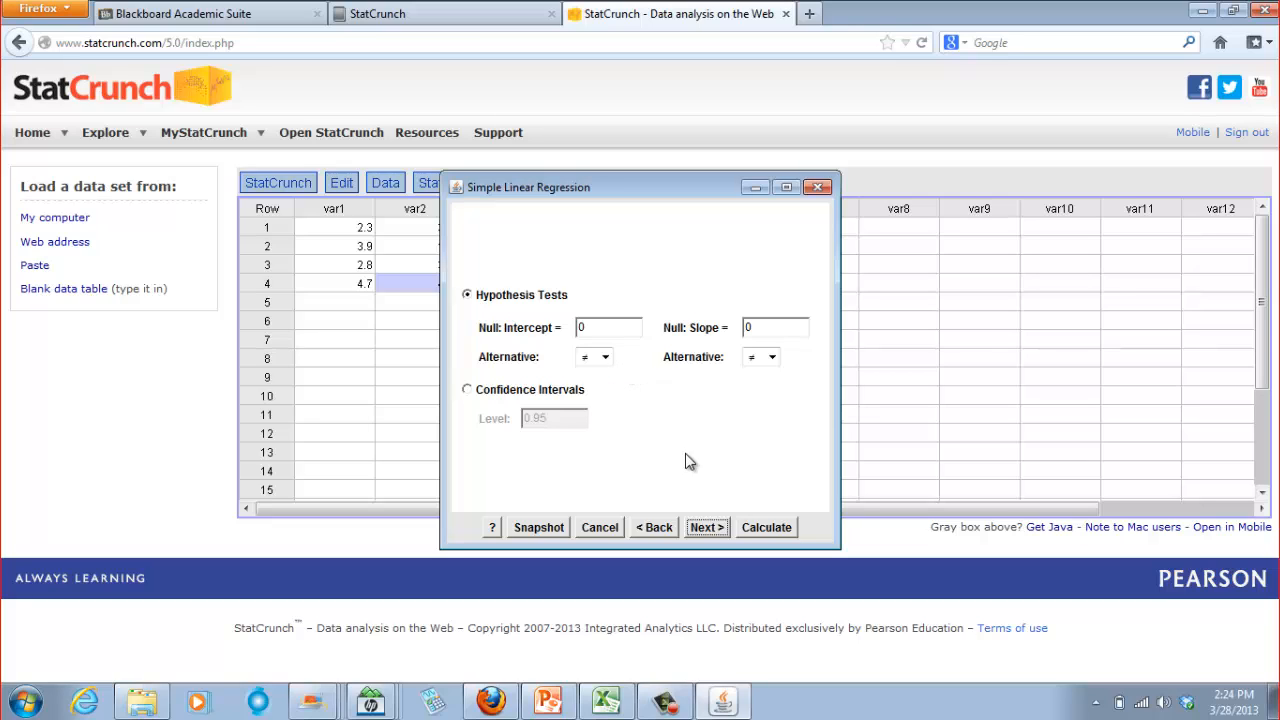
{"action": "left_click", "coordinate": [706, 527]}
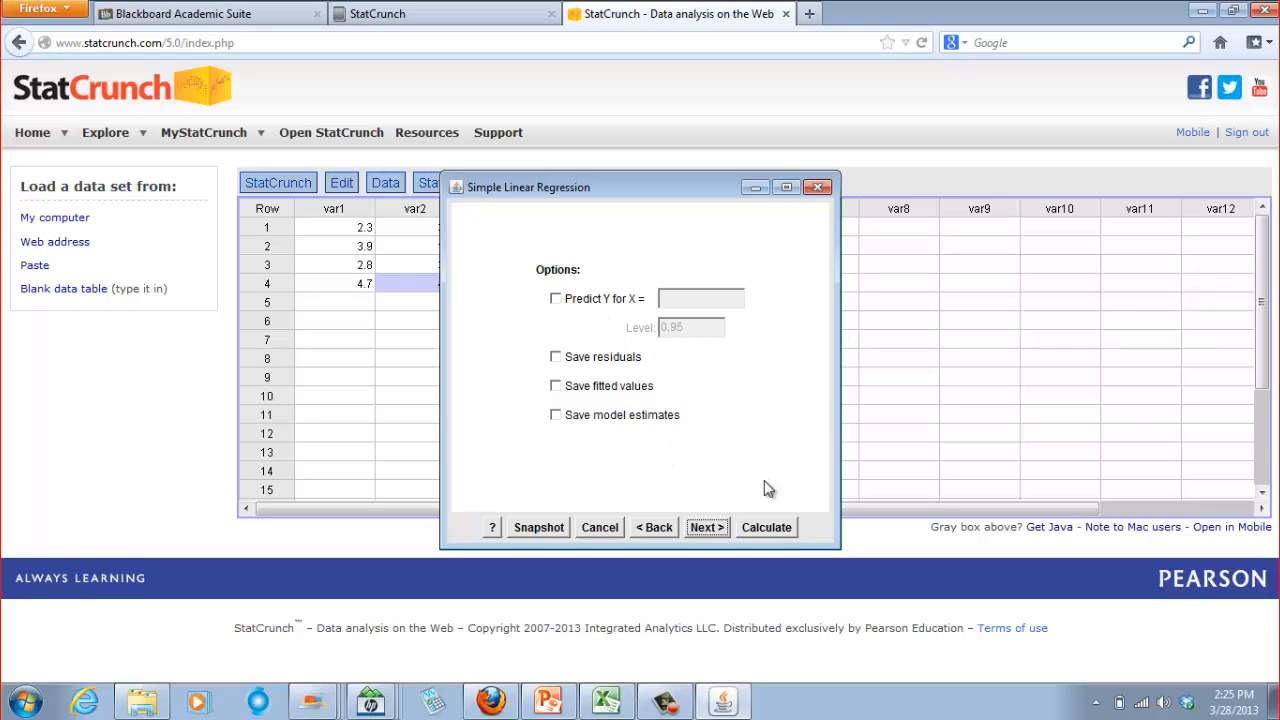
{"action": "left_click", "coordinate": [707, 528]}
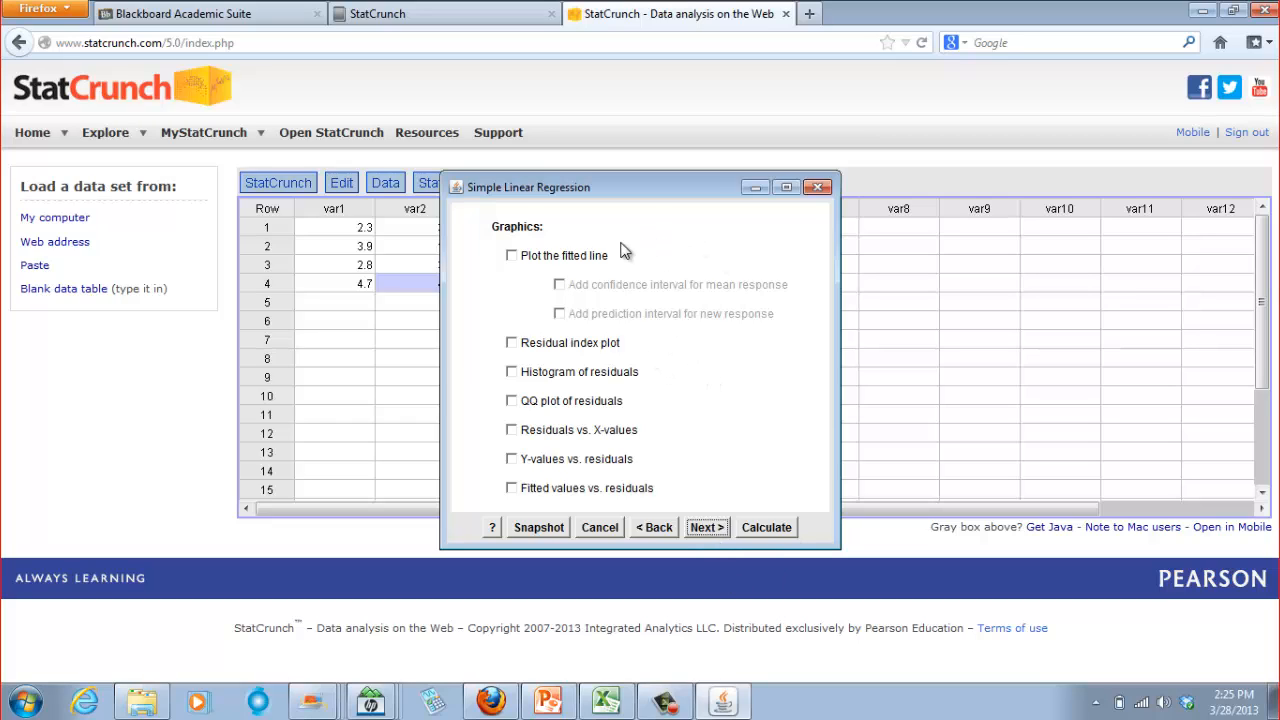
{"action": "left_click", "coordinate": [512, 258]}
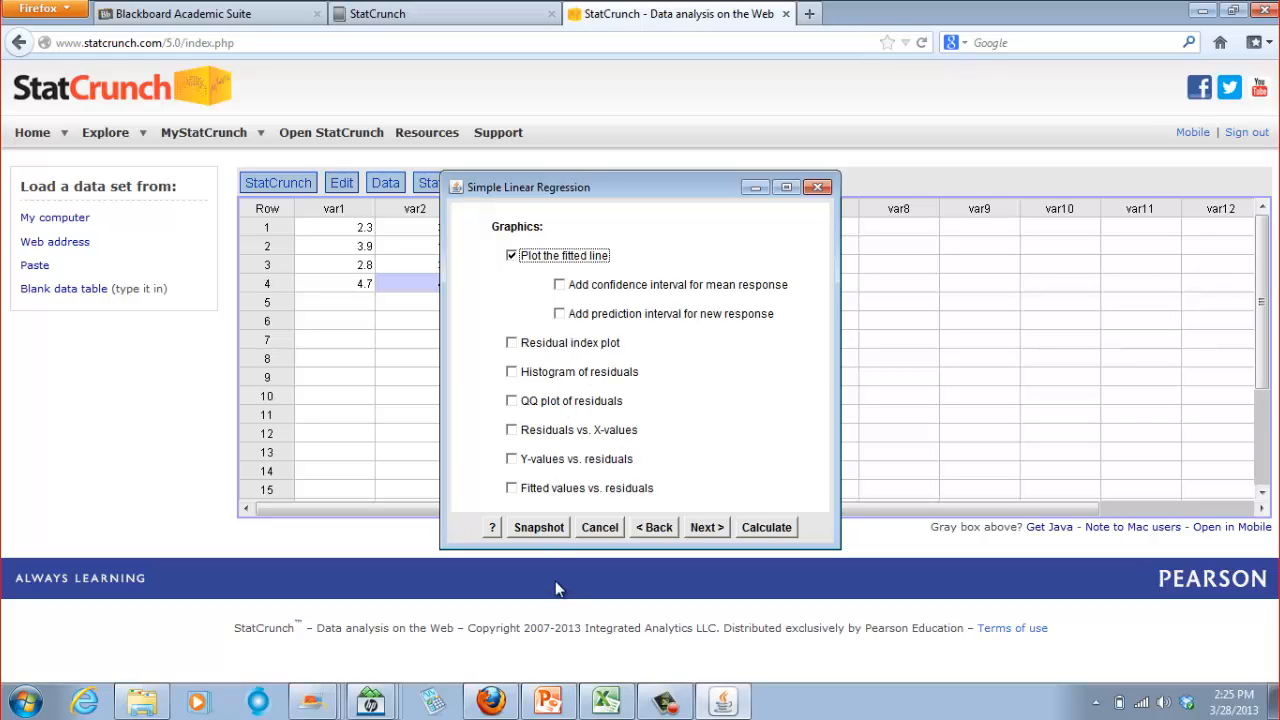
{"action": "left_click", "coordinate": [700, 528]}
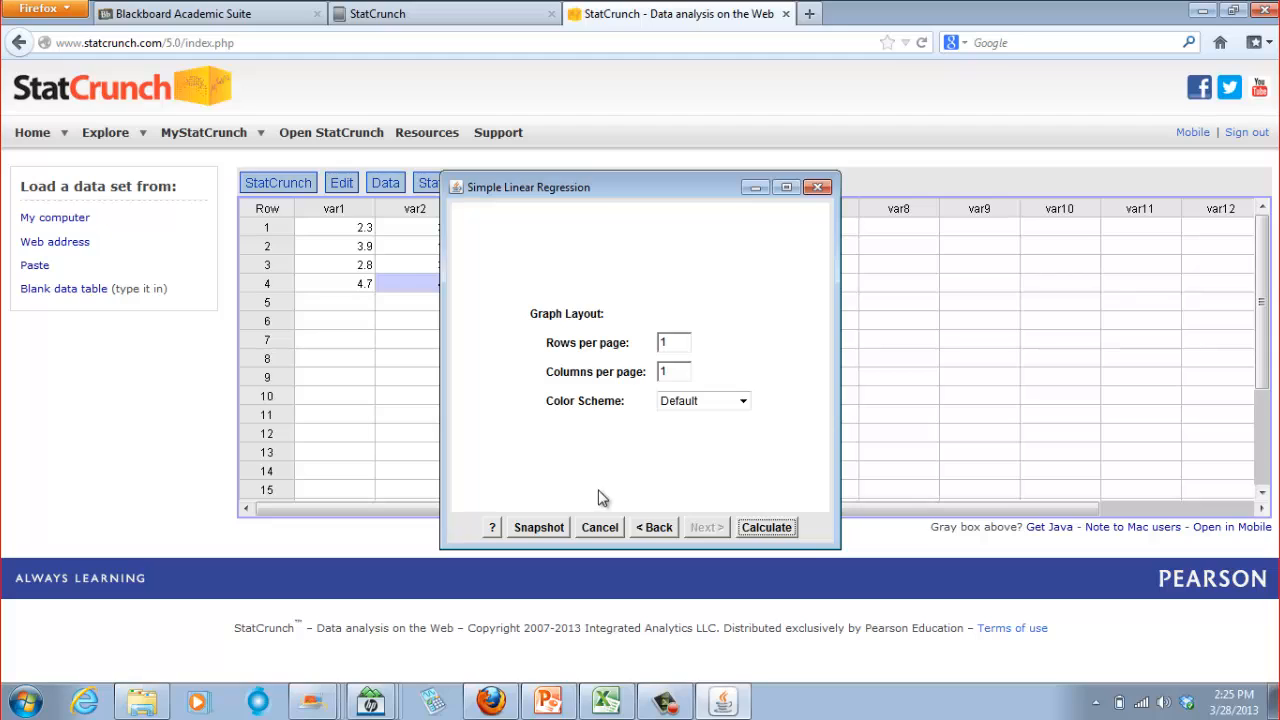
{"action": "left_click", "coordinate": [743, 401]}
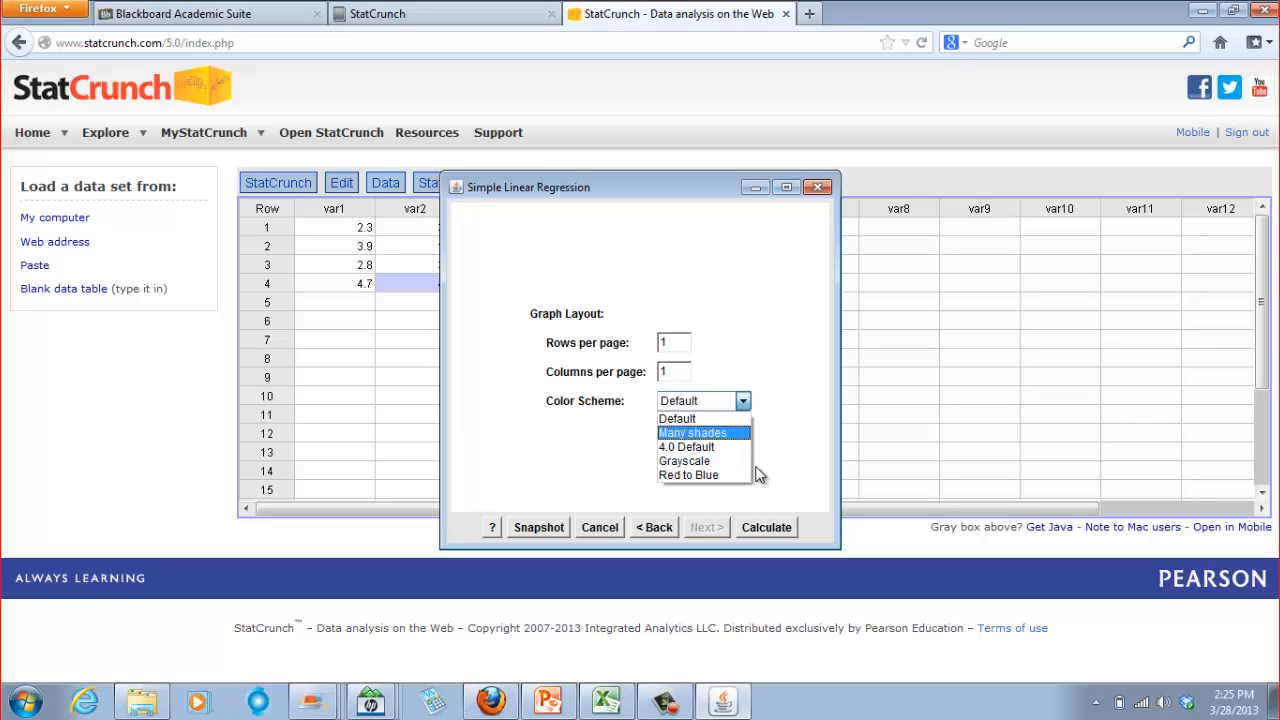
{"action": "left_click", "coordinate": [790, 464]}
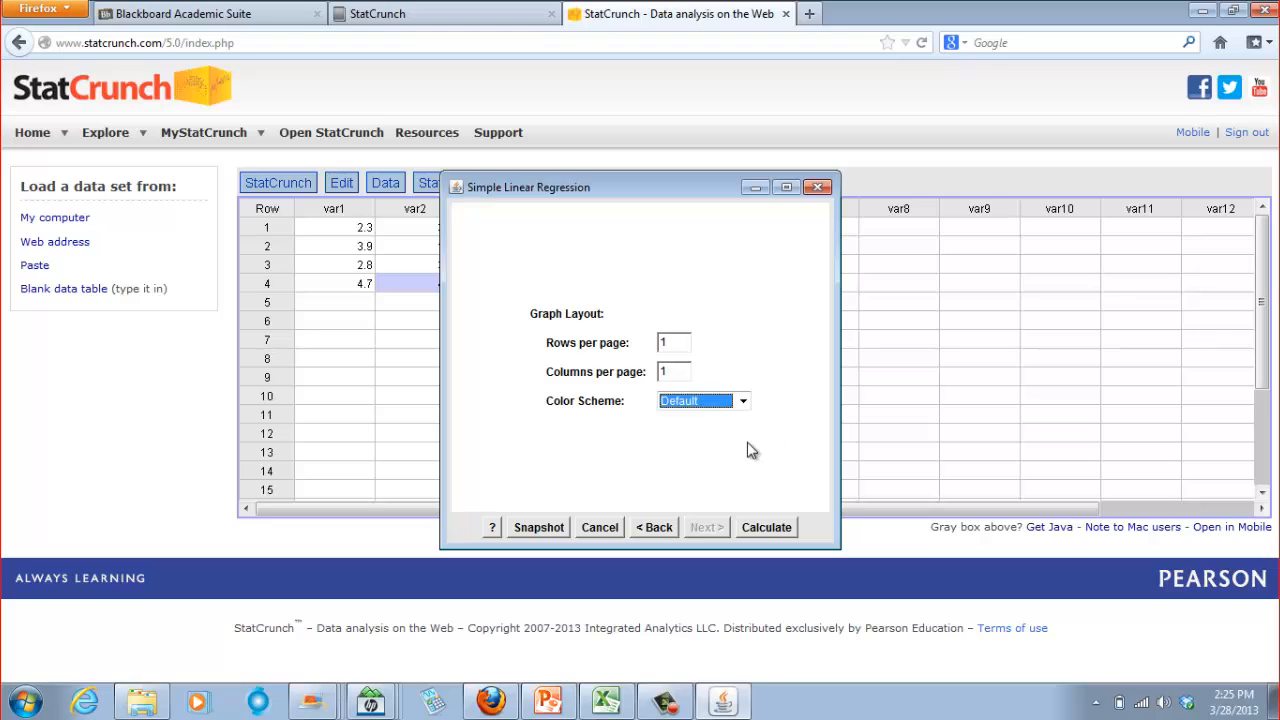
{"action": "left_click", "coordinate": [758, 530]}
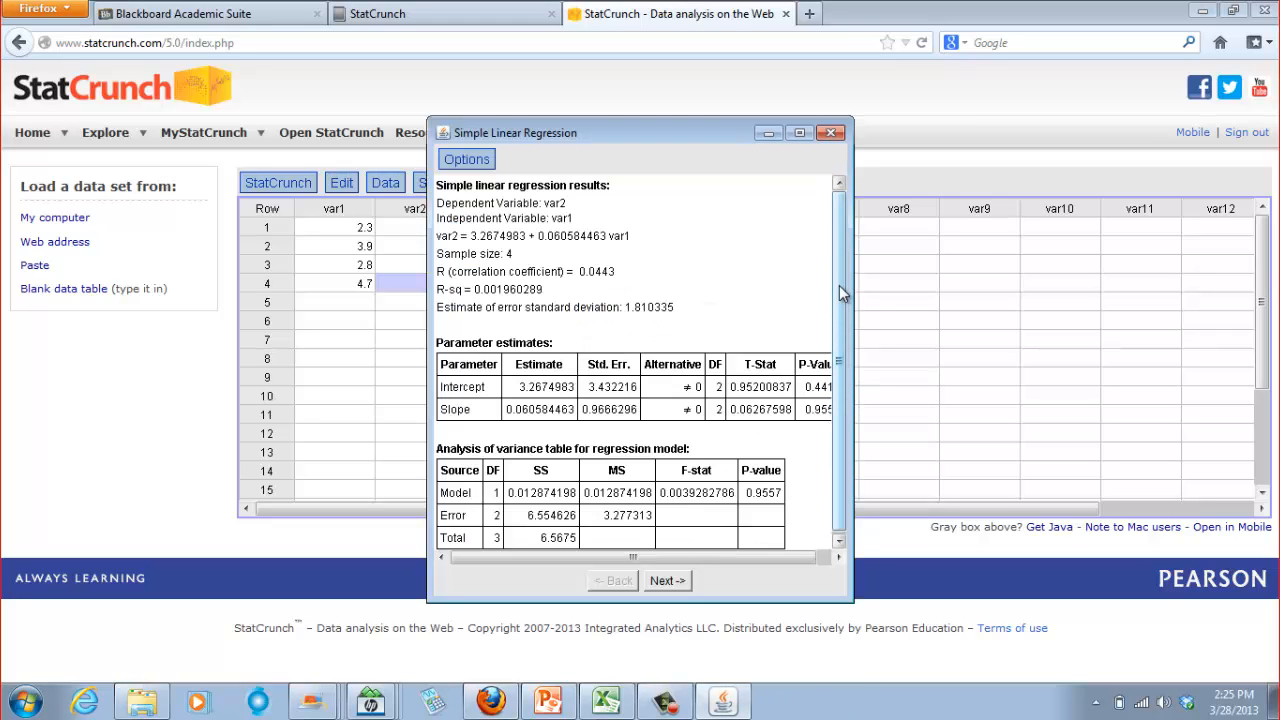
- Widen the regression results window to show the full tables, and check the results against the Example 1 tasks in PowerPoint
{"action": "left_click_drag", "start_coordinate": [846, 286], "coordinate": [1005, 292]}
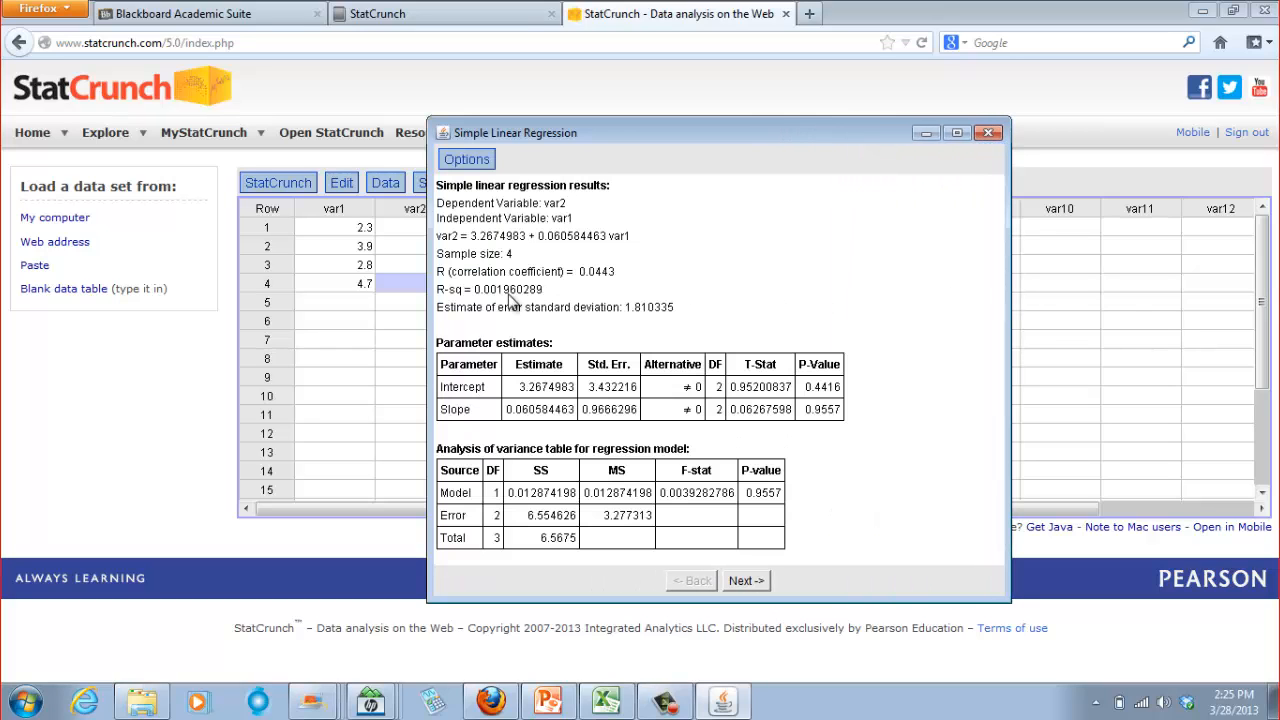
{"action": "left_click_drag", "start_coordinate": [432, 309], "coordinate": [254, 310]}
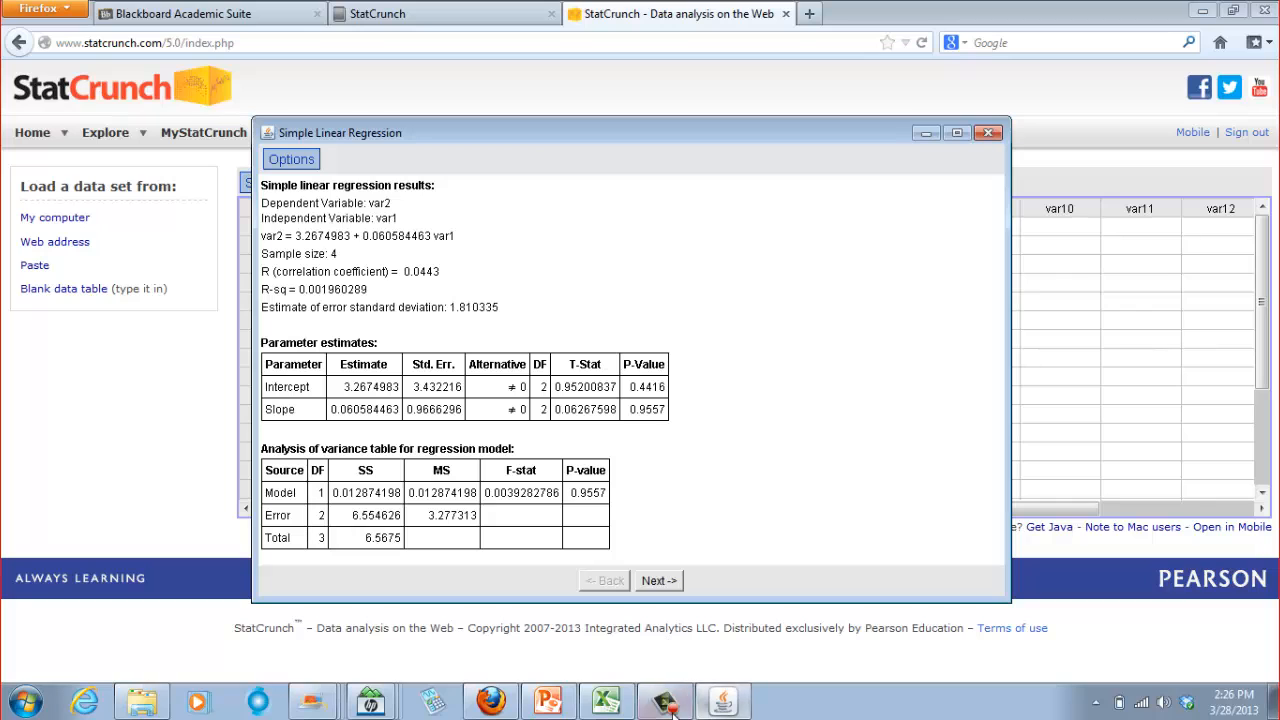
{"action": "left_click", "coordinate": [548, 703]}
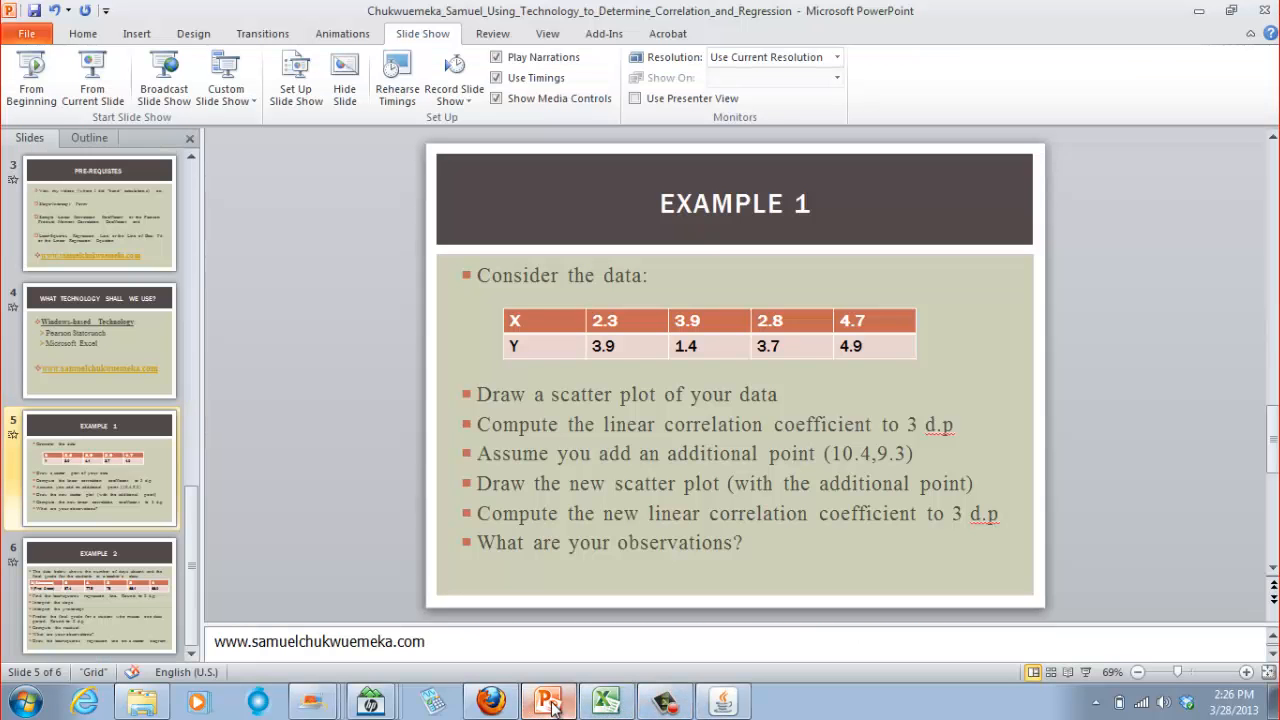
{"action": "left_click", "coordinate": [551, 704]}
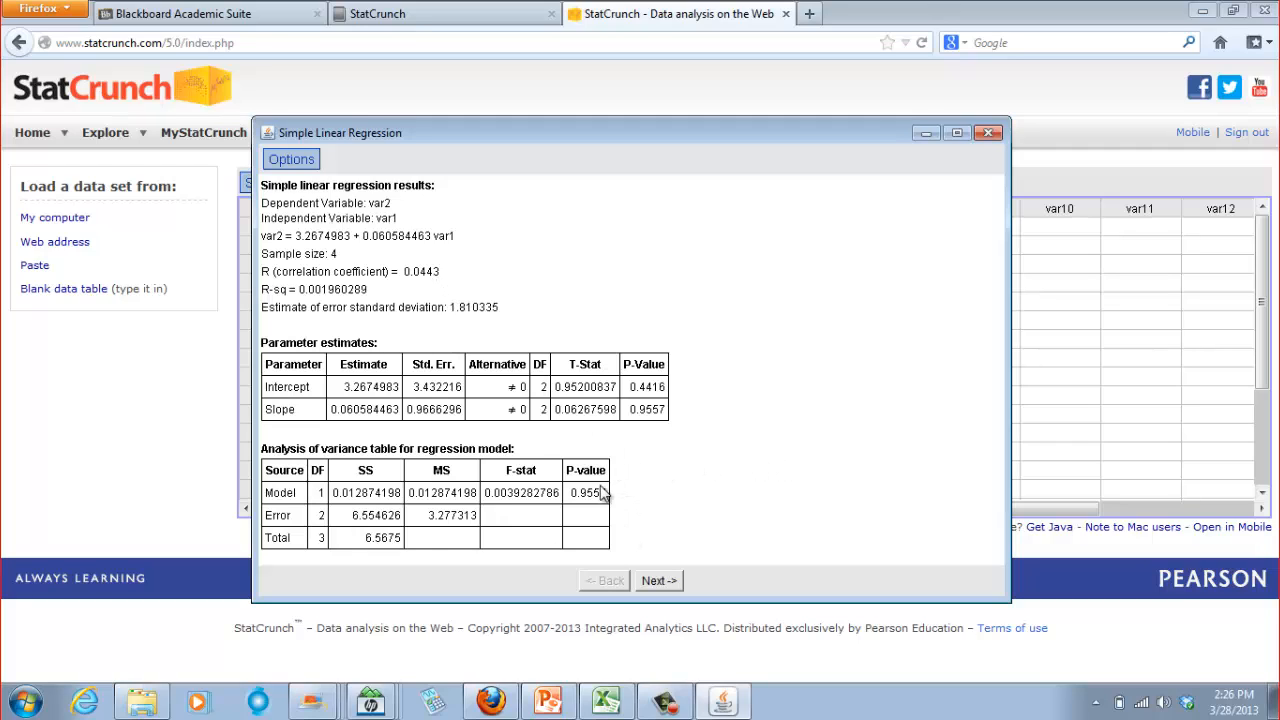
- Examine the fitted line plot of var2 against var1, alternating with the numerical regression results
{"action": "left_click", "coordinate": [659, 582]}
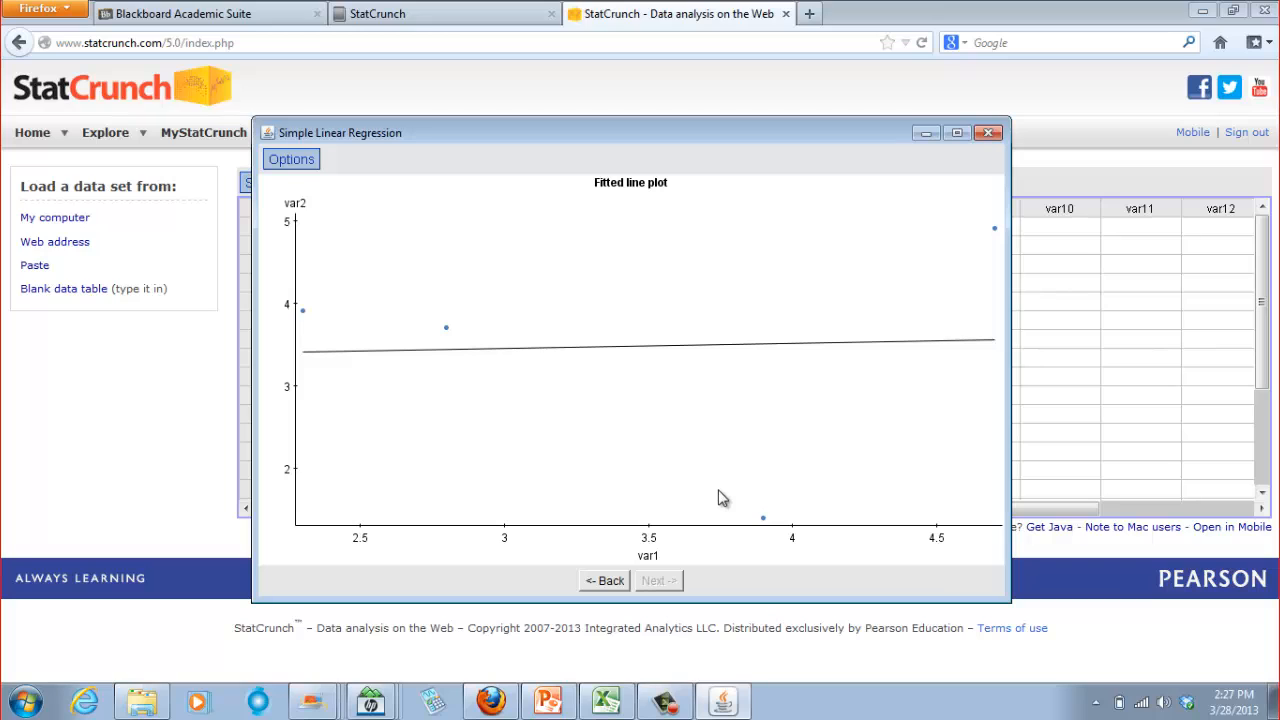
{"action": "left_click", "coordinate": [610, 584]}
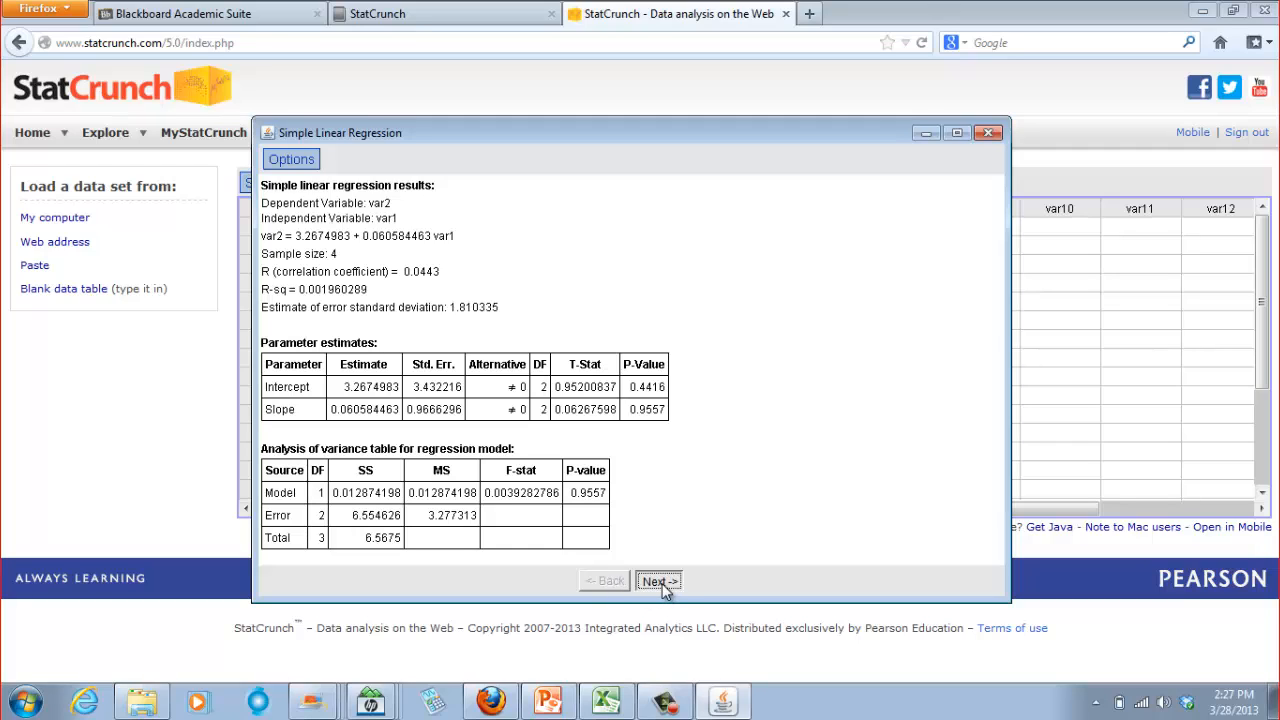
{"action": "left_click", "coordinate": [660, 583]}
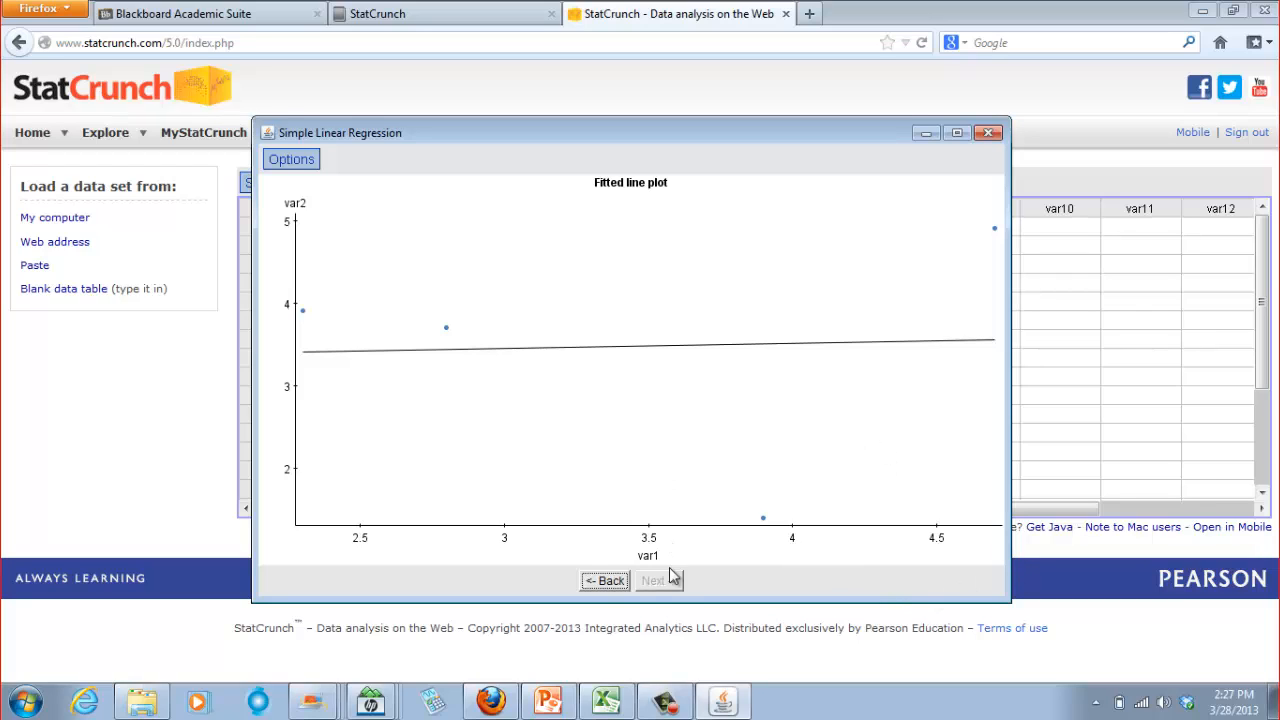
{"action": "left_click", "coordinate": [615, 582]}
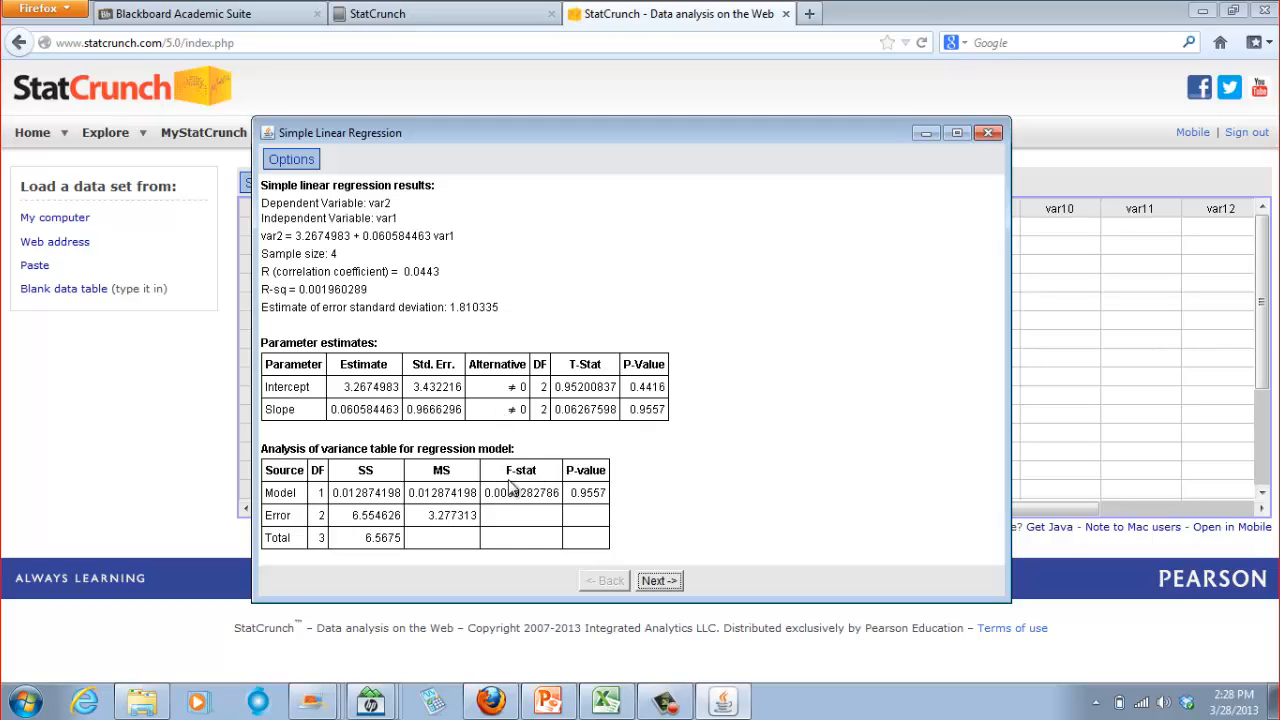
- Switch to PowerPoint, add a new slide after Example 2, and enter "y = mx" in its content area
{"action": "left_click", "coordinate": [558, 706]}
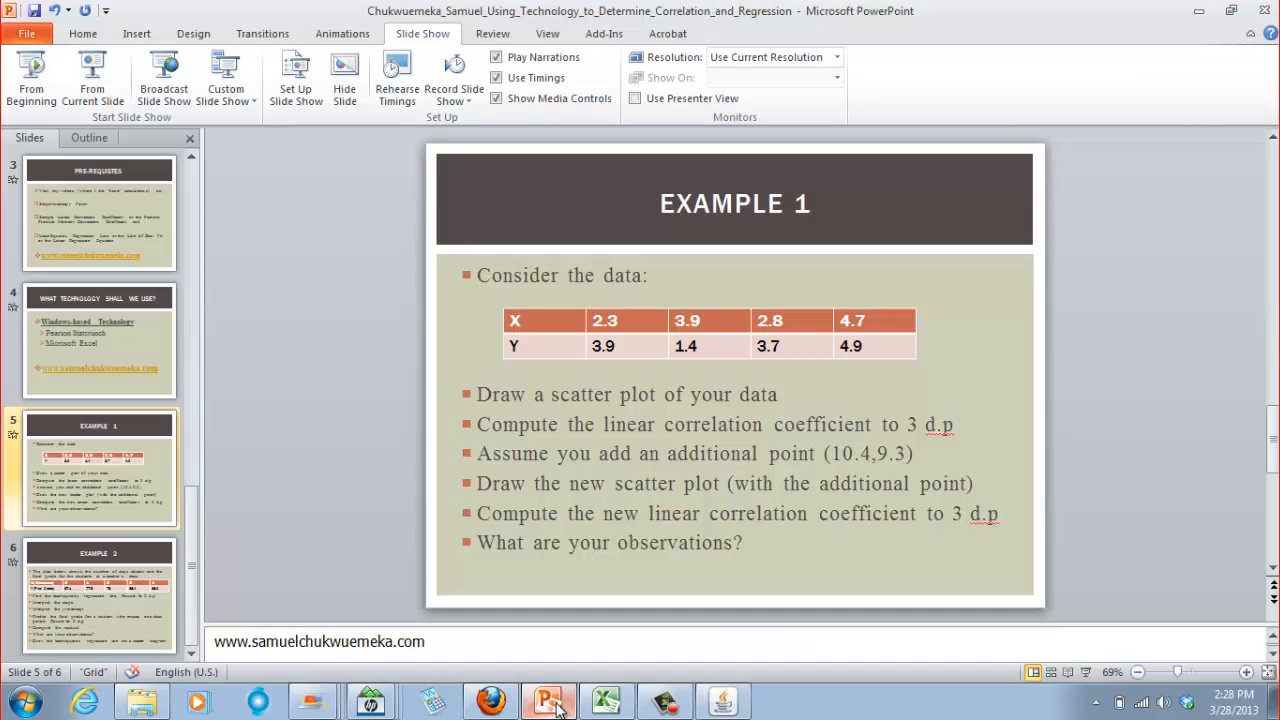
{"action": "left_click", "coordinate": [101, 588]}
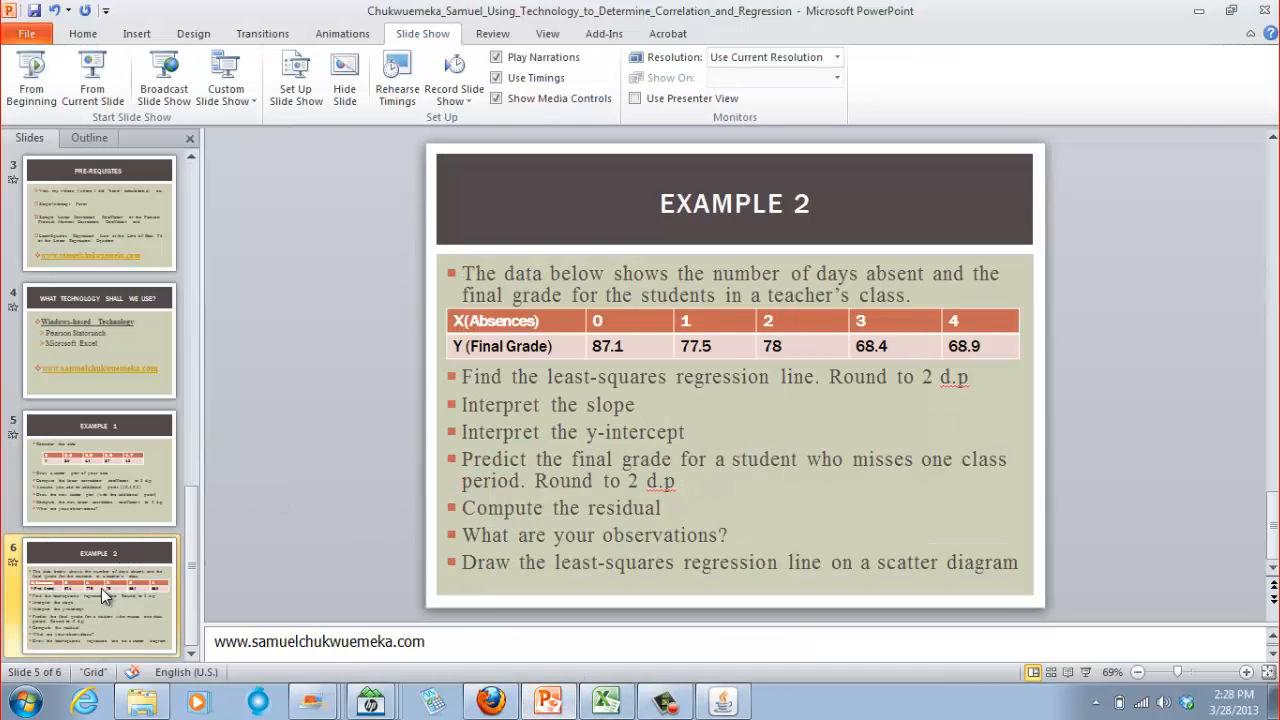
{"action": "right_click", "coordinate": [115, 590]}
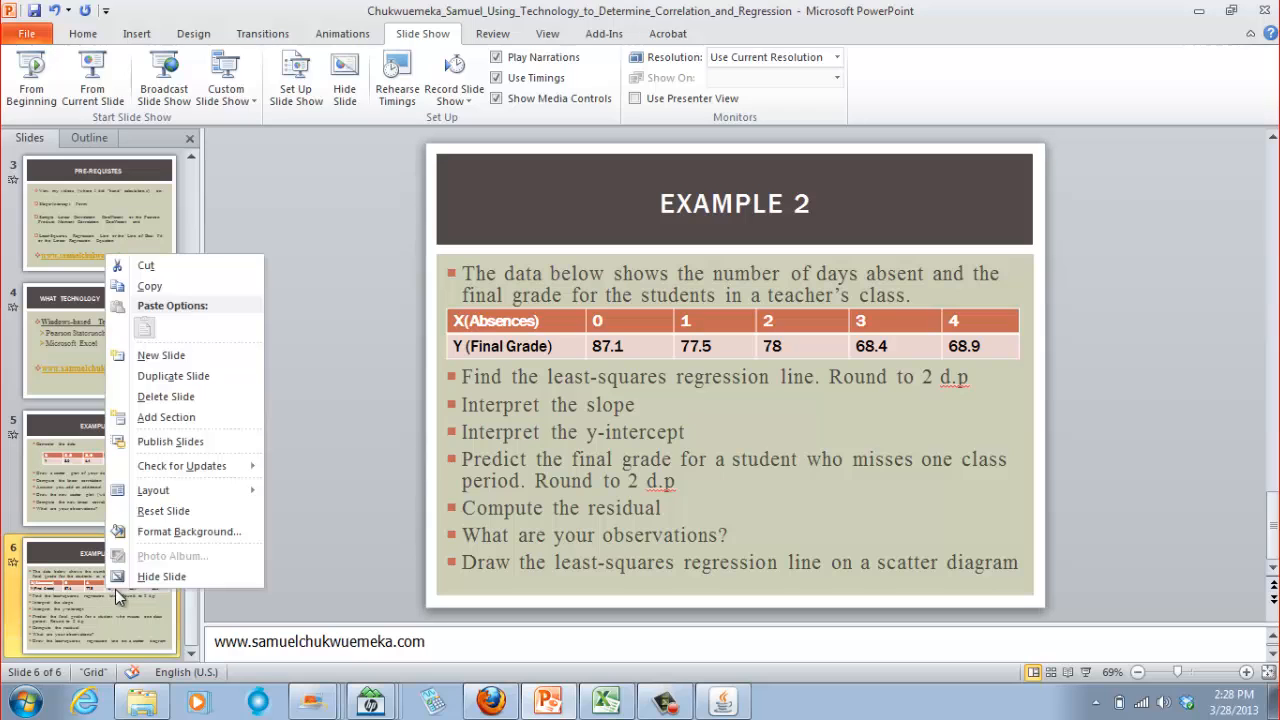
{"action": "left_click", "coordinate": [176, 355]}
{"action": "left_click", "coordinate": [591, 290]}
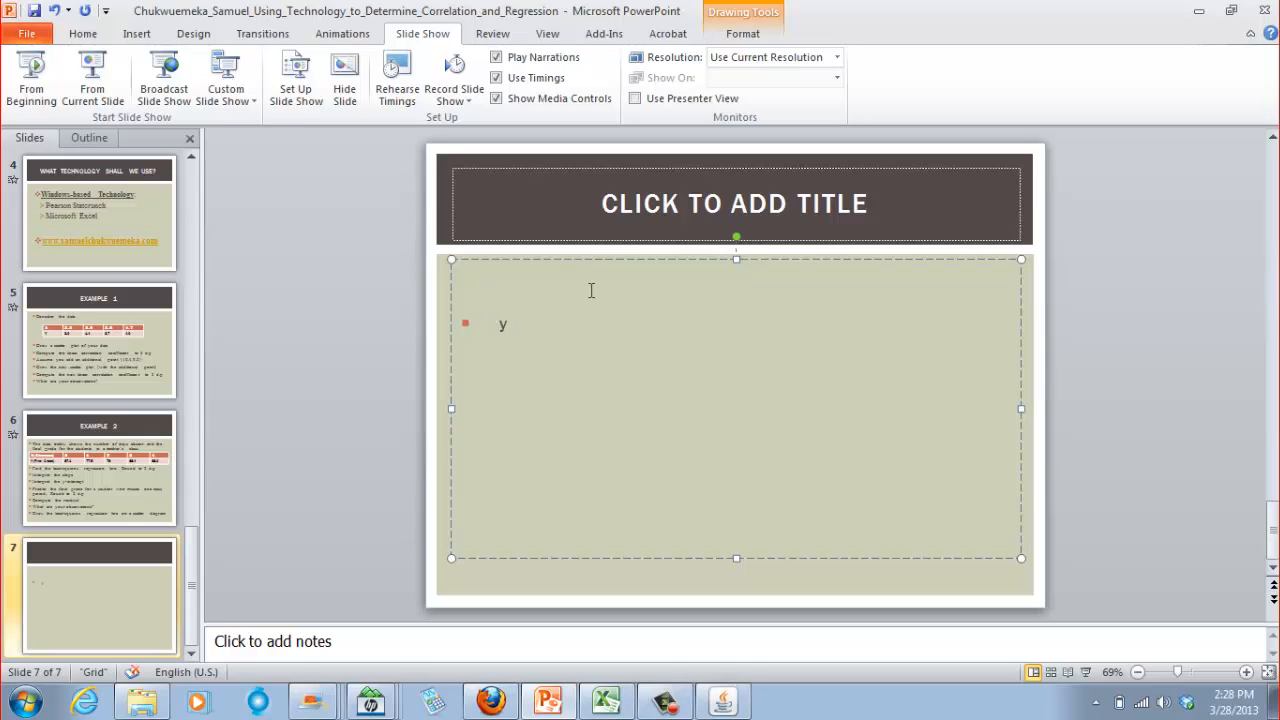
{"action": "type", "text": "y = mx"}
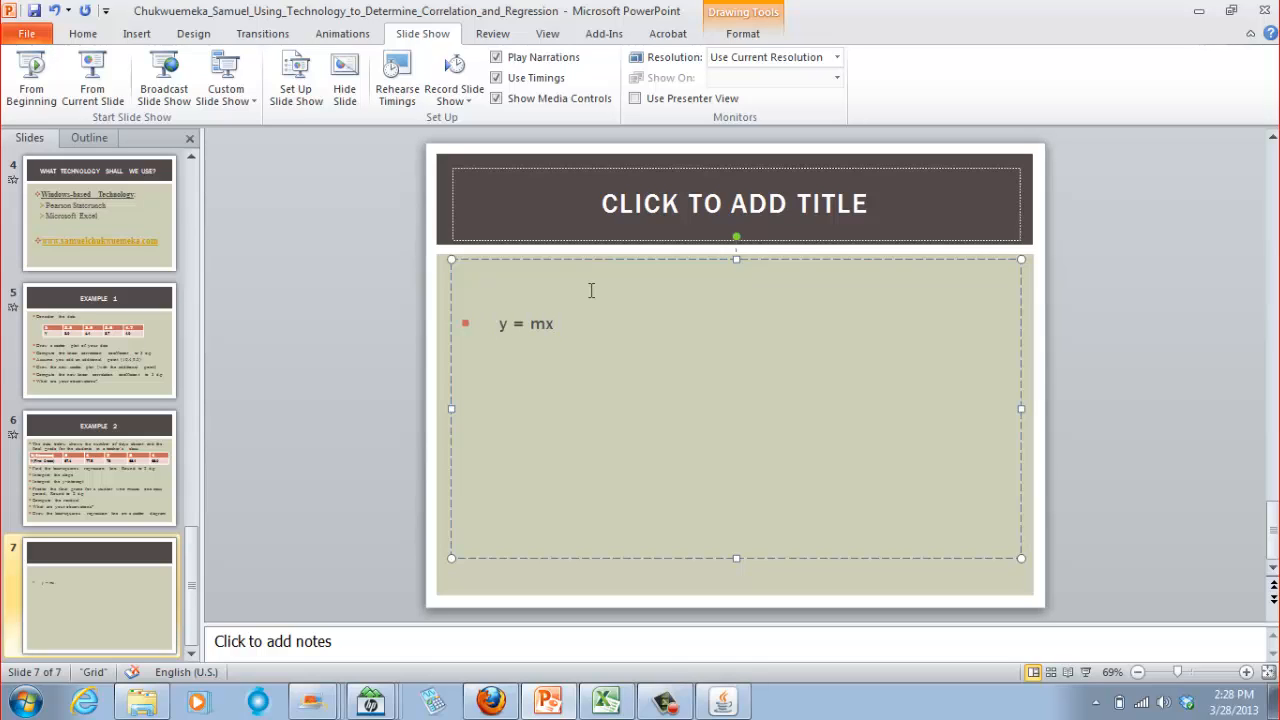
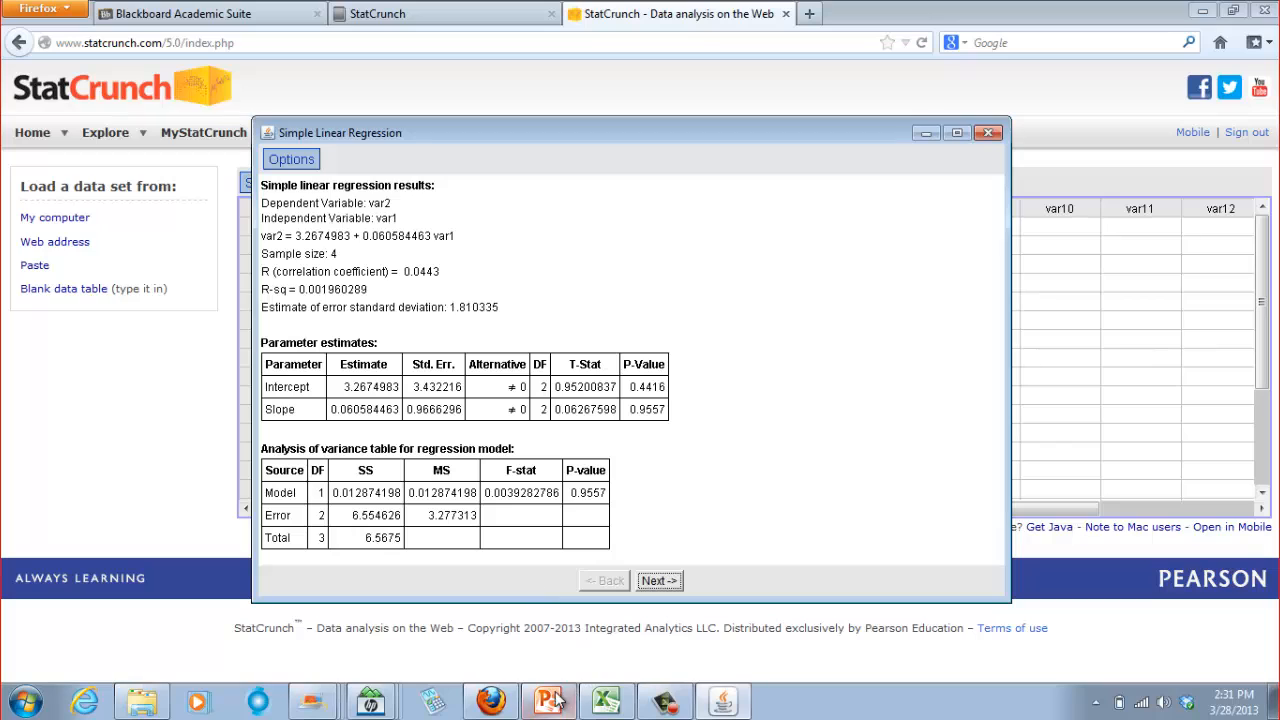
- Compare the y-hat = b1x + b0 equation on the new PowerPoint slide with the regression equation in the StatCrunch results
{"action": "left_click", "coordinate": [548, 701]}
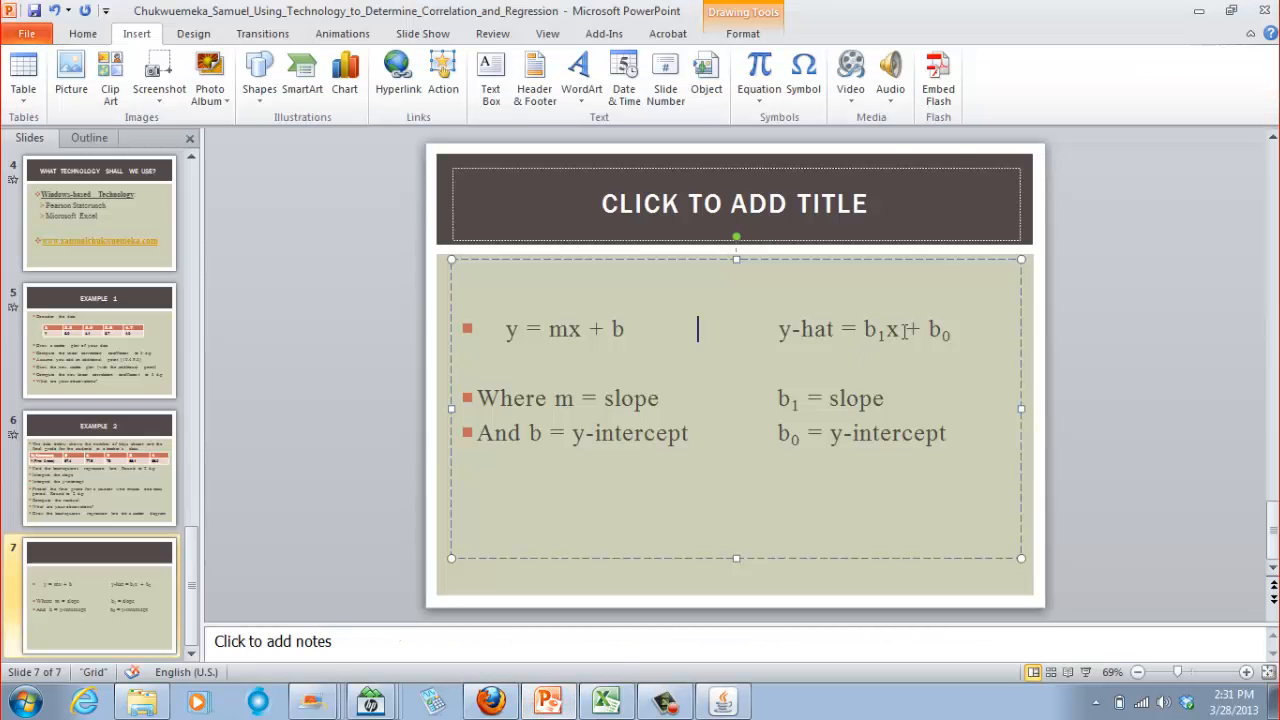
{"action": "left_click_drag", "start_coordinate": [879, 329], "coordinate": [868, 331]}
{"action": "left_click", "coordinate": [893, 356]}
{"action": "left_click", "coordinate": [562, 710]}
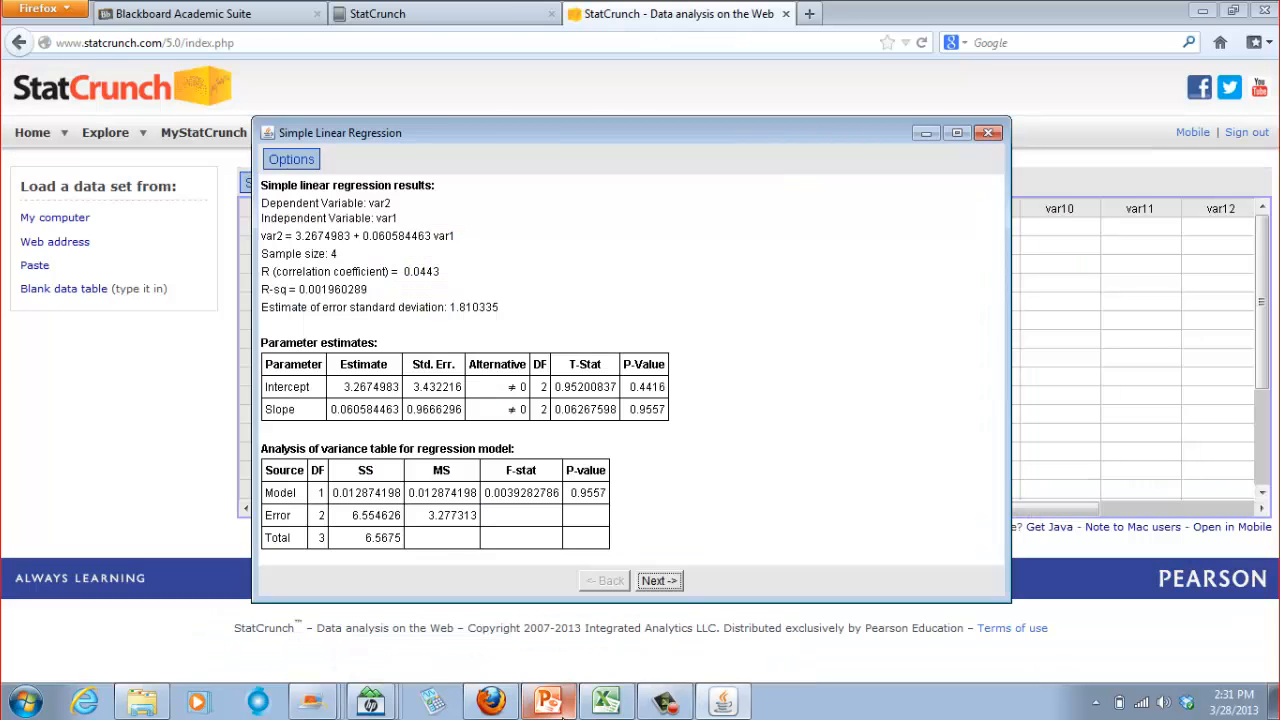
{"action": "left_click", "coordinate": [550, 702]}
- Look up the additional point on the Example 1 slide and add it in StatCrunch row 5, with 10.4 in var1 and 9.3 in var2
{"action": "left_click", "coordinate": [55, 348]}
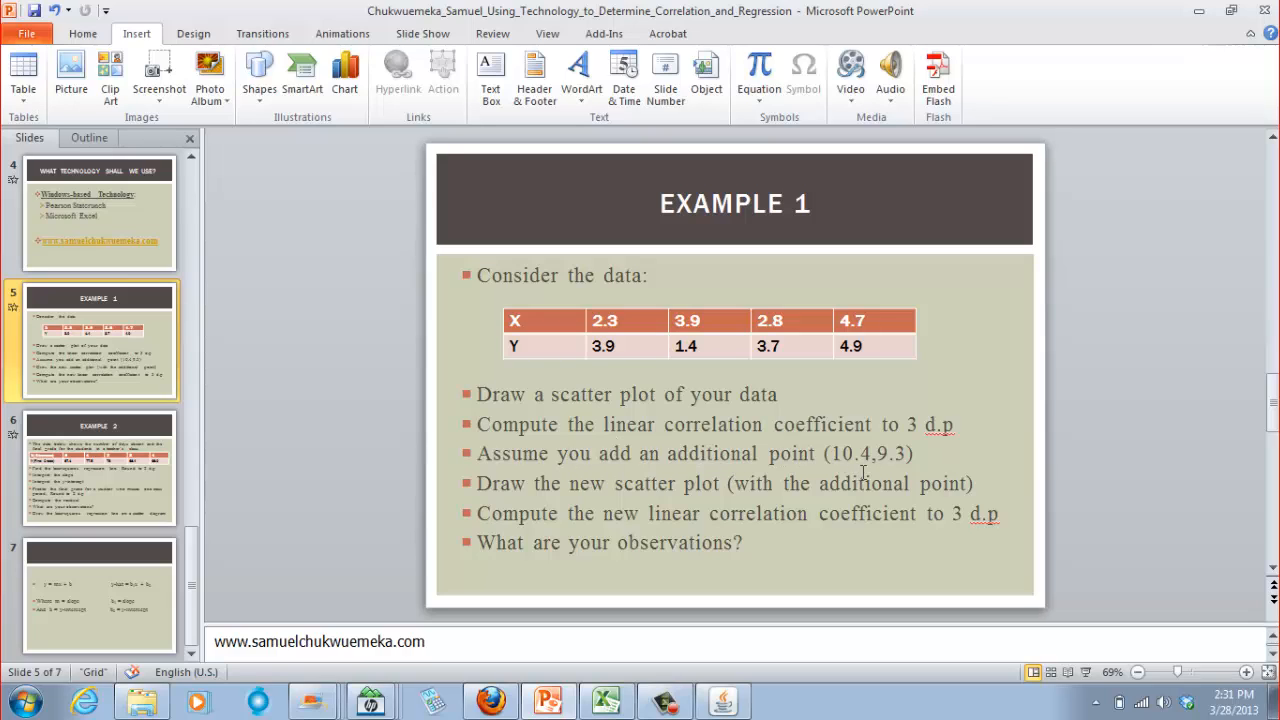
{"action": "left_click", "coordinate": [500, 702]}
{"action": "left_click", "coordinate": [337, 303]}
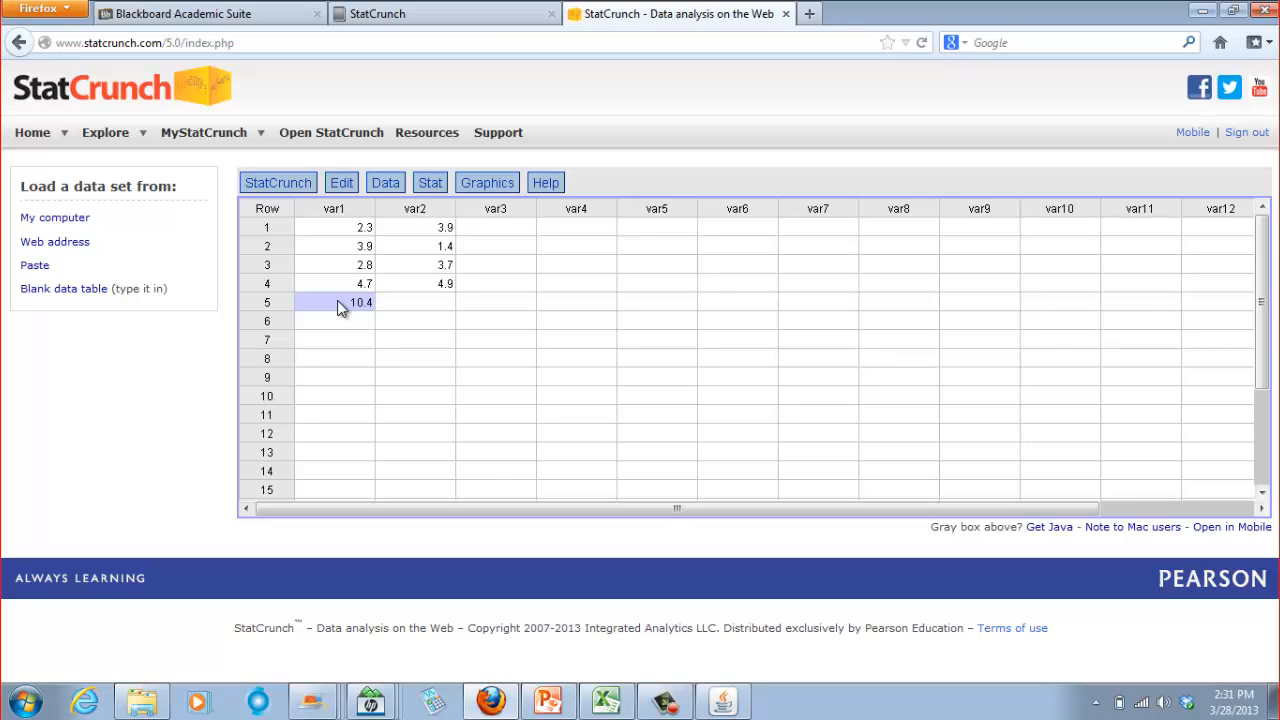
{"action": "left_click", "coordinate": [385, 302]}
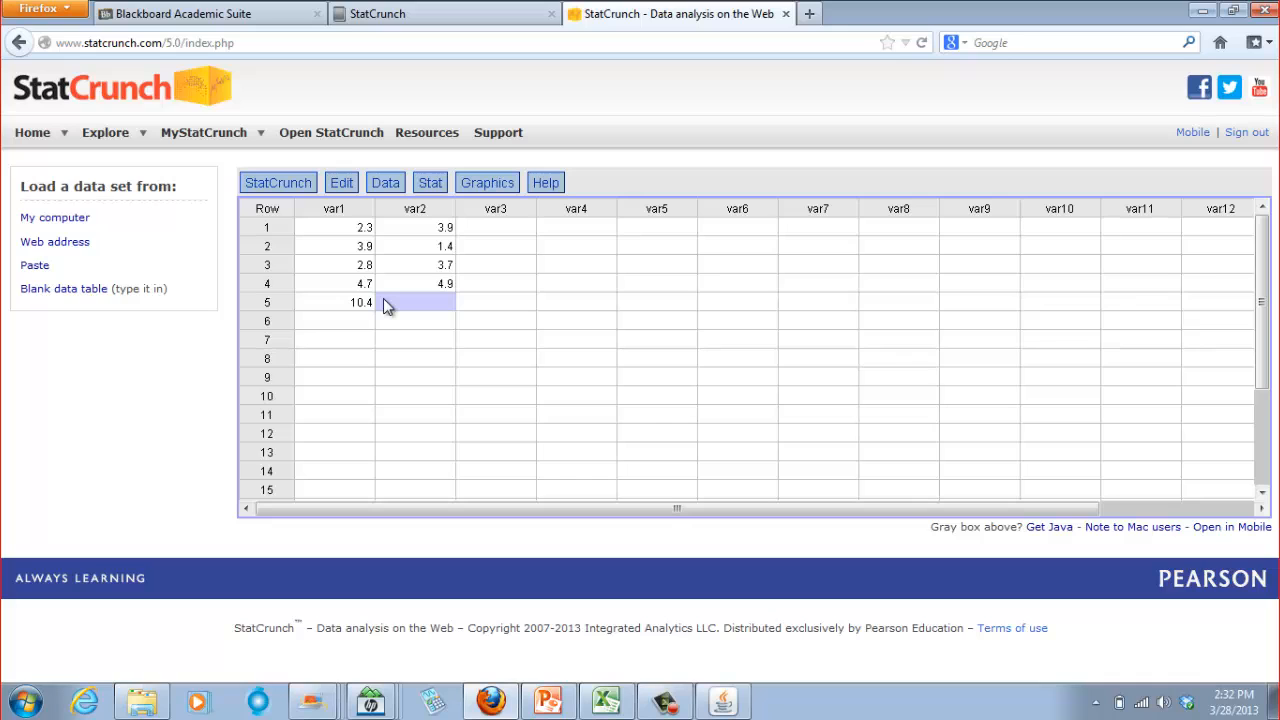
{"action": "type", "text": "9.3"}
{"action": "left_click", "coordinate": [521, 310]}
{"action": "left_click", "coordinate": [549, 692]}
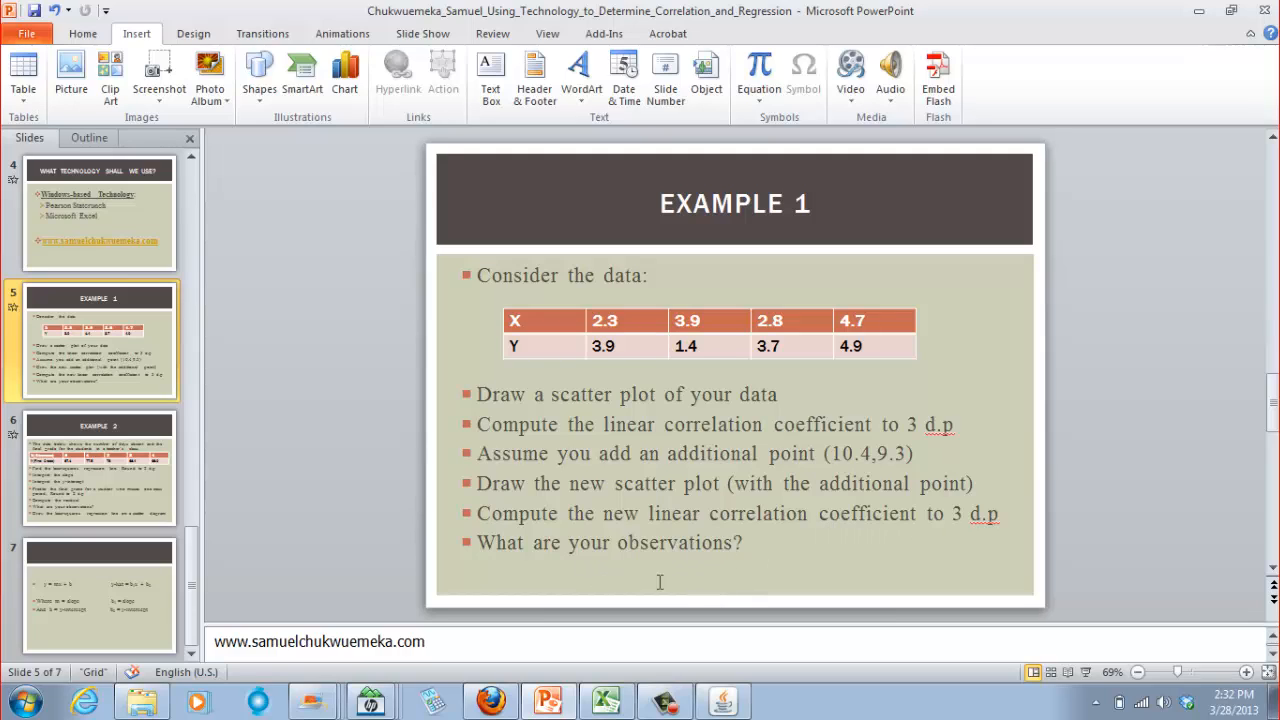
{"action": "left_click", "coordinate": [550, 702]}
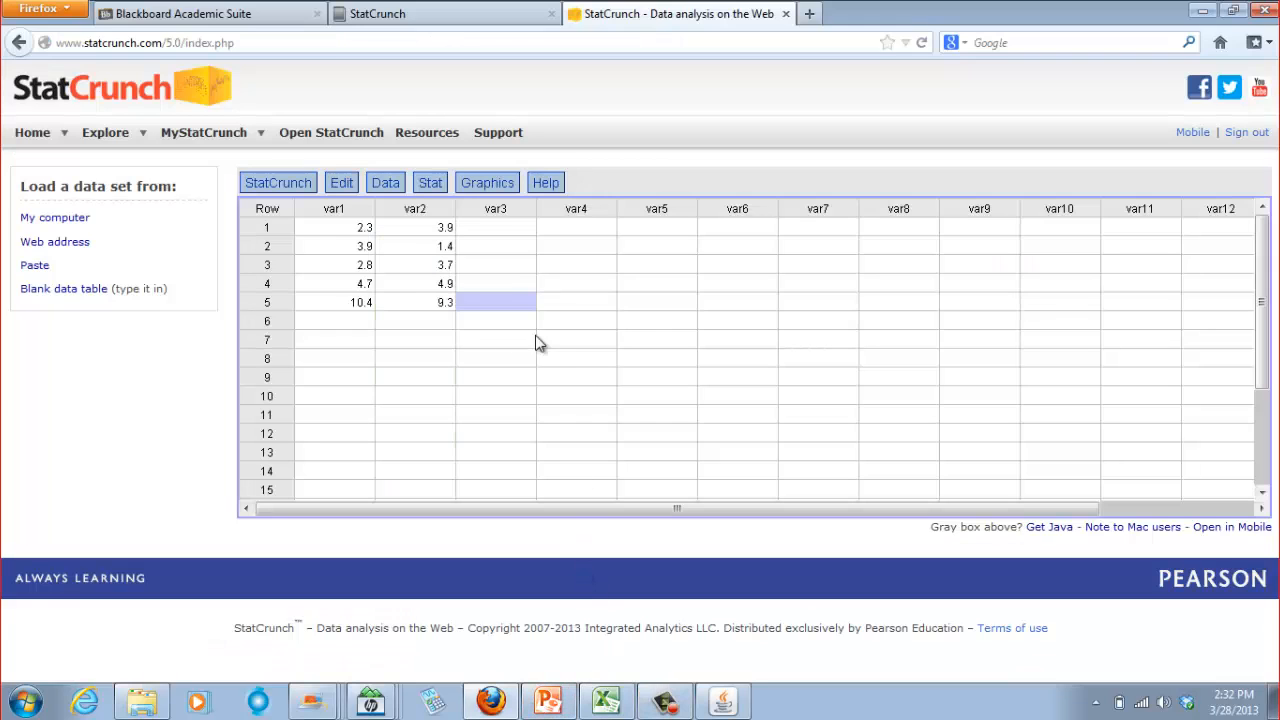
{"action": "left_click", "coordinate": [432, 188]}
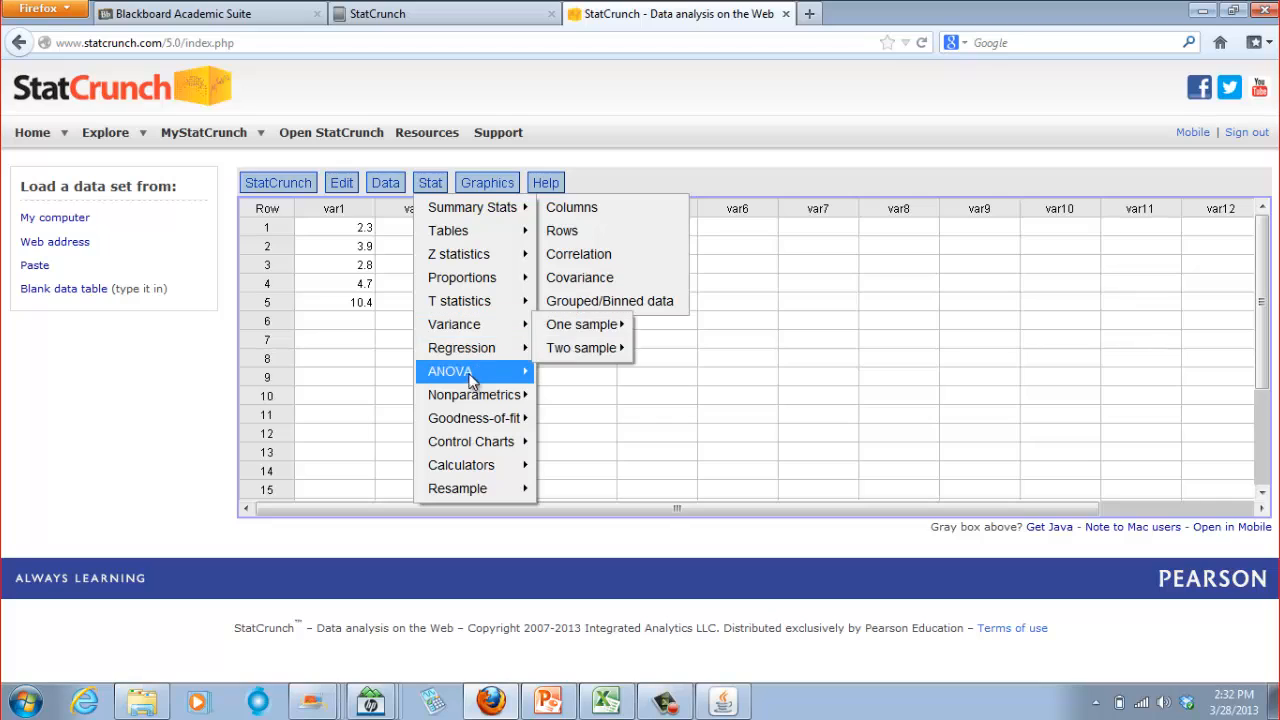
{"action": "mouse_move", "coordinate": [478, 348]}
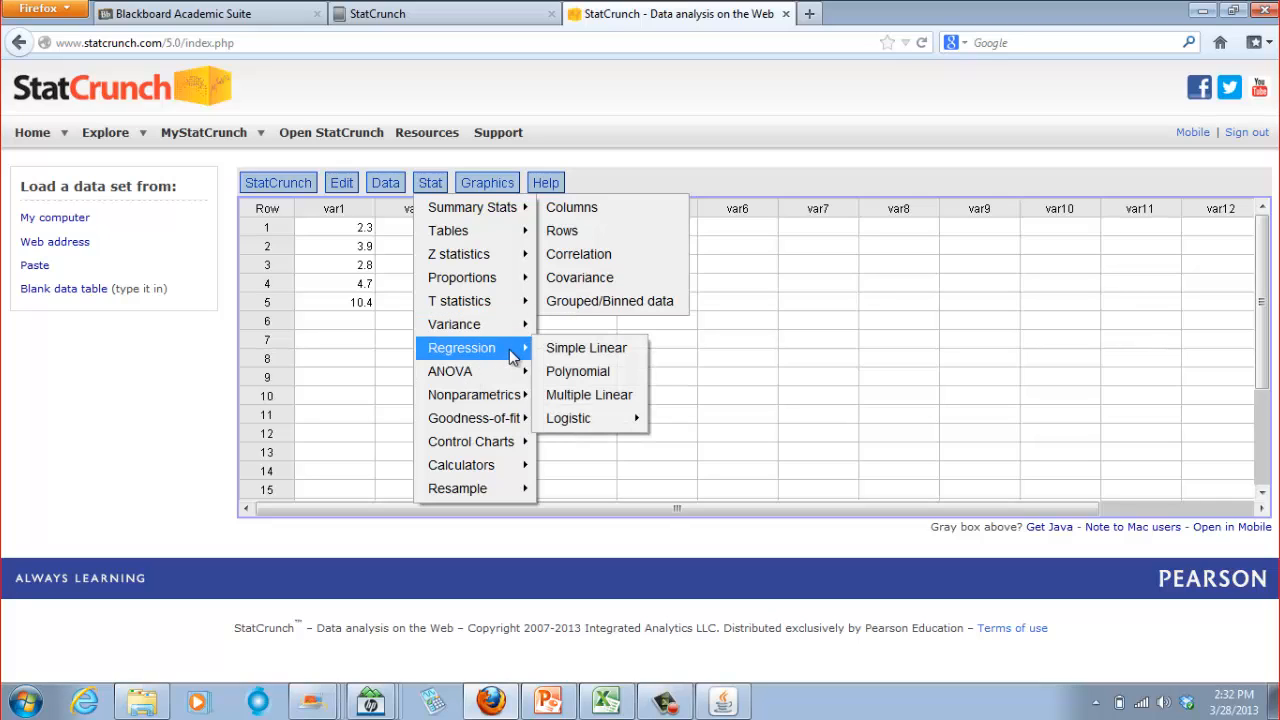
{"action": "left_click", "coordinate": [576, 350]}
{"action": "left_click", "coordinate": [580, 346]}
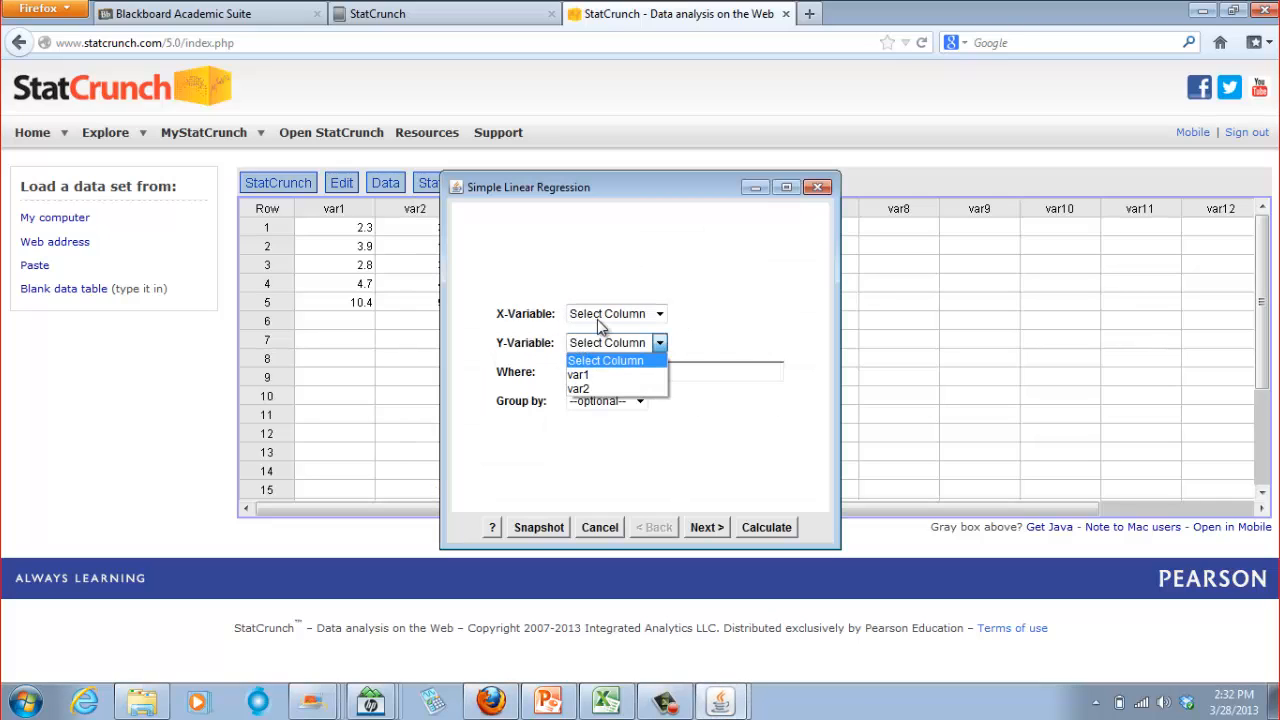
{"action": "left_click", "coordinate": [598, 319]}
{"action": "left_click", "coordinate": [600, 316]}
{"action": "left_click", "coordinate": [604, 346]}
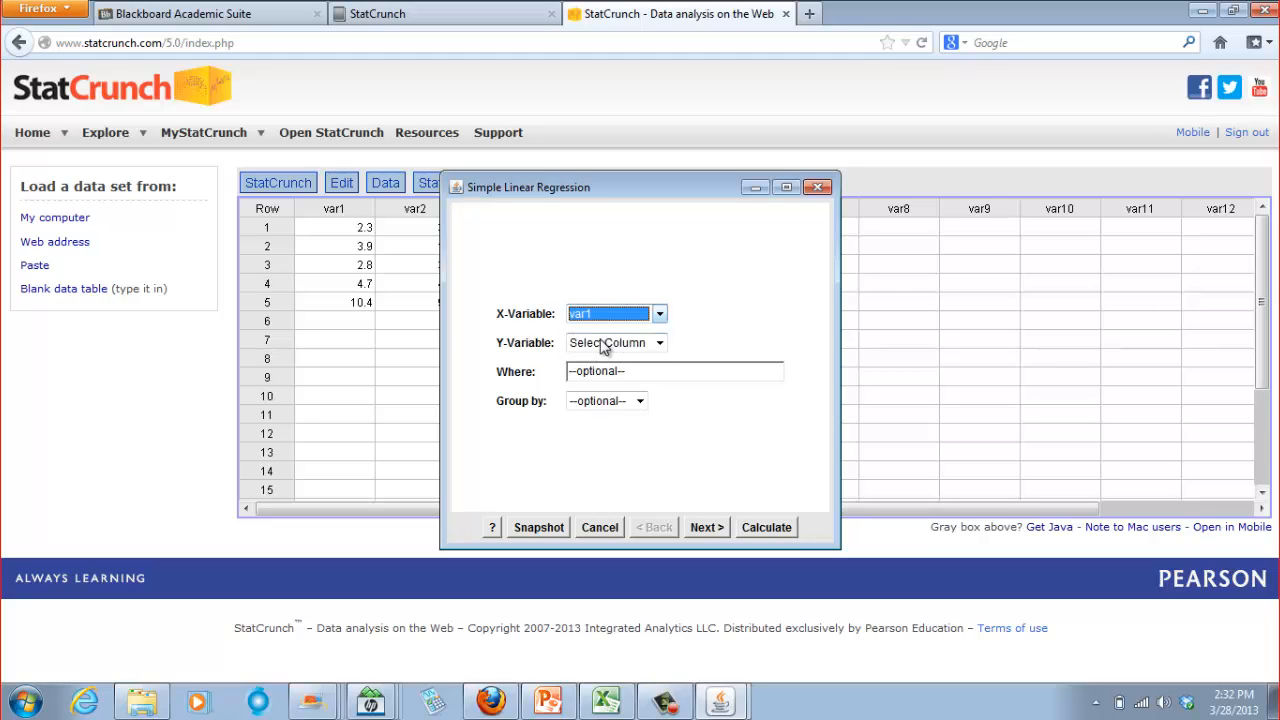
{"action": "left_click", "coordinate": [609, 346]}
{"action": "left_click", "coordinate": [612, 389]}
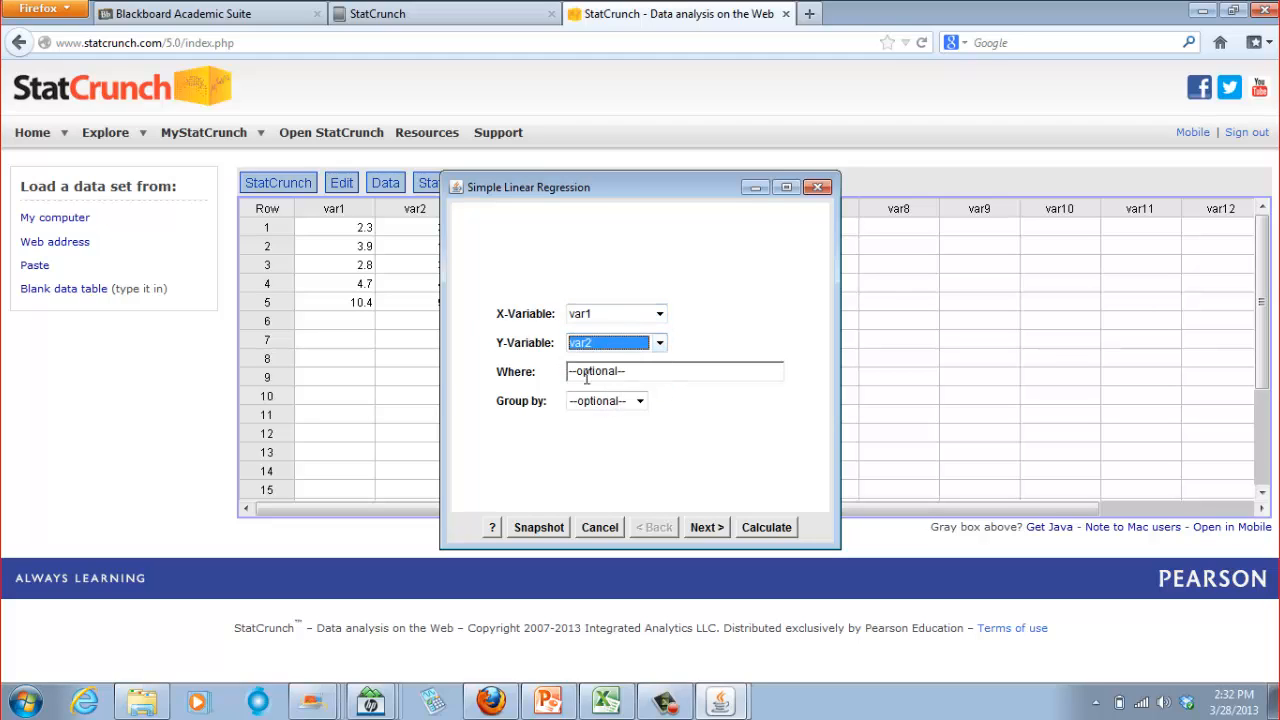
{"action": "left_click", "coordinate": [710, 533]}
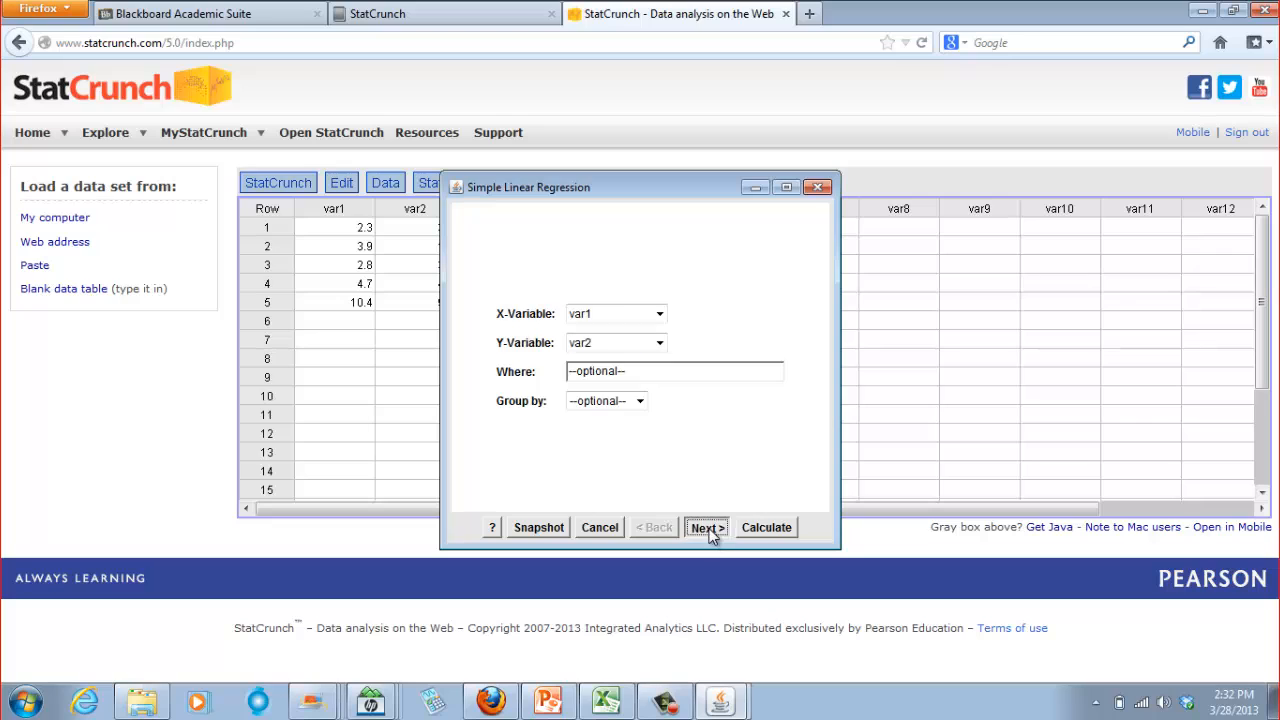
{"action": "left_click", "coordinate": [758, 528]}
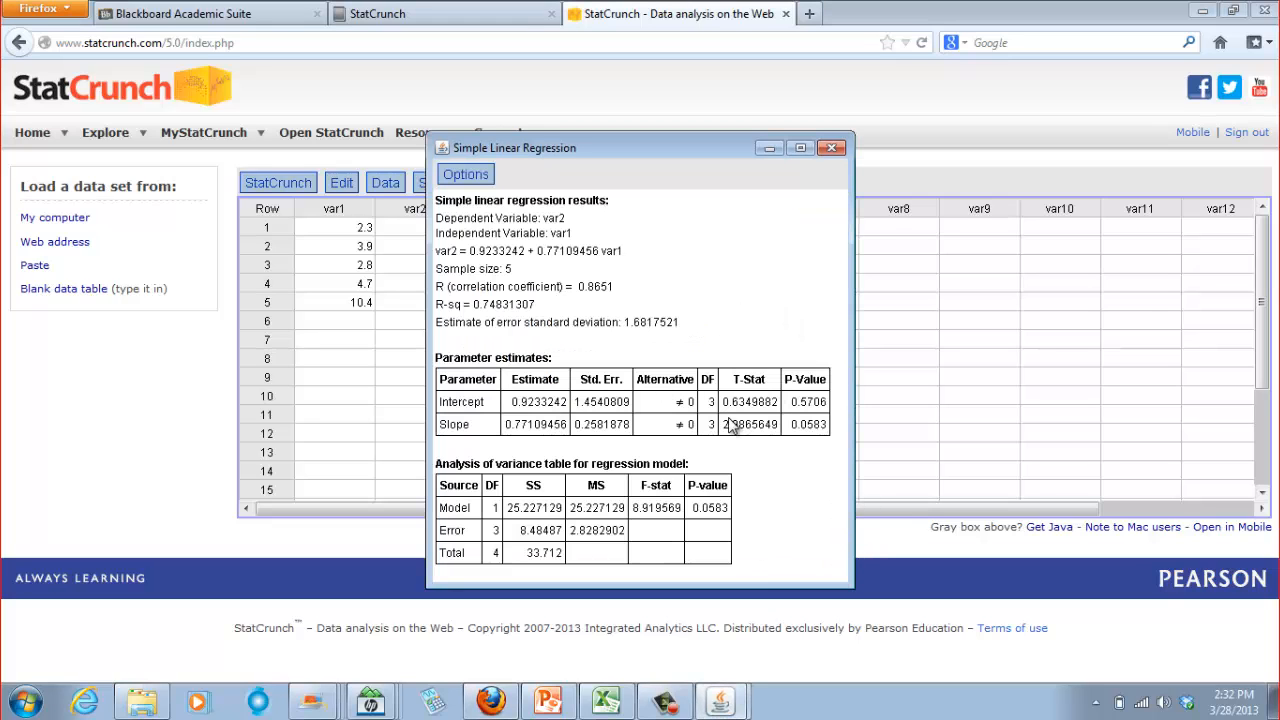
{"action": "left_click", "coordinate": [838, 149]}
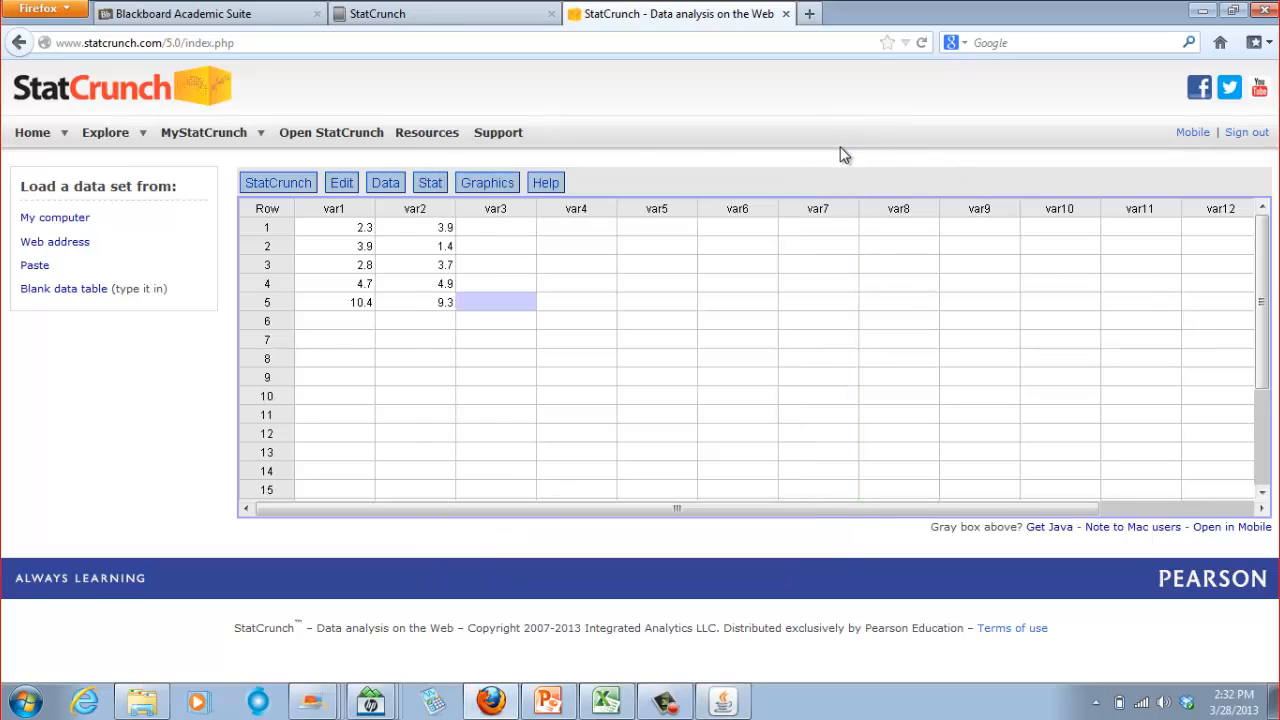
- Set up a simple linear regression on the five data points with var1 as the X-variable and var2 as the Y-variable
{"action": "left_click", "coordinate": [432, 184]}
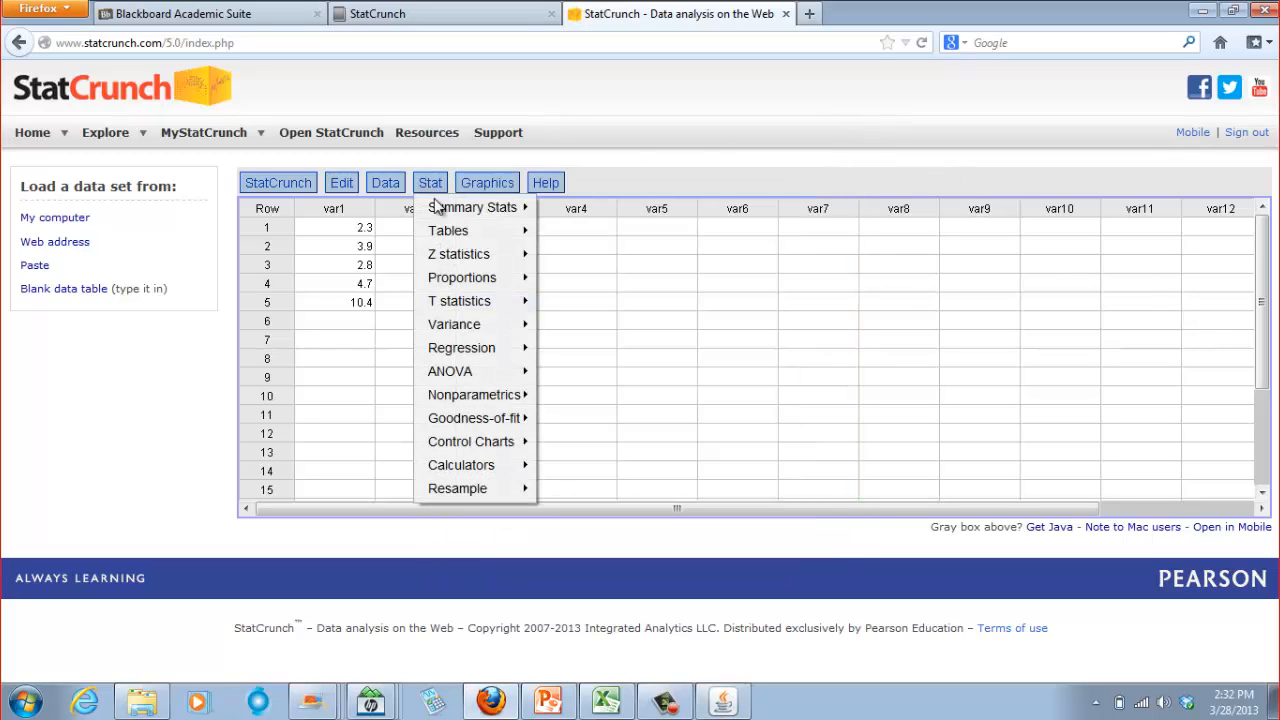
{"action": "mouse_move", "coordinate": [437, 357]}
{"action": "left_click", "coordinate": [578, 350]}
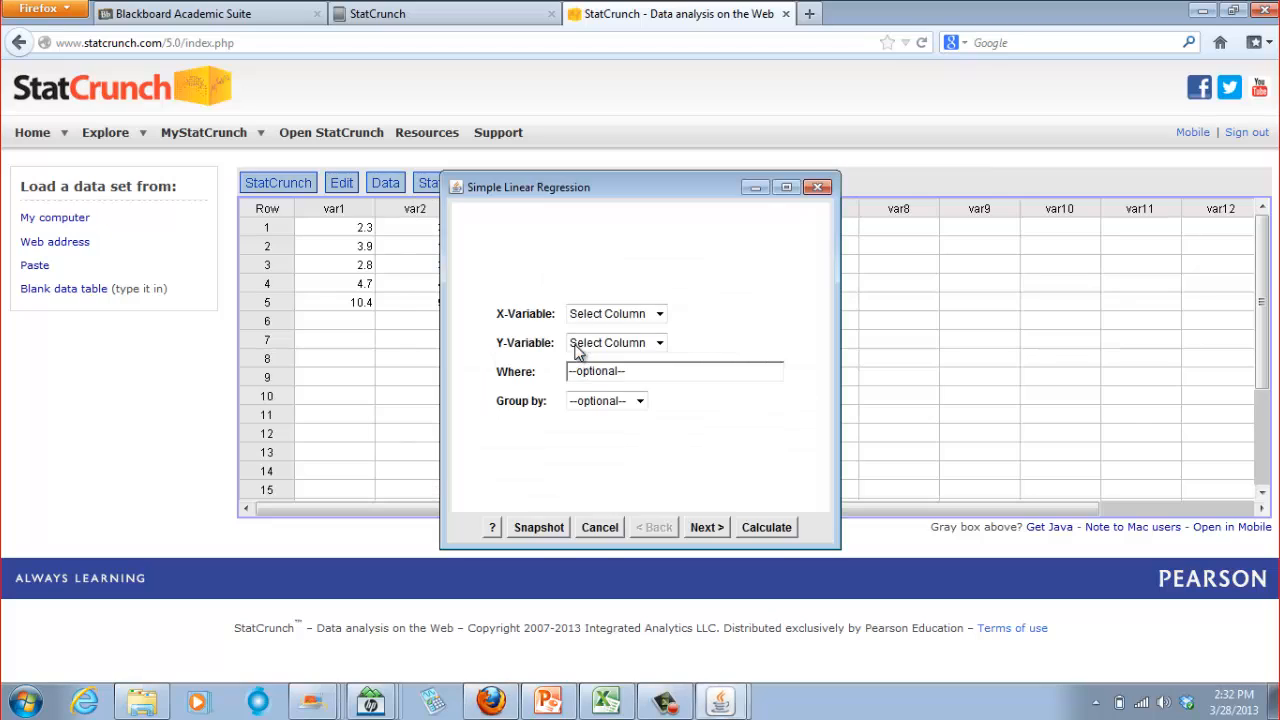
{"action": "left_click", "coordinate": [596, 313]}
{"action": "left_click", "coordinate": [596, 344]}
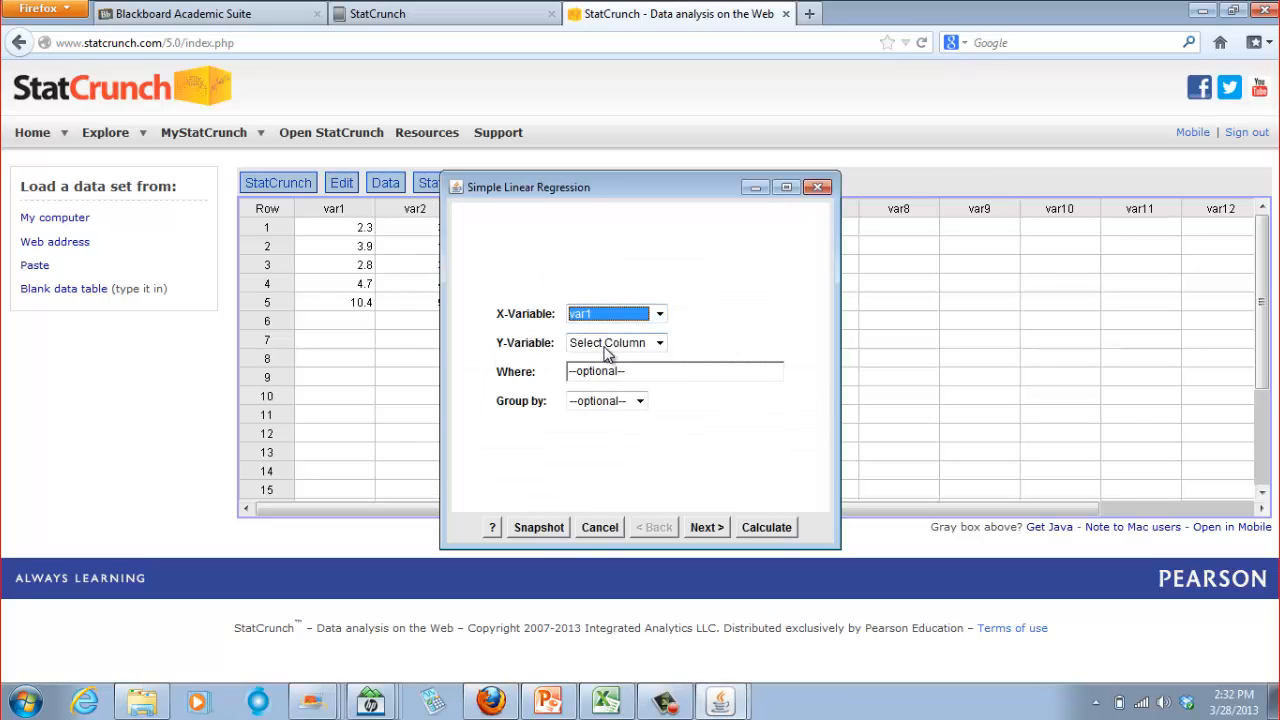
{"action": "left_click", "coordinate": [606, 343]}
{"action": "left_click", "coordinate": [600, 396]}
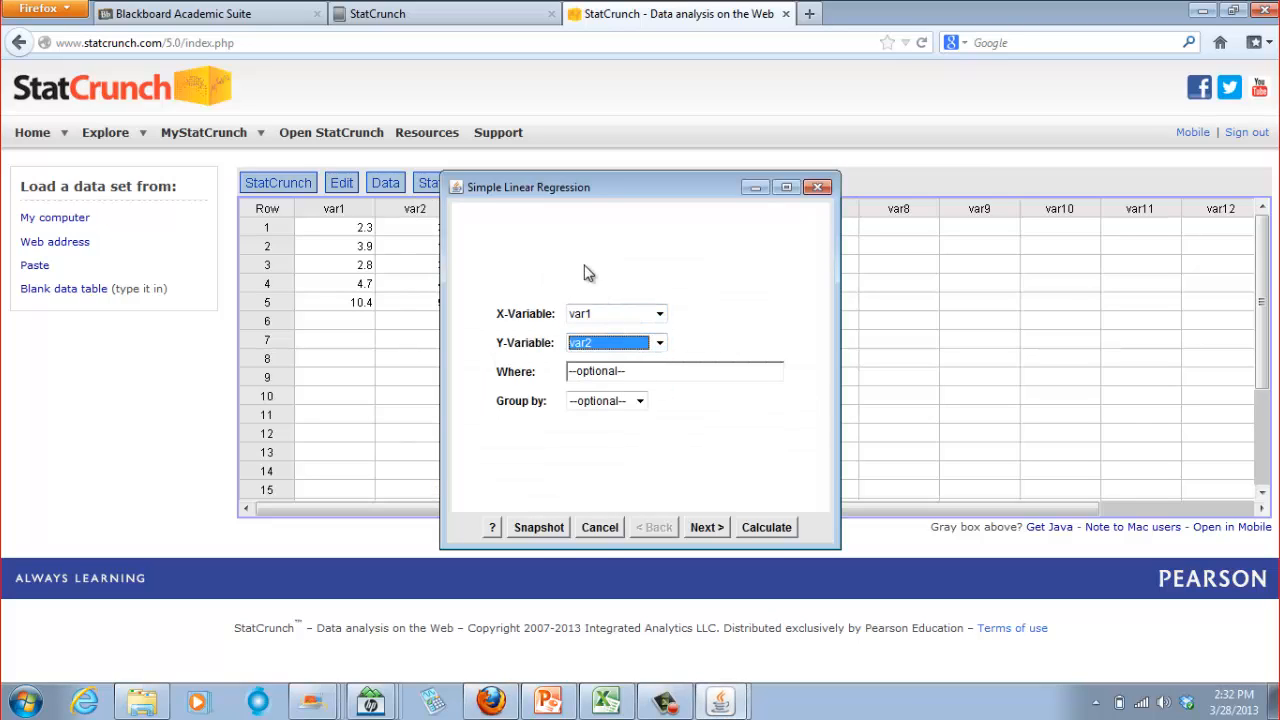
- Keep the default hypothesis tests, enable plotting the fitted line, choose the Red to Blue color scheme, and calculate the regression
{"action": "left_click", "coordinate": [705, 526]}
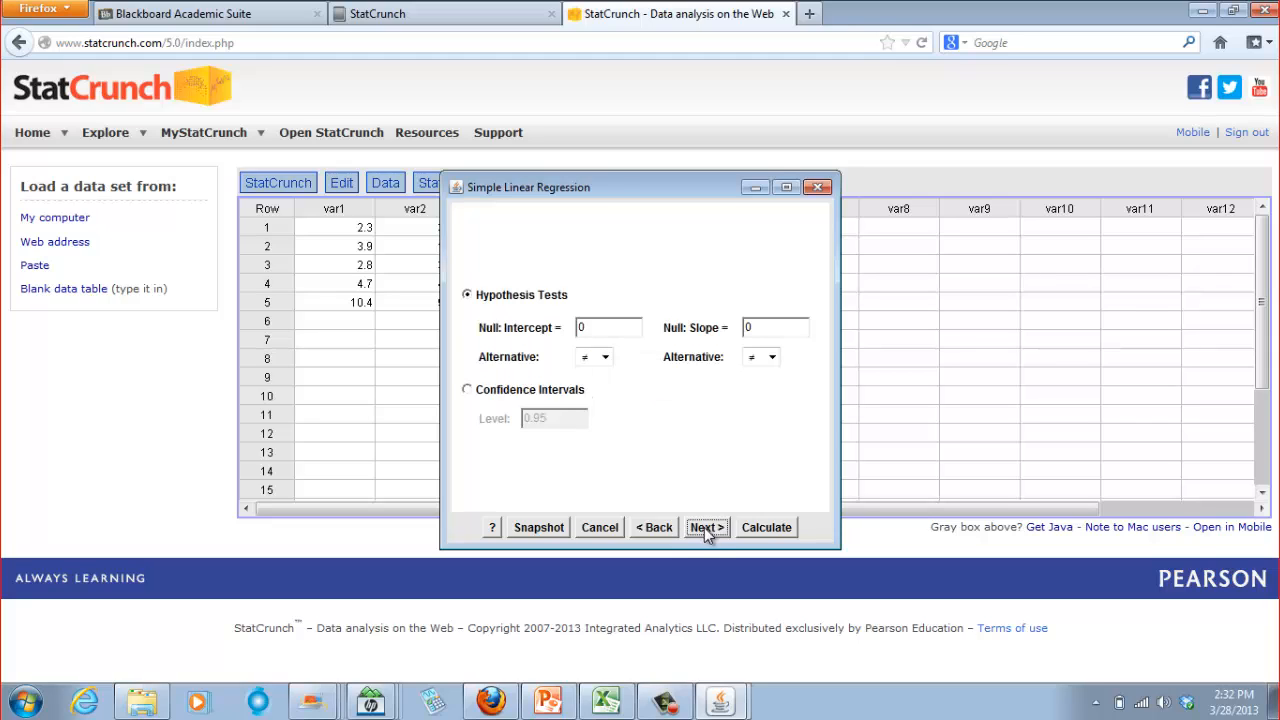
{"action": "left_click", "coordinate": [706, 528]}
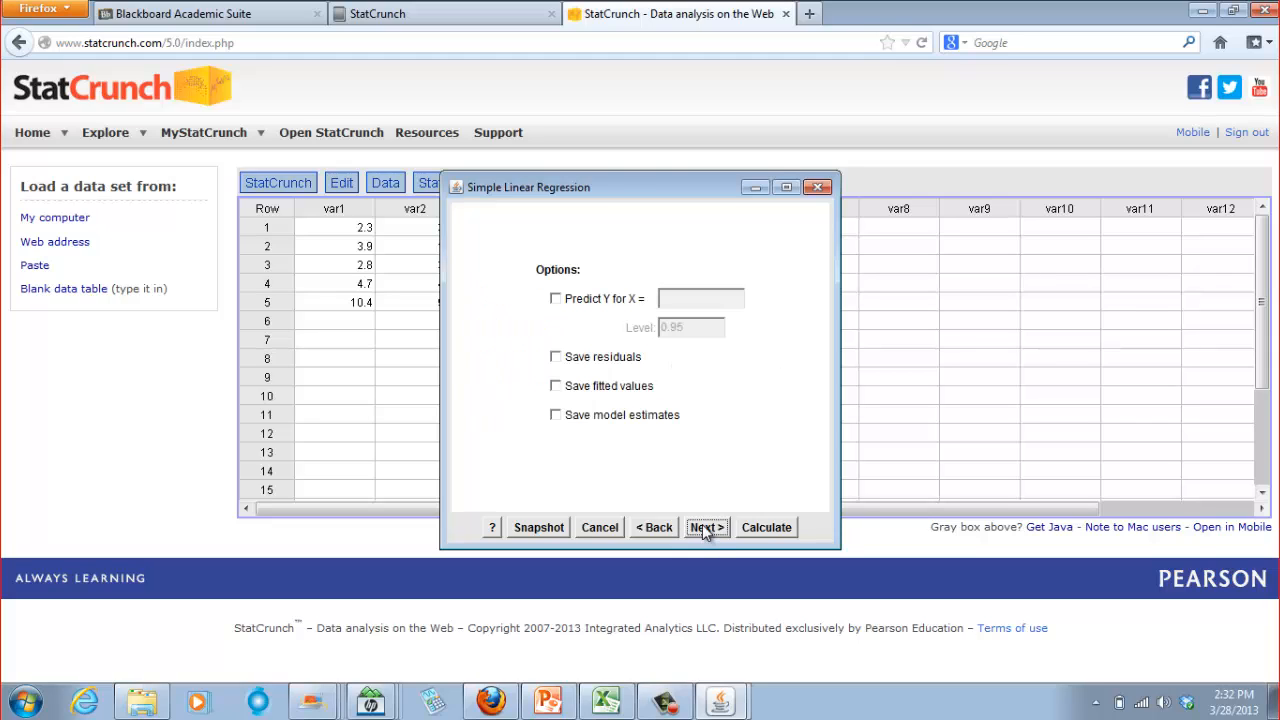
{"action": "left_click", "coordinate": [705, 529]}
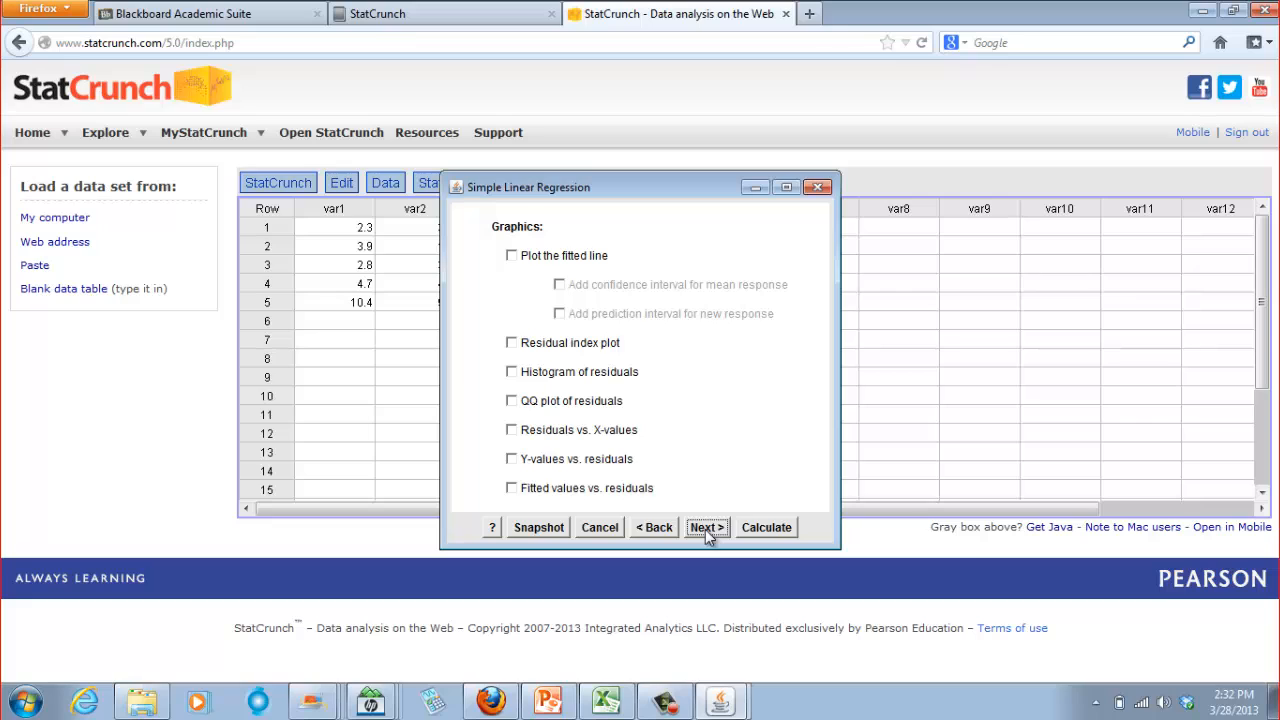
{"action": "left_click", "coordinate": [512, 256]}
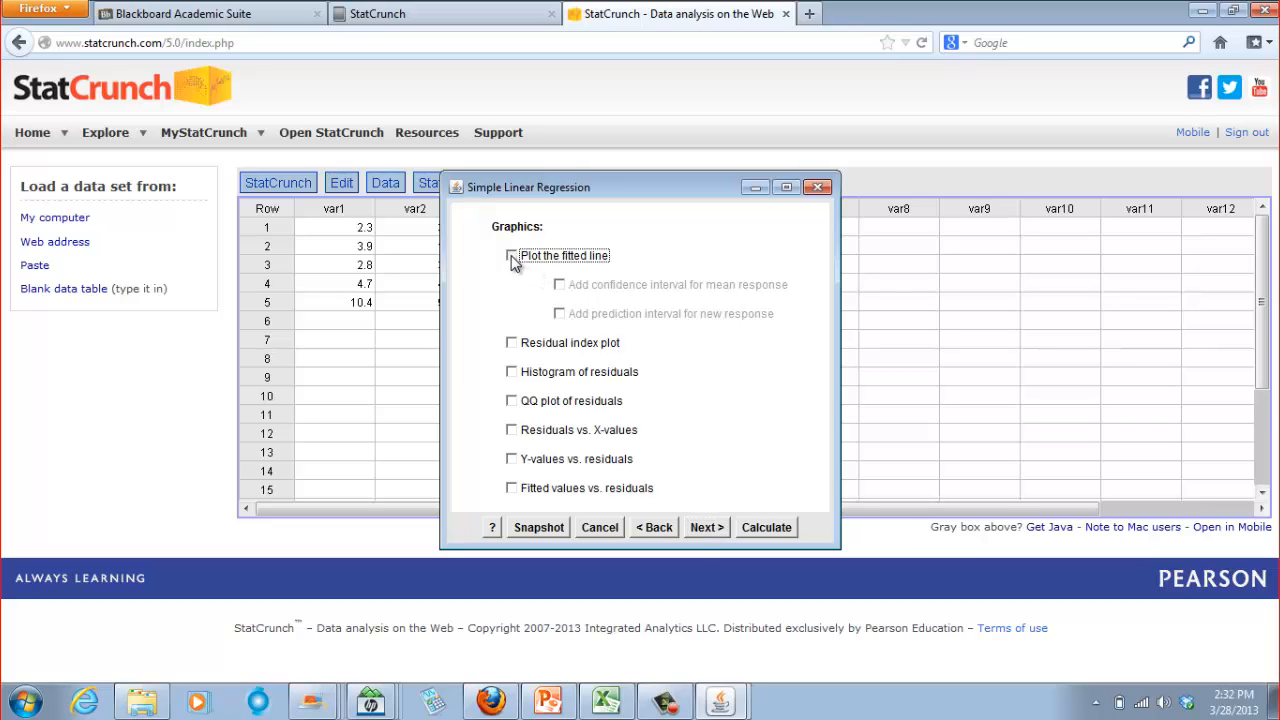
{"action": "left_click", "coordinate": [705, 528]}
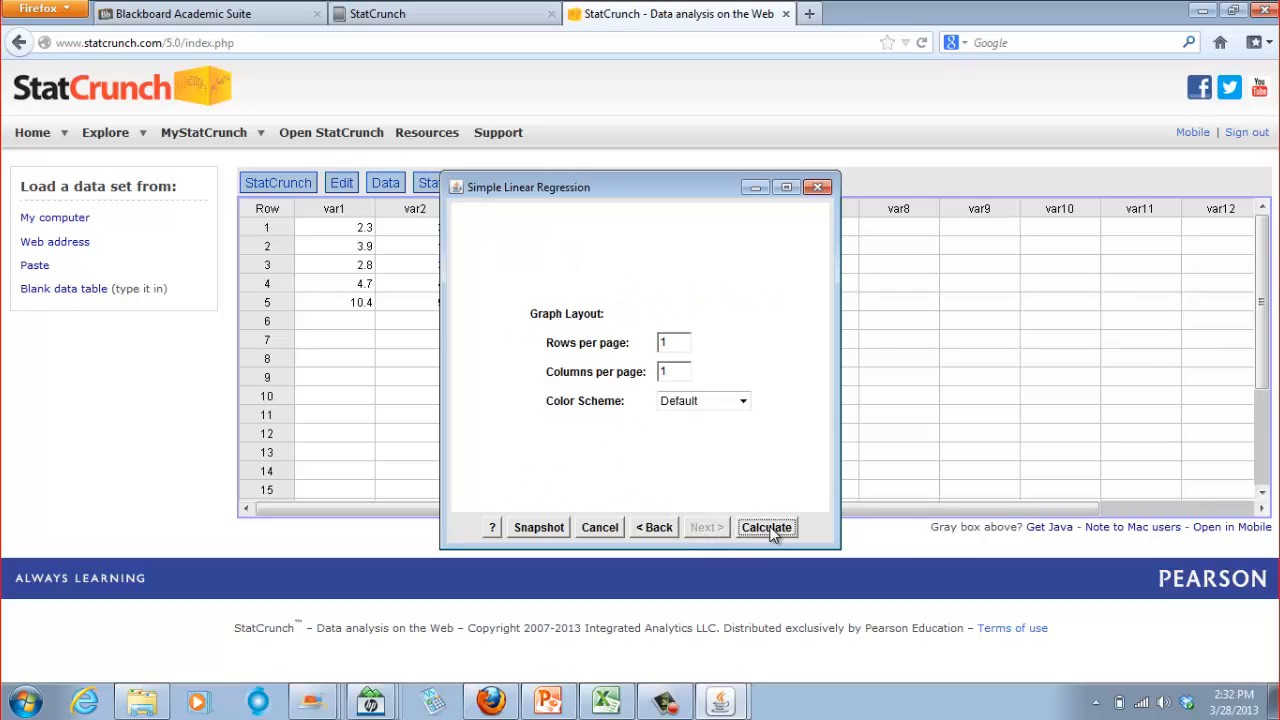
{"action": "left_click", "coordinate": [743, 402]}
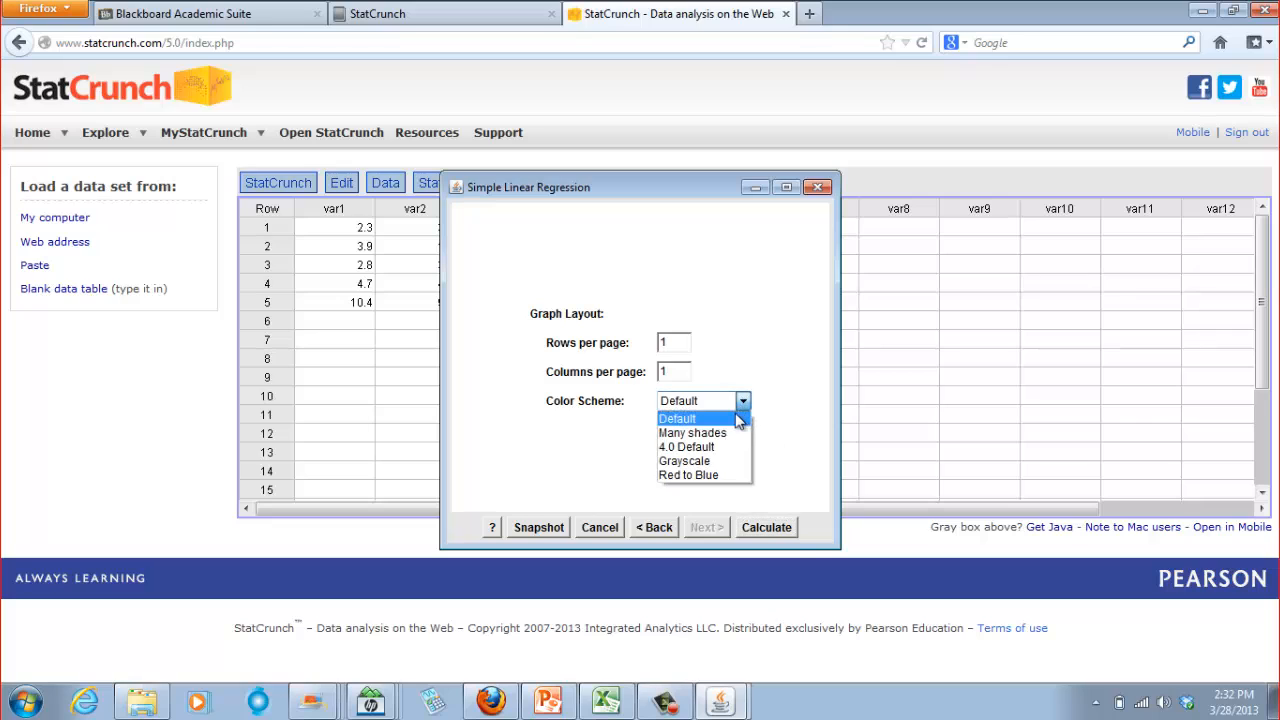
{"action": "left_click", "coordinate": [727, 480]}
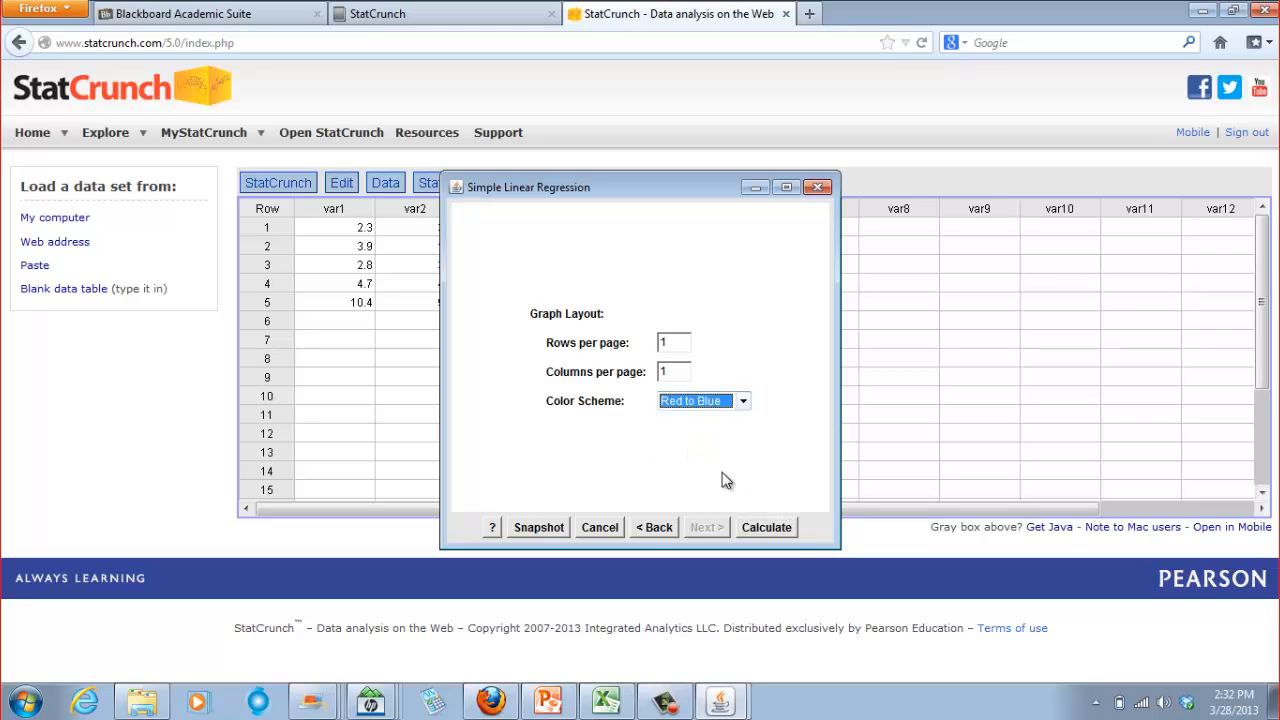
{"action": "left_click", "coordinate": [767, 526]}
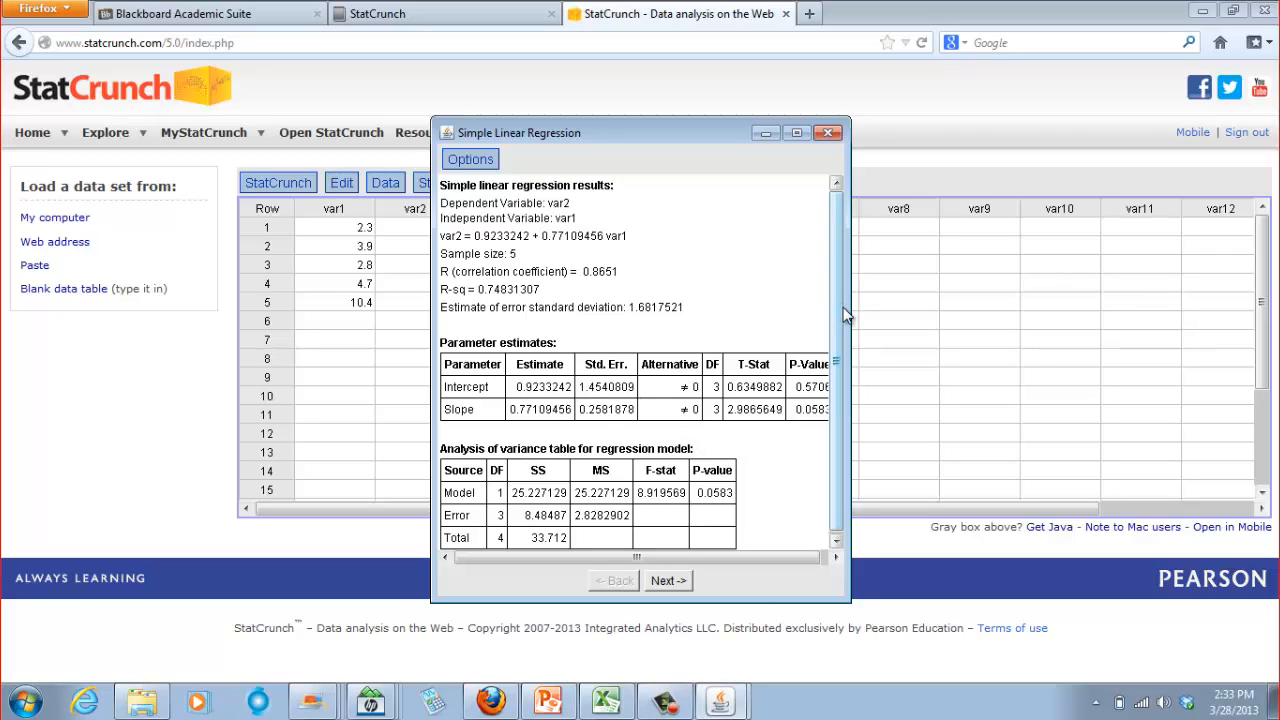
- Widen the new regression results window to read the full tables, and view the fitted line plot that includes the additional point
{"action": "left_click_drag", "start_coordinate": [850, 310], "coordinate": [1030, 310]}
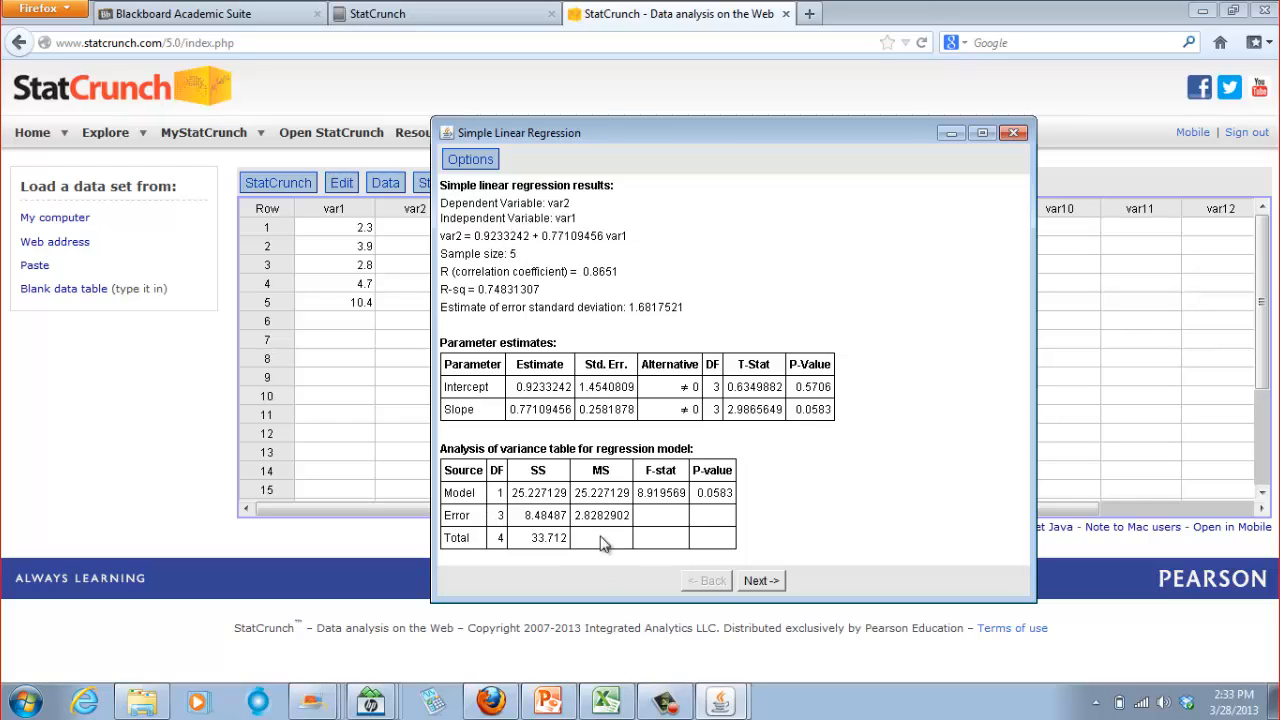
{"action": "left_click", "coordinate": [770, 584]}
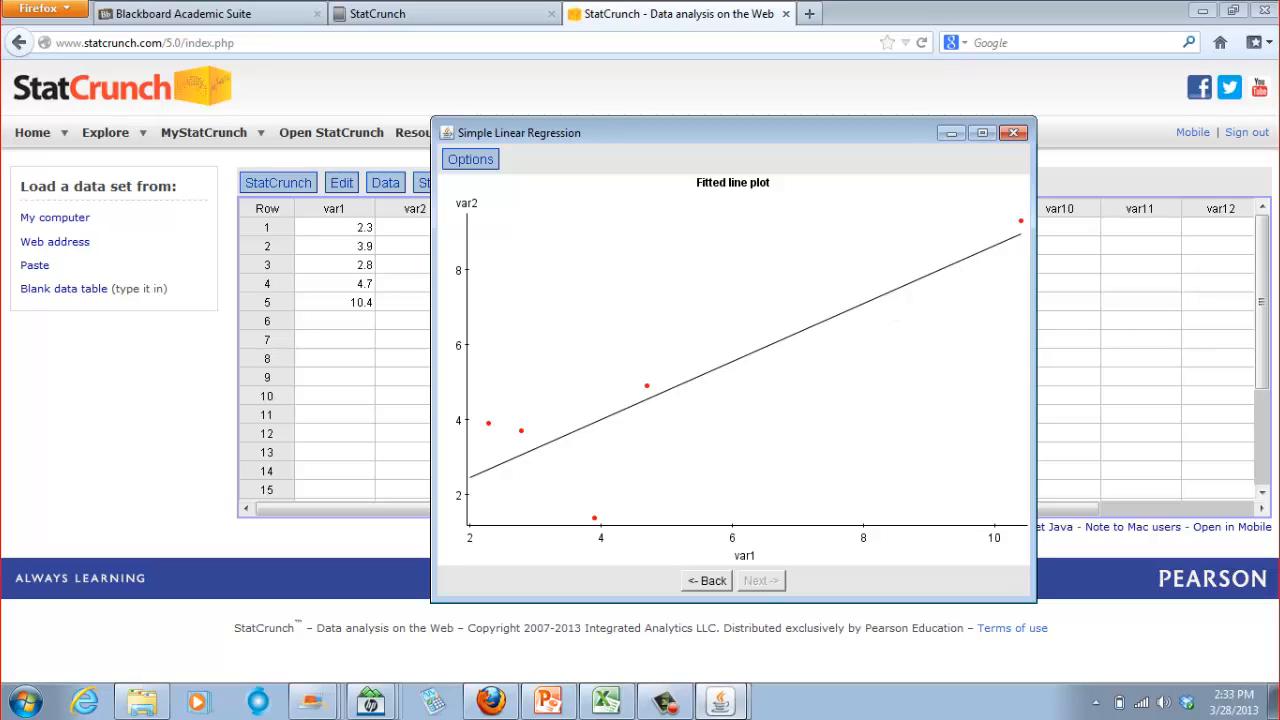
- Bring back the earlier four-point regression results and show their fitted line plot, moving its window off the five-point plot
{"action": "left_click", "coordinate": [720, 703]}
{"action": "left_click", "coordinate": [676, 628]}
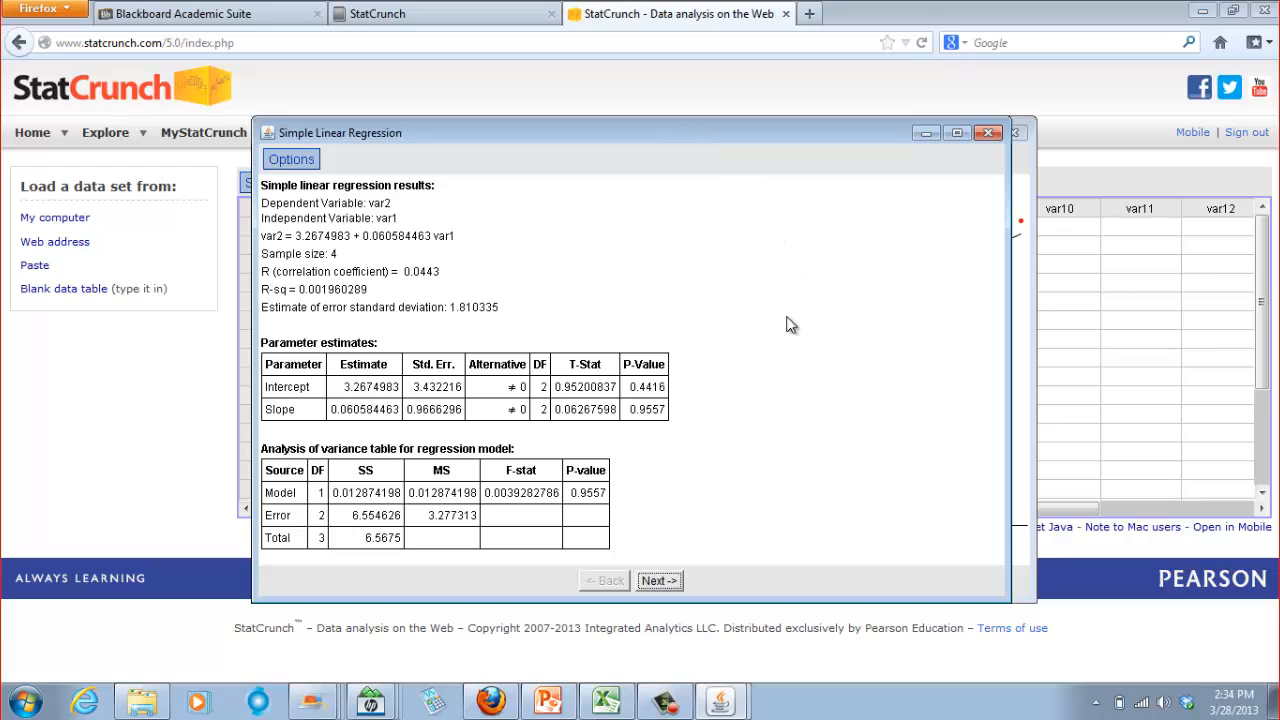
{"action": "left_click", "coordinate": [656, 580]}
{"action": "left_click_drag", "start_coordinate": [752, 138], "coordinate": [517, 165]}
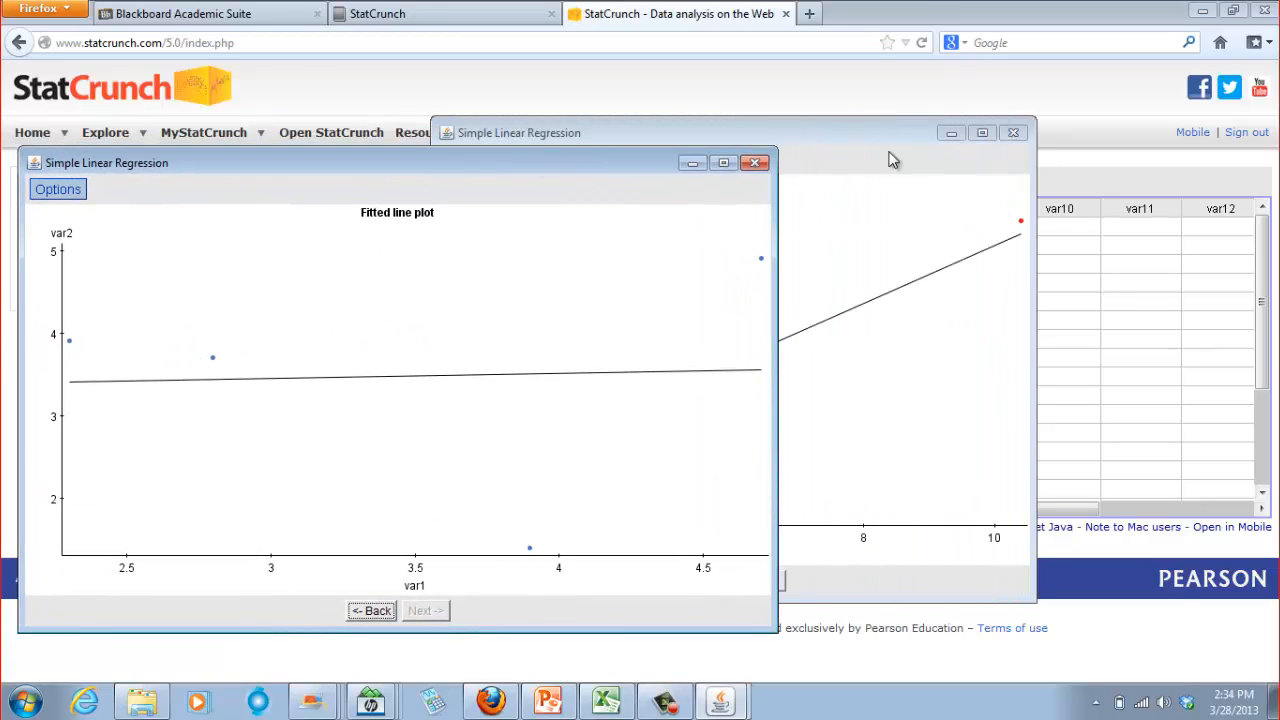
- Arrange and narrow the four-point and five-point fitted line plot windows side by side, dismissing the line's equation message
{"action": "left_click_drag", "start_coordinate": [849, 128], "coordinate": [1050, 140]}
{"action": "left_click", "coordinate": [1008, 342]}
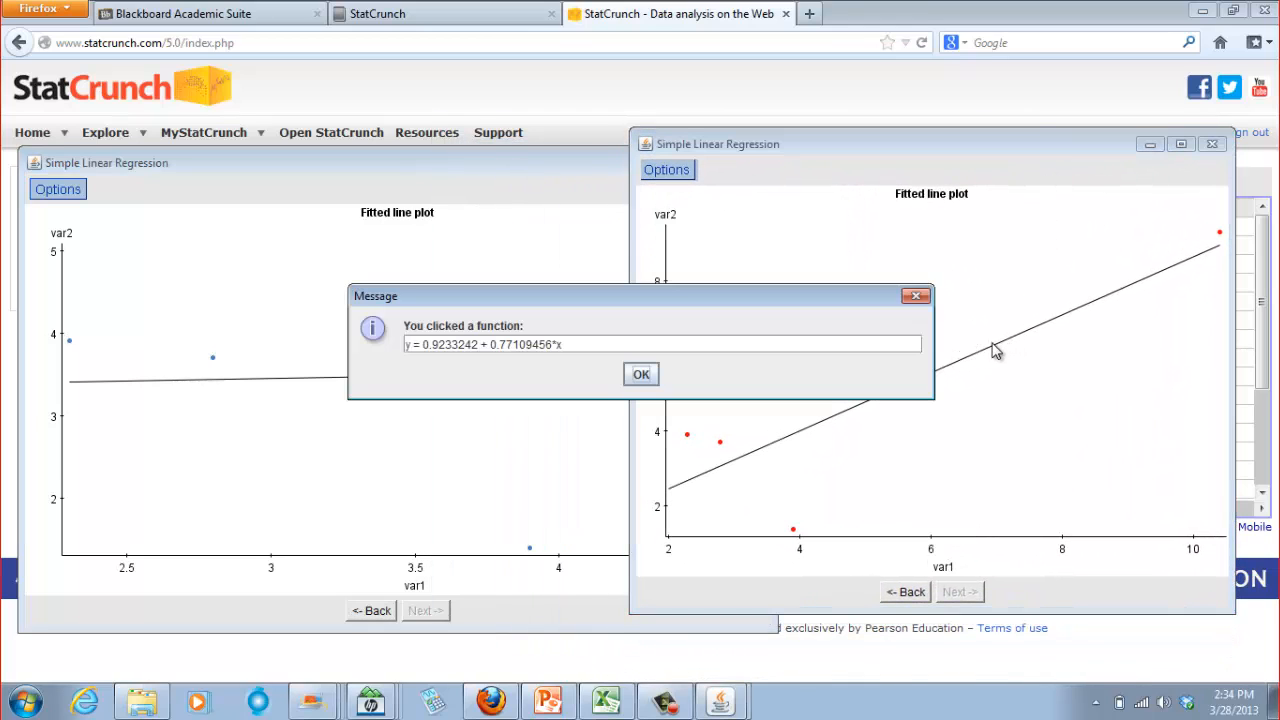
{"action": "left_click", "coordinate": [915, 296]}
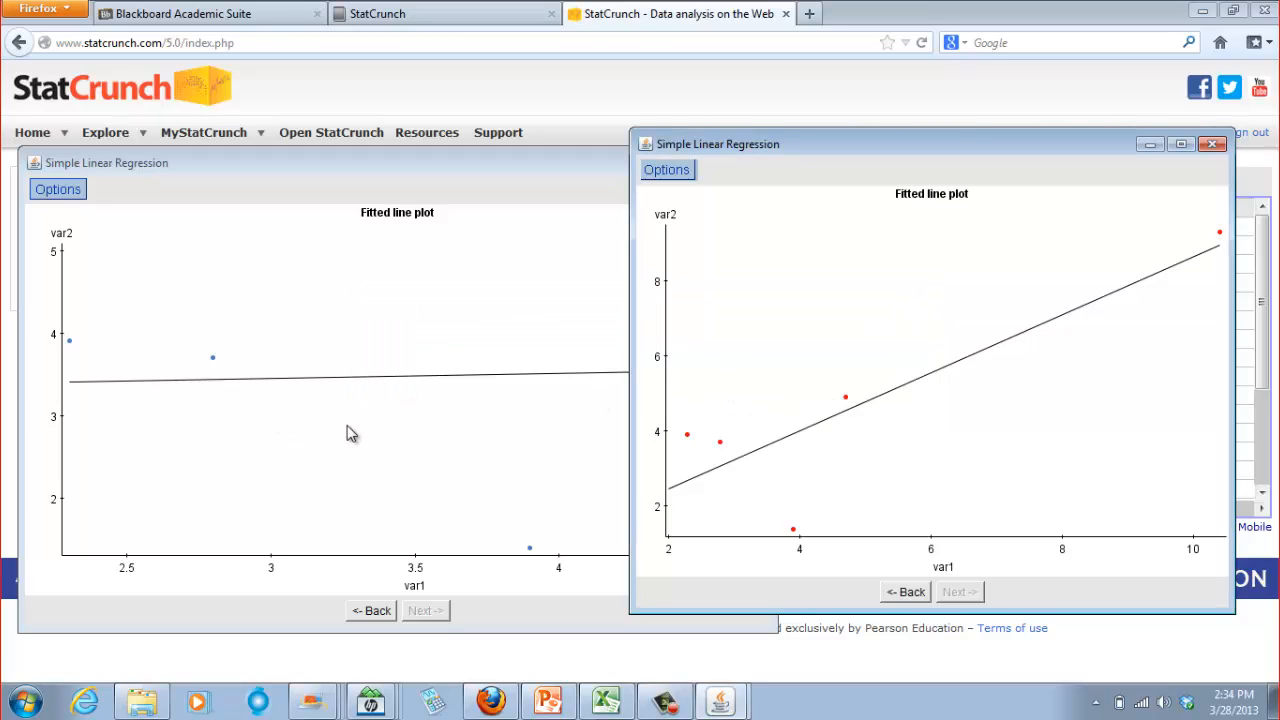
{"action": "left_click_drag", "start_coordinate": [22, 357], "coordinate": [167, 358]}
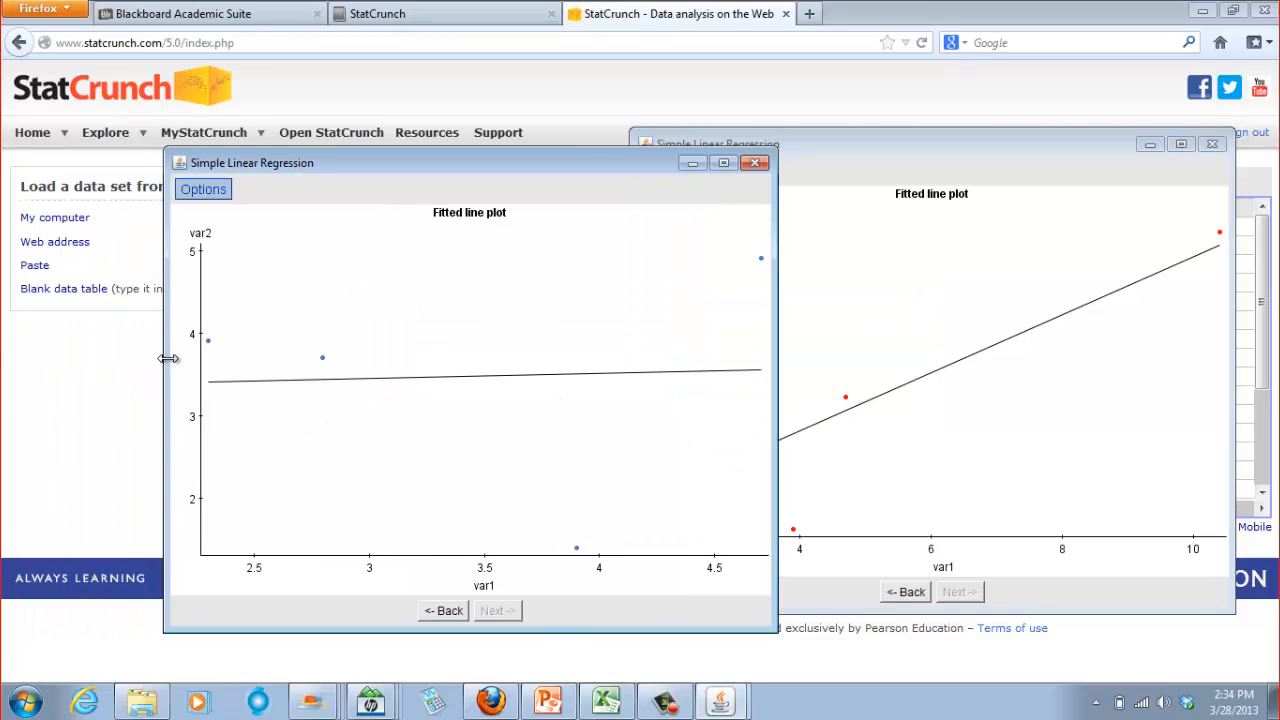
{"action": "left_click_drag", "start_coordinate": [488, 163], "coordinate": [342, 162]}
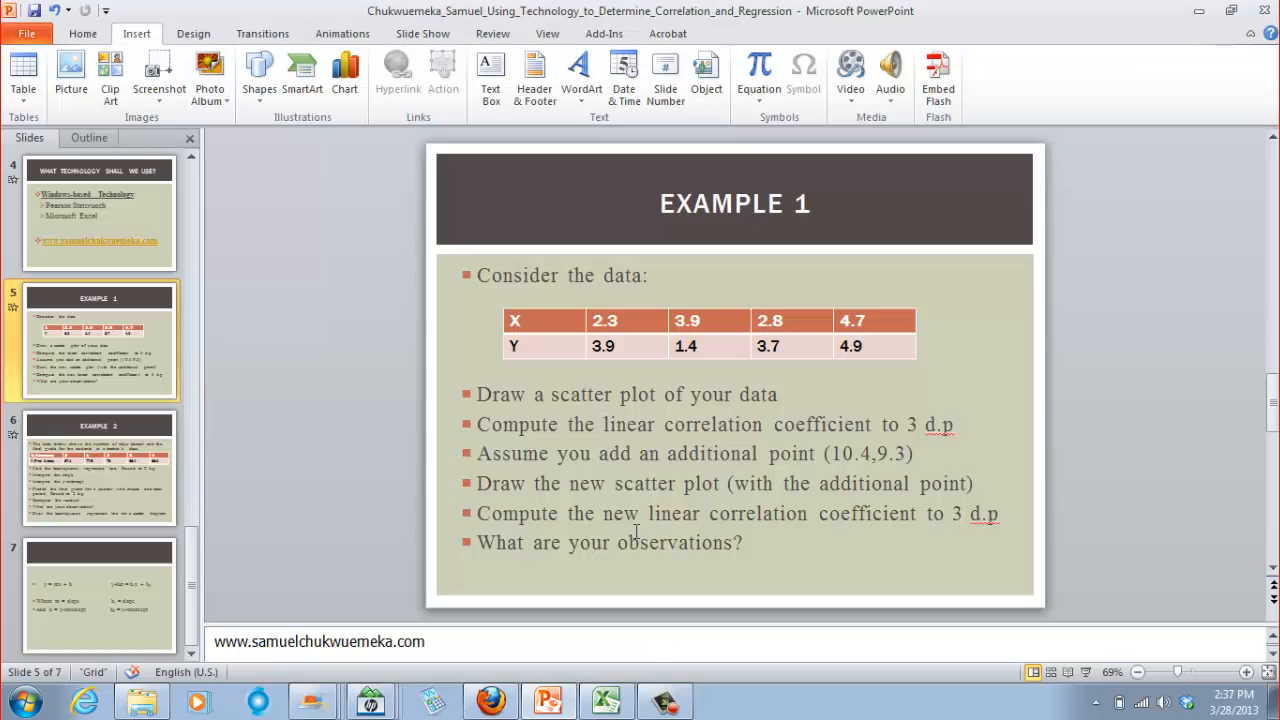
- Switch to Microsoft Excel and check the blank workbook for the Data Analysis tool
{"action": "left_click", "coordinate": [603, 705]}
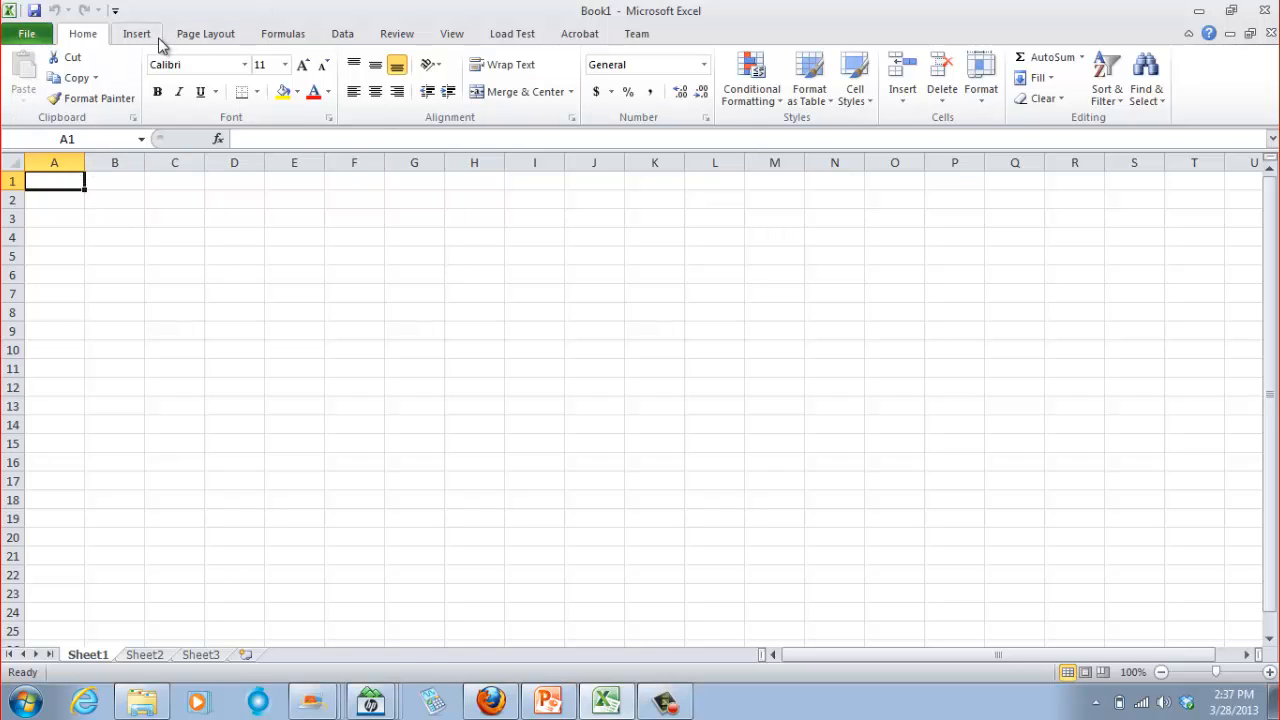
{"action": "left_click", "coordinate": [345, 34]}
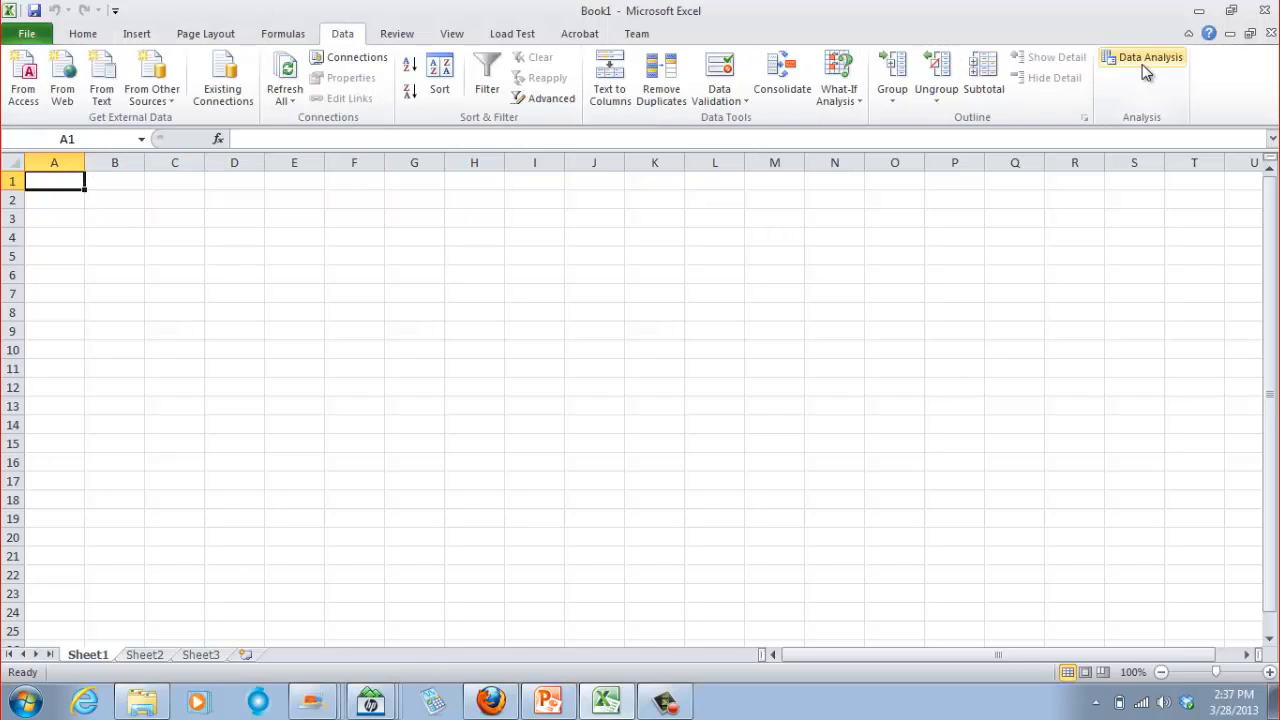
{"action": "left_click", "coordinate": [83, 36]}
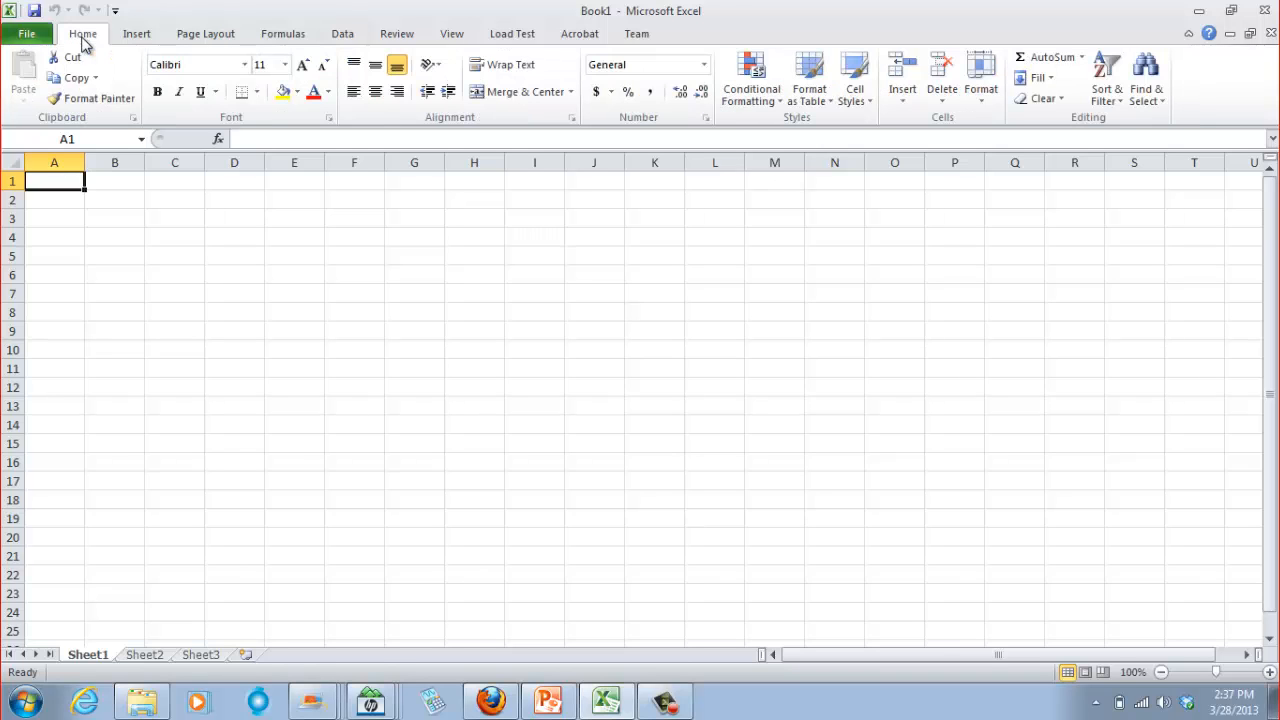
{"action": "left_click", "coordinate": [343, 38]}
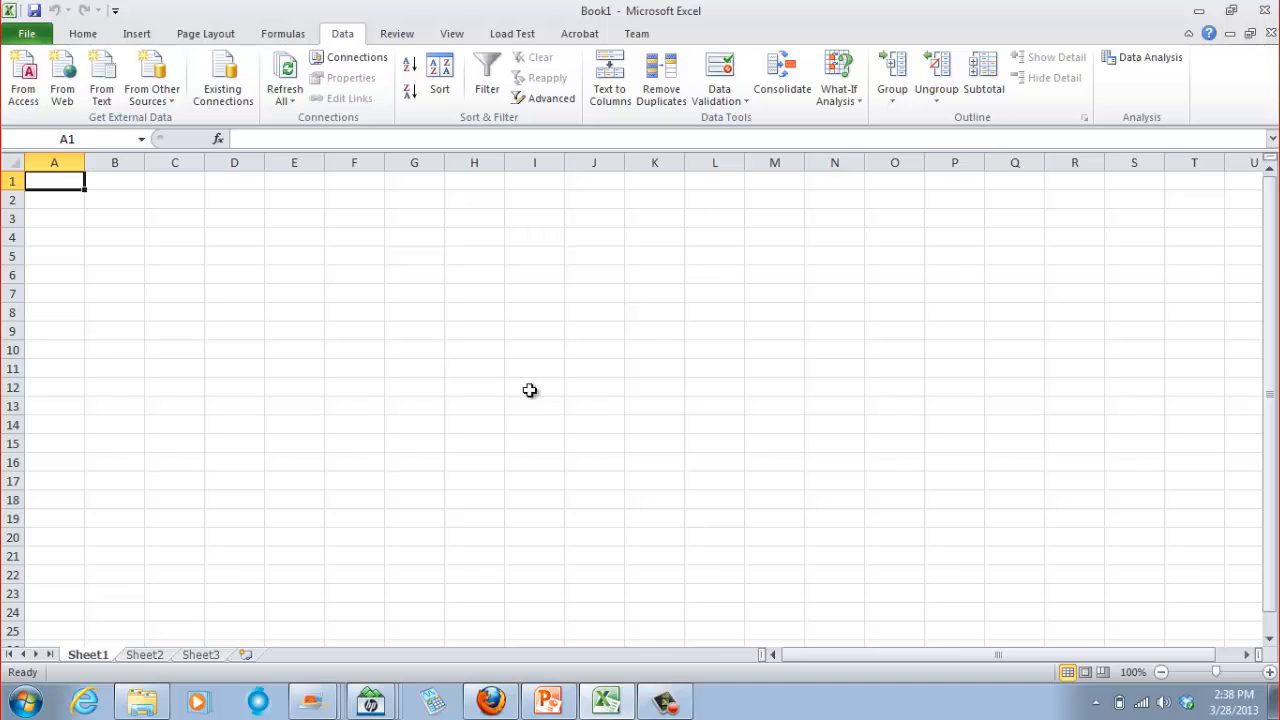
- Review the Example 1 data on the PowerPoint slide and in the StatCrunch table, and return to the blank Excel workbook
{"action": "left_click", "coordinate": [535, 702]}
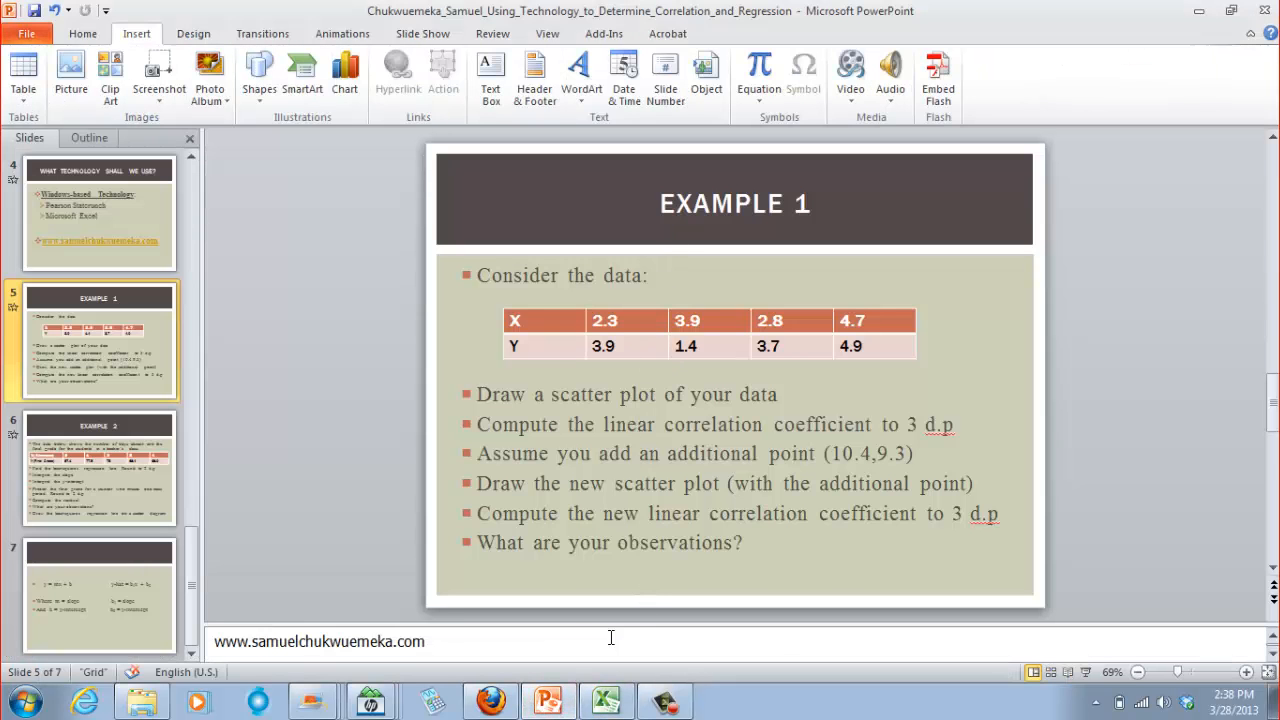
{"action": "left_click", "coordinate": [559, 695]}
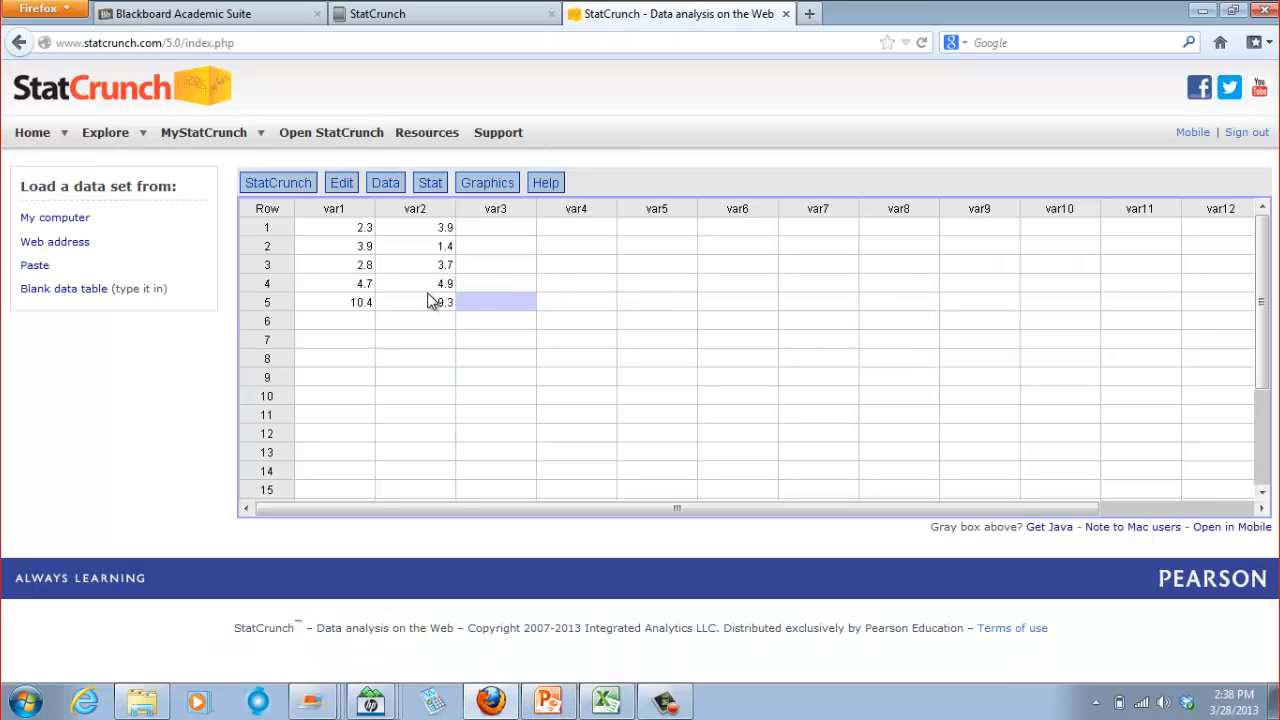
{"action": "left_click", "coordinate": [548, 700]}
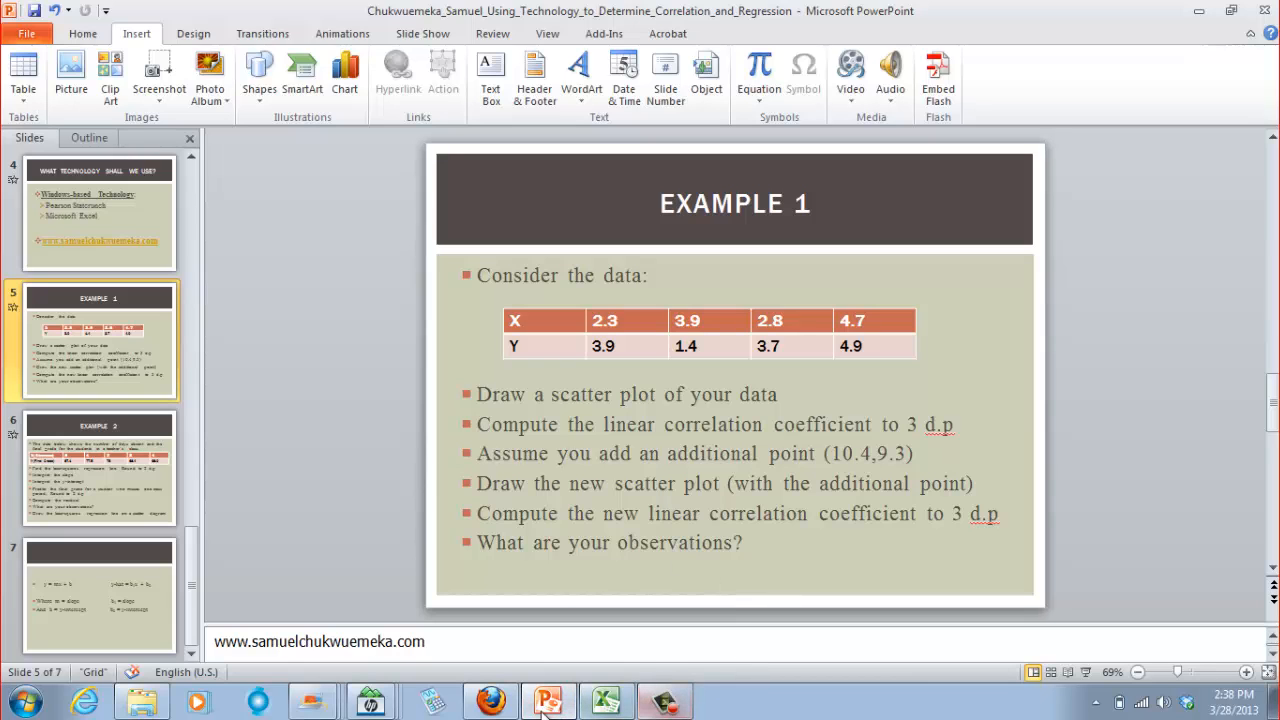
{"action": "left_click", "coordinate": [607, 701]}
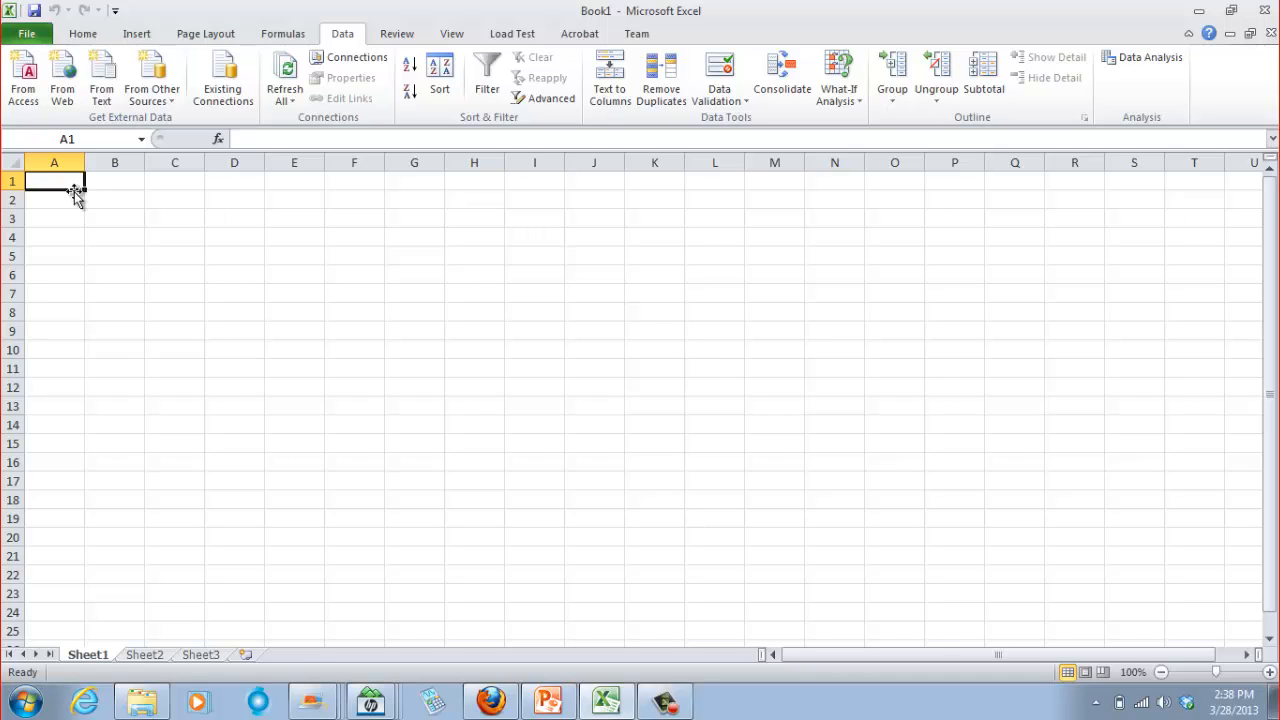
- Enter the X values 2.3, 3.9, 2.8 and 4.7 in A1:A4 and the first Y value 3.9 in B1
{"action": "type", "text": "2.3"}
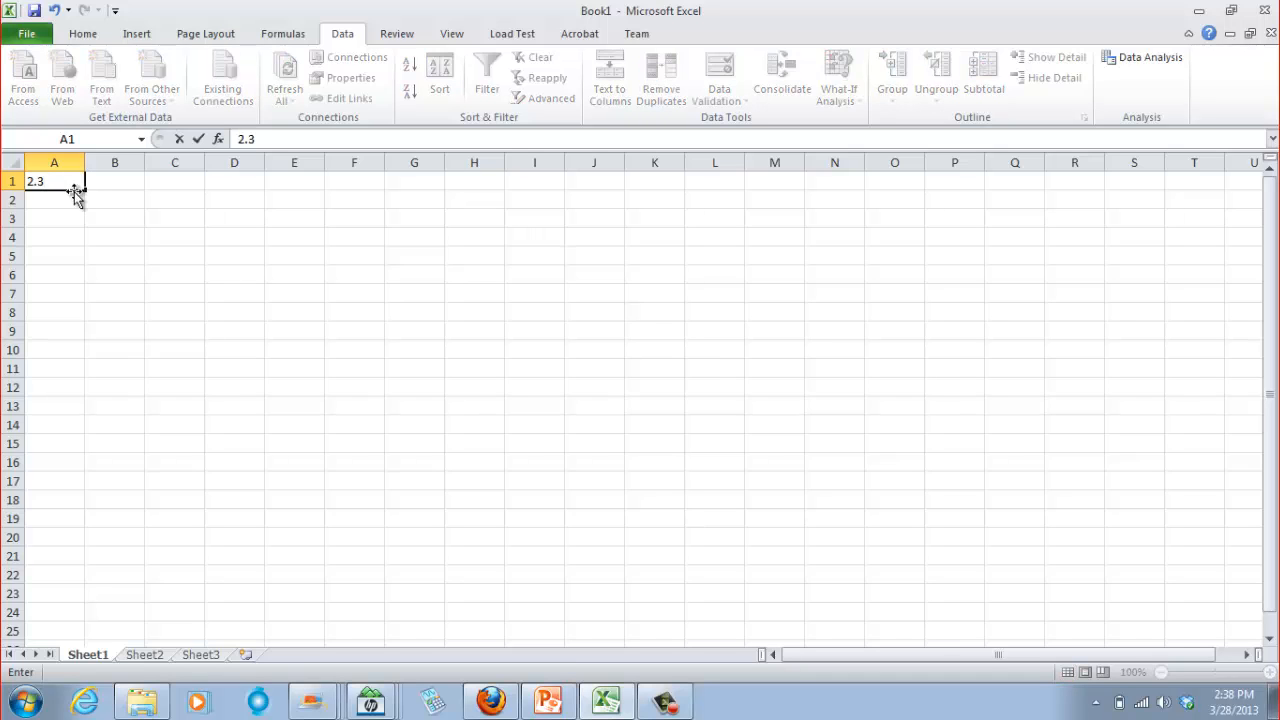
{"action": "key", "text": "Tab"}
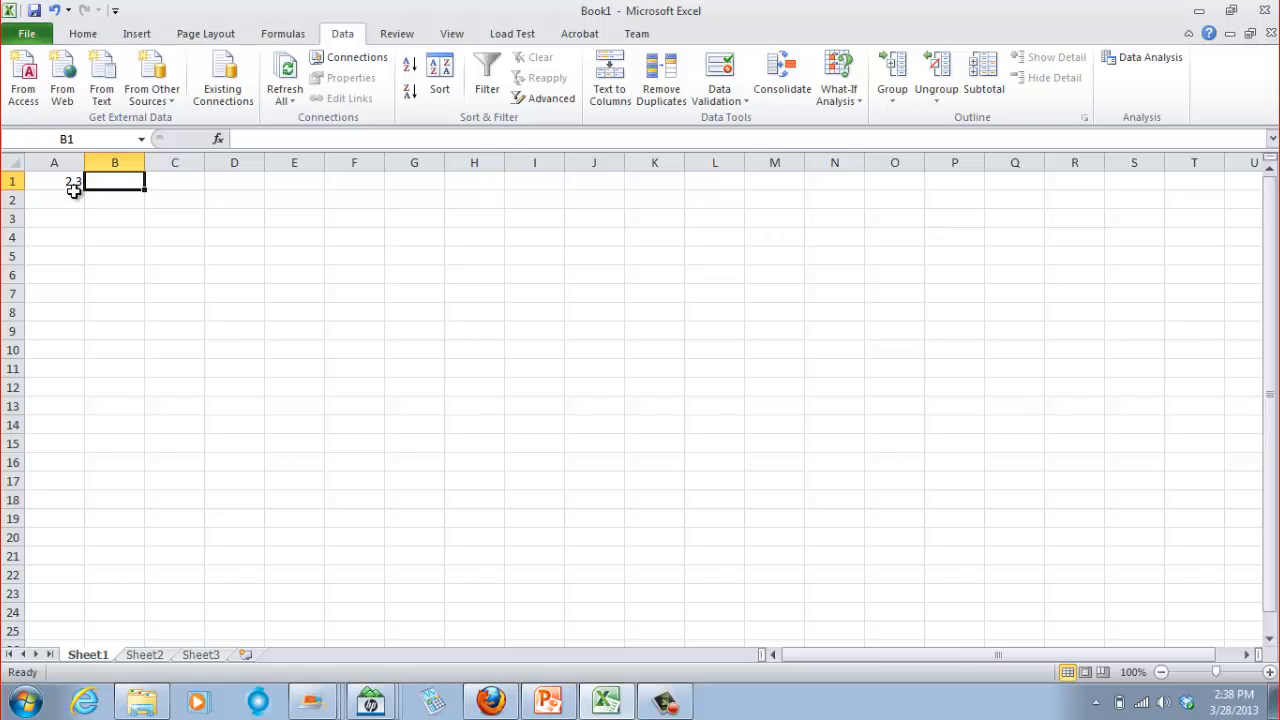
{"action": "type", "text": "3.9"}
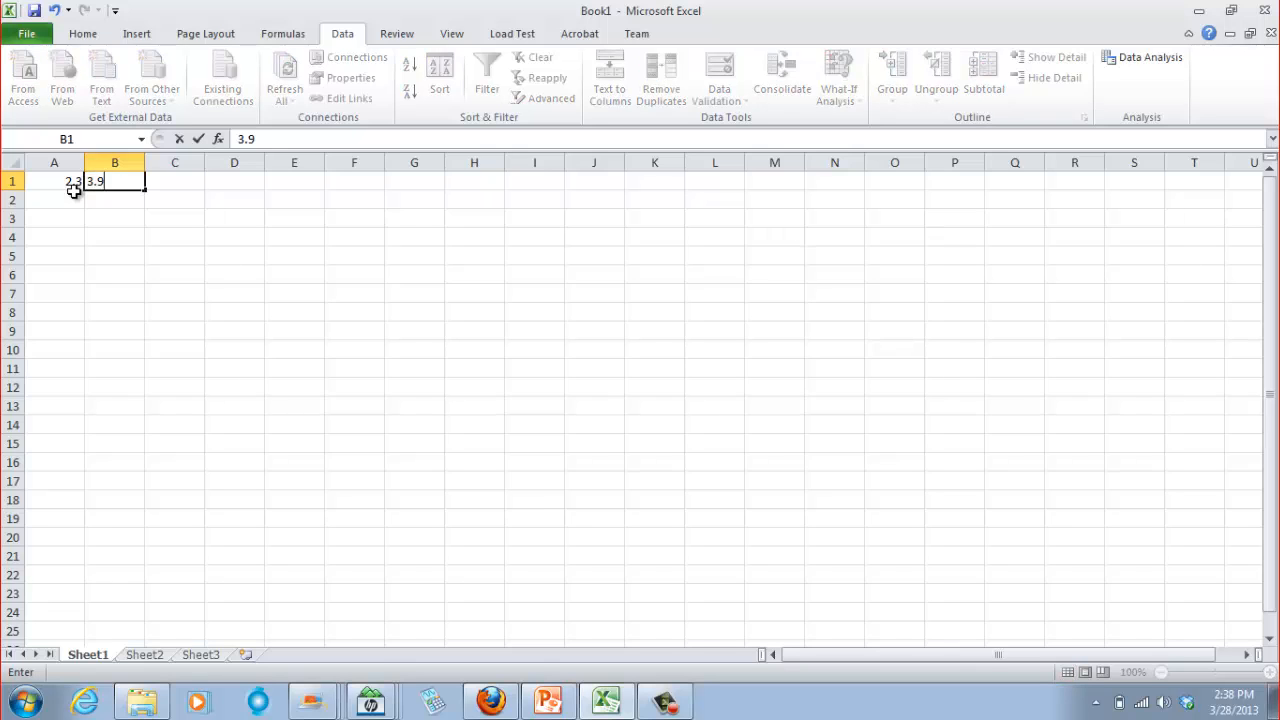
{"action": "left_click", "coordinate": [74, 189]}
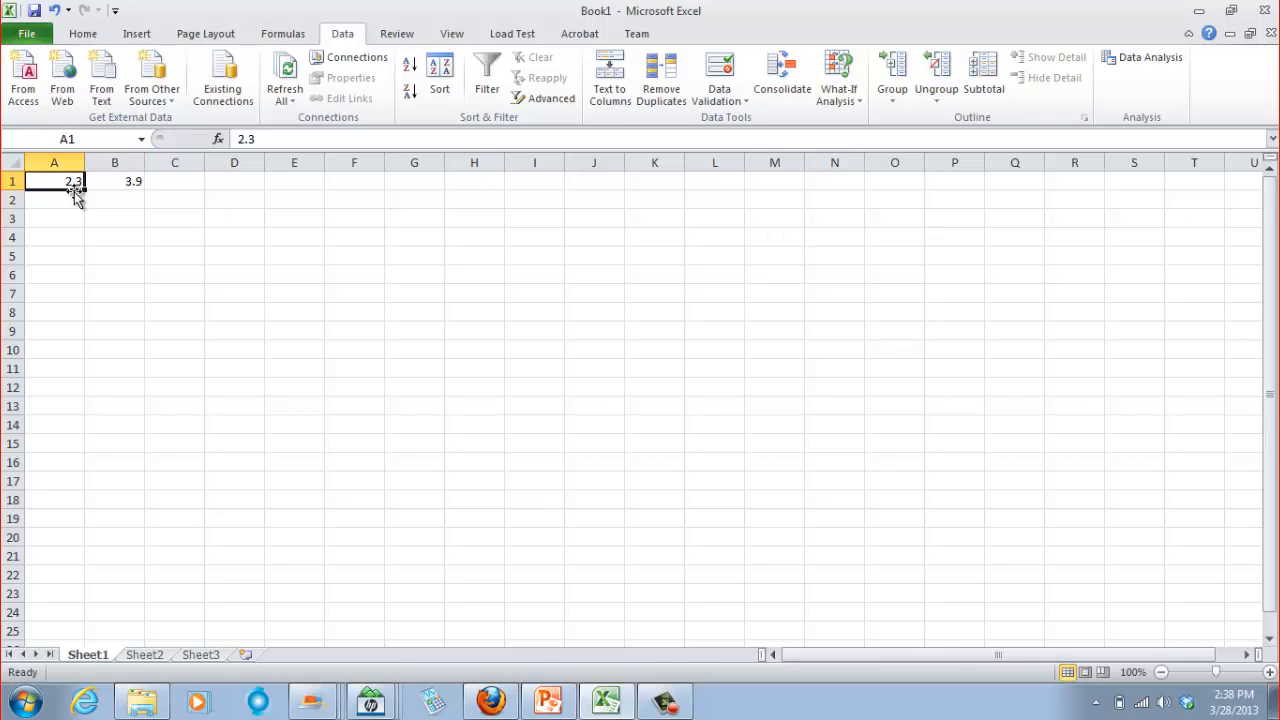
{"action": "left_click", "coordinate": [77, 196]}
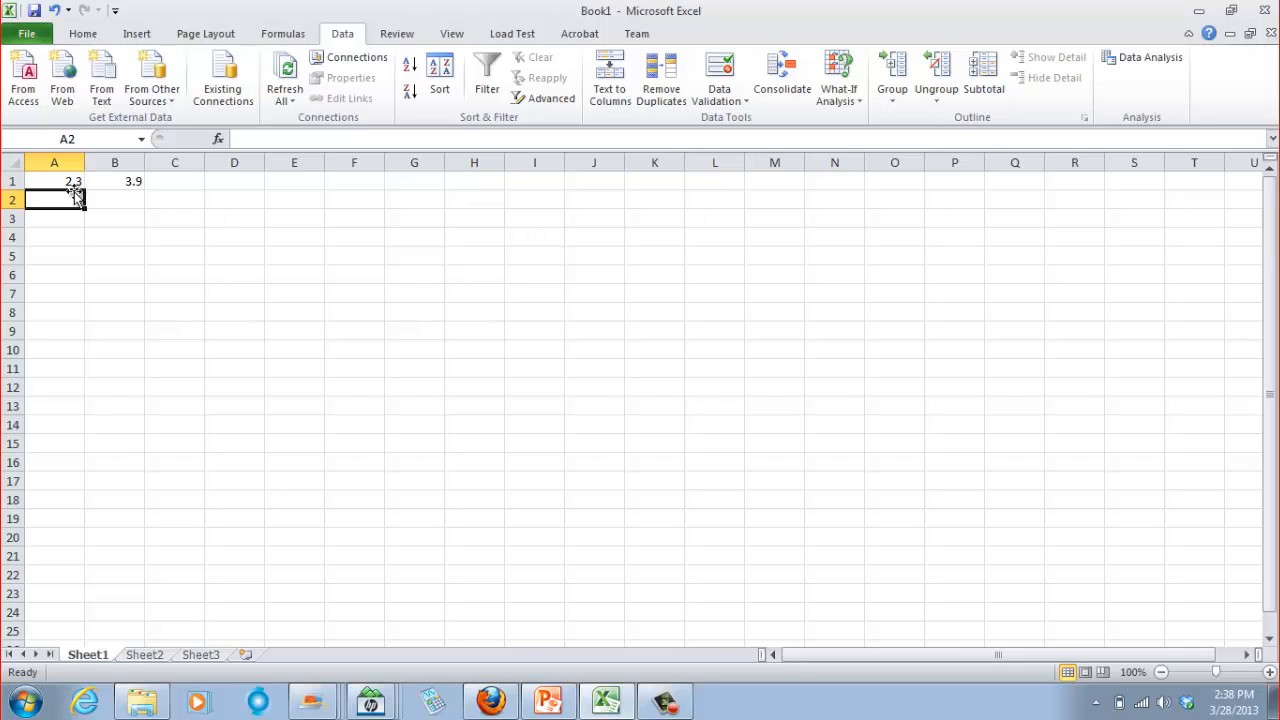
{"action": "type", "text": "3.9"}
{"action": "key", "text": "Return"}
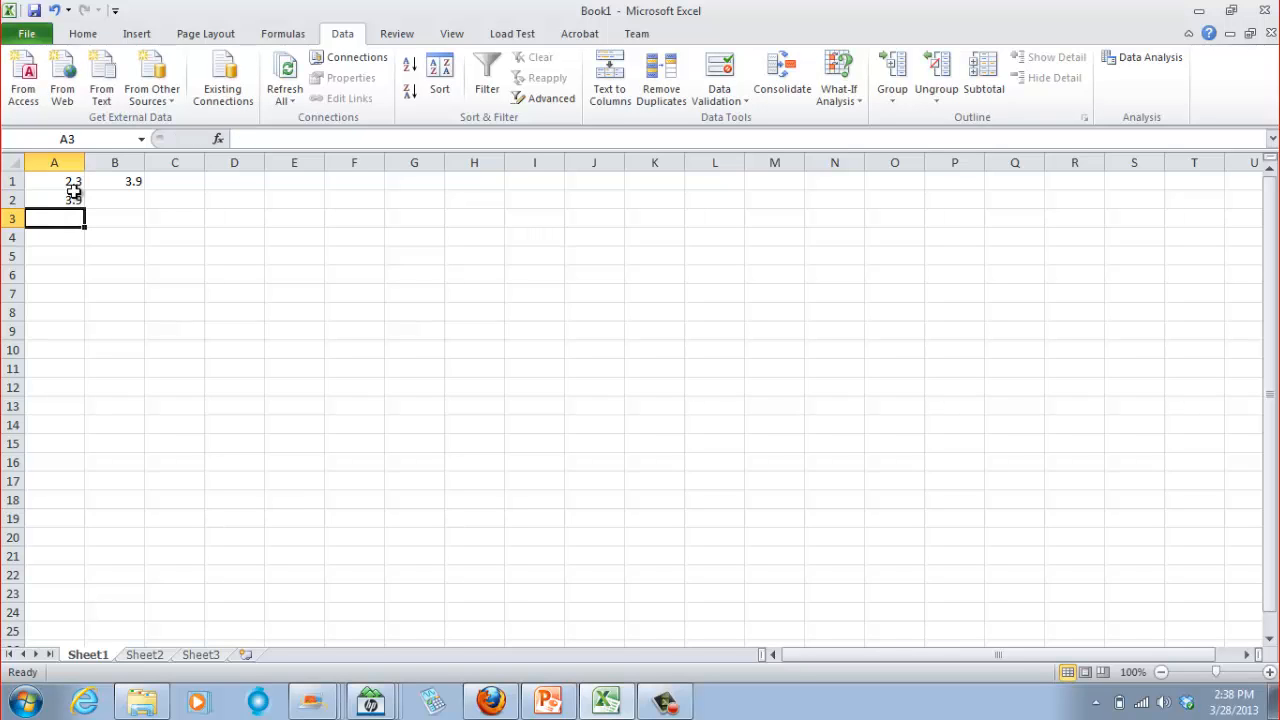
{"action": "type", "text": "2.8"}
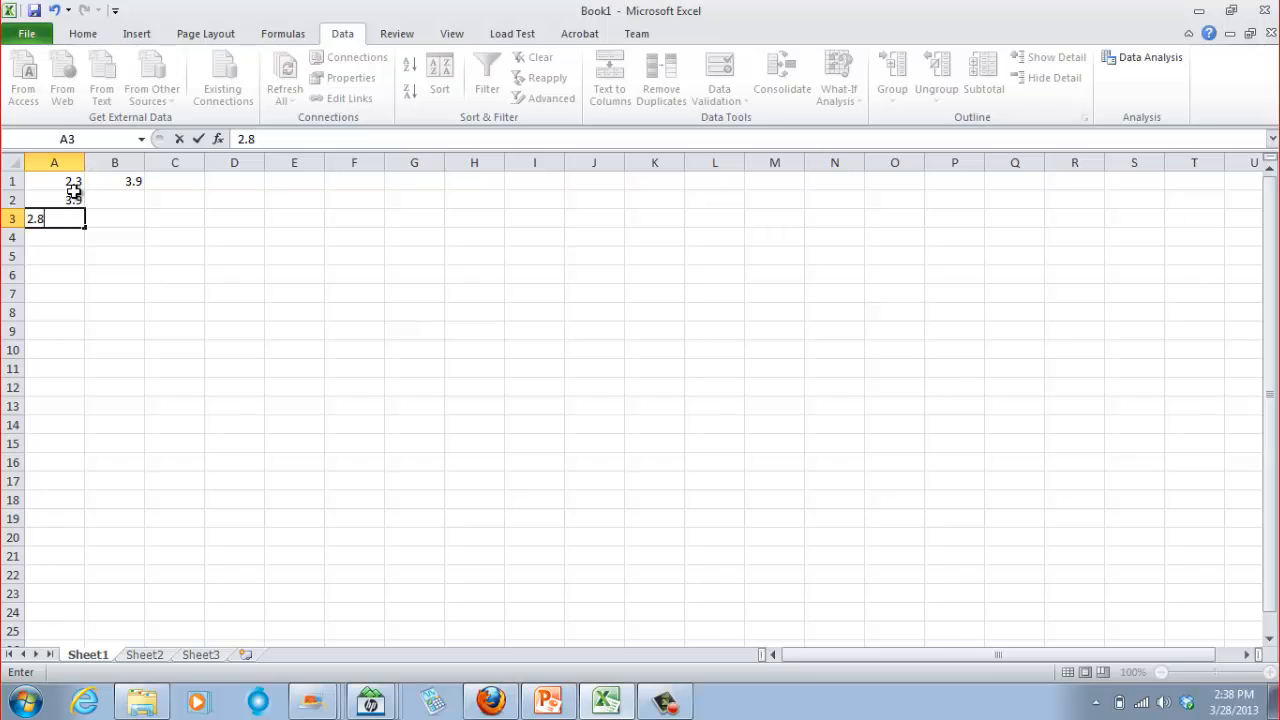
{"action": "key", "text": "Return"}
{"action": "type", "text": "4.7"}
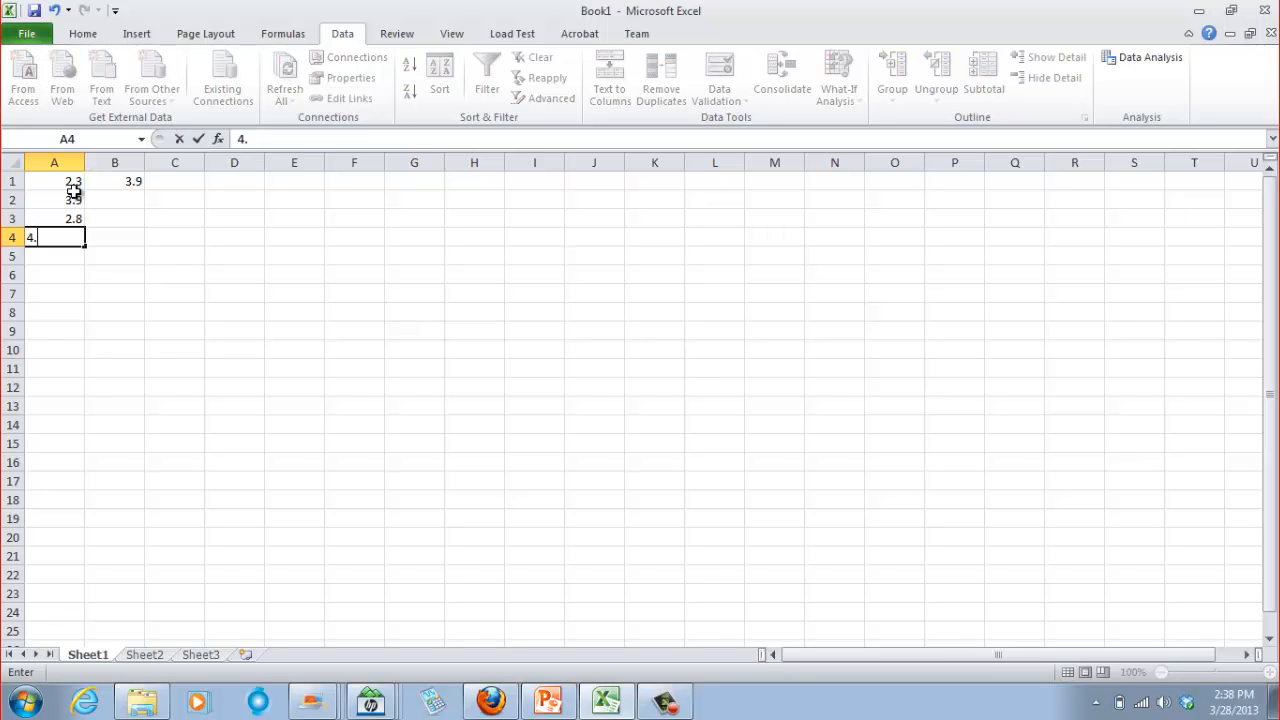
- Enter the remaining Y values 1.4, 3.7 and 4.9 in cells B2:B4
{"action": "key", "text": "Tab"}
{"action": "key", "text": "Up"}
{"action": "key", "text": "Up"}
{"action": "key", "text": "Up"}
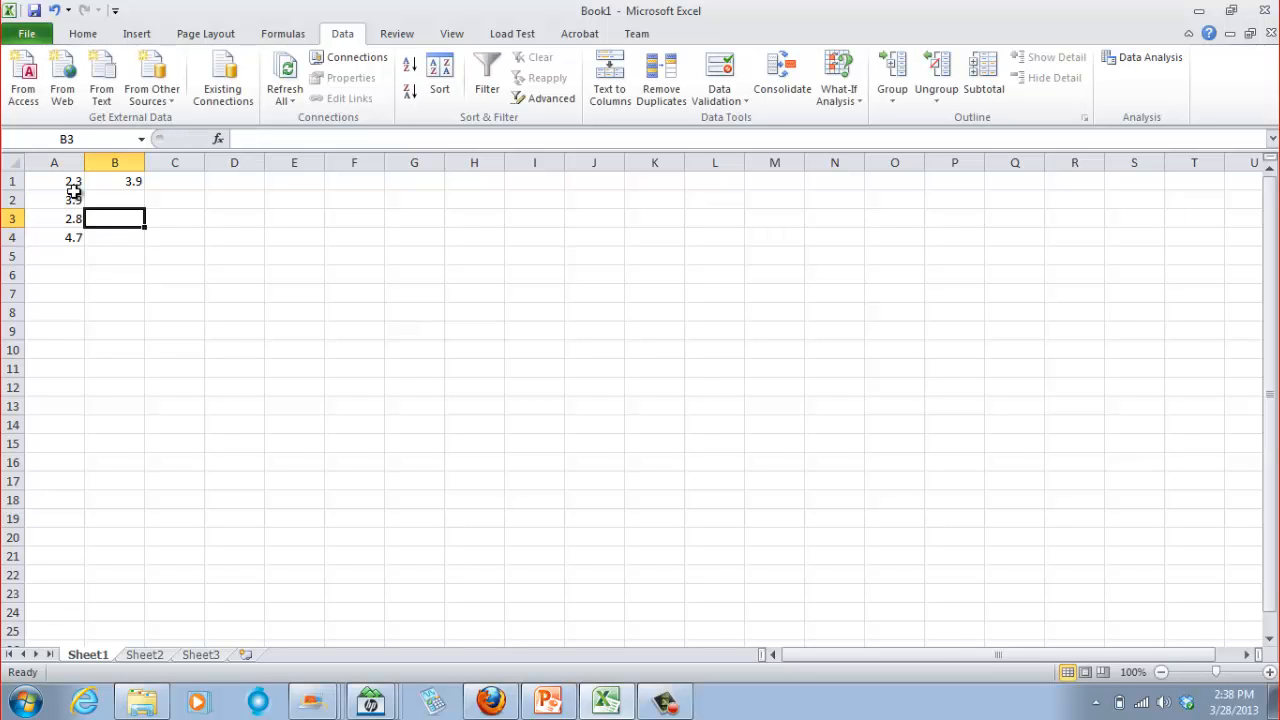
{"action": "key", "text": "Down"}
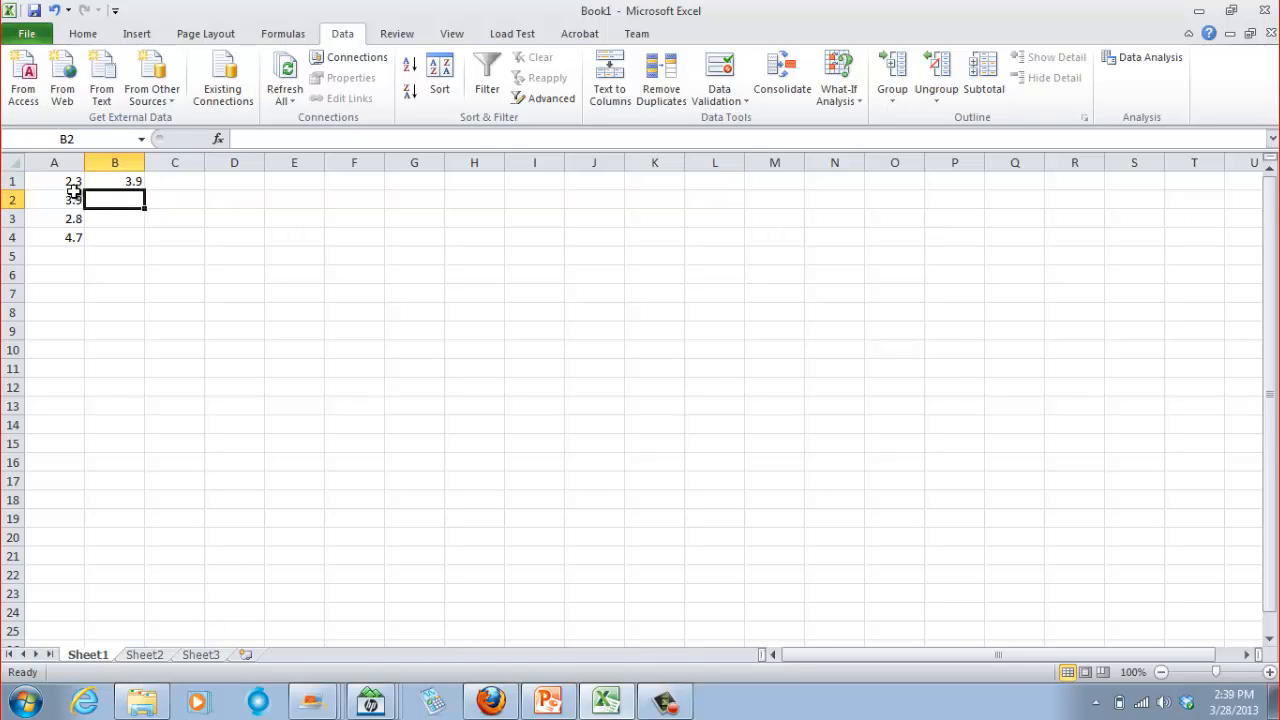
{"action": "type", "text": "1.4"}
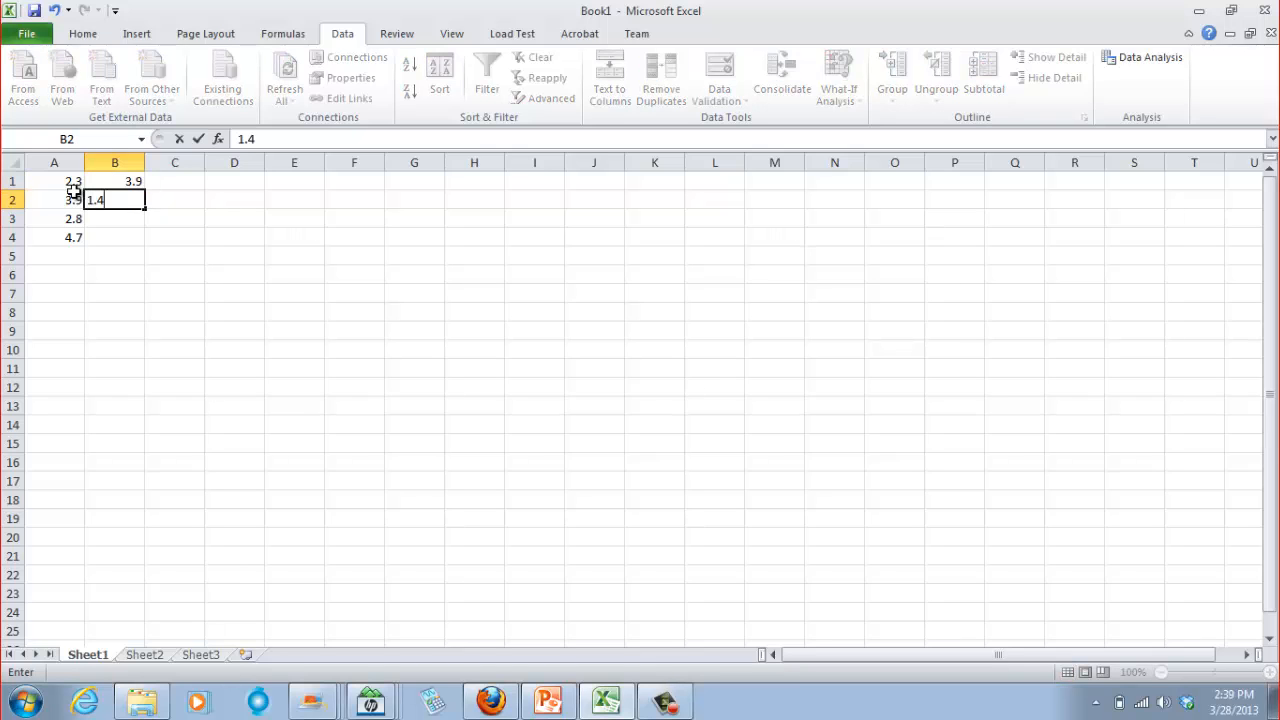
{"action": "key", "text": "Return"}
{"action": "type", "text": "3.7"}
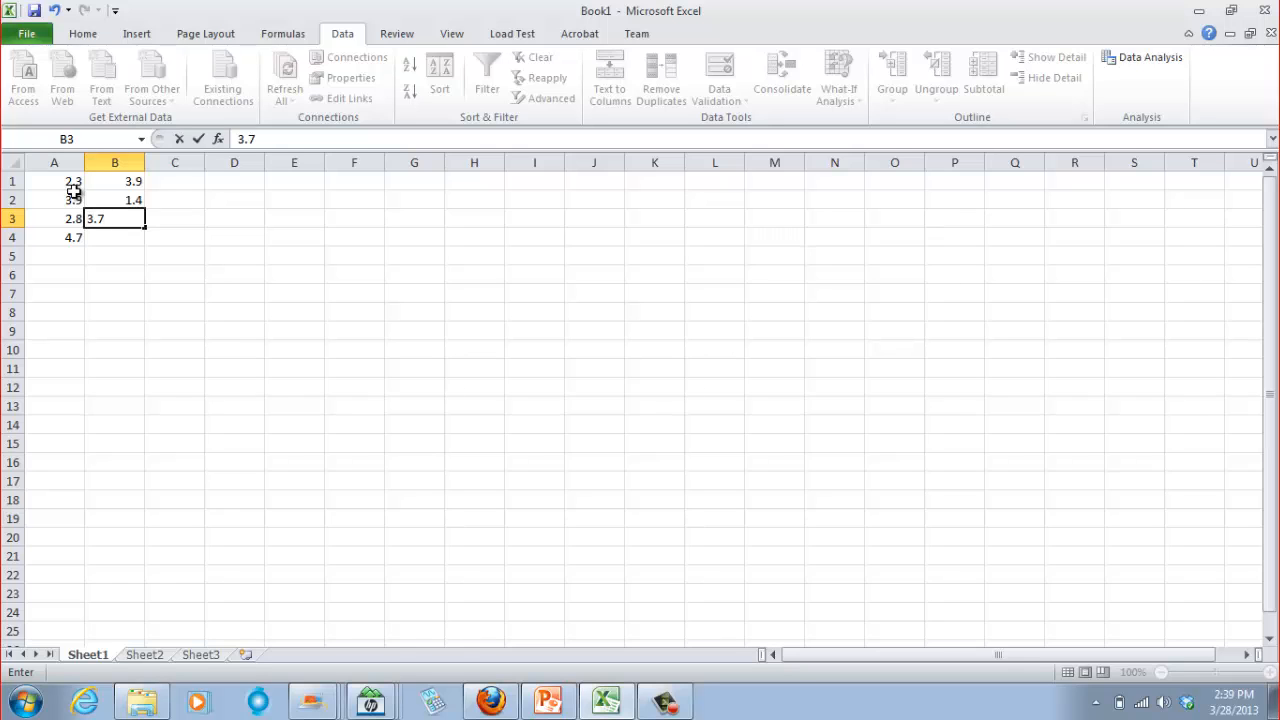
{"action": "key", "text": "Return"}
{"action": "type", "text": "4"}
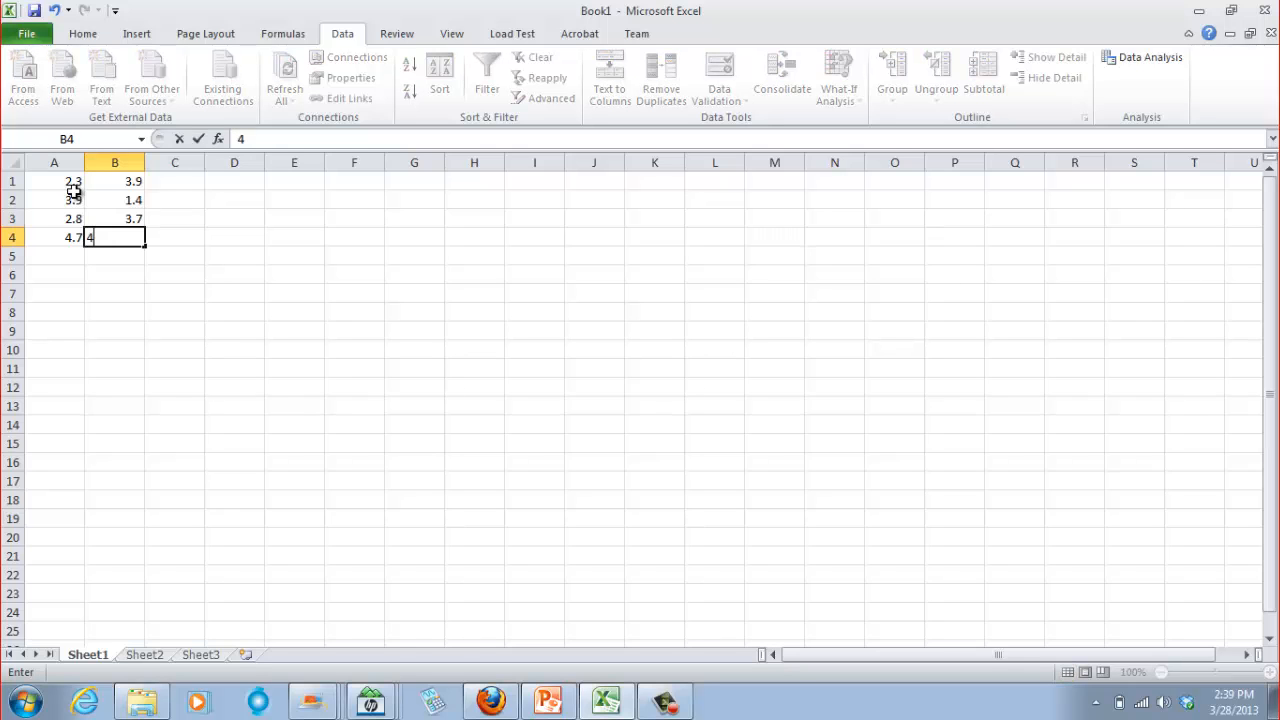
{"action": "type", "text": ".9"}
{"action": "key", "text": "Return"}
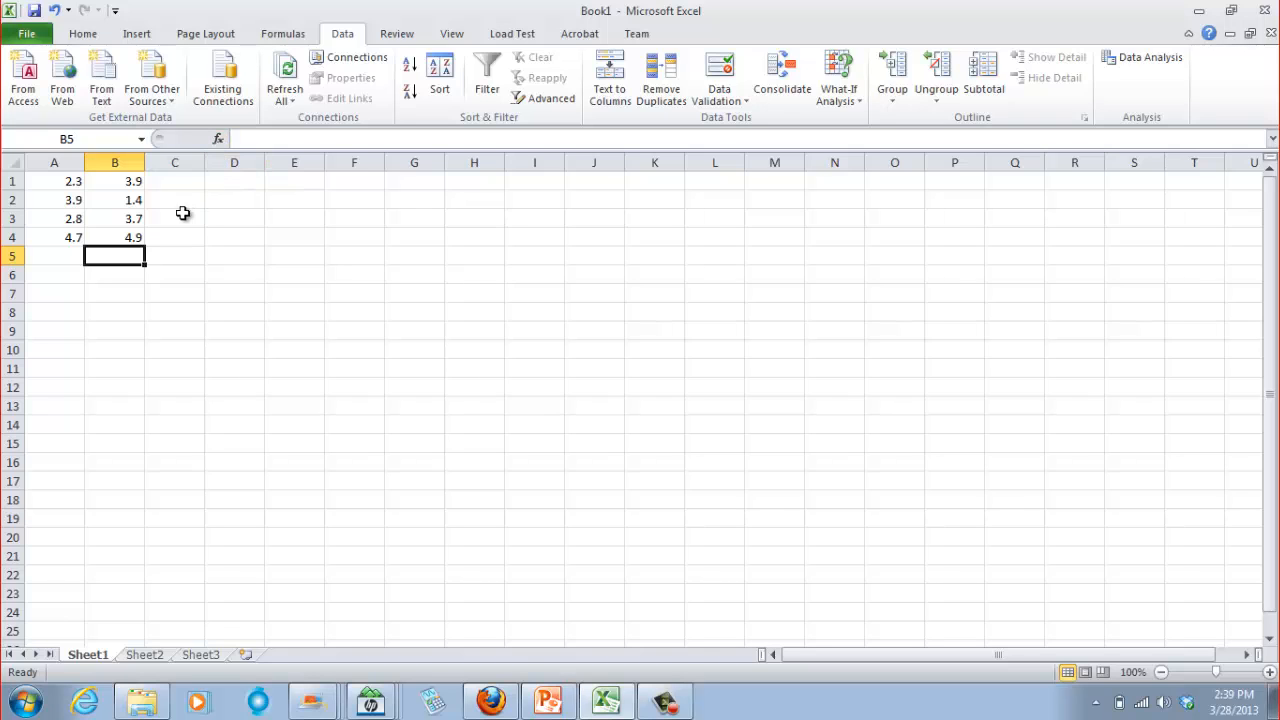
- Label cell E1 "Correlation Coefficient" and widen columns E and F so the label fits with room for its result
{"action": "left_click", "coordinate": [306, 185]}
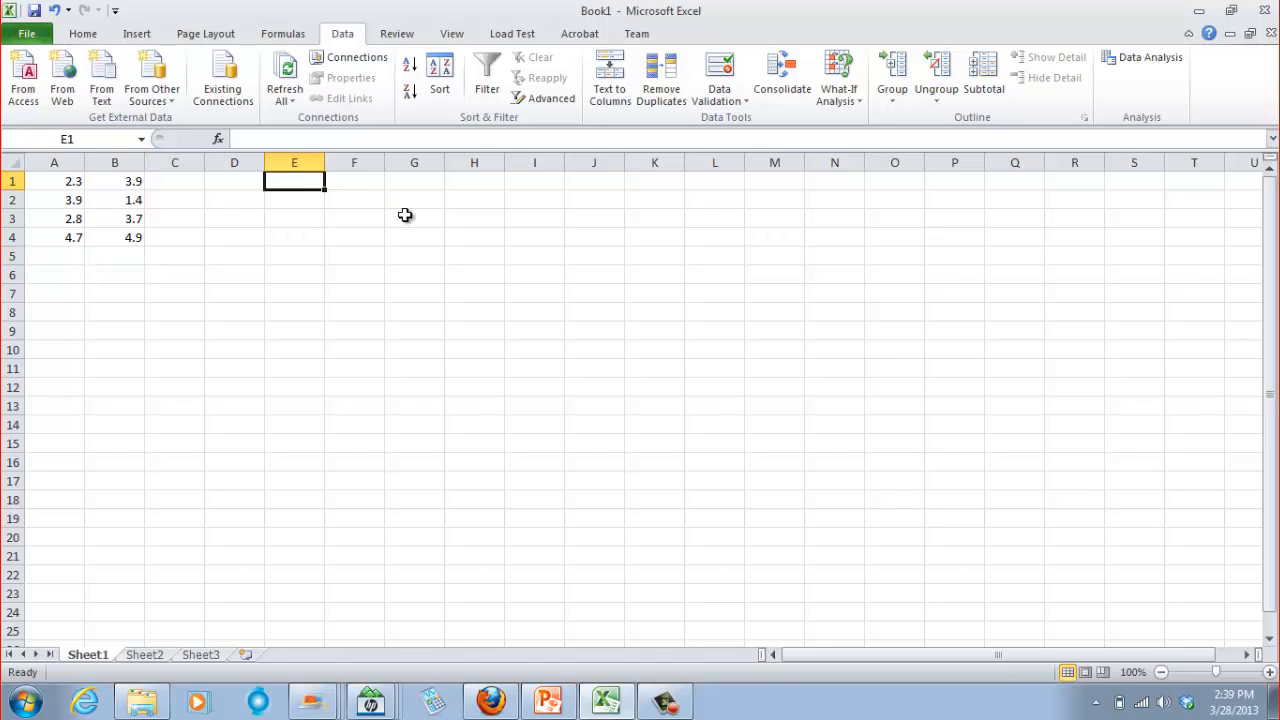
{"action": "type", "text": "C"}
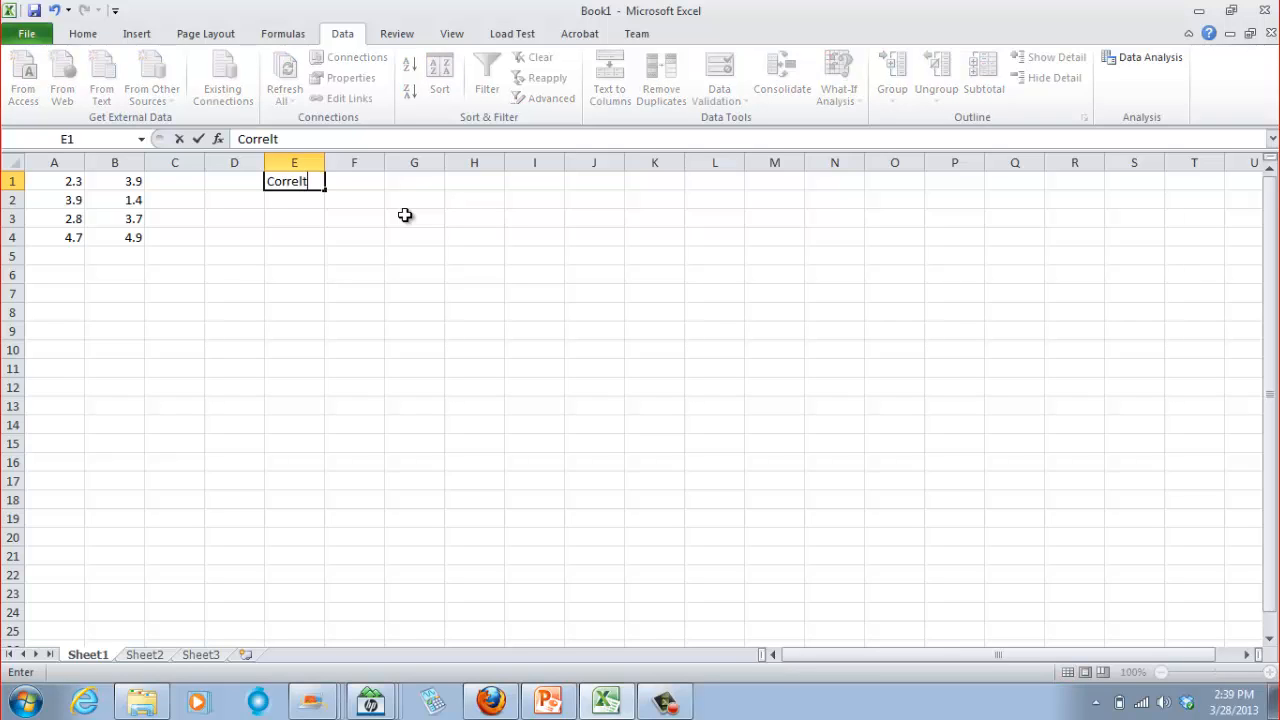
{"action": "type", "text": "orrelation Coefficient"}
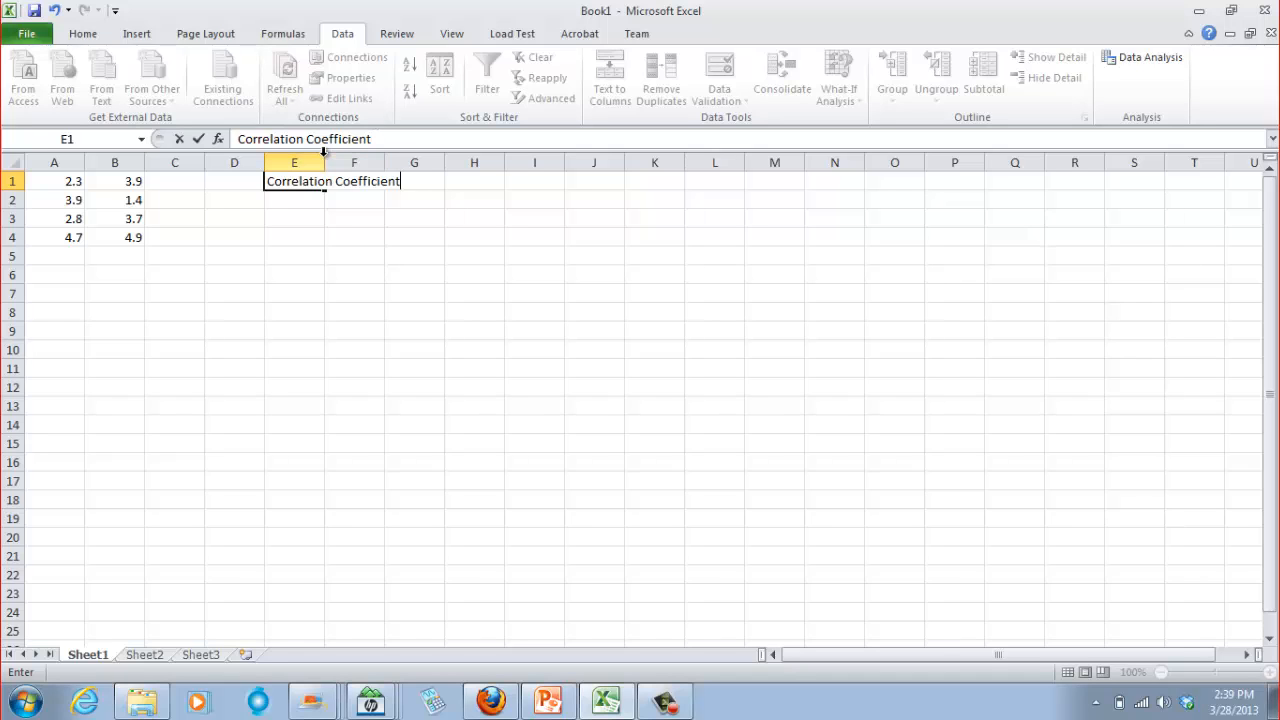
{"action": "left_click", "coordinate": [437, 212]}
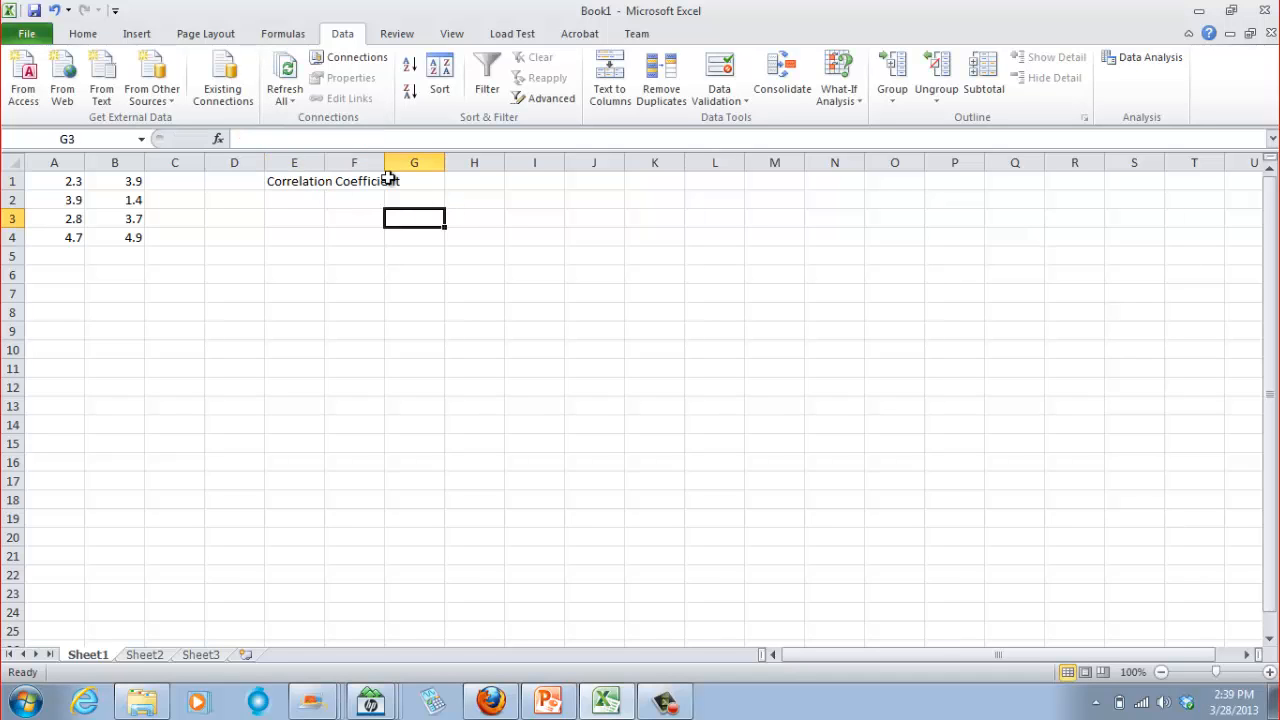
{"action": "left_click", "coordinate": [390, 180]}
{"action": "left_click_drag", "start_coordinate": [322, 170], "coordinate": [564, 170]}
{"action": "left_click", "coordinate": [477, 183]}
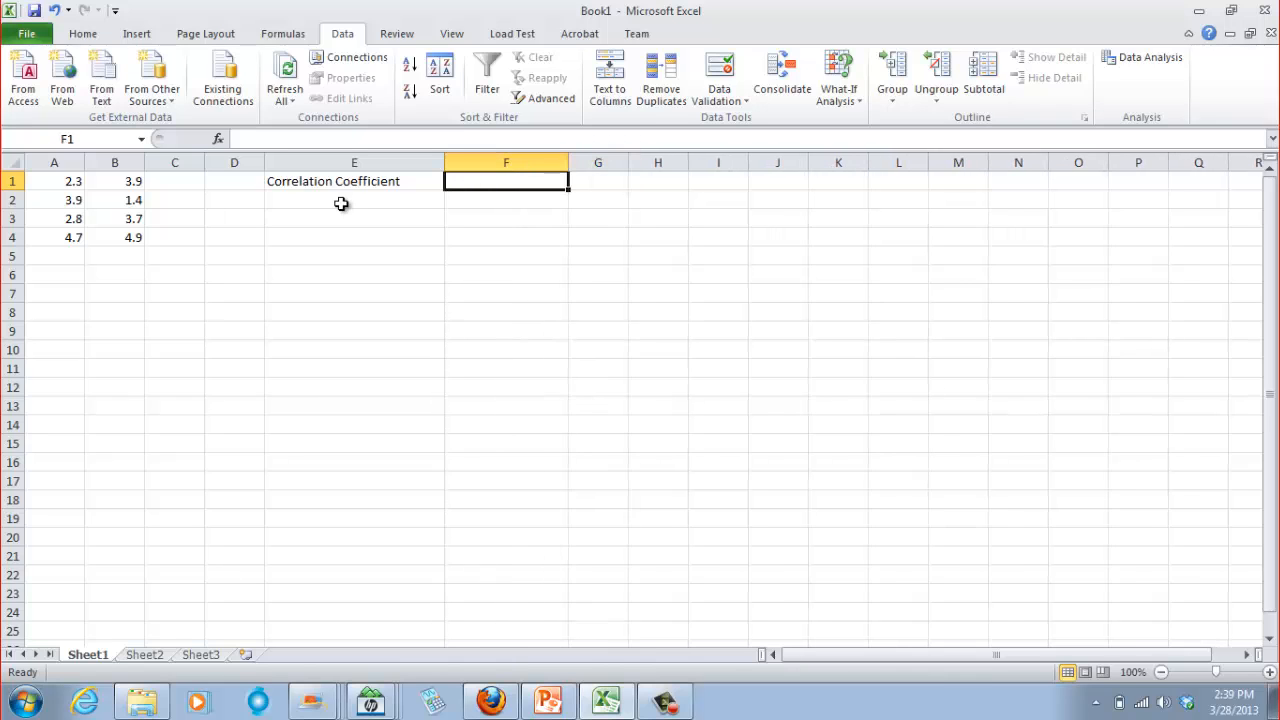
- Label cell E3 "Slope" below the correlation coefficient label, leaving one blank row between them
{"action": "left_click", "coordinate": [334, 219]}
{"action": "type", "text": "S"}
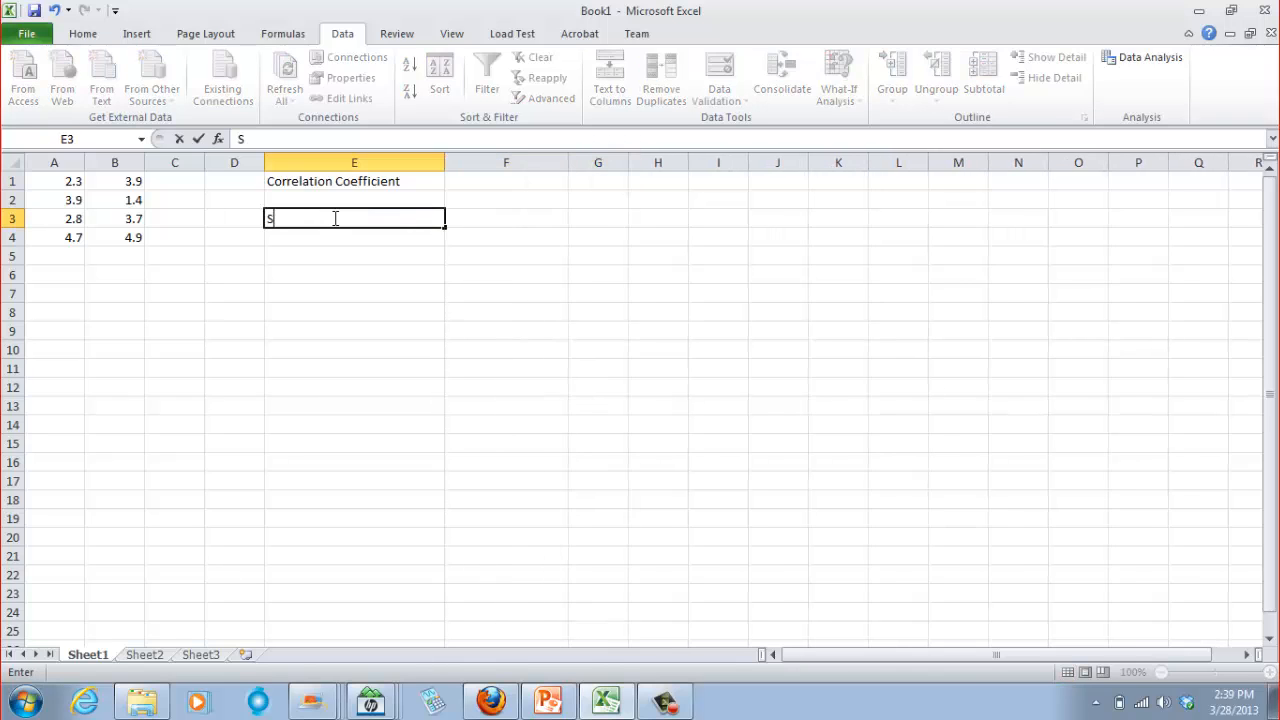
{"action": "type", "text": "lope"}
{"action": "key", "text": "Return"}
{"action": "key", "text": "Return"}
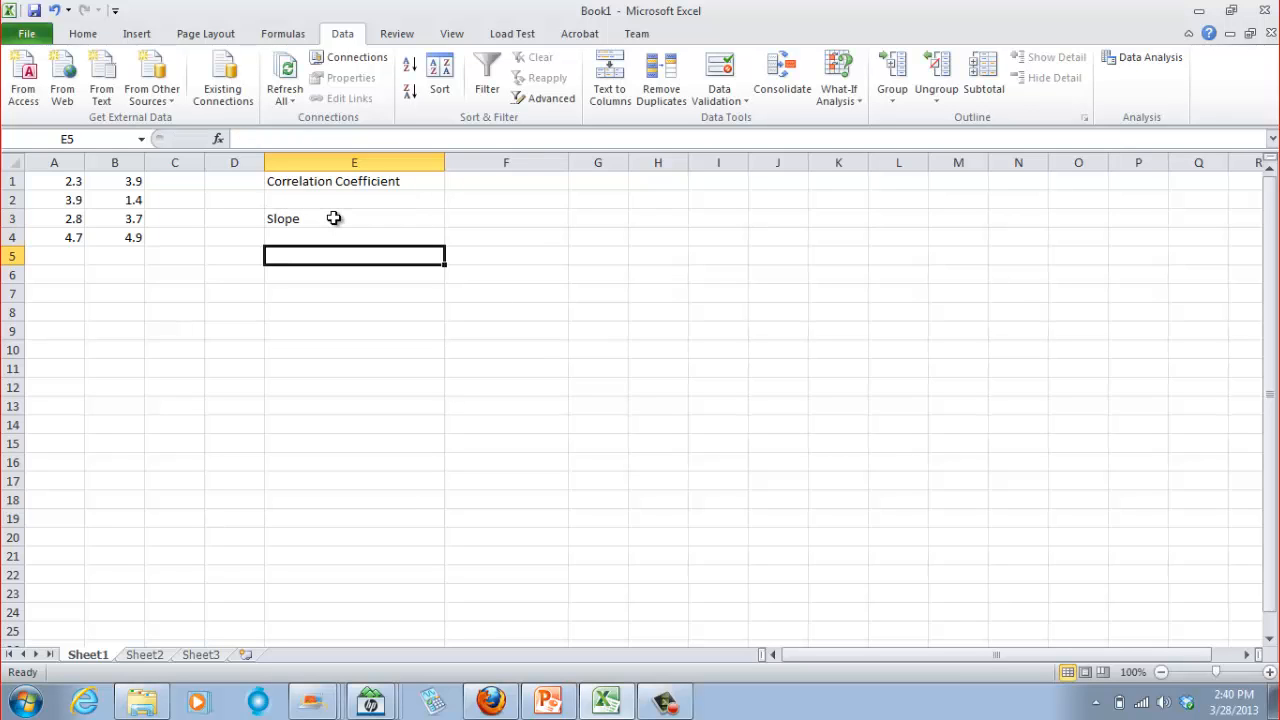
- Label cell E5 "Y-Intercept", leaving one blank row below the slope label
{"action": "type", "text": "Y-Intercept"}
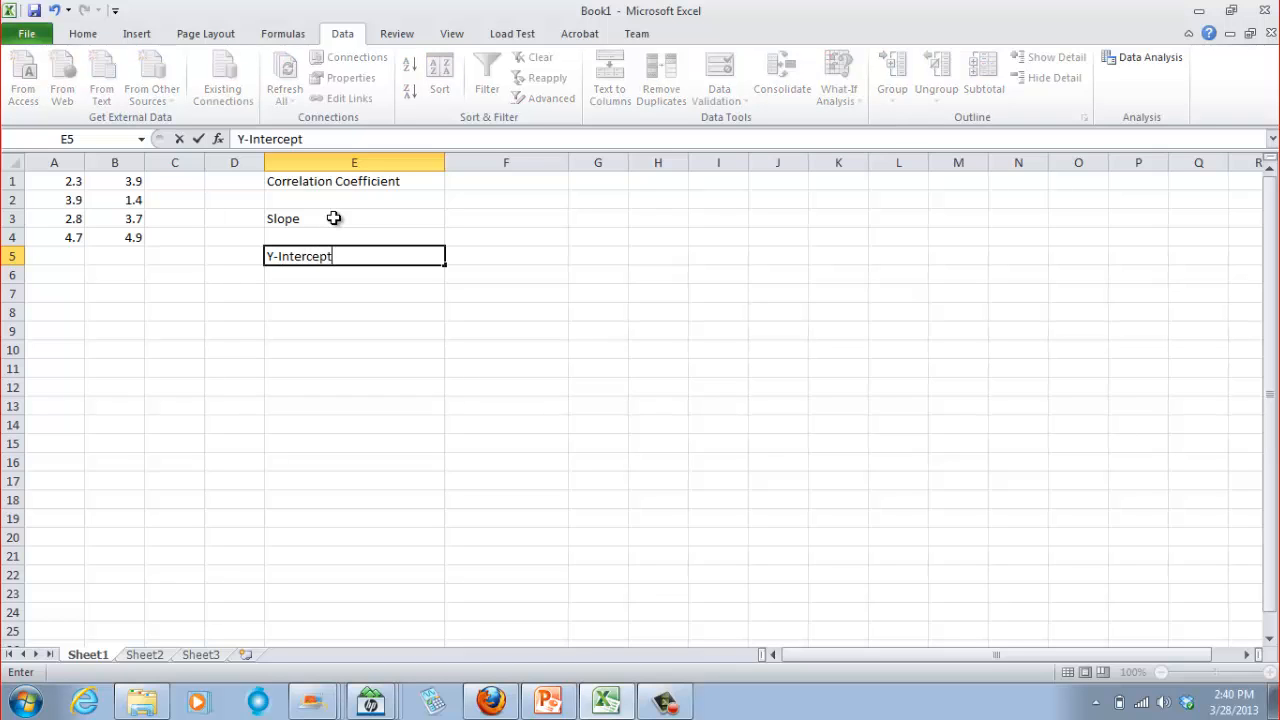
- Start inserting a function in cell F1, choose the Statistical category and select CORREL
{"action": "left_click", "coordinate": [555, 183]}
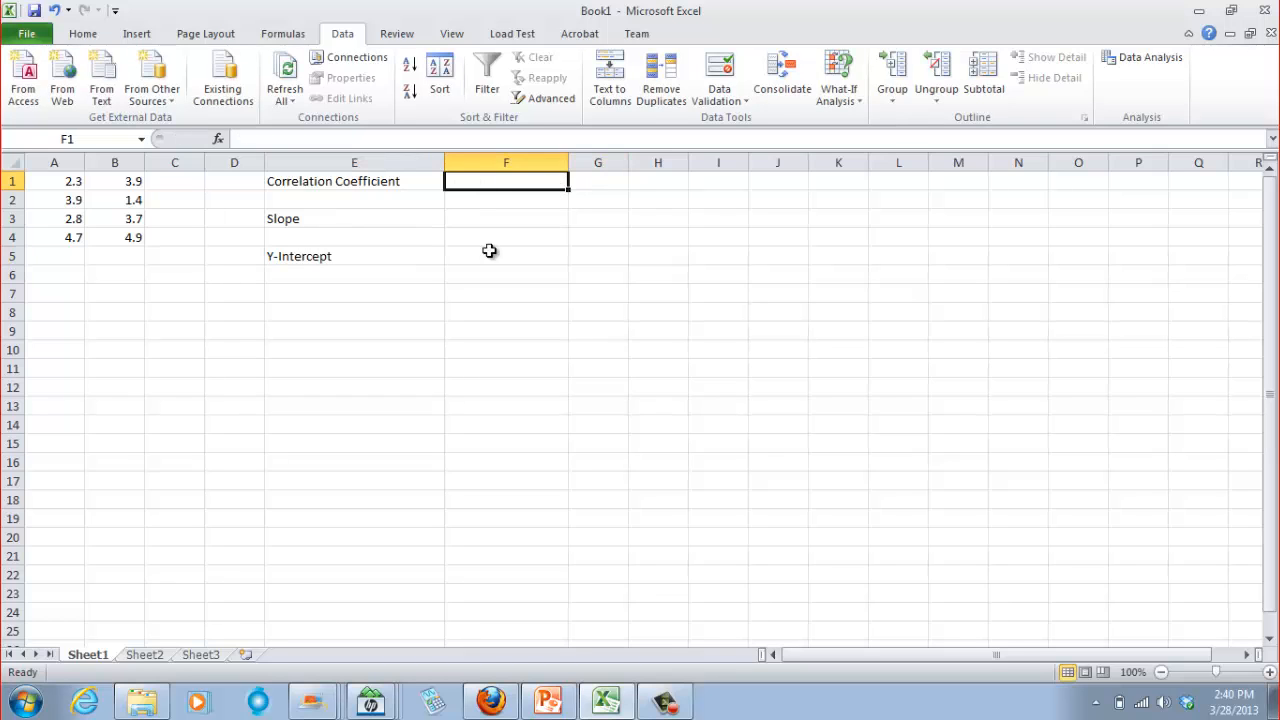
{"action": "left_click", "coordinate": [219, 139]}
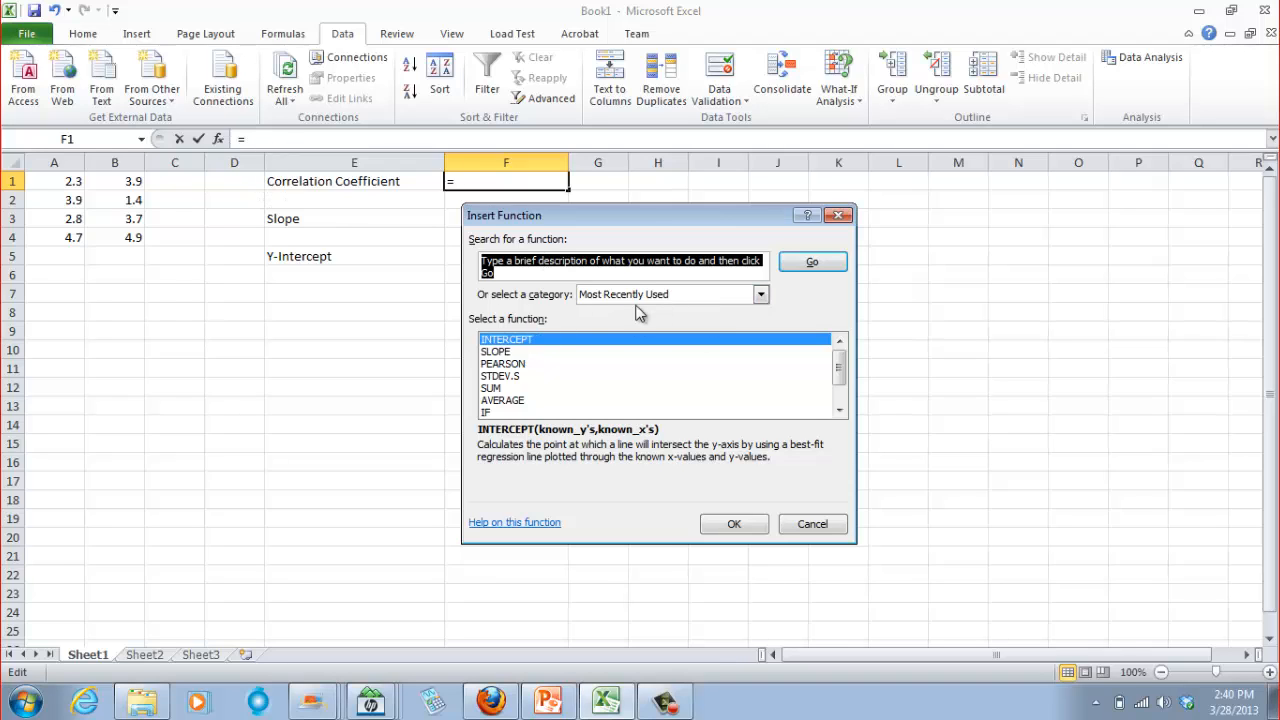
{"action": "left_click", "coordinate": [761, 295]}
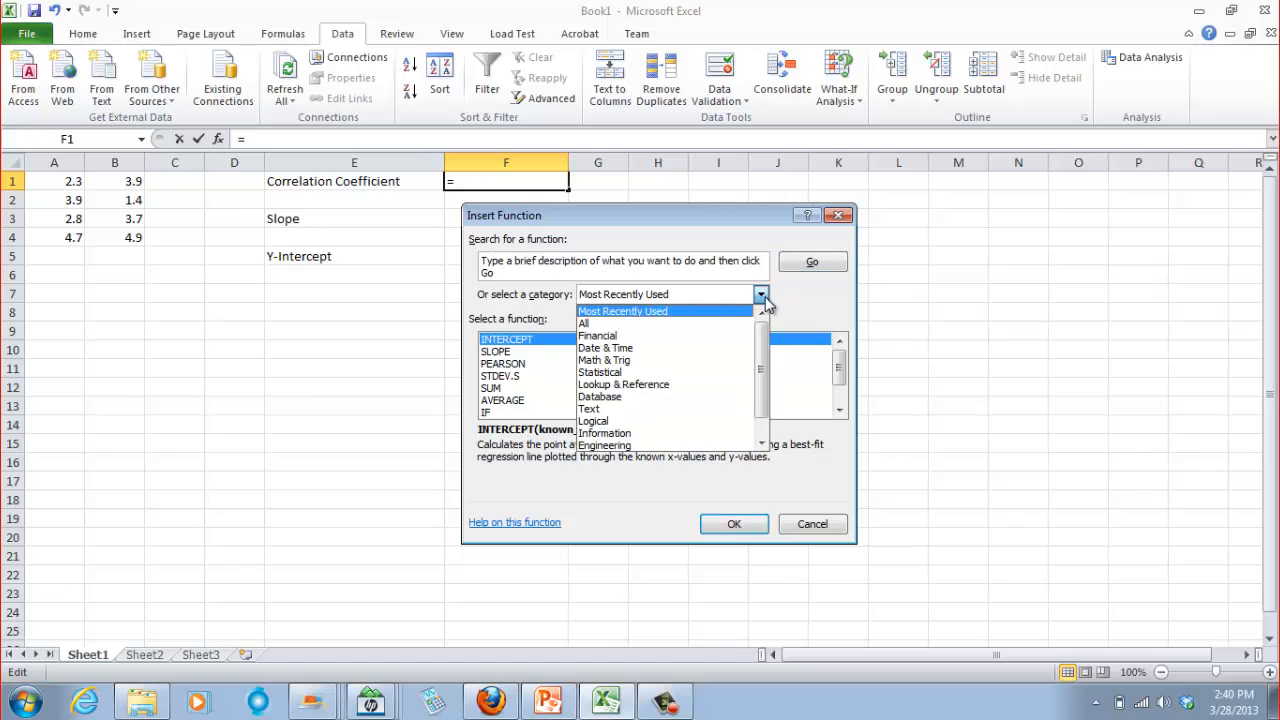
{"action": "left_click", "coordinate": [628, 374]}
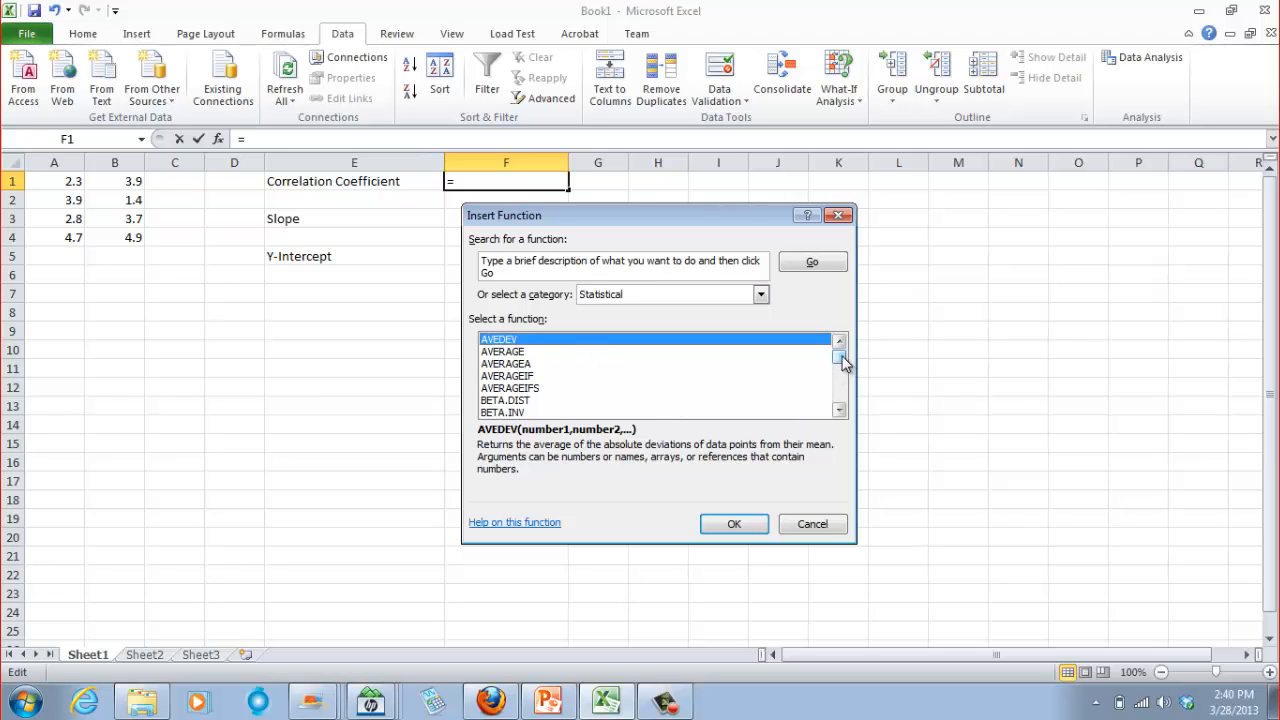
{"action": "left_click_drag", "start_coordinate": [840, 362], "coordinate": [841, 410]}
{"action": "scroll", "coordinate": [841, 408], "scroll_direction": "up", "scroll_amount": 20}
{"action": "left_click", "coordinate": [840, 410]}
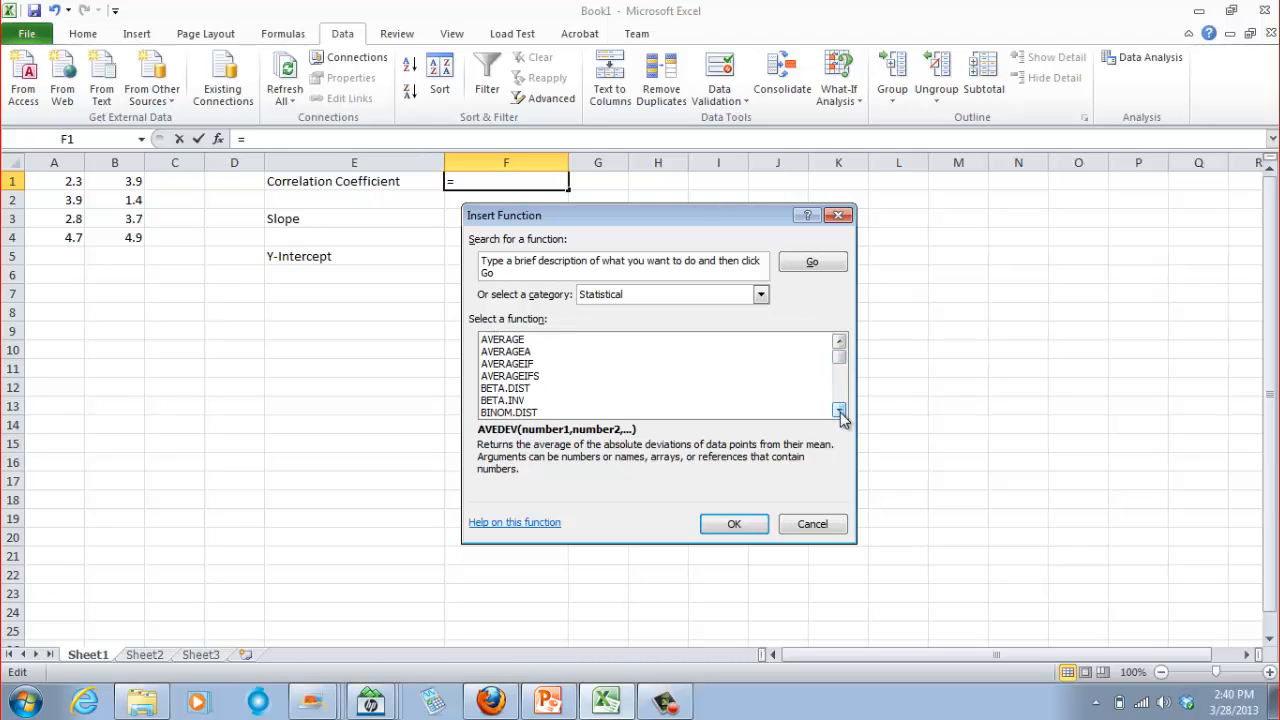
{"action": "left_click", "coordinate": [840, 410]}
{"action": "left_click", "coordinate": [840, 410]}
{"action": "left_click", "coordinate": [840, 410]}
{"action": "left_click", "coordinate": [840, 410]}
{"action": "left_click", "coordinate": [840, 410]}
{"action": "left_click", "coordinate": [840, 410]}
{"action": "left_click", "coordinate": [840, 410]}
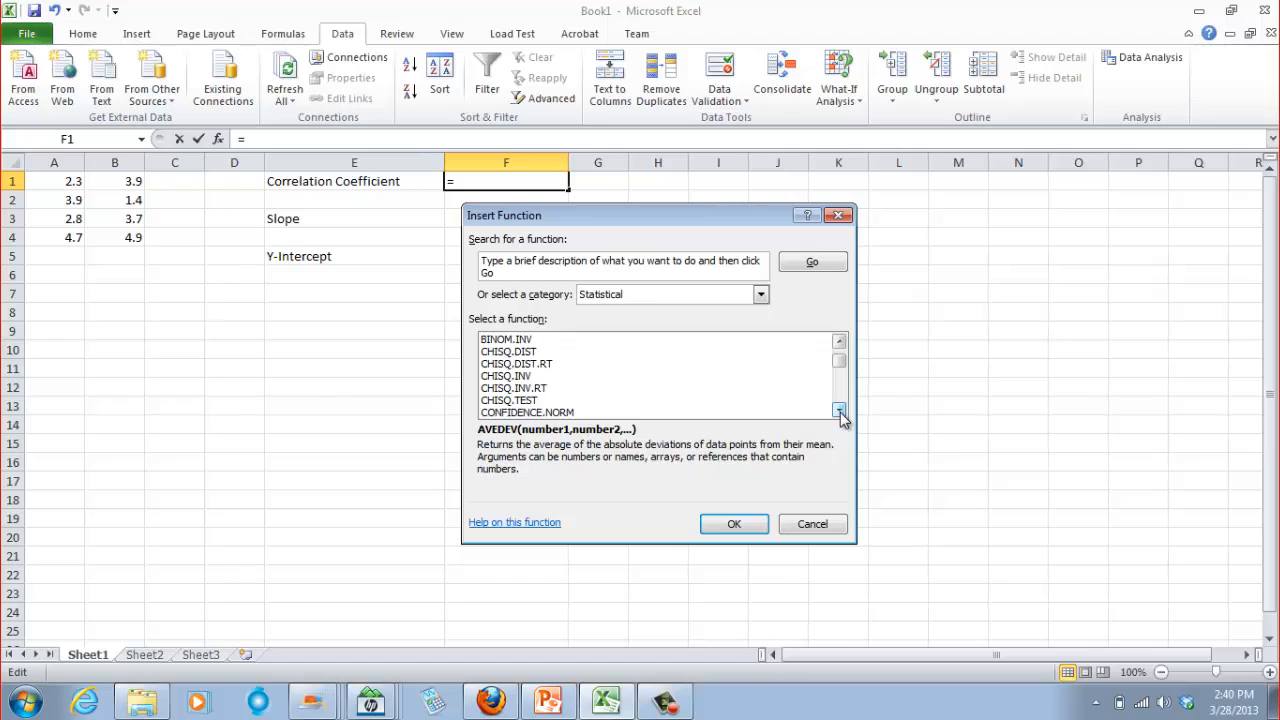
{"action": "left_click", "coordinate": [840, 410]}
{"action": "left_click", "coordinate": [840, 410]}
{"action": "left_click", "coordinate": [840, 410]}
{"action": "left_click", "coordinate": [840, 410]}
{"action": "left_click", "coordinate": [840, 410]}
{"action": "left_click", "coordinate": [840, 410]}
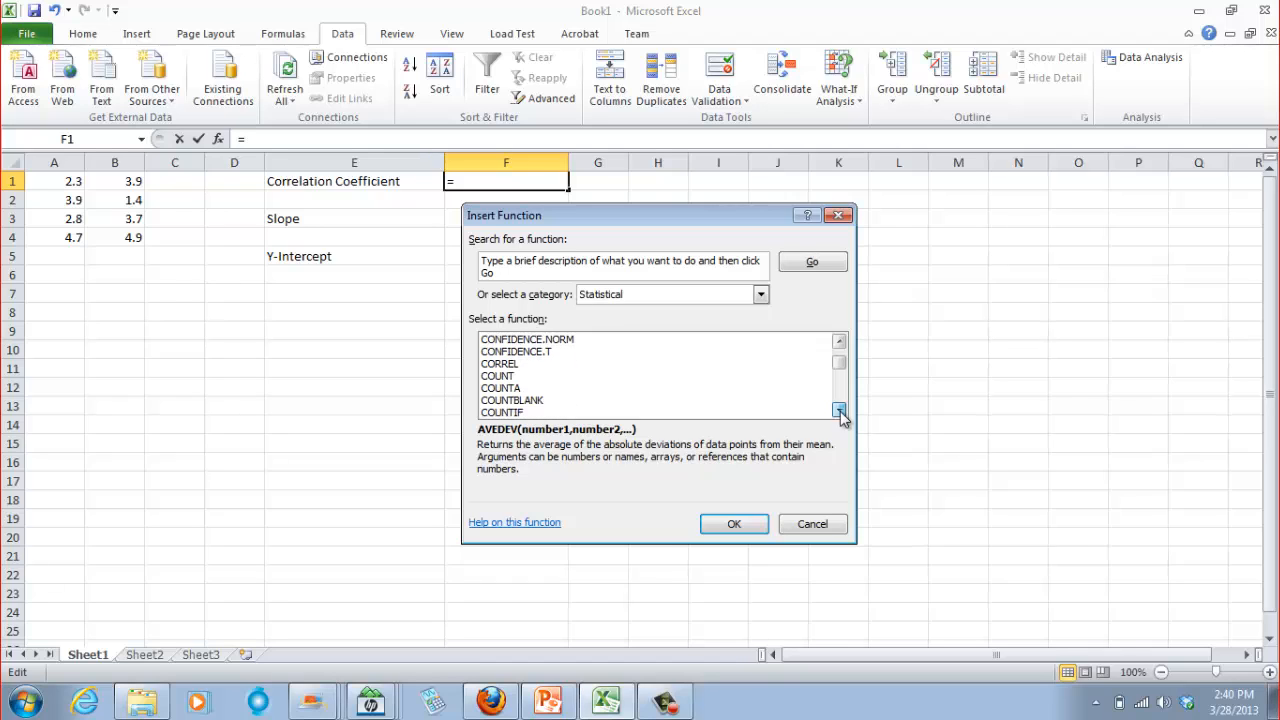
{"action": "left_click", "coordinate": [840, 410]}
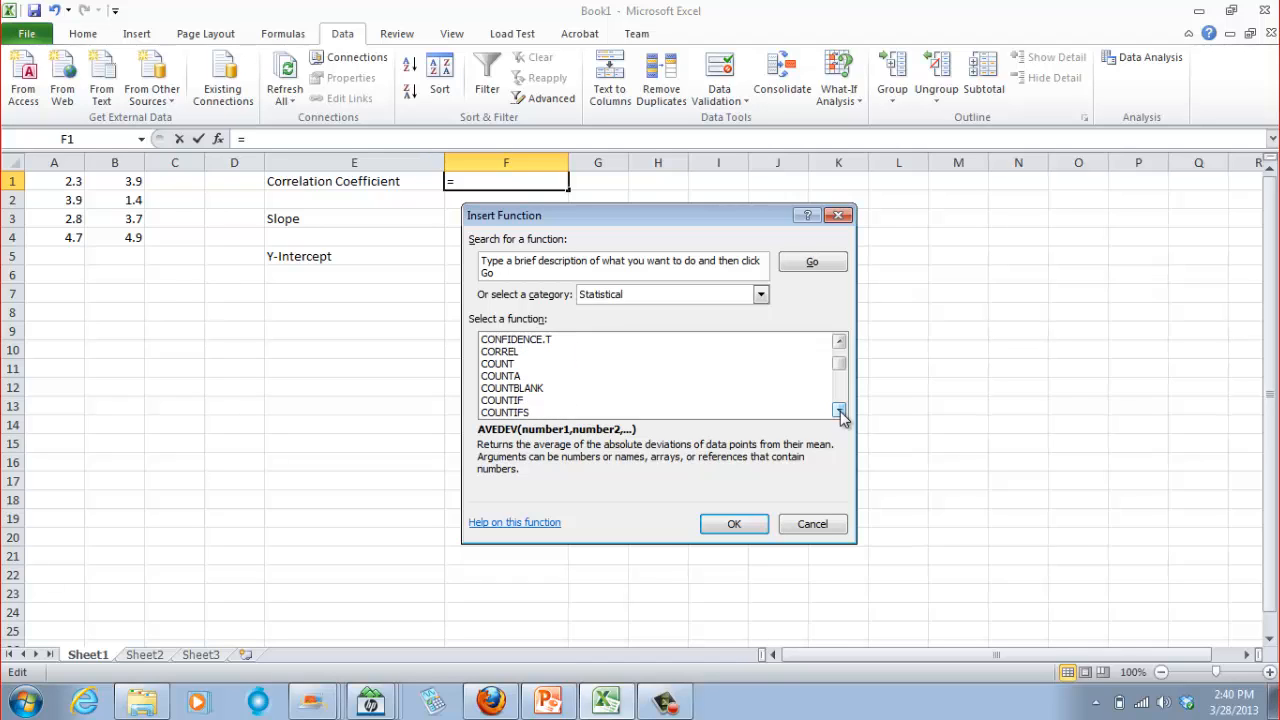
{"action": "left_click", "coordinate": [497, 353]}
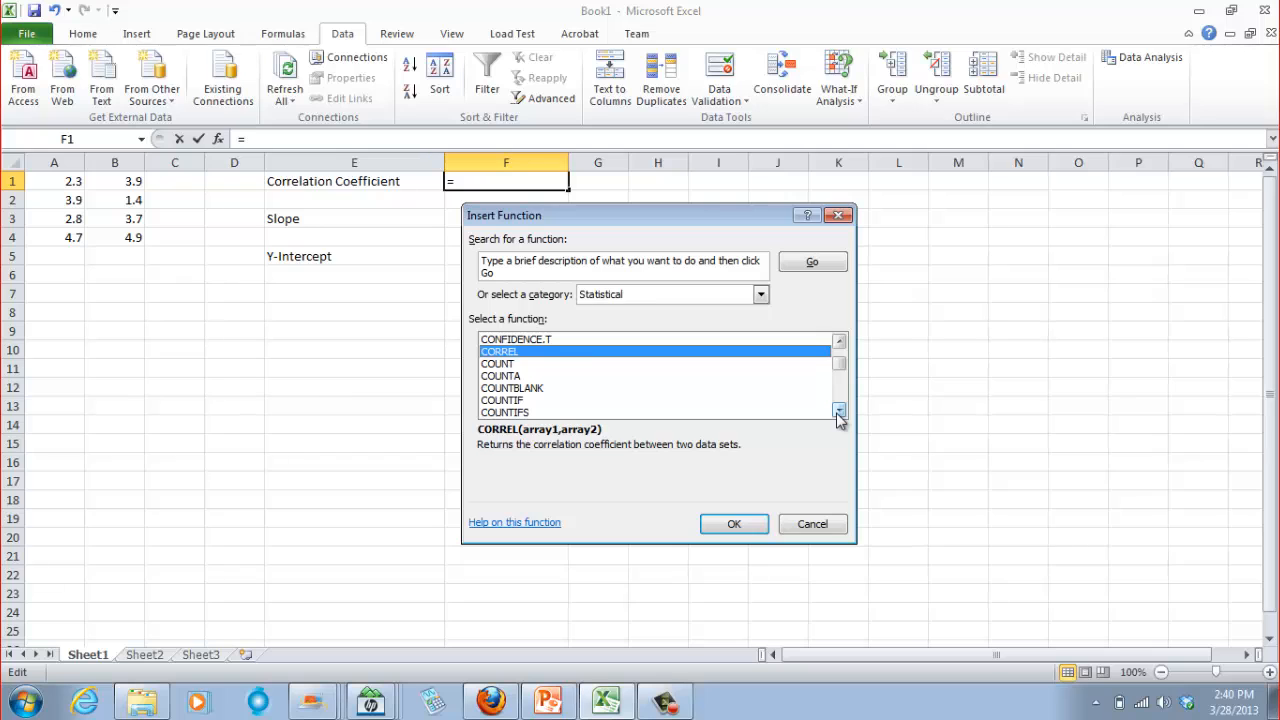
- Examine the description of the PEARSON function, the other Statistical function for the correlation coefficient
{"action": "left_click_drag", "start_coordinate": [838, 412], "coordinate": [838, 412]}
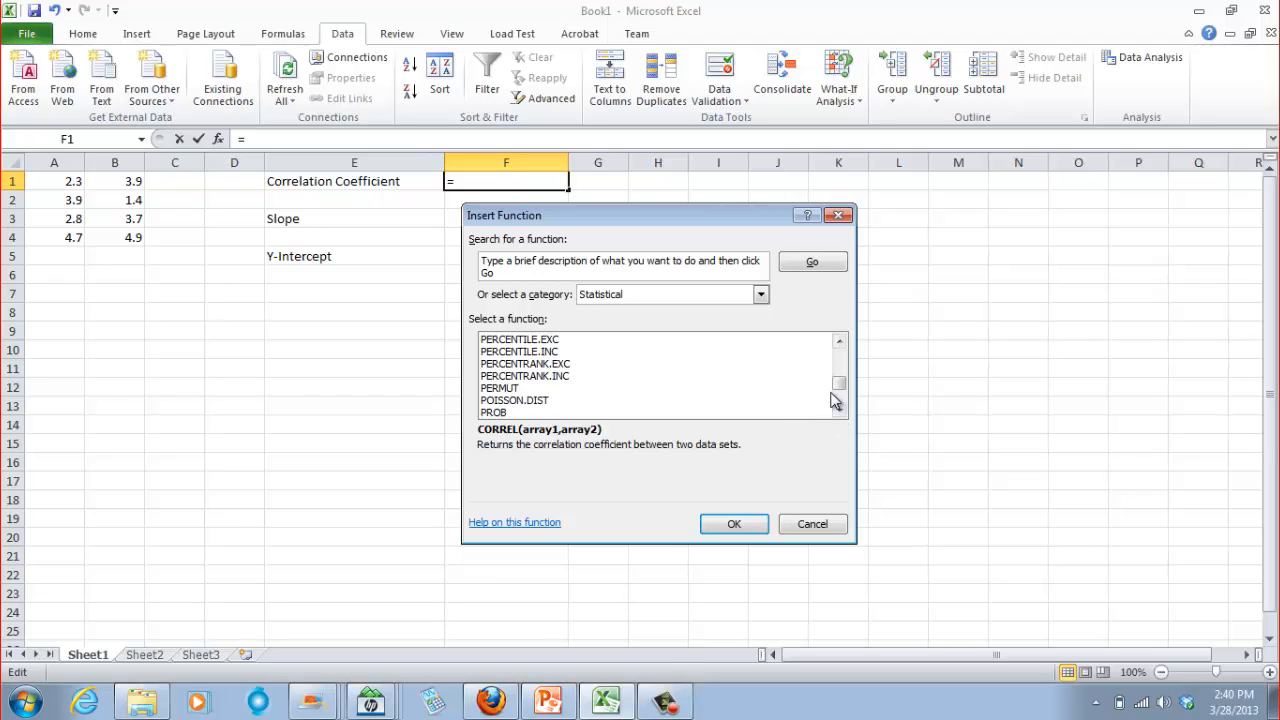
{"action": "left_click", "coordinate": [839, 342]}
{"action": "left_click", "coordinate": [839, 342]}
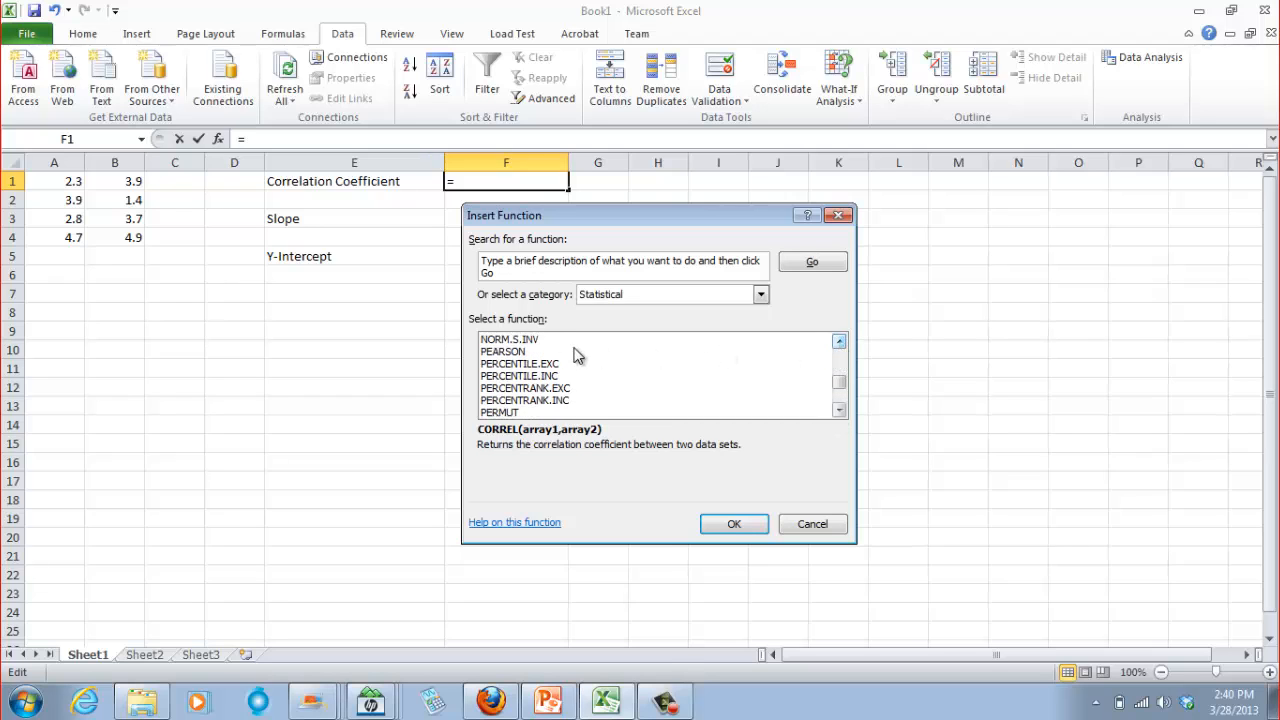
{"action": "left_click", "coordinate": [510, 352]}
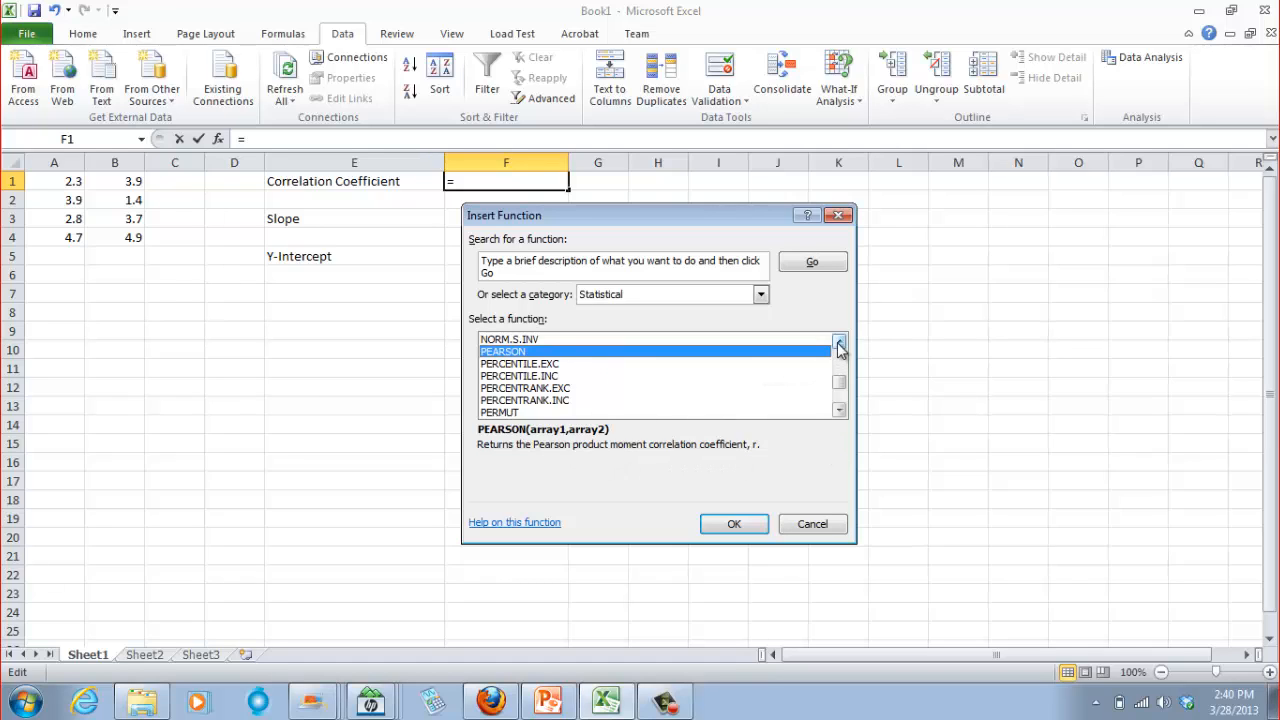
- Insert the CORREL function in F1 with A1:A4 as Array1 and B1:B4 as Array2
{"action": "left_click_drag", "start_coordinate": [839, 345], "coordinate": [839, 350]}
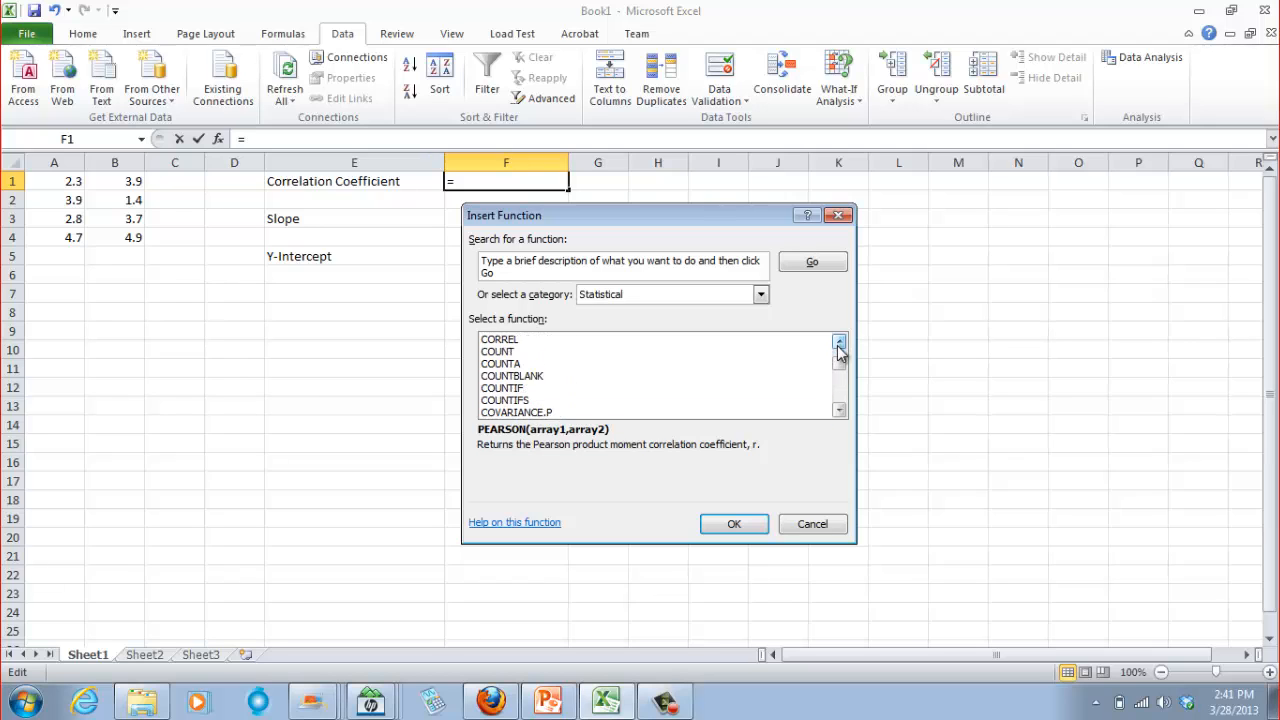
{"action": "left_click", "coordinate": [537, 342]}
{"action": "left_click", "coordinate": [731, 526]}
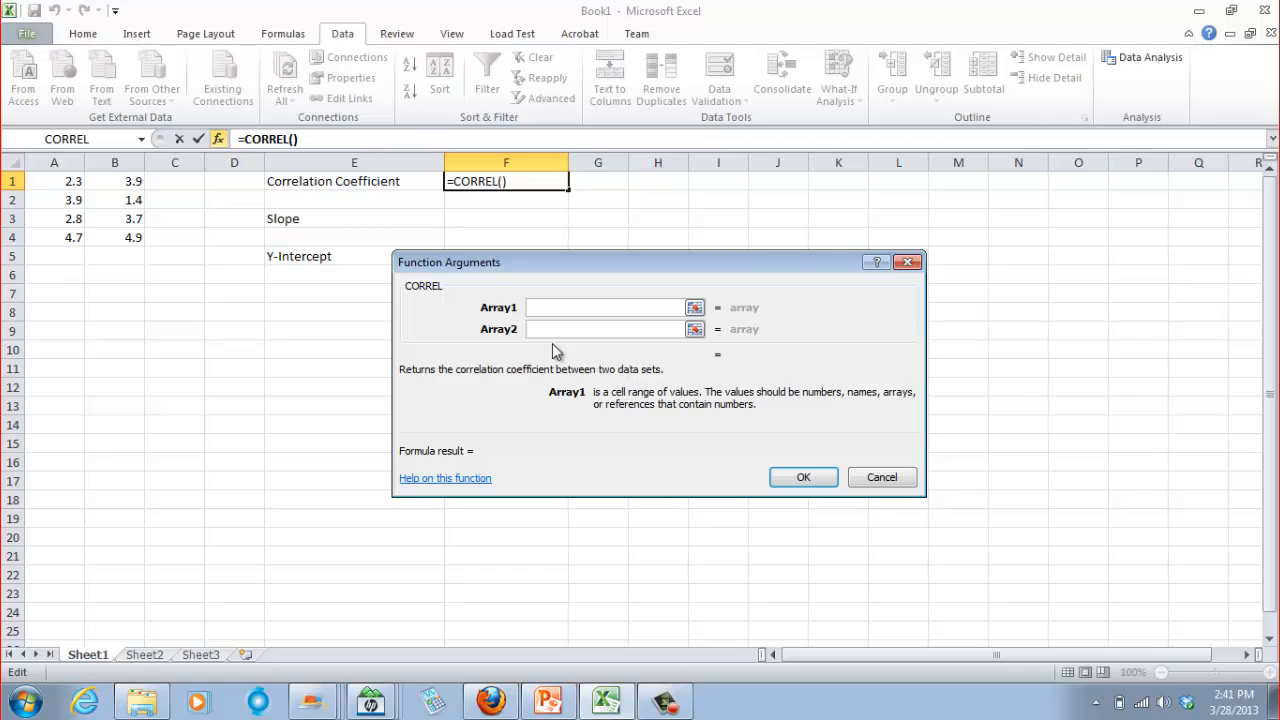
{"action": "left_click_drag", "start_coordinate": [62, 186], "coordinate": [48, 237]}
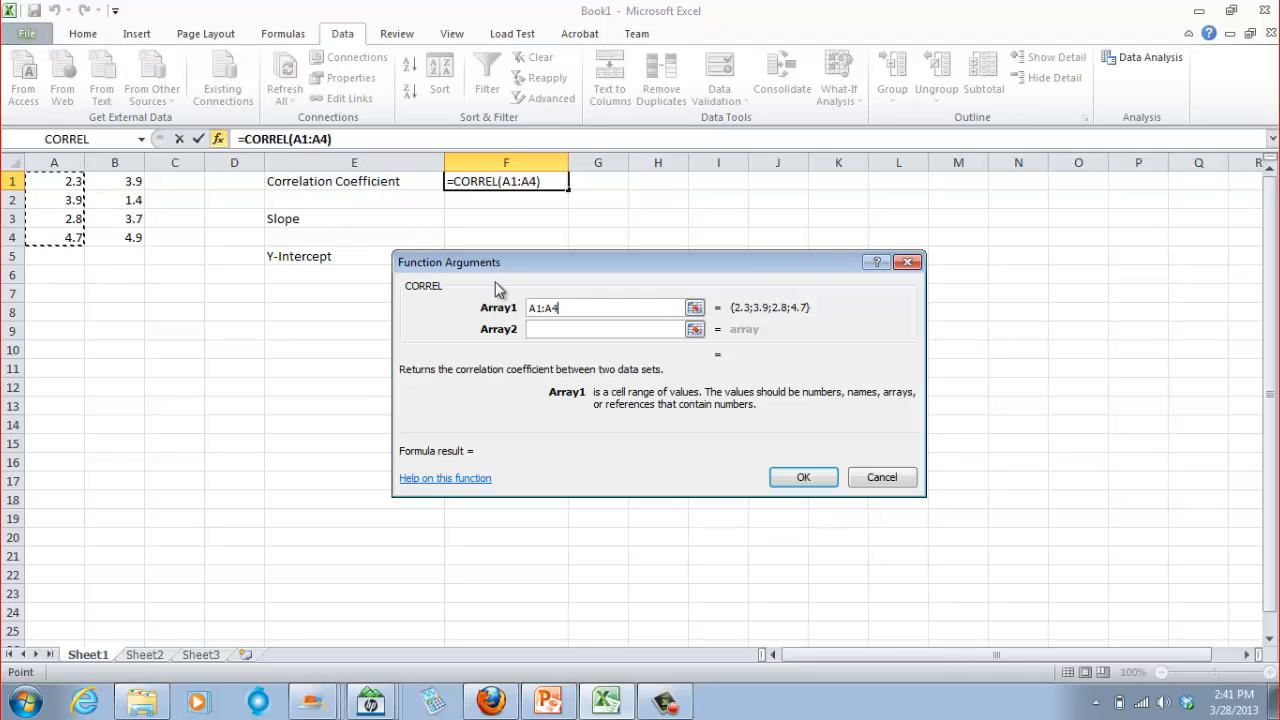
{"action": "left_click", "coordinate": [540, 329]}
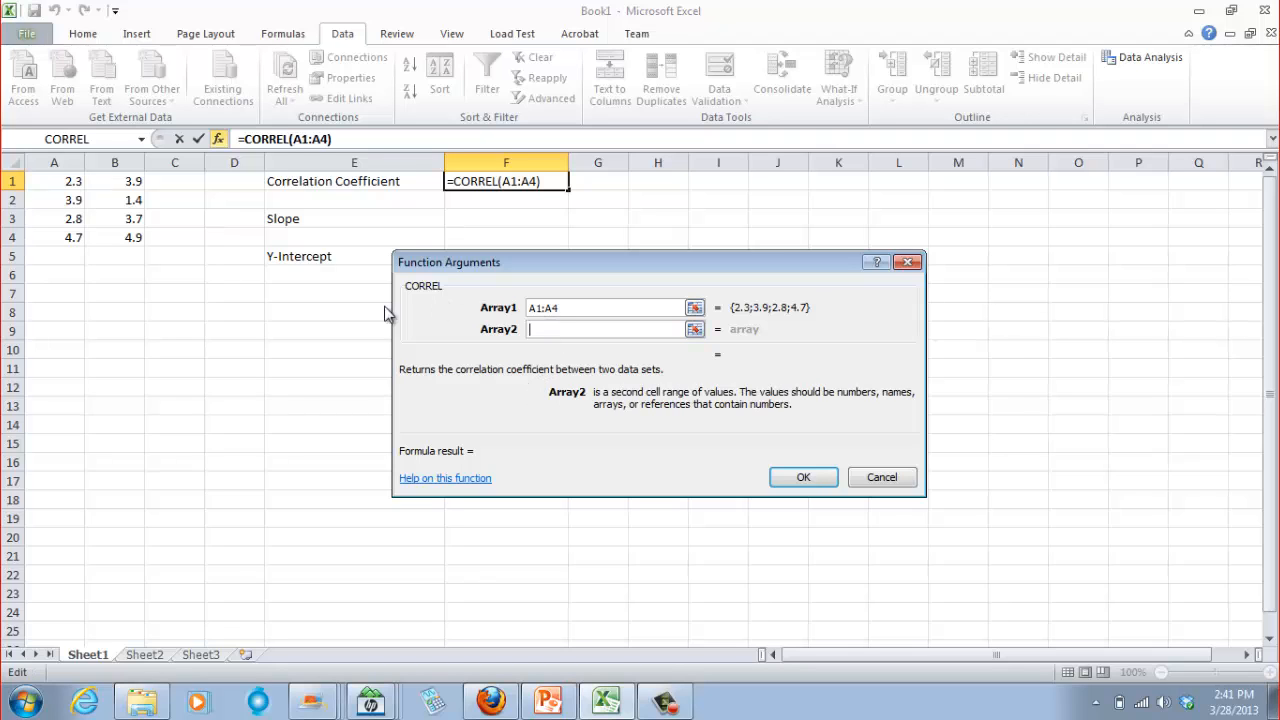
{"action": "left_click_drag", "start_coordinate": [118, 182], "coordinate": [119, 233]}
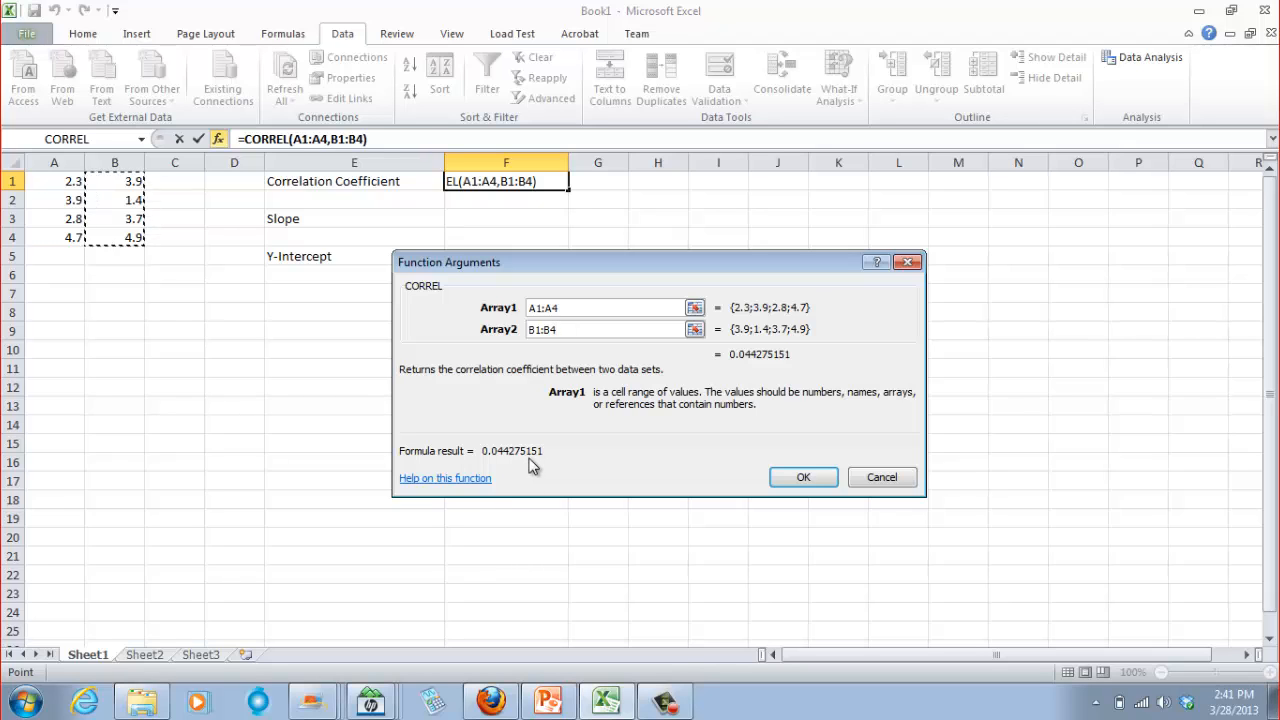
{"action": "left_click", "coordinate": [803, 479]}
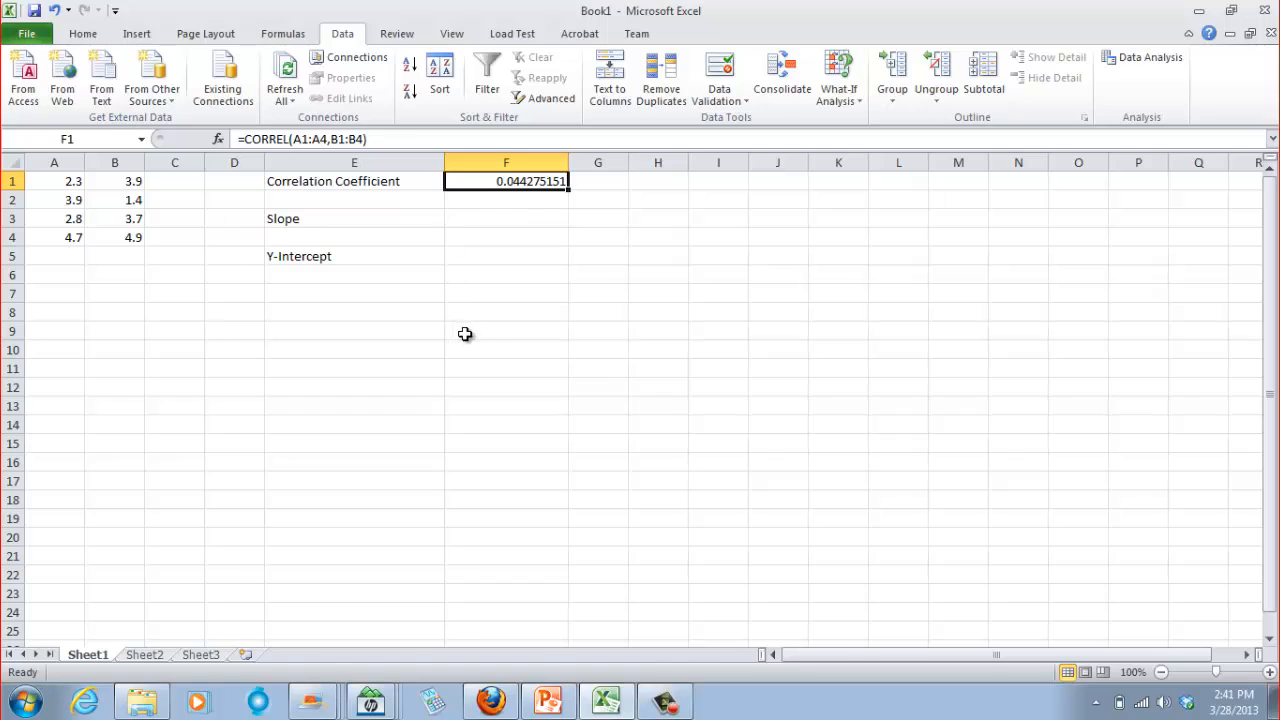
- Widen columns F and E and extend the label in E1 to "Correlation Coefficient (CORREL)"
{"action": "left_click", "coordinate": [416, 183]}
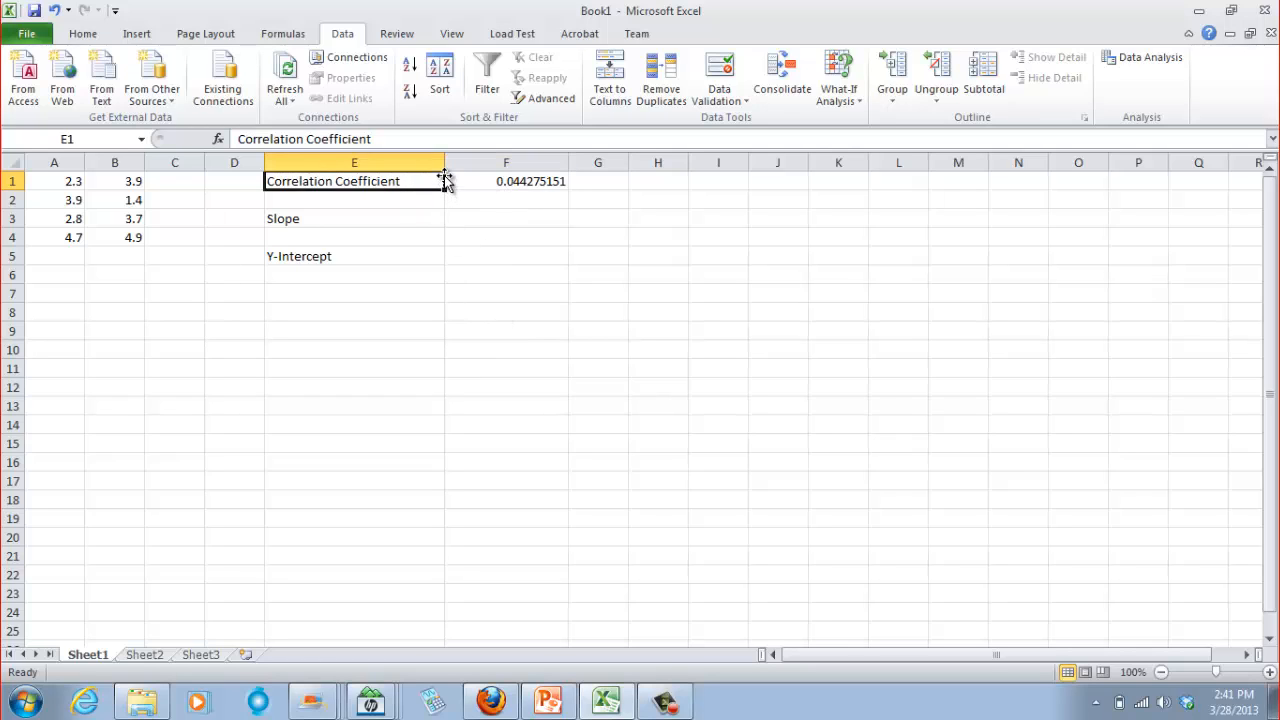
{"action": "left_click_drag", "start_coordinate": [567, 172], "coordinate": [688, 172]}
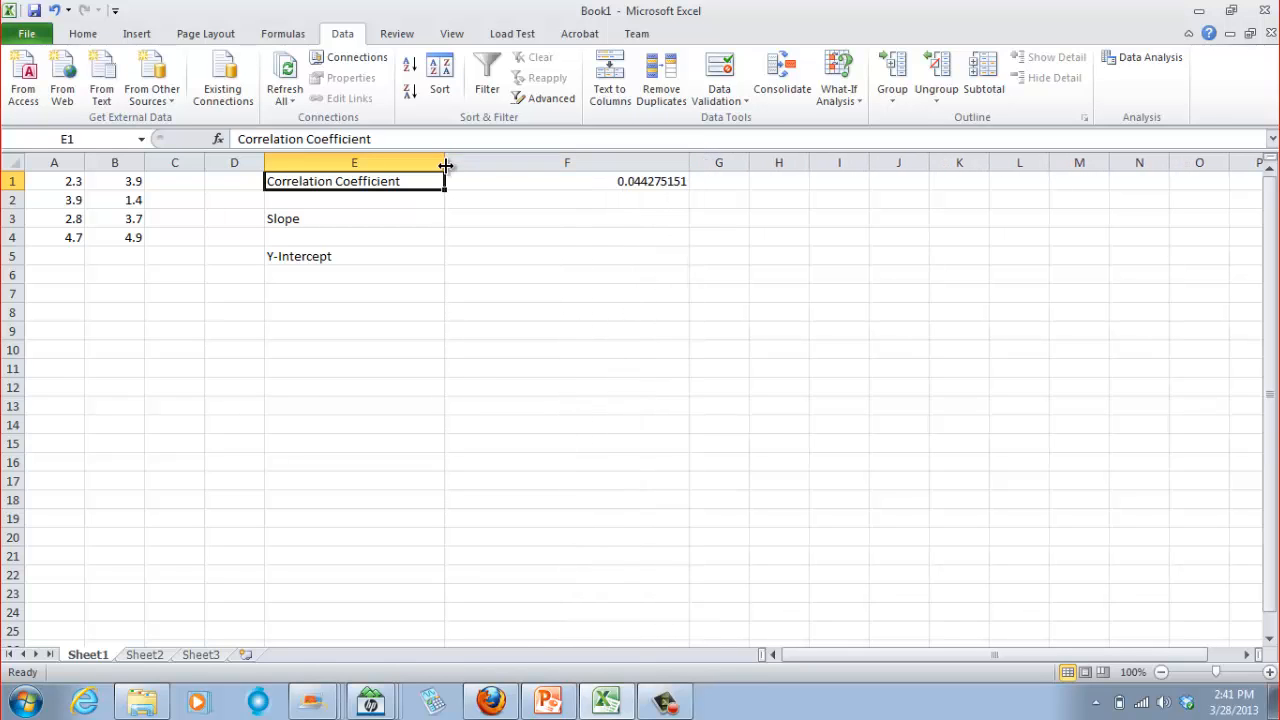
{"action": "left_click_drag", "start_coordinate": [445, 166], "coordinate": [578, 171]}
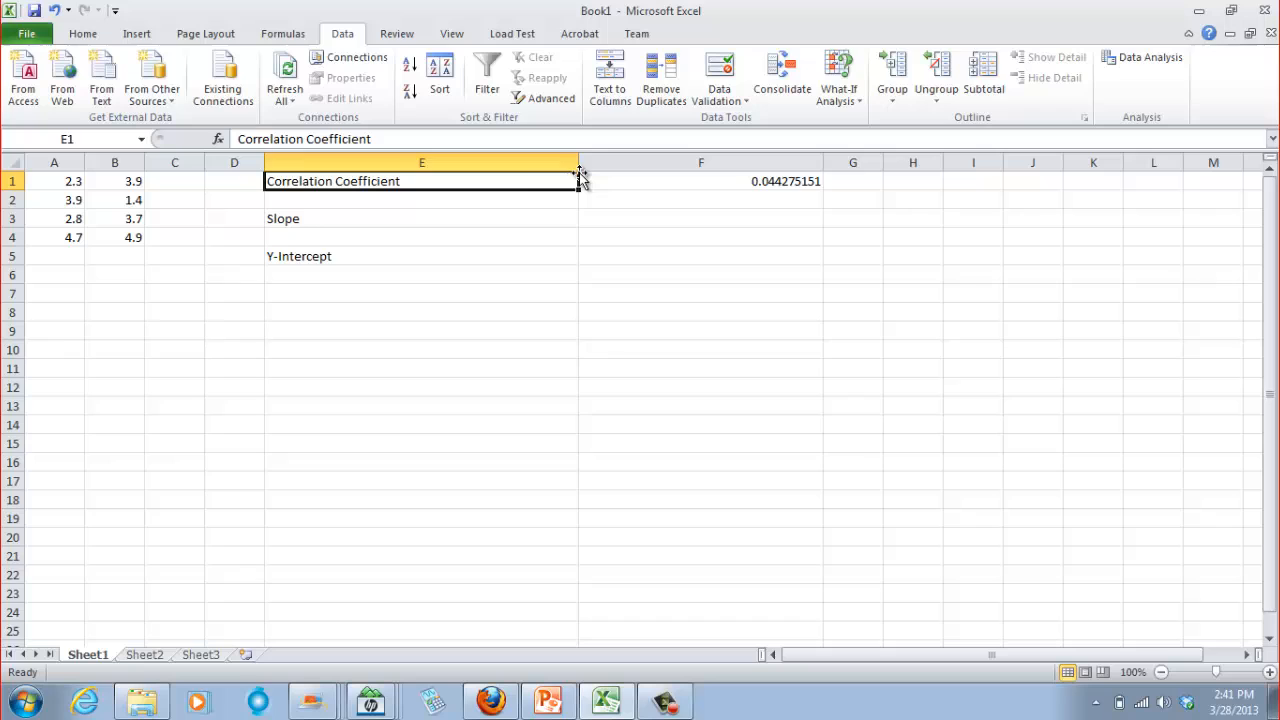
{"action": "double_click", "coordinate": [449, 183]}
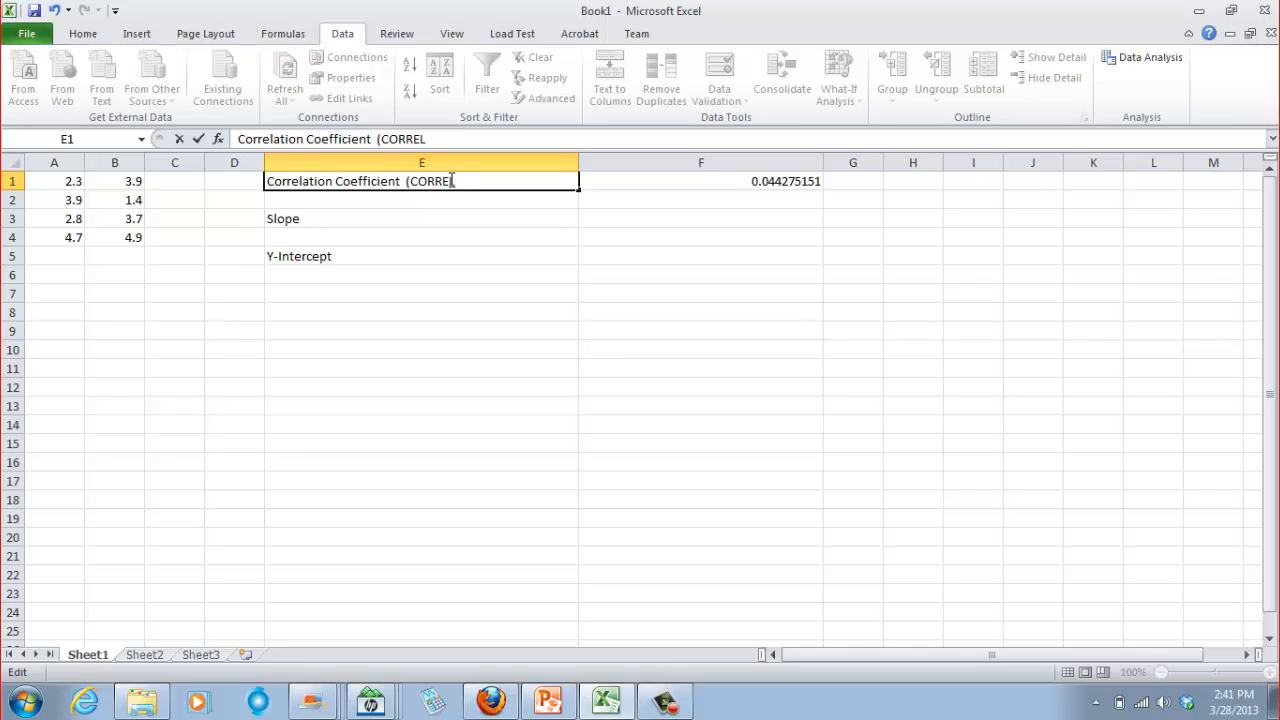
{"action": "key", "text": "Return"}
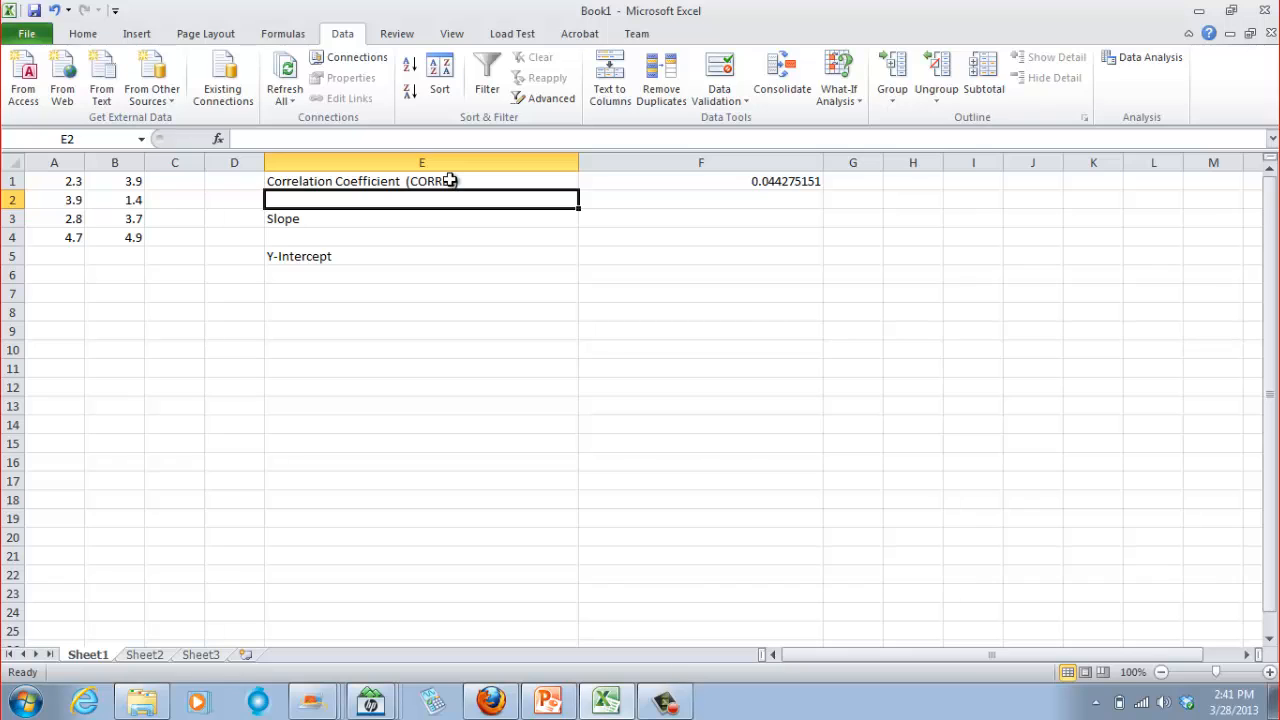
- Label cell E2 "Correlation Coefficient (PEARSON)", reusing the wording of the label above
{"action": "type", "text": "C"}
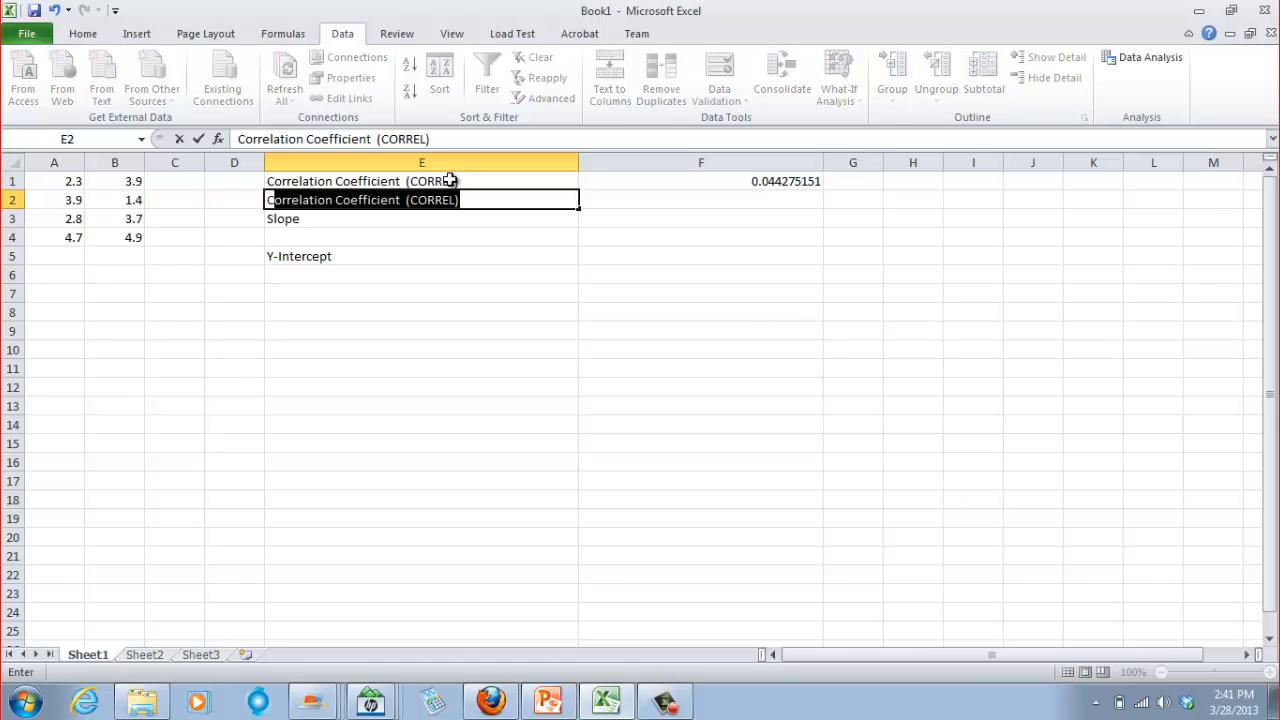
{"action": "key", "text": "Tab"}
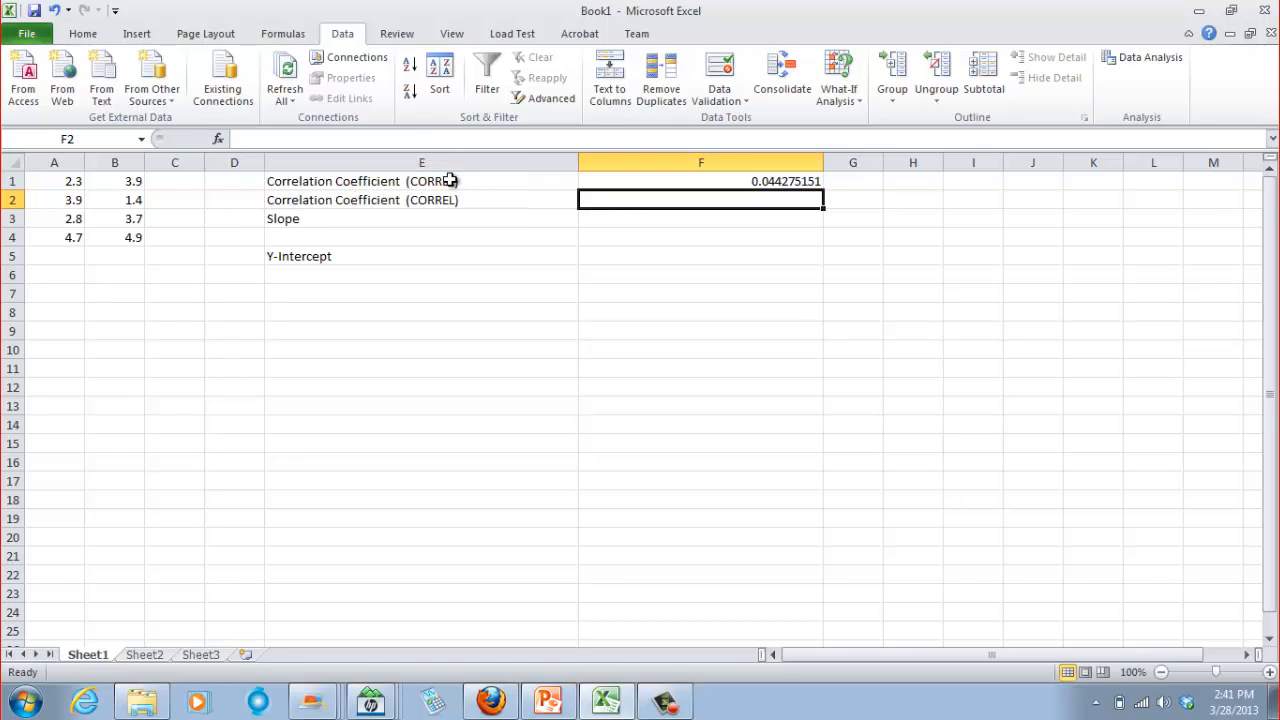
{"action": "key", "text": "Left"}
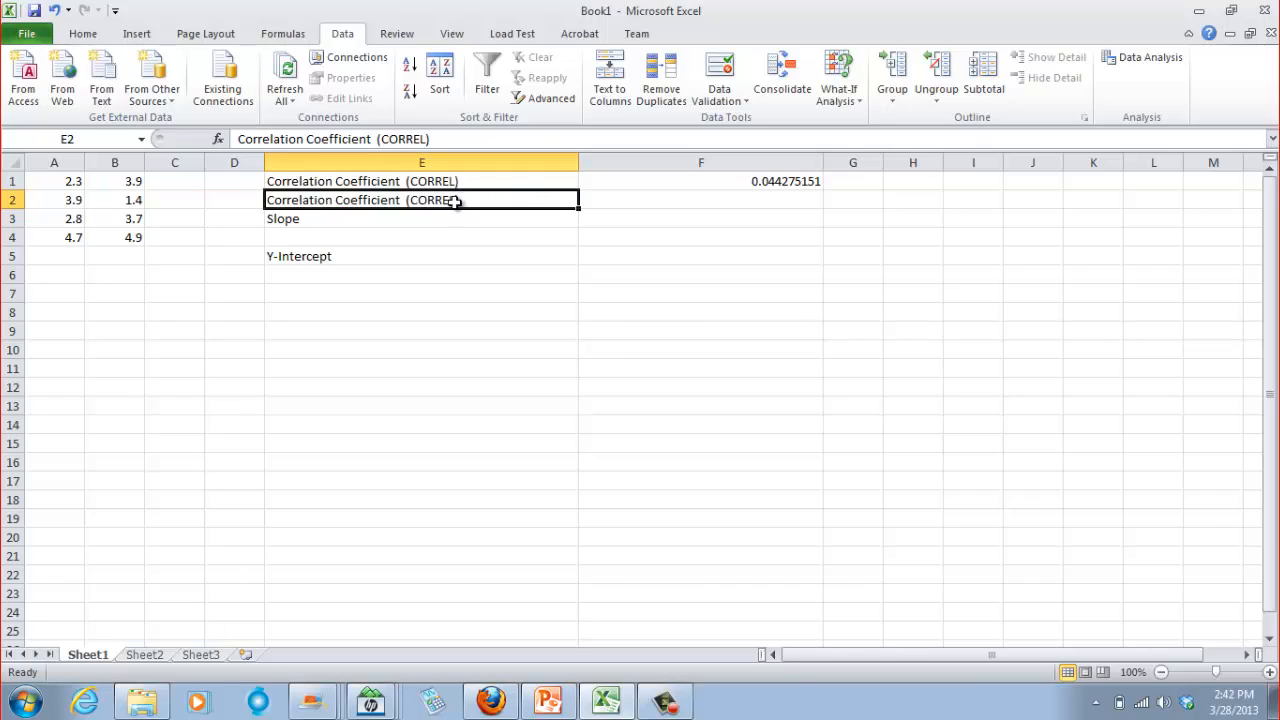
{"action": "double_click", "coordinate": [457, 202]}
{"action": "key", "text": "BackSpace"}
{"action": "key", "text": "BackSpace"}
{"action": "key", "text": "BackSpace"}
{"action": "key", "text": "BackSpace"}
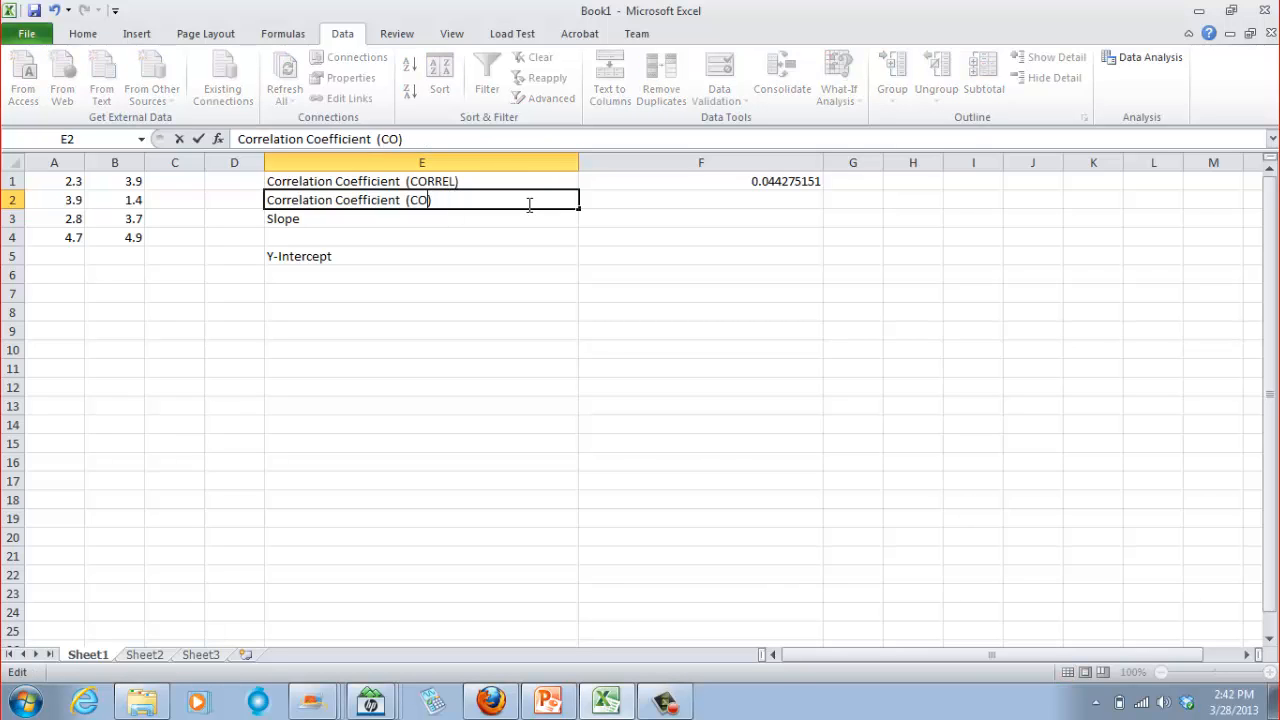
{"action": "type", "text": "PEASR"}
{"action": "type", "text": "ON"}
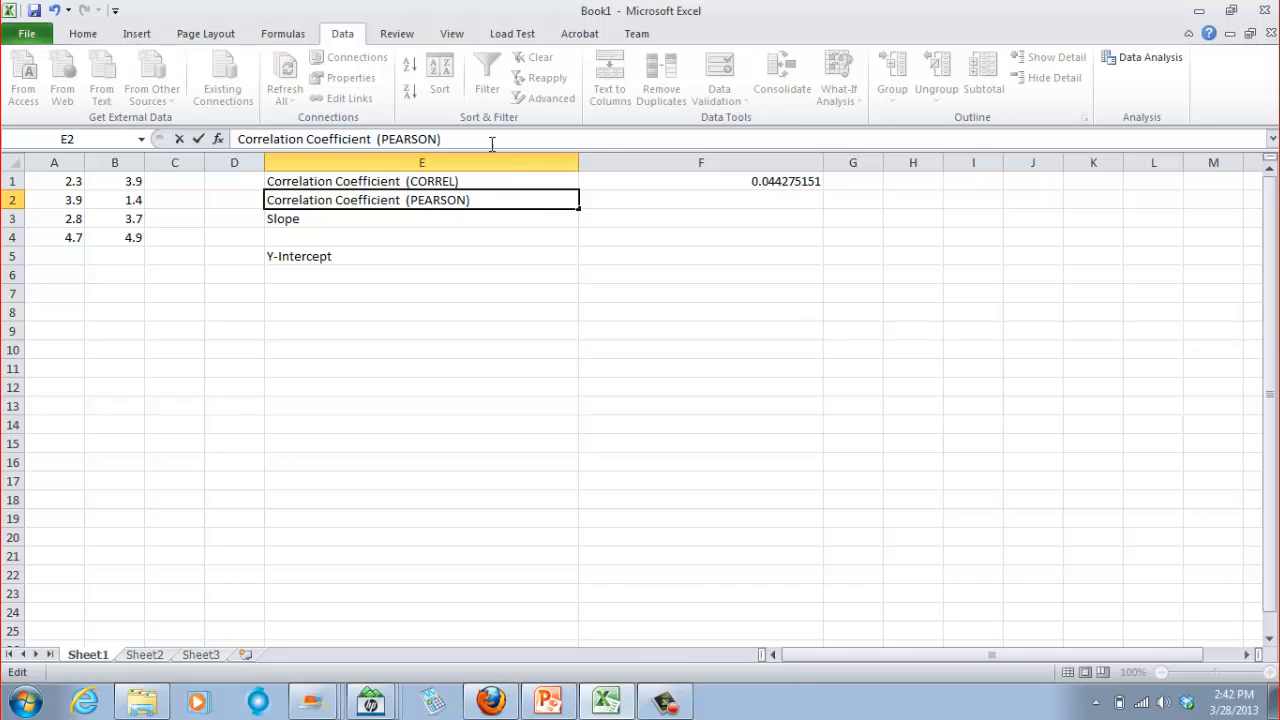
- Choose the PEARSON function from the Statistical category for cell F2 and bring up its arguments
{"action": "left_click", "coordinate": [612, 202]}
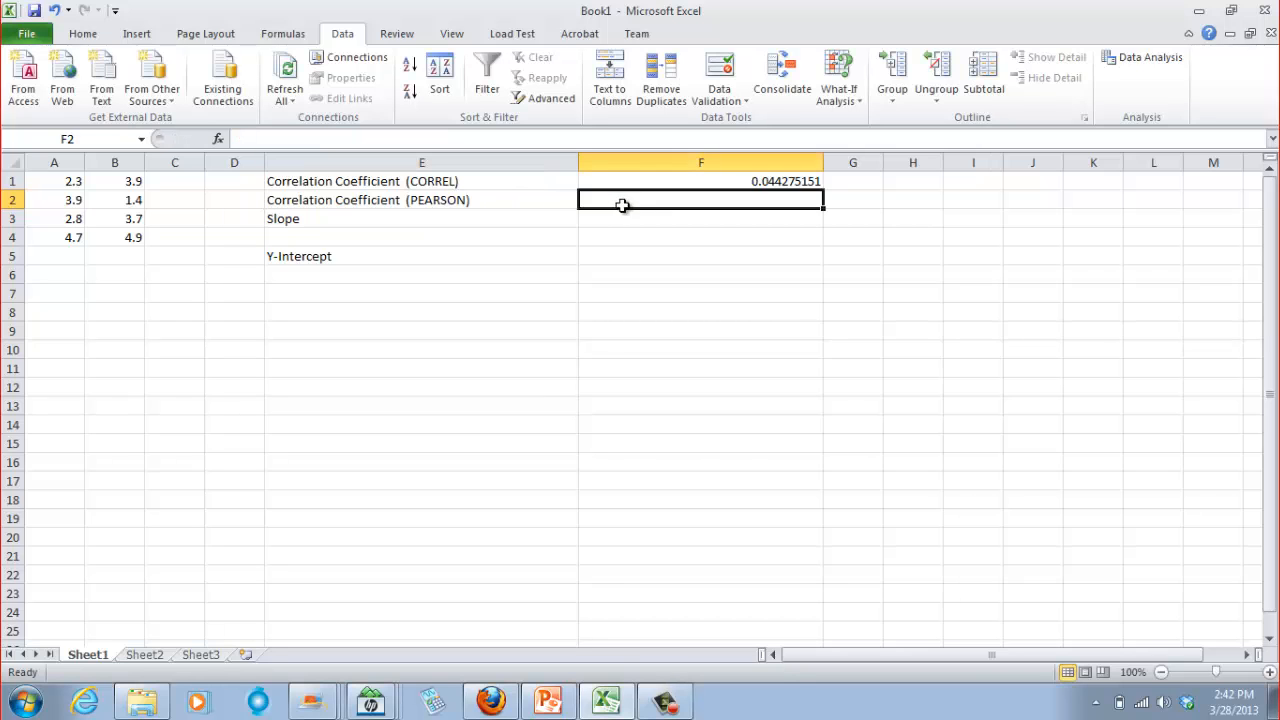
{"action": "left_click", "coordinate": [220, 140]}
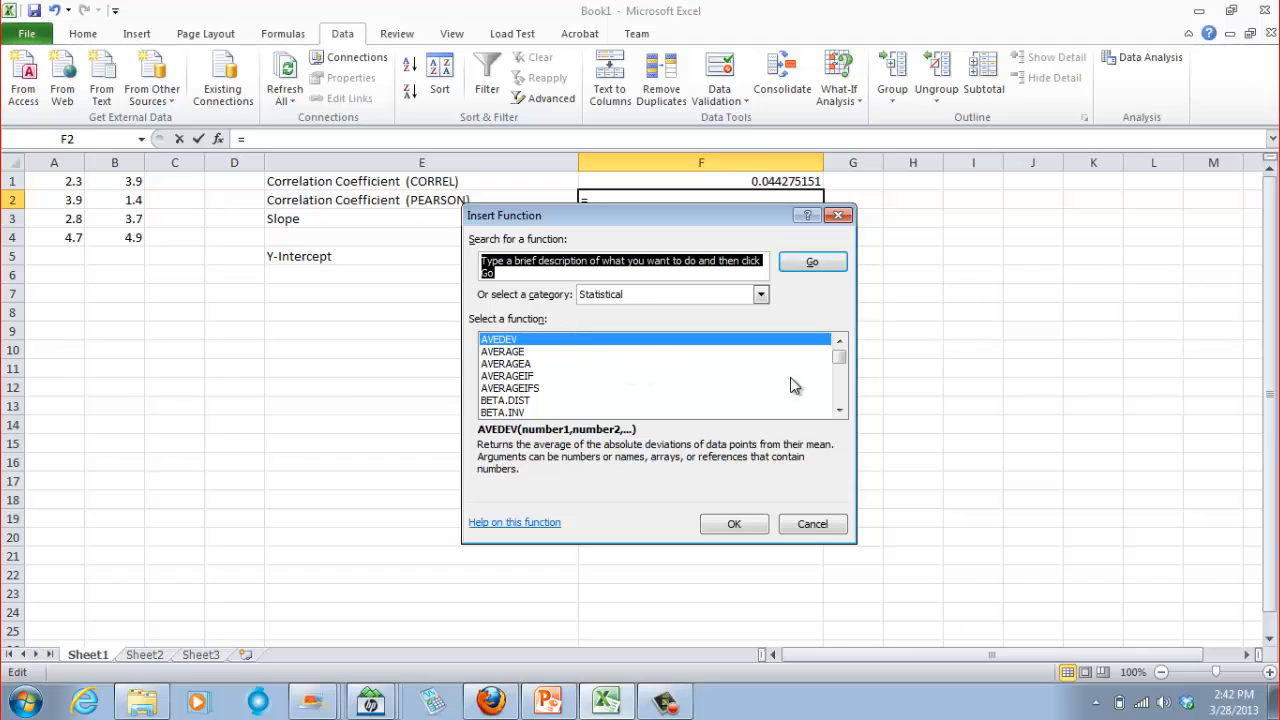
{"action": "double_click", "coordinate": [839, 411]}
{"action": "left_click", "coordinate": [840, 412]}
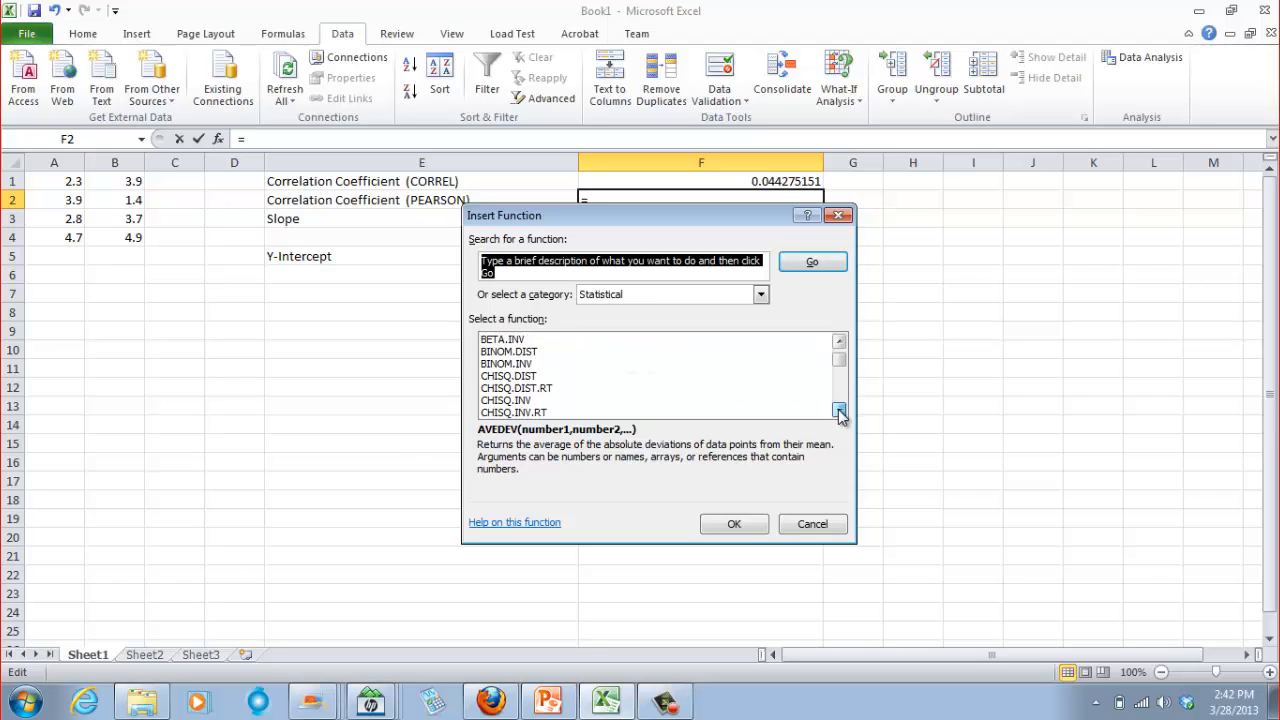
{"action": "left_click", "coordinate": [840, 412]}
{"action": "left_click", "coordinate": [840, 412]}
{"action": "left_click", "coordinate": [840, 412]}
{"action": "left_click", "coordinate": [840, 412]}
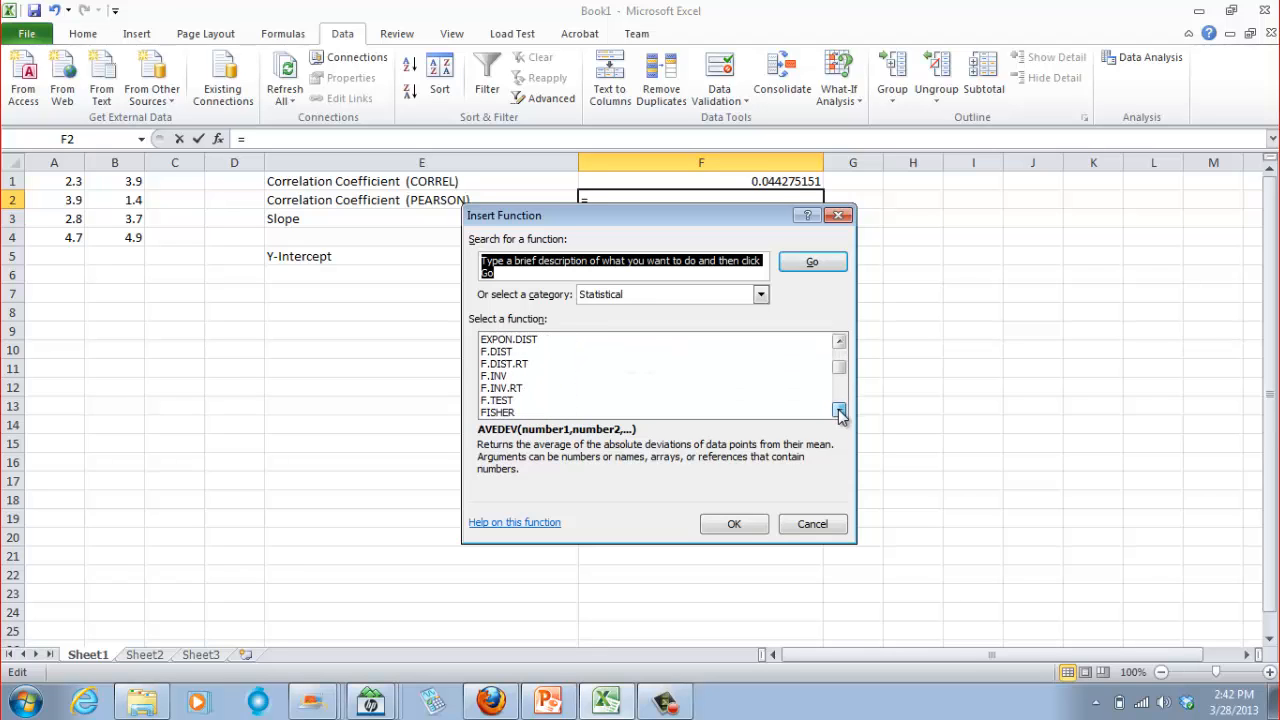
{"action": "left_click", "coordinate": [840, 412]}
{"action": "left_click", "coordinate": [840, 412]}
{"action": "left_click", "coordinate": [840, 412]}
{"action": "left_click", "coordinate": [840, 412]}
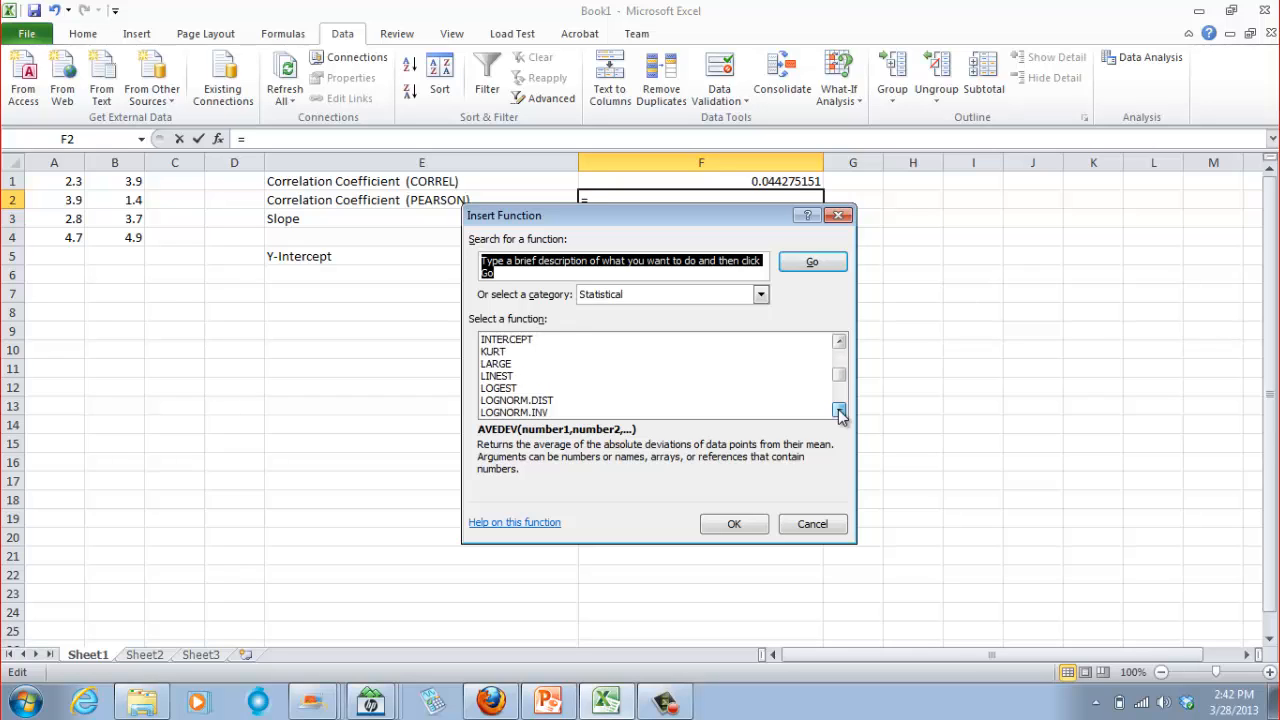
{"action": "left_click", "coordinate": [840, 412]}
{"action": "left_click", "coordinate": [840, 412]}
{"action": "left_click", "coordinate": [840, 412]}
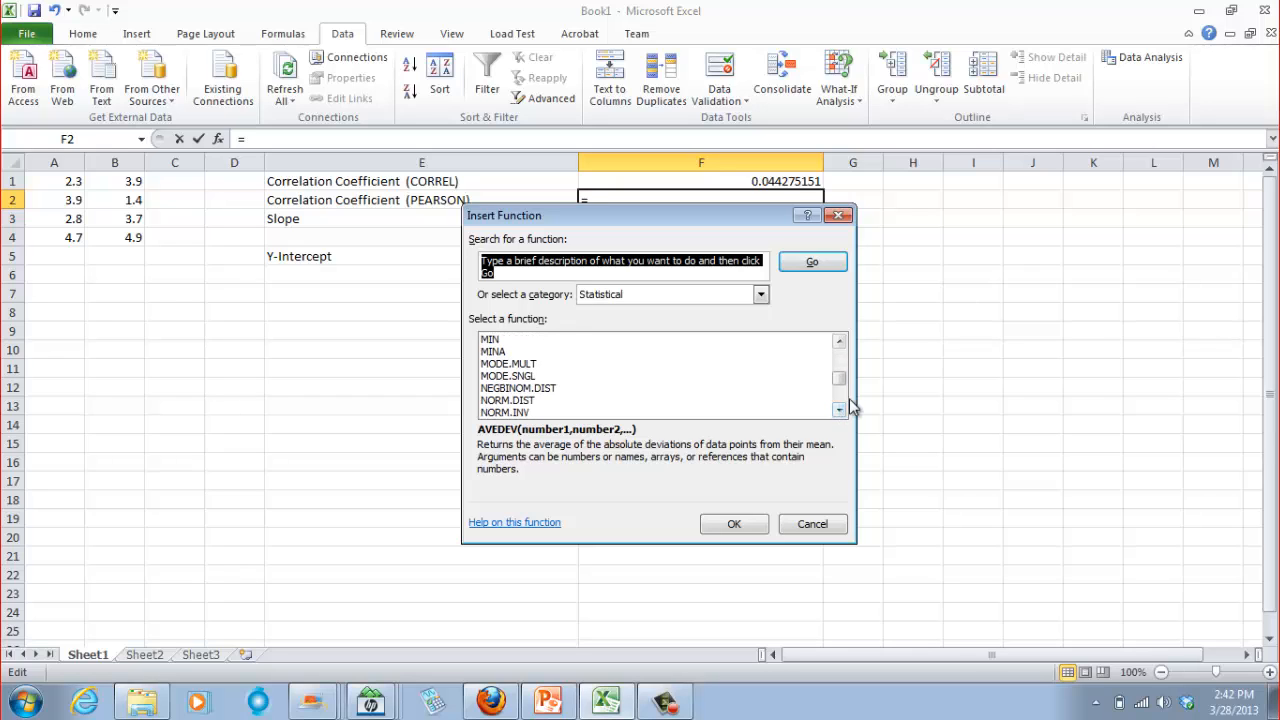
{"action": "type", "text": "p"}
{"action": "left_click", "coordinate": [676, 388]}
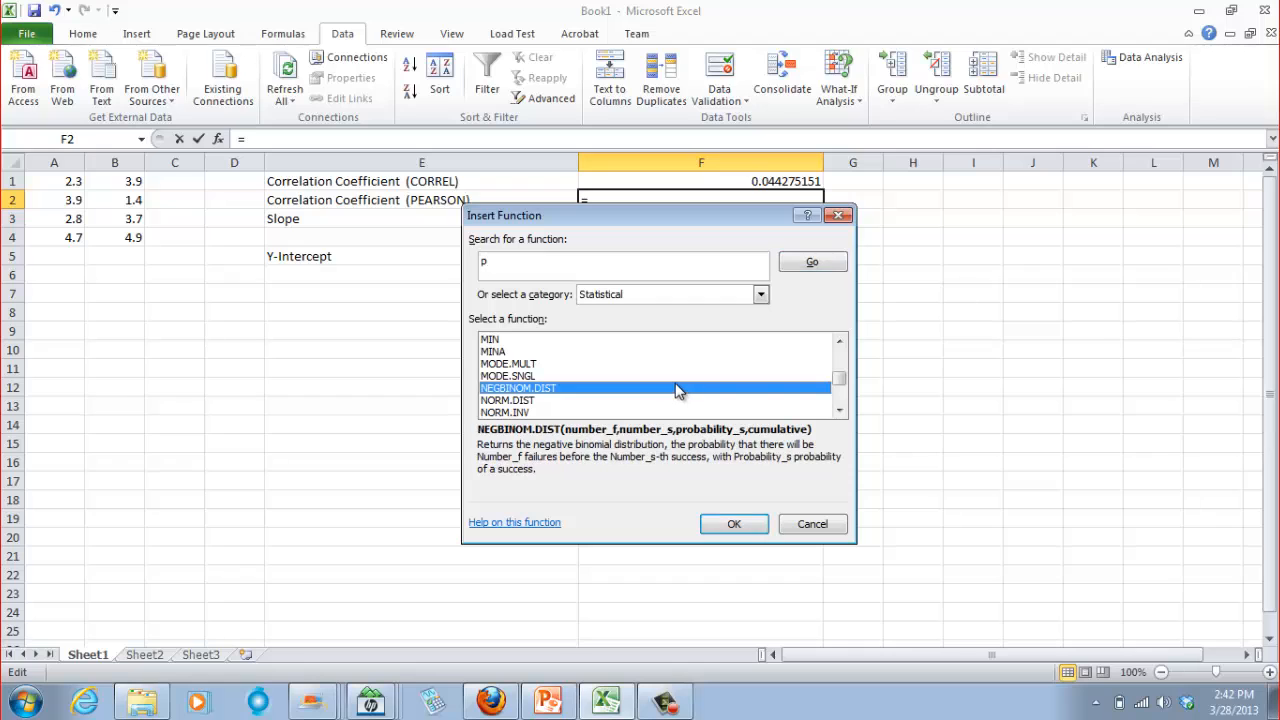
{"action": "key", "text": "p"}
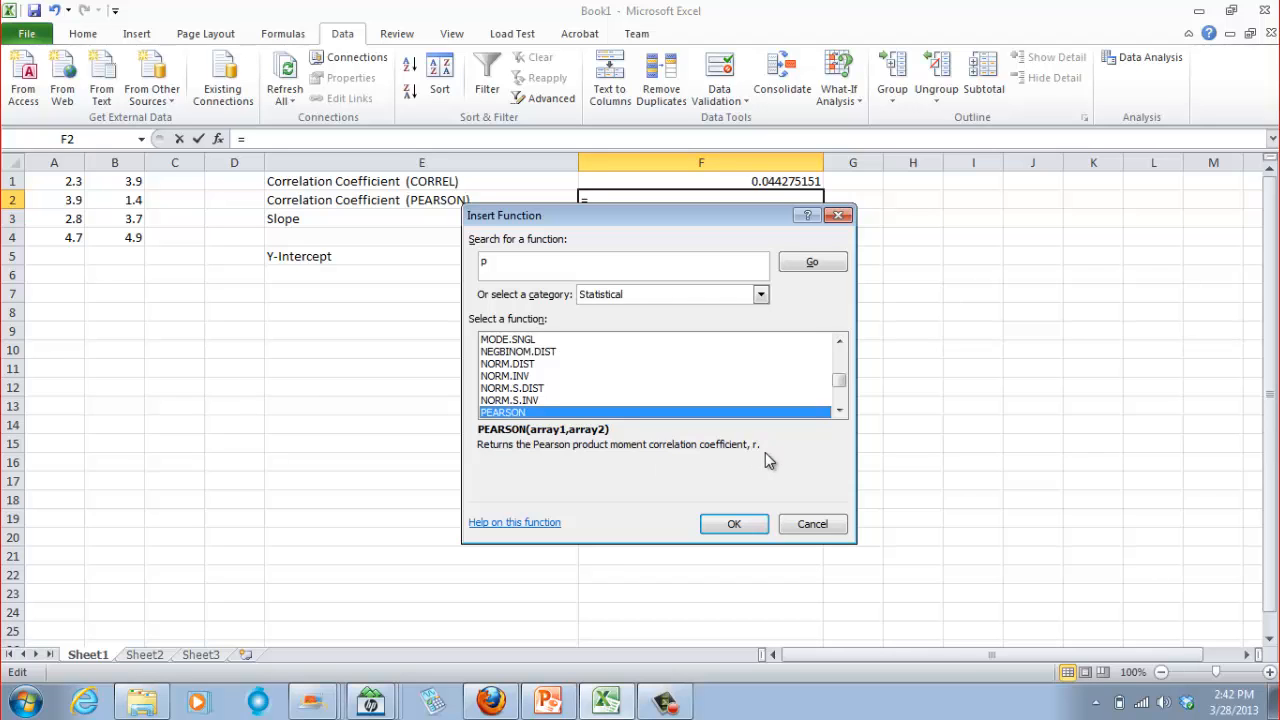
{"action": "left_click", "coordinate": [750, 525]}
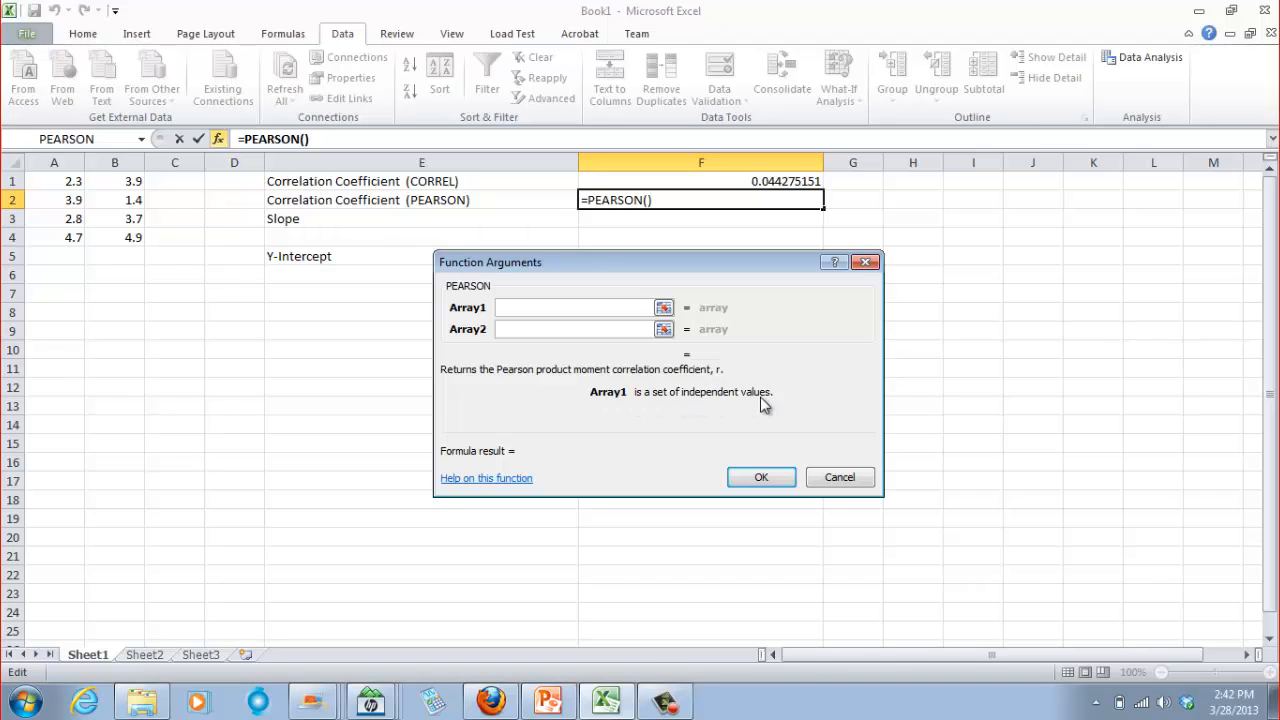
- Set PEARSON's Array1 to A1:A4 and Array2 to B1:B4, and enter the formula in F2
{"action": "left_click_drag", "start_coordinate": [60, 184], "coordinate": [54, 238]}
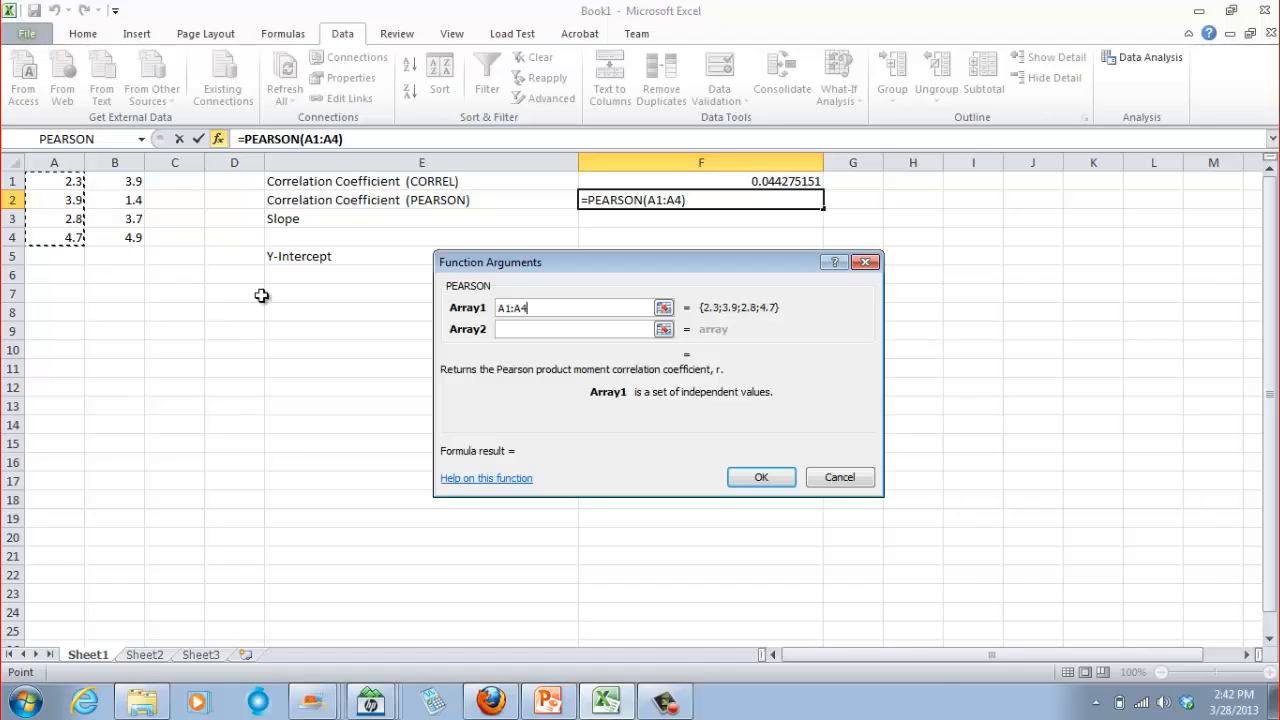
{"action": "left_click", "coordinate": [510, 329]}
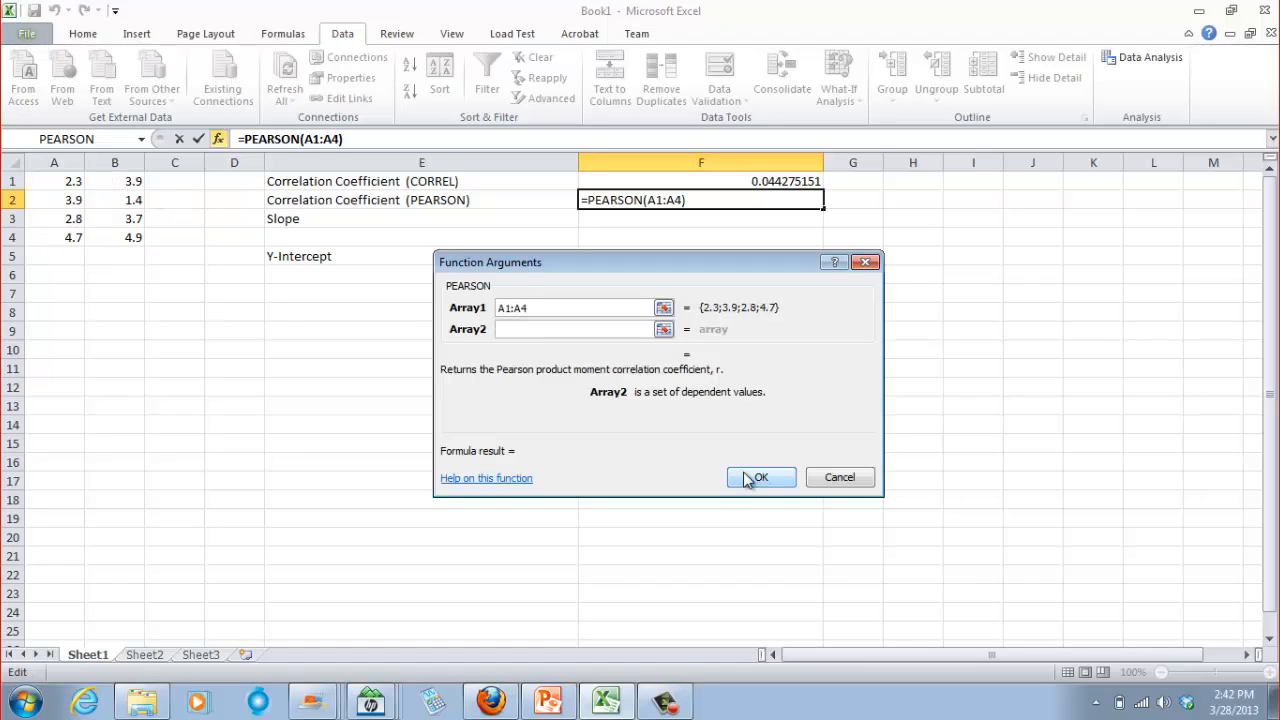
{"action": "left_click", "coordinate": [114, 181]}
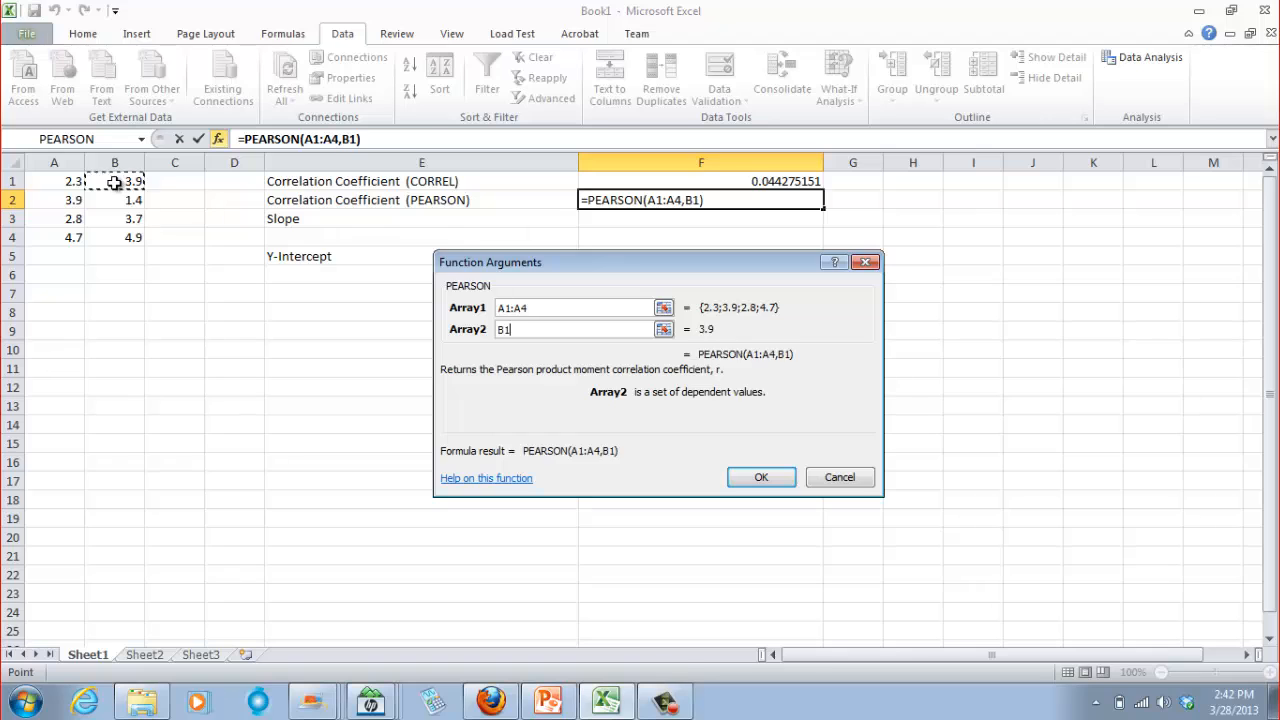
{"action": "left_click_drag", "start_coordinate": [108, 185], "coordinate": [106, 234]}
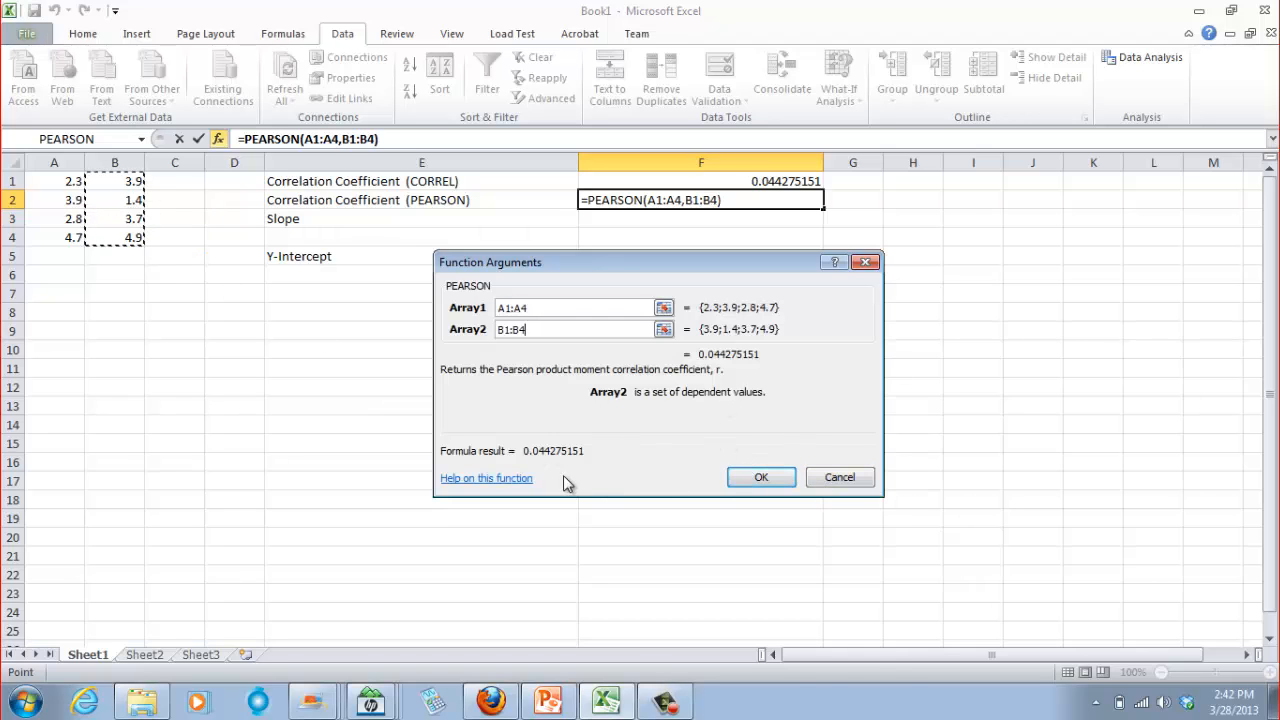
{"action": "left_click", "coordinate": [775, 478]}
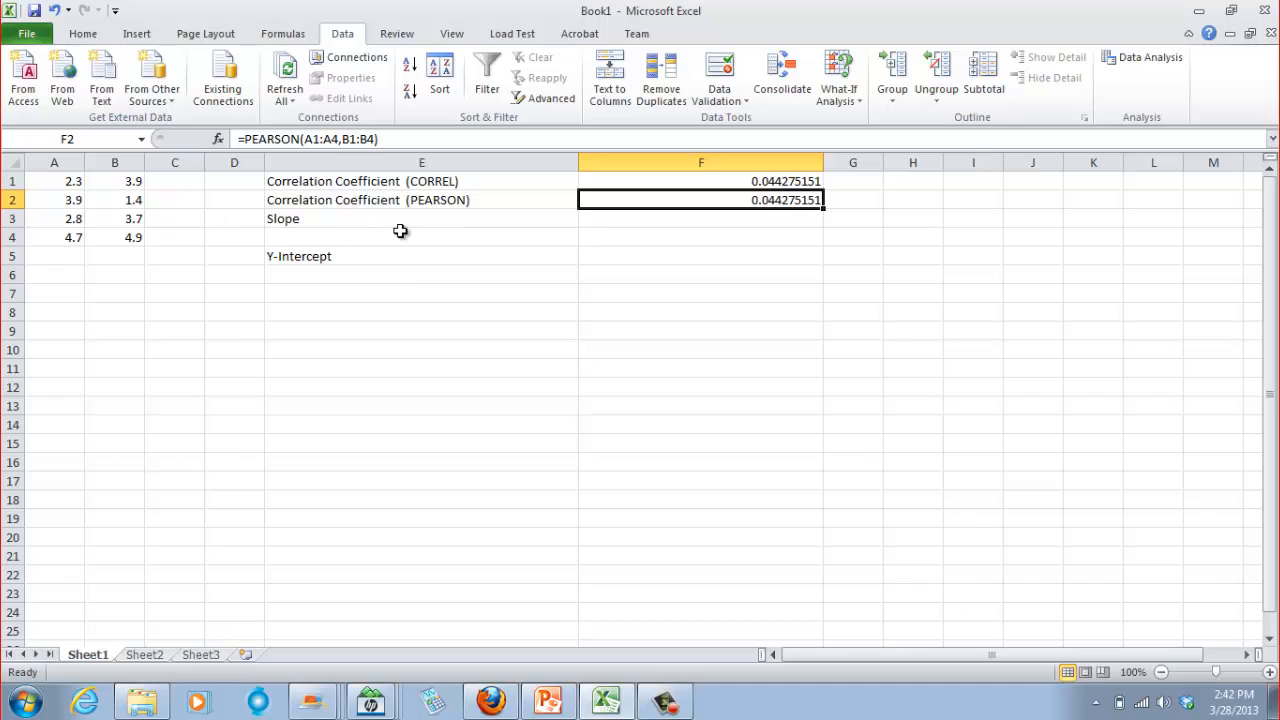
- Find SLOPE in the Statistical functions for cell F3 and examine its description
{"action": "left_click", "coordinate": [662, 221]}
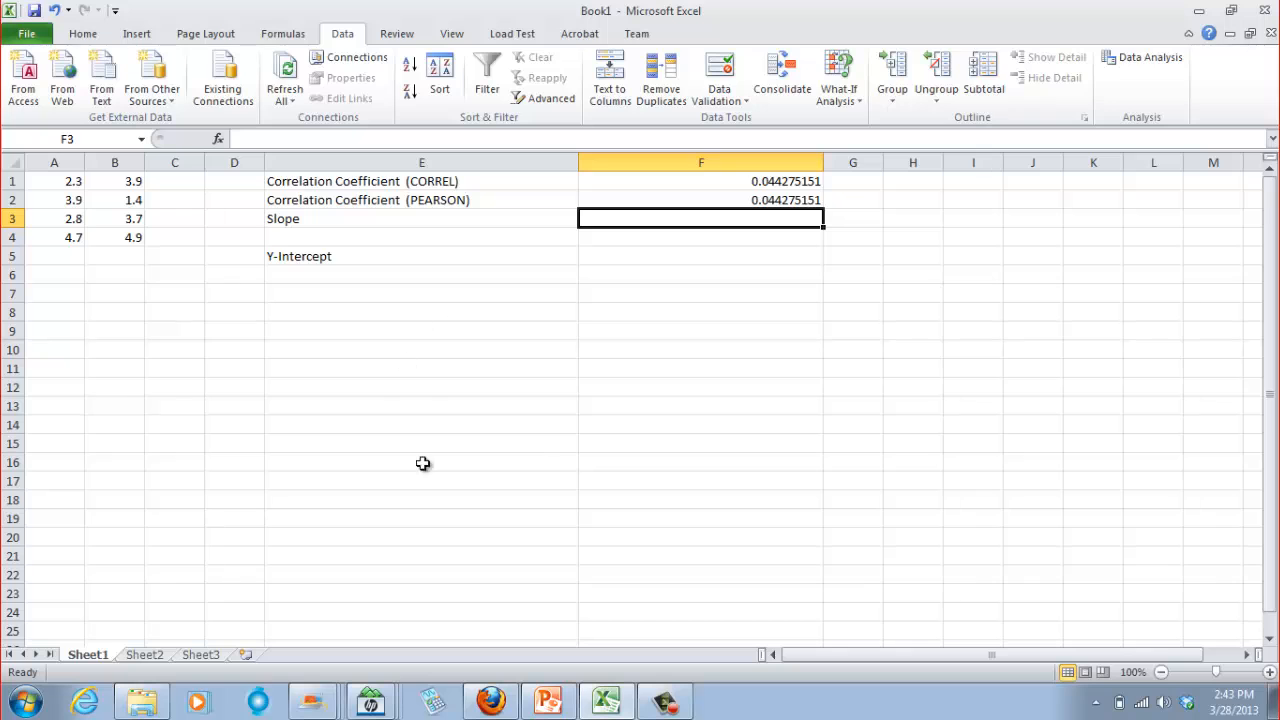
{"action": "left_click", "coordinate": [218, 139]}
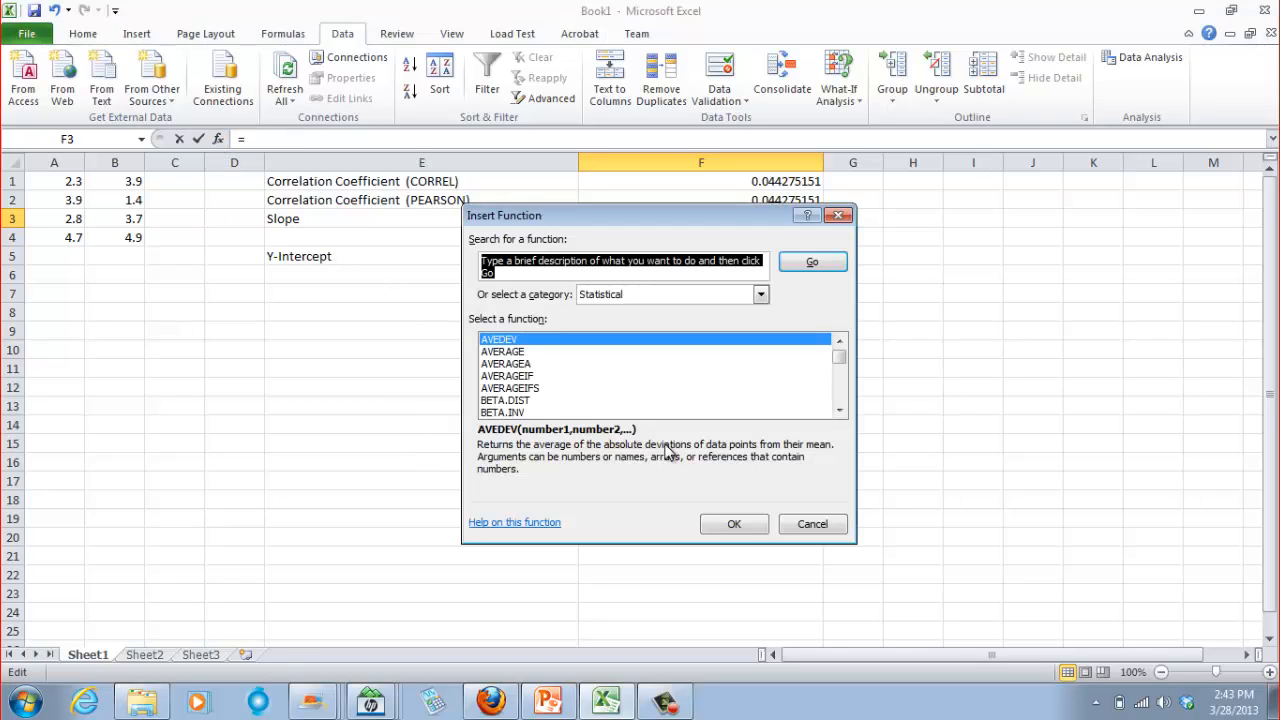
{"action": "left_click", "coordinate": [615, 364]}
{"action": "key", "text": "s"}
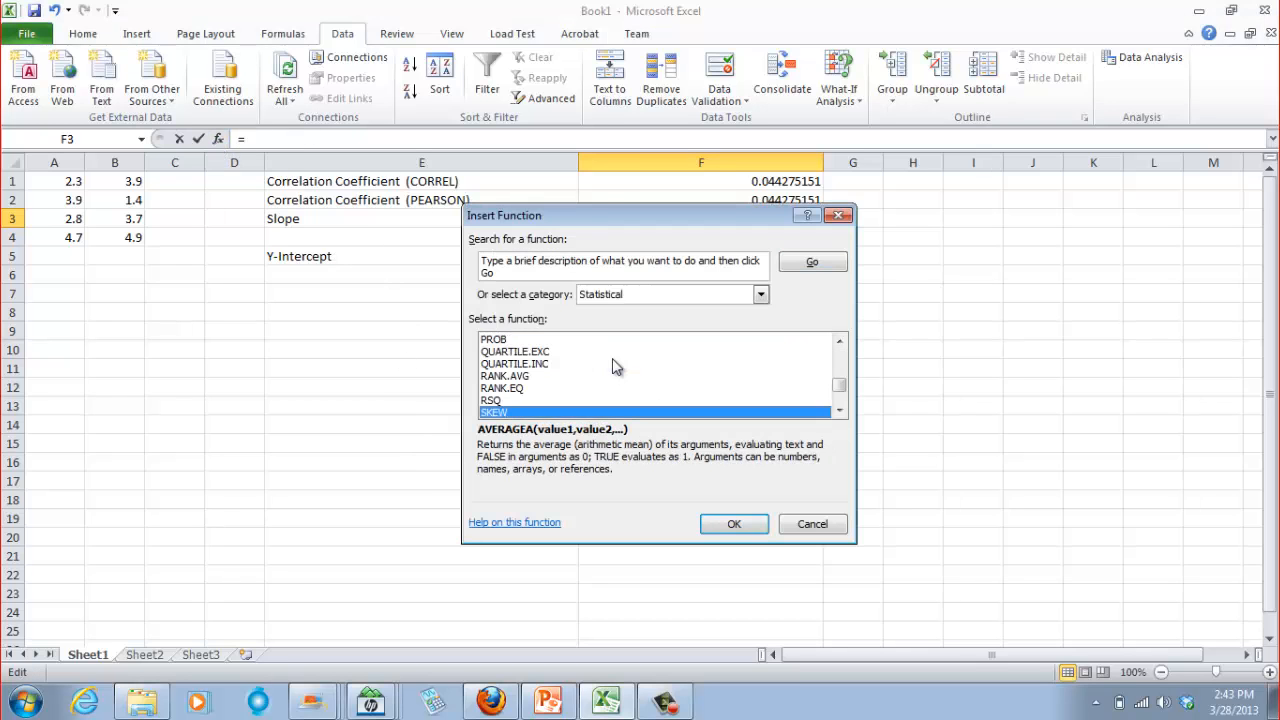
{"action": "left_click", "coordinate": [839, 411]}
{"action": "left_click", "coordinate": [839, 411]}
{"action": "left_click", "coordinate": [839, 411]}
{"action": "left_click", "coordinate": [520, 389]}
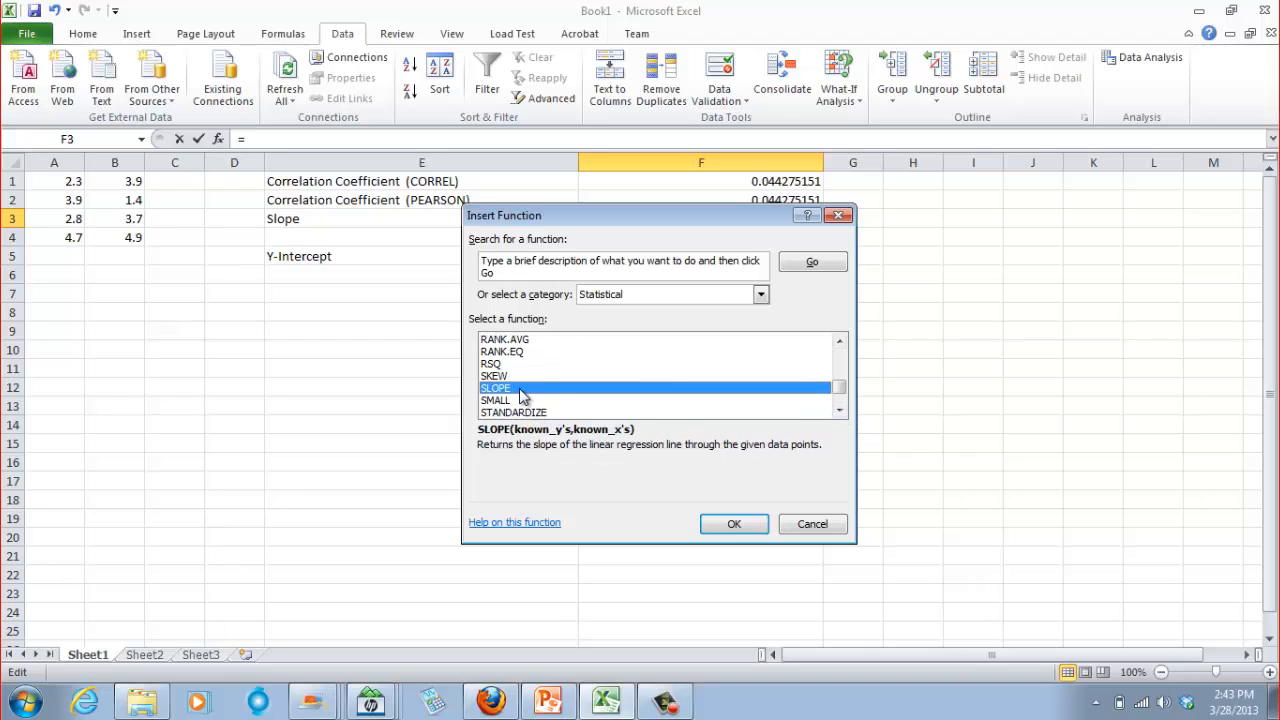
{"action": "left_click", "coordinate": [598, 364]}
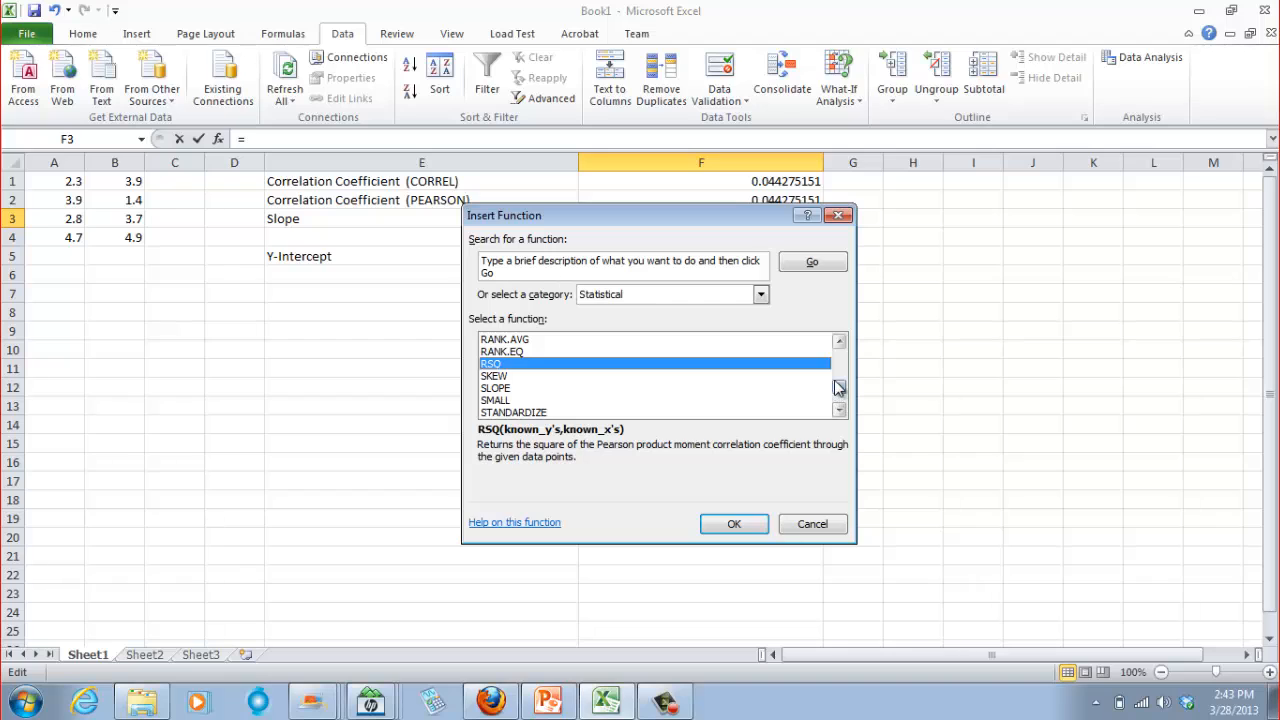
{"action": "left_click_drag", "start_coordinate": [838, 388], "coordinate": [840, 346]}
- Search the functions for "slope" and choose SLOPE for cell F3
{"action": "left_click", "coordinate": [630, 263]}
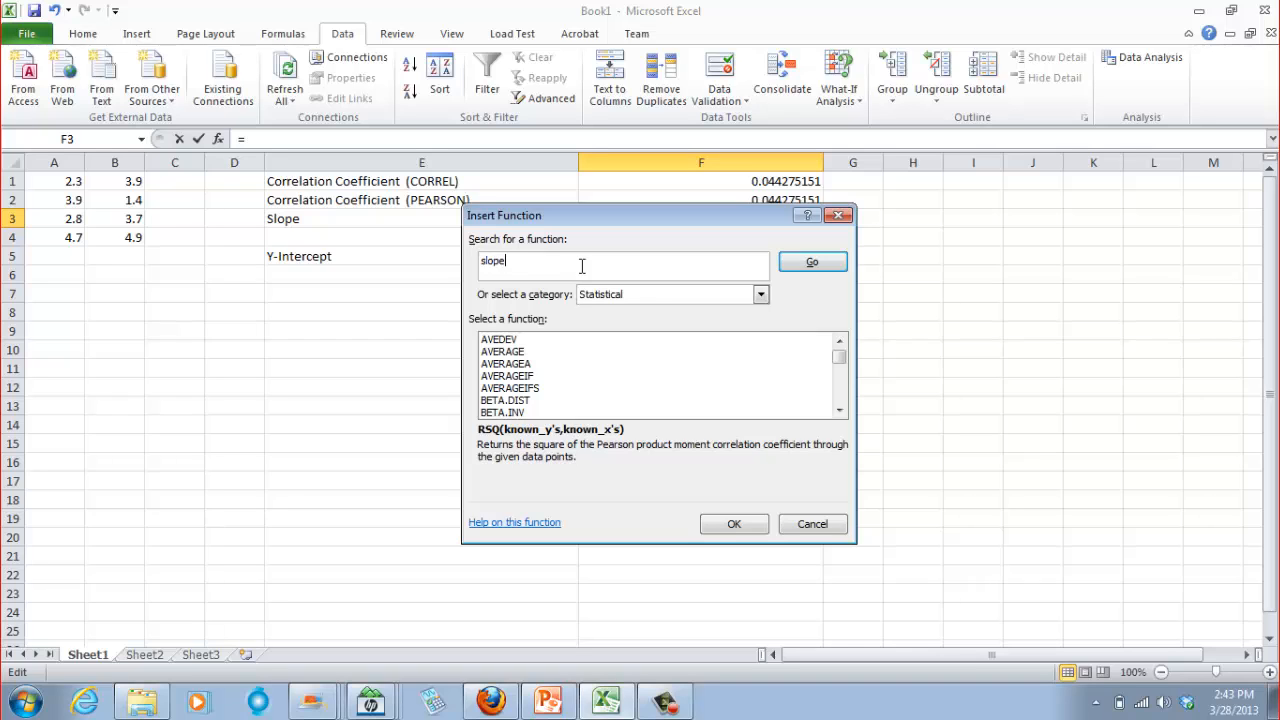
{"action": "left_click", "coordinate": [812, 266]}
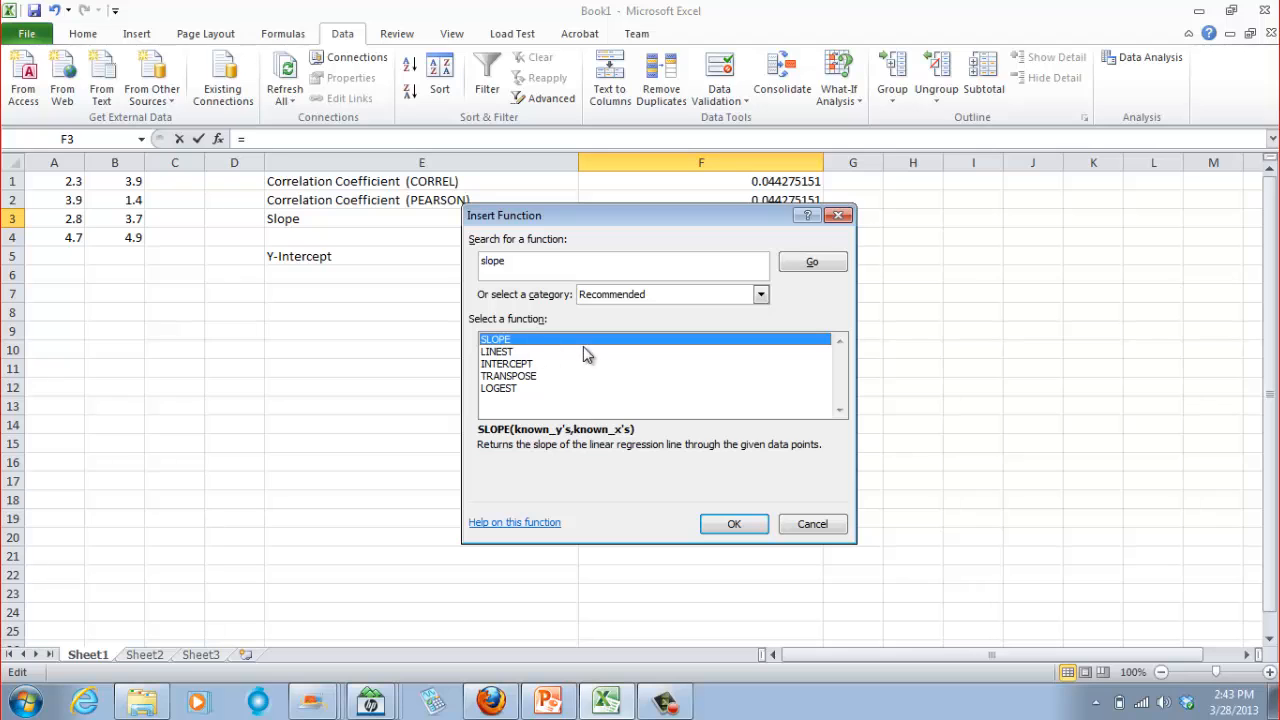
{"action": "left_click", "coordinate": [740, 526]}
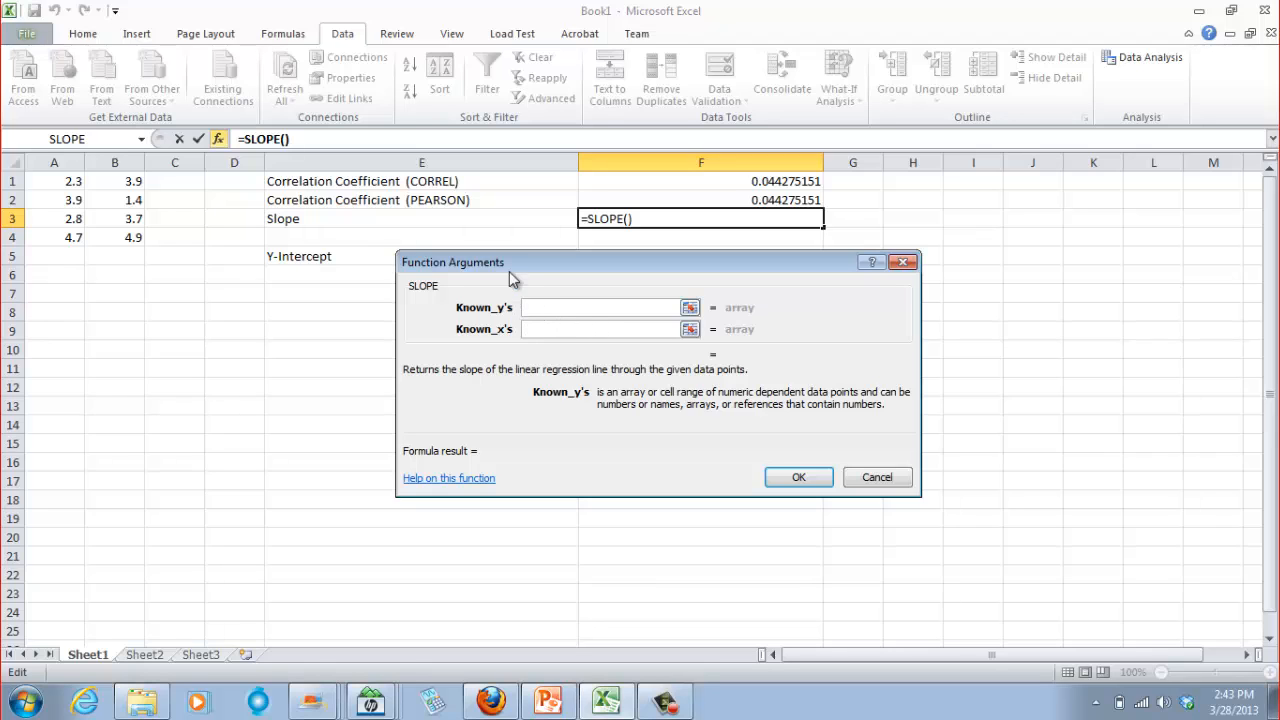
- Set SLOPE's Known_y's to B1:B4 and Known_x's to A1:A4, and enter the formula in F3
{"action": "left_click", "coordinate": [118, 183]}
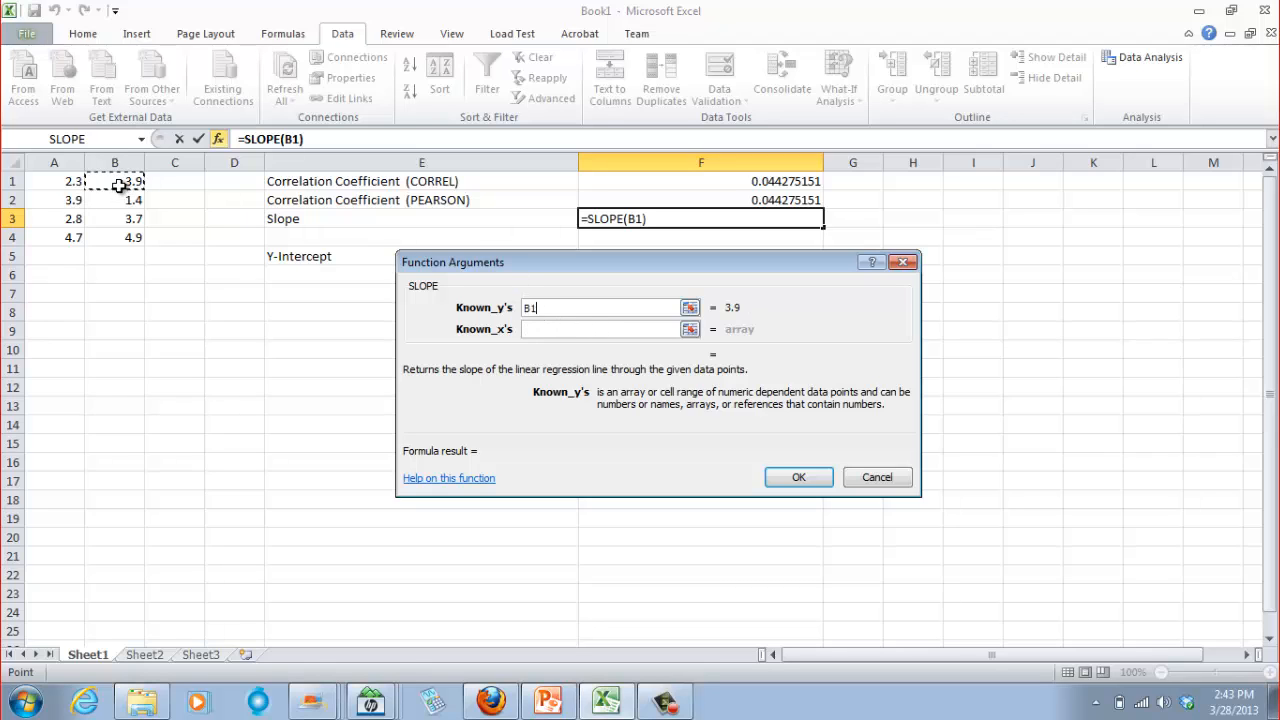
{"action": "left_click_drag", "start_coordinate": [118, 187], "coordinate": [120, 241]}
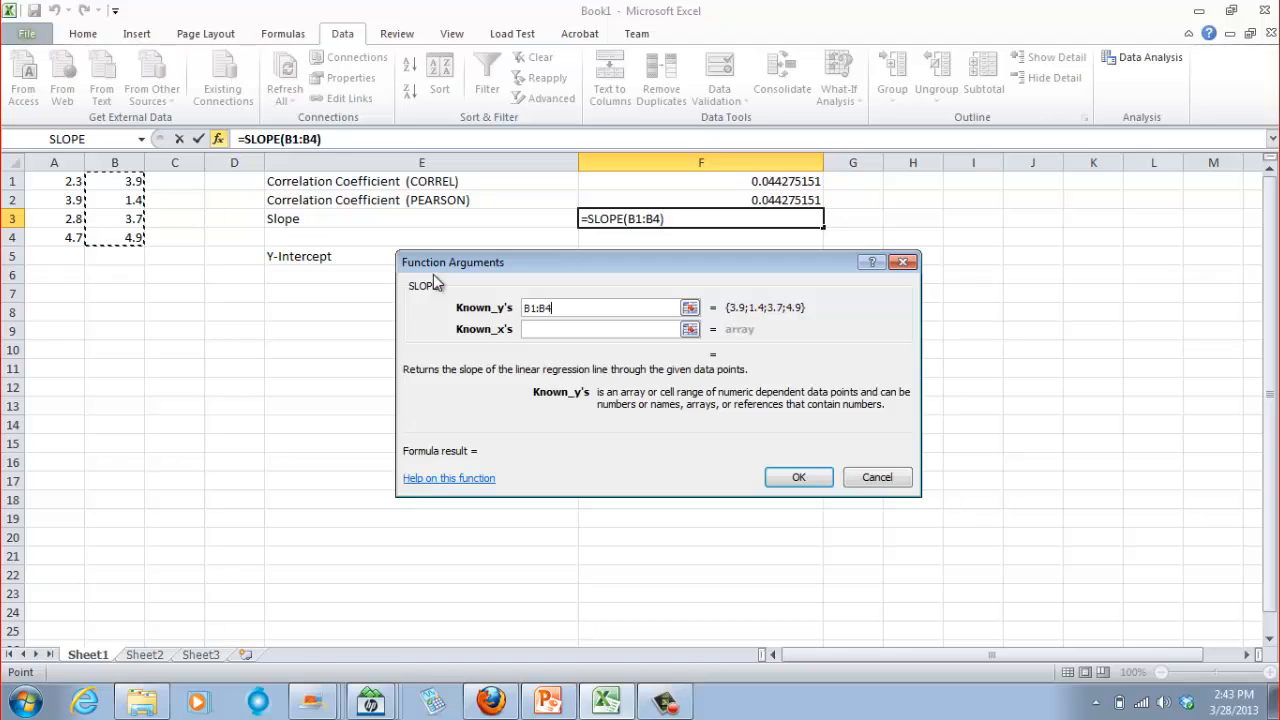
{"action": "left_click", "coordinate": [542, 330]}
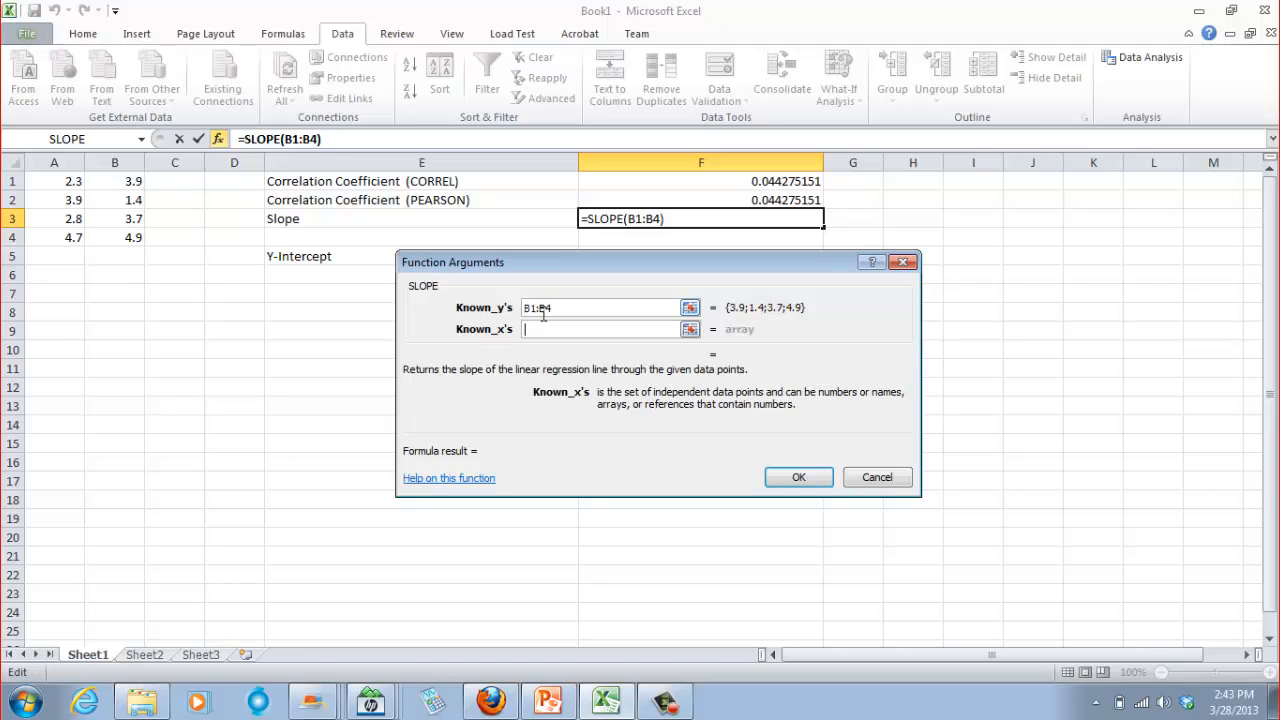
{"action": "left_click", "coordinate": [76, 179]}
{"action": "left_click_drag", "start_coordinate": [58, 183], "coordinate": [53, 235]}
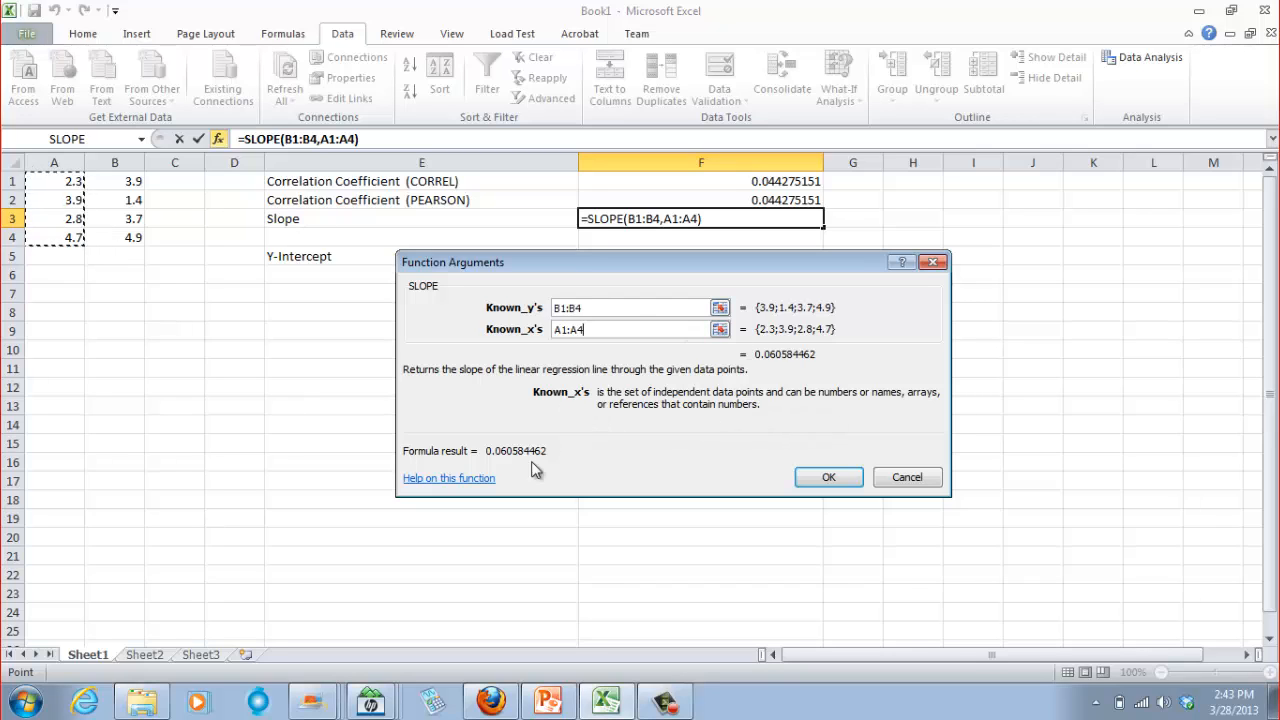
{"action": "left_click", "coordinate": [829, 479]}
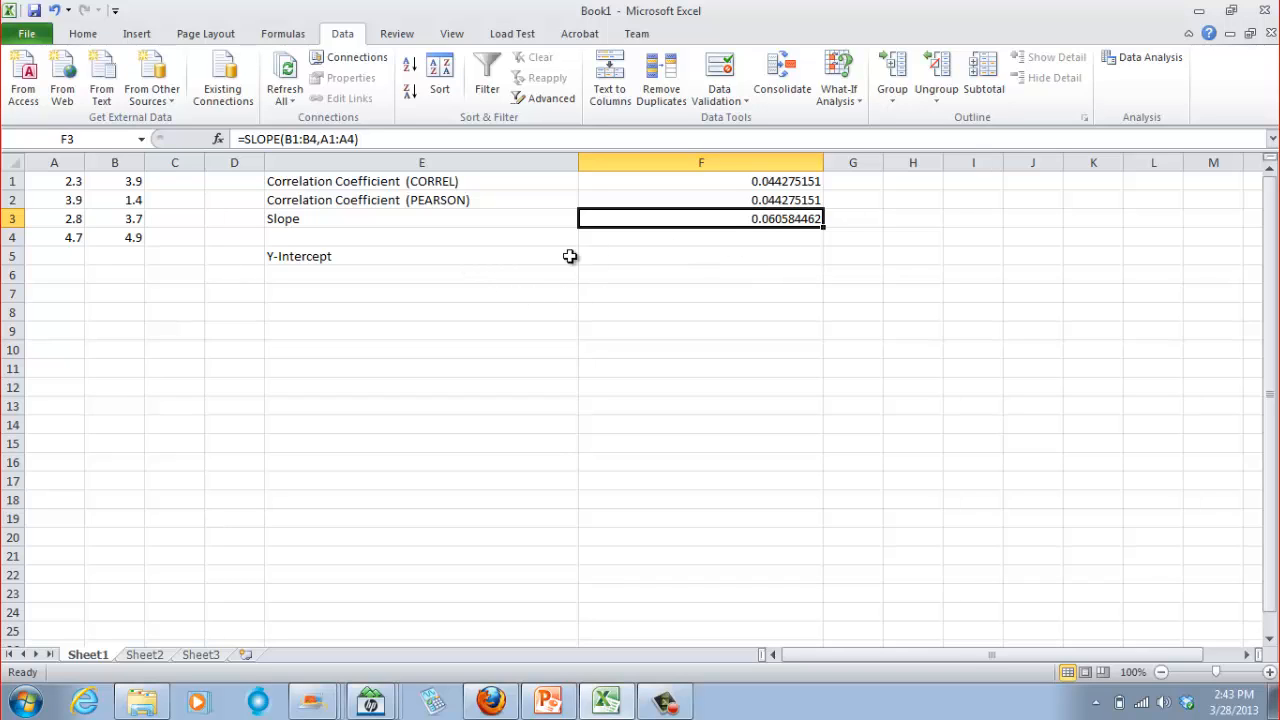
- Extend the label in E3 to "Slope (SLOPE)" and the one in E5 to "Y-Intercept (INTERCEPT)"
{"action": "left_click", "coordinate": [646, 258]}
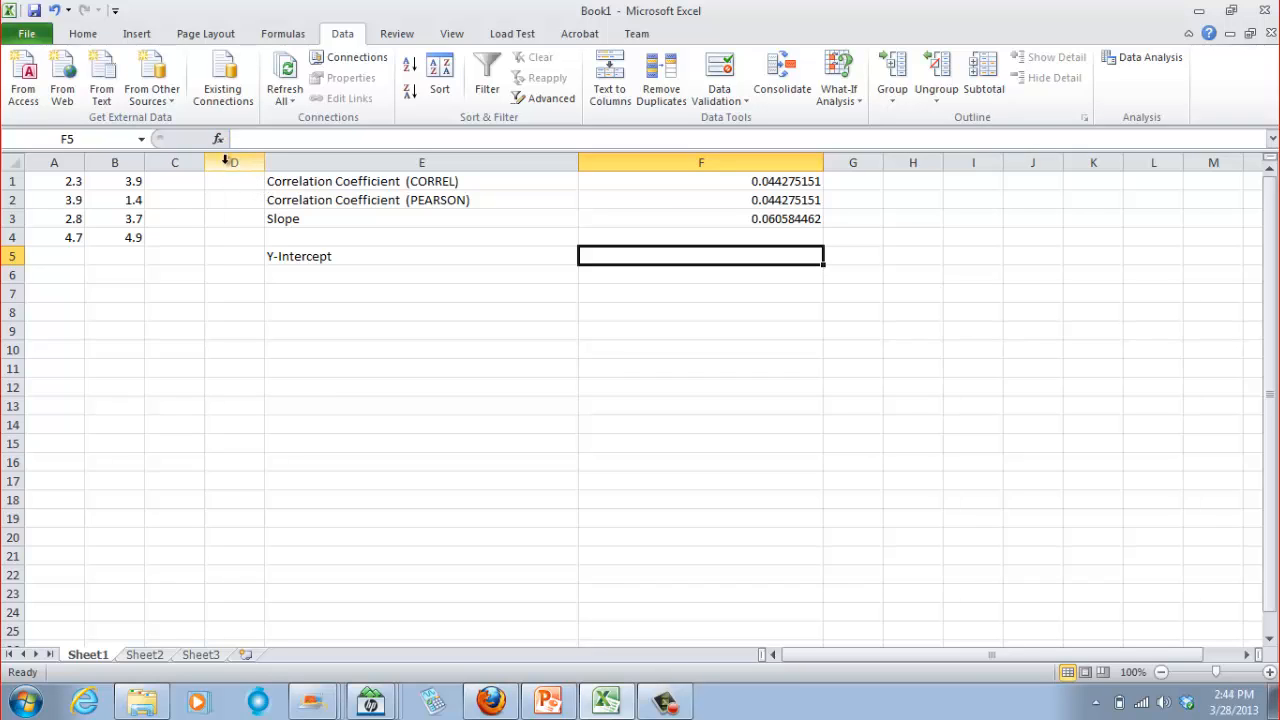
{"action": "left_click", "coordinate": [334, 216]}
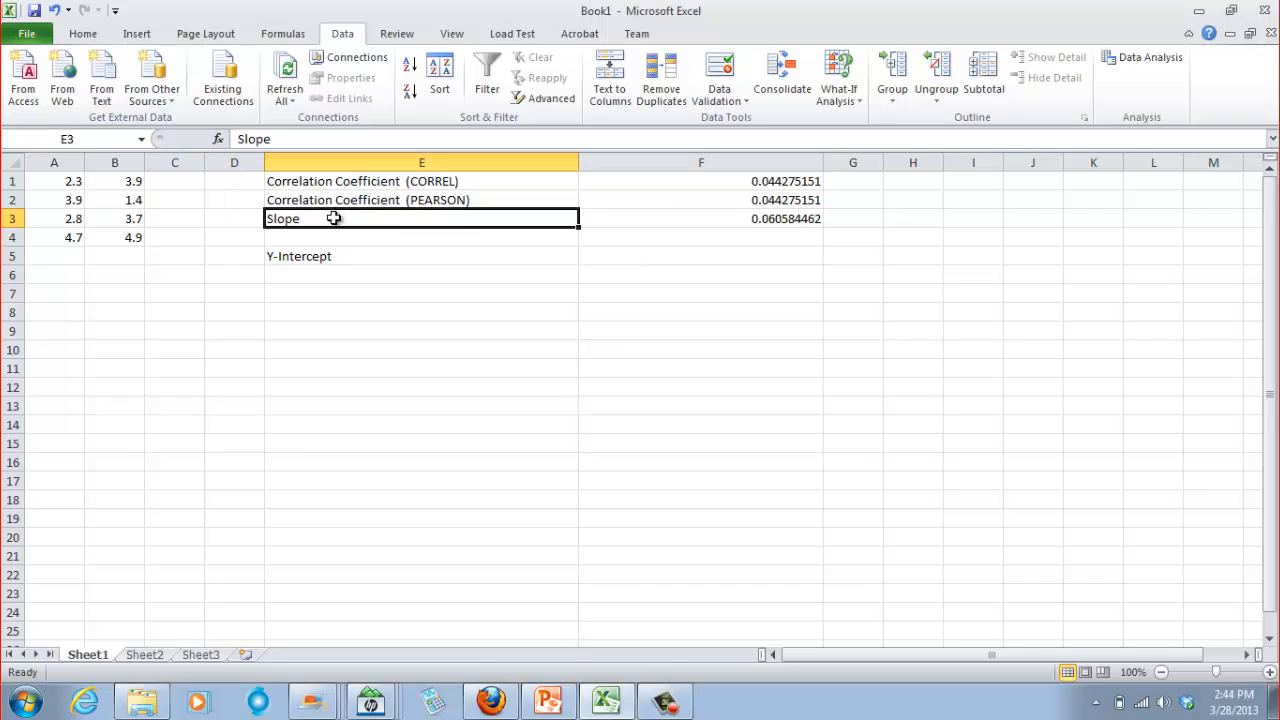
{"action": "double_click", "coordinate": [334, 218]}
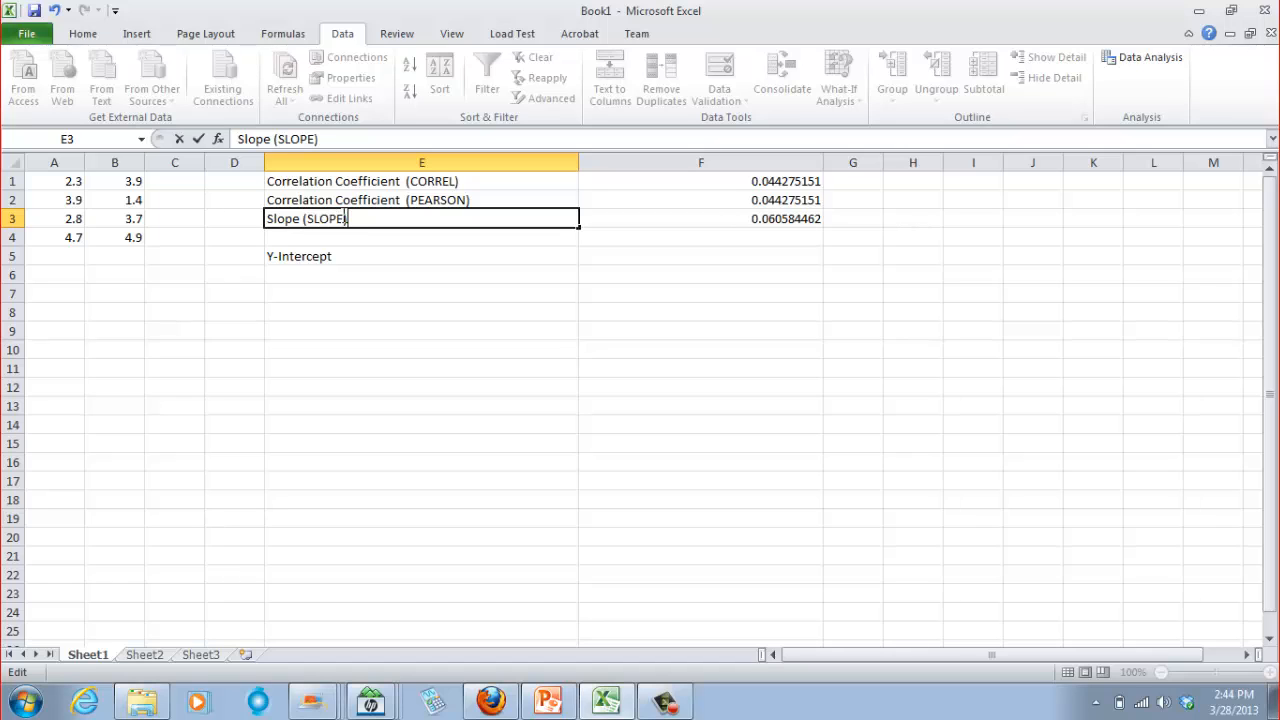
{"action": "left_click", "coordinate": [371, 257]}
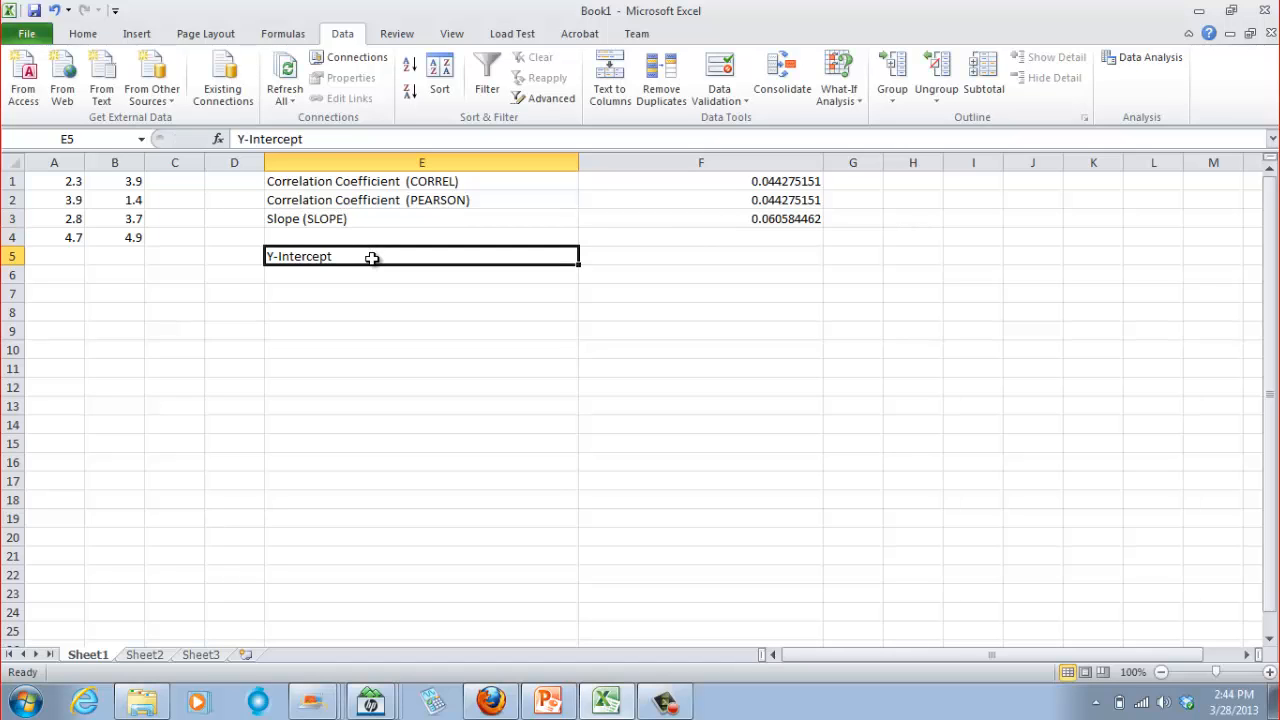
{"action": "double_click", "coordinate": [371, 257]}
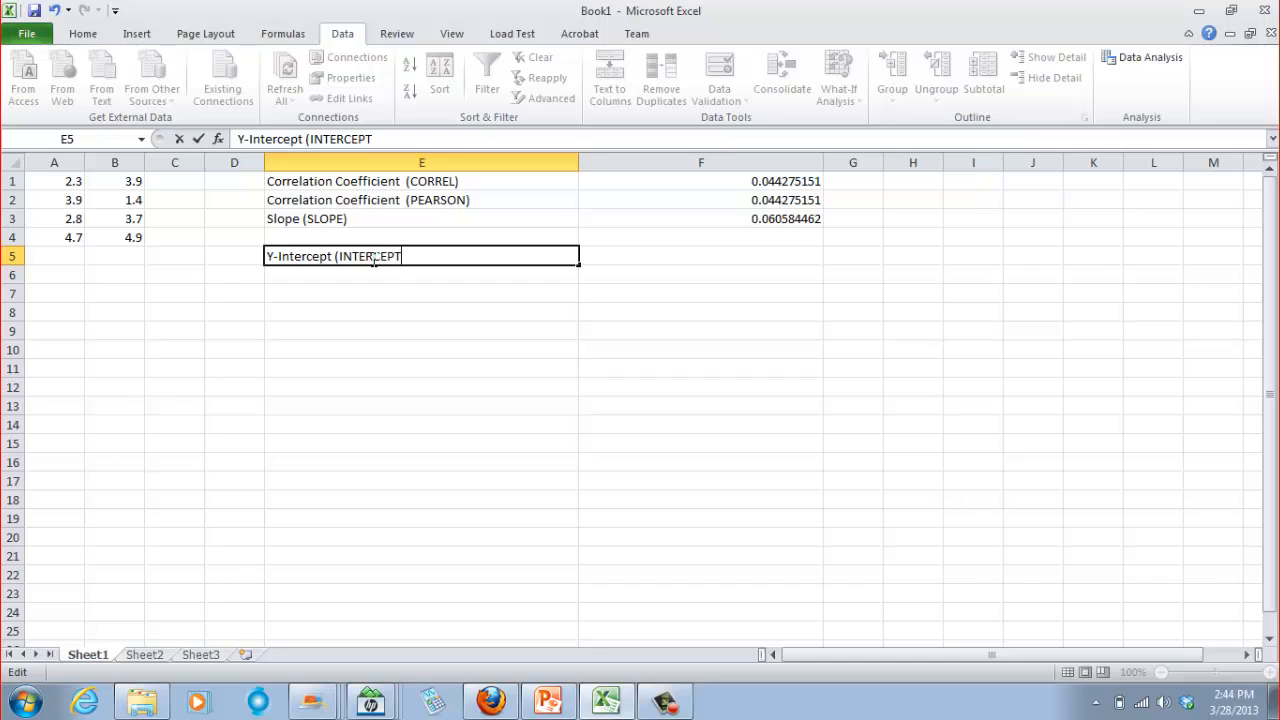
{"action": "type", "text": "(INTERCEPT)"}
- Choose INTERCEPT from the Statistical functions for cell F5
{"action": "left_click", "coordinate": [765, 258]}
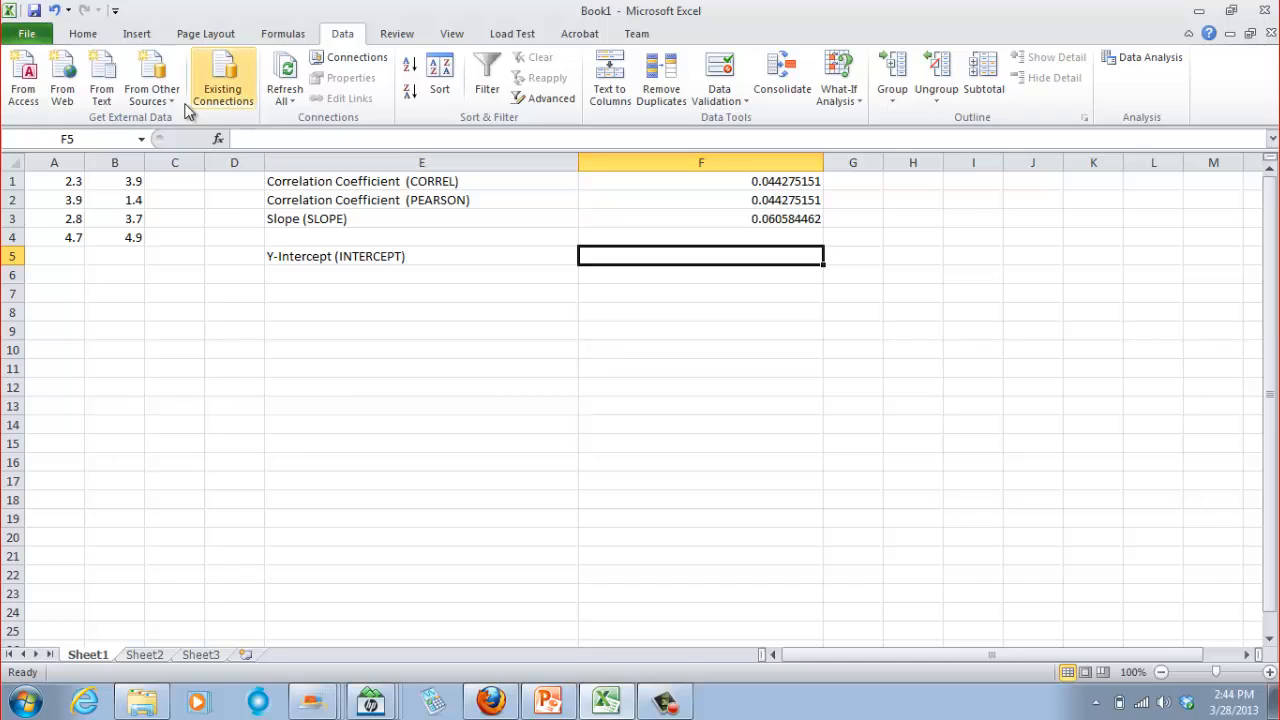
{"action": "left_click", "coordinate": [218, 139]}
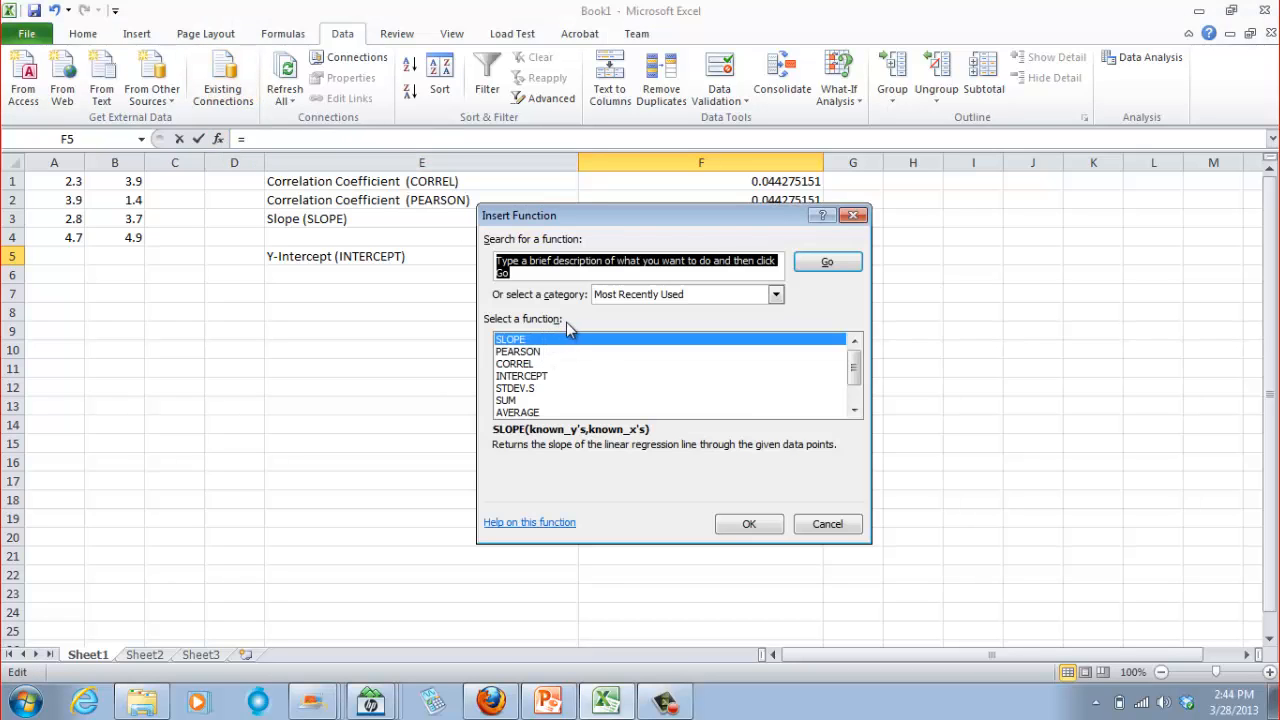
{"action": "left_click", "coordinate": [775, 295]}
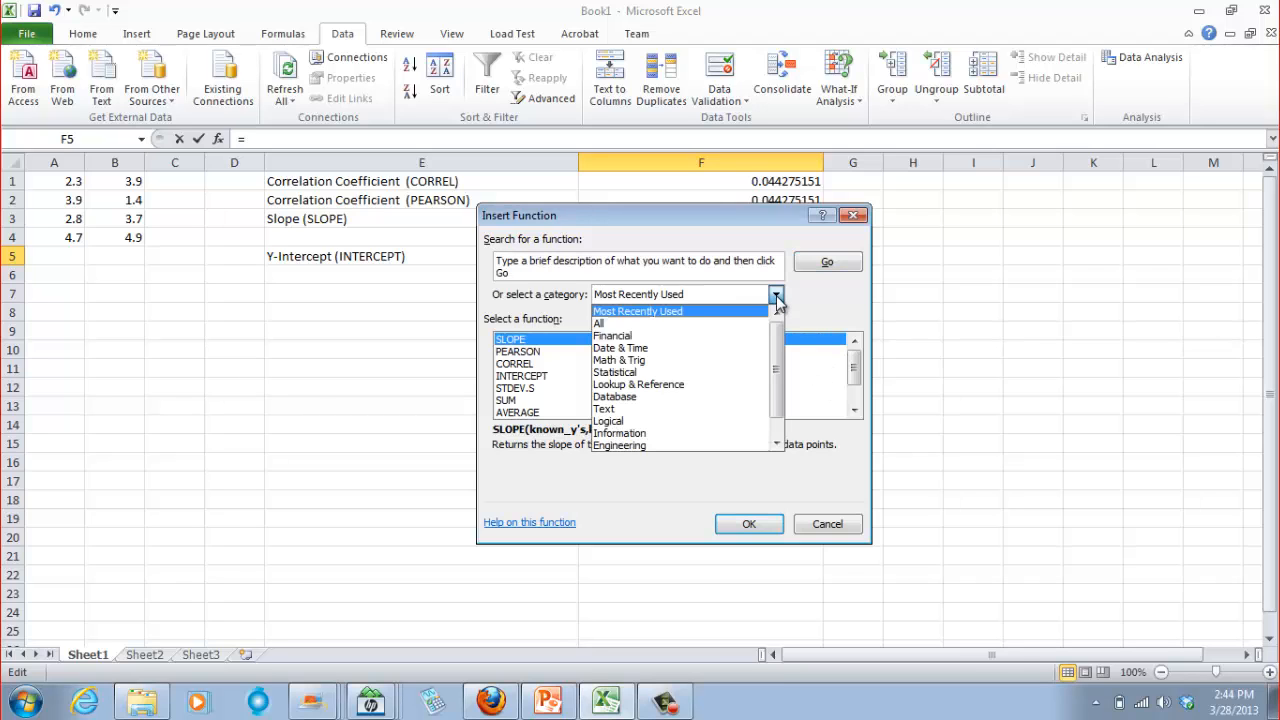
{"action": "left_click", "coordinate": [657, 373]}
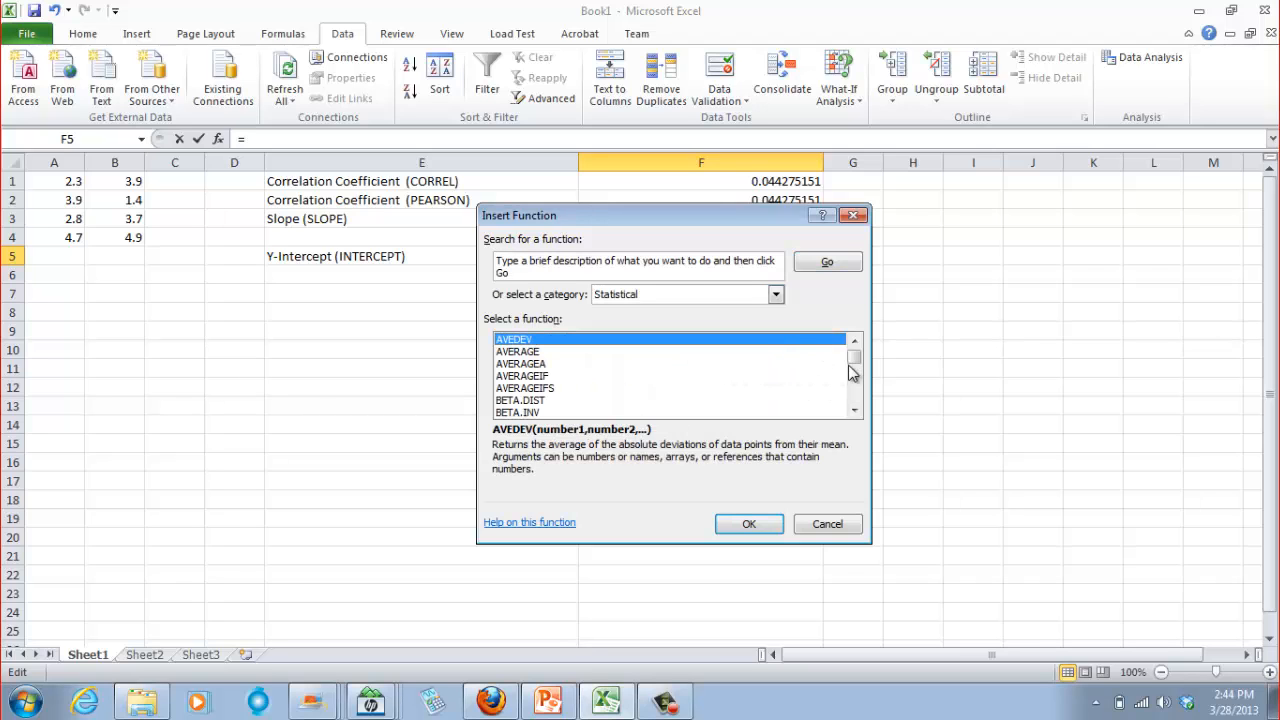
{"action": "left_click", "coordinate": [853, 384]}
{"action": "left_click_drag", "start_coordinate": [853, 384], "coordinate": [853, 372]}
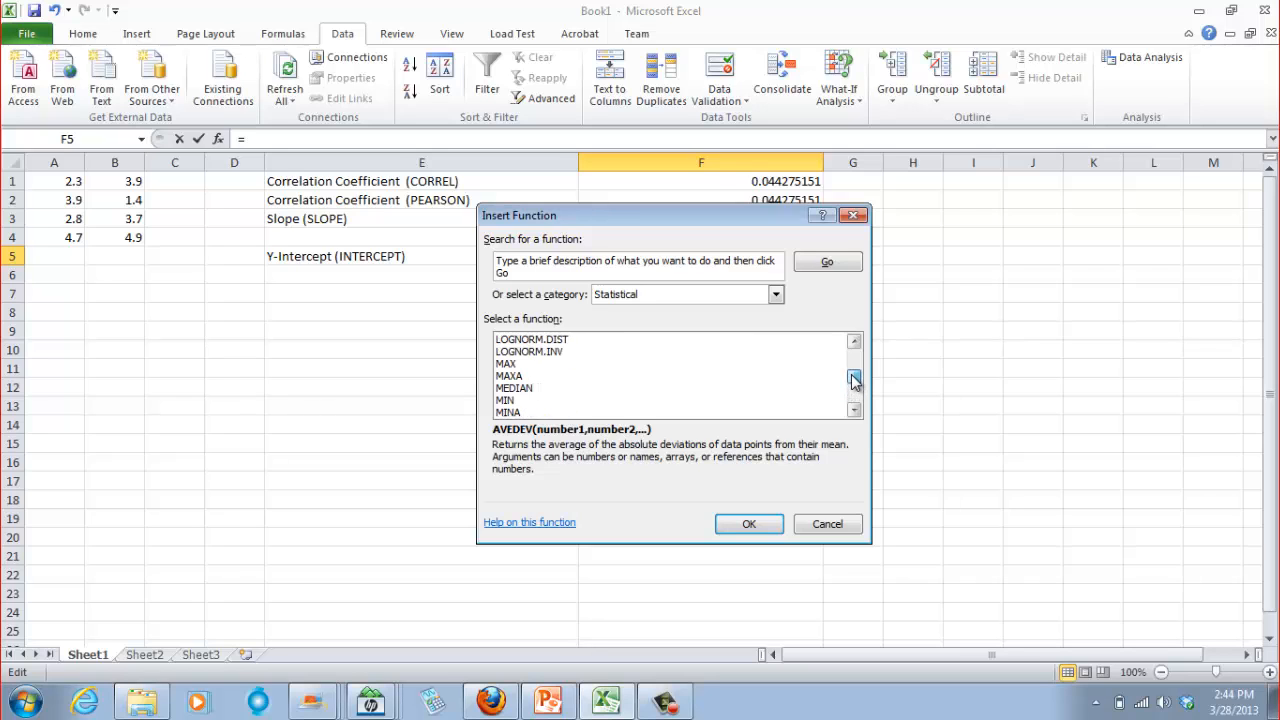
{"action": "left_click", "coordinate": [794, 376]}
{"action": "key", "text": "i"}
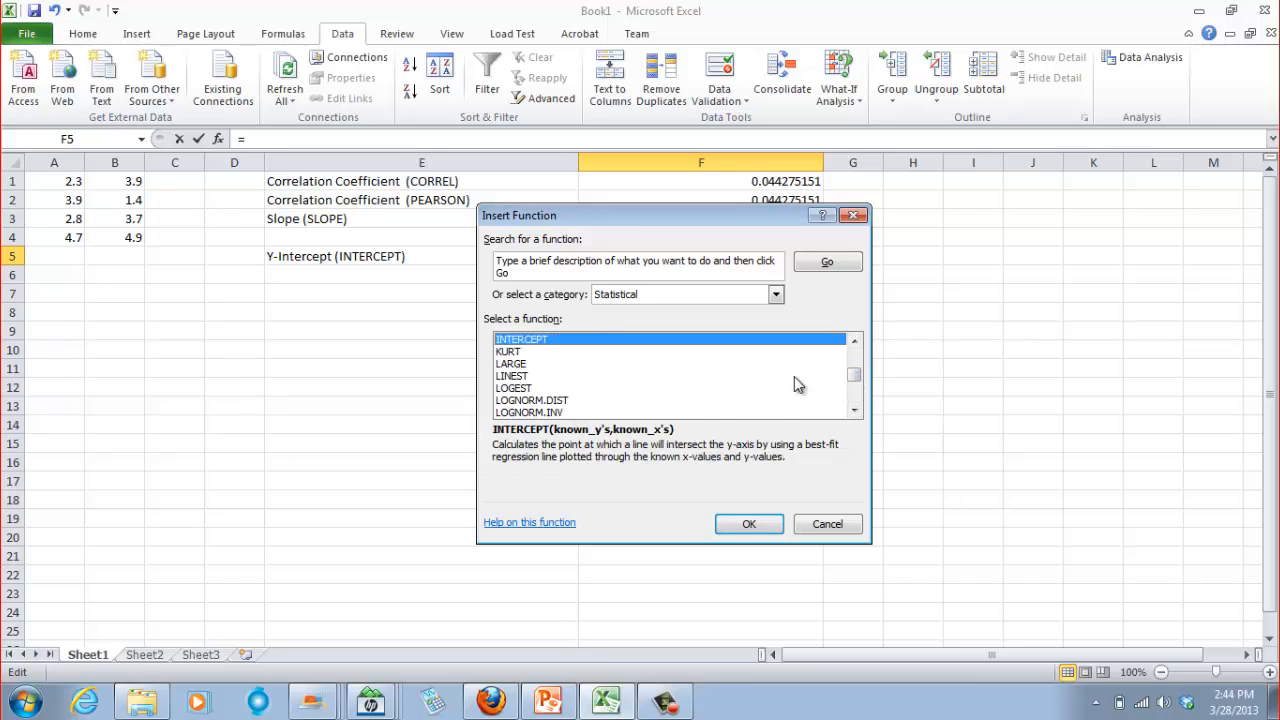
{"action": "left_click", "coordinate": [749, 524]}
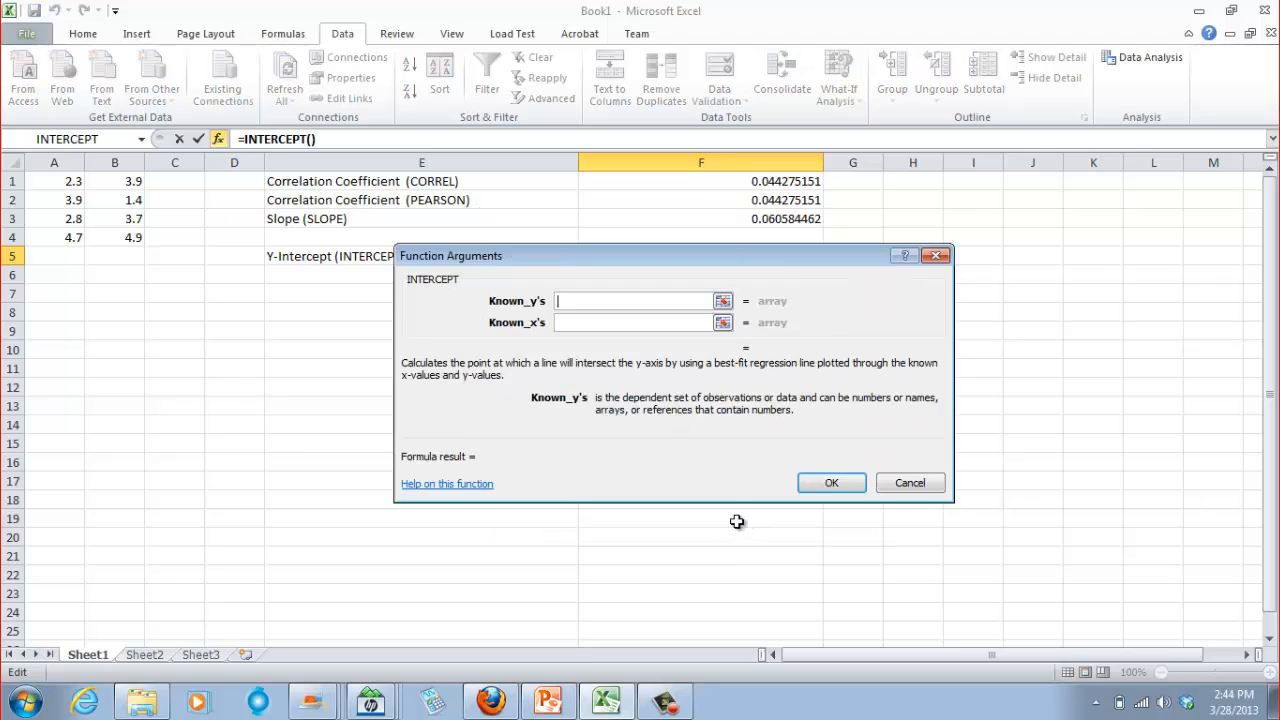
- Set INTERCEPT's Known_y's to B1:B4 and Known_x's to A1:A4, and enter the formula in F5
{"action": "left_click_drag", "start_coordinate": [104, 180], "coordinate": [115, 238]}
{"action": "left_click", "coordinate": [572, 324]}
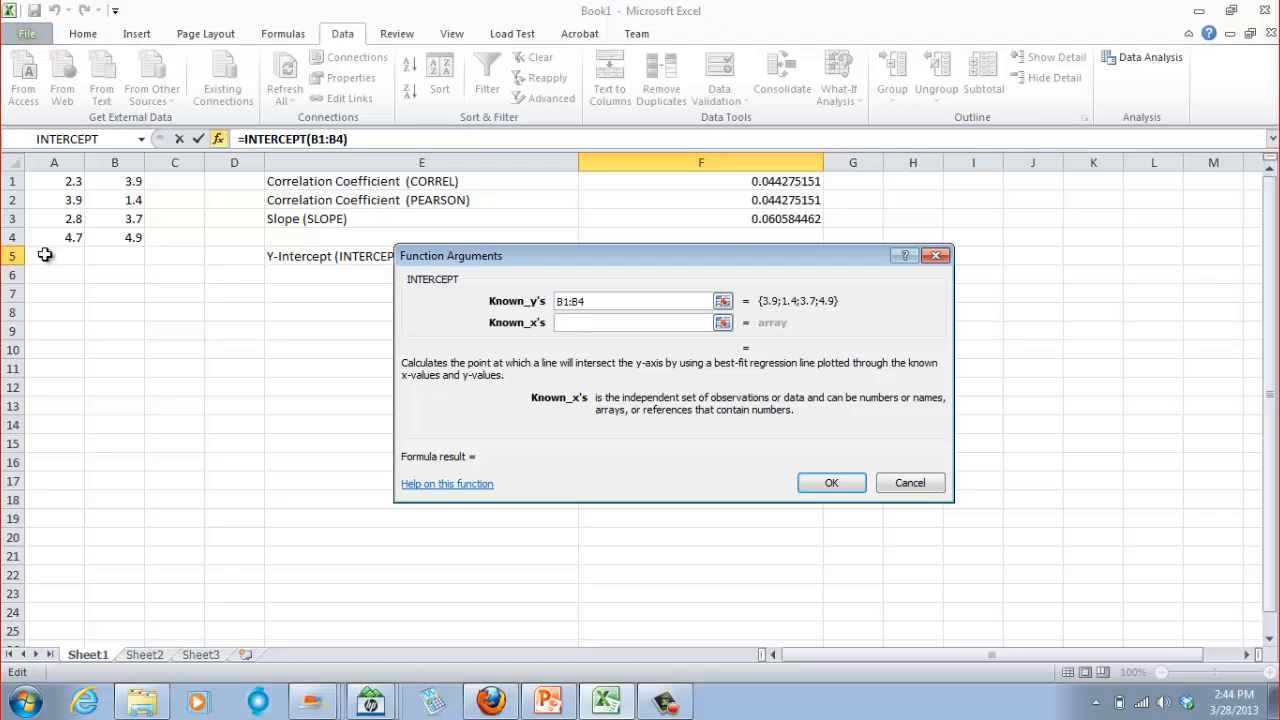
{"action": "left_click_drag", "start_coordinate": [45, 180], "coordinate": [44, 237]}
{"action": "left_click", "coordinate": [831, 484]}
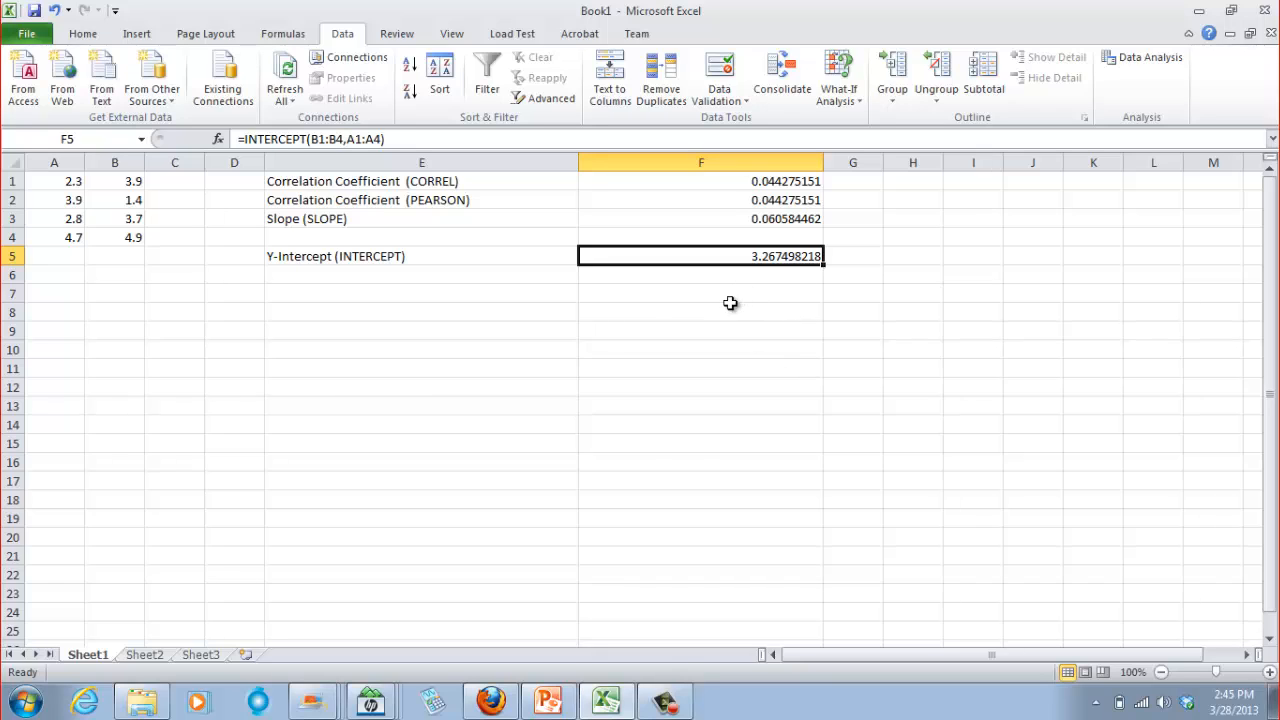
- Enter "y =" in cell E9 as the start of the regression equation
{"action": "left_click", "coordinate": [320, 330]}
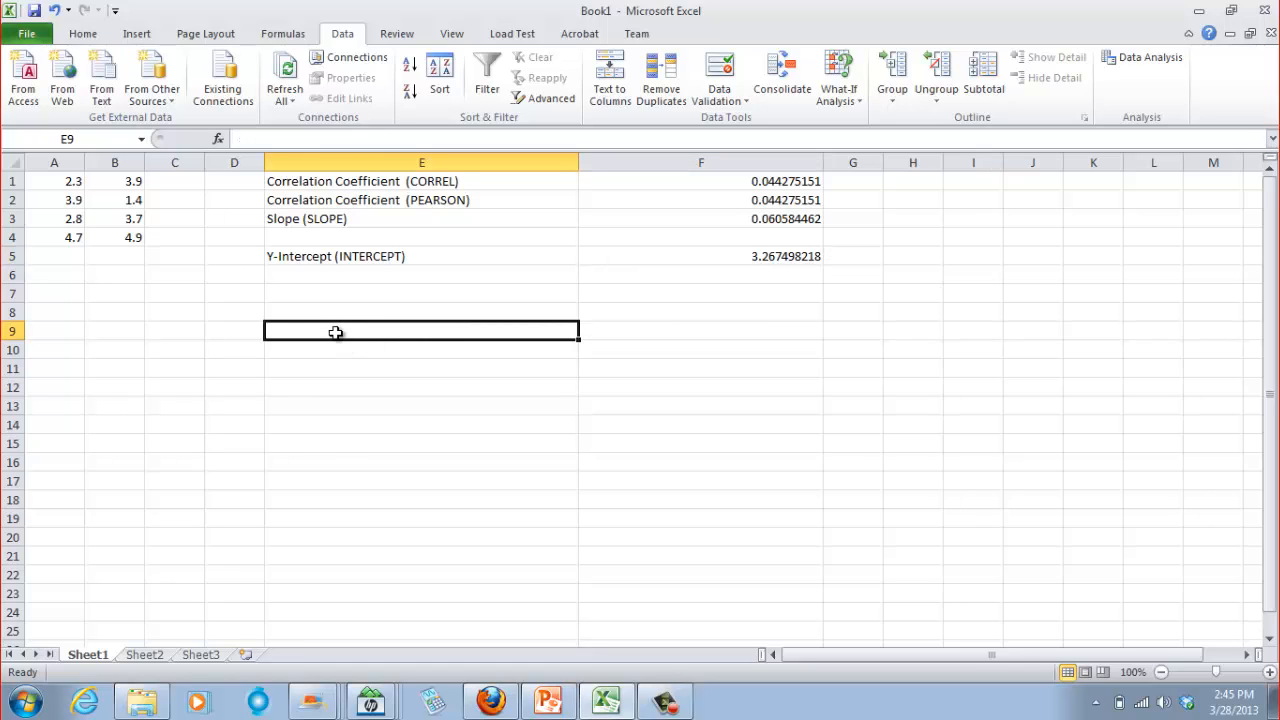
{"action": "double_click", "coordinate": [336, 333]}
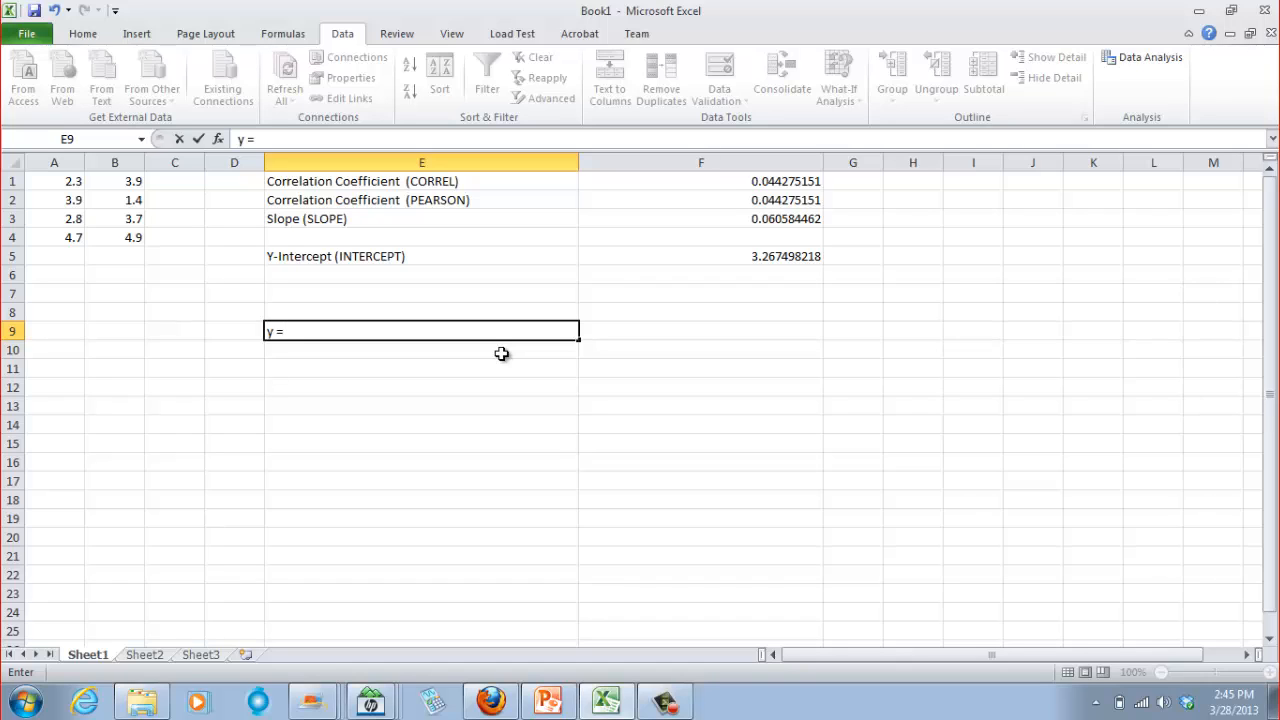
{"action": "type", "text": "y ="}
{"action": "left_click", "coordinate": [720, 220]}
{"action": "right_click", "coordinate": [720, 221]}
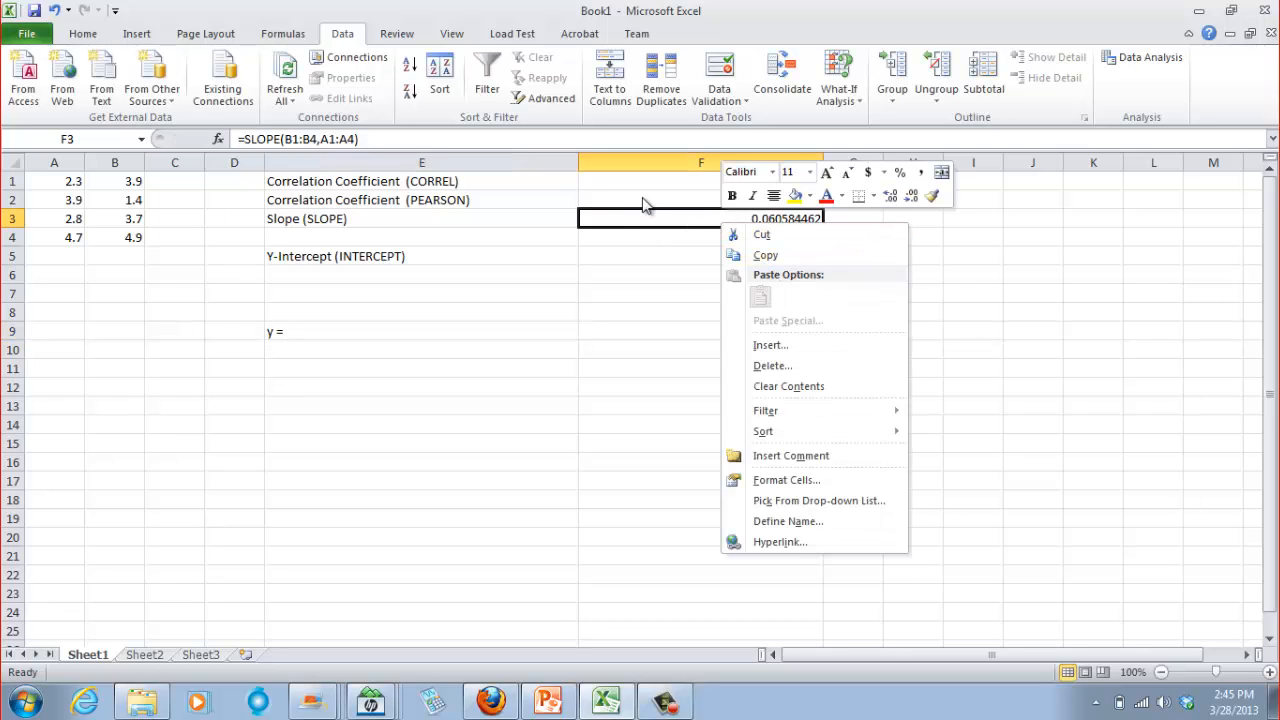
{"action": "key", "text": "Escape"}
{"action": "left_click", "coordinate": [339, 336]}
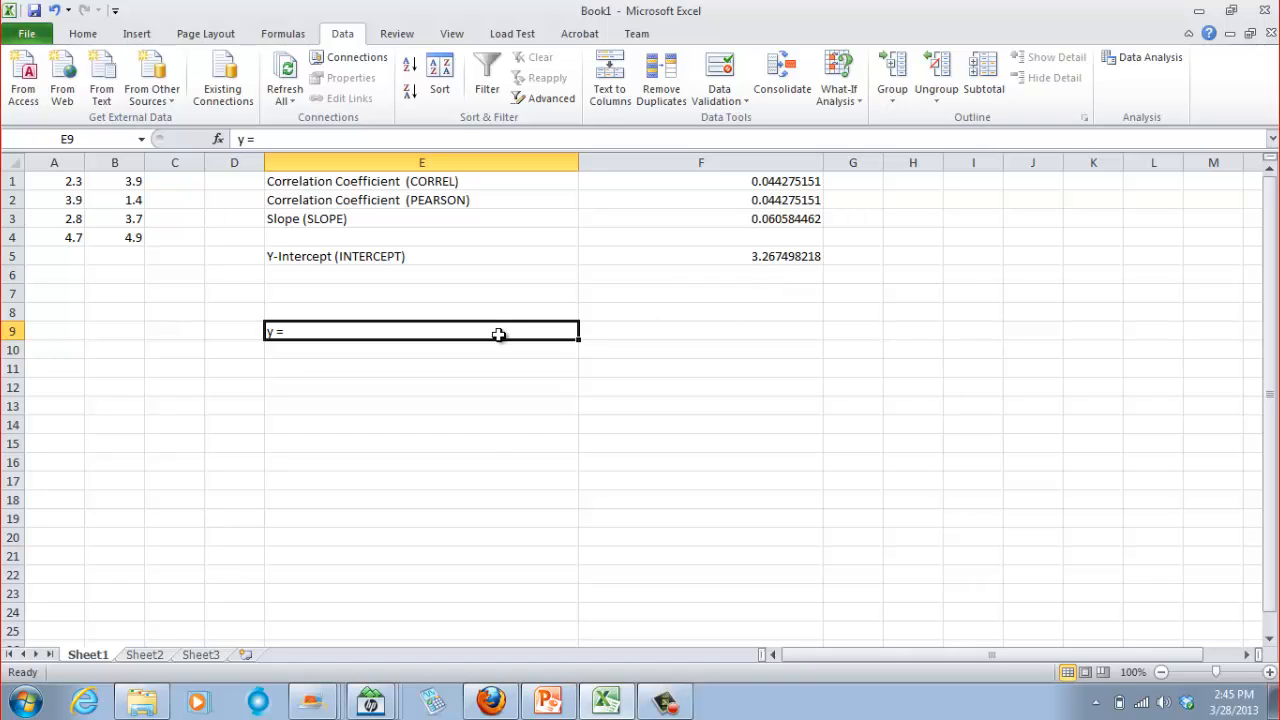
{"action": "double_click", "coordinate": [432, 332]}
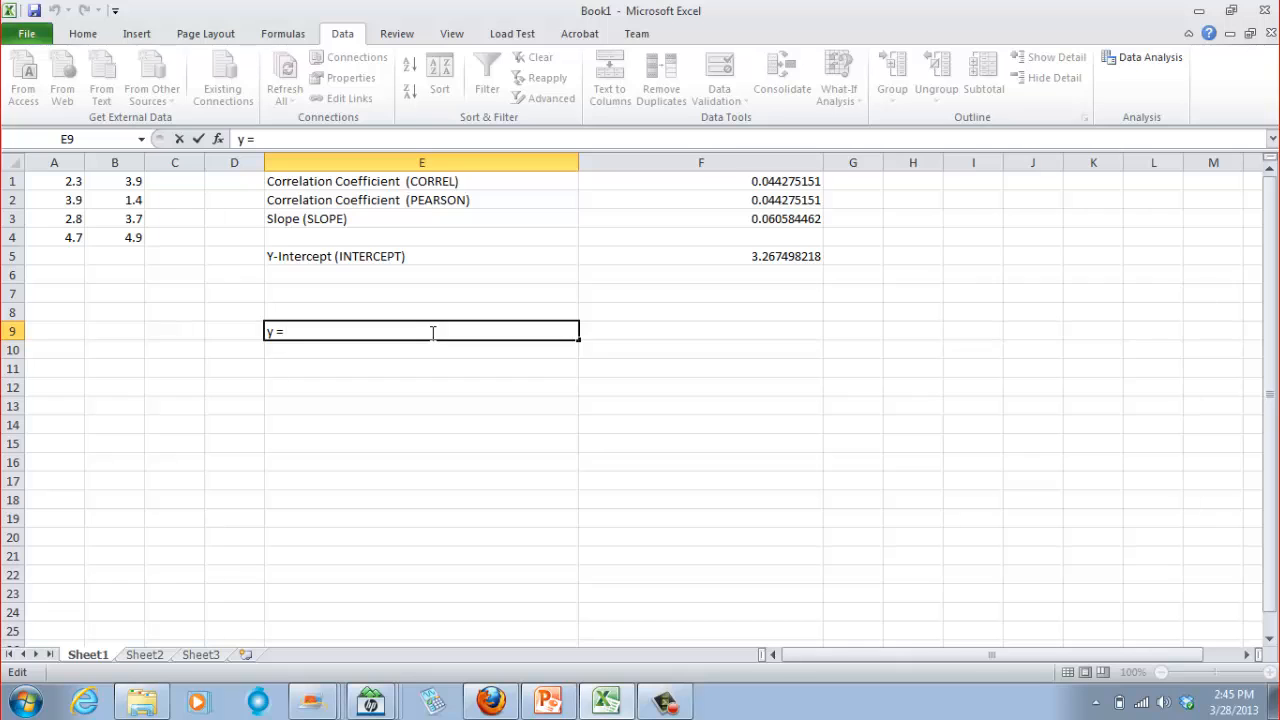
{"action": "double_click", "coordinate": [702, 221]}
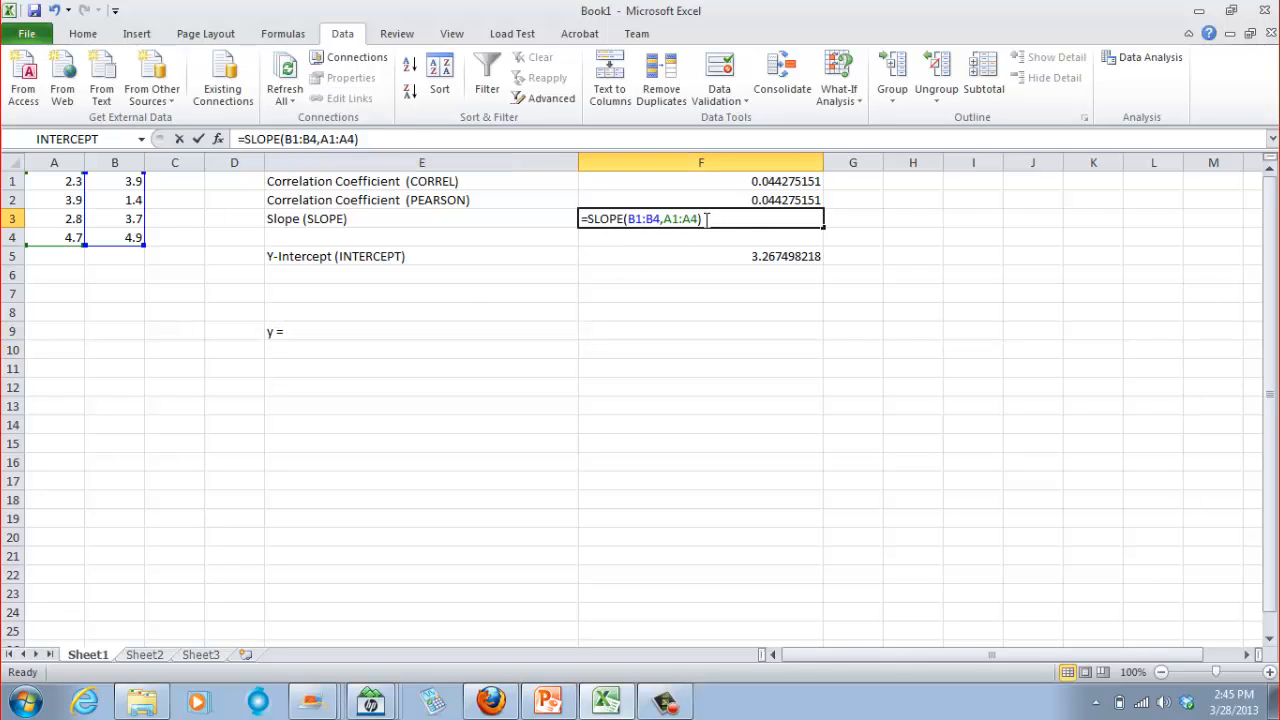
{"action": "key", "text": "Return"}
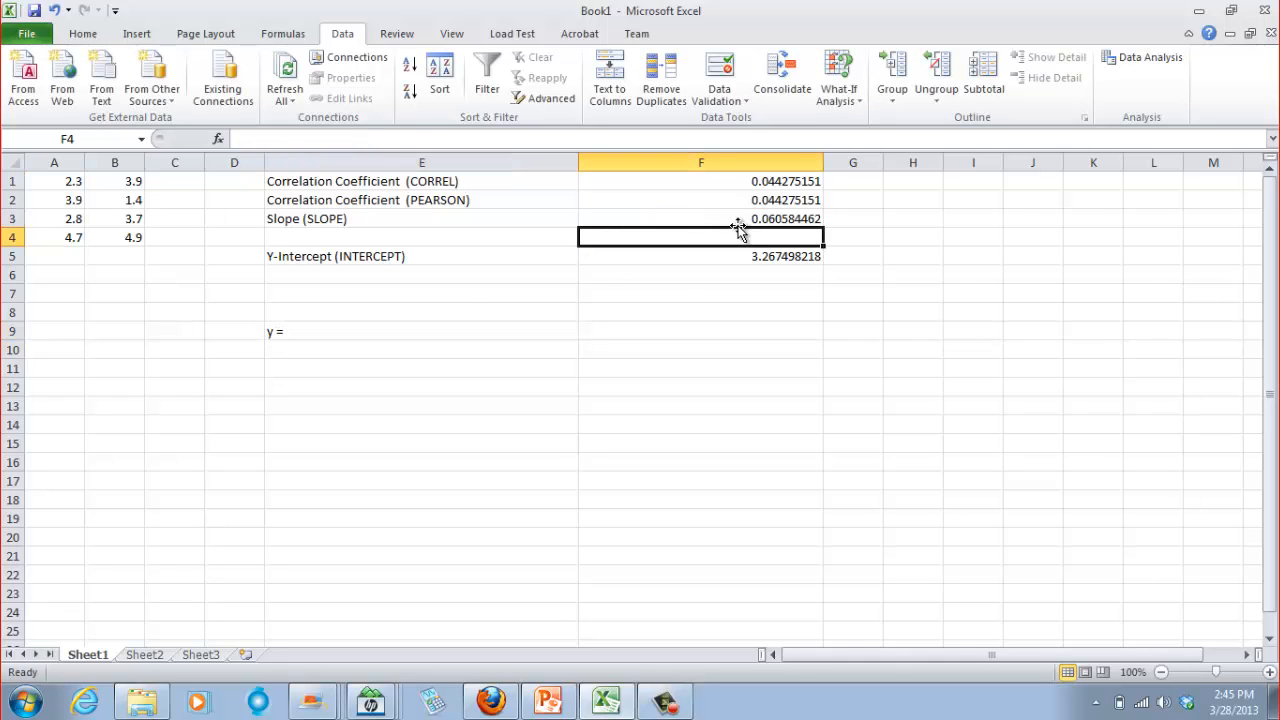
- Try to paste a copy of the slope from F3 after "y =" in E9, and clear E9
{"action": "left_click", "coordinate": [737, 215]}
{"action": "right_click", "coordinate": [738, 216]}
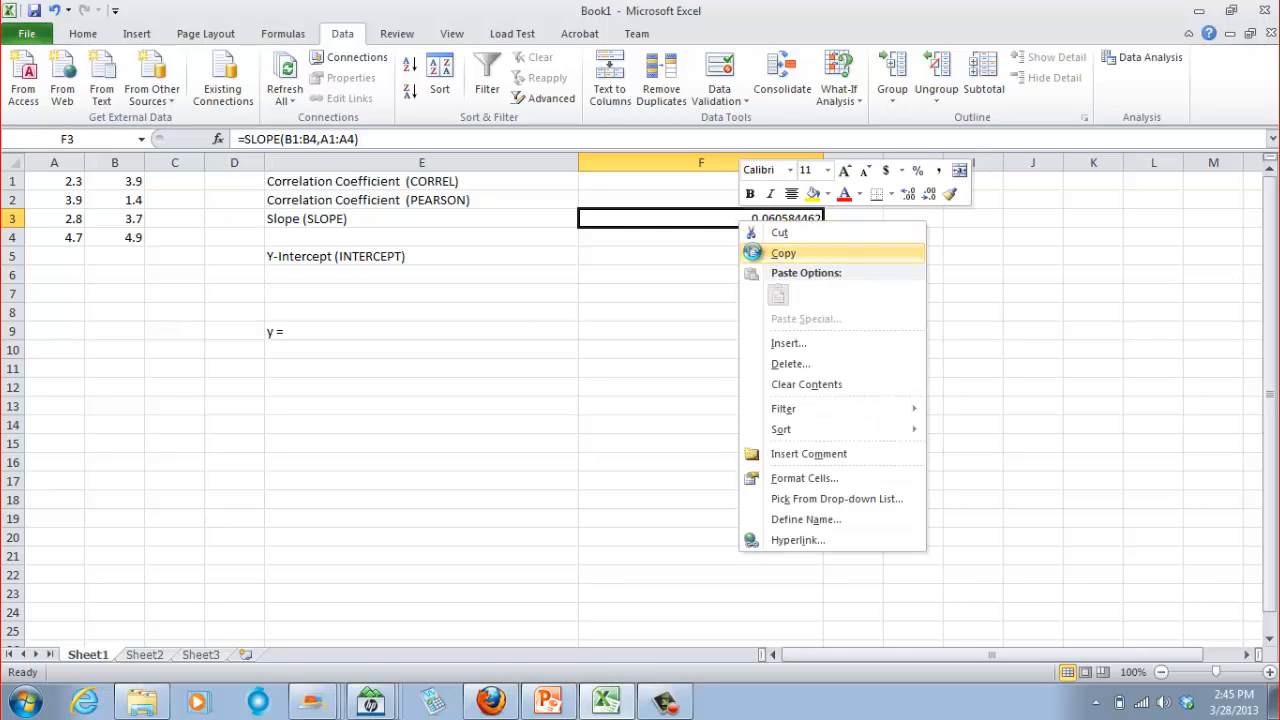
{"action": "left_click", "coordinate": [770, 251]}
{"action": "left_click", "coordinate": [423, 331]}
{"action": "double_click", "coordinate": [426, 331]}
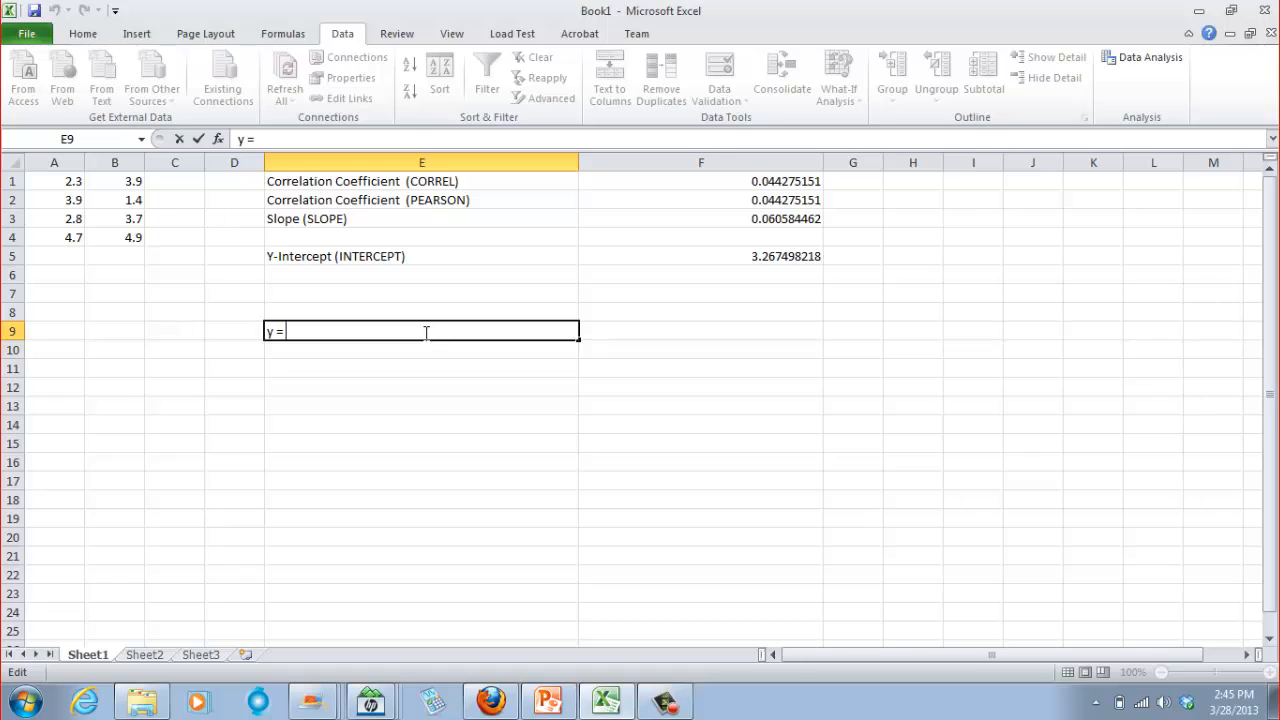
{"action": "right_click", "coordinate": [429, 334]}
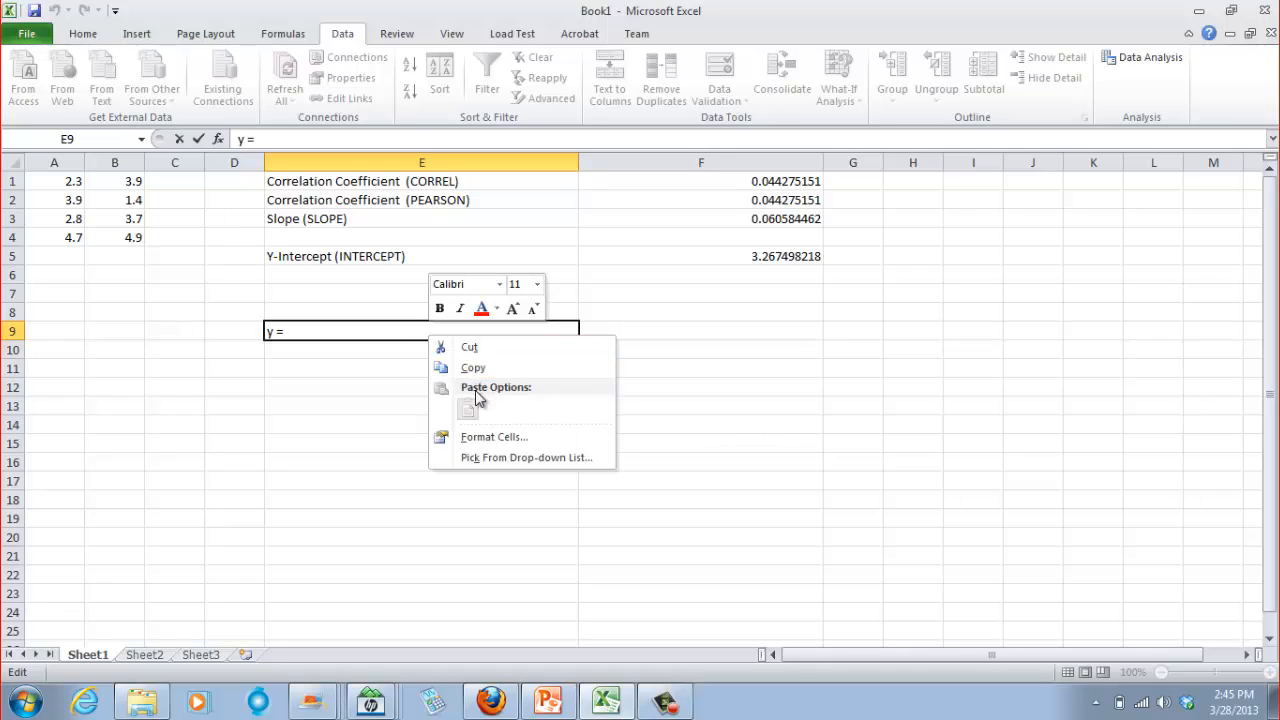
{"action": "left_click", "coordinate": [374, 343]}
{"action": "left_click", "coordinate": [354, 351]}
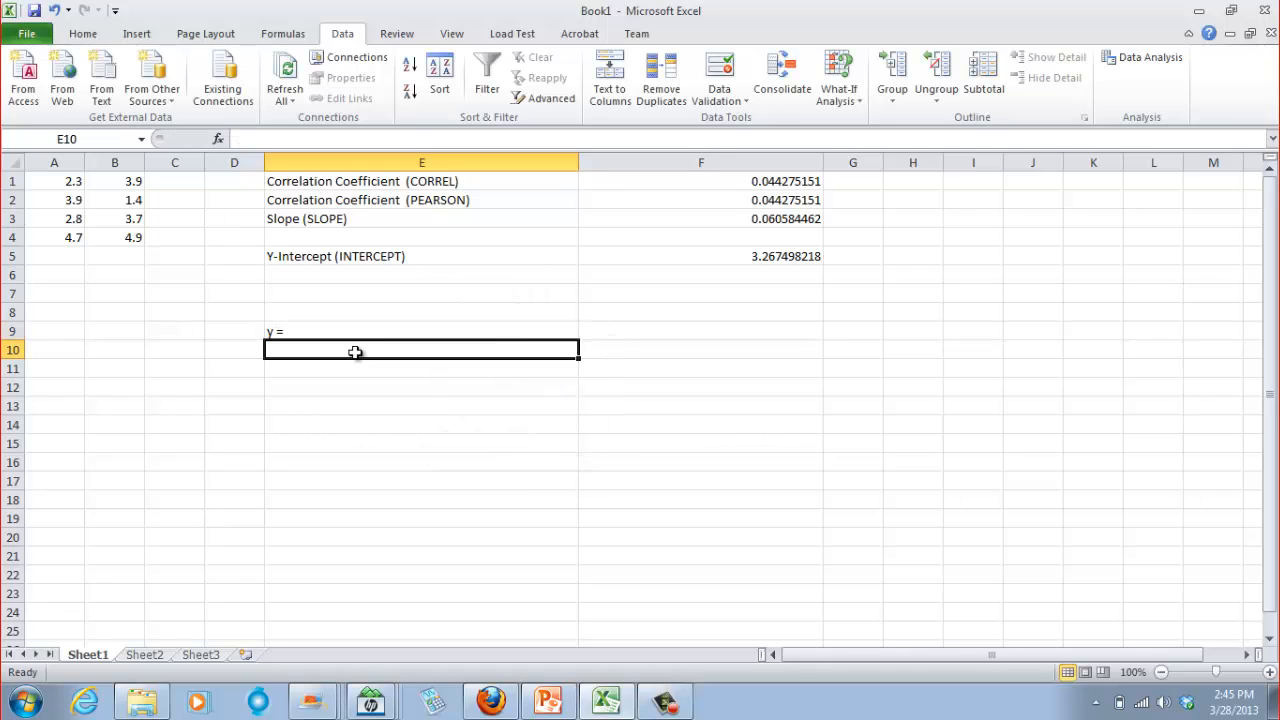
{"action": "left_click", "coordinate": [357, 331]}
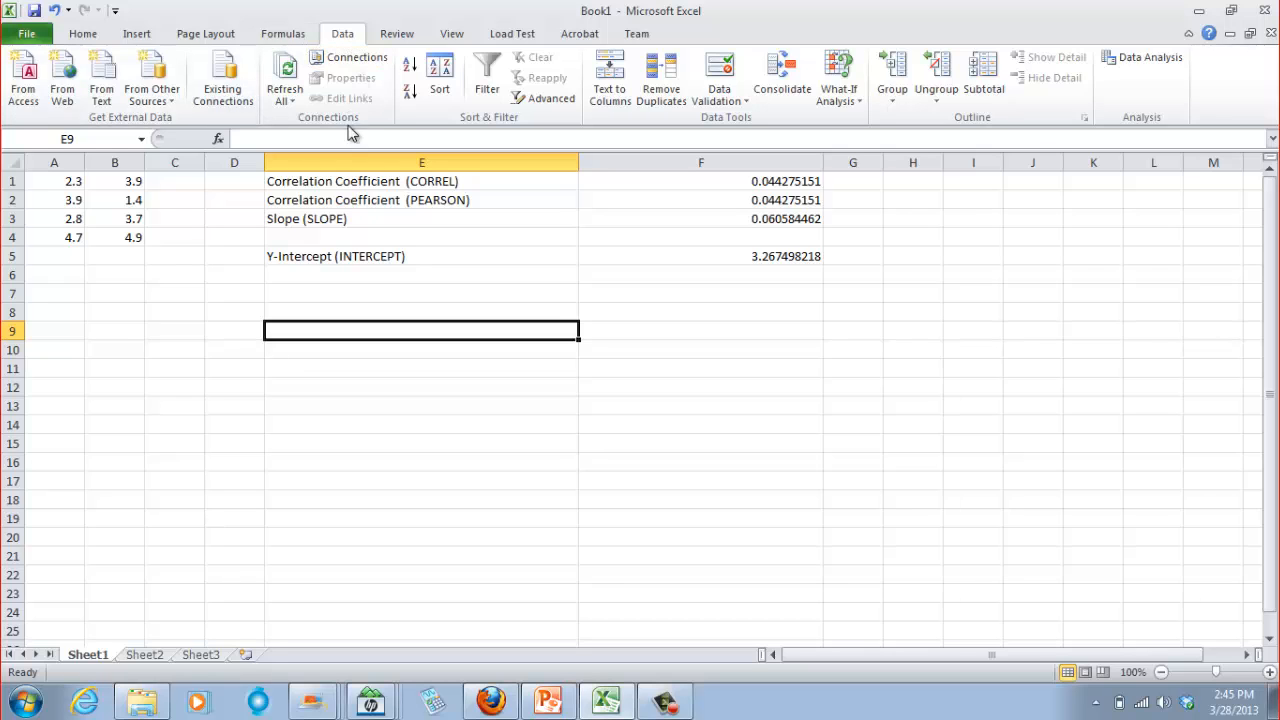
- Try inserting a markers-only X Y (Scatter) chart without selecting any data, and delete that chart
{"action": "left_click", "coordinate": [134, 36]}
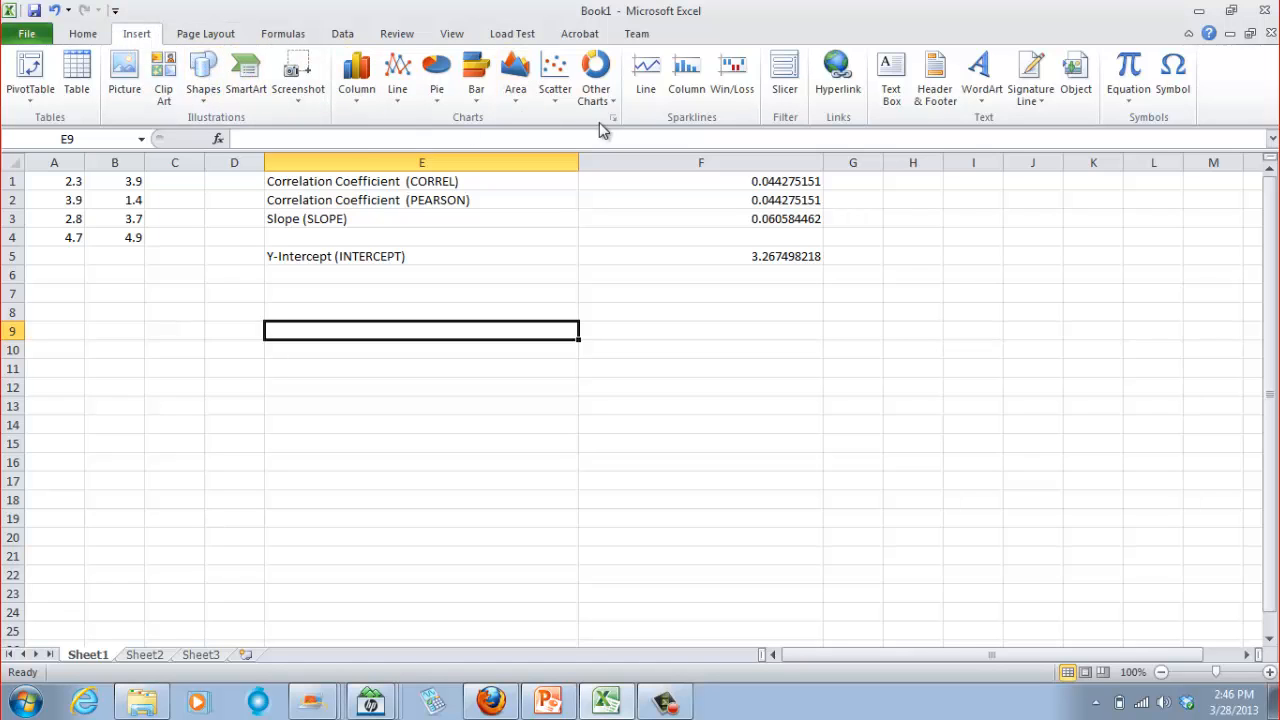
{"action": "left_click", "coordinate": [558, 90]}
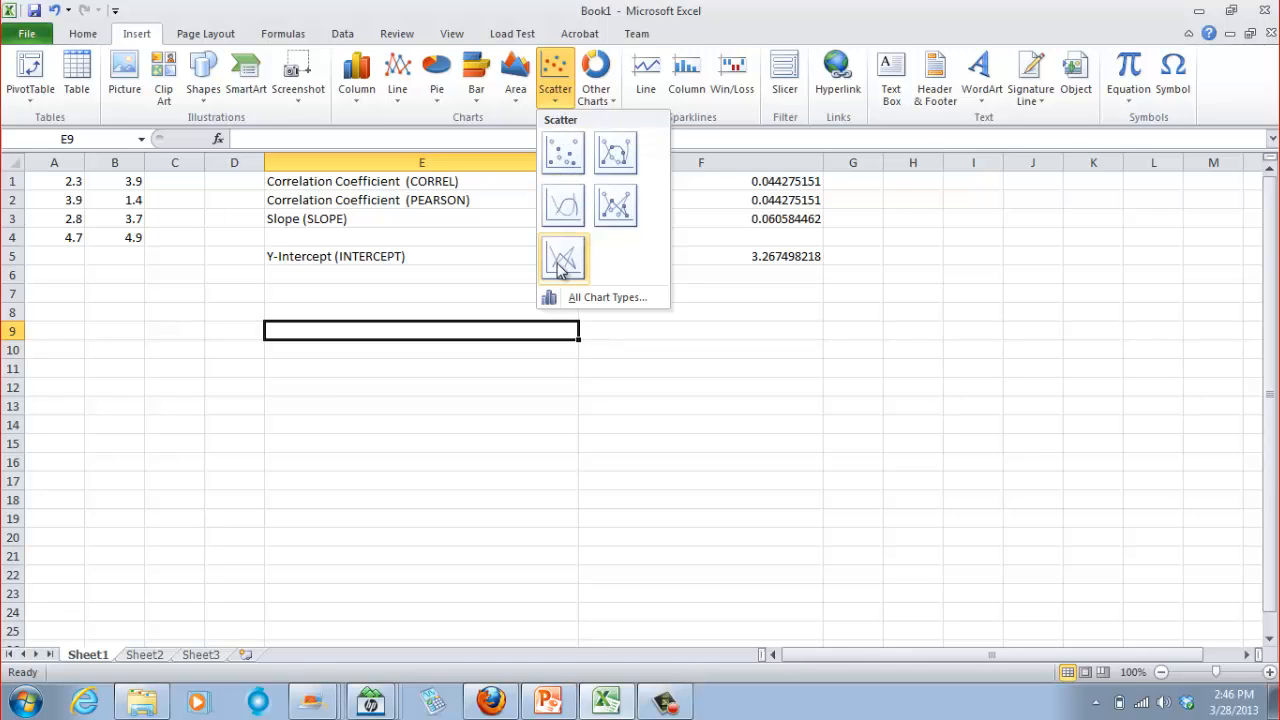
{"action": "left_click", "coordinate": [600, 297]}
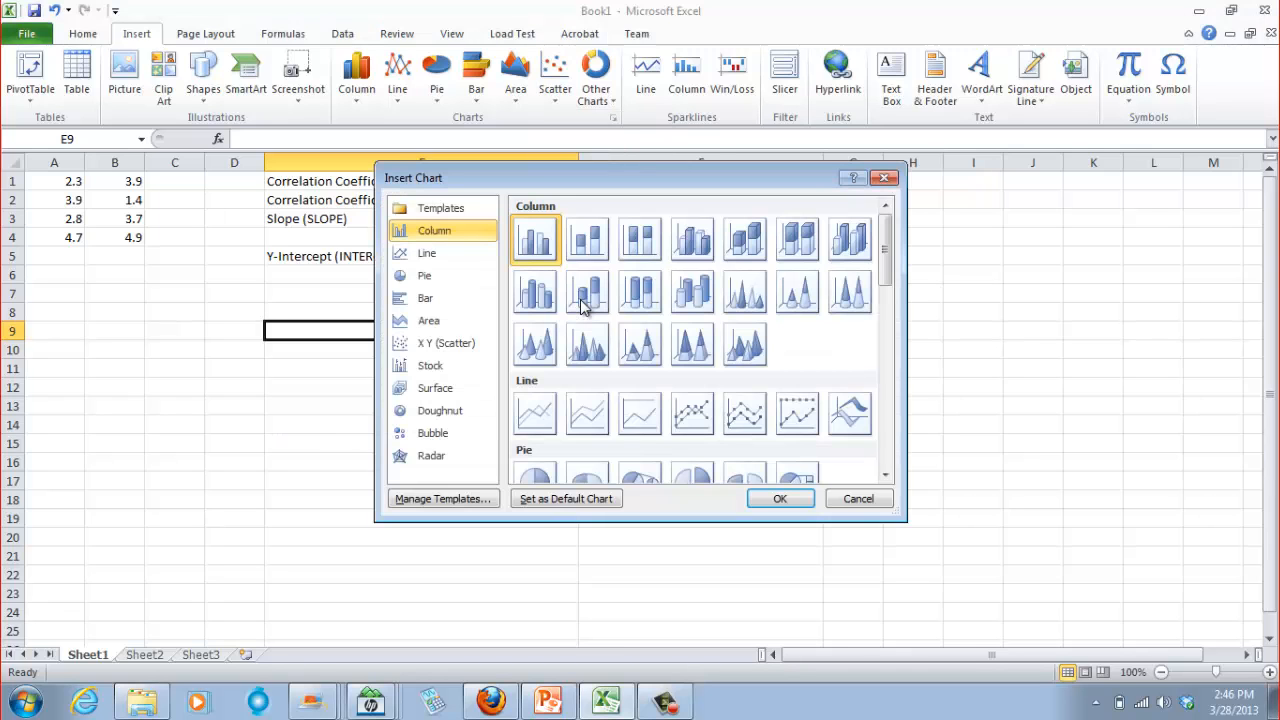
{"action": "left_click", "coordinate": [444, 346]}
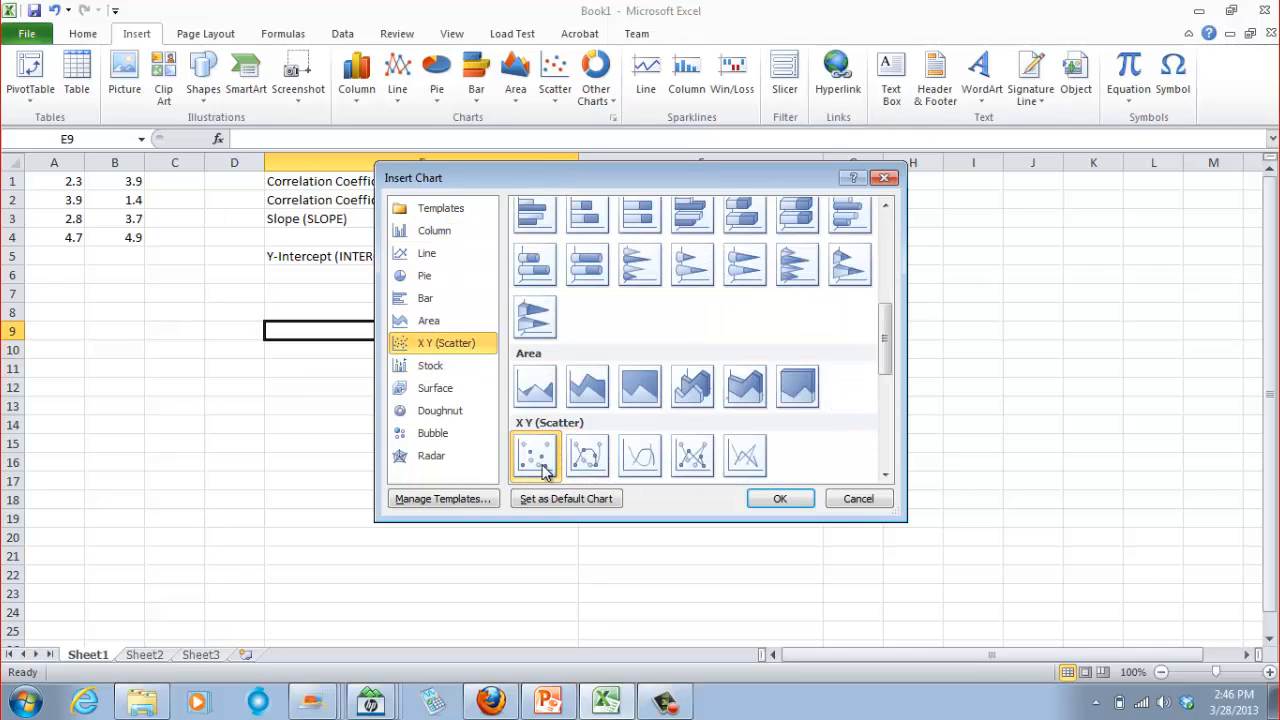
{"action": "left_click", "coordinate": [766, 498]}
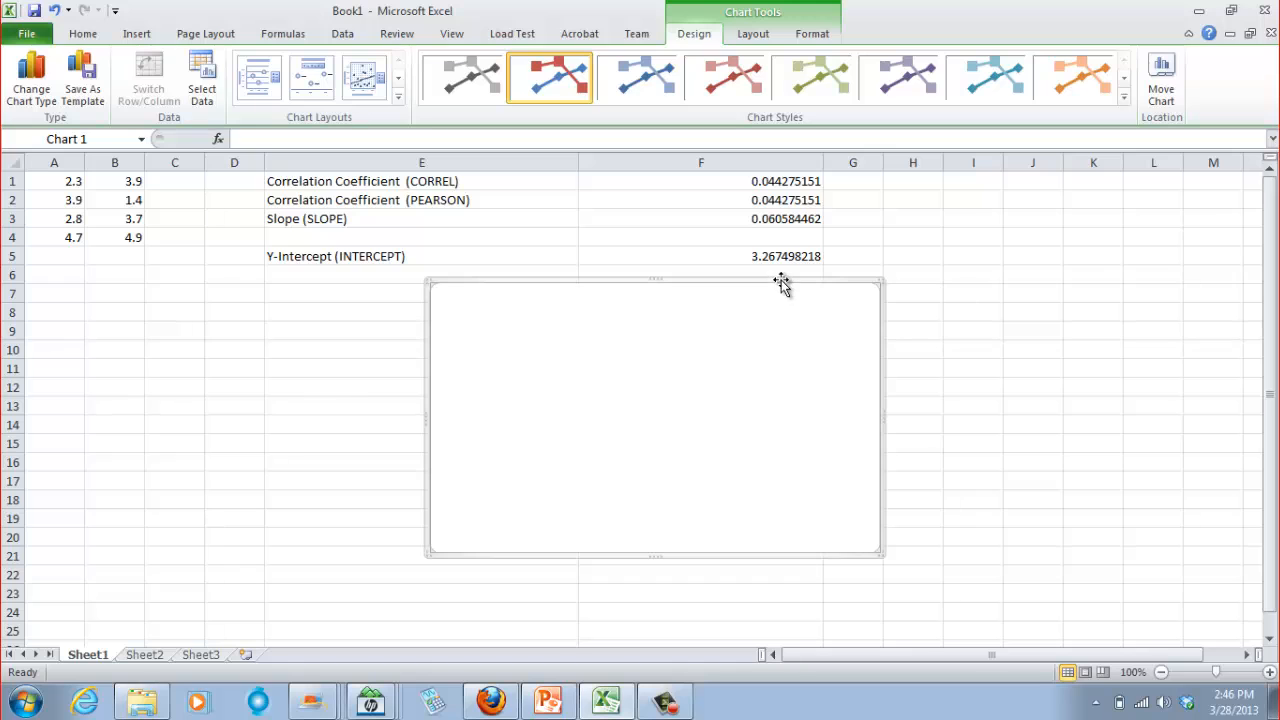
{"action": "key", "text": "Delete"}
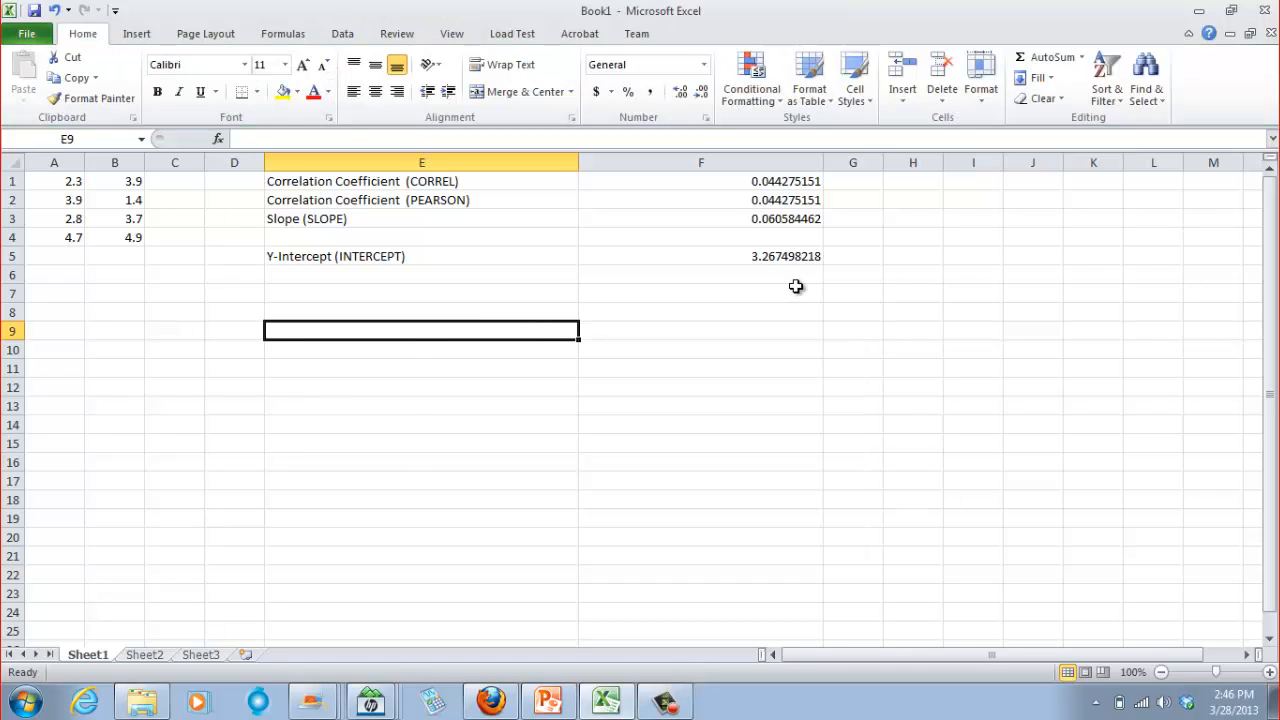
- Insert a markers-only X Y (Scatter) chart of the data in A1:B4
{"action": "left_click", "coordinate": [40, 180]}
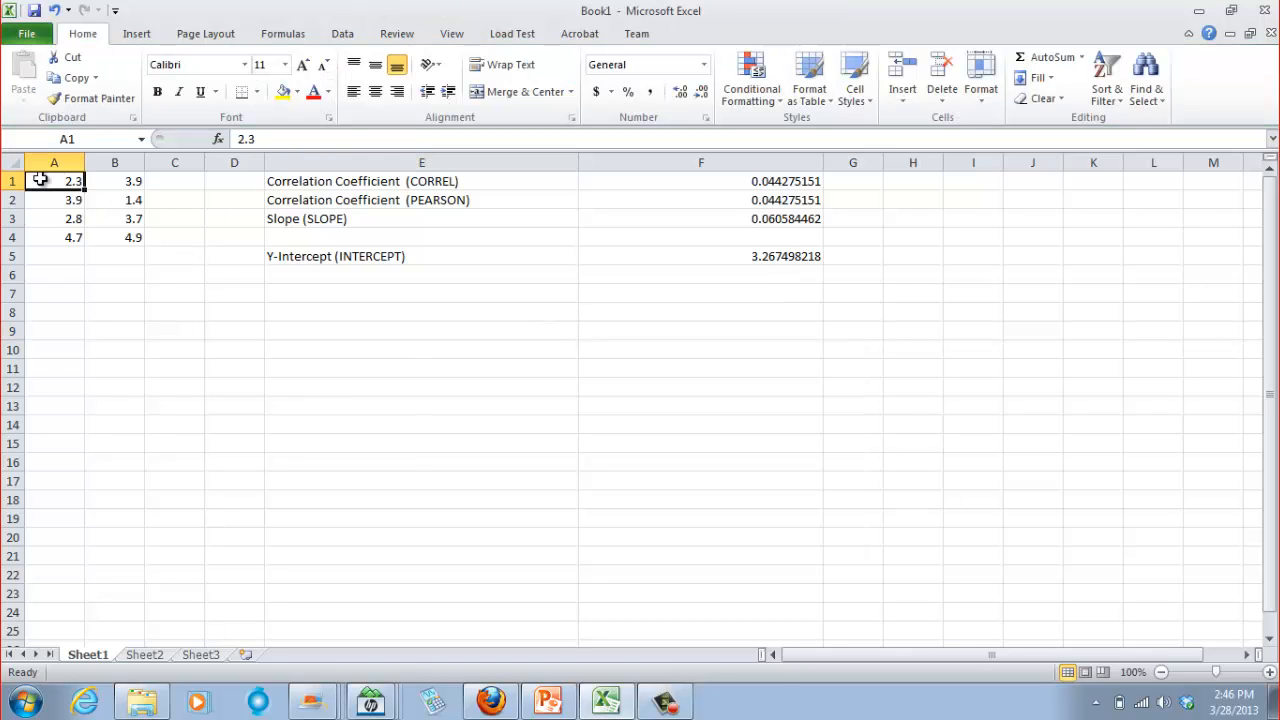
{"action": "left_click_drag", "start_coordinate": [40, 180], "coordinate": [138, 238]}
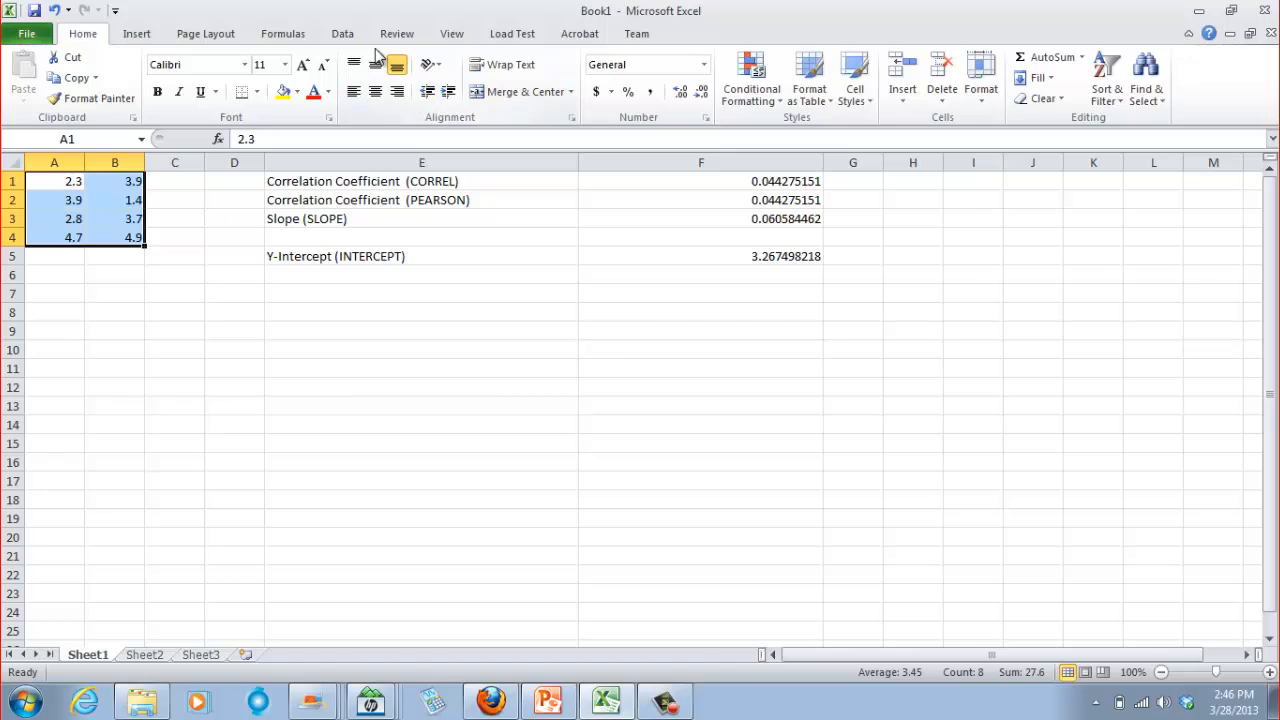
{"action": "left_click", "coordinate": [137, 33]}
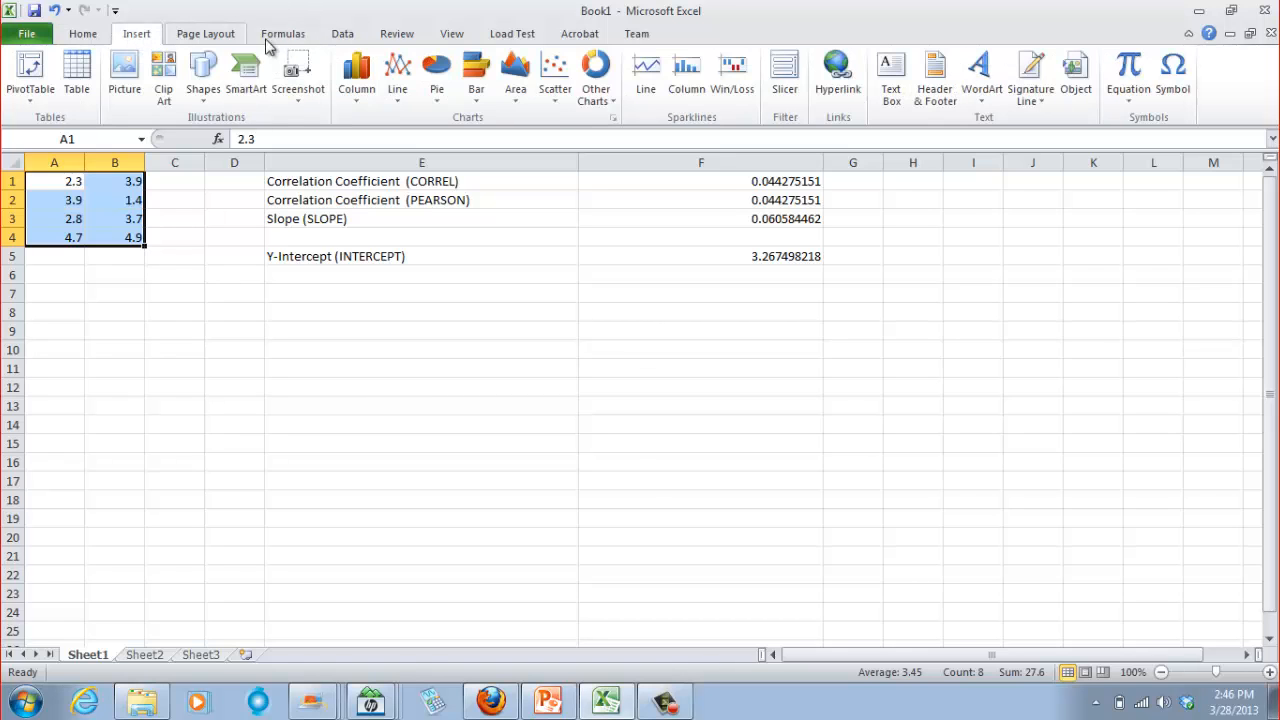
{"action": "left_click", "coordinate": [554, 92]}
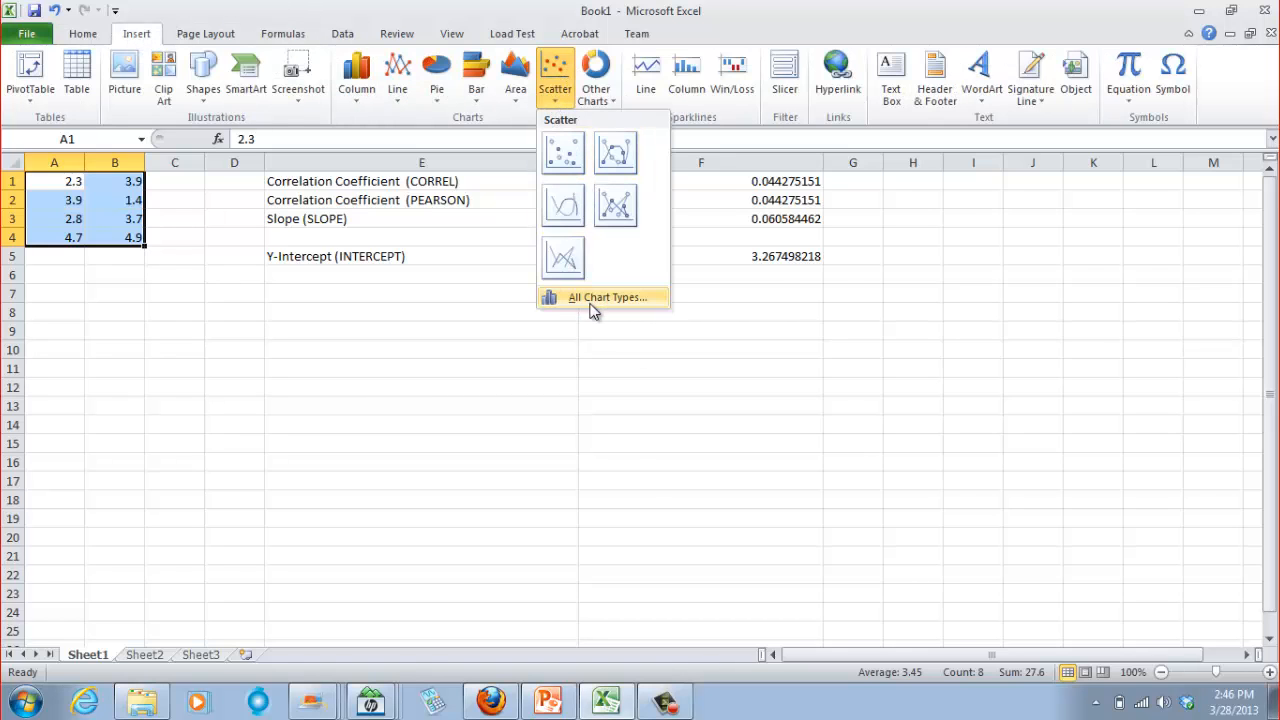
{"action": "left_click", "coordinate": [579, 297]}
{"action": "left_click", "coordinate": [440, 348]}
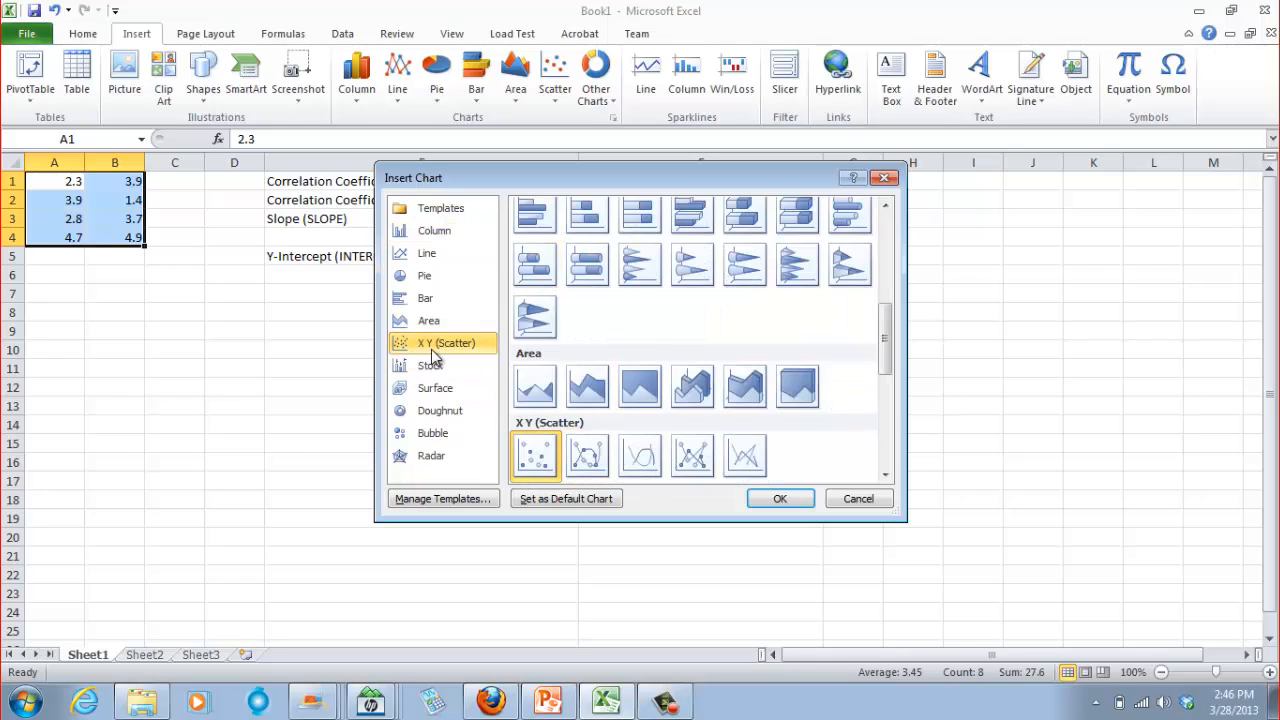
{"action": "left_click", "coordinate": [782, 499]}
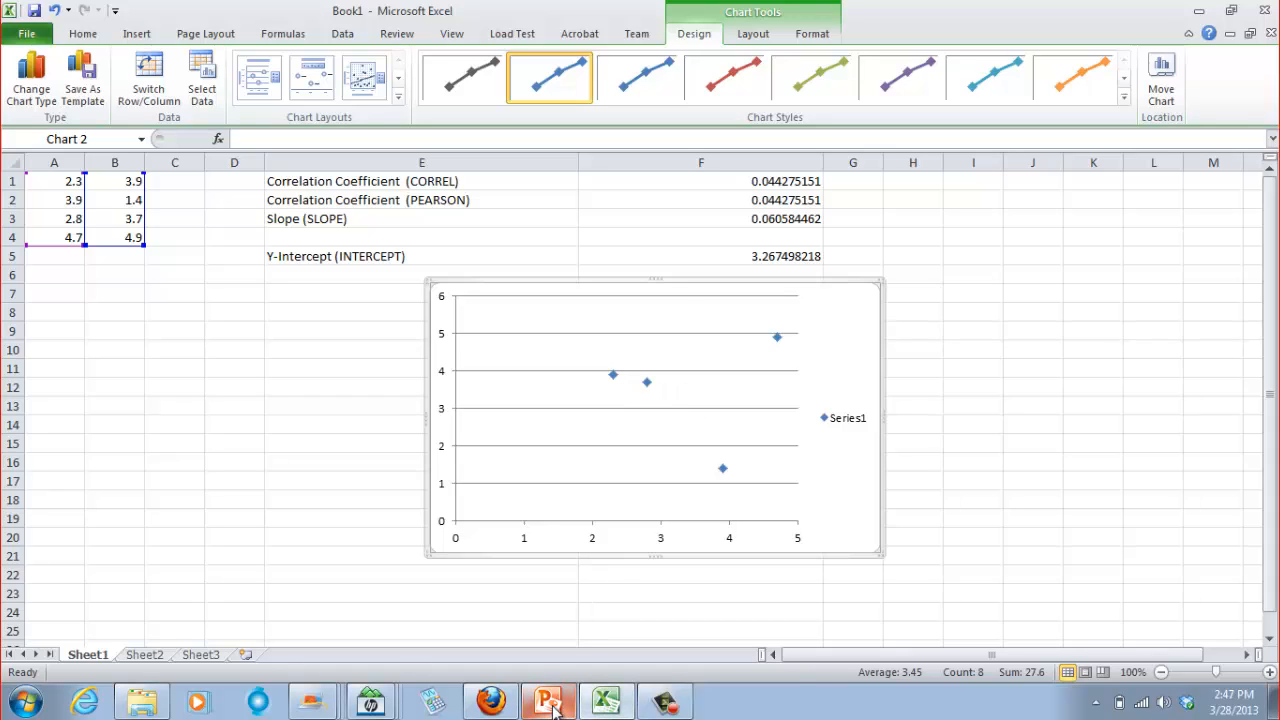
- Add a linear trendline to the scatter chart's data series and move the chart below the results, starting around row 10
{"action": "mouse_move", "coordinate": [555, 708]}
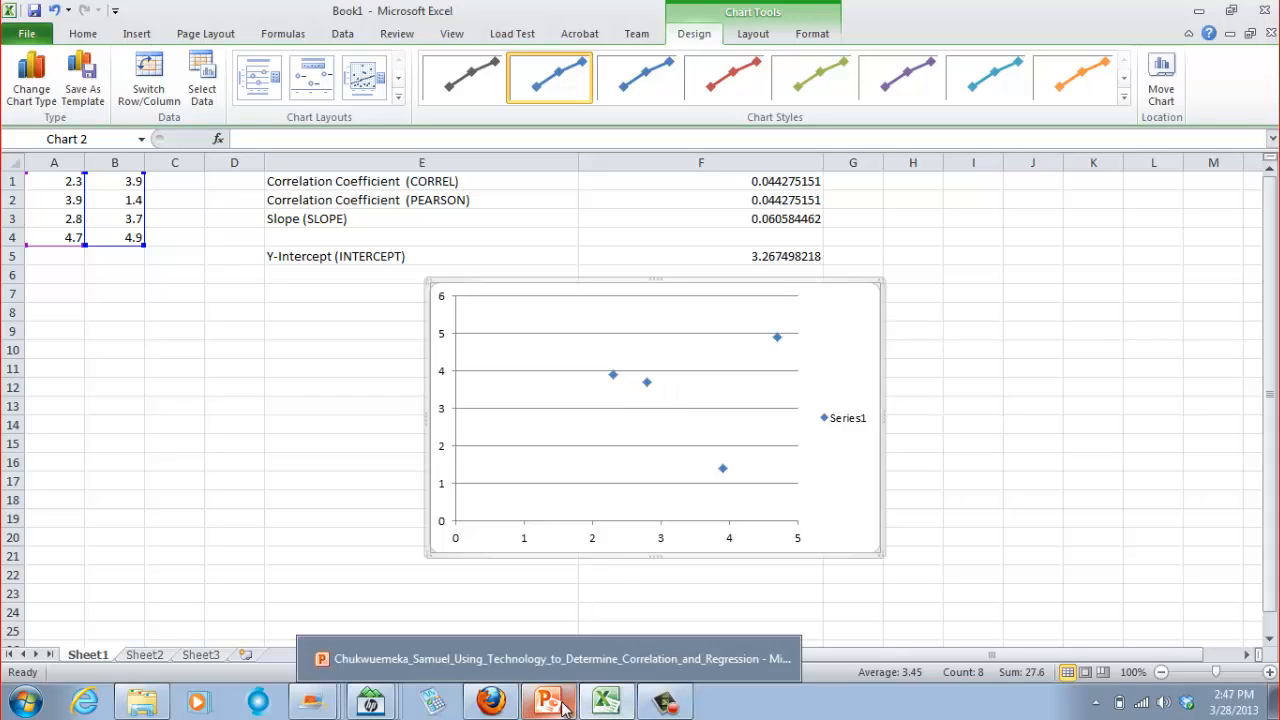
{"action": "right_click", "coordinate": [614, 378]}
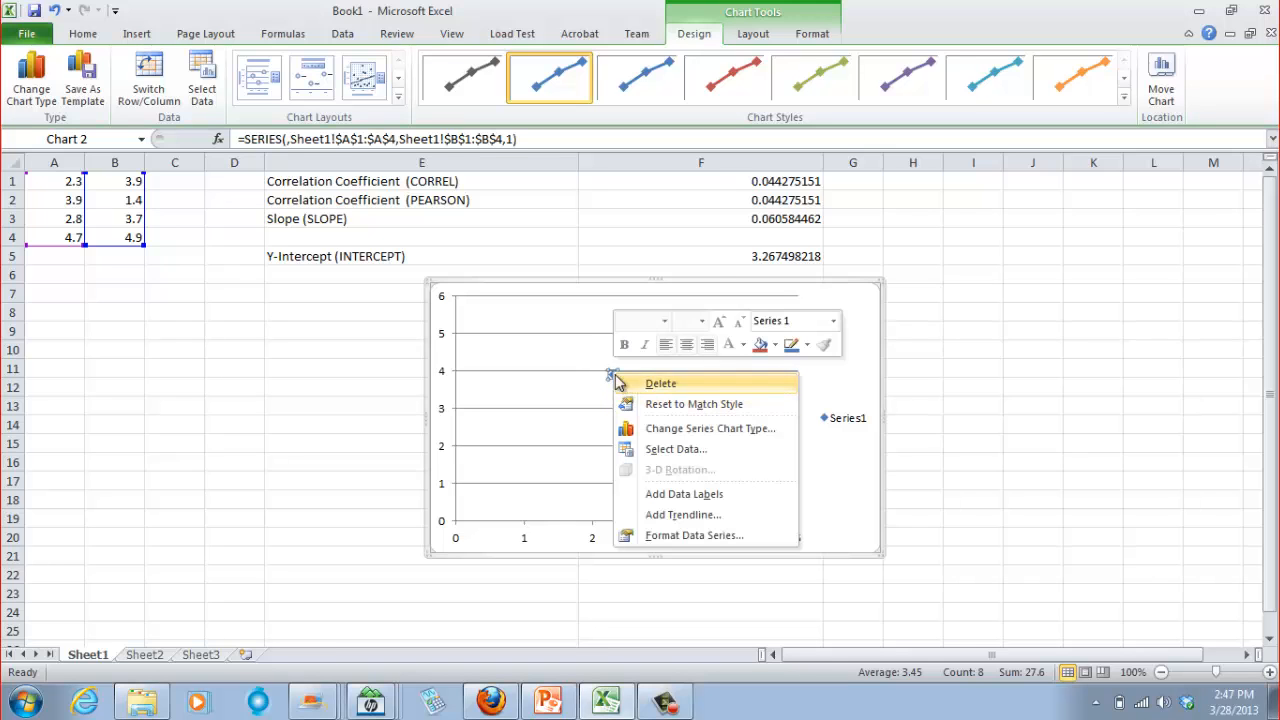
{"action": "left_click", "coordinate": [669, 517]}
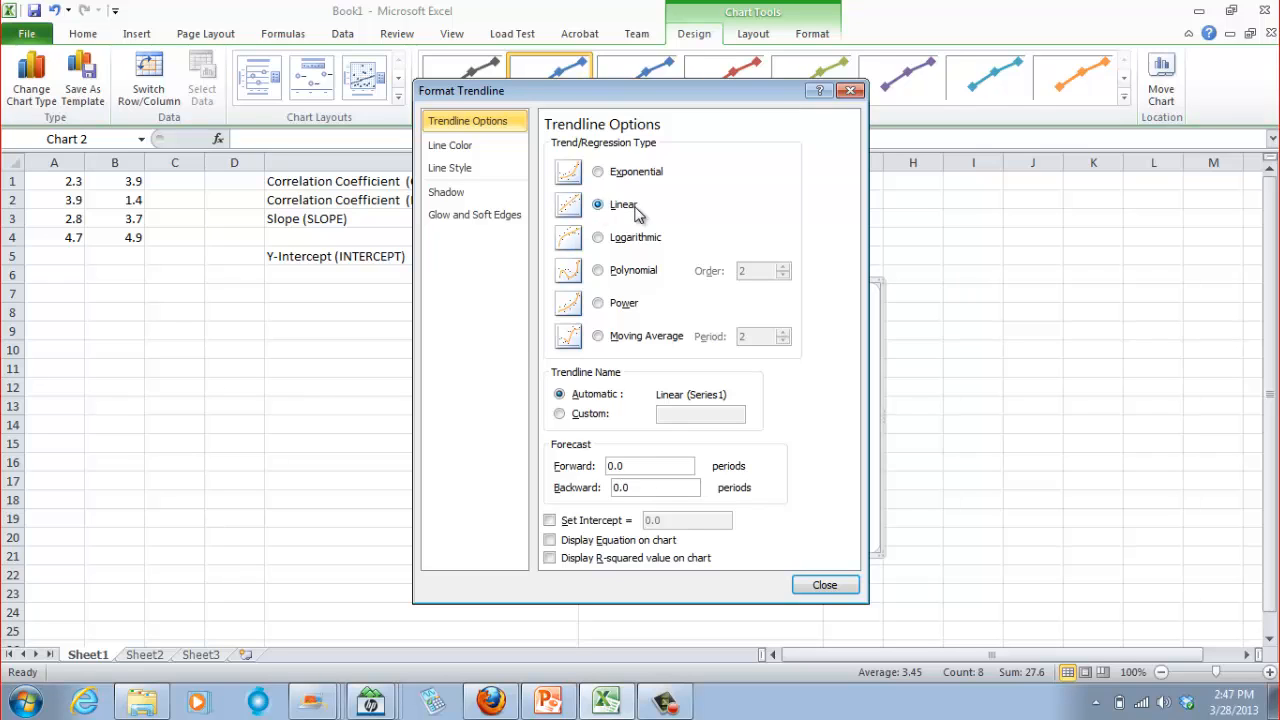
{"action": "left_click", "coordinate": [820, 586]}
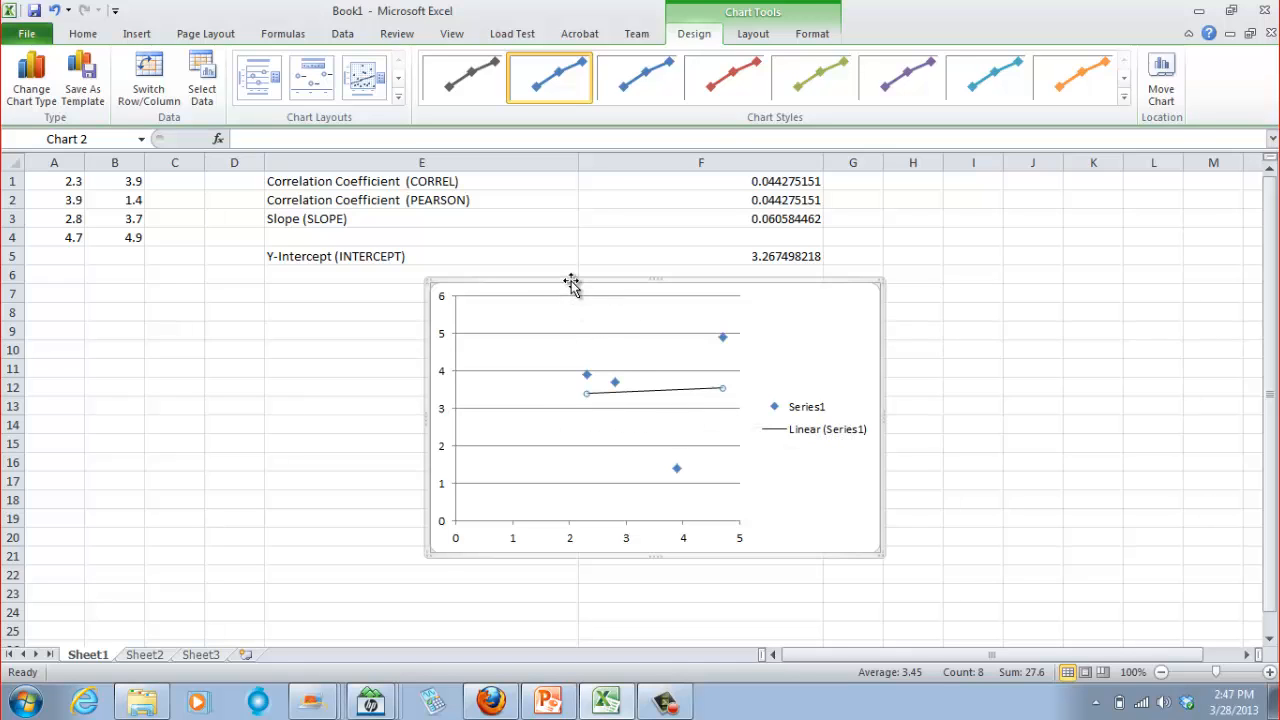
{"action": "left_click_drag", "start_coordinate": [571, 281], "coordinate": [328, 350]}
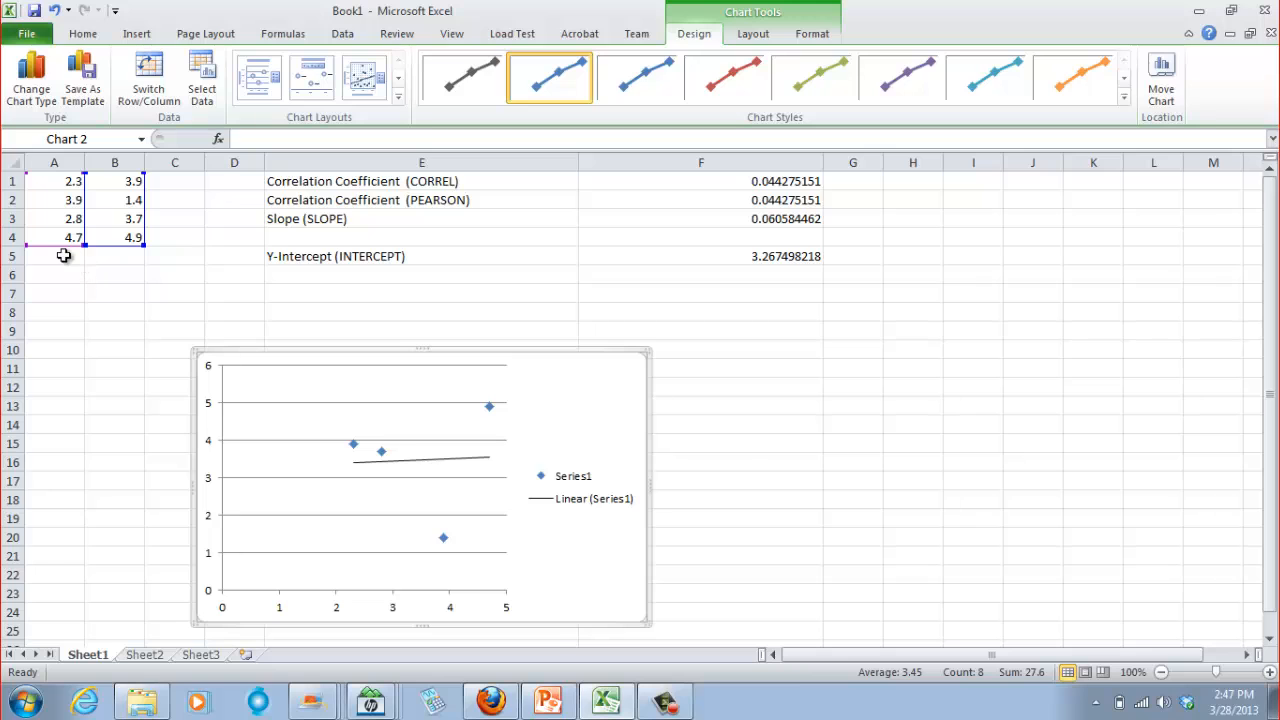
- Enter the new point's x-value 10.4 in cell A5 and start entering its y-value in B5
{"action": "left_click", "coordinate": [63, 256]}
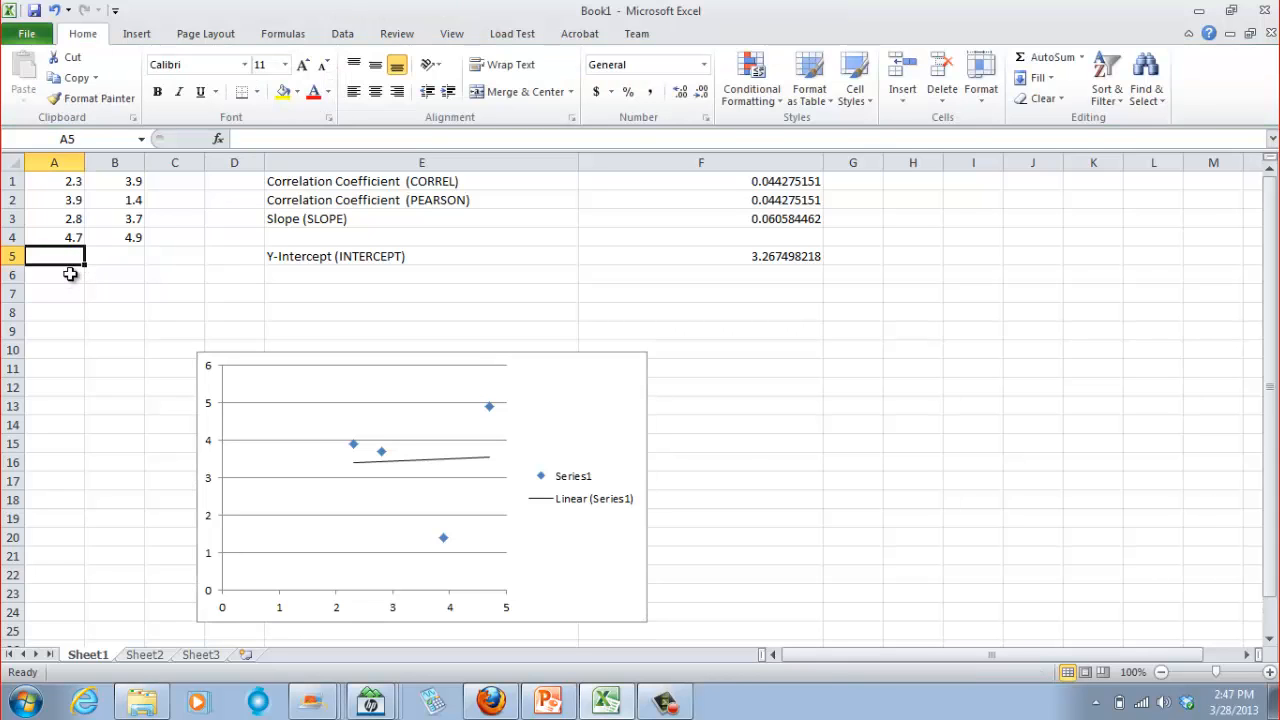
{"action": "type", "text": "10.4"}
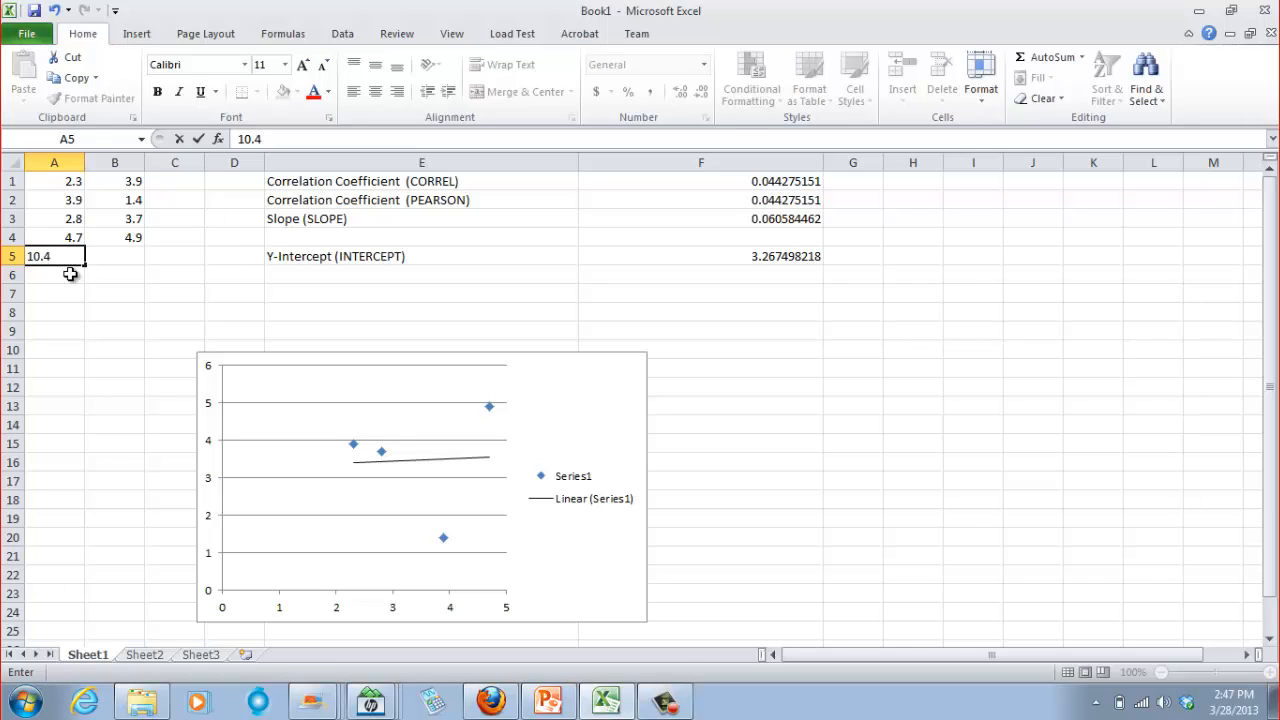
{"action": "key", "text": "Tab"}
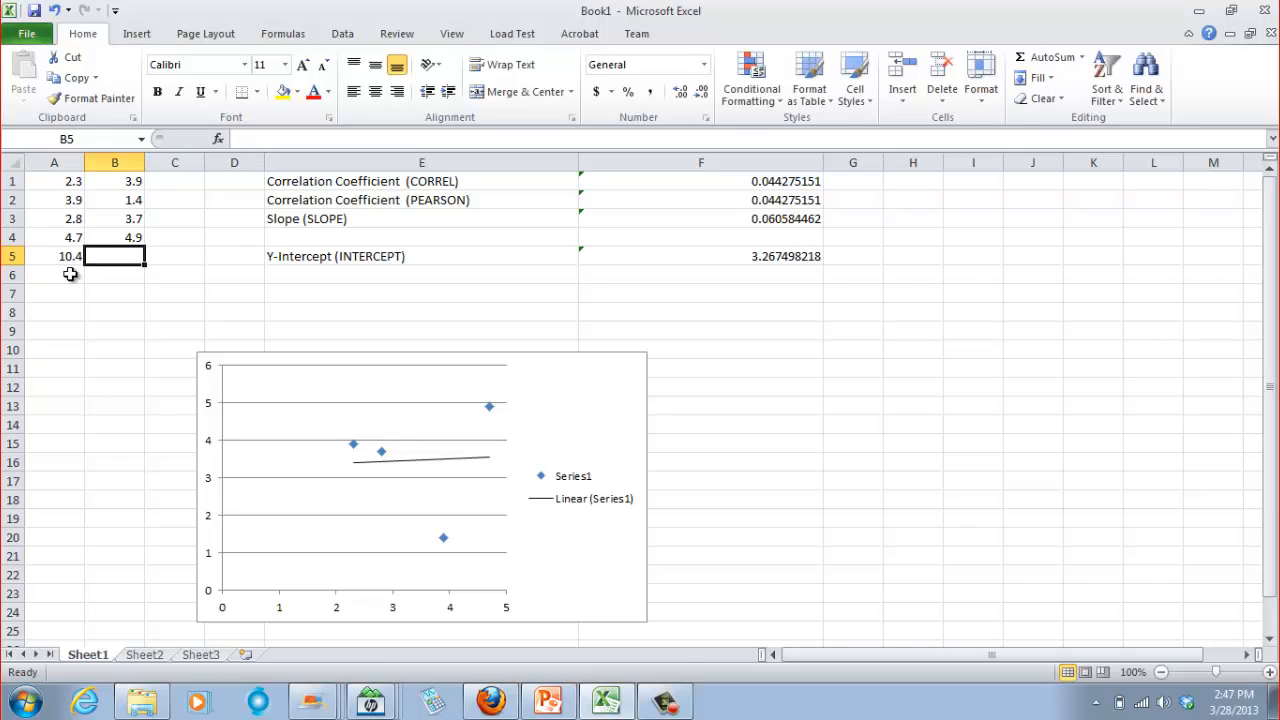
{"action": "type", "text": "4"}
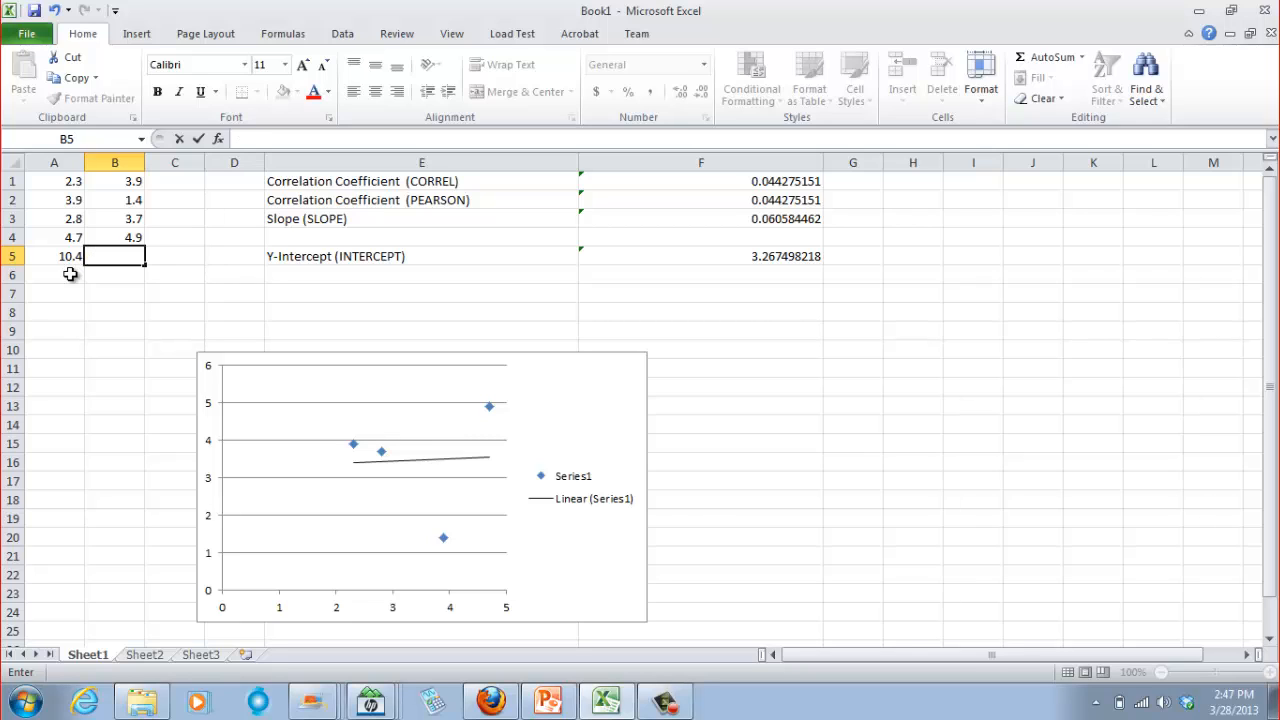
- Finish entering 9.3 in B5 and insert a markers-only XY scatter chart of the data in A1:B5
{"action": "left_click", "coordinate": [124, 277]}
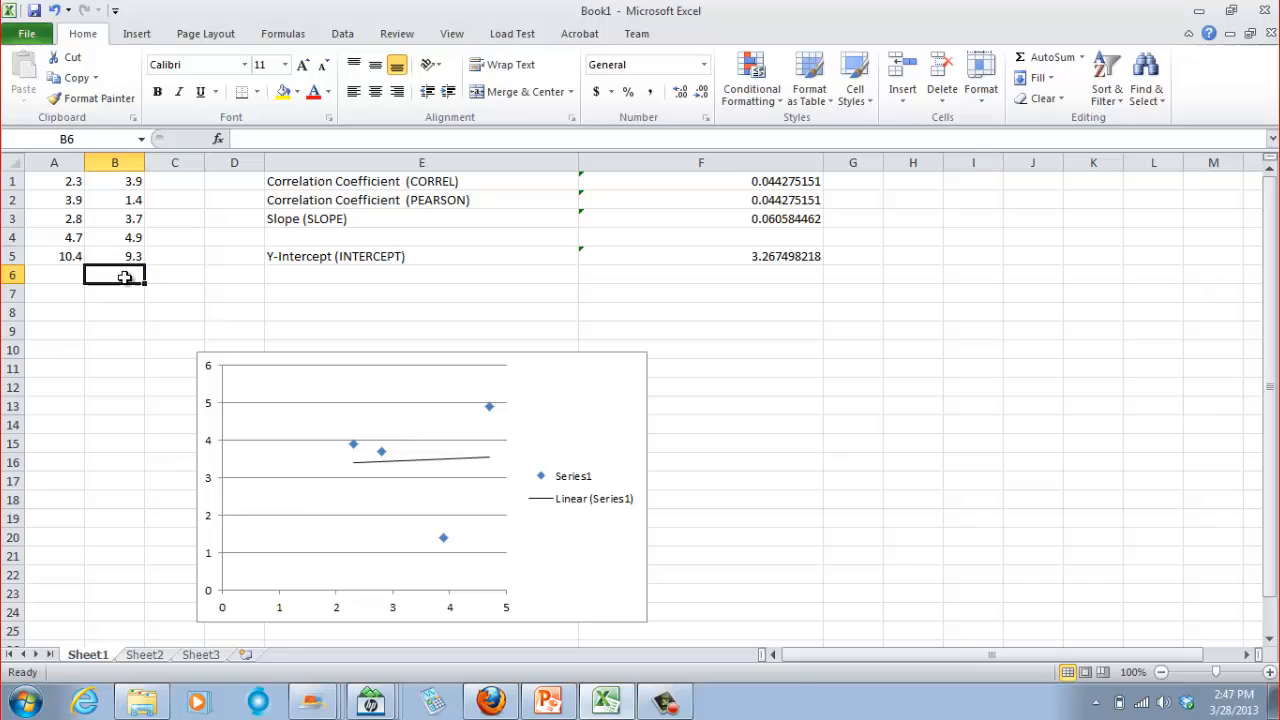
{"action": "left_click", "coordinate": [46, 179]}
{"action": "left_click_drag", "start_coordinate": [46, 179], "coordinate": [132, 256]}
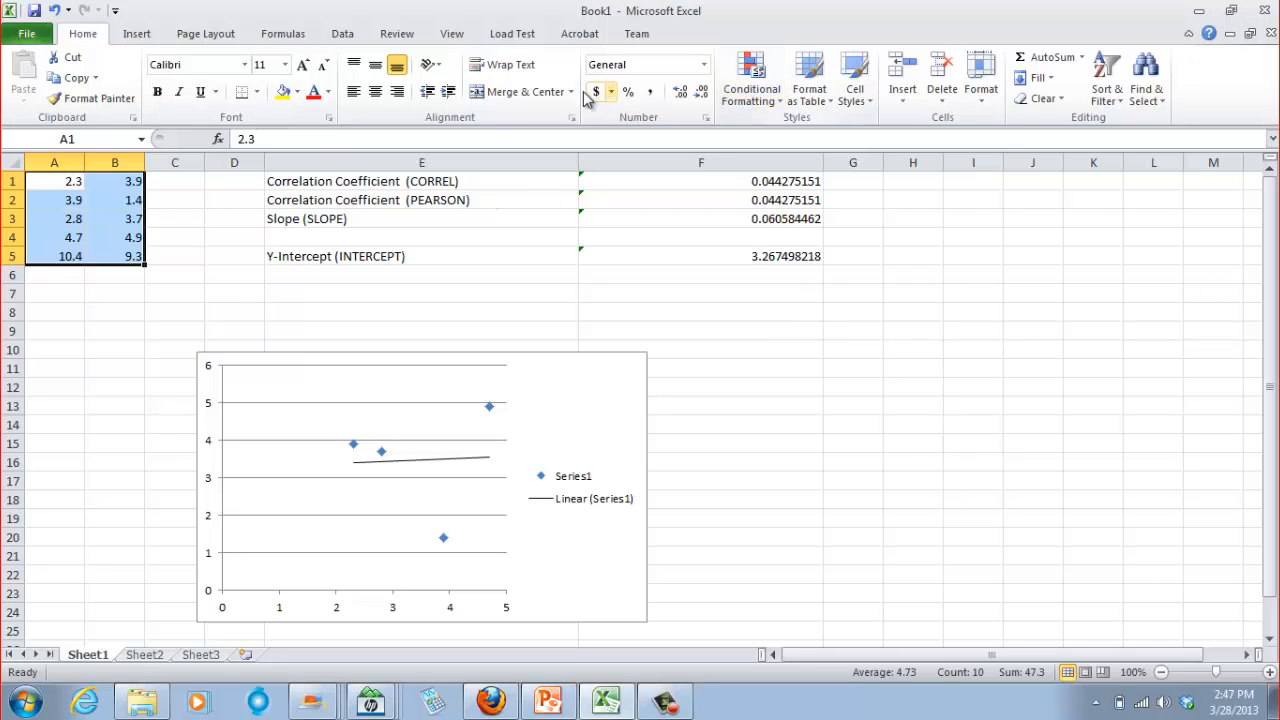
{"action": "left_click", "coordinate": [133, 34]}
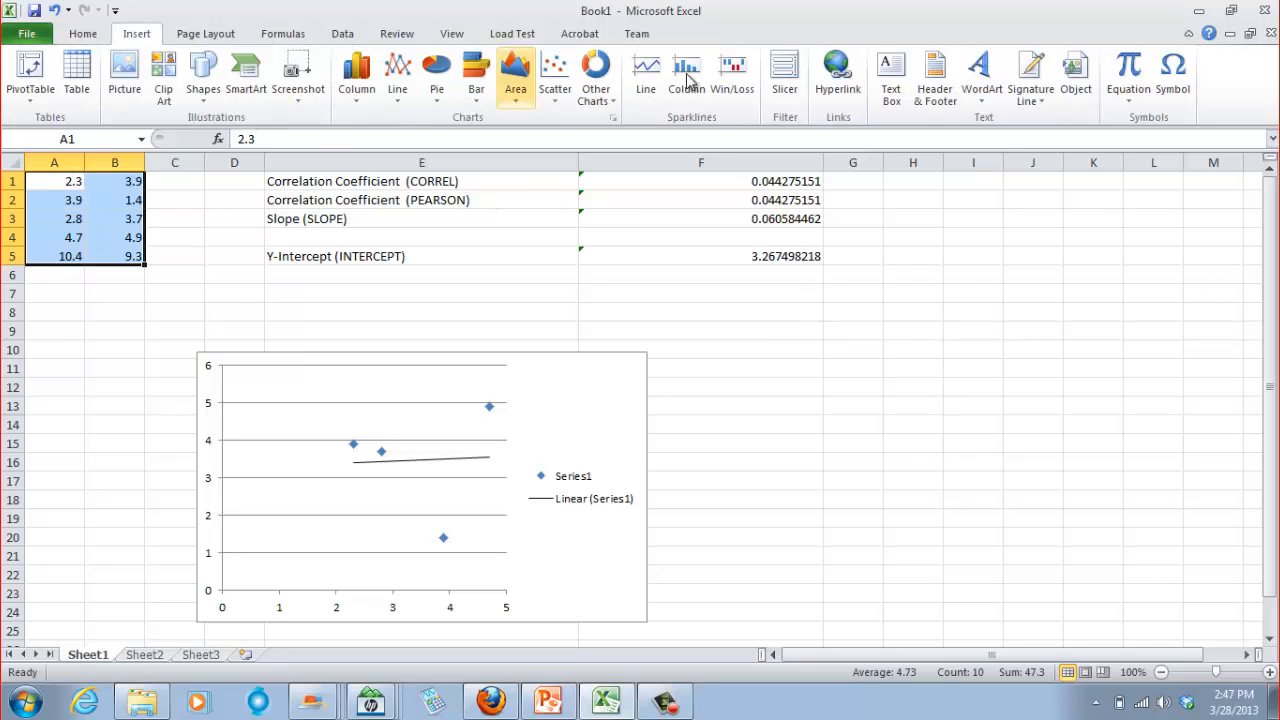
{"action": "left_click", "coordinate": [555, 88]}
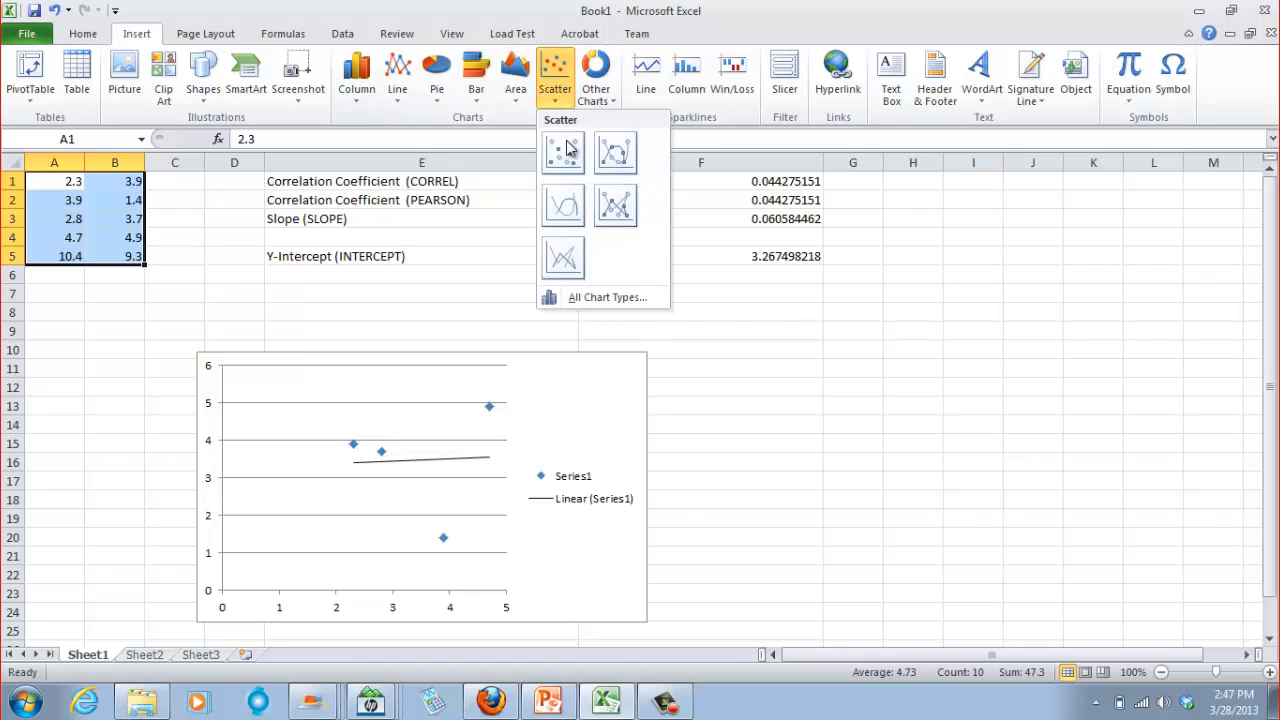
{"action": "left_click", "coordinate": [575, 298]}
{"action": "left_click", "coordinate": [432, 343]}
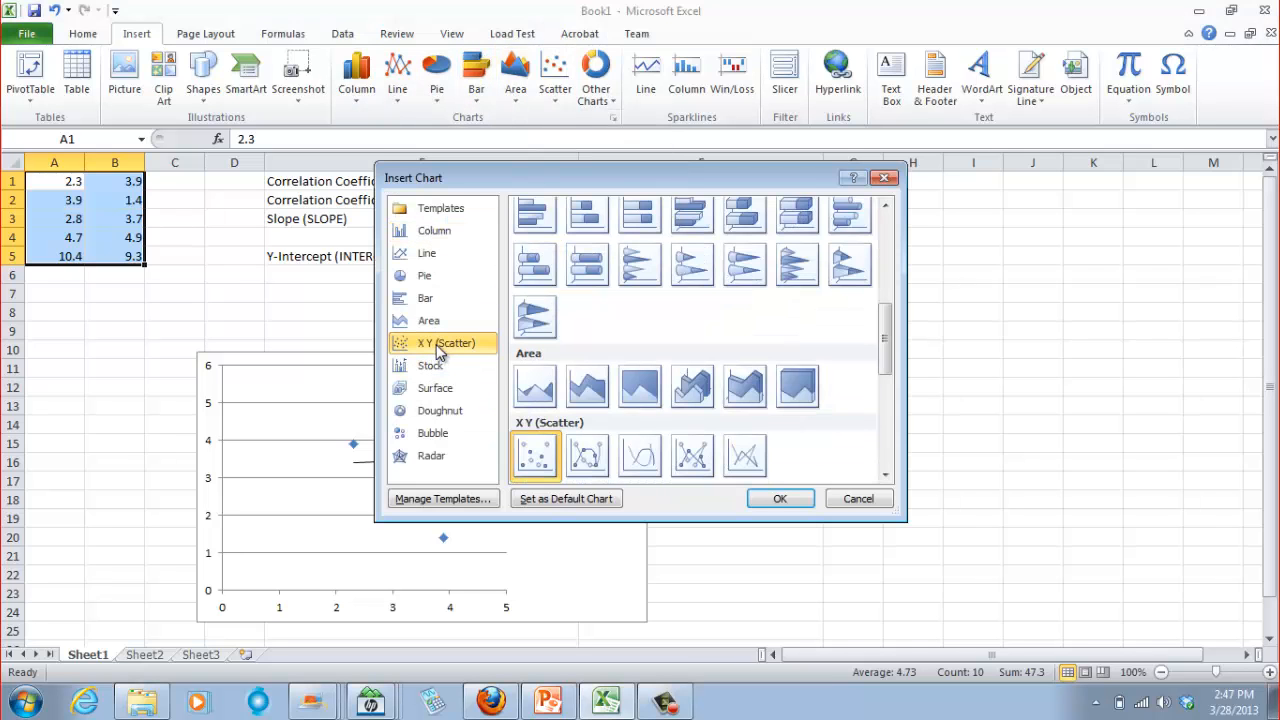
{"action": "left_click", "coordinate": [762, 499]}
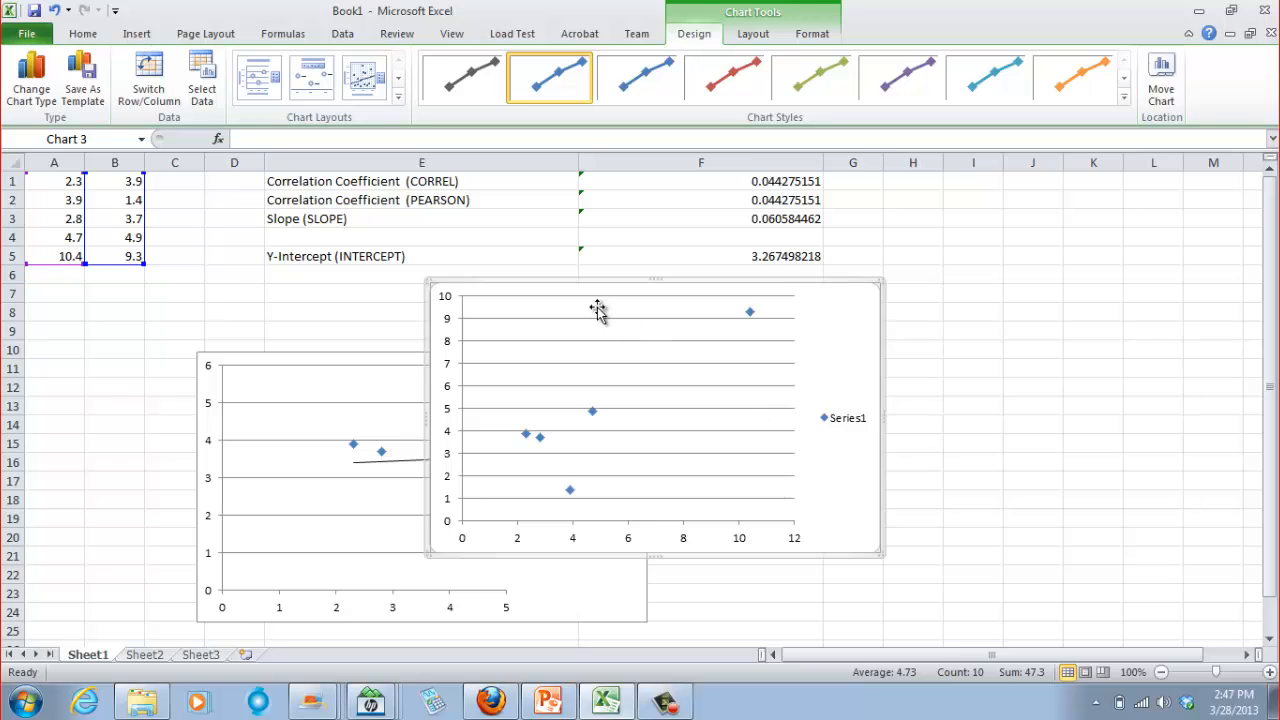
- Arrange the original and the new scatter chart side by side below row 7, with the new one under column F
{"action": "left_click_drag", "start_coordinate": [562, 283], "coordinate": [839, 277]}
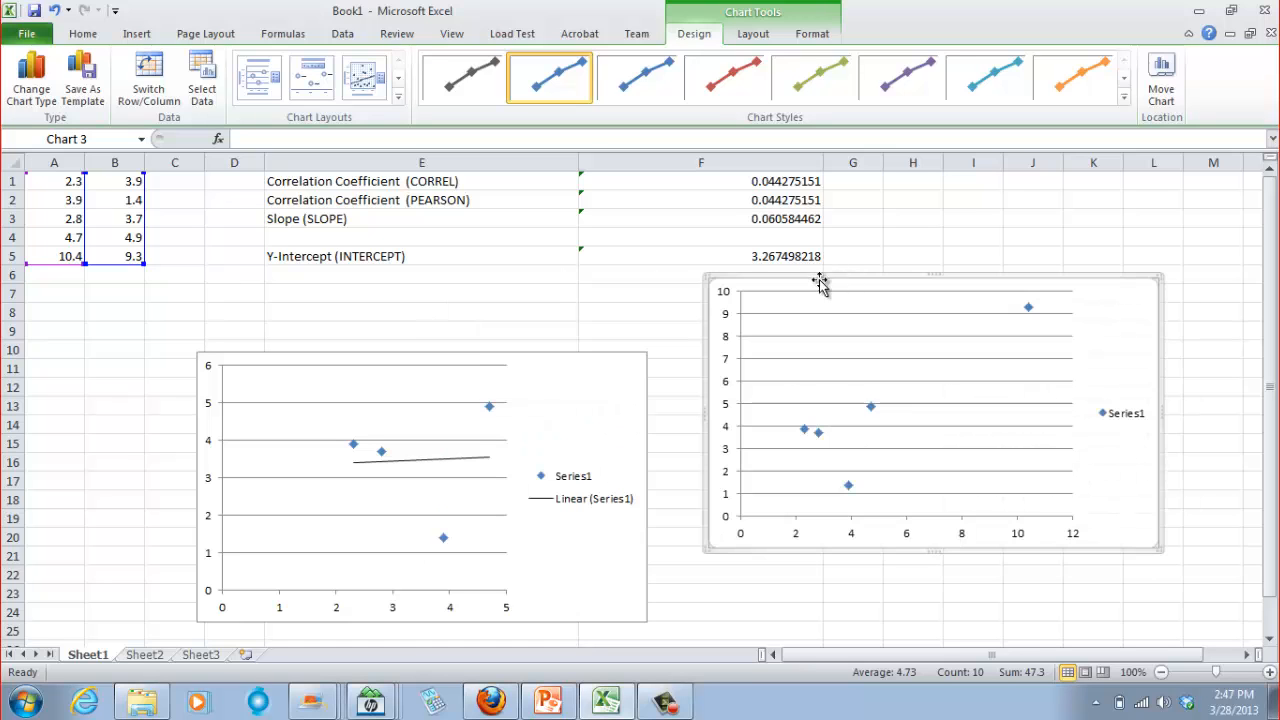
{"action": "left_click_drag", "start_coordinate": [413, 365], "coordinate": [408, 296]}
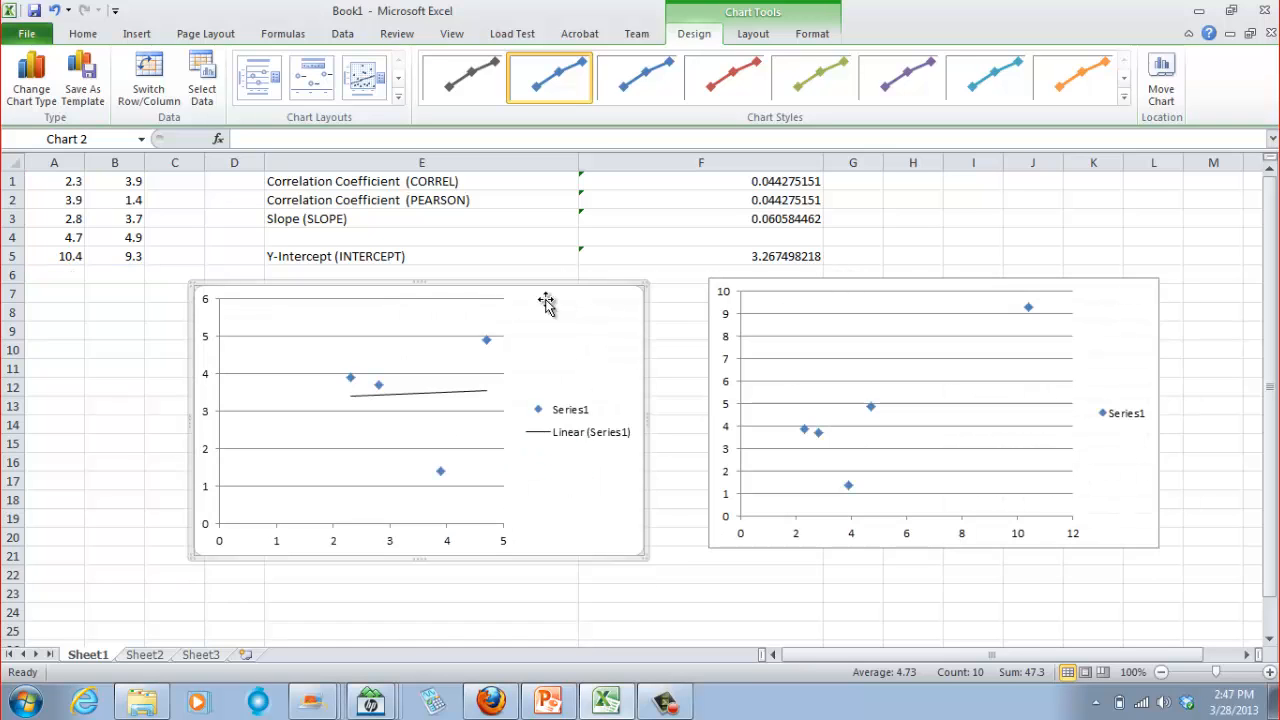
{"action": "left_click_drag", "start_coordinate": [784, 292], "coordinate": [778, 342]}
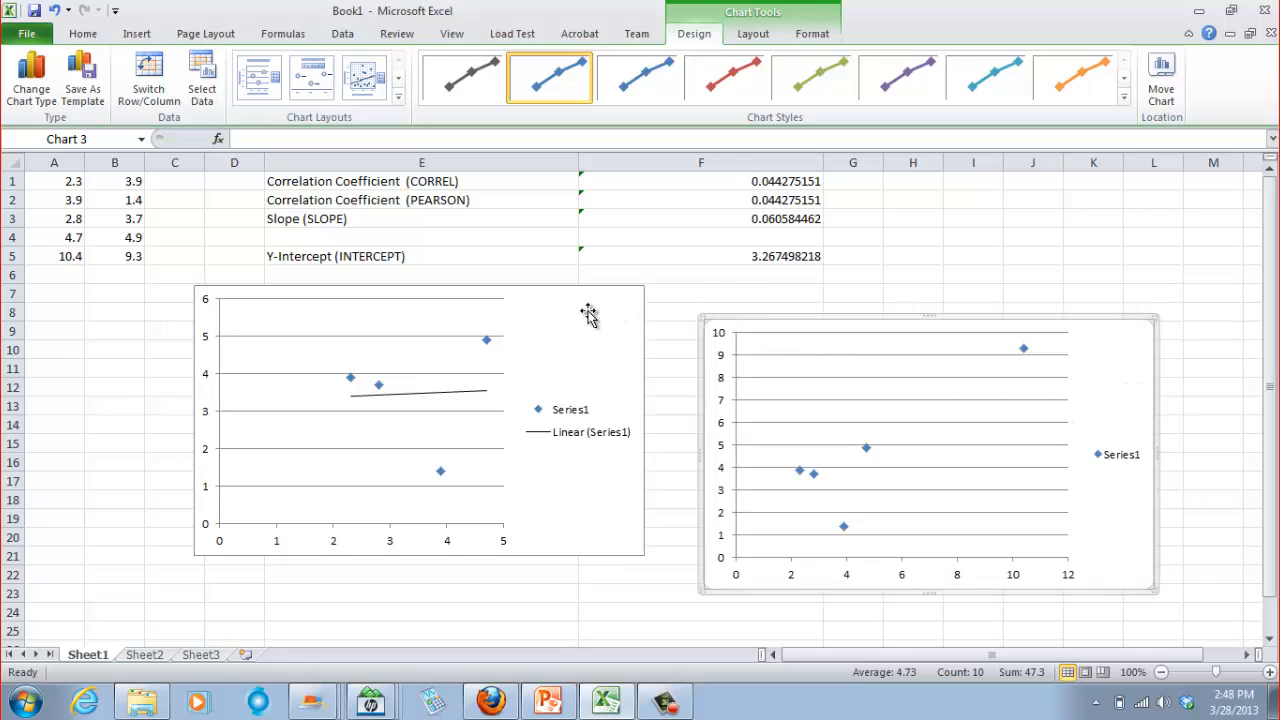
{"action": "left_click_drag", "start_coordinate": [504, 289], "coordinate": [503, 319]}
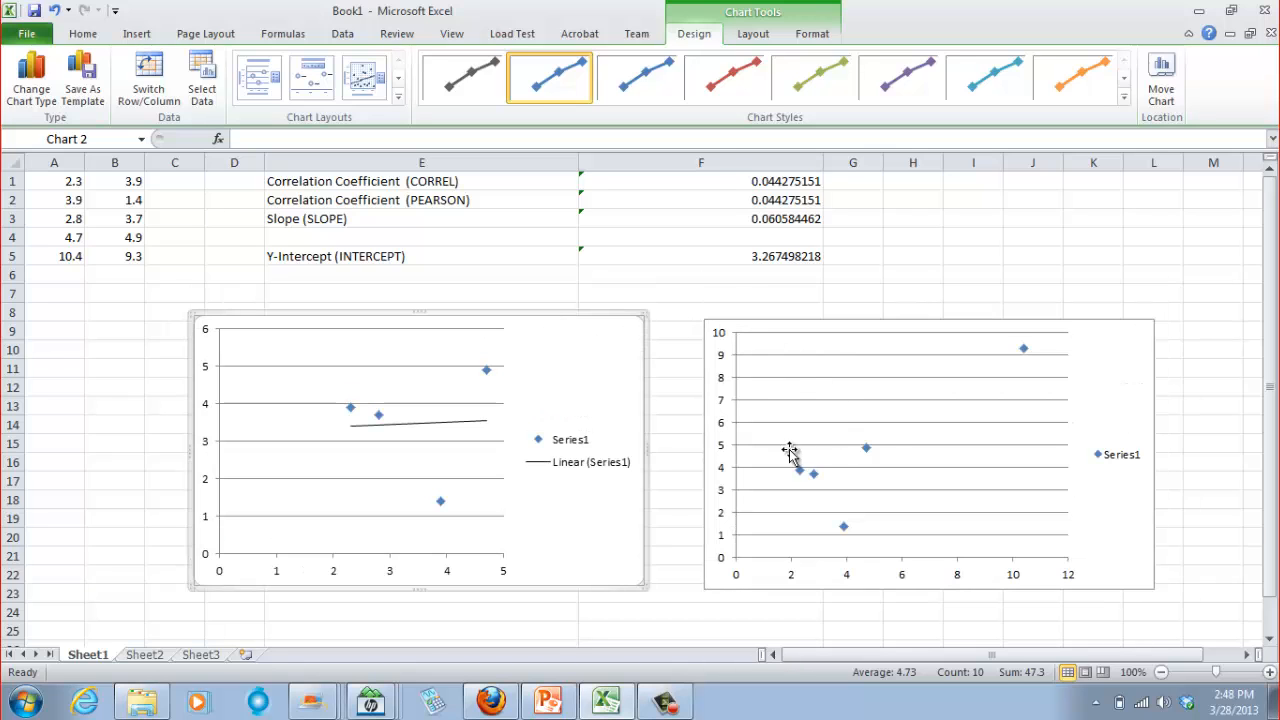
- Add a linear trendline to the data series of the new five-point scatter chart
{"action": "right_click", "coordinate": [1023, 348]}
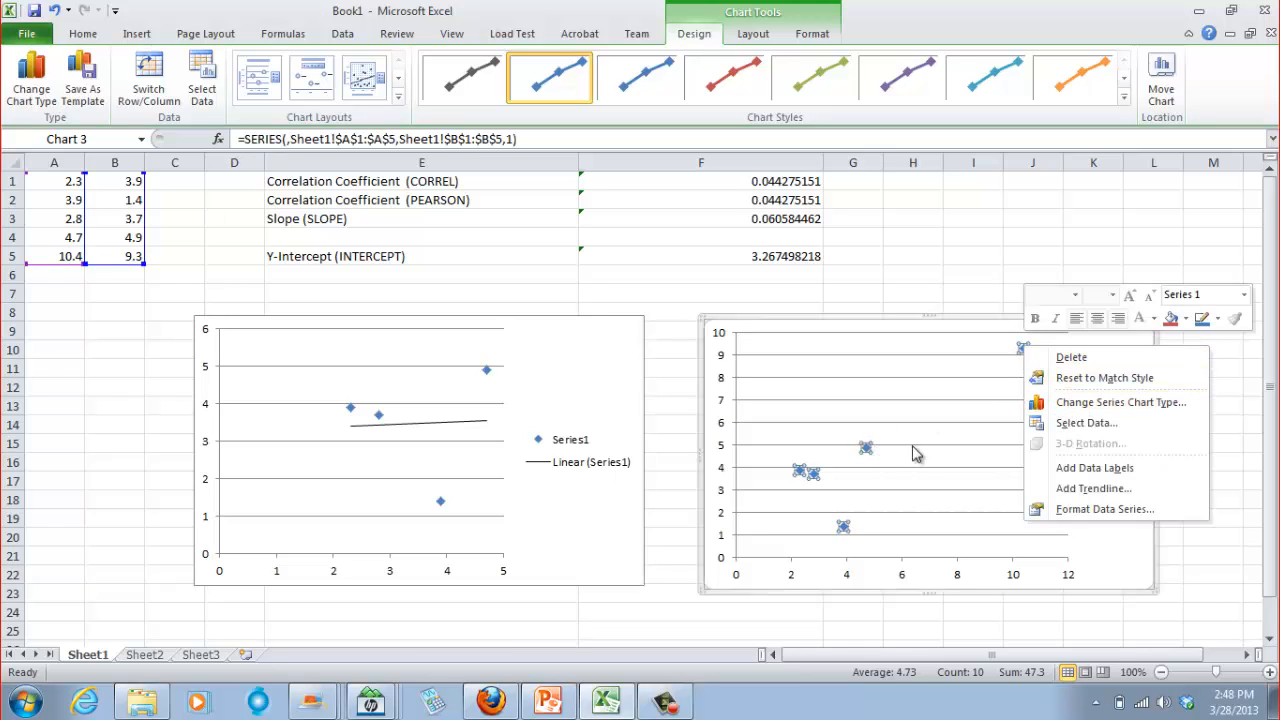
{"action": "left_click", "coordinate": [1066, 490]}
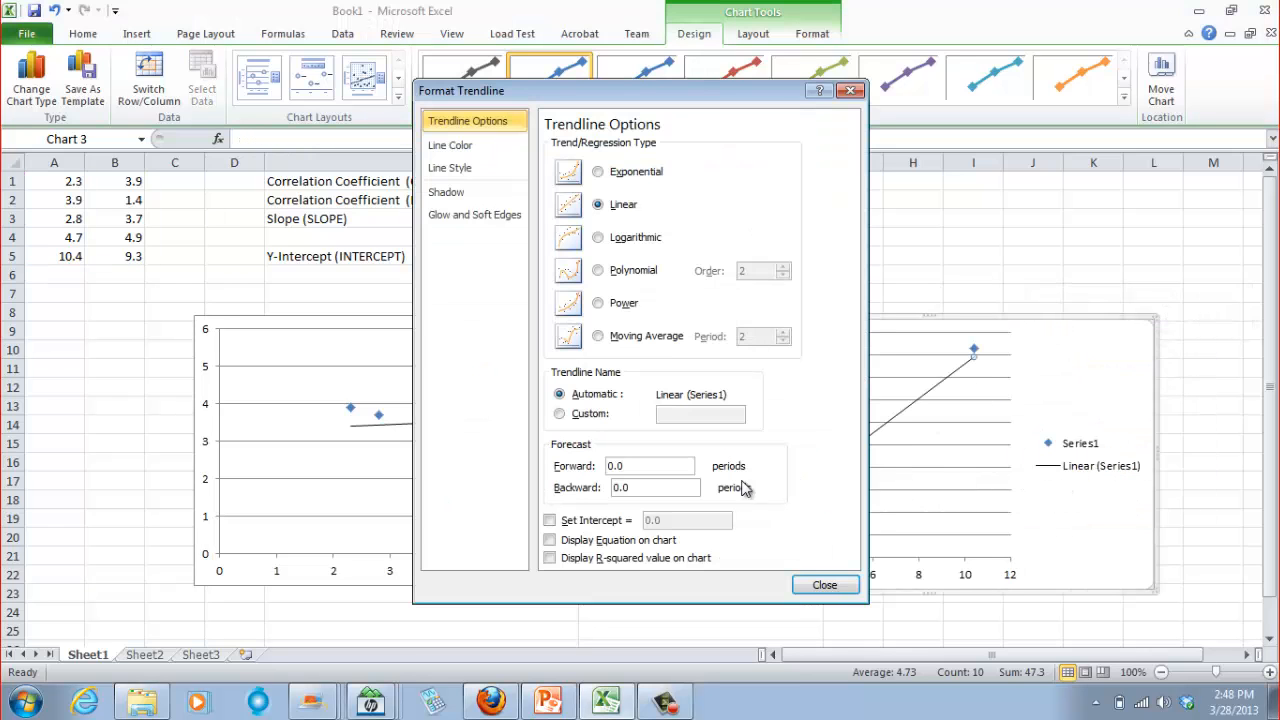
{"action": "left_click", "coordinate": [821, 587]}
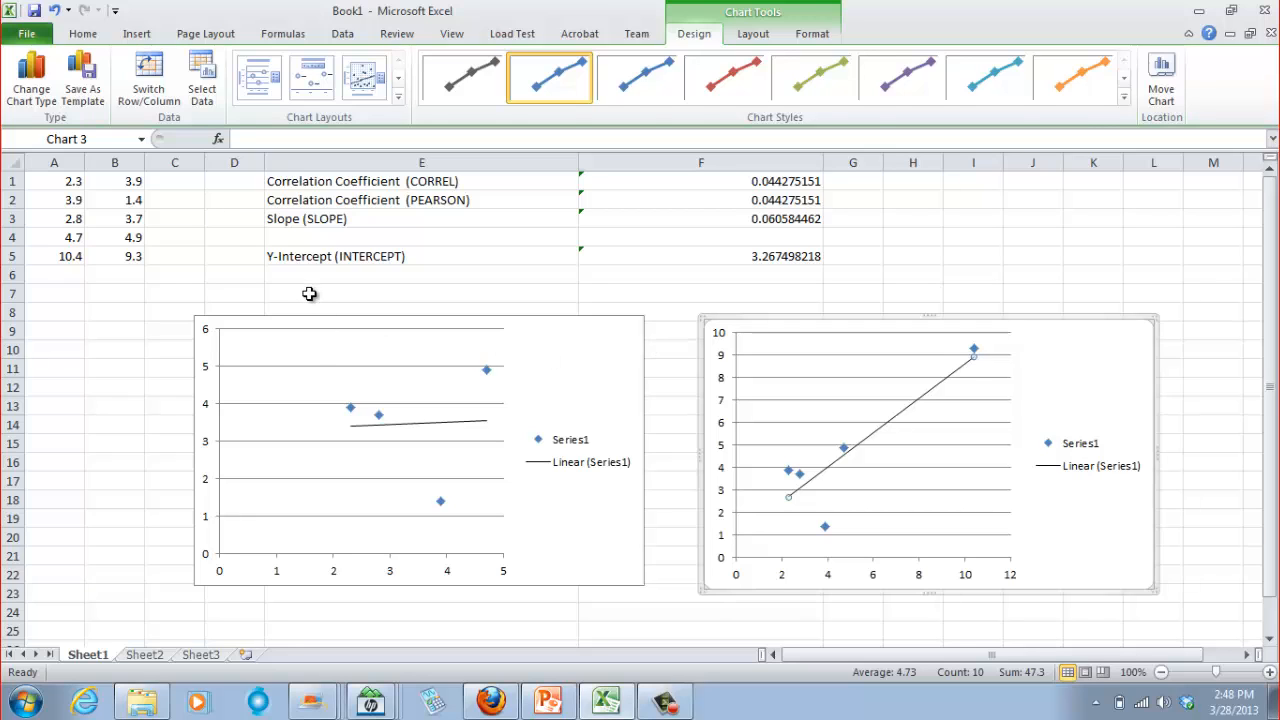
- Enter the label "New Correlation Coefficient" in cell E7
{"action": "left_click", "coordinate": [309, 293]}
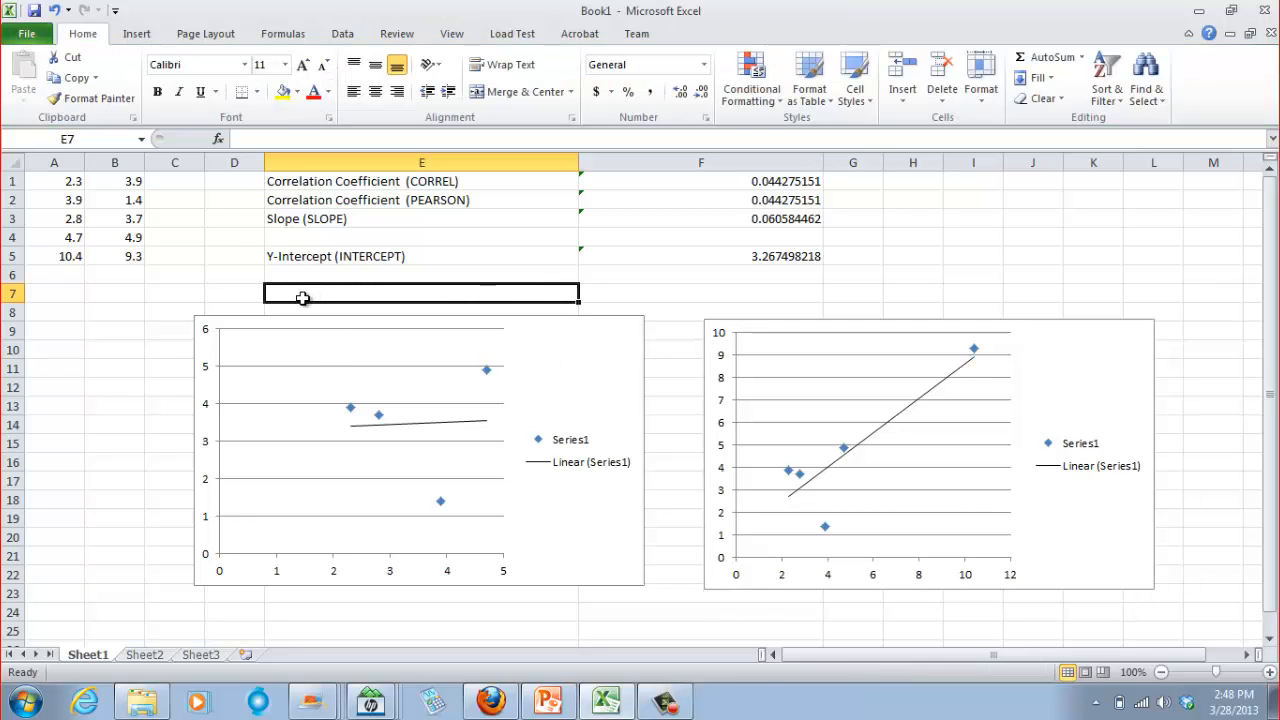
{"action": "type", "text": "New Correlation Coefficient"}
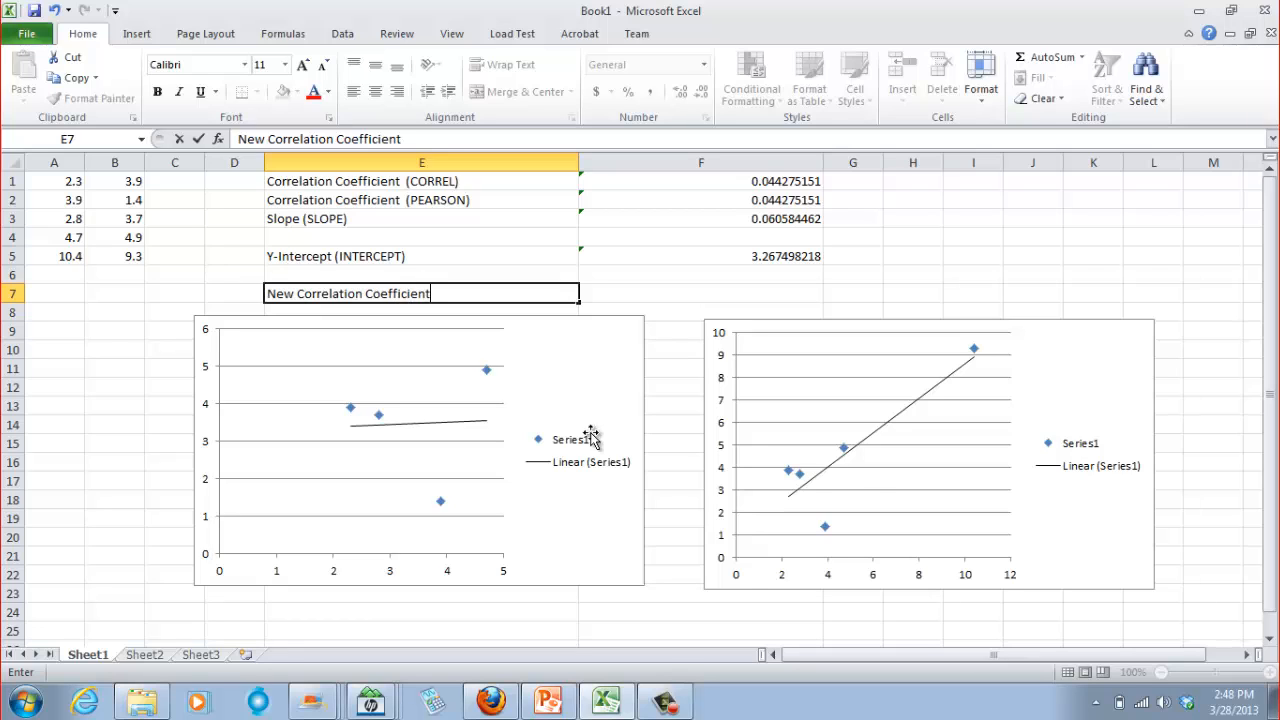
{"action": "left_click", "coordinate": [743, 290]}
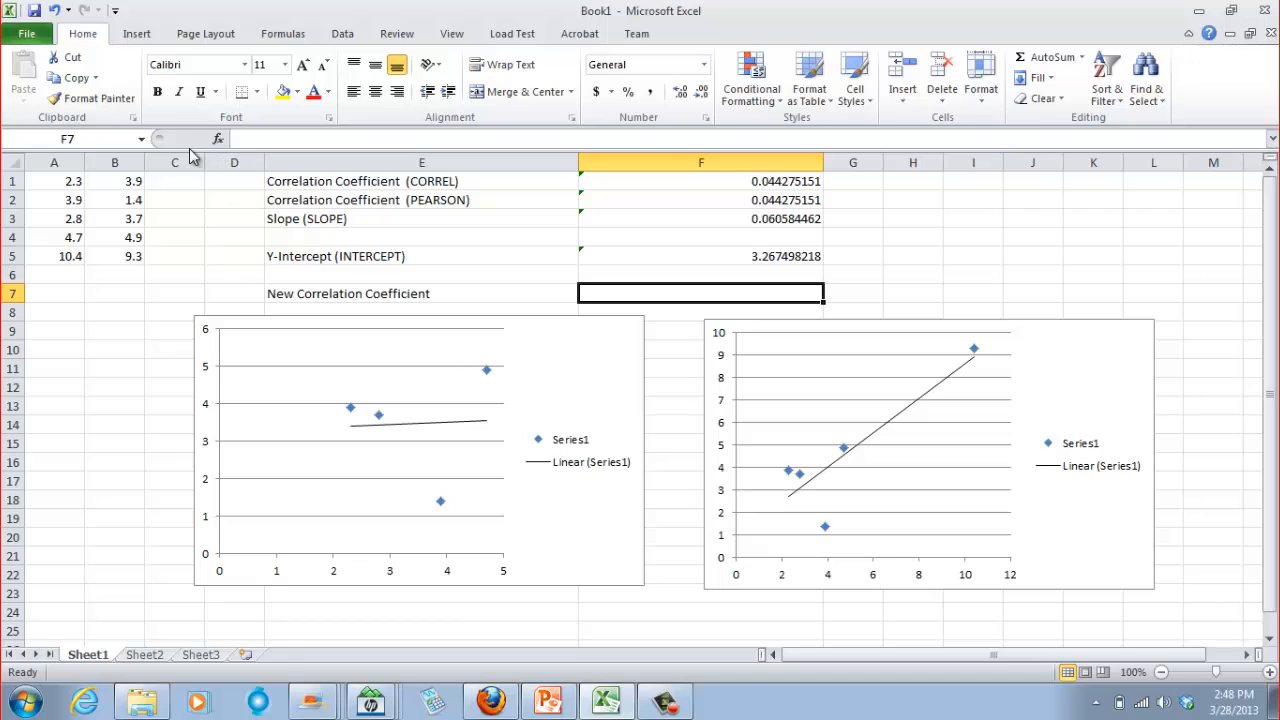
- Compute the correlation in F7 with the statistical function PEARSON, using A1:A5 as Array1 and B1:B5 as Array2
{"action": "left_click", "coordinate": [219, 141]}
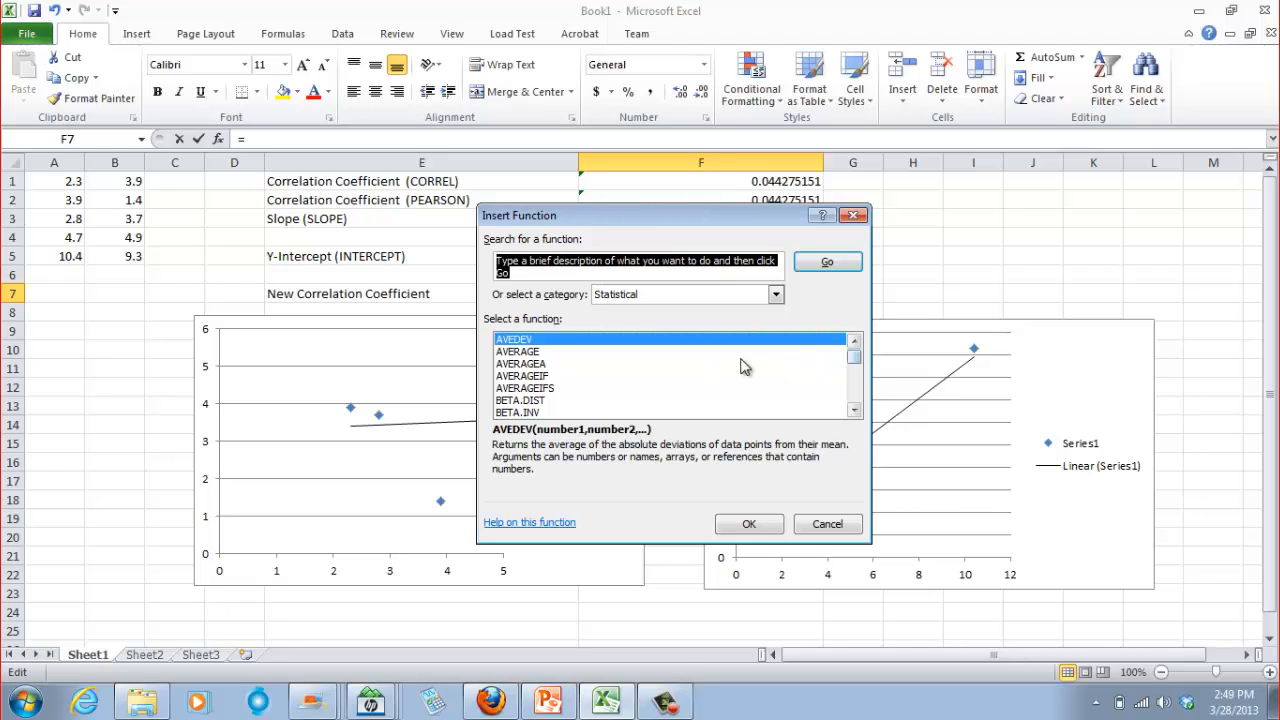
{"action": "left_click", "coordinate": [820, 401]}
{"action": "key", "text": "p"}
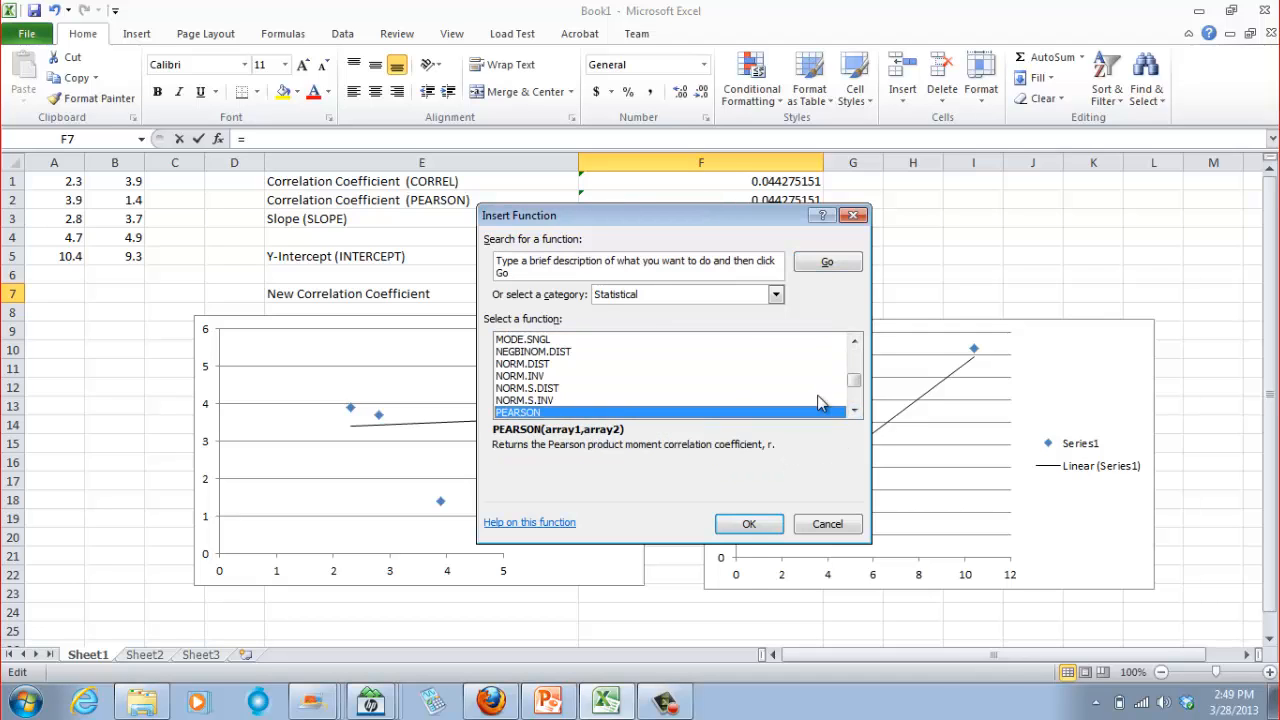
{"action": "left_click", "coordinate": [749, 524]}
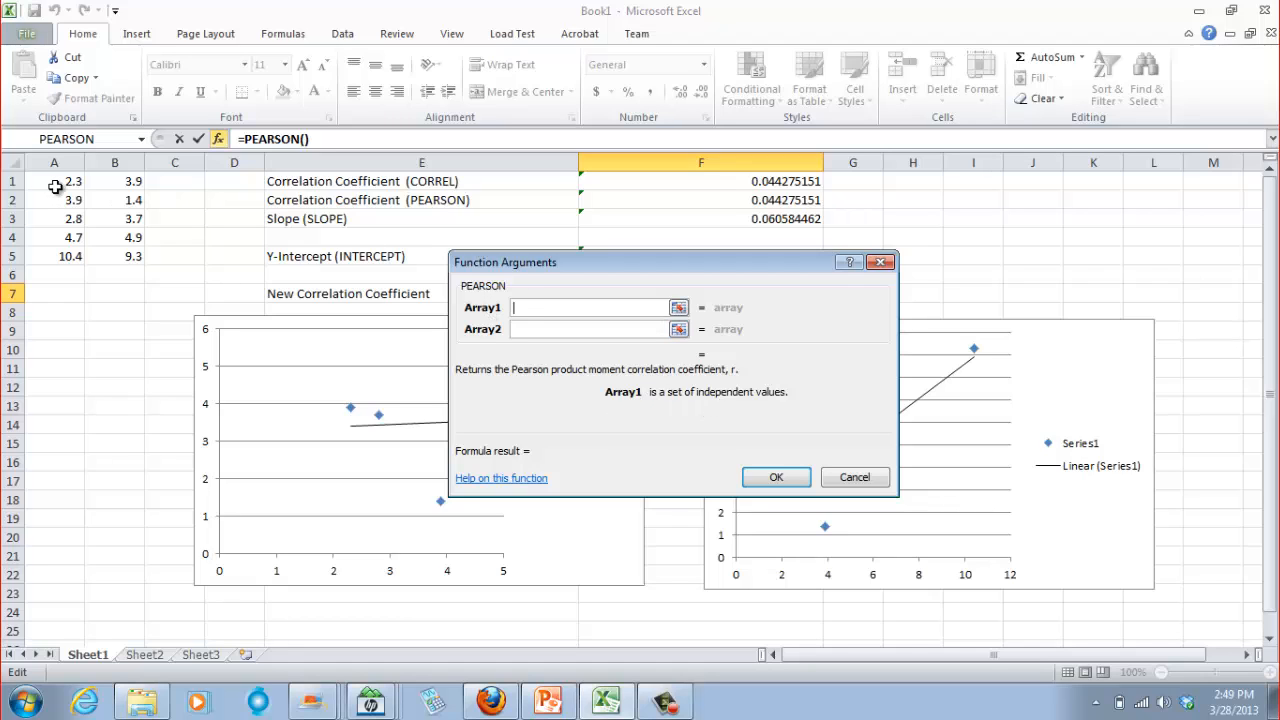
{"action": "left_click_drag", "start_coordinate": [55, 186], "coordinate": [55, 207]}
{"action": "left_click_drag", "start_coordinate": [55, 253], "coordinate": [55, 253]}
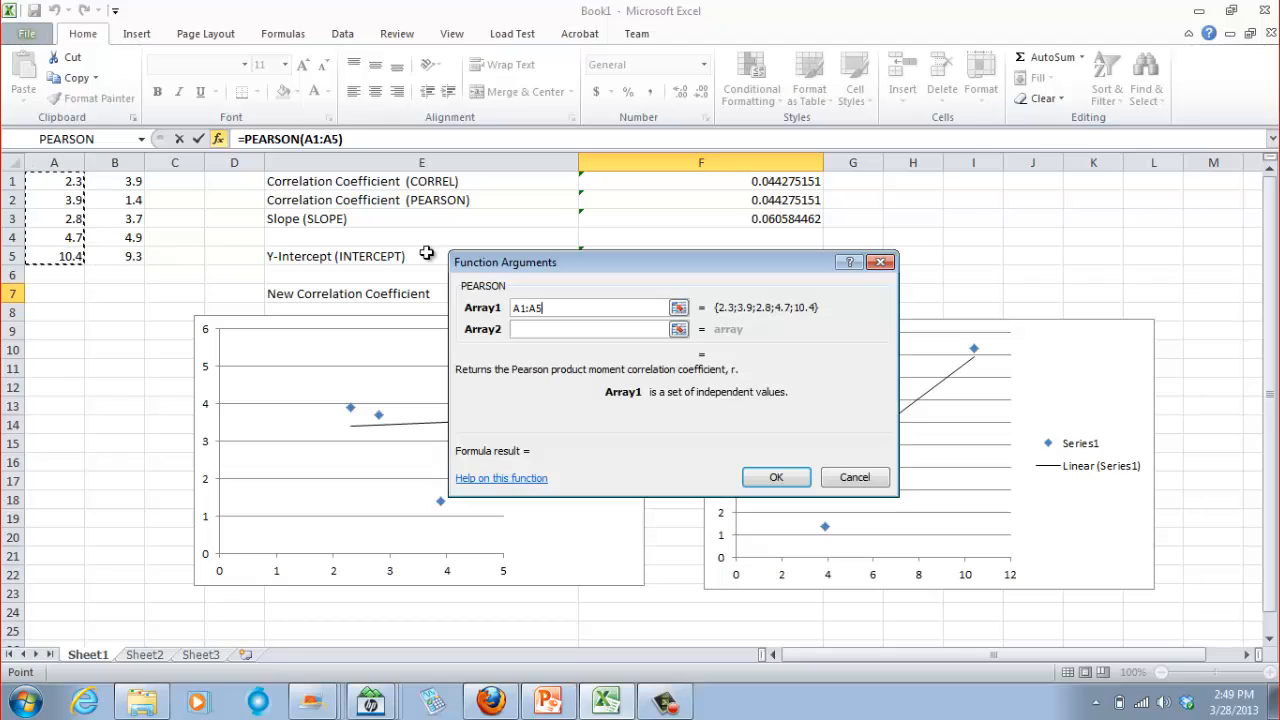
{"action": "left_click", "coordinate": [525, 332]}
{"action": "left_click_drag", "start_coordinate": [112, 183], "coordinate": [112, 256]}
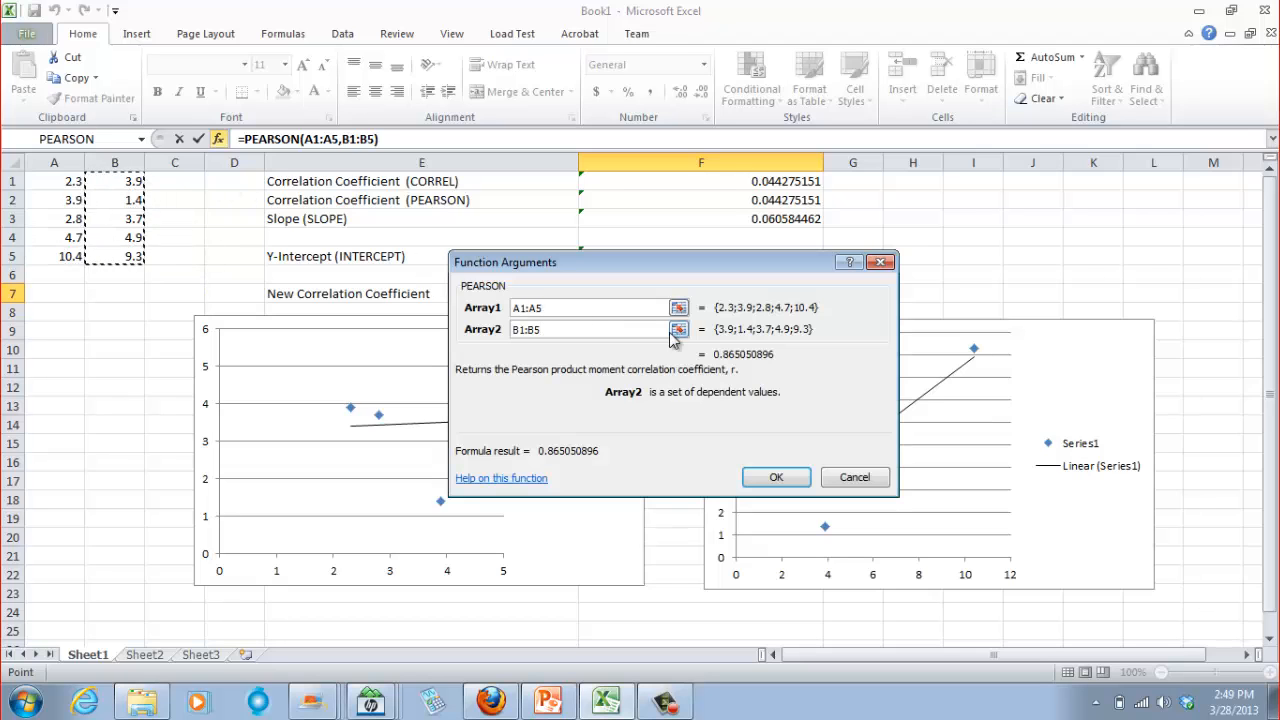
{"action": "left_click", "coordinate": [776, 479]}
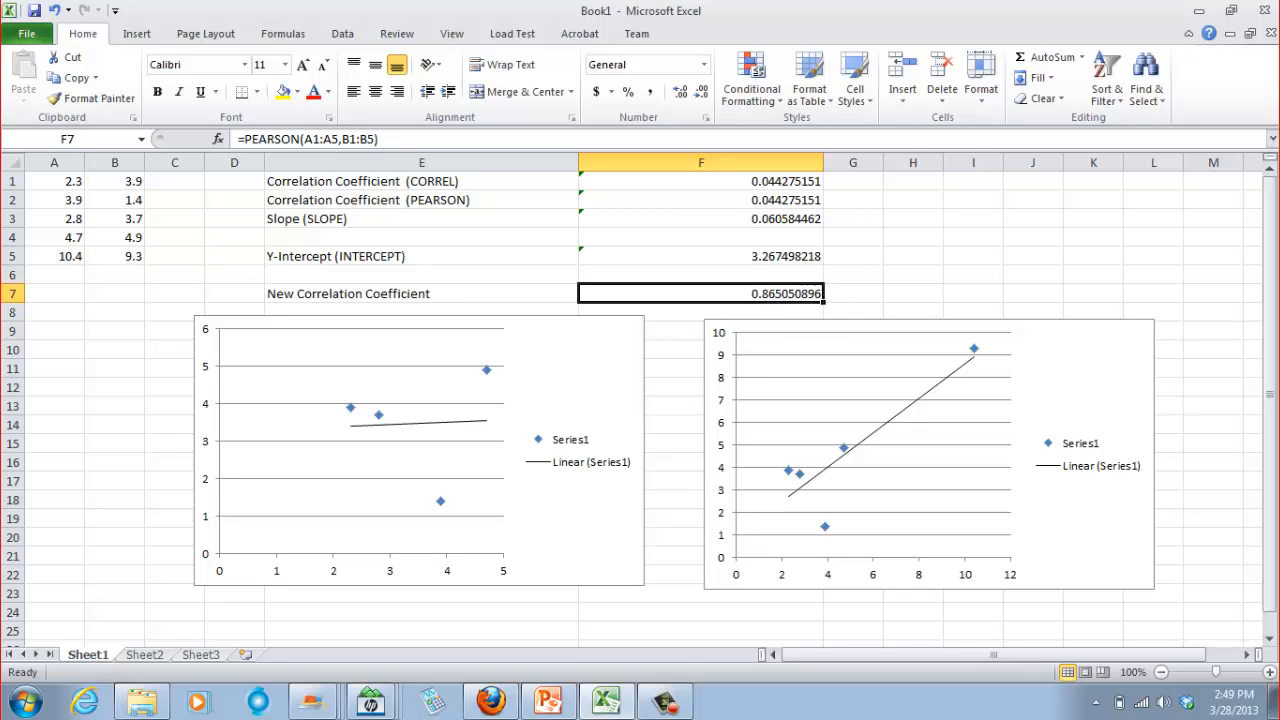
- Check the Example 1 slide in PowerPoint and, back in Excel, run a Correlation analysis on A1:B5 grouped by columns, output to a new worksheet
{"action": "left_click", "coordinate": [548, 700]}
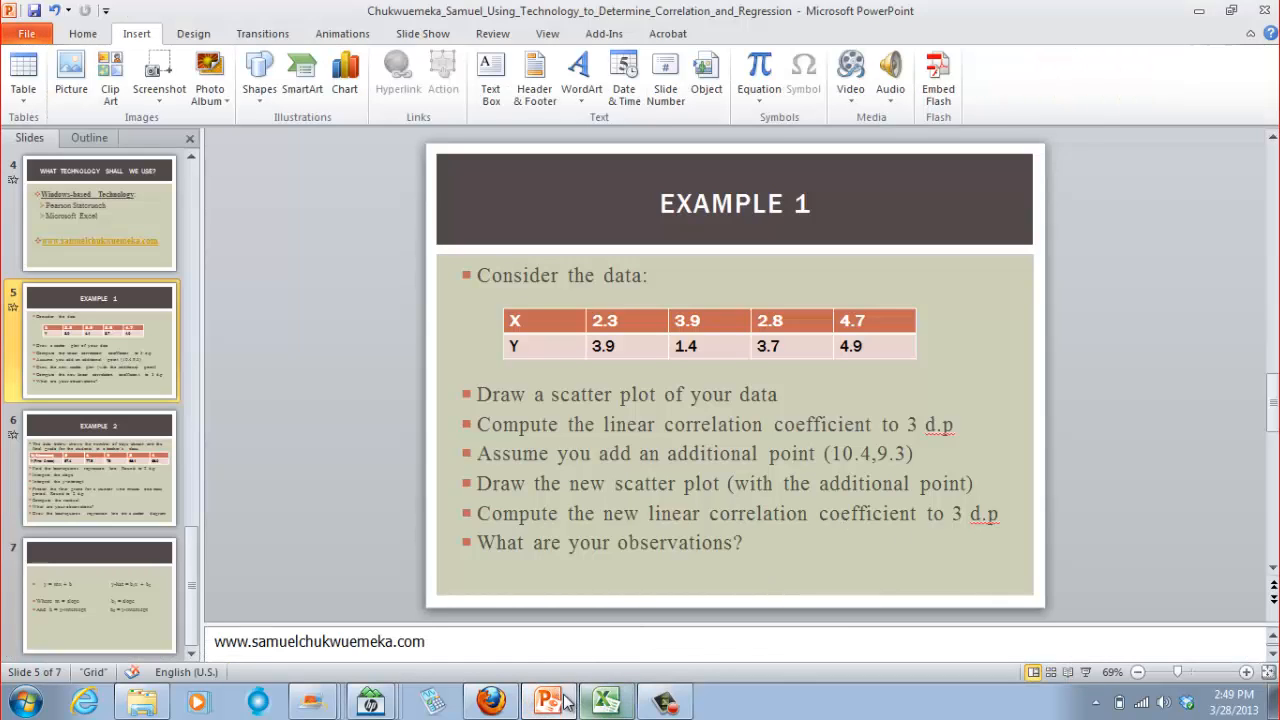
{"action": "key", "text": "alt+Tab"}
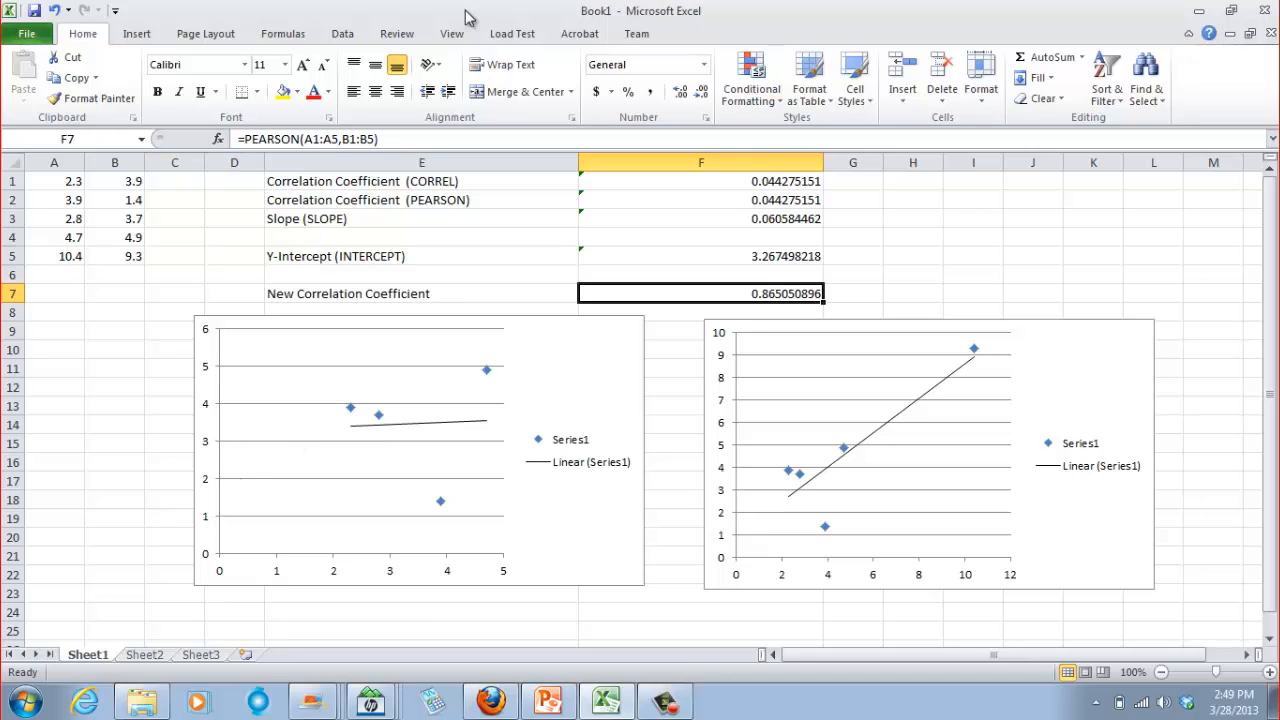
{"action": "left_click", "coordinate": [342, 34]}
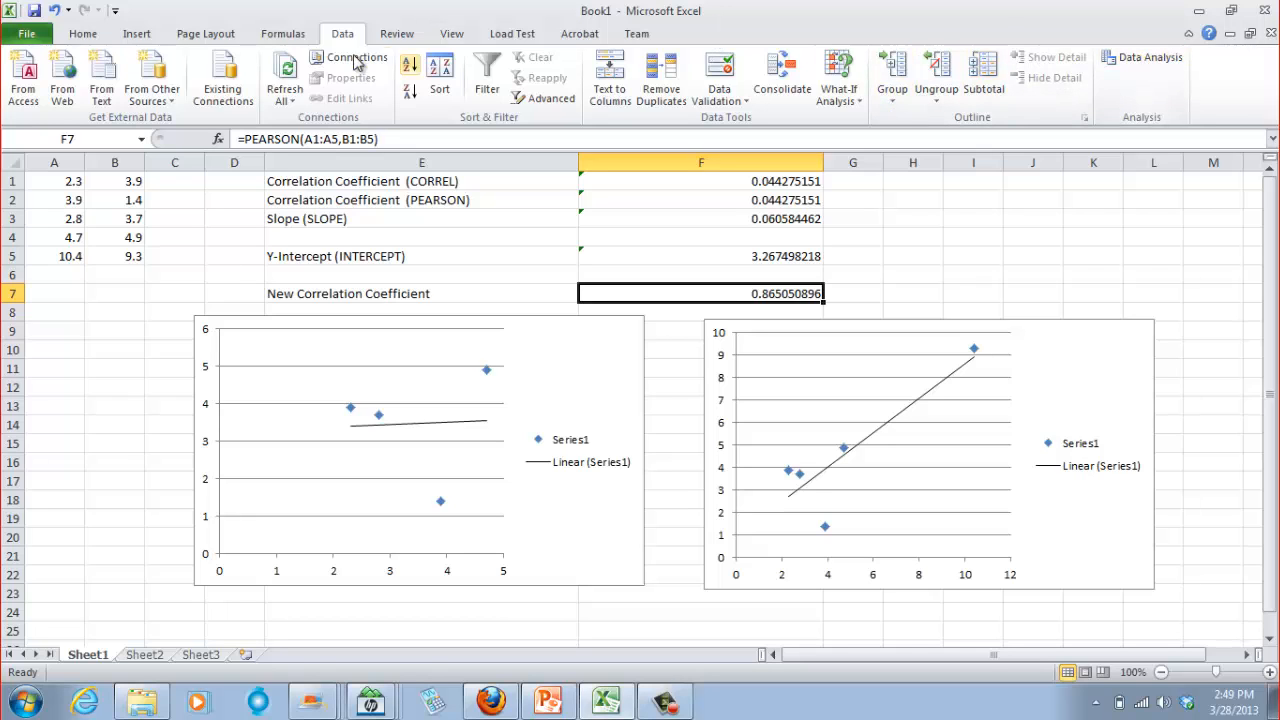
{"action": "left_click", "coordinate": [1140, 57]}
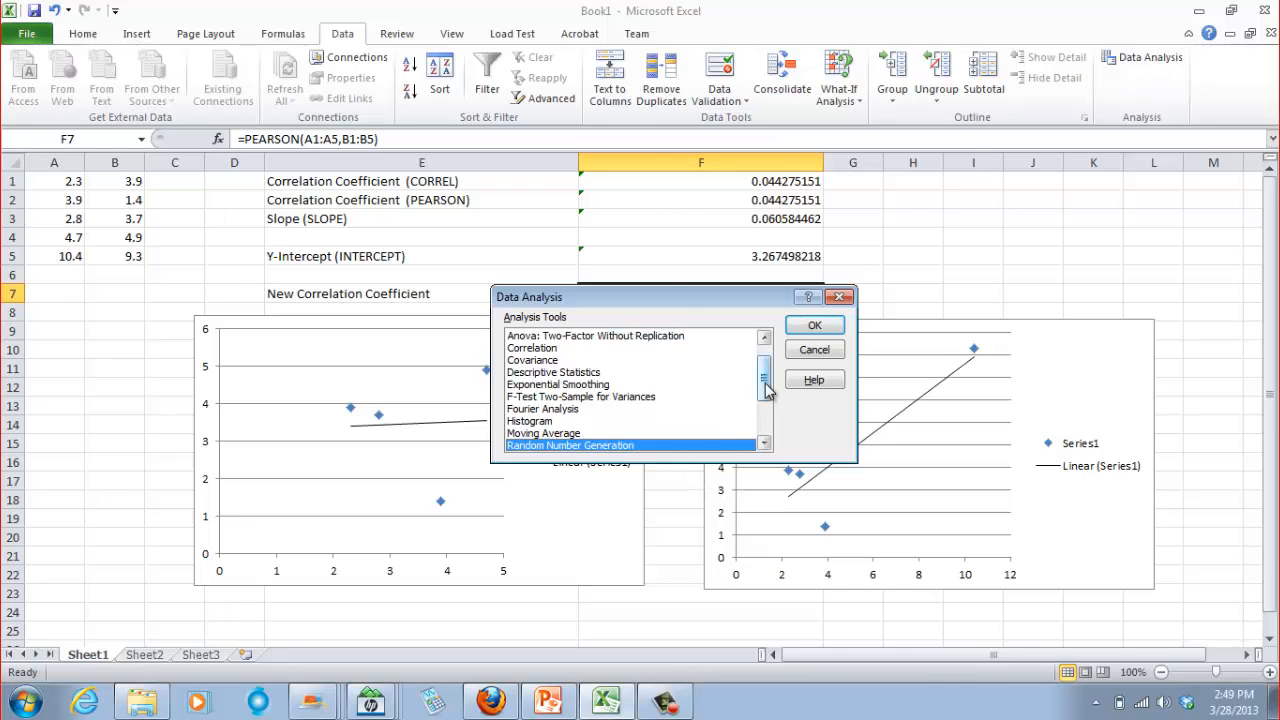
{"action": "mouse_move", "coordinate": [766, 377]}
{"action": "left_mouse_down"}
{"action": "mouse_move", "coordinate": [766, 408]}
{"action": "mouse_move", "coordinate": [767, 372]}
{"action": "left_mouse_up"}
{"action": "left_click", "coordinate": [555, 373]}
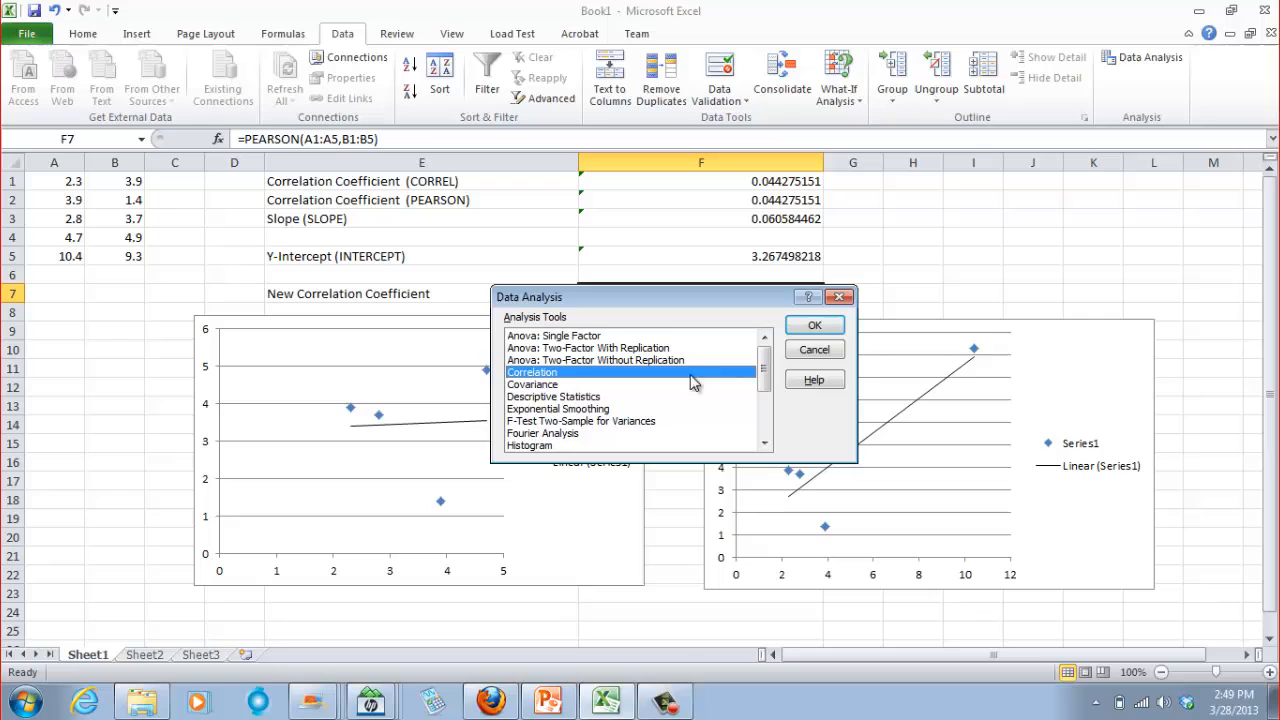
{"action": "left_click", "coordinate": [816, 328]}
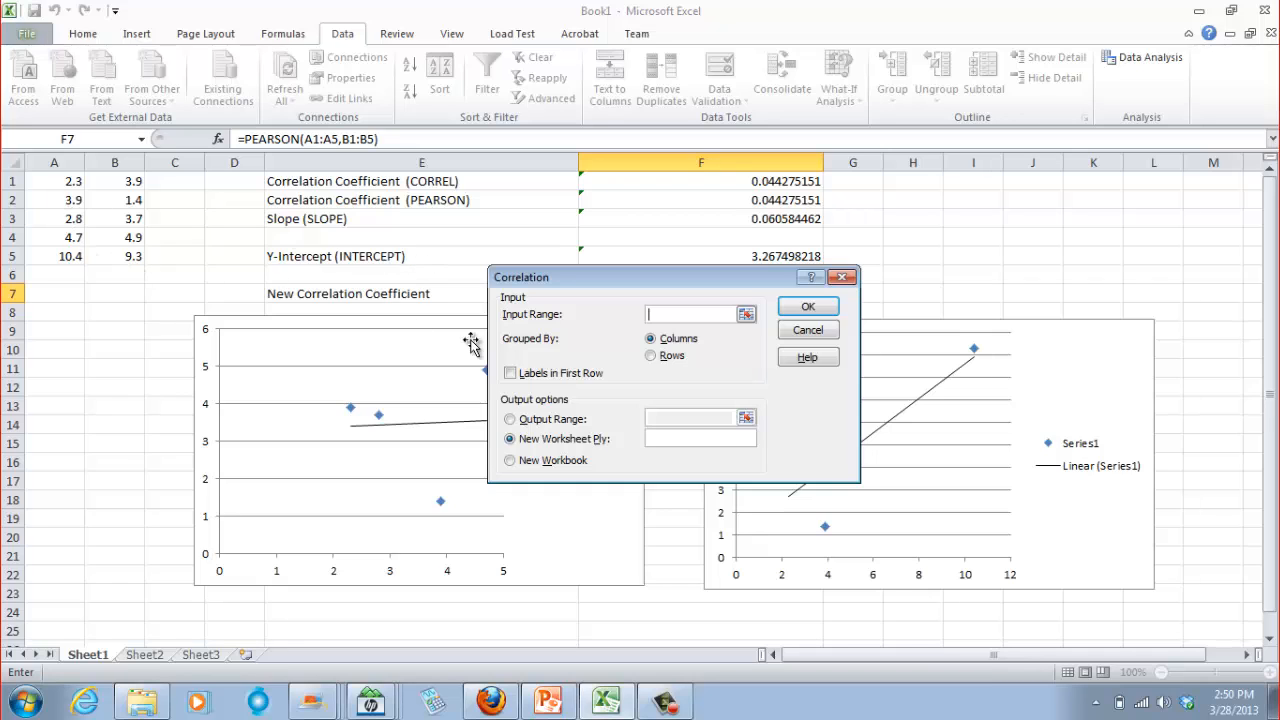
{"action": "left_click", "coordinate": [35, 182]}
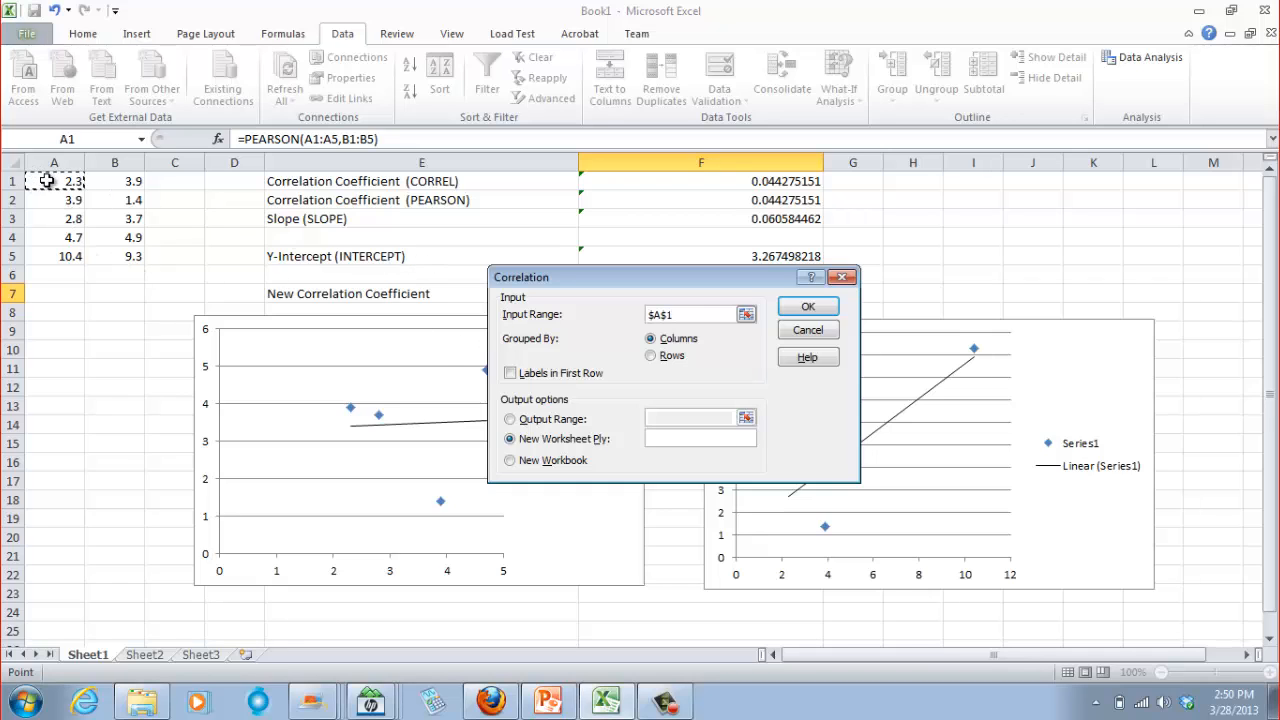
{"action": "left_click_drag", "start_coordinate": [38, 180], "coordinate": [115, 253]}
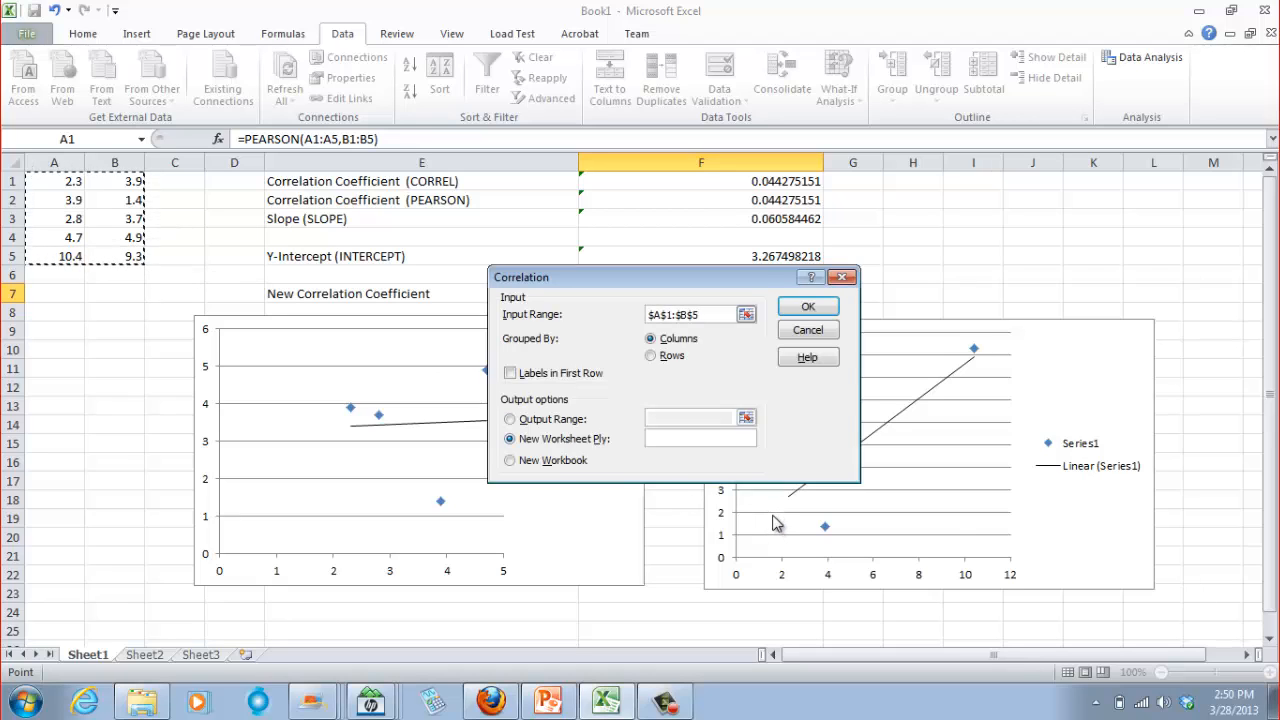
{"action": "left_click", "coordinate": [808, 306]}
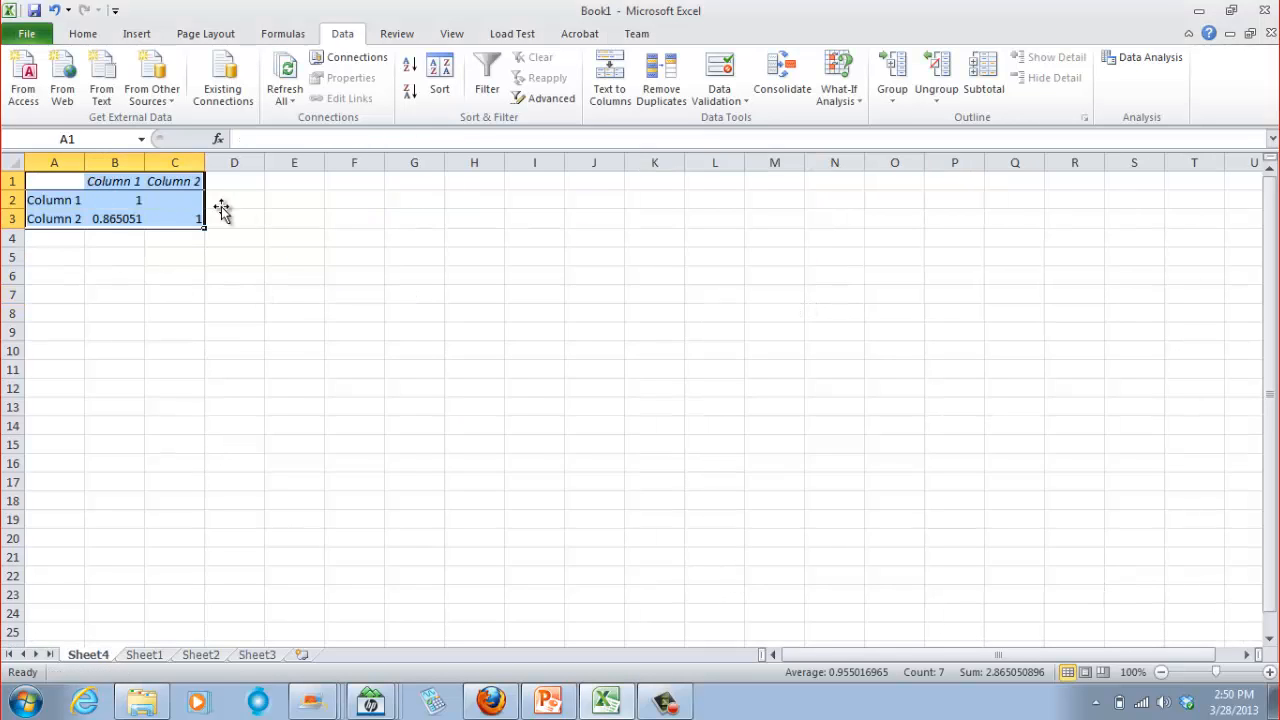
- Delete the worksheet that holds the correlation analysis output
{"action": "right_click", "coordinate": [88, 656]}
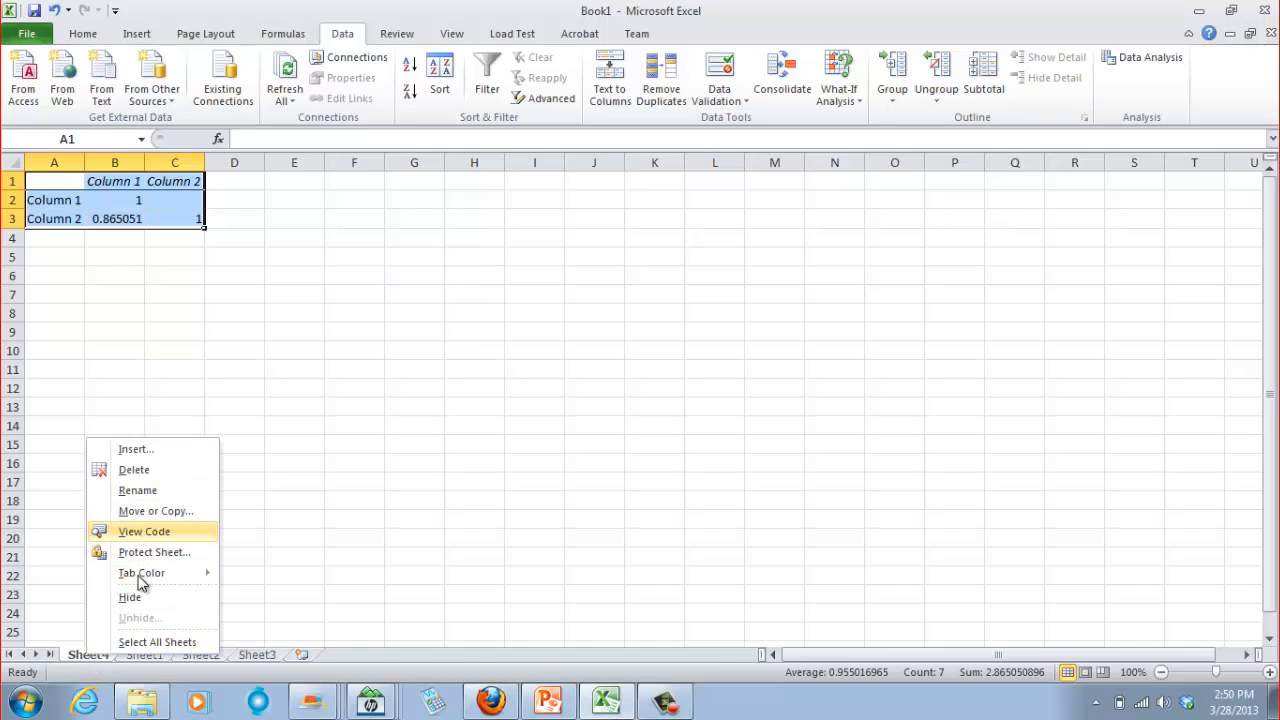
{"action": "left_click", "coordinate": [134, 470]}
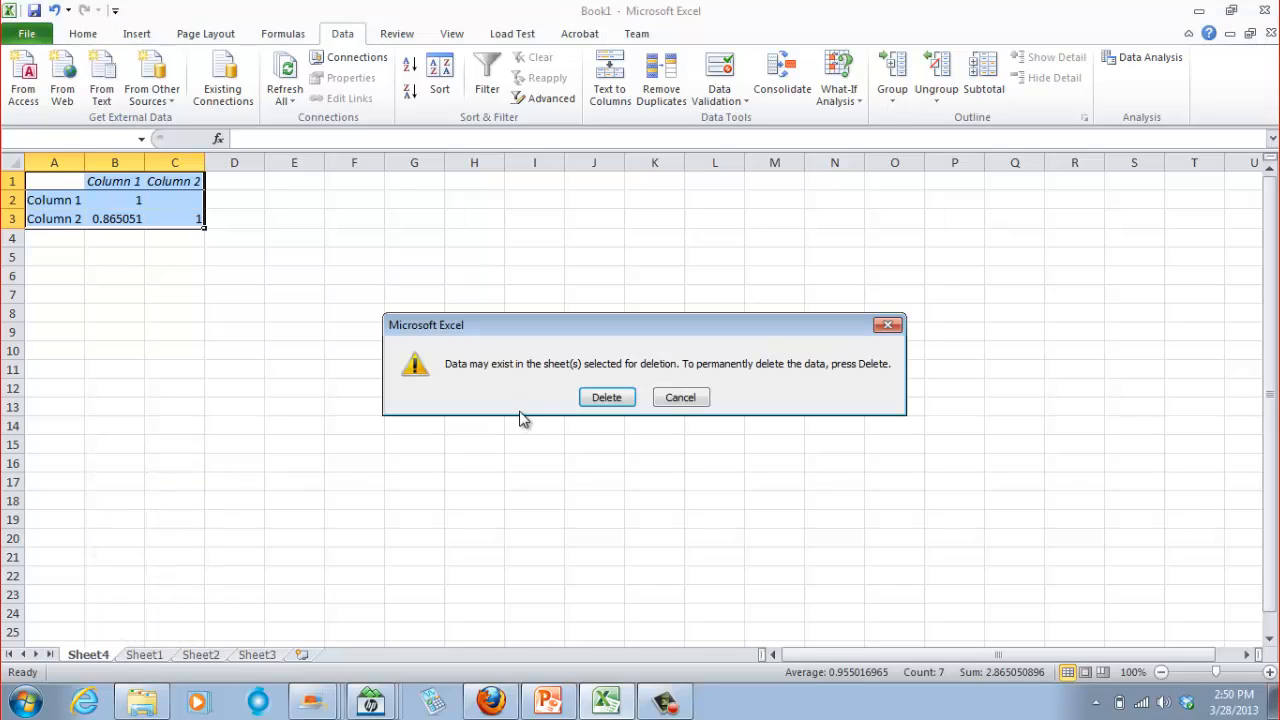
{"action": "left_click", "coordinate": [606, 397]}
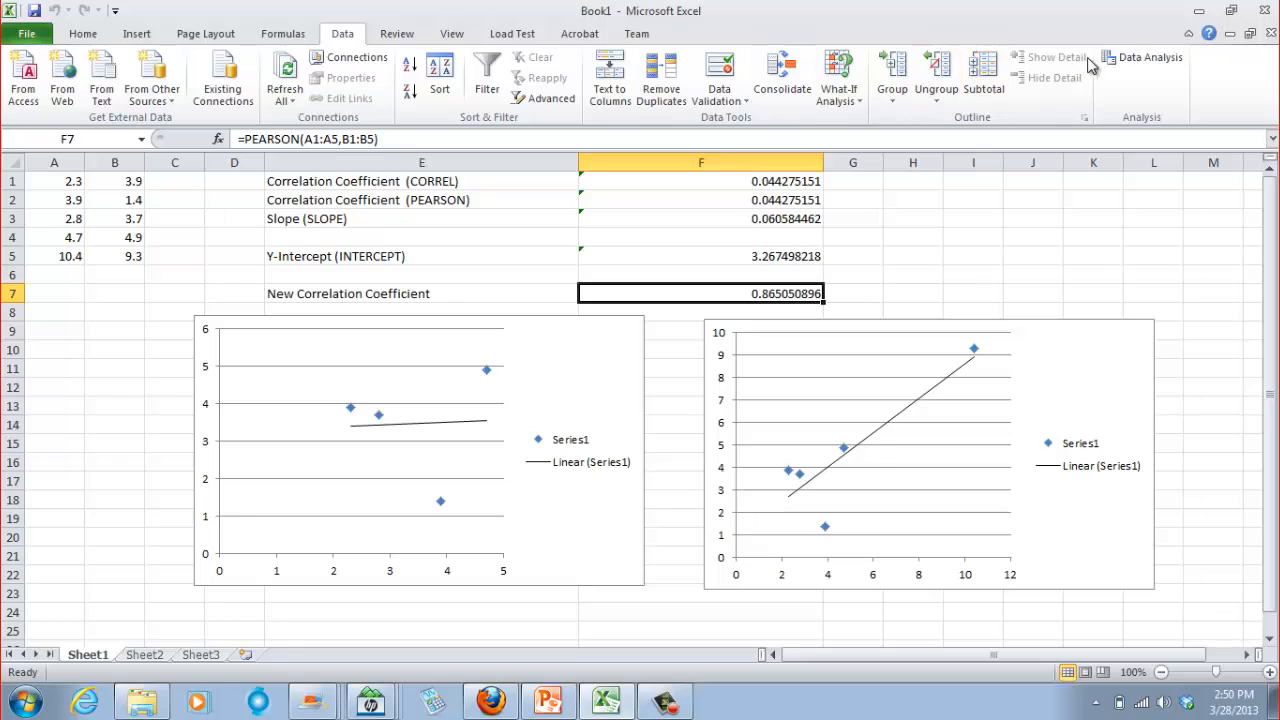
- Run a Correlation analysis on A1:B5 grouped by columns to a new worksheet, and widen output columns A to C
{"action": "left_click", "coordinate": [1137, 60]}
{"action": "left_click", "coordinate": [818, 326]}
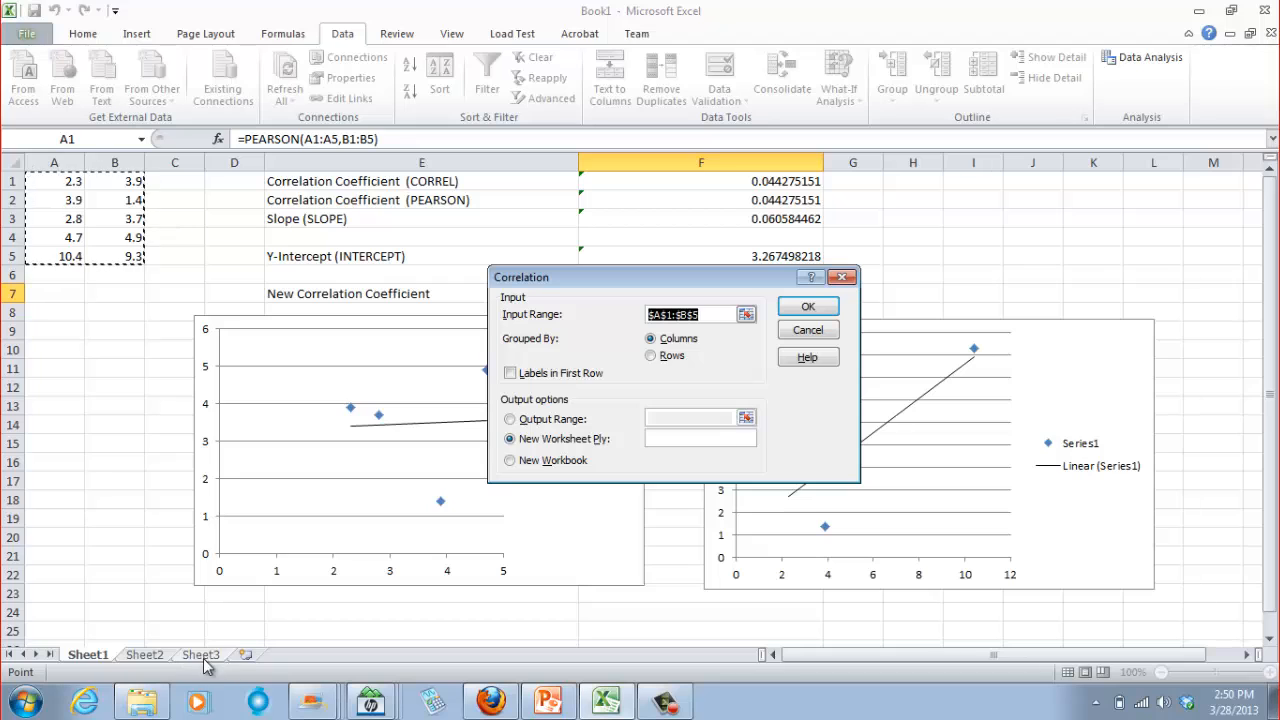
{"action": "left_click", "coordinate": [807, 311]}
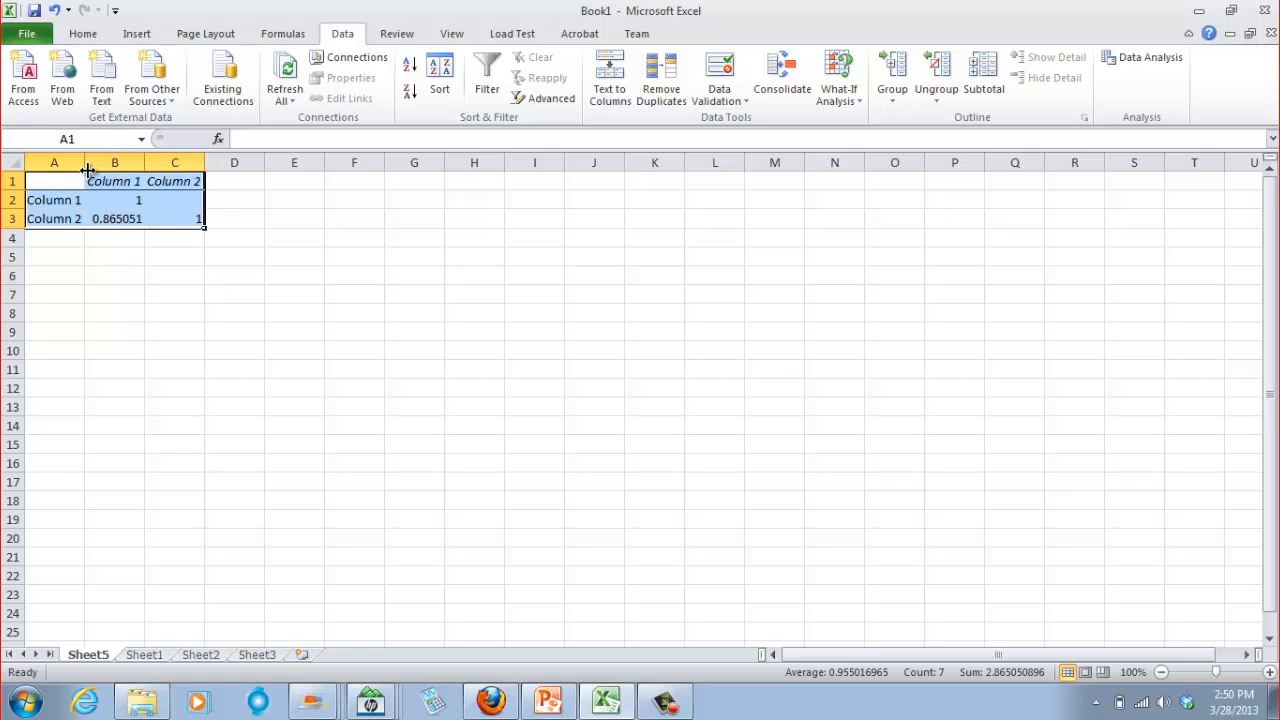
{"action": "left_click_drag", "start_coordinate": [87, 170], "coordinate": [566, 180]}
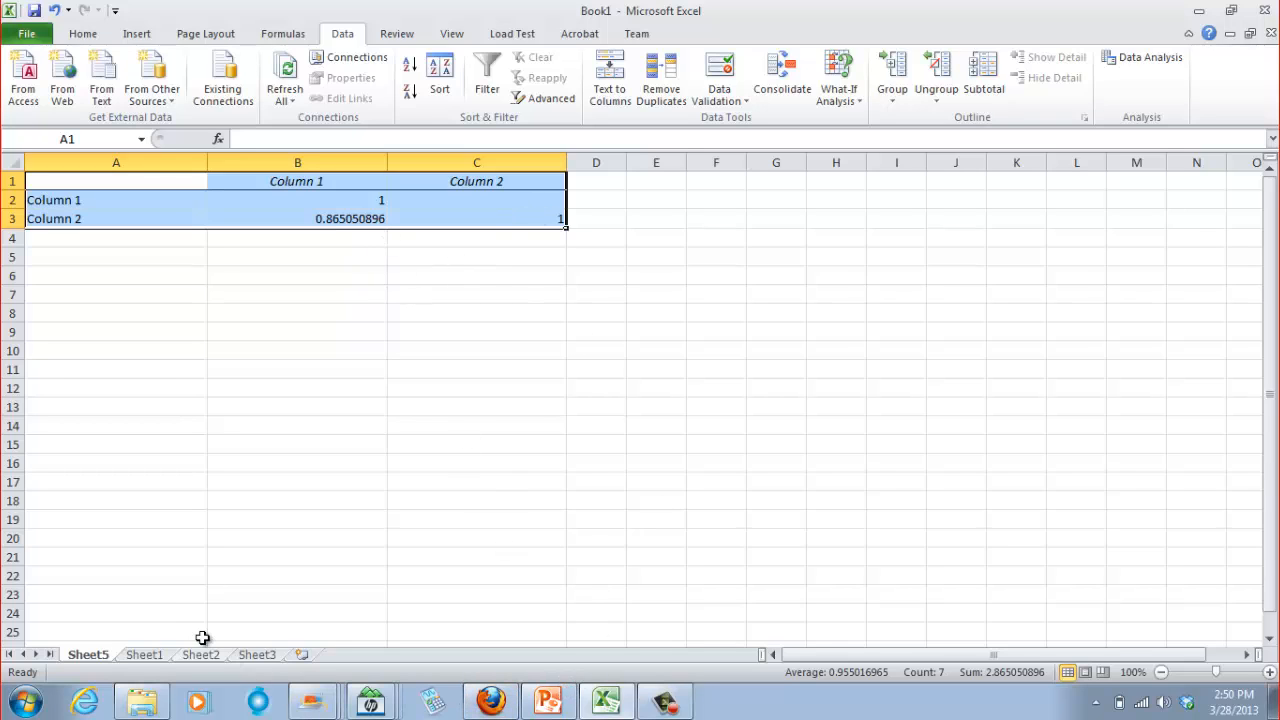
- Review the added point in A5:B5 on Sheet1, and switch to PowerPoint to show the Example 2 slide
{"action": "left_click", "coordinate": [144, 655]}
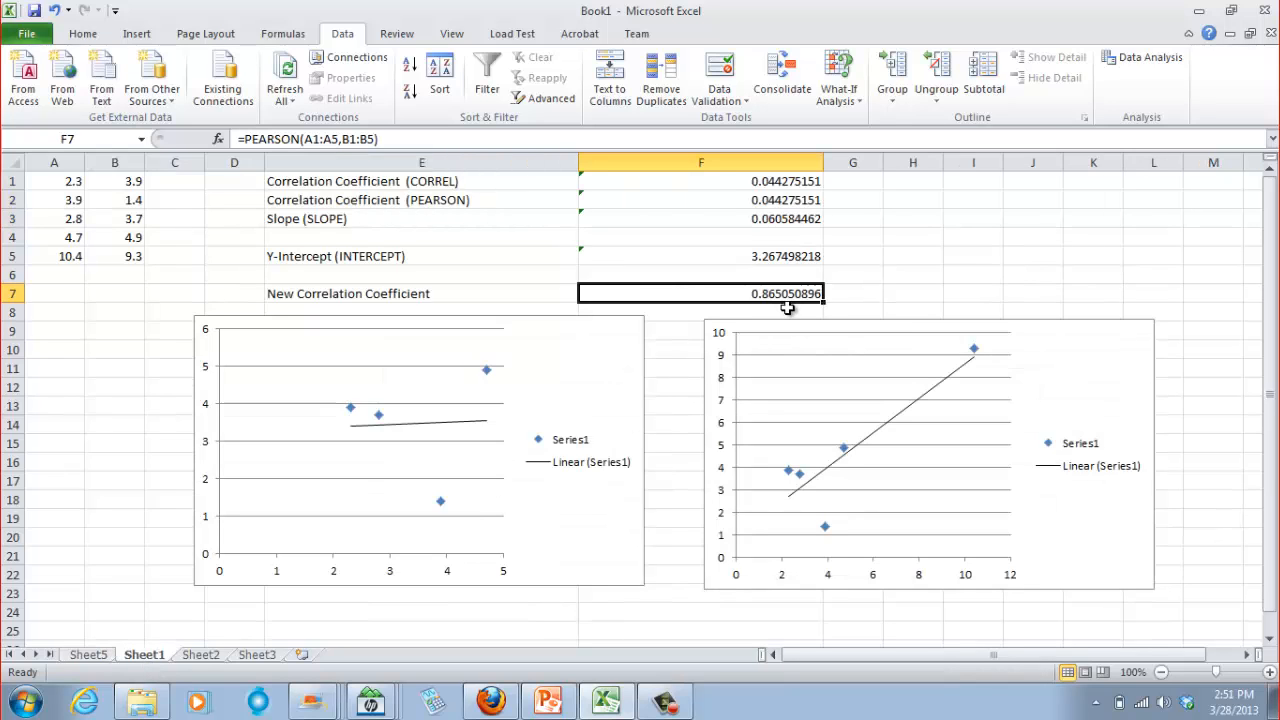
{"action": "left_click", "coordinate": [70, 258]}
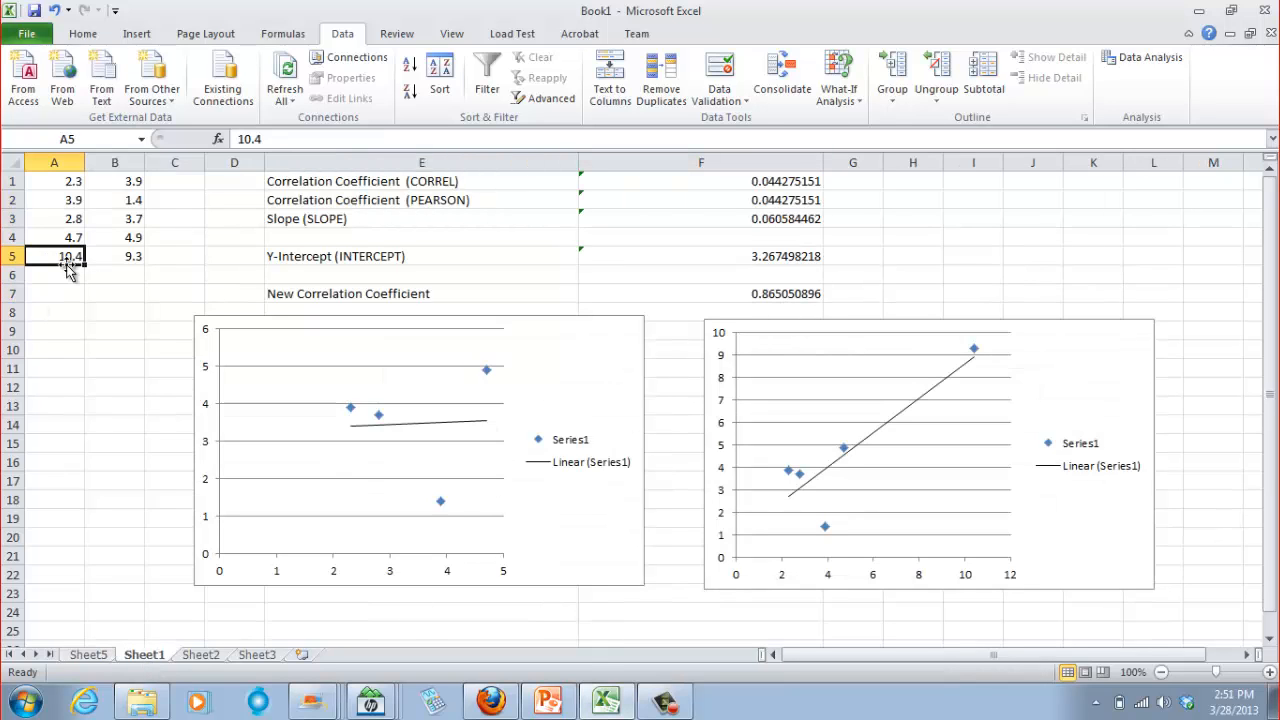
{"action": "left_click", "coordinate": [121, 256]}
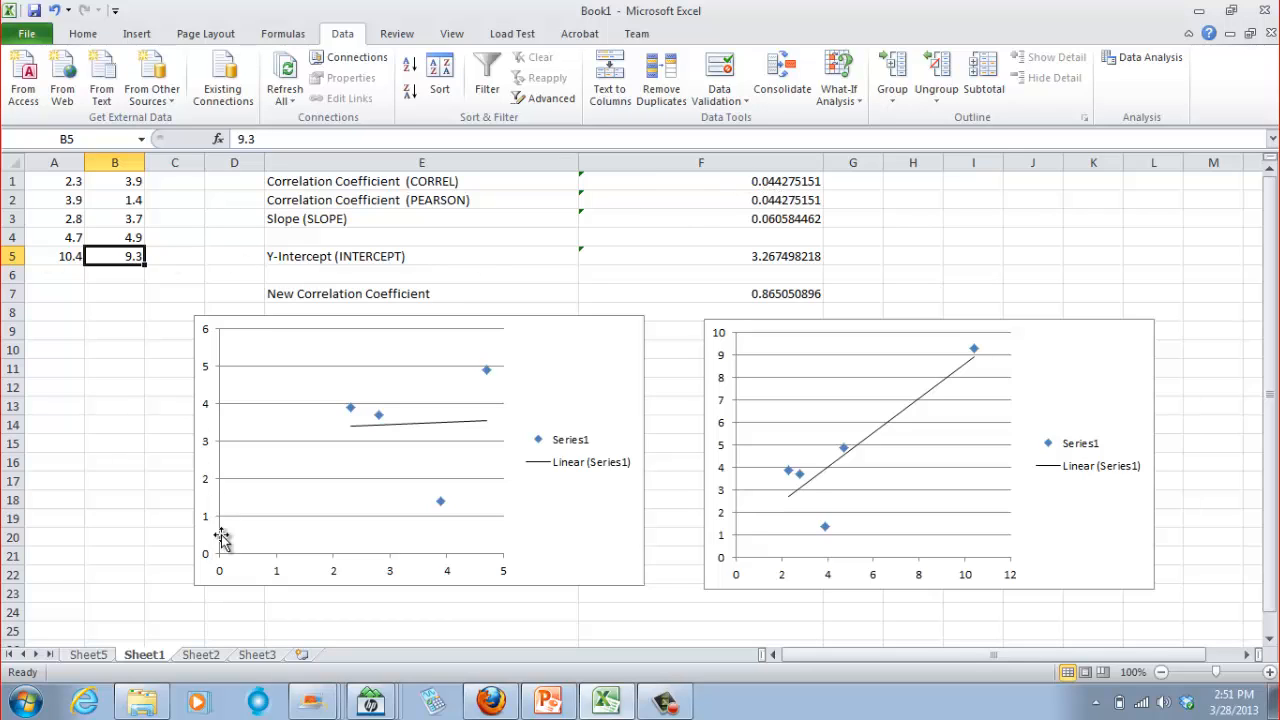
{"action": "left_click", "coordinate": [43, 256]}
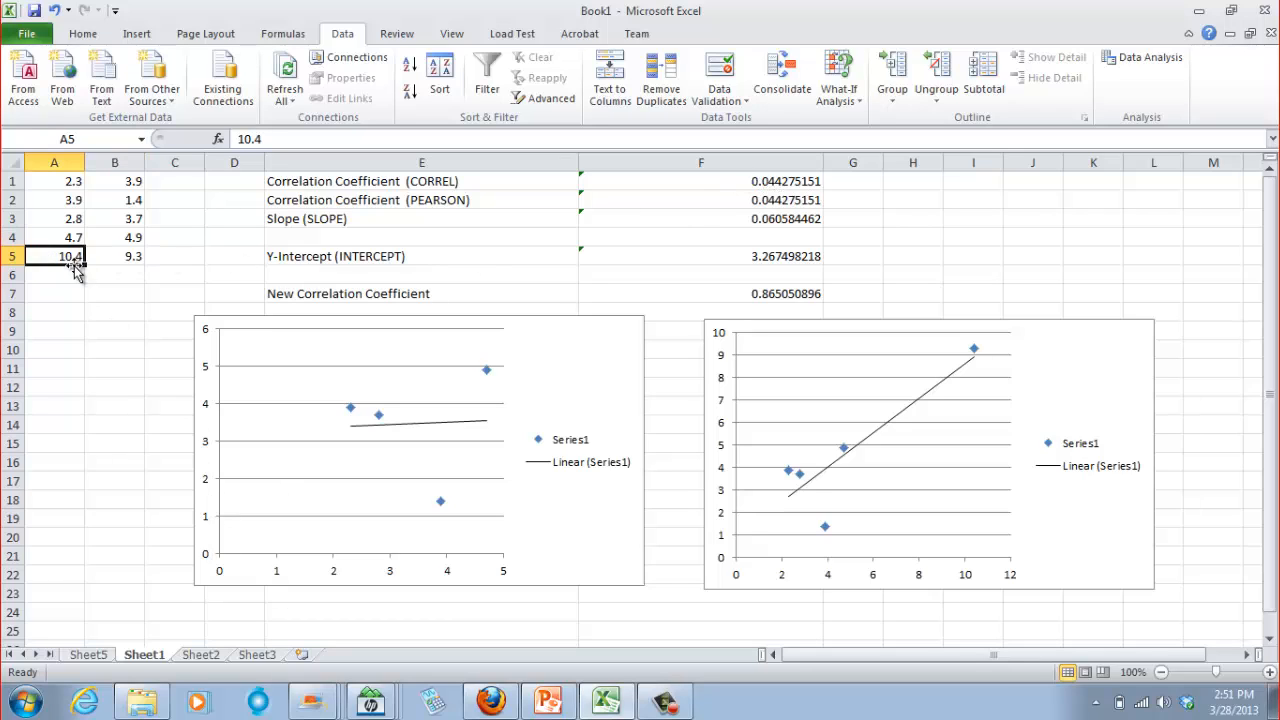
{"action": "left_click", "coordinate": [95, 264]}
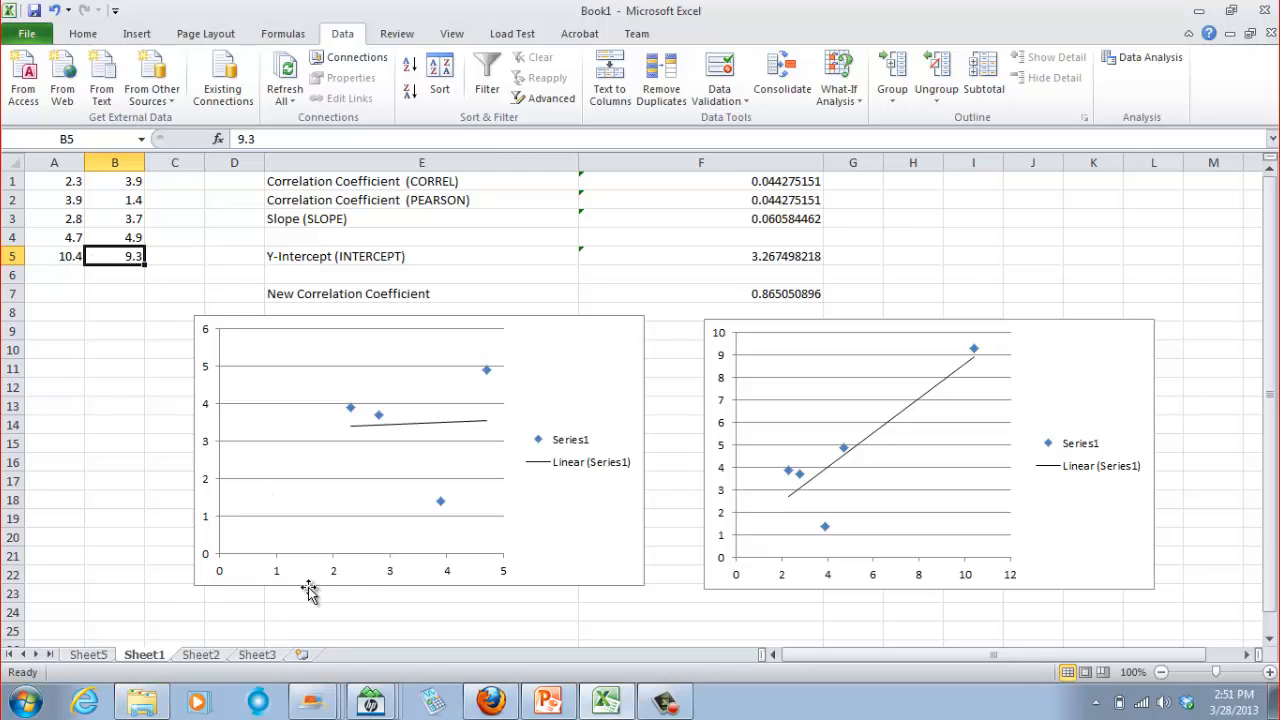
{"action": "left_click", "coordinate": [547, 714]}
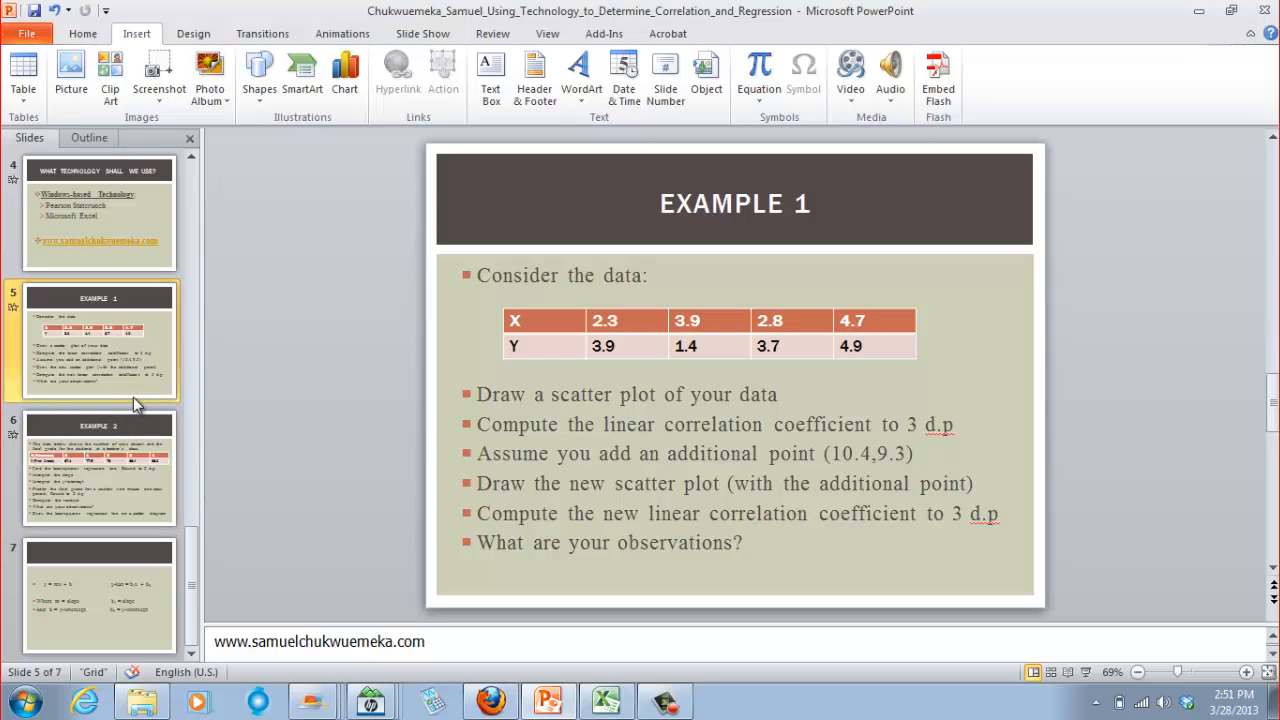
{"action": "left_click", "coordinate": [112, 456]}
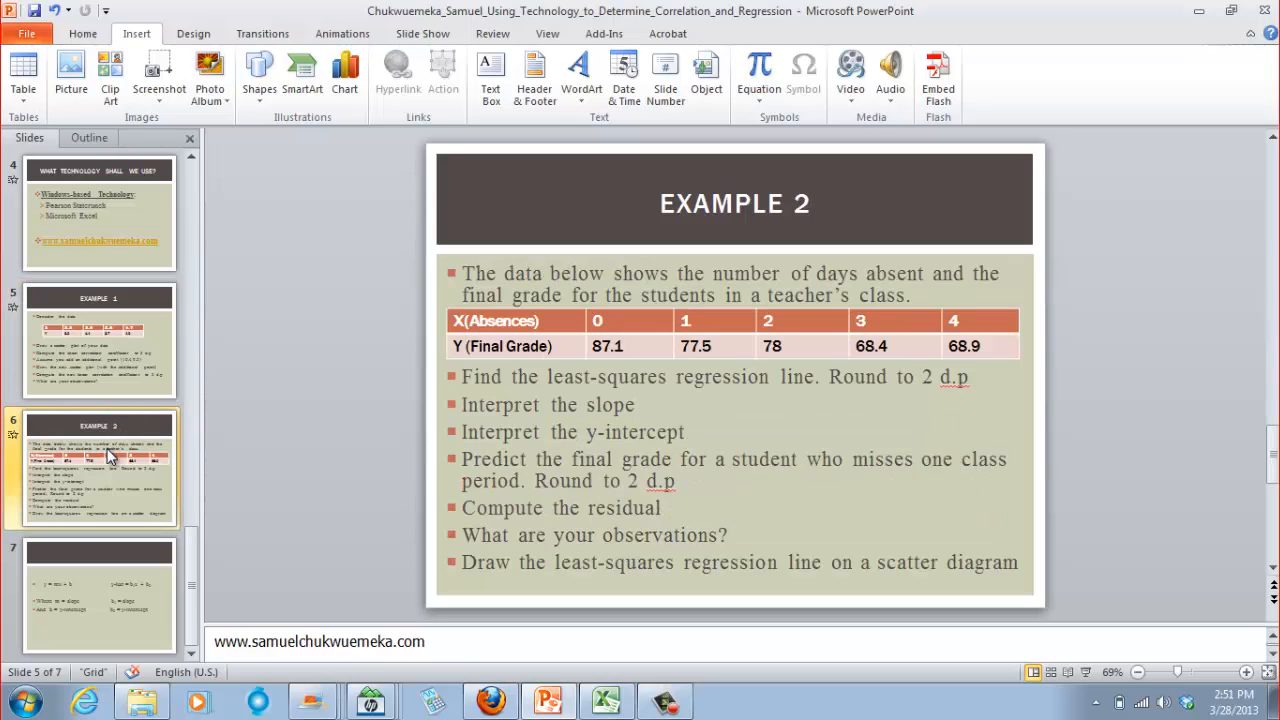
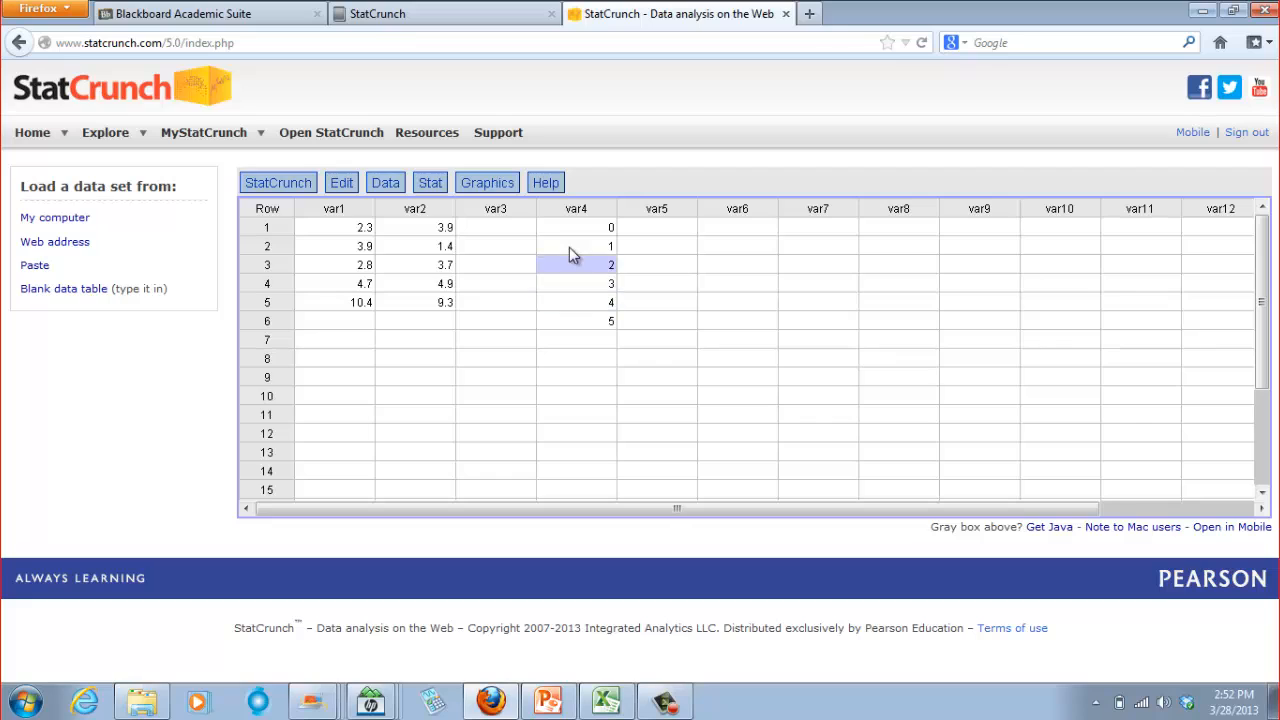
- Enter the final grades 87.1, 77.5, 78 and 68.4 in rows 1 to 4 of var5 in the StatCrunch table
{"action": "key", "text": "Right"}
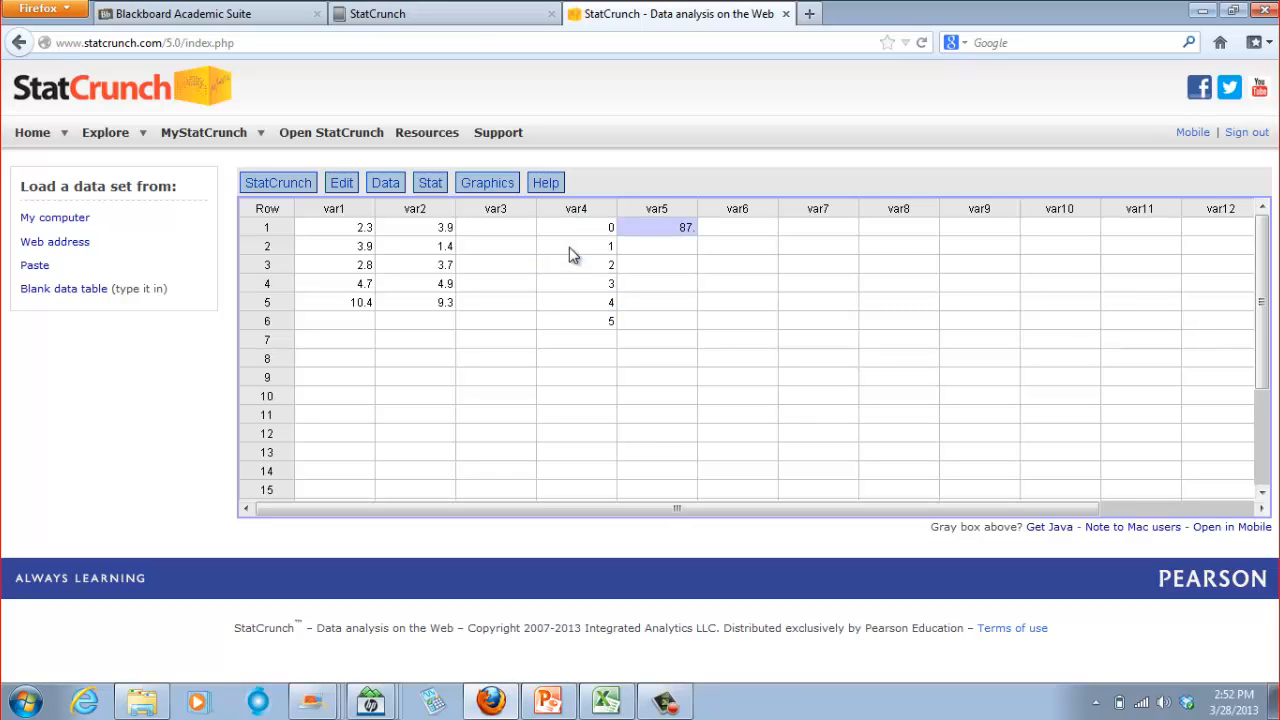
{"action": "type", "text": "87.1"}
{"action": "key", "text": "Return"}
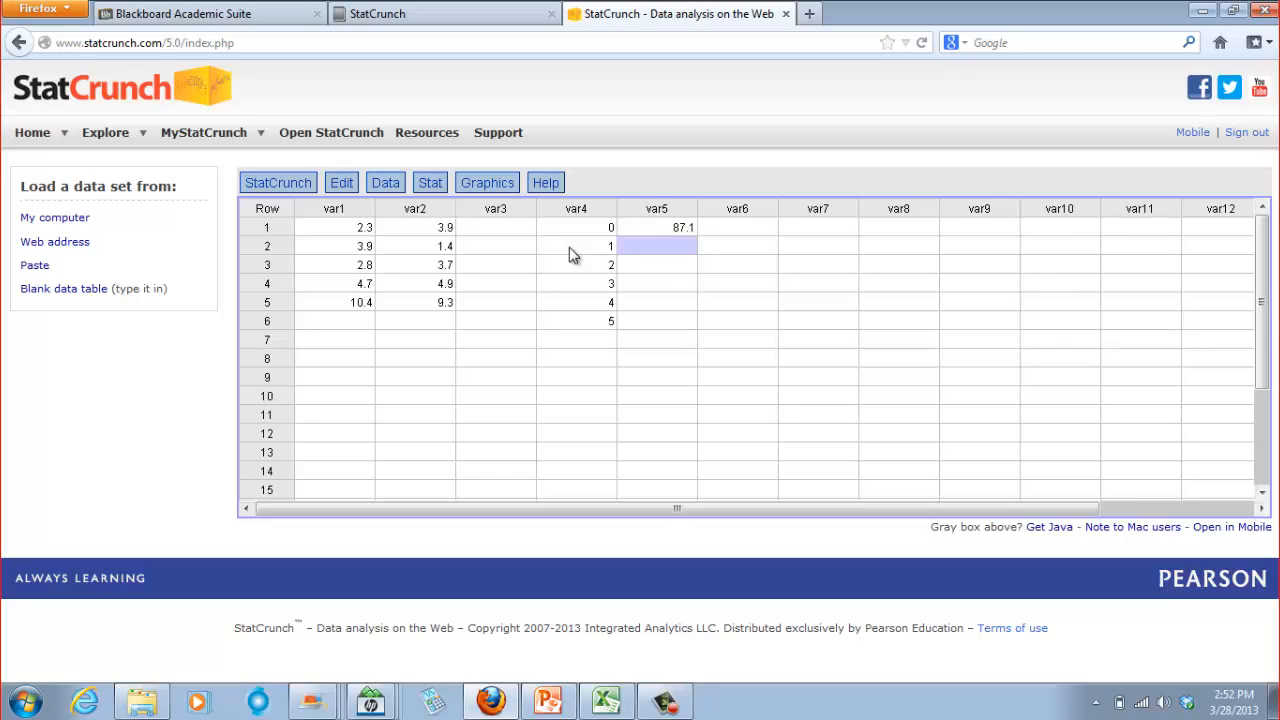
{"action": "type", "text": "77.5"}
{"action": "key", "text": "Return"}
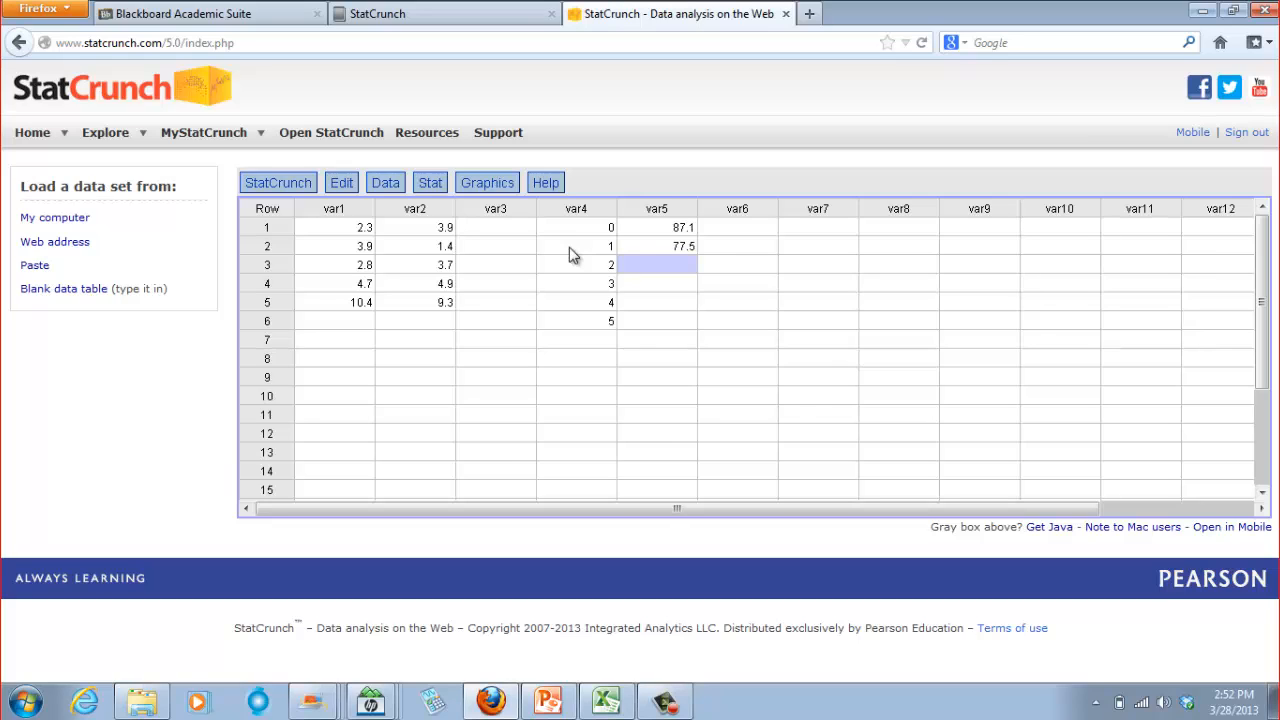
{"action": "type", "text": "78"}
{"action": "key", "text": "Return"}
{"action": "type", "text": "68"}
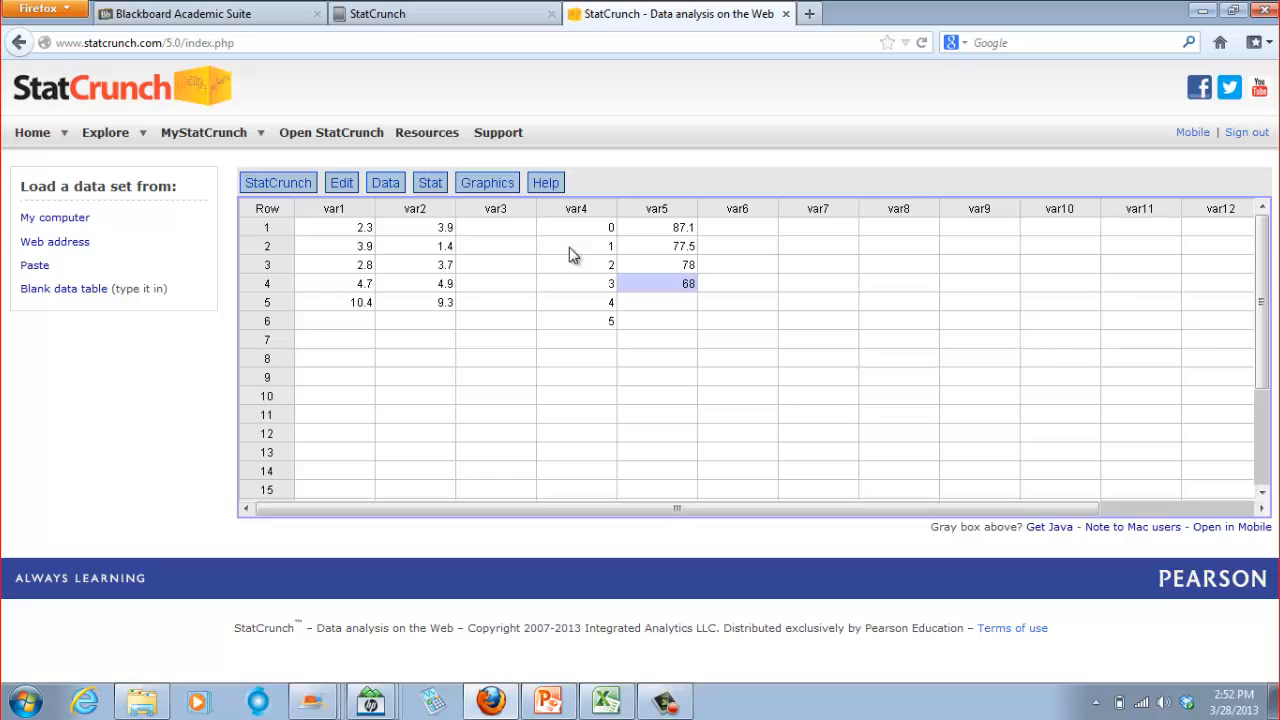
{"action": "type", "text": ".4"}
{"action": "key", "text": "Return"}
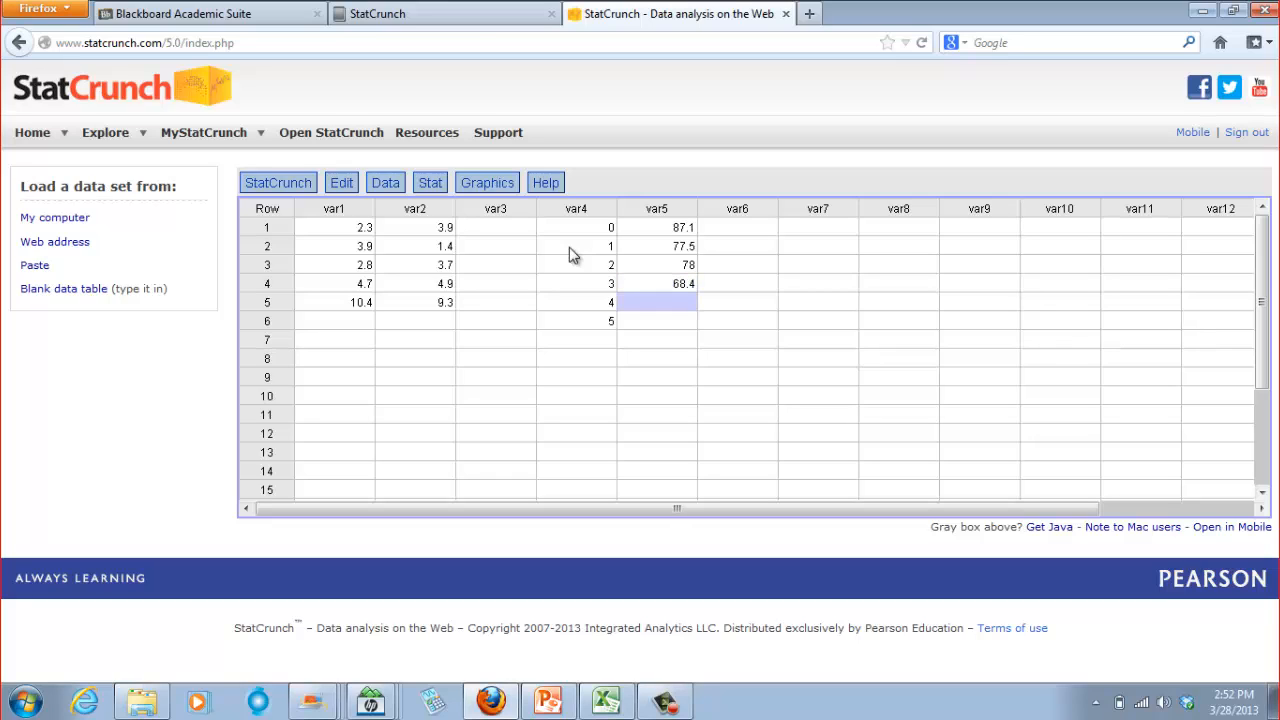
- Enter 68.9 in row 5 of var5 and delete the surplus value 5 from row 6 of var4
{"action": "key", "text": "Up"}
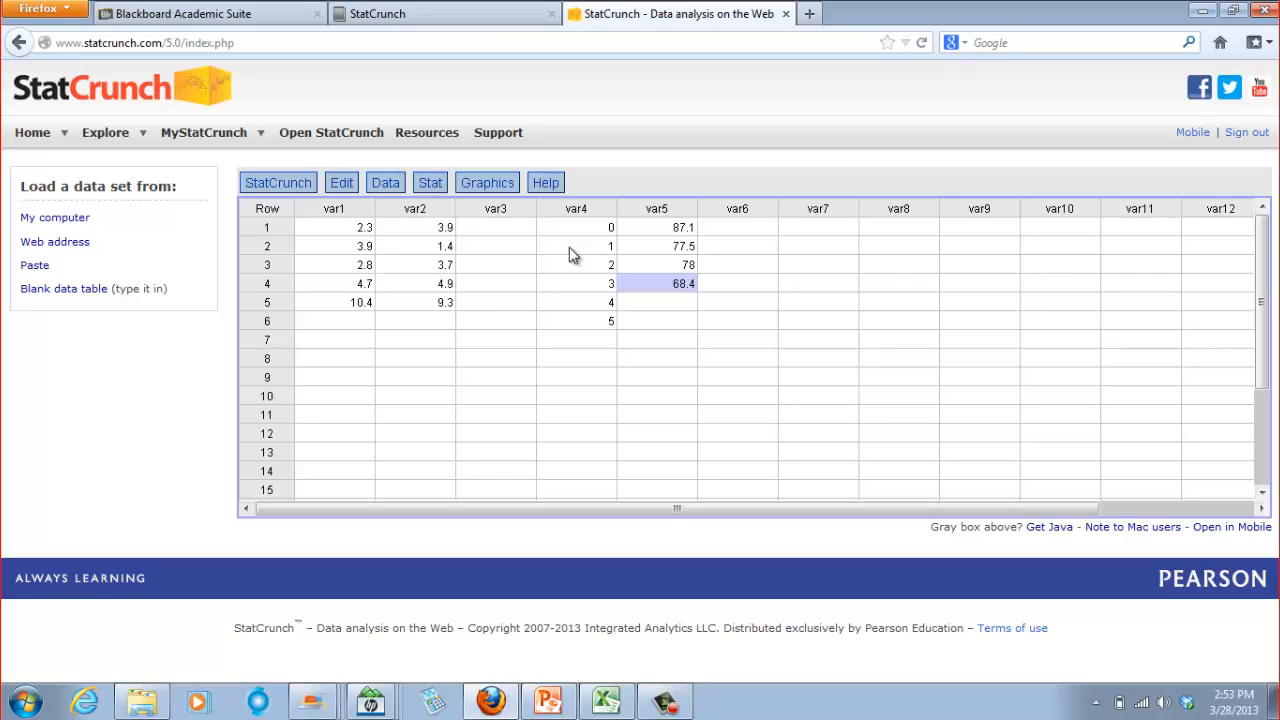
{"action": "key", "text": "Down"}
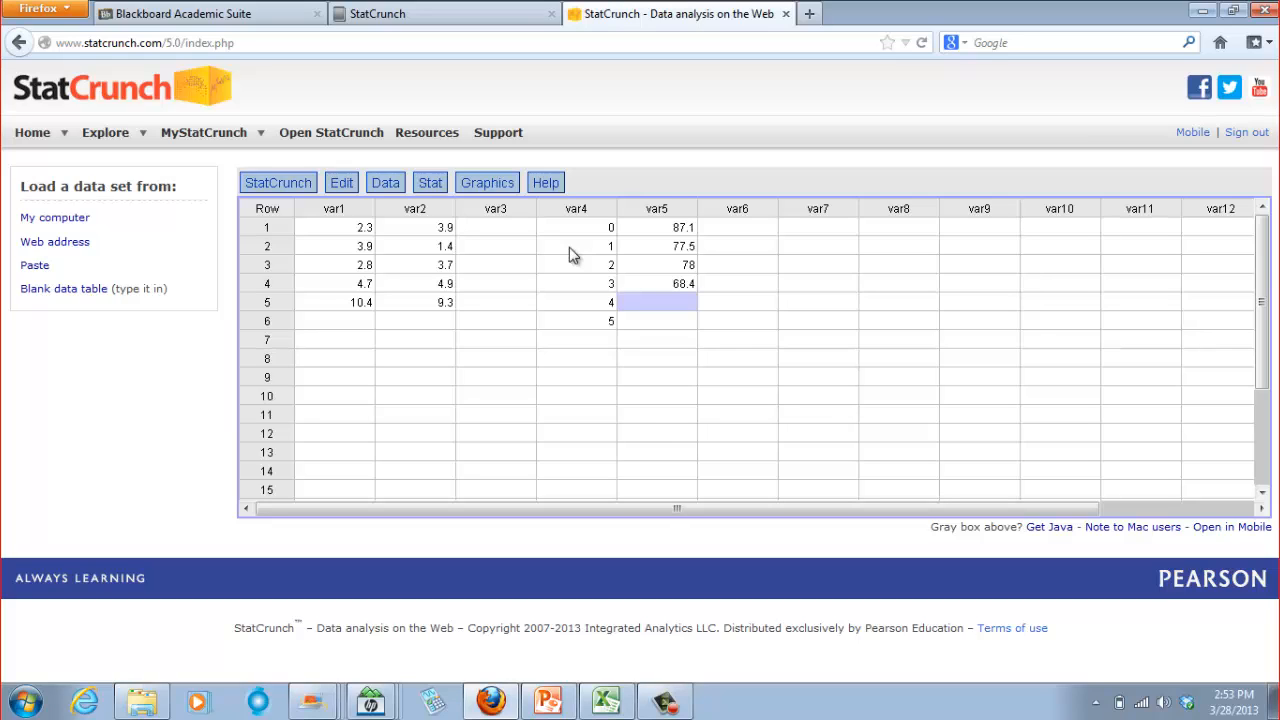
{"action": "type", "text": "68.9"}
{"action": "key", "text": "Return"}
{"action": "key", "text": "Left"}
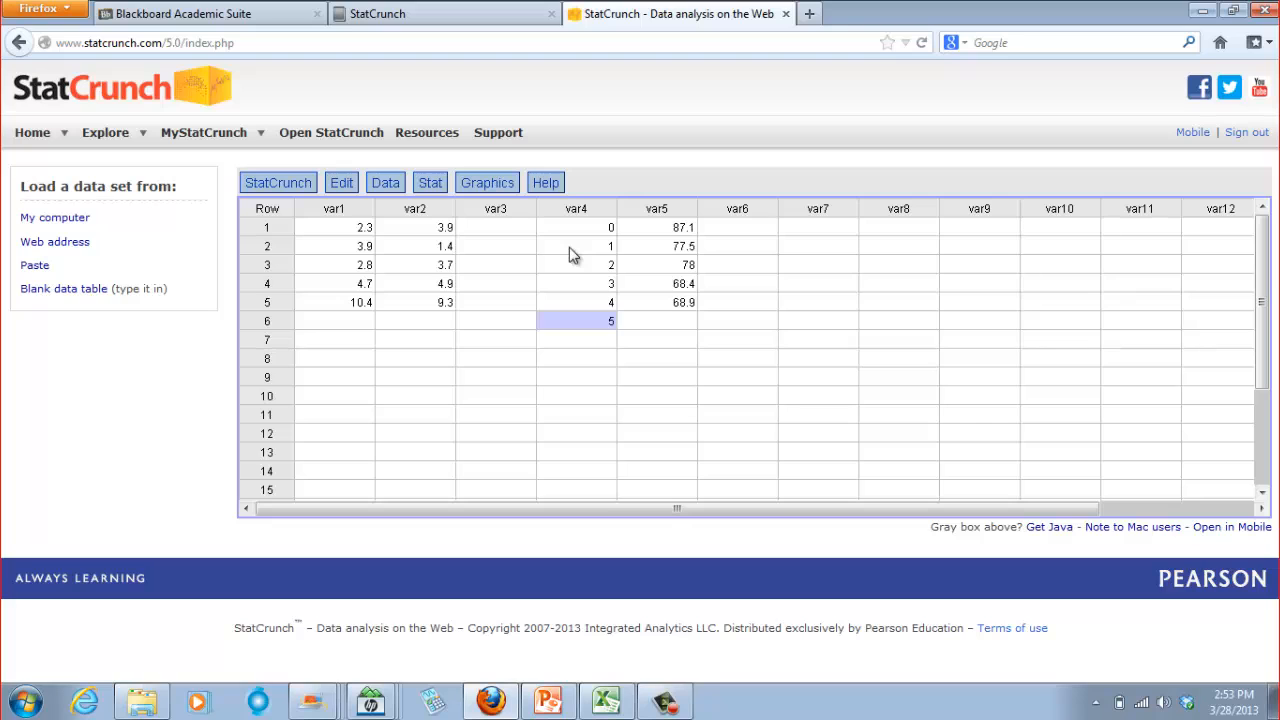
{"action": "key", "text": "Delete"}
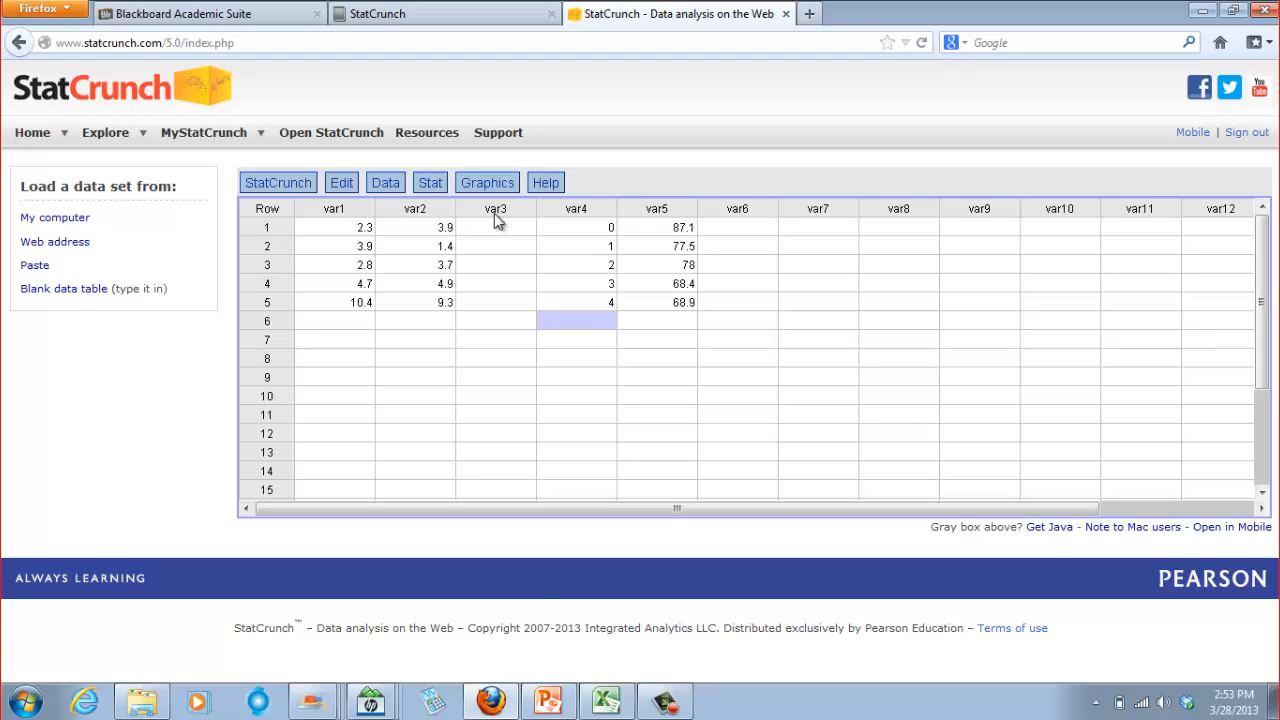
- Check the data and tasks on the Example 2 slide in PowerPoint, and return to StatCrunch in Firefox
{"action": "left_click", "coordinate": [548, 700]}
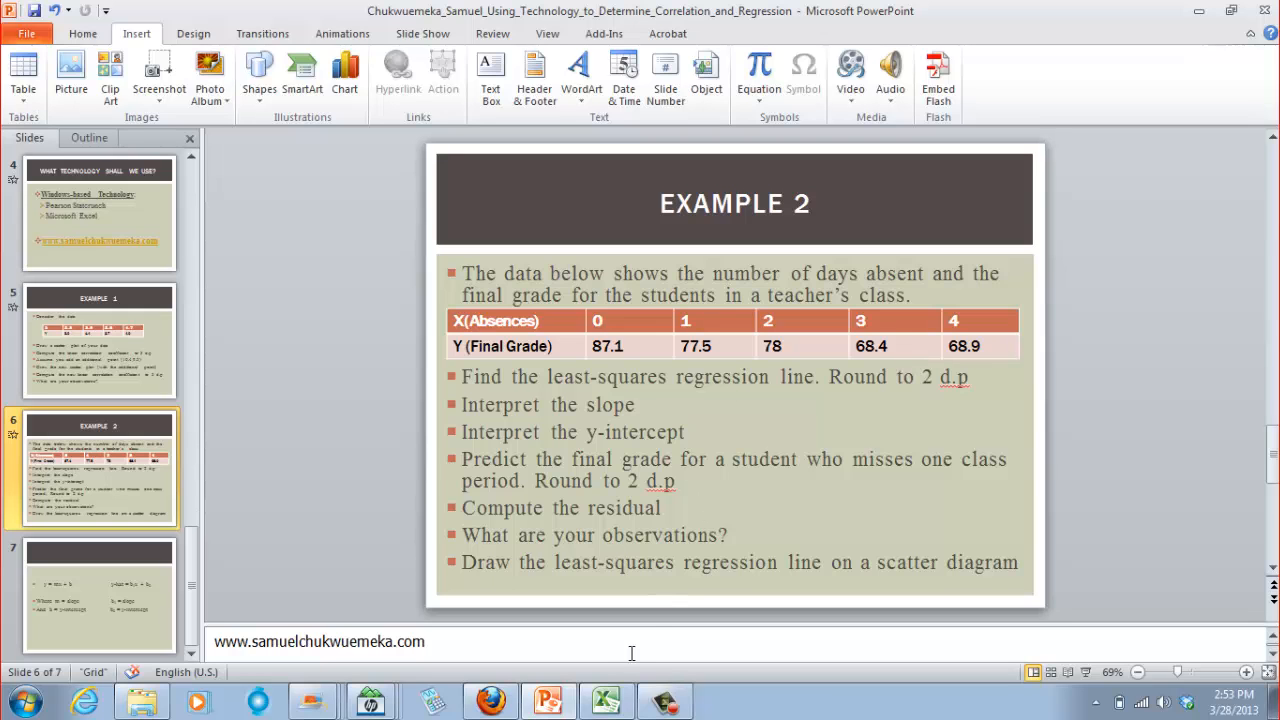
{"action": "key", "text": "alt+Tab"}
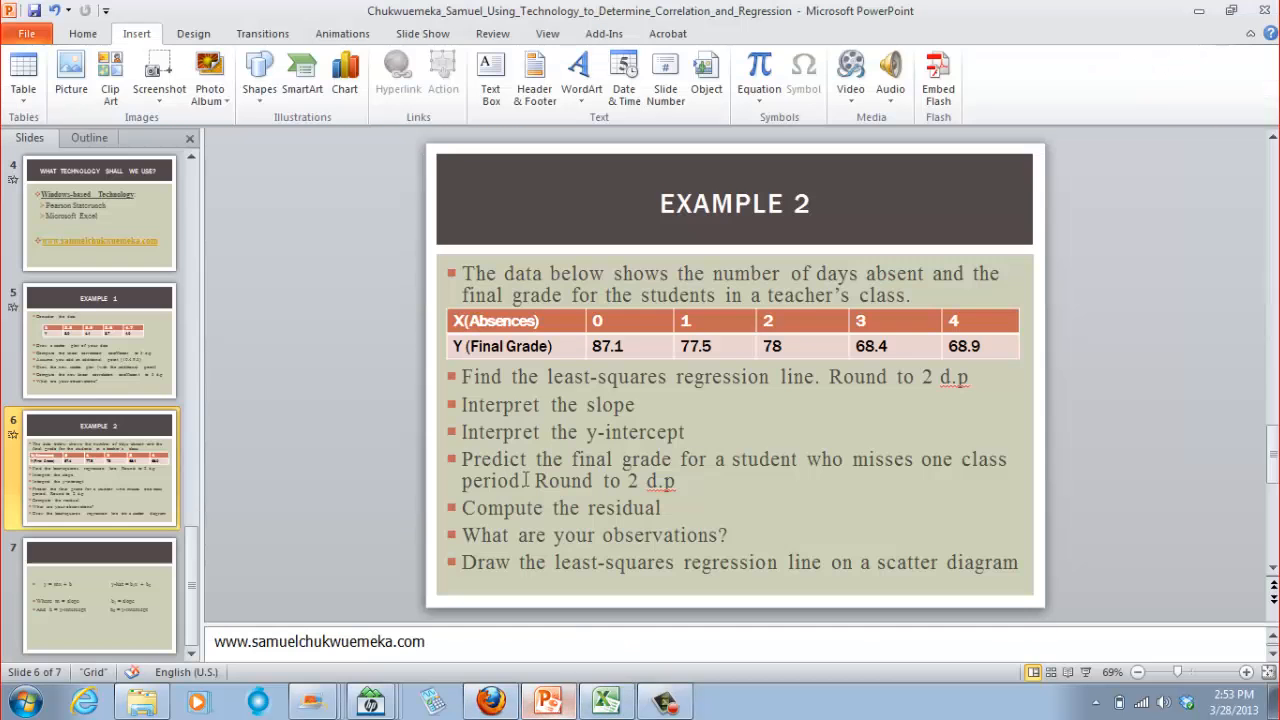
{"action": "left_click", "coordinate": [490, 700]}
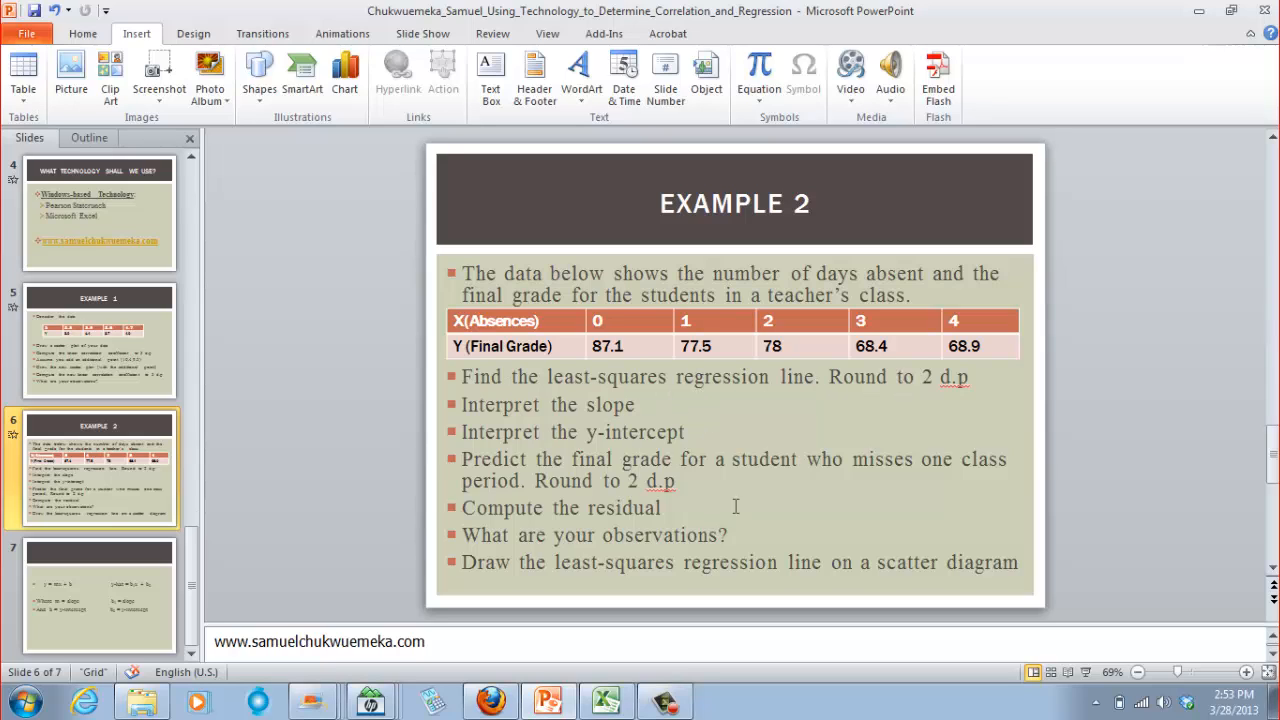
{"action": "left_click", "coordinate": [572, 702]}
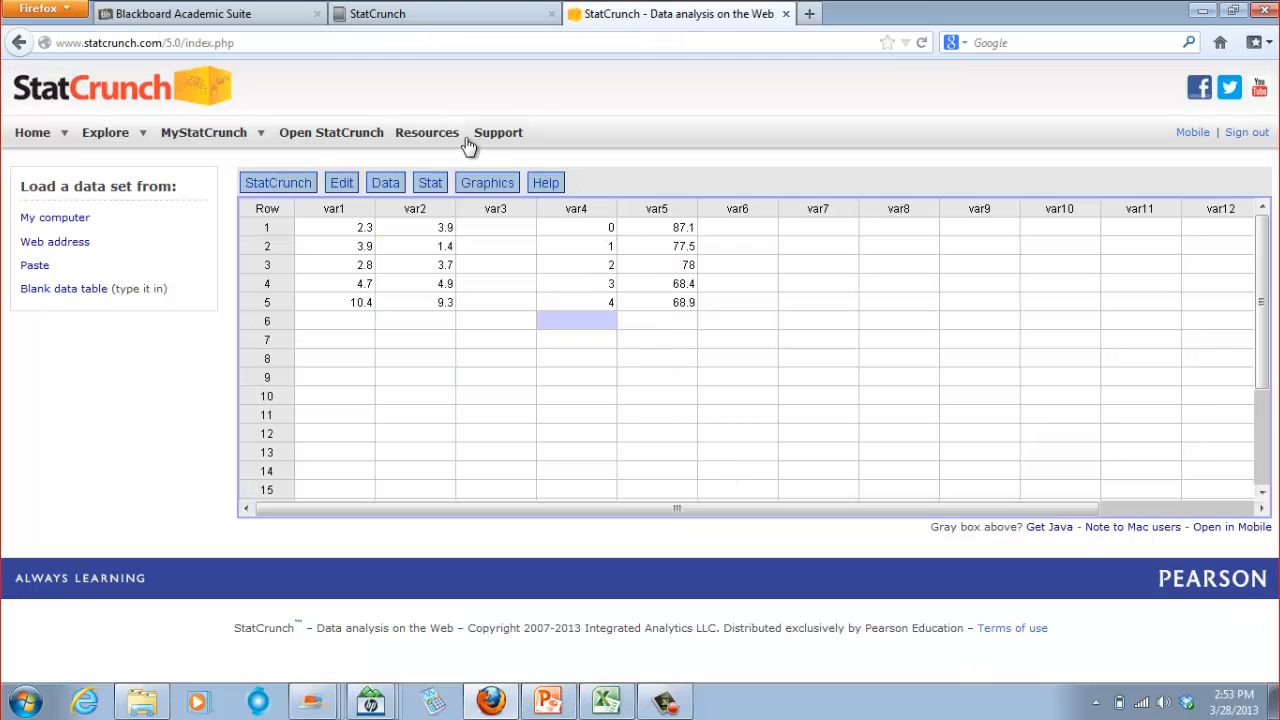
- Set up a Simple Linear regression with var4 as the X-Variable and var5 as the Y-Variable
{"action": "left_click", "coordinate": [429, 184]}
{"action": "mouse_move", "coordinate": [455, 350]}
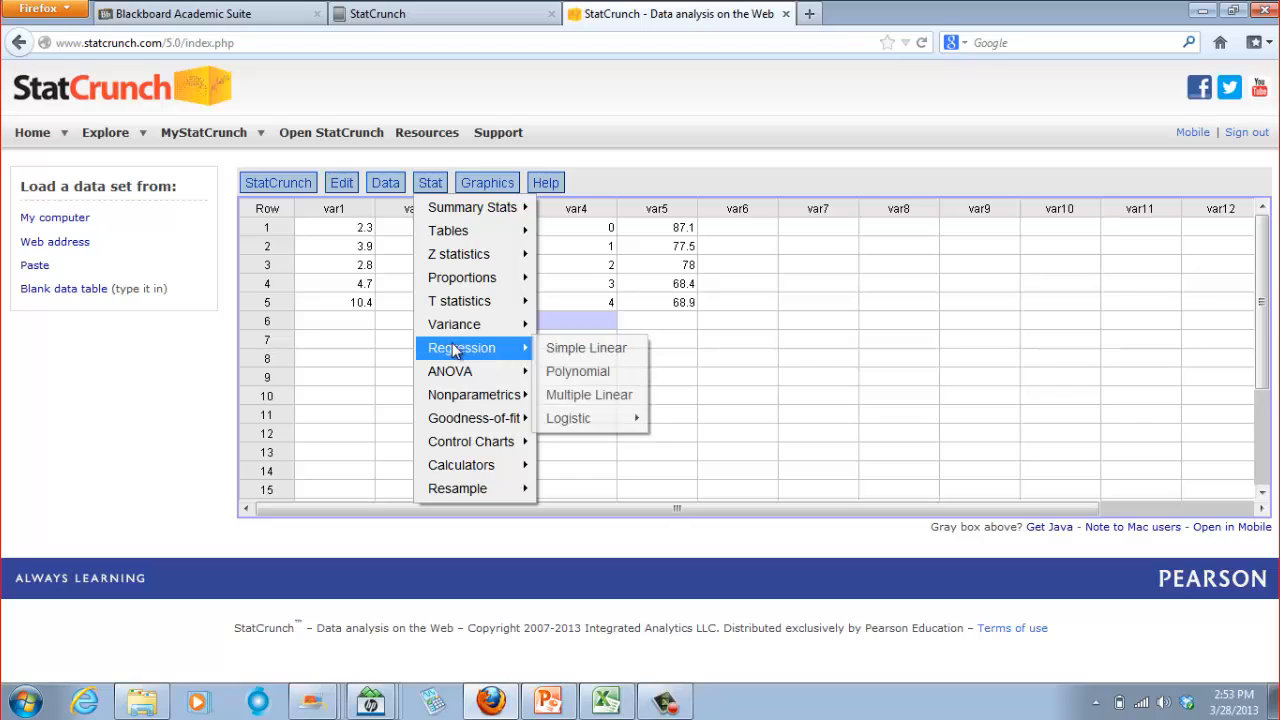
{"action": "left_click", "coordinate": [588, 350]}
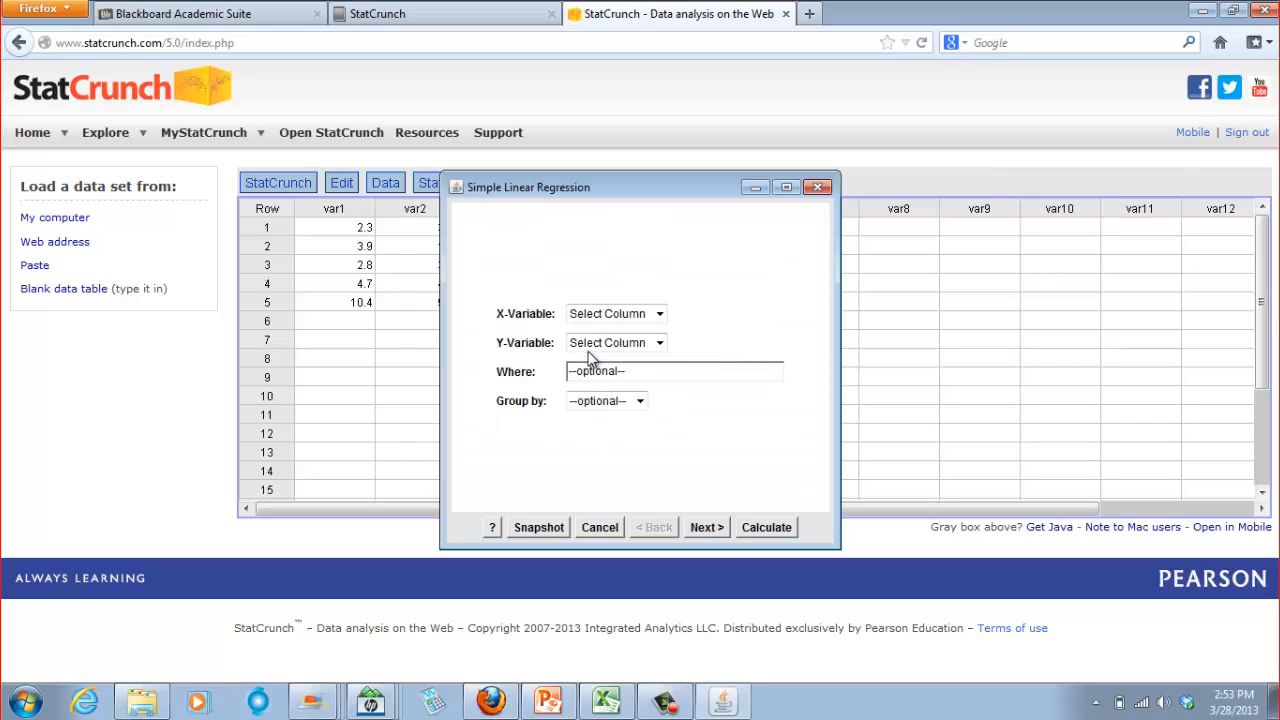
{"action": "left_click", "coordinate": [610, 315]}
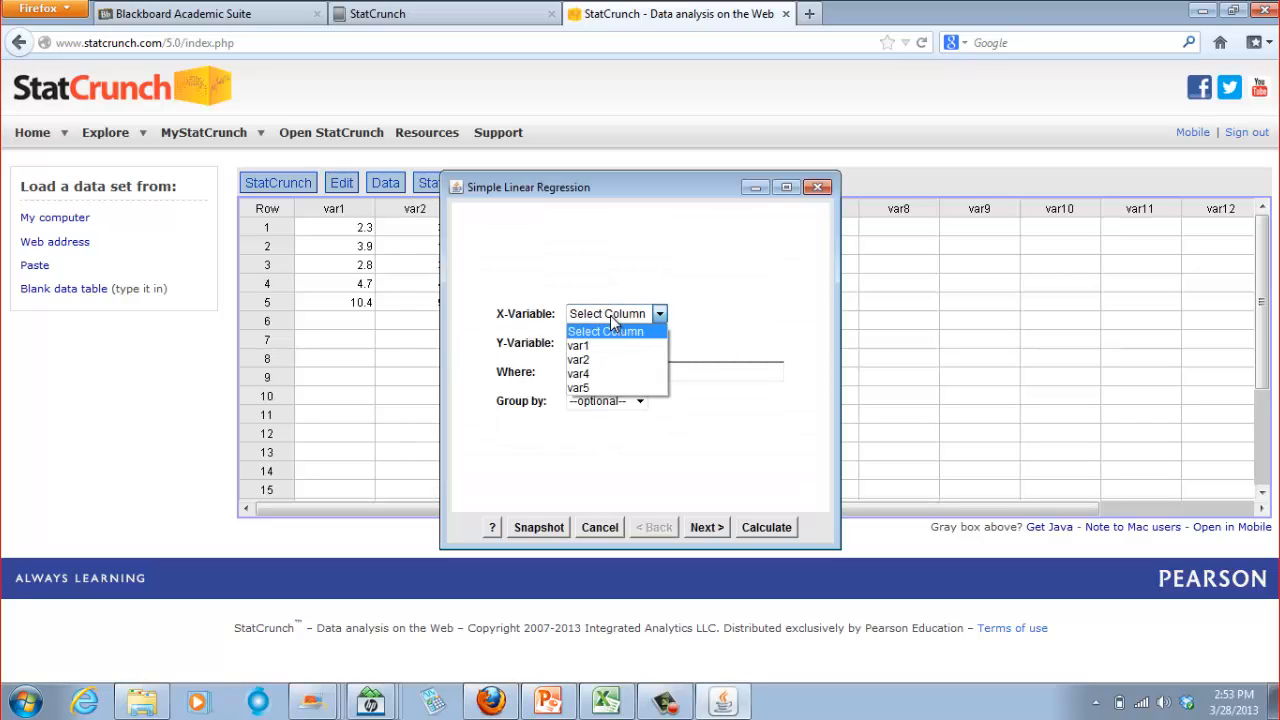
{"action": "left_click", "coordinate": [595, 376]}
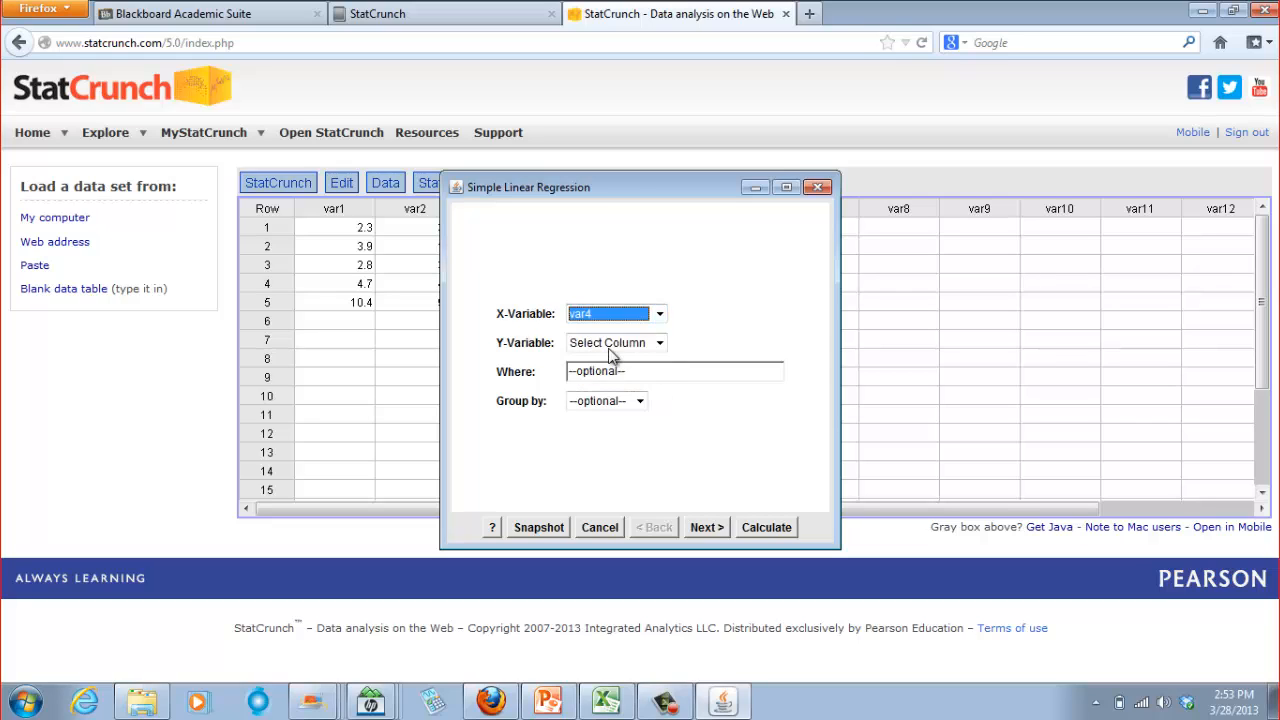
{"action": "left_click", "coordinate": [608, 346]}
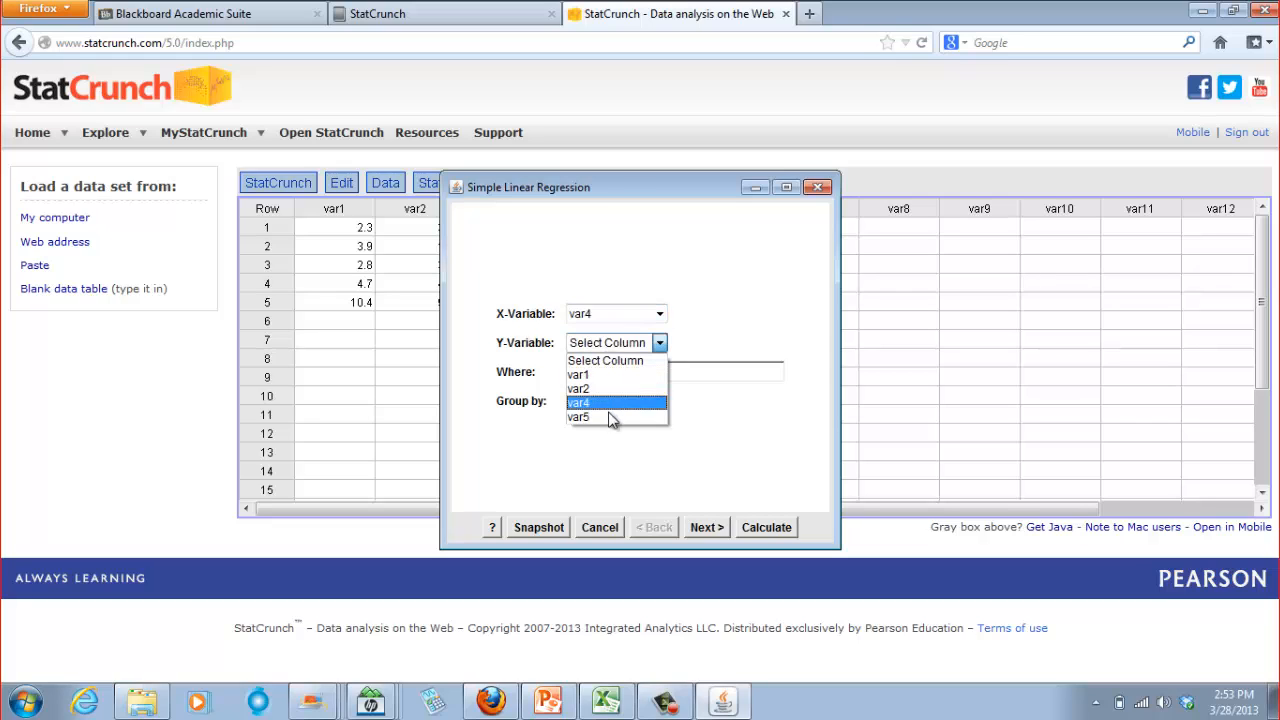
{"action": "left_click", "coordinate": [607, 415]}
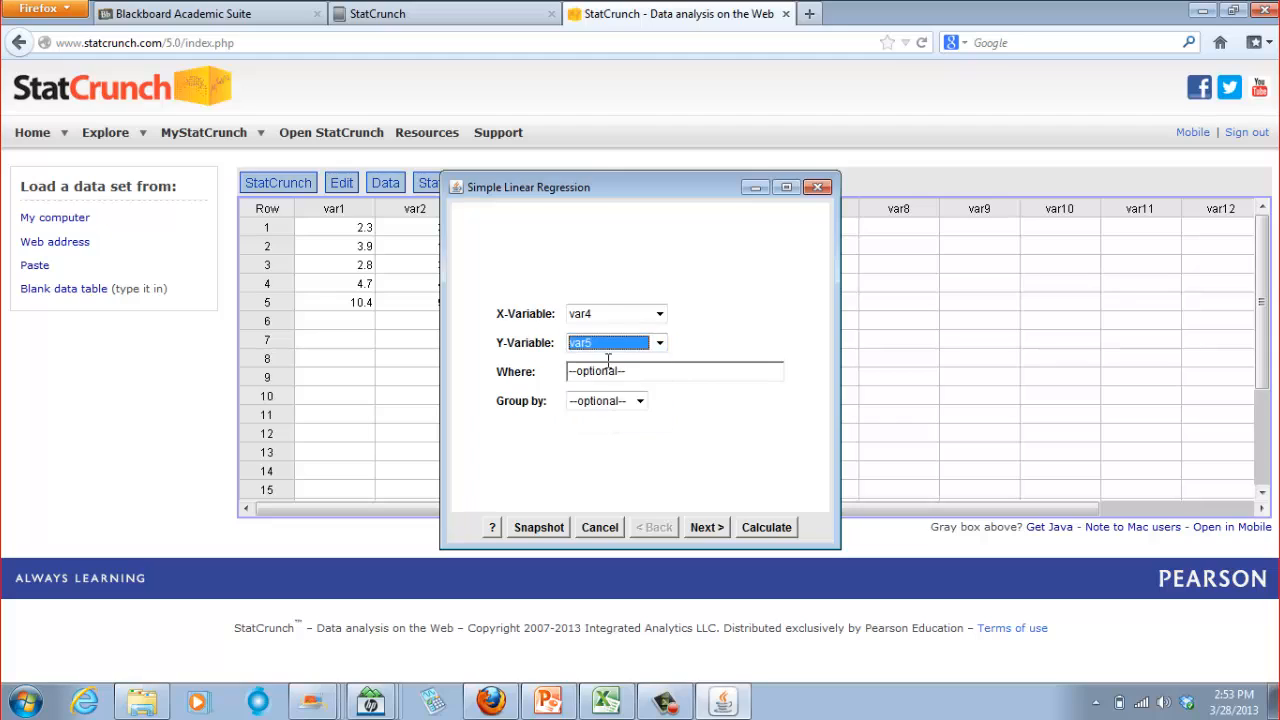
- Keep the default hypothesis test settings, open the regression's prediction and saving options, and check the prediction task on the Example 2 slide in PowerPoint
{"action": "left_click", "coordinate": [700, 530]}
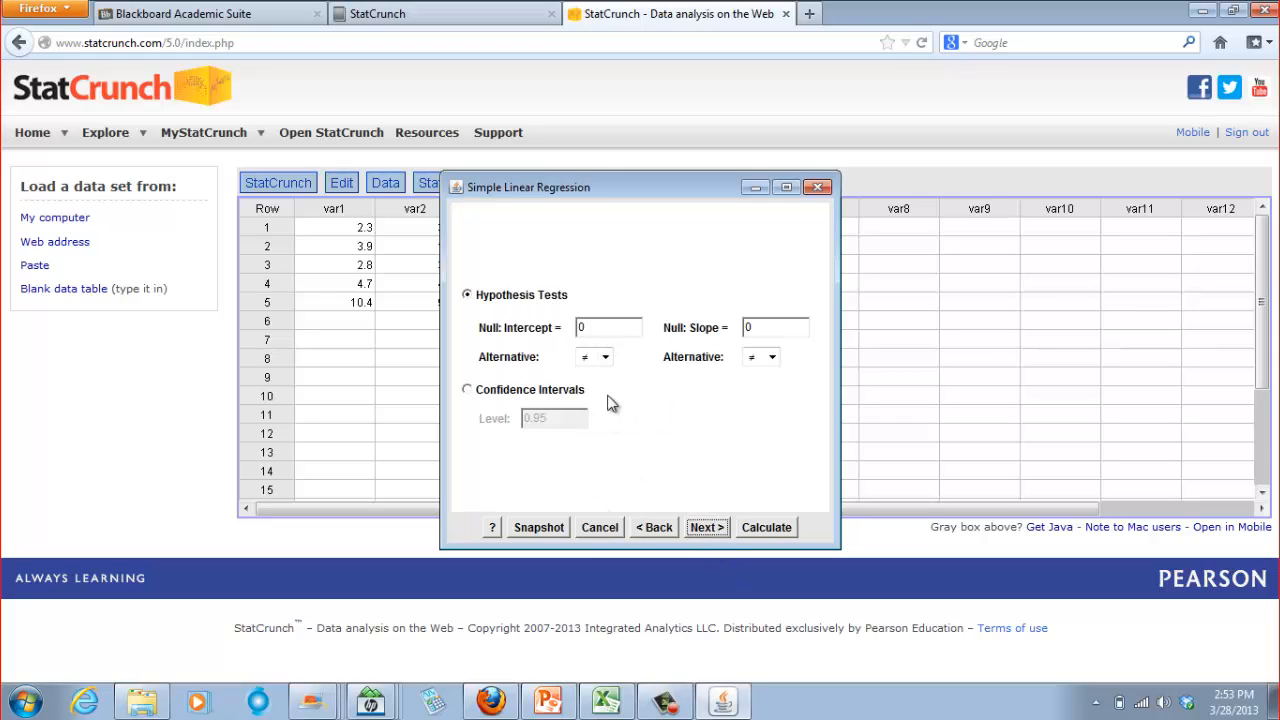
{"action": "left_click", "coordinate": [652, 527]}
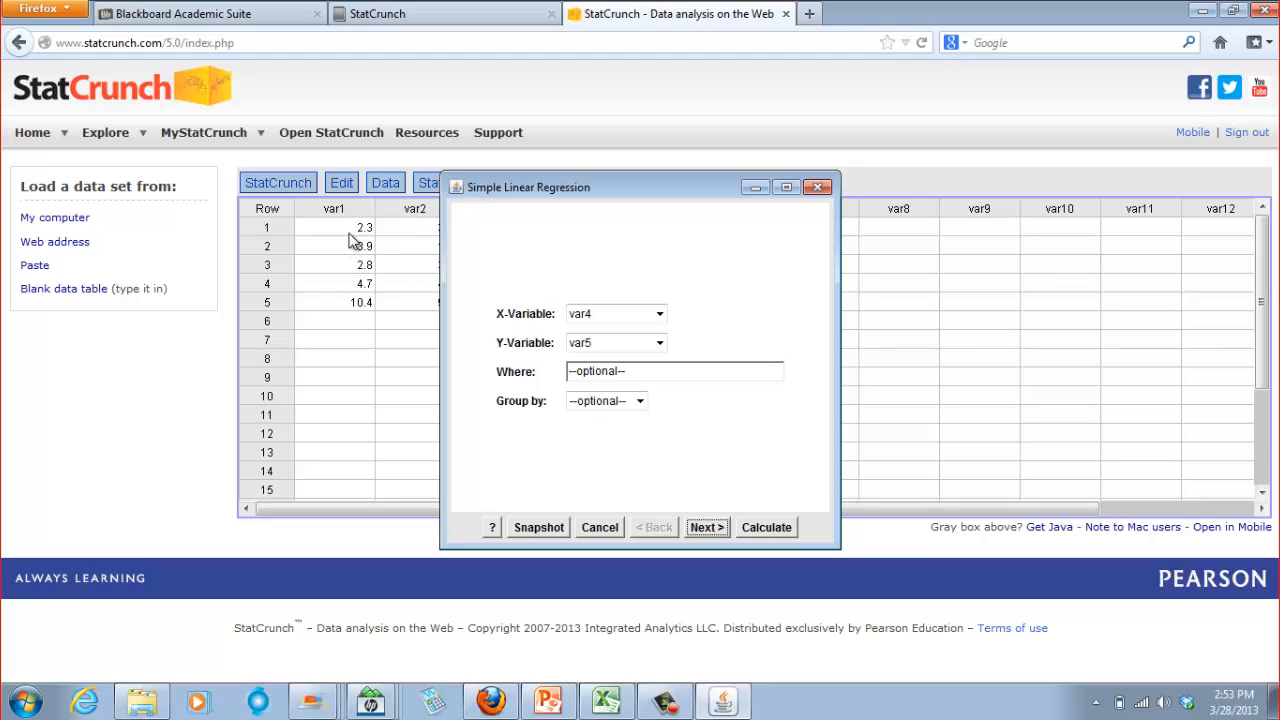
{"action": "left_click", "coordinate": [705, 528]}
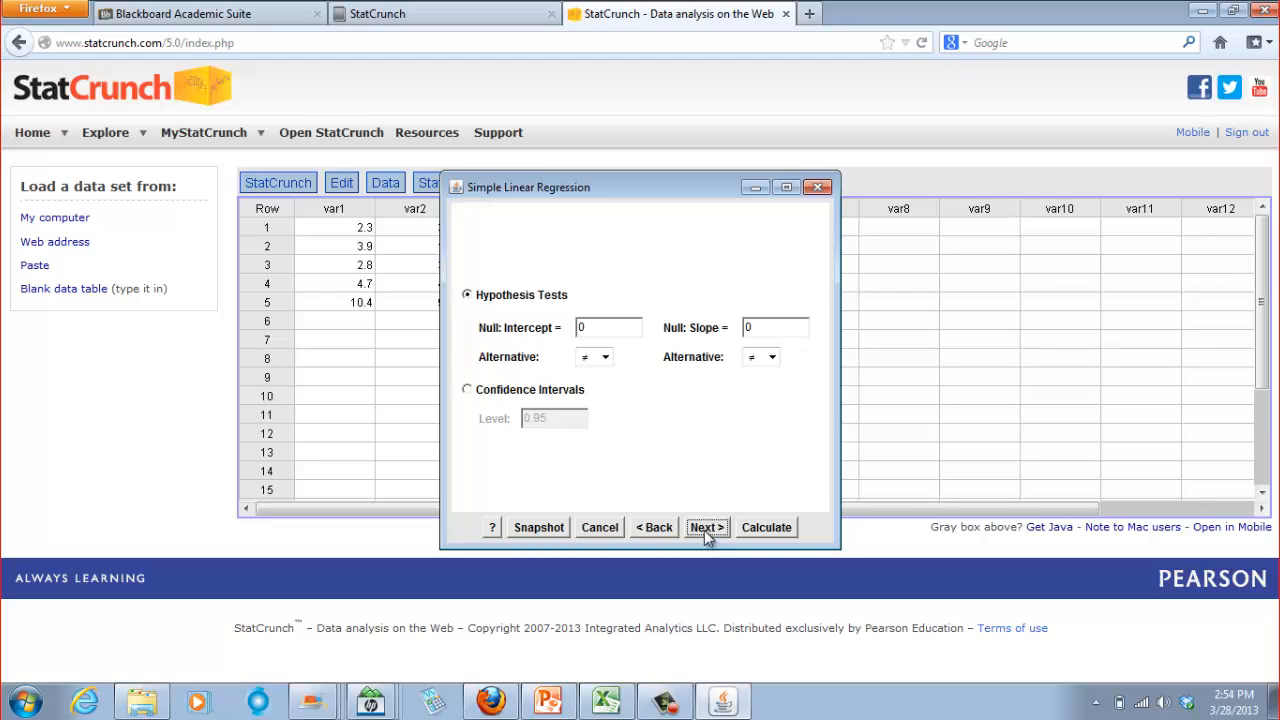
{"action": "left_click", "coordinate": [706, 528]}
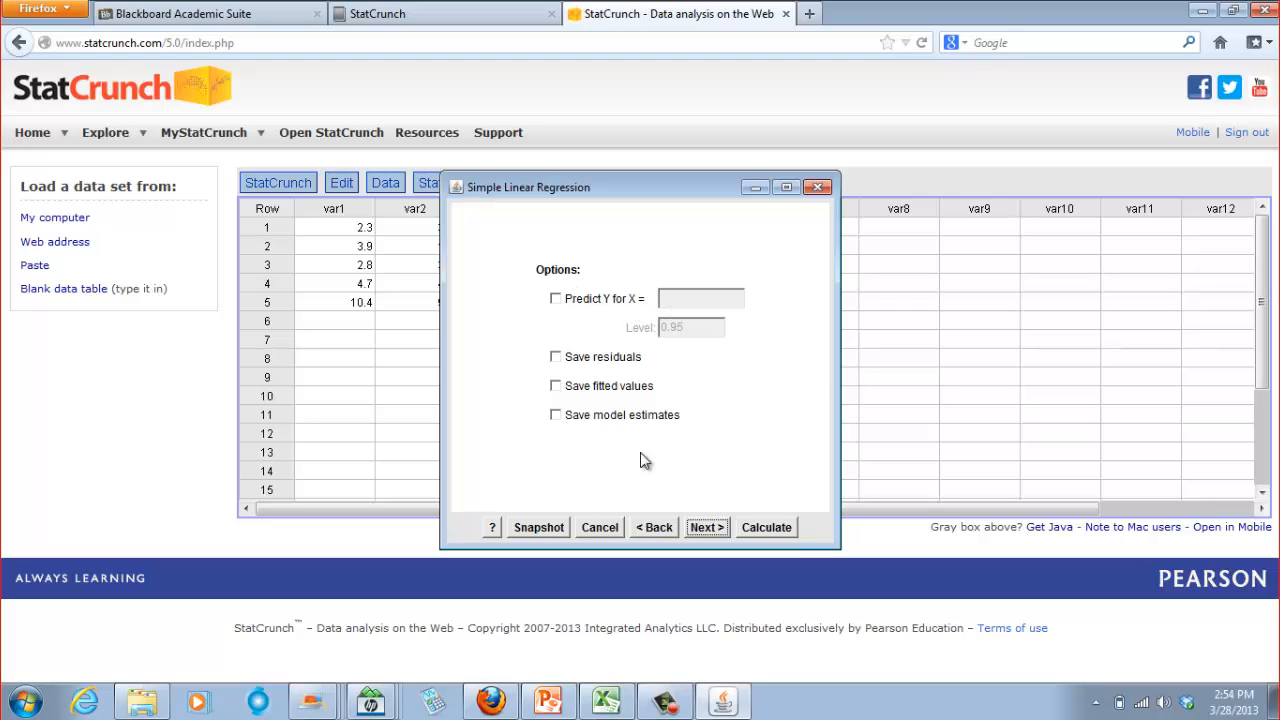
{"action": "left_click", "coordinate": [551, 706]}
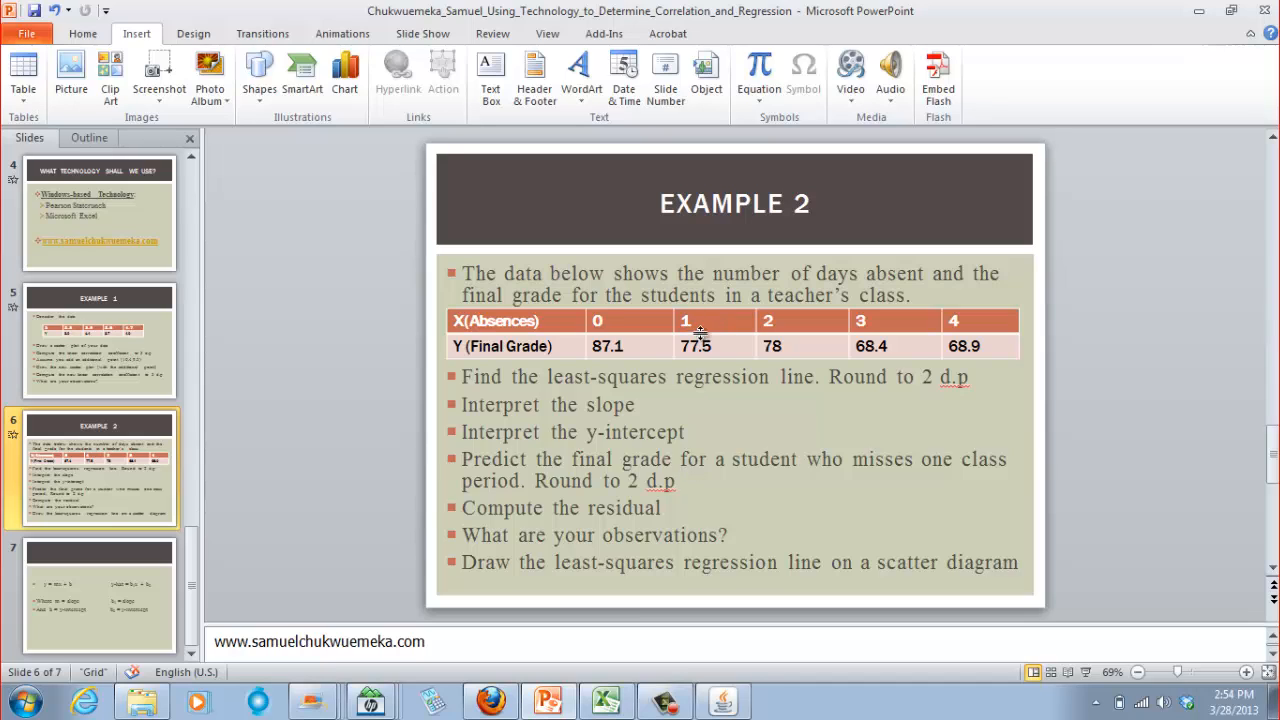
{"action": "left_click", "coordinate": [561, 707]}
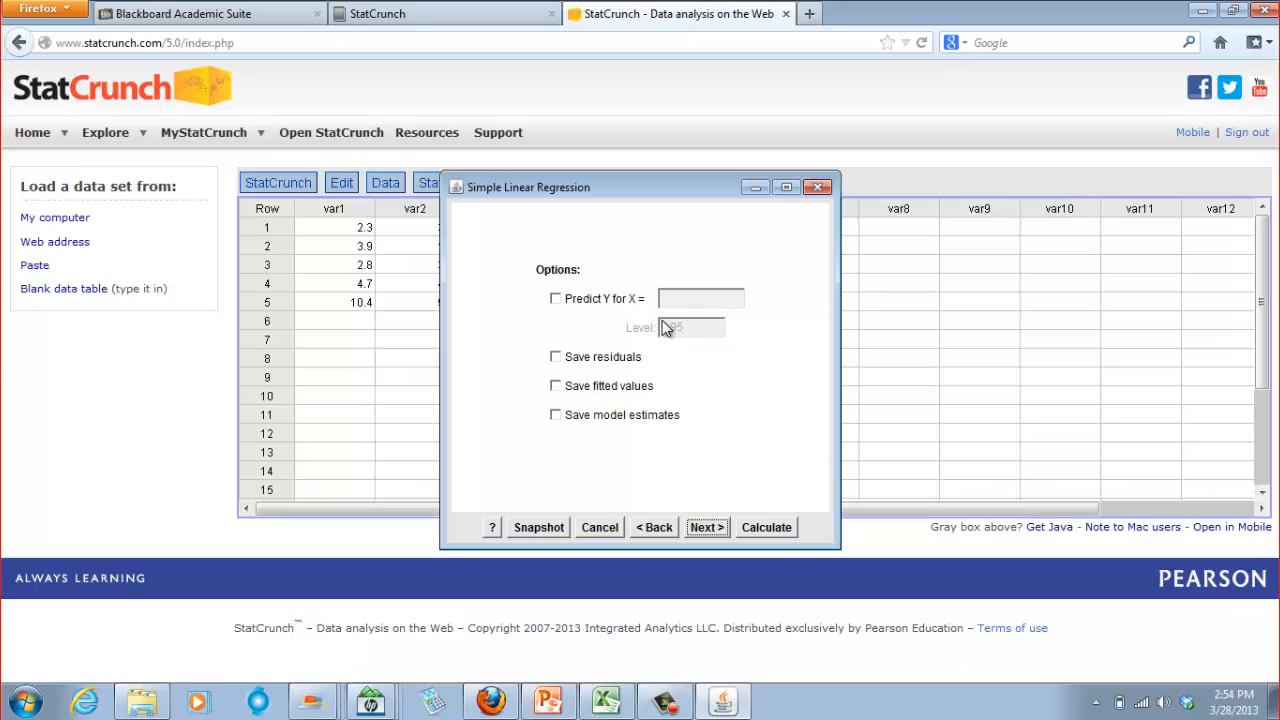
- Enable the prediction of Y for X = 1 in the regression options
{"action": "left_click", "coordinate": [556, 300]}
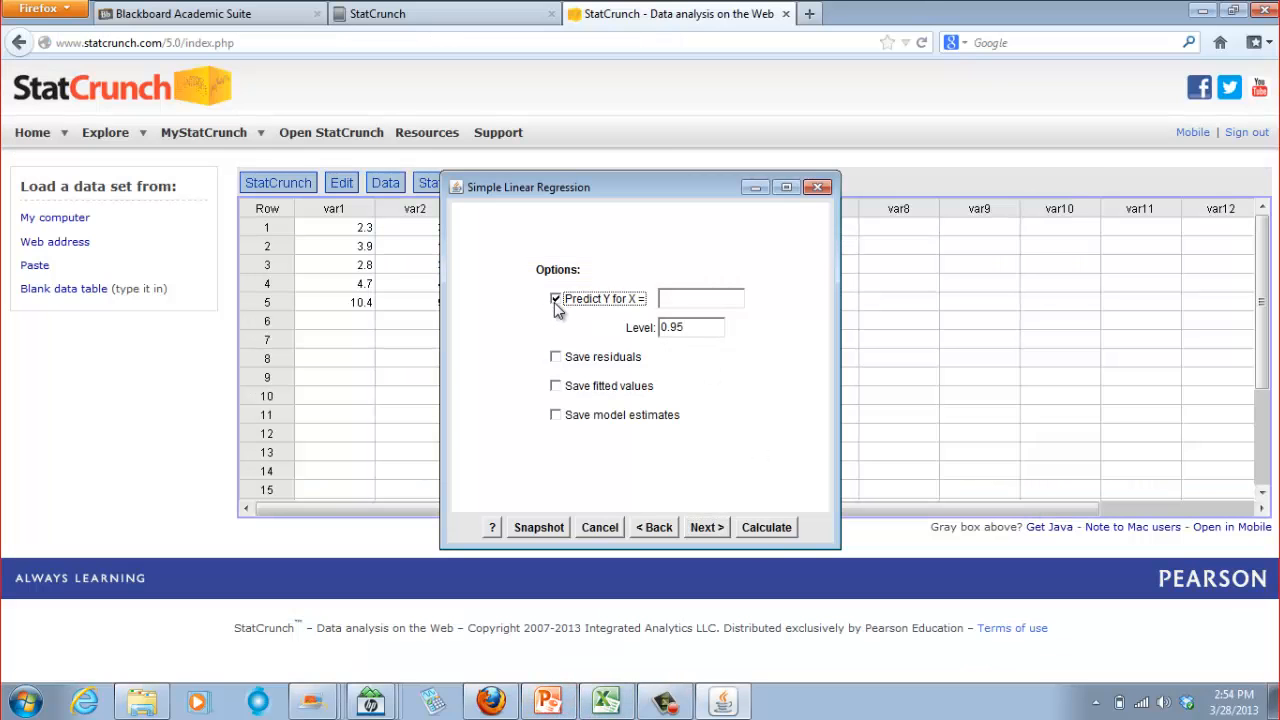
{"action": "left_click", "coordinate": [673, 298]}
{"action": "left_click", "coordinate": [673, 298]}
{"action": "left_click", "coordinate": [556, 299]}
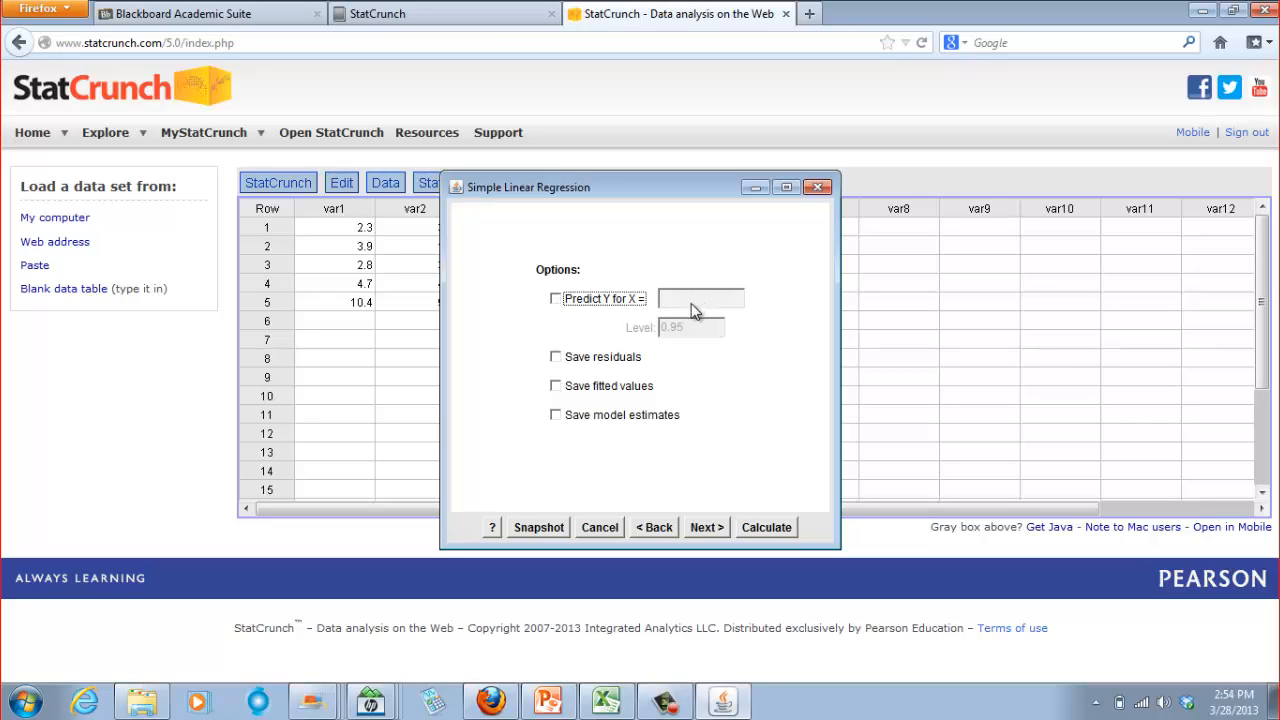
{"action": "left_click", "coordinate": [556, 300]}
{"action": "left_click", "coordinate": [684, 303]}
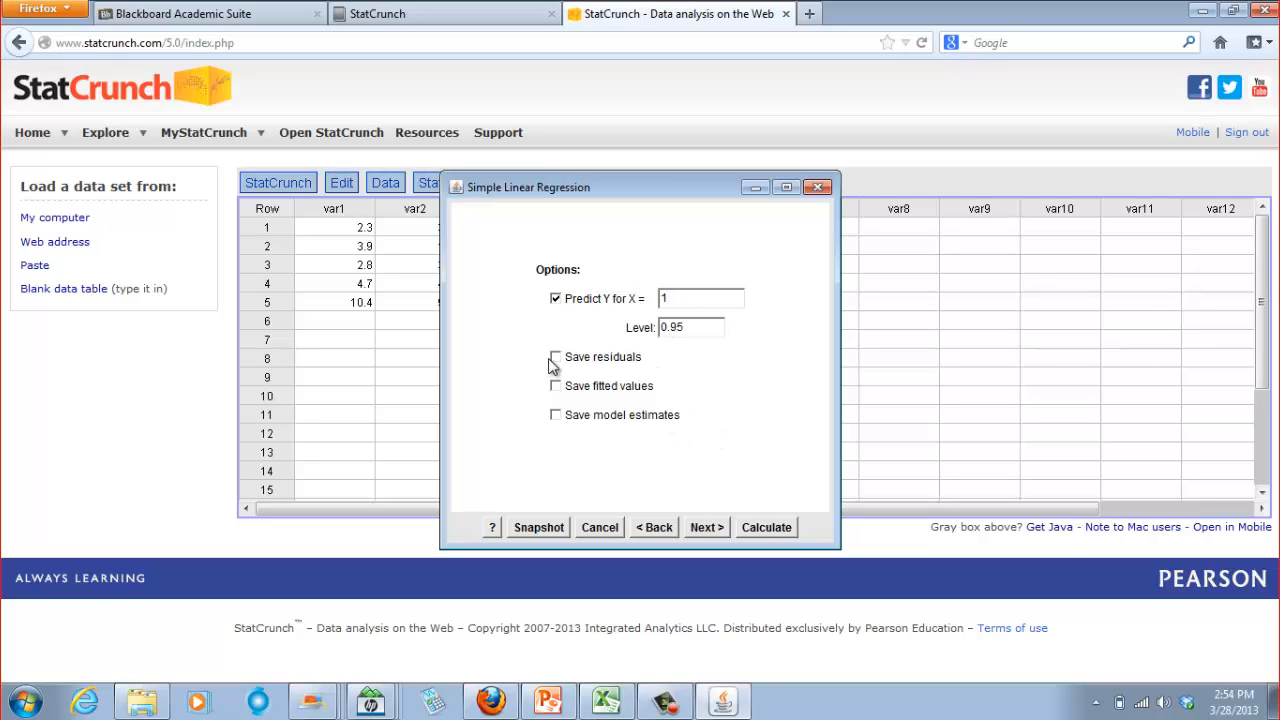
- Check the residual task on the Example 2 slide in PowerPoint and enable saving residuals in the StatCrunch regression options
{"action": "left_click", "coordinate": [548, 702]}
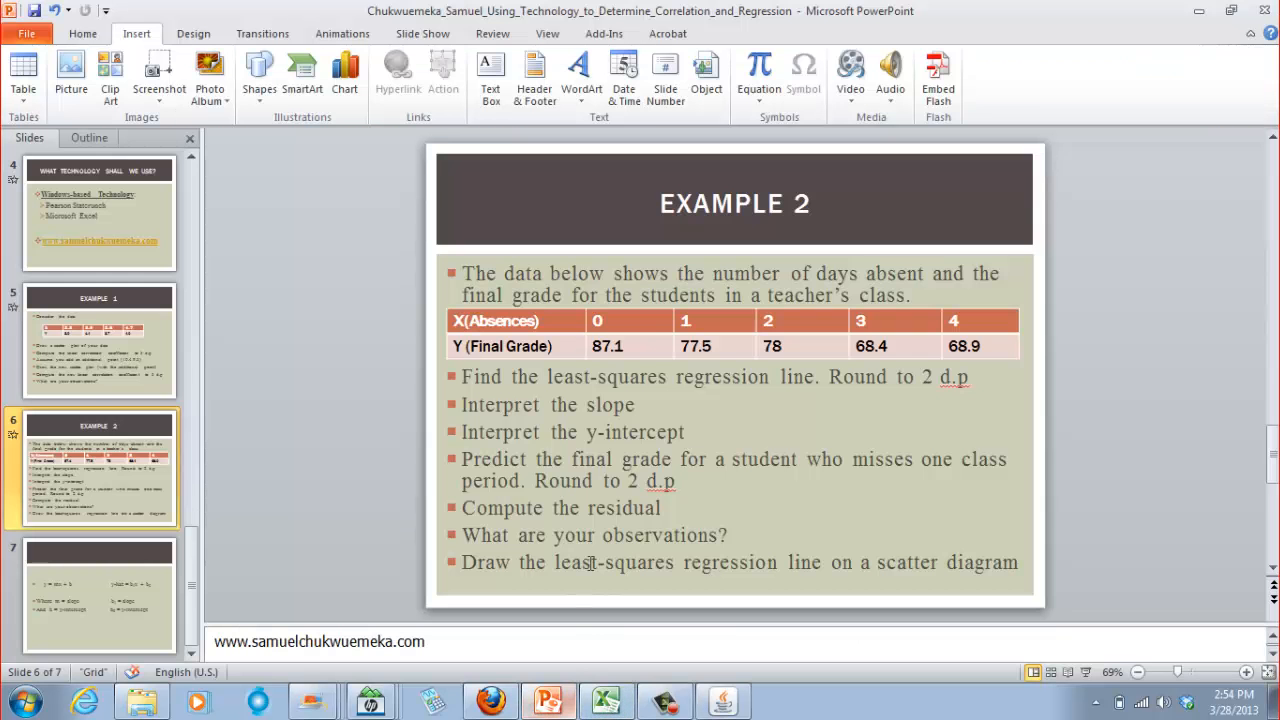
{"action": "left_click", "coordinate": [566, 704]}
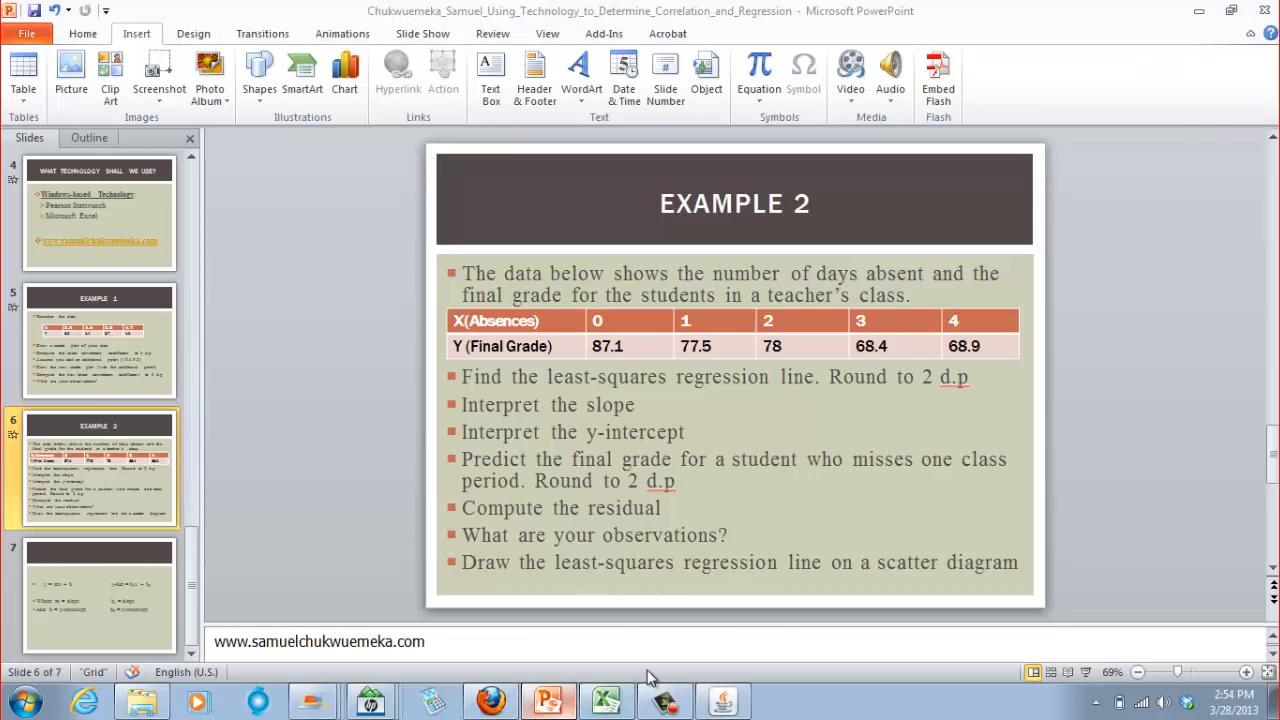
{"action": "left_click", "coordinate": [556, 358]}
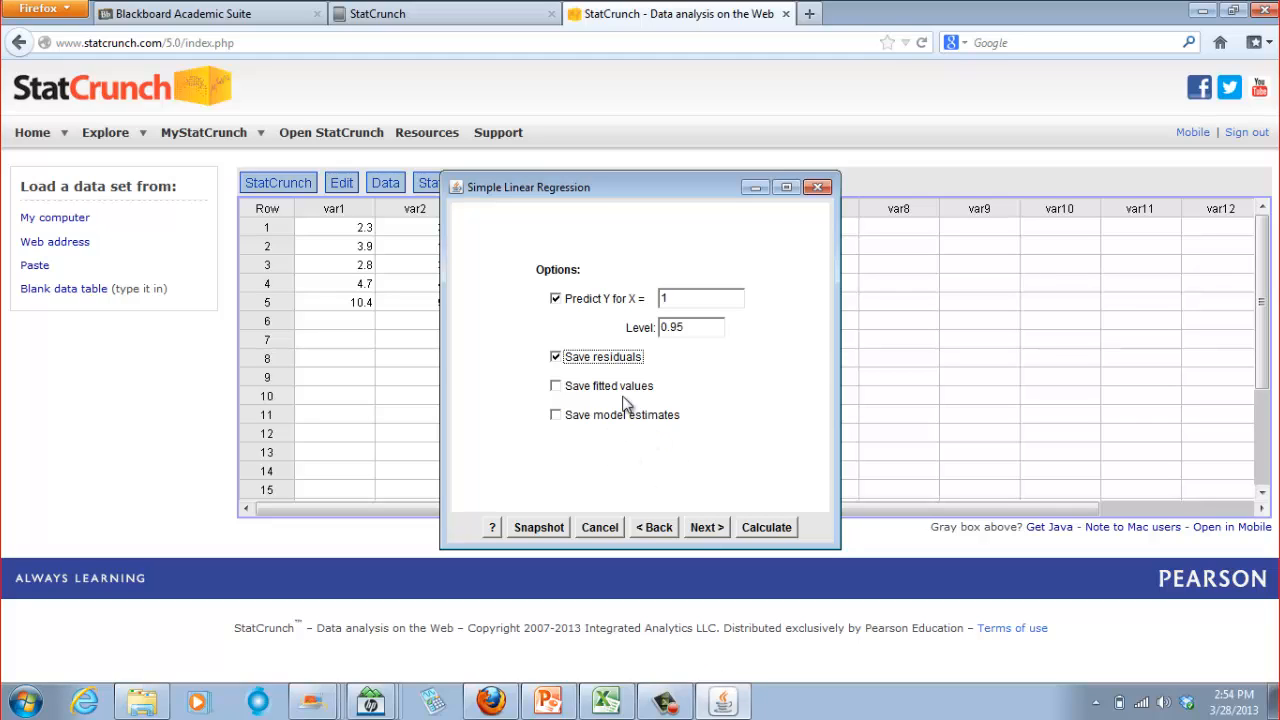
- Enable plotting the fitted line in the regression graphics and check the scatter diagram task on the PowerPoint slide
{"action": "left_click", "coordinate": [712, 530]}
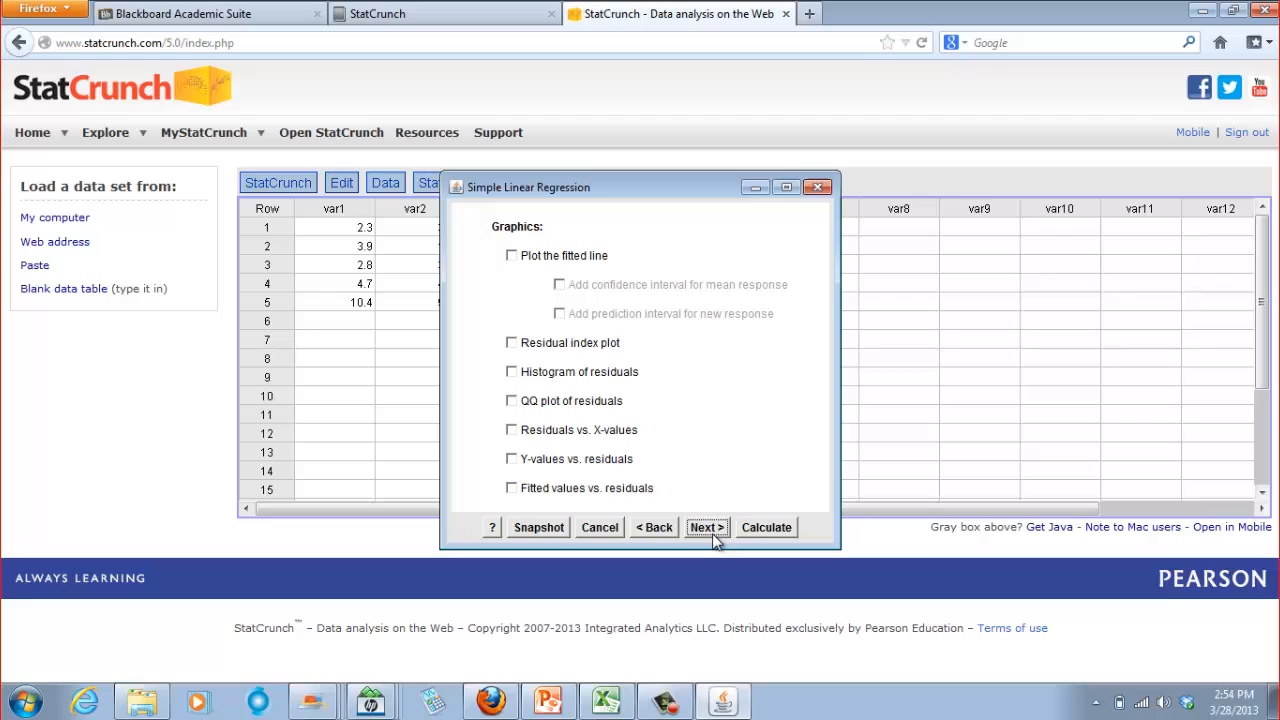
{"action": "left_click", "coordinate": [512, 258]}
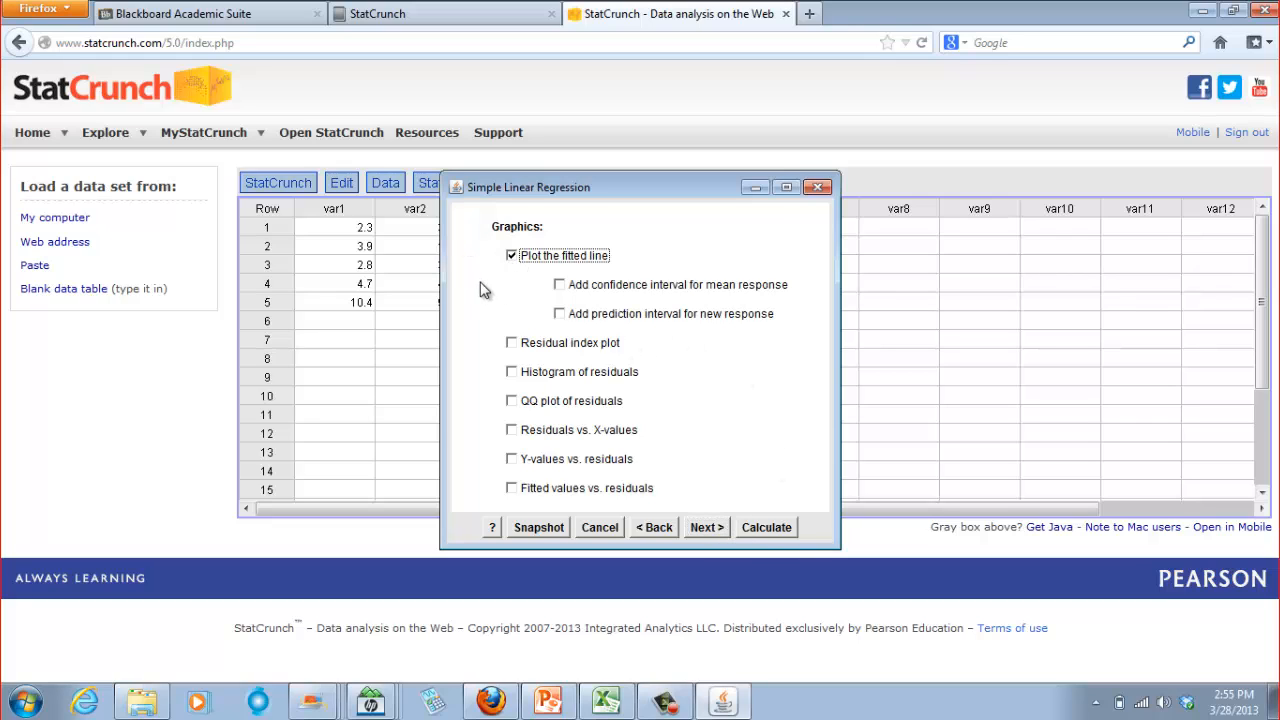
{"action": "left_click", "coordinate": [546, 705]}
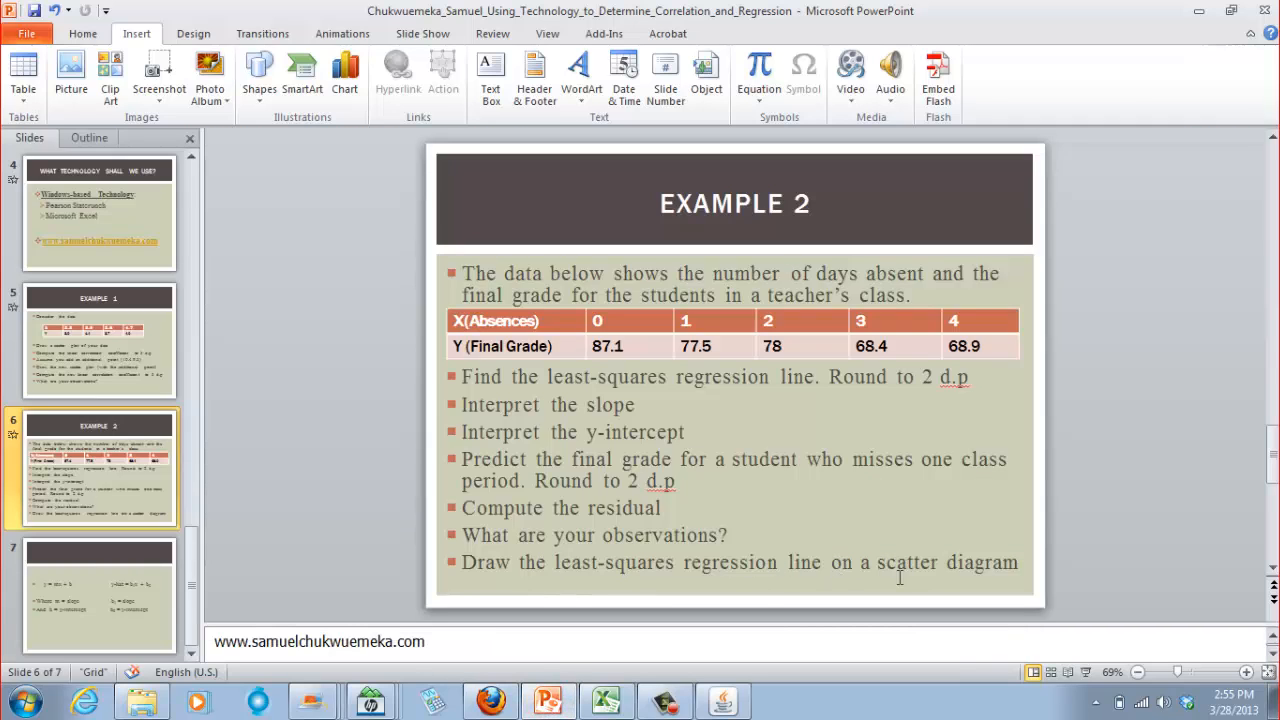
{"action": "left_click", "coordinate": [548, 702]}
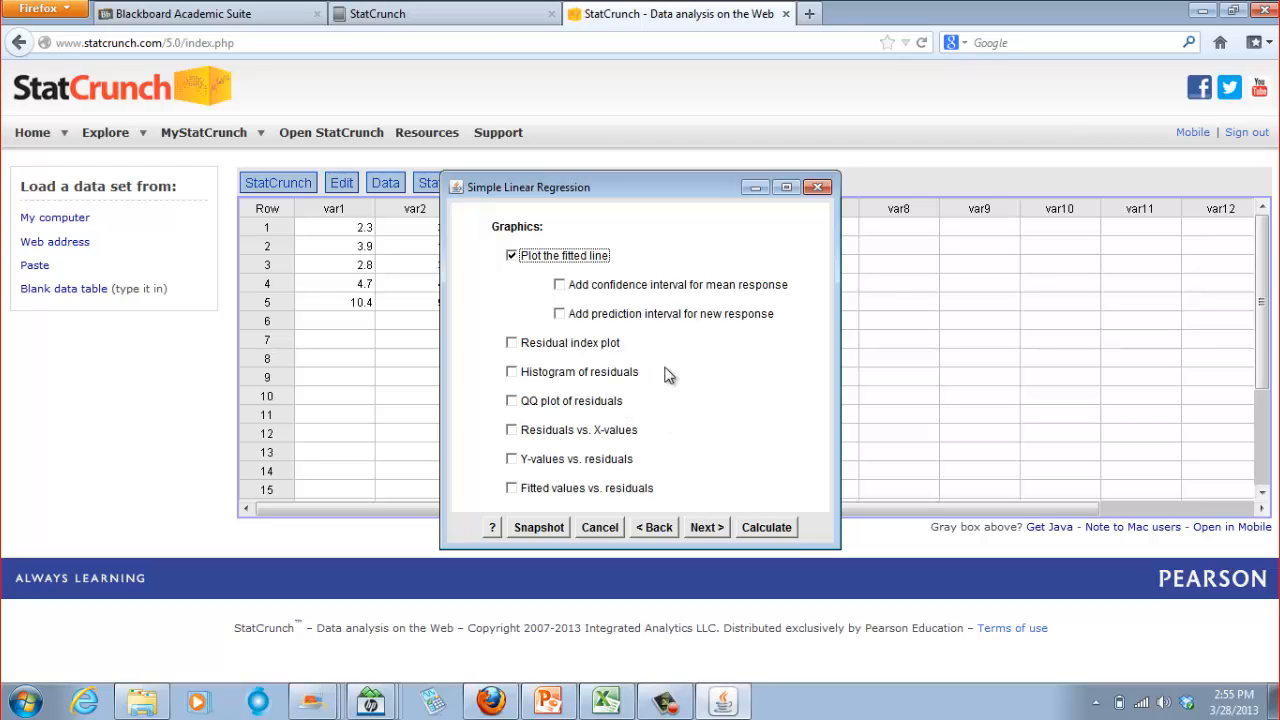
- Keep one row and one column per page with the Default color scheme, and calculate the regression
{"action": "left_click", "coordinate": [707, 527]}
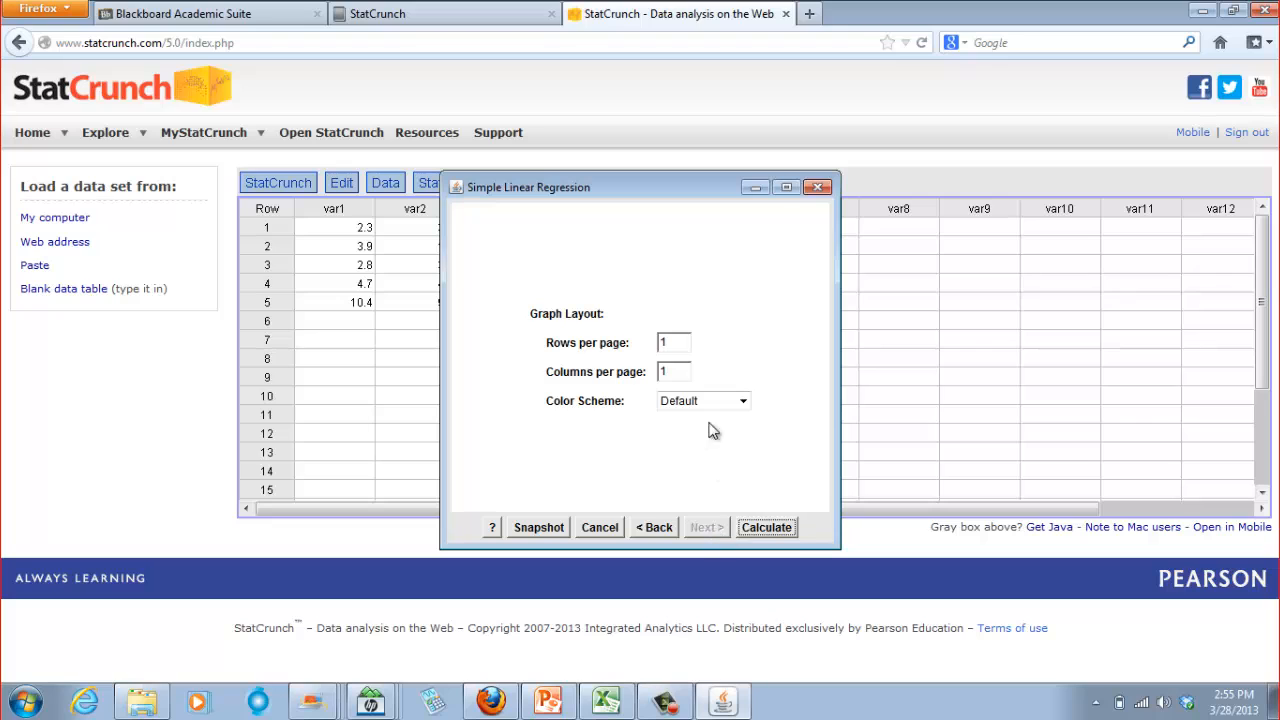
{"action": "left_click", "coordinate": [743, 401]}
{"action": "left_click", "coordinate": [745, 399]}
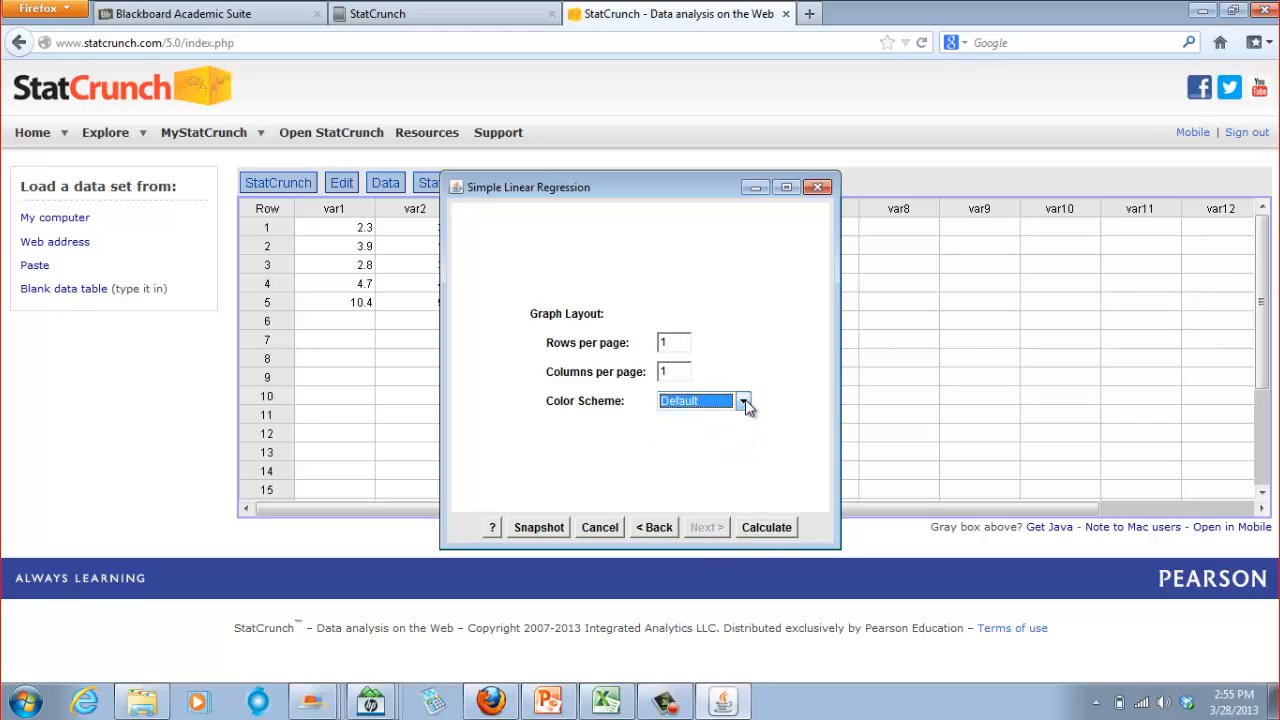
{"action": "left_click", "coordinate": [750, 527]}
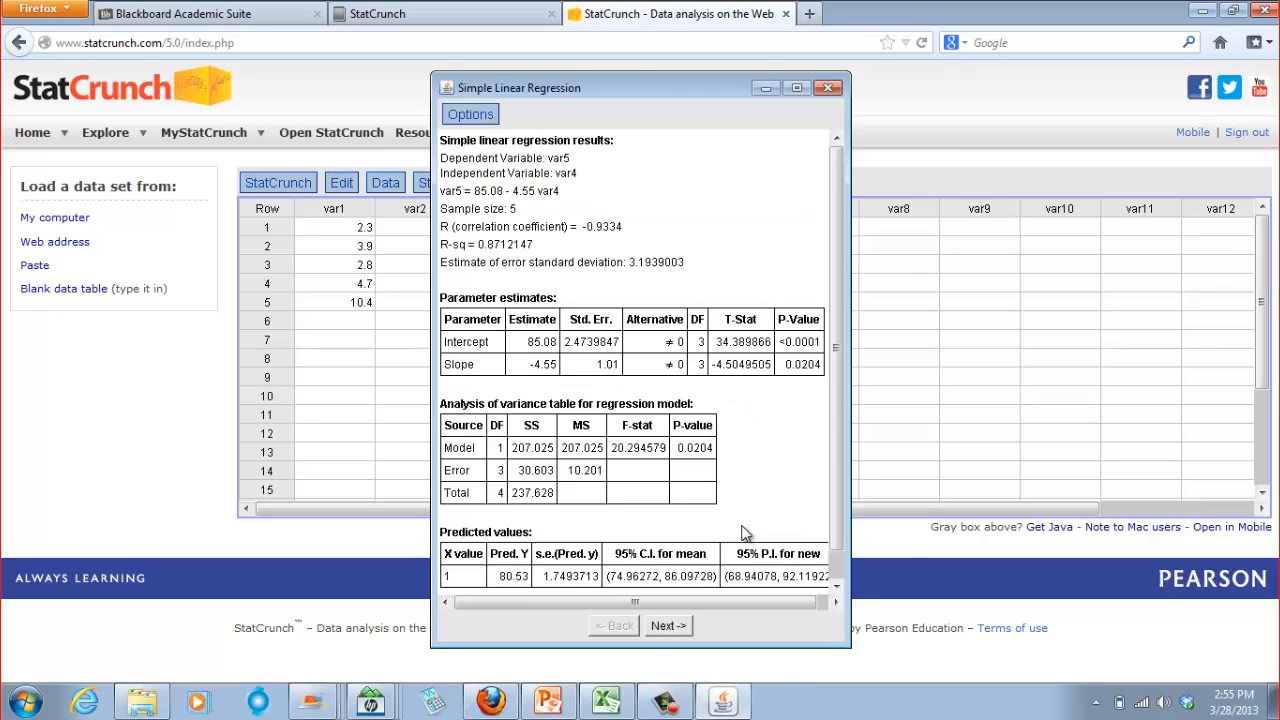
- Widen the regression results window on both sides and highlight the regression equation of var5 on var4
{"action": "left_click_drag", "start_coordinate": [846, 244], "coordinate": [1053, 257]}
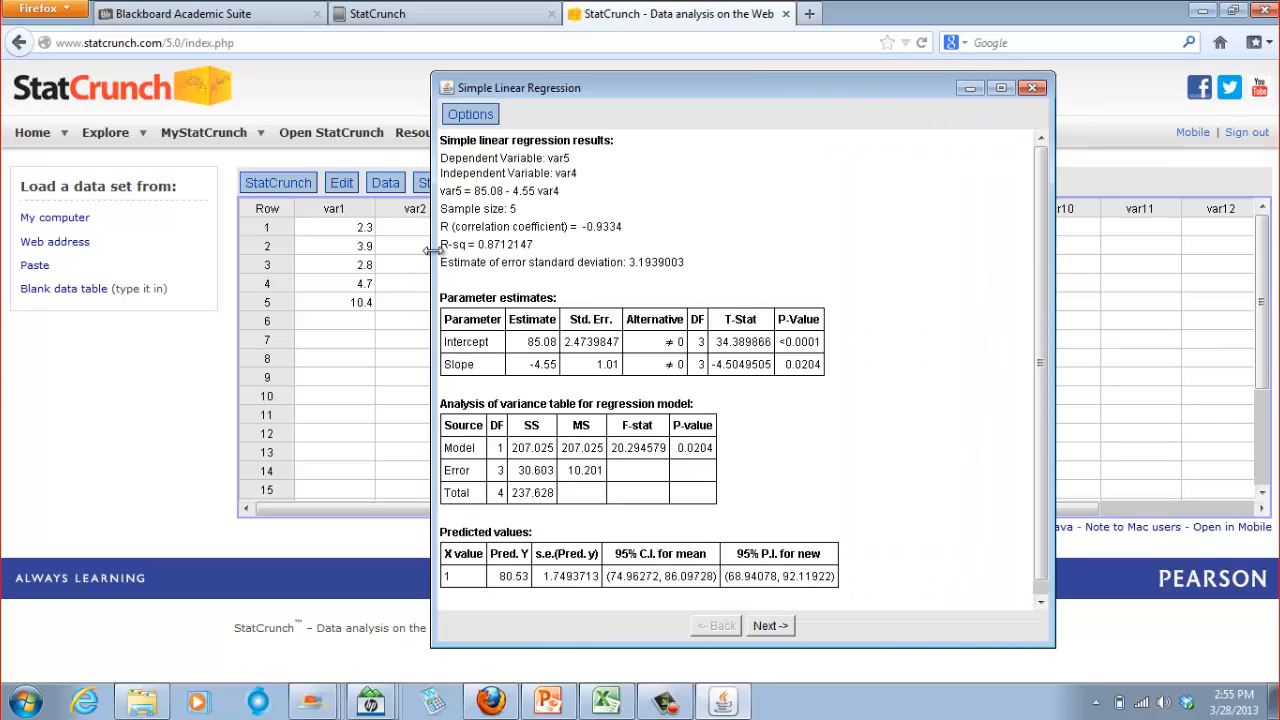
{"action": "left_click_drag", "start_coordinate": [431, 251], "coordinate": [274, 251]}
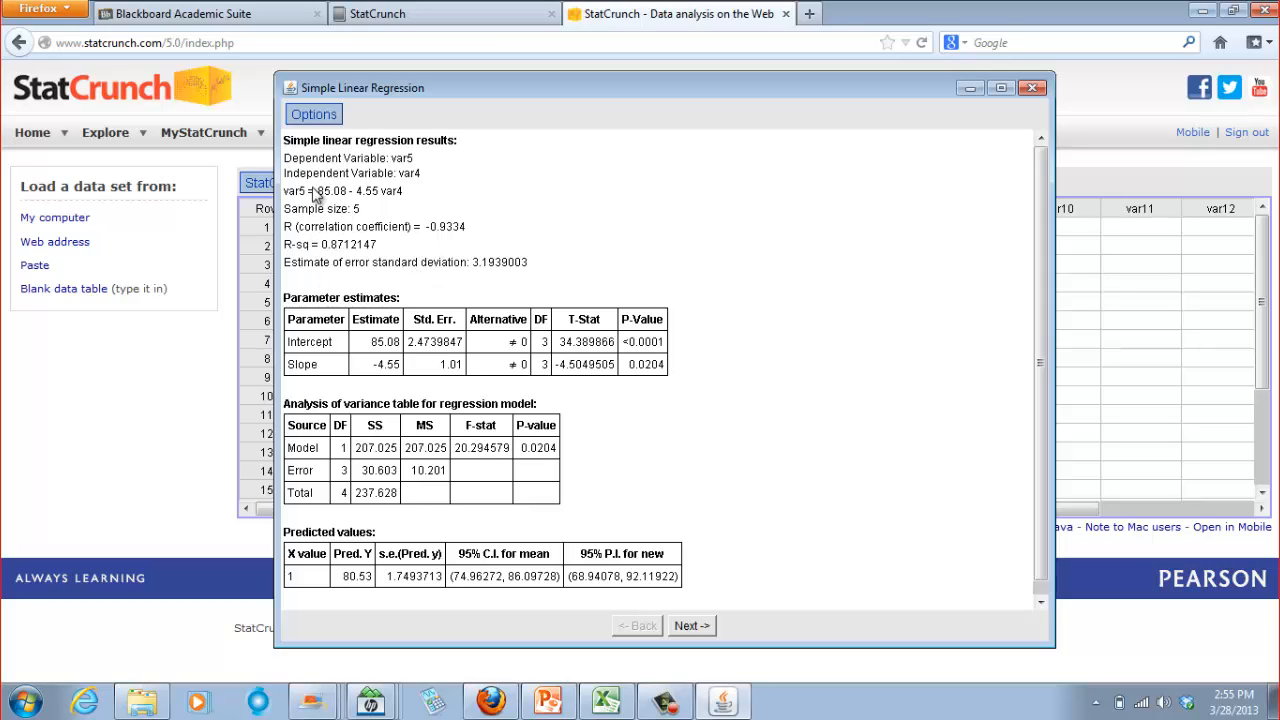
{"action": "left_click_drag", "start_coordinate": [404, 191], "coordinate": [292, 195]}
{"action": "left_click", "coordinate": [420, 200]}
{"action": "left_click_drag", "start_coordinate": [400, 193], "coordinate": [288, 195]}
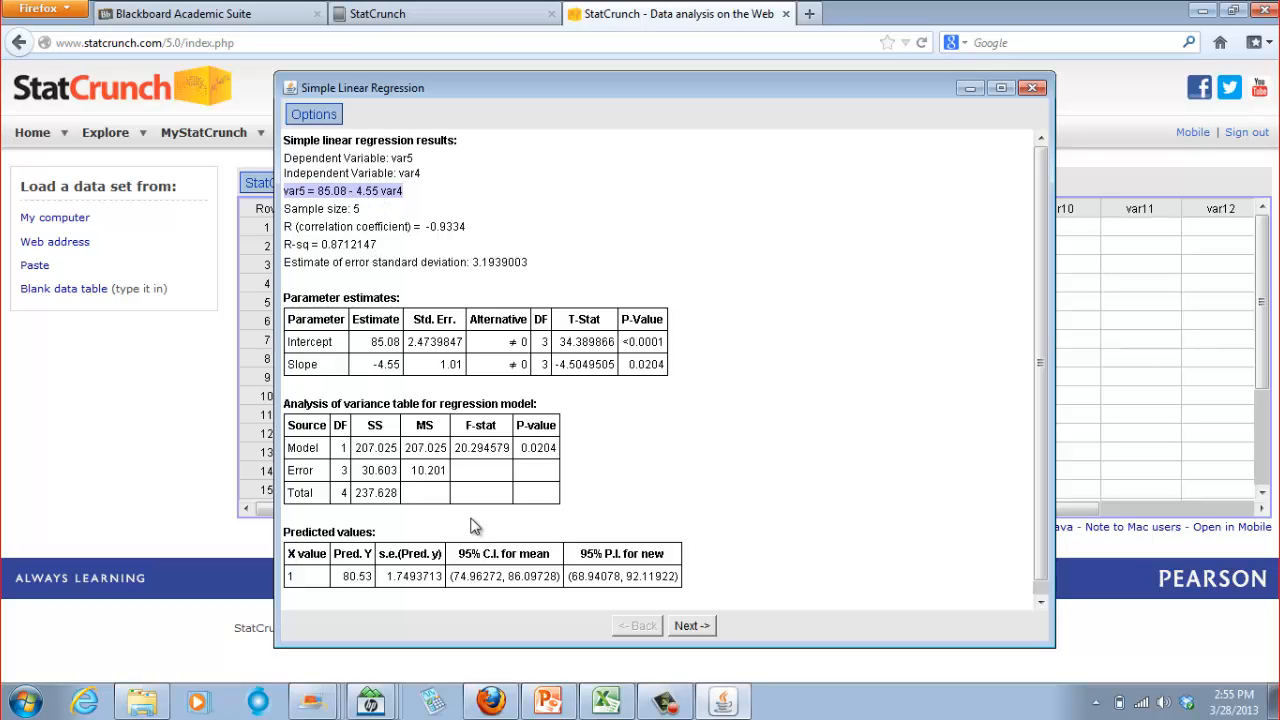
- Review the one-absence prediction task and its data on the PowerPoint slide, and highlight the predicted Y for X value 1 in the StatCrunch results
{"action": "left_click", "coordinate": [548, 700]}
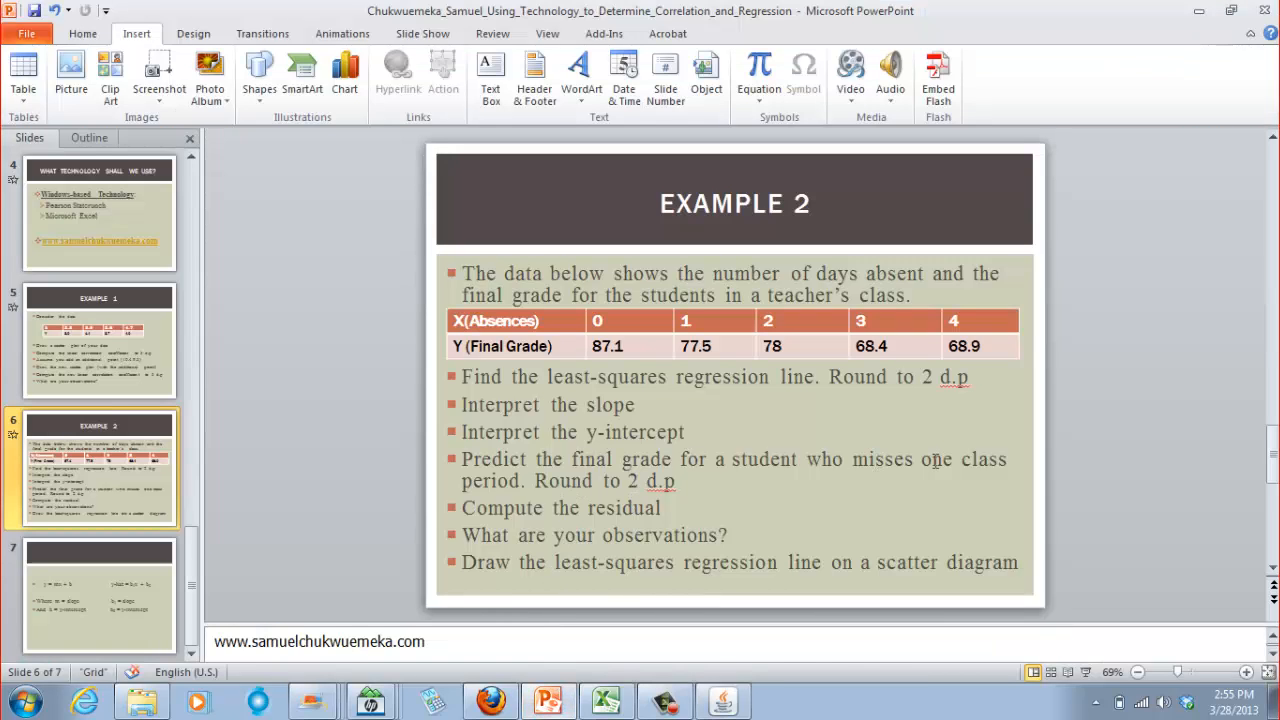
{"action": "mouse_move", "coordinate": [935, 459]}
{"action": "left_mouse_down"}
{"action": "mouse_move", "coordinate": [993, 475]}
{"action": "mouse_move", "coordinate": [522, 481]}
{"action": "left_mouse_up"}
{"action": "left_click", "coordinate": [698, 331]}
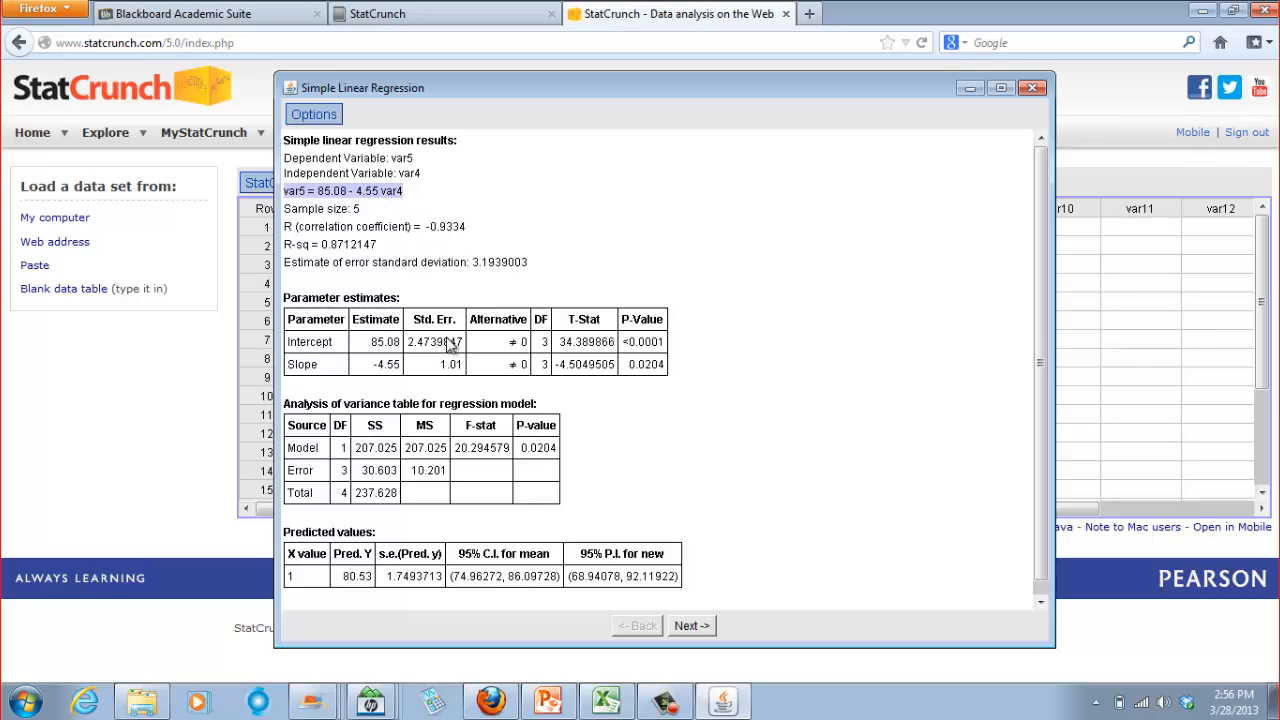
{"action": "left_click", "coordinate": [357, 590]}
{"action": "left_click_drag", "start_coordinate": [343, 580], "coordinate": [372, 580]}
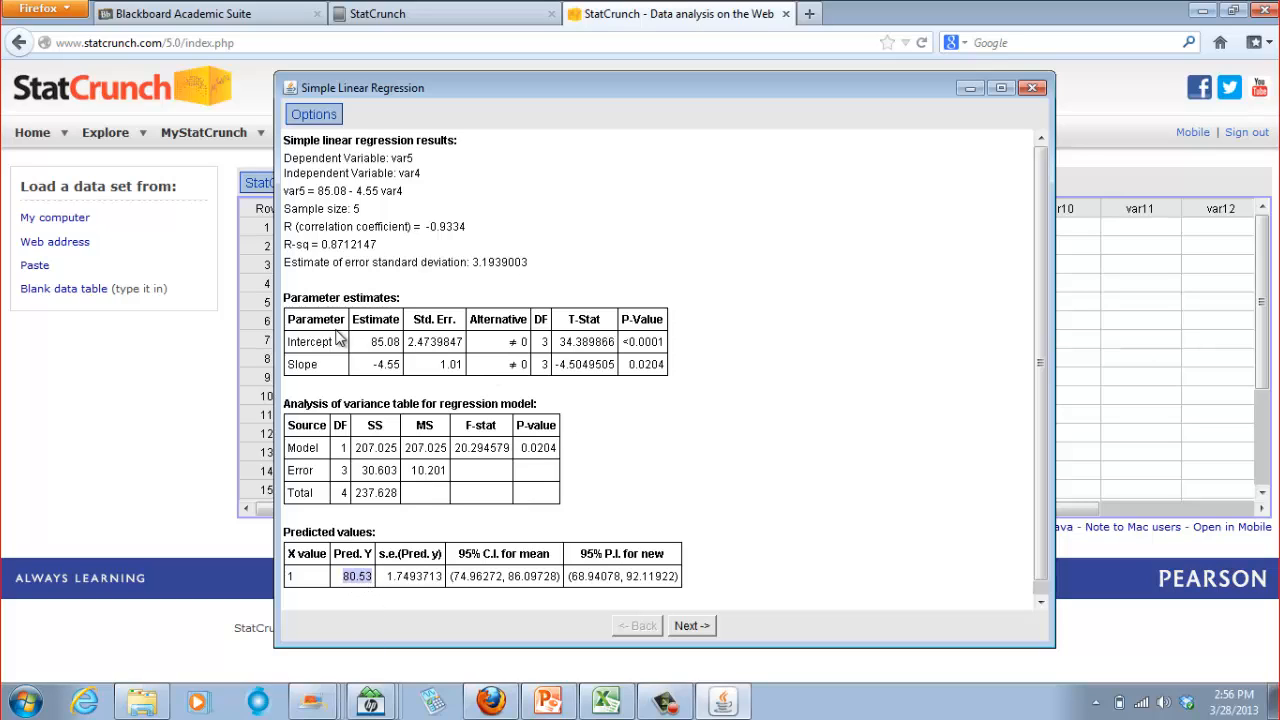
- Review the regression equation, the predicted Y and the correlation coefficient in the results by highlighting each one
{"action": "left_click_drag", "start_coordinate": [288, 192], "coordinate": [420, 193]}
{"action": "double_click", "coordinate": [352, 578]}
{"action": "left_click_drag", "start_coordinate": [284, 228], "coordinate": [475, 238]}
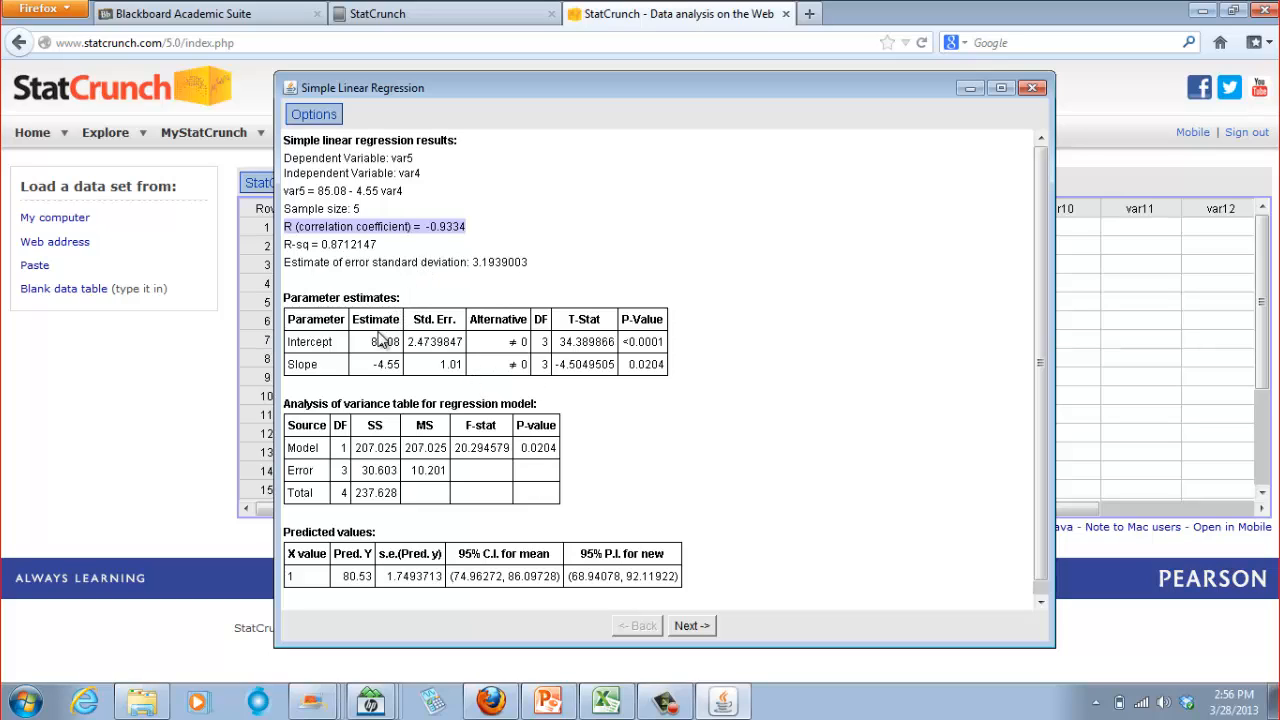
{"action": "left_click", "coordinate": [509, 259]}
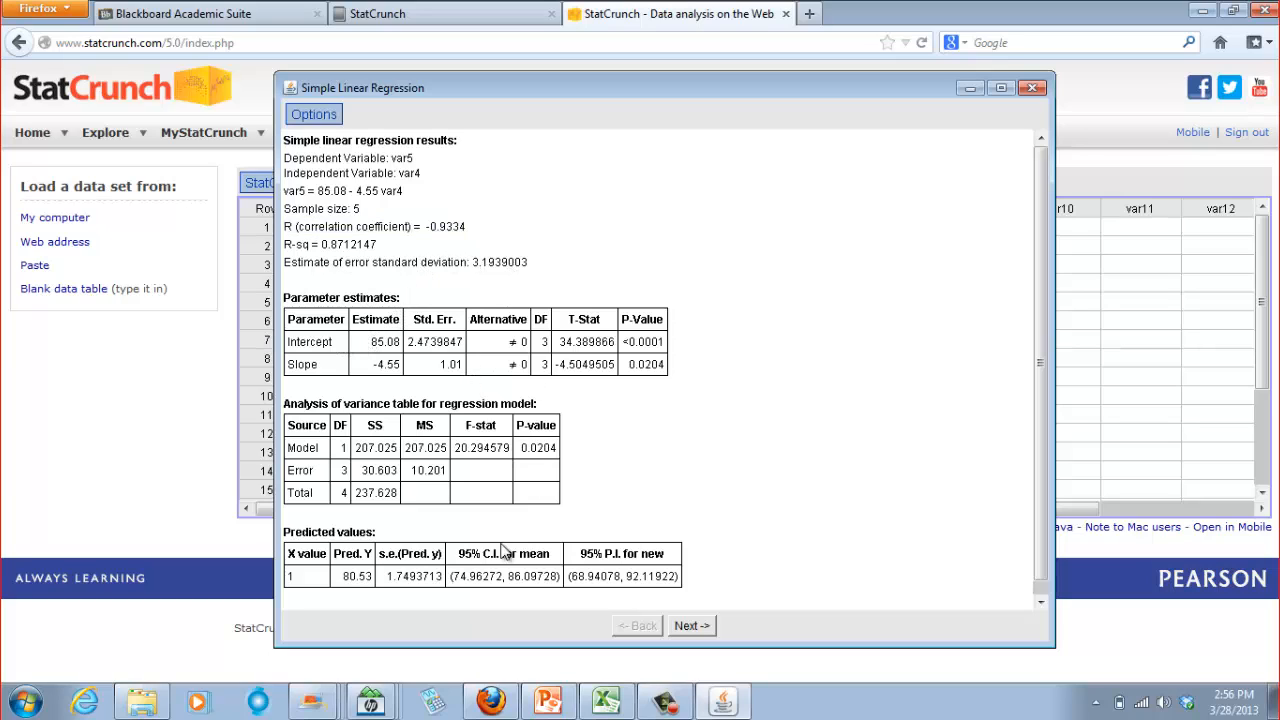
- Compare the Example 2 data table and tasks in PowerPoint with the StatCrunch regression results, finishing on the slide
{"action": "left_click", "coordinate": [547, 700]}
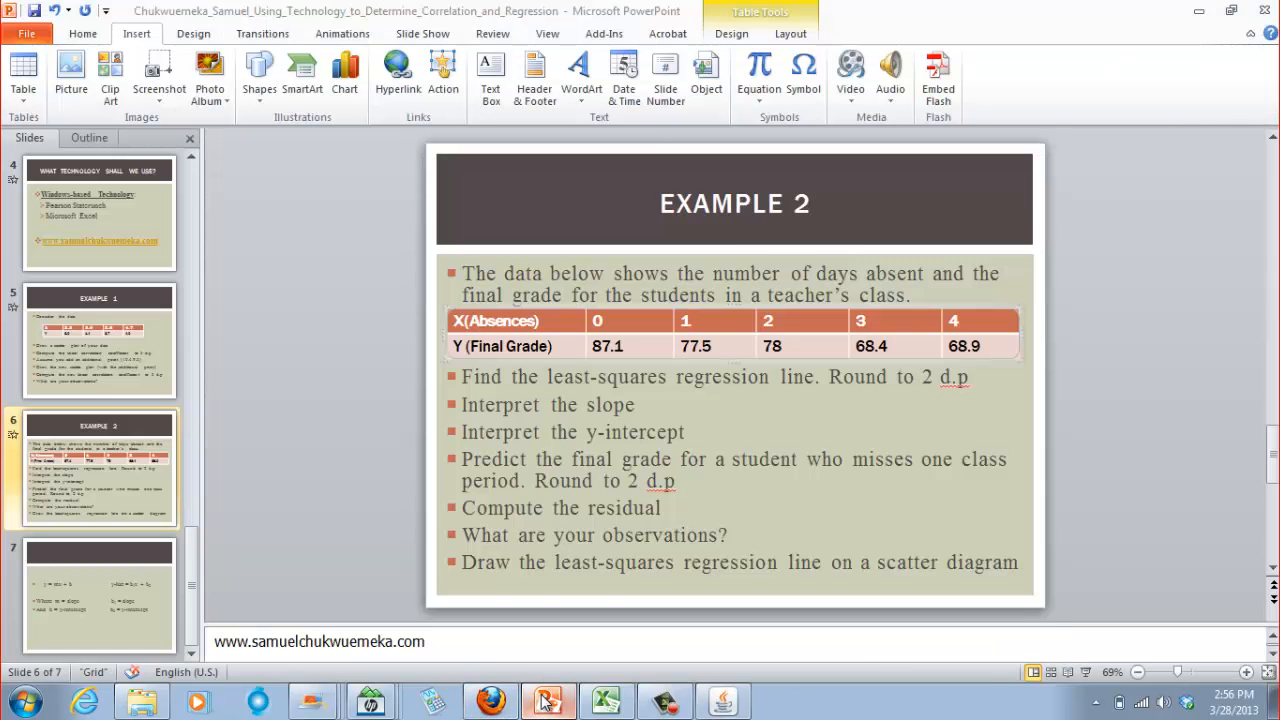
{"action": "left_click", "coordinate": [546, 696]}
{"action": "left_click", "coordinate": [543, 700]}
{"action": "left_click", "coordinate": [546, 700]}
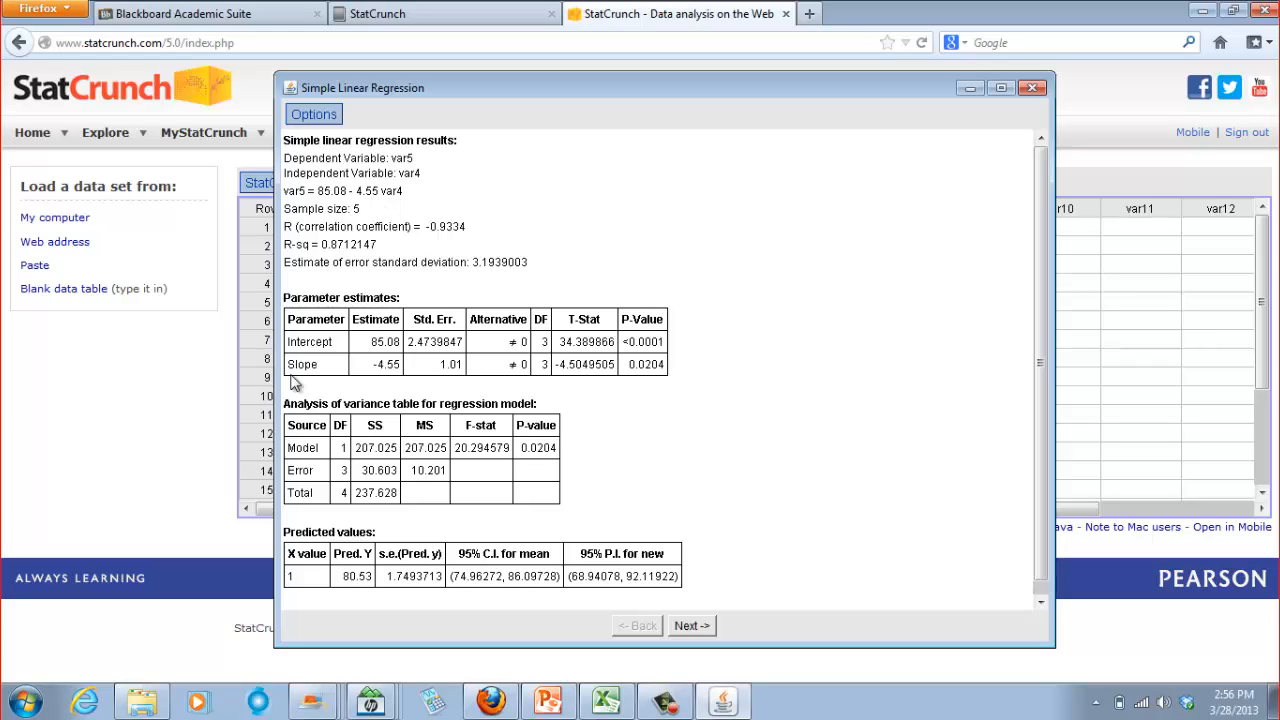
{"action": "left_click", "coordinate": [549, 703]}
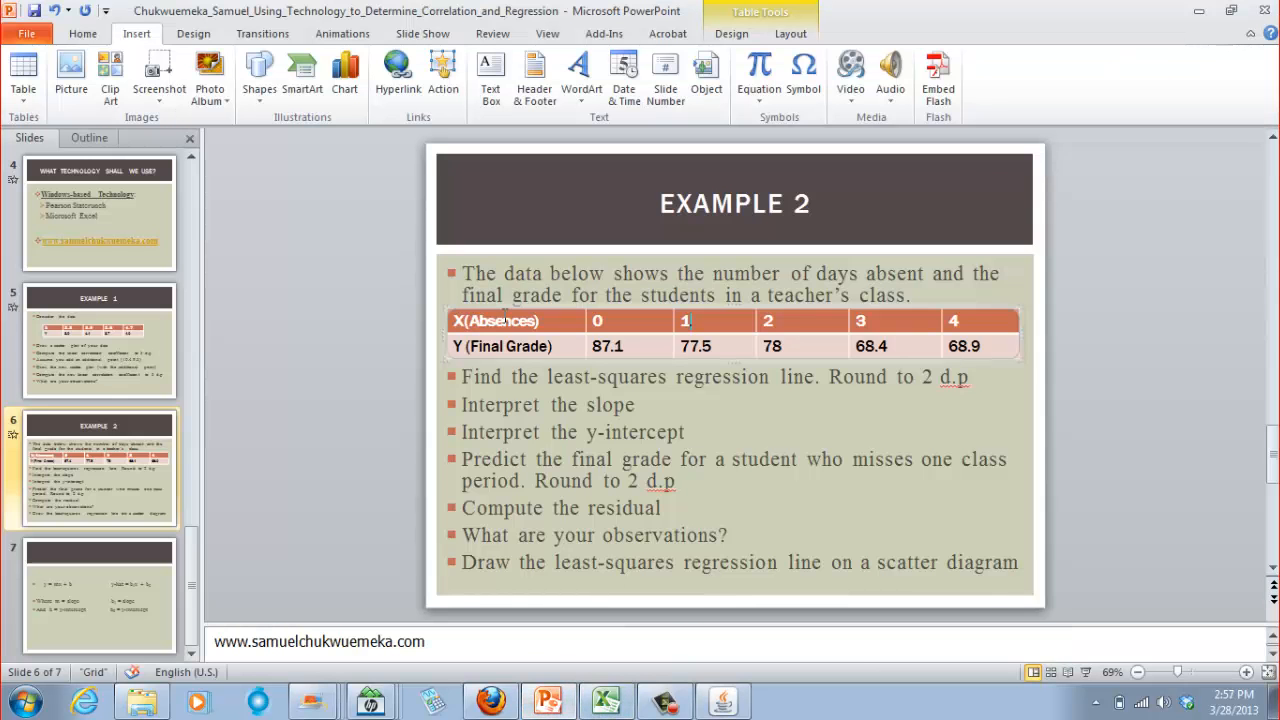
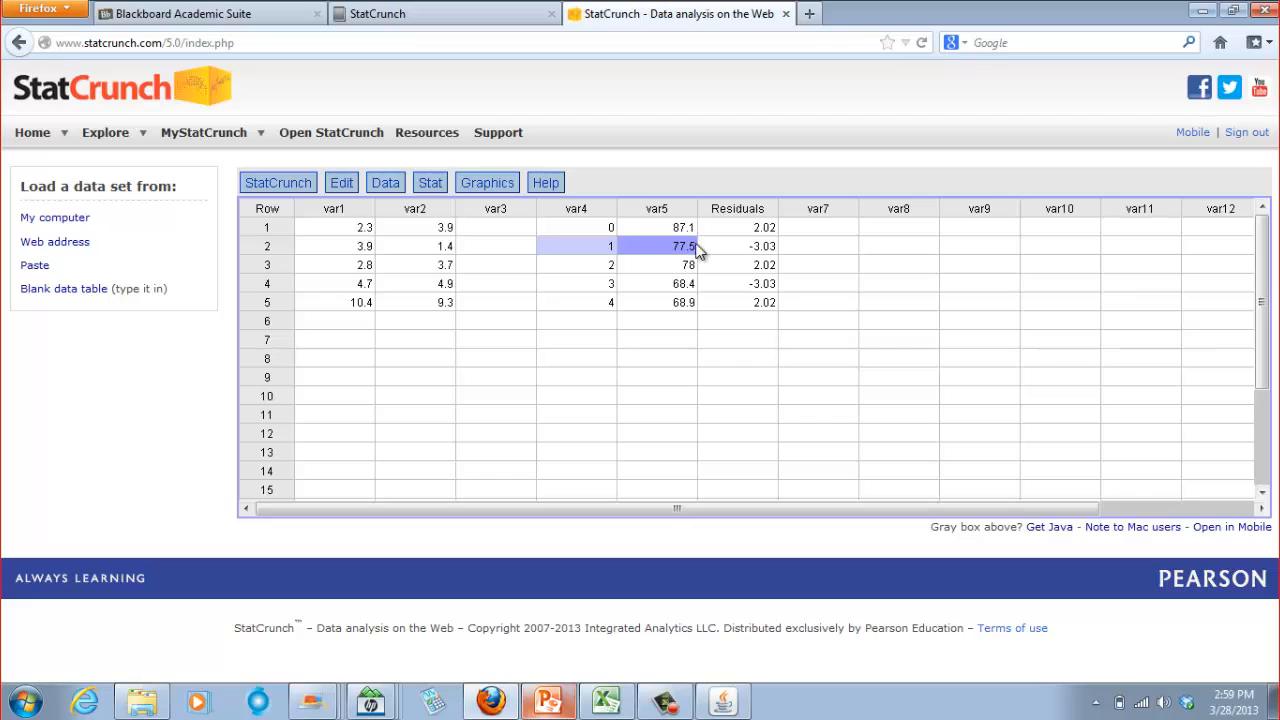
- Select the residual in row 2 of the StatCrunch table and place the regression results window beside the Residuals column for comparison
{"action": "left_click", "coordinate": [757, 255]}
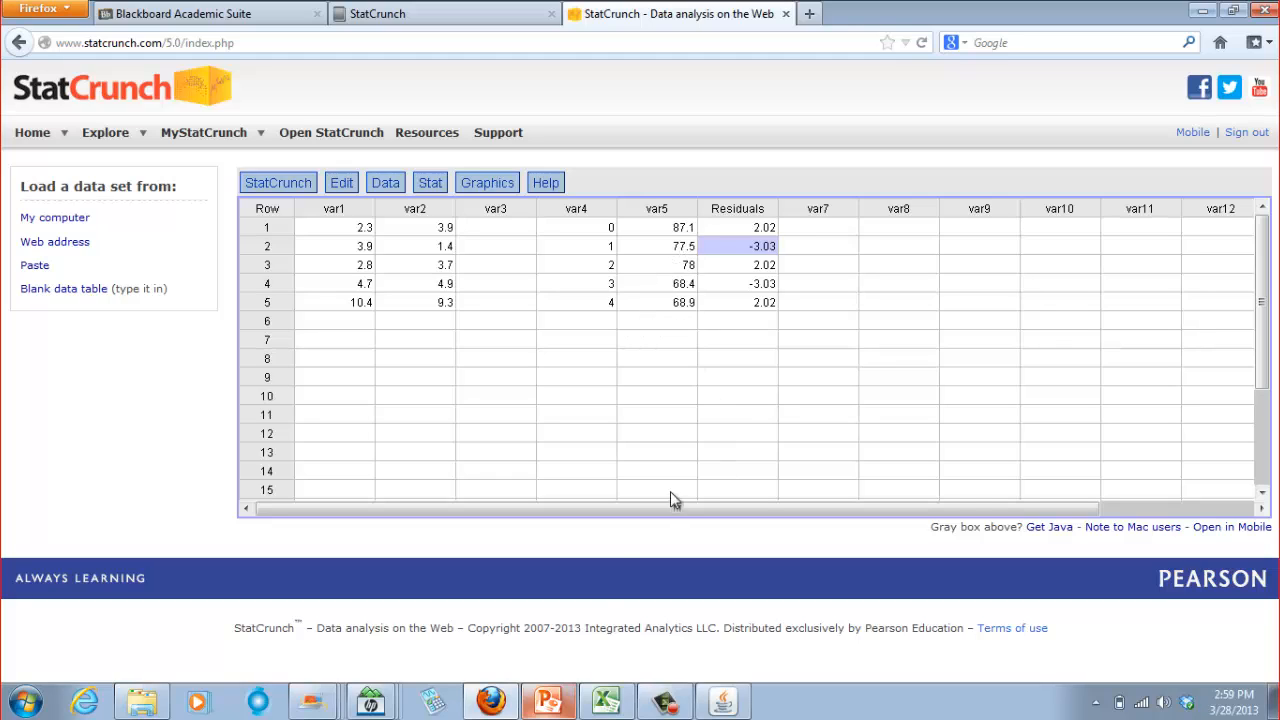
{"action": "left_click", "coordinate": [722, 705]}
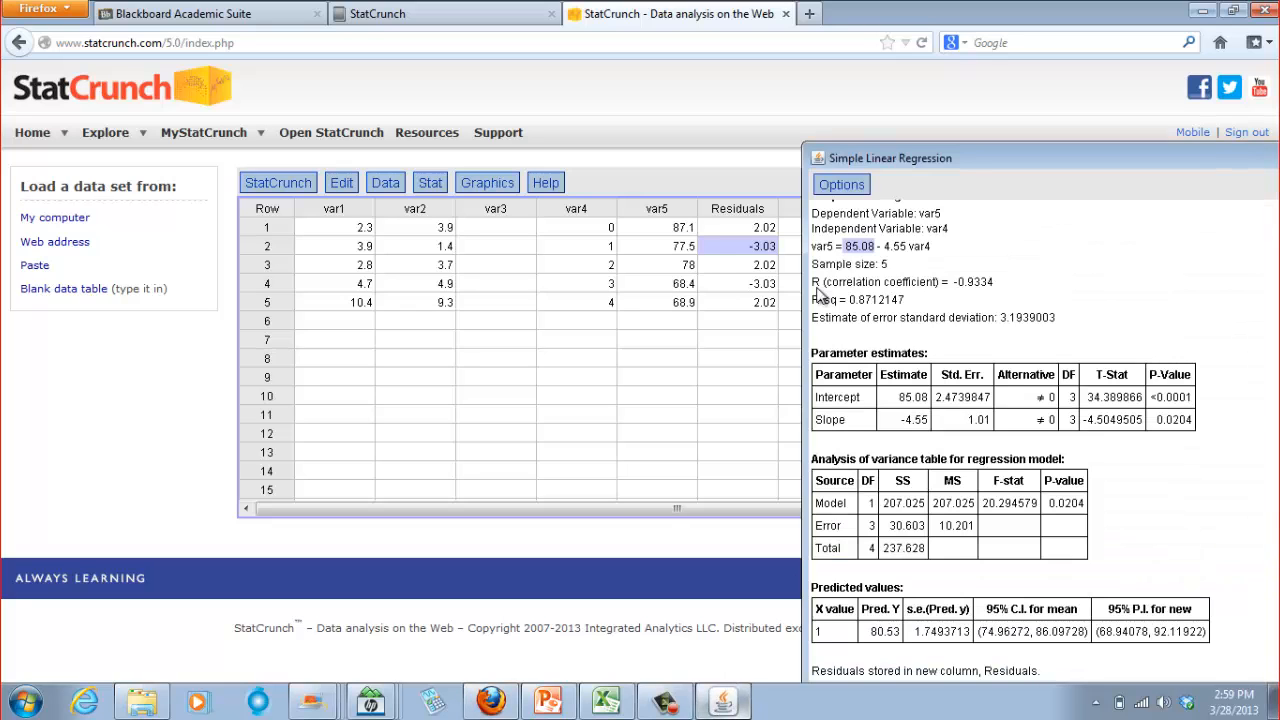
{"action": "left_click_drag", "start_coordinate": [847, 153], "coordinate": [783, 15]}
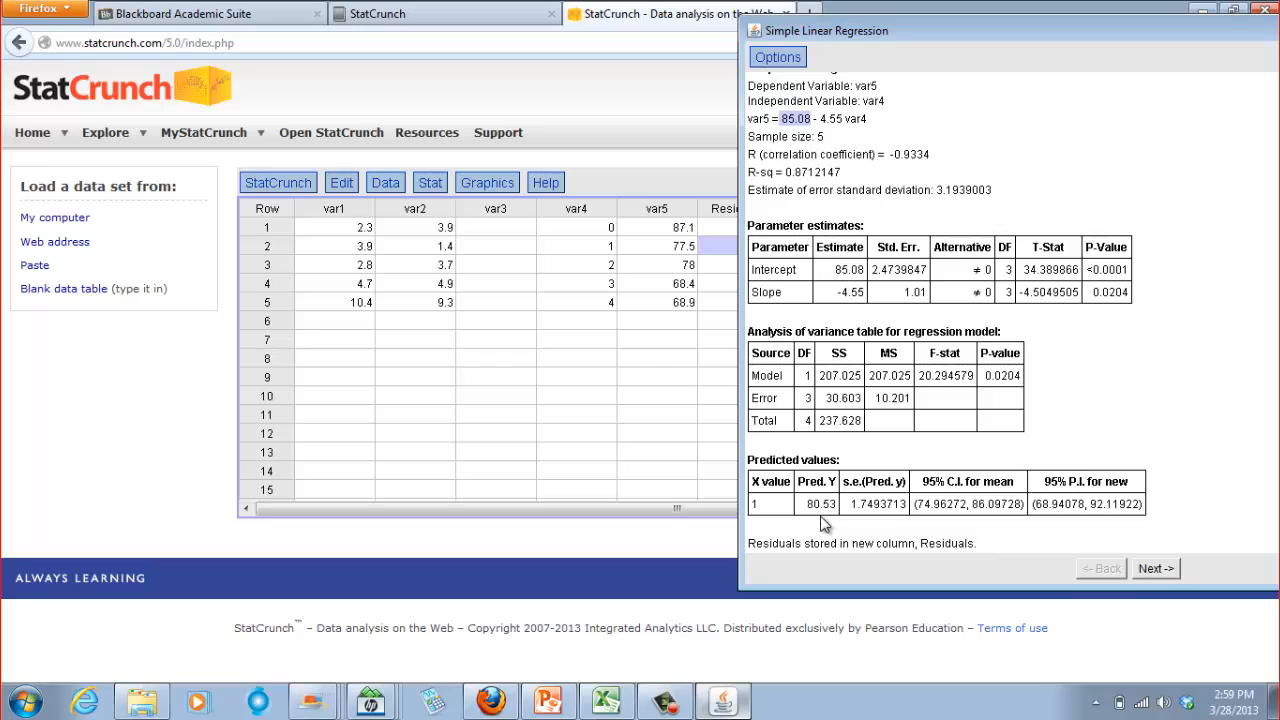
{"action": "left_click_drag", "start_coordinate": [894, 33], "coordinate": [944, 31]}
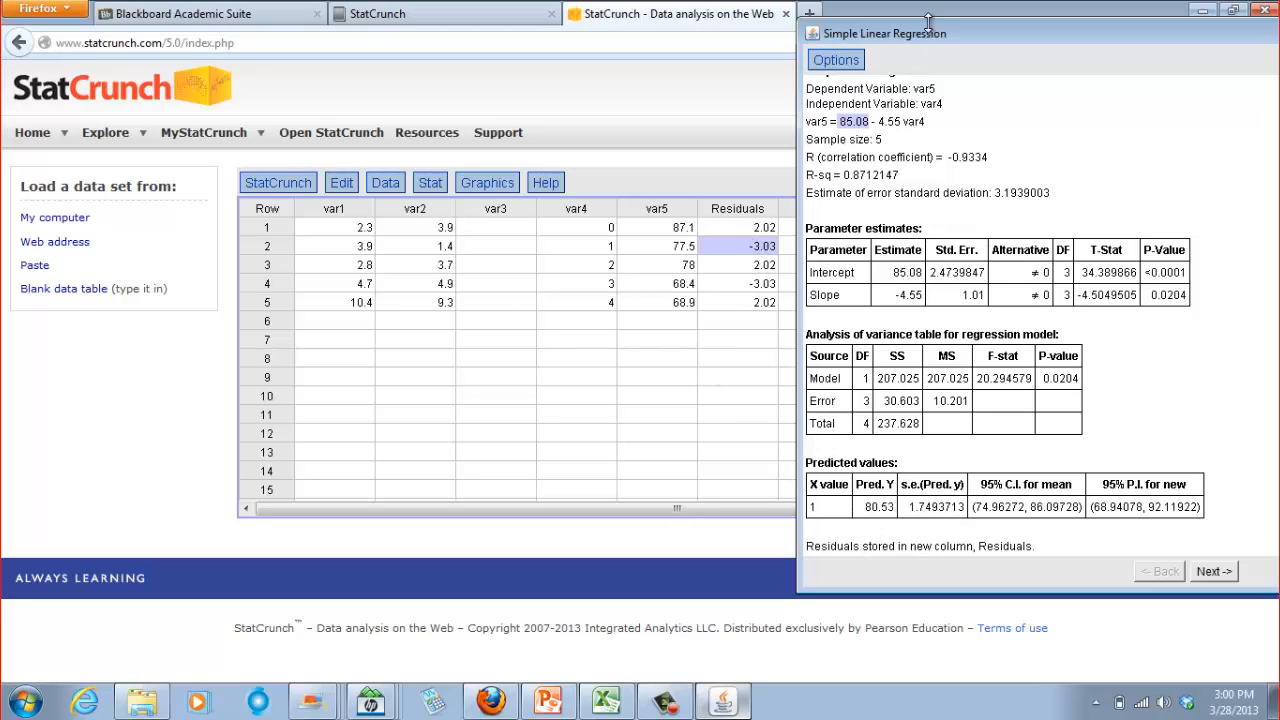
- Compare the residual and observation tasks on the Example 2 PowerPoint slide with the StatCrunch regression results
{"action": "left_click_drag", "start_coordinate": [933, 36], "coordinate": [578, 55]}
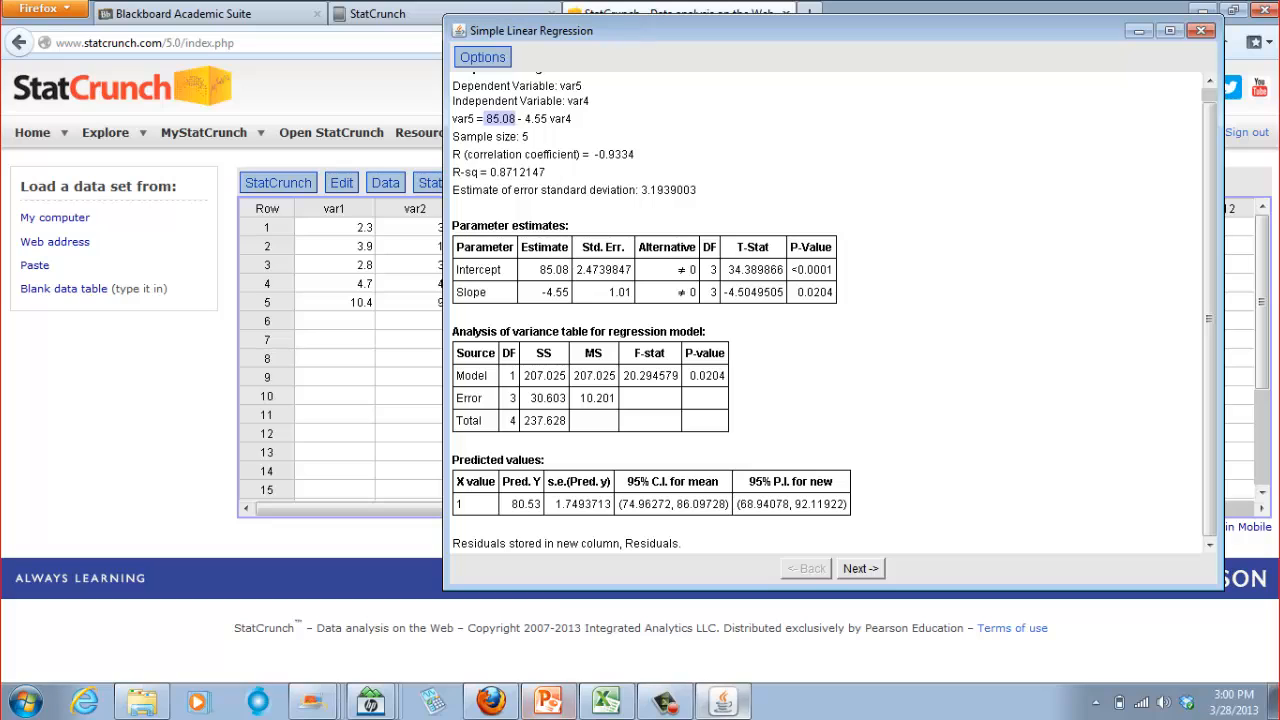
{"action": "left_click", "coordinate": [548, 702]}
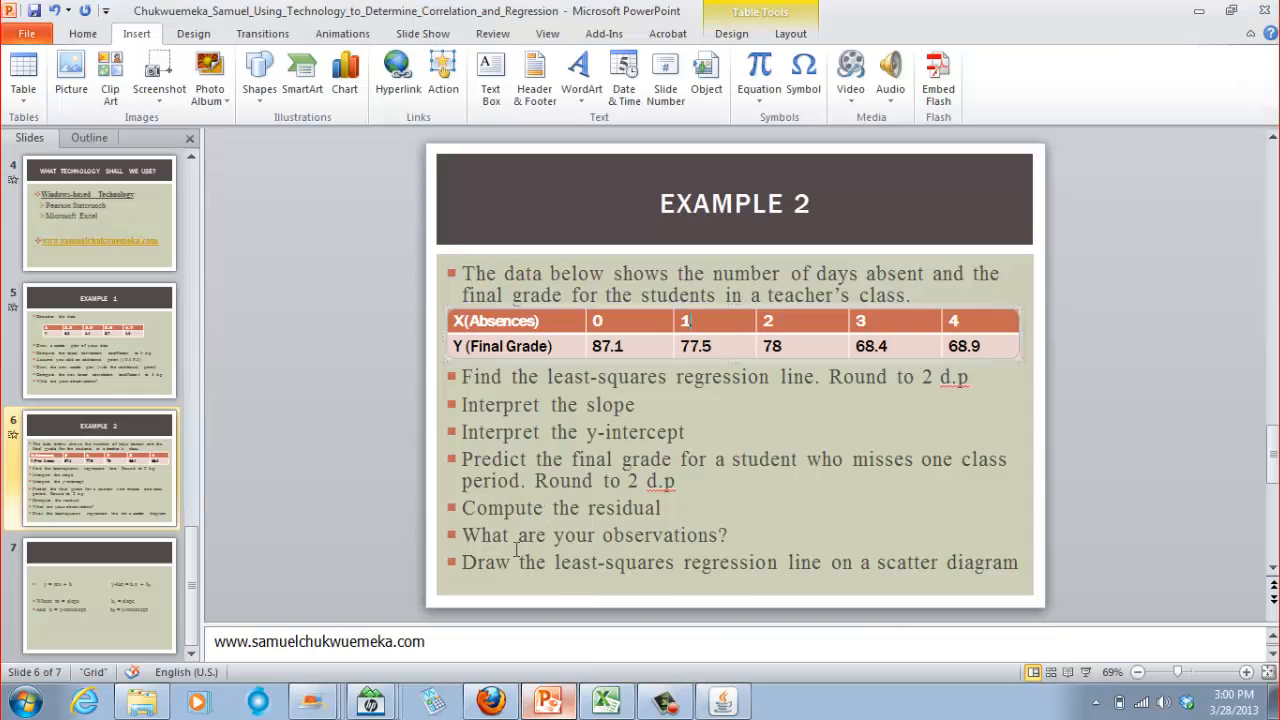
{"action": "left_click", "coordinate": [548, 704]}
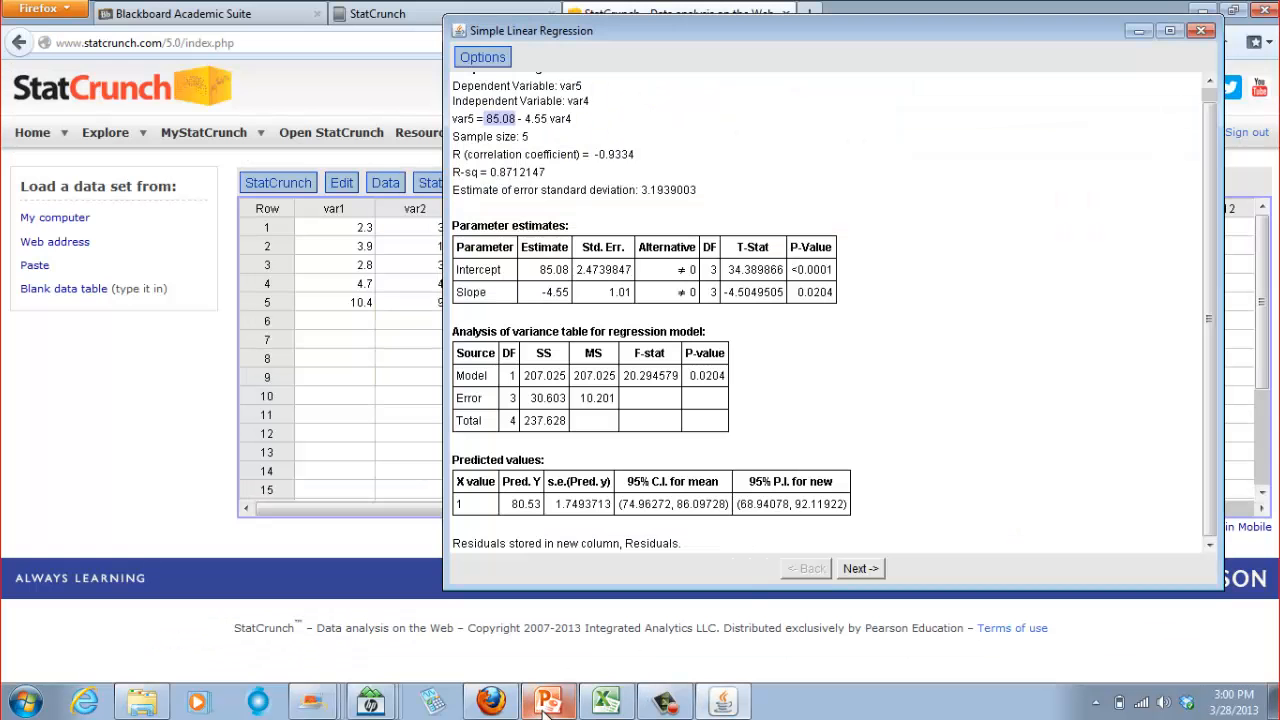
{"action": "left_click", "coordinate": [548, 704]}
{"action": "left_click", "coordinate": [548, 704]}
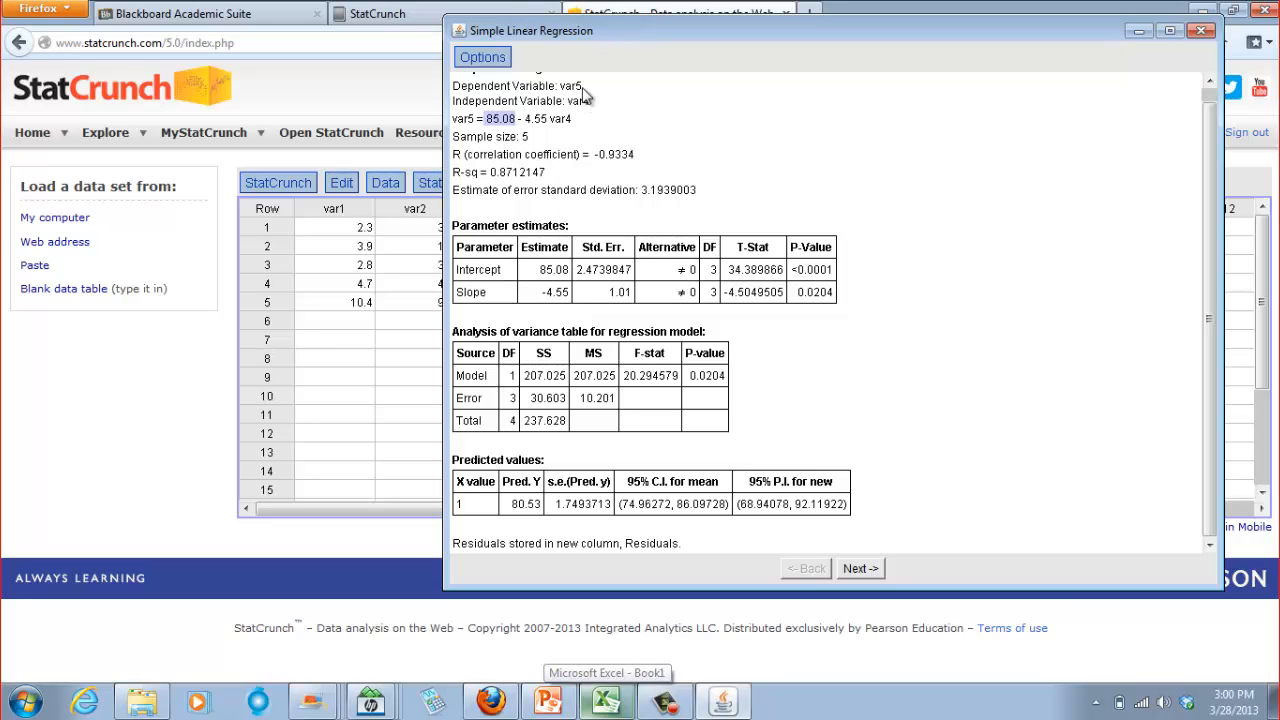
- Select the observed var5 value in row 2 of the data table and bring the regression results window back for comparison
{"action": "left_click_drag", "start_coordinate": [585, 32], "coordinate": [858, 155]}
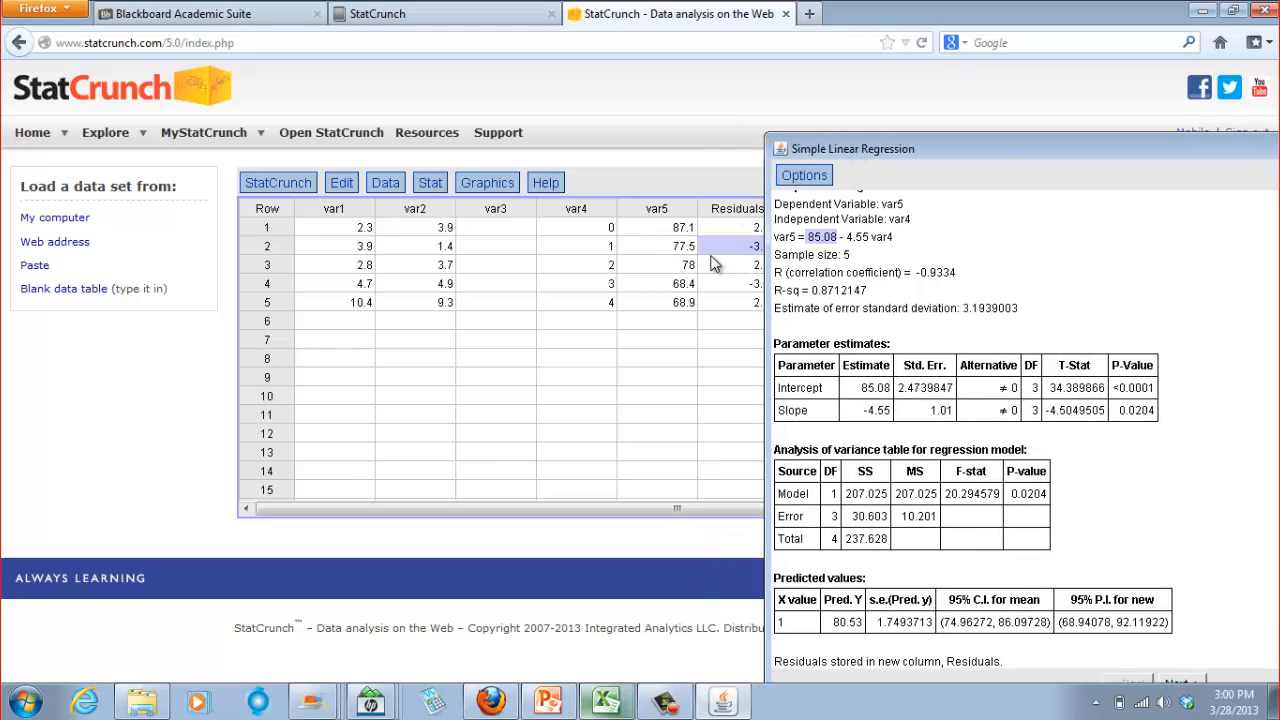
{"action": "left_click", "coordinate": [673, 250]}
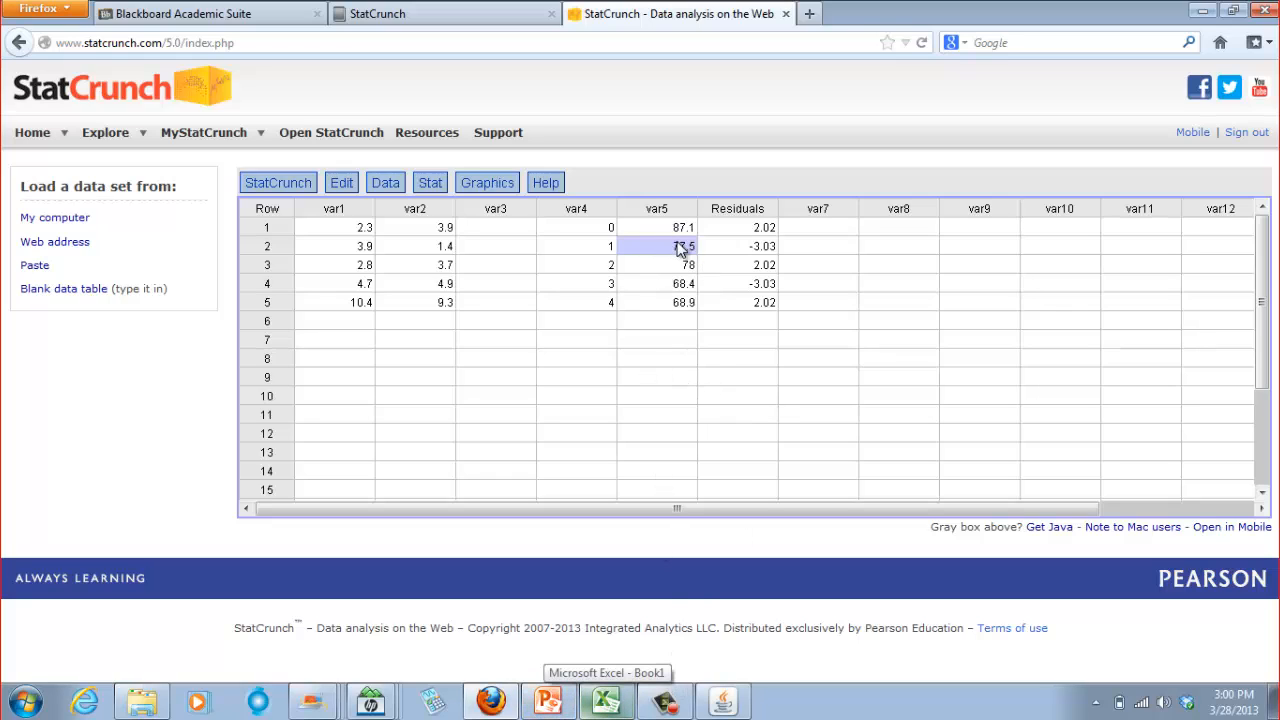
{"action": "left_click", "coordinate": [745, 708]}
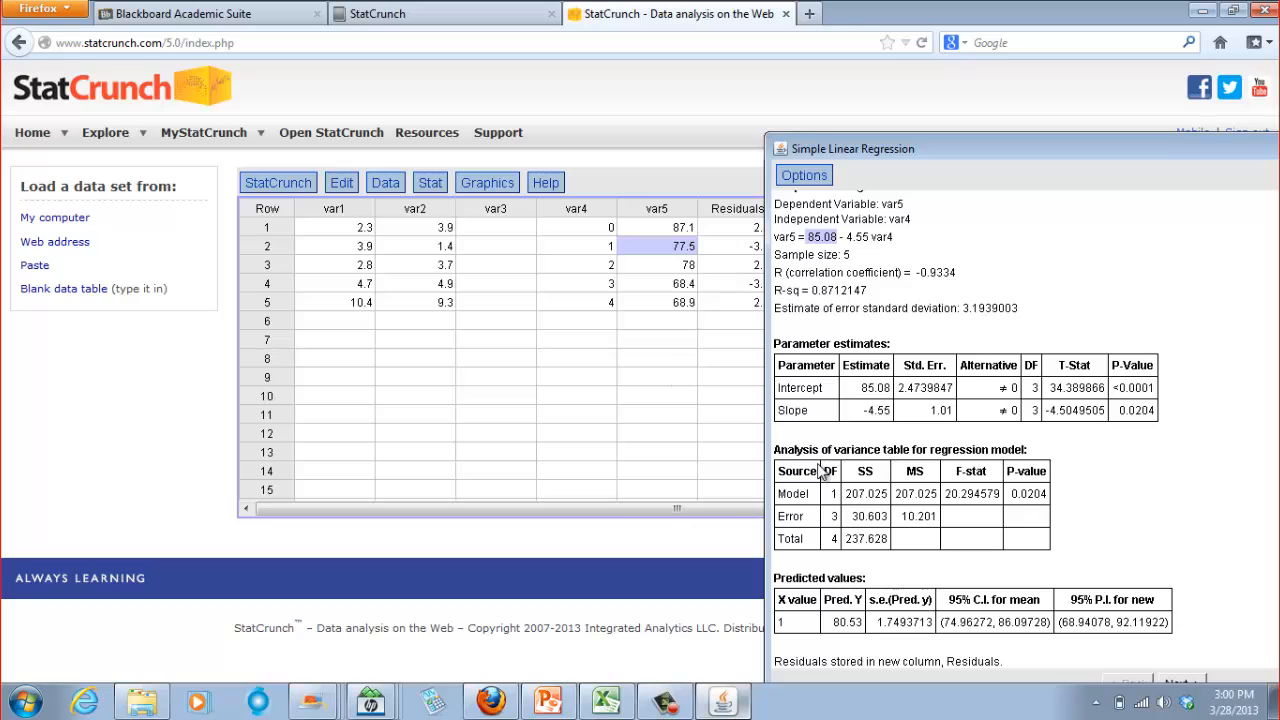
{"action": "left_click_drag", "start_coordinate": [870, 150], "coordinate": [533, 89]}
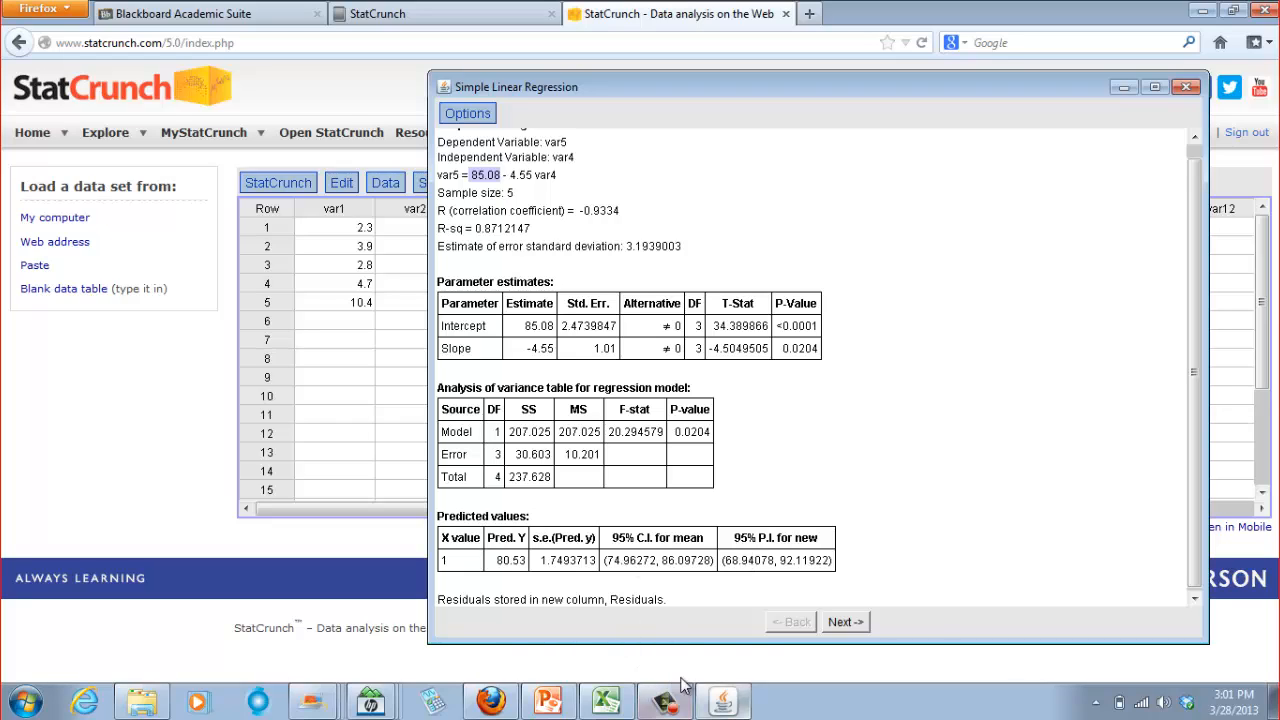
- Show the fitted line plot, check it against the scatter diagram task on the PowerPoint slide, and return to the regression results
{"action": "left_click", "coordinate": [852, 622]}
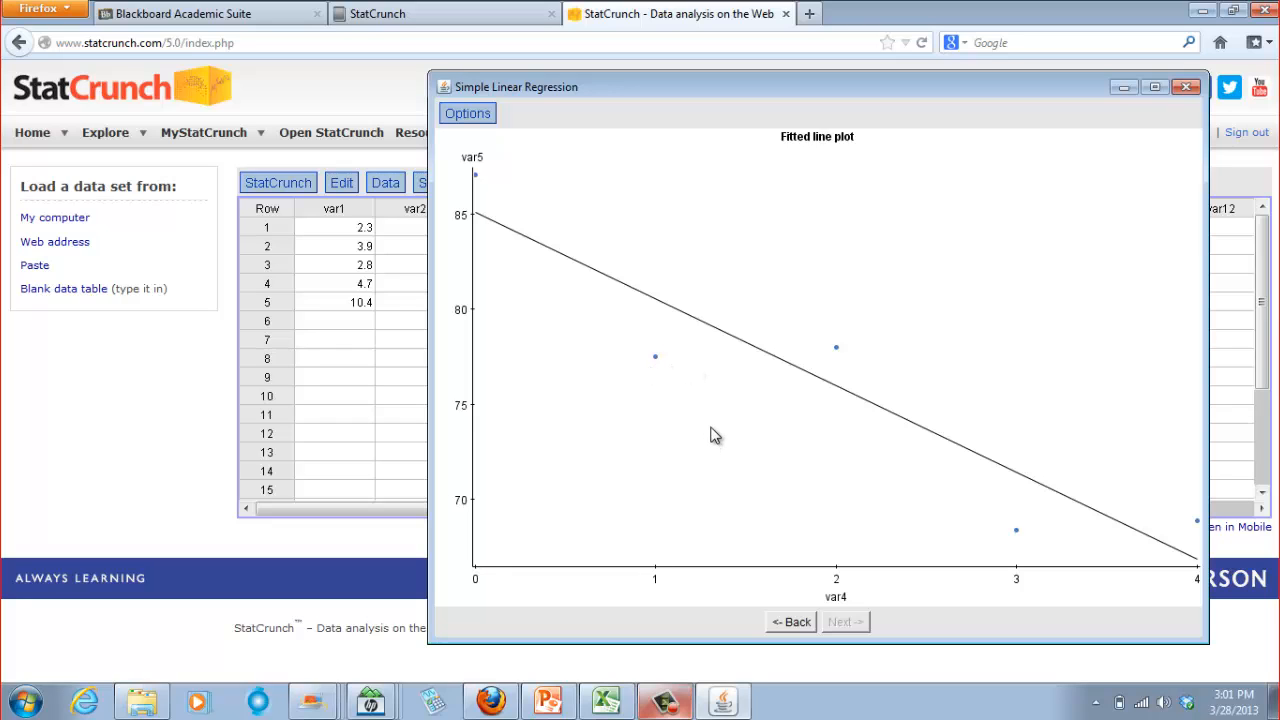
{"action": "left_click", "coordinate": [570, 705]}
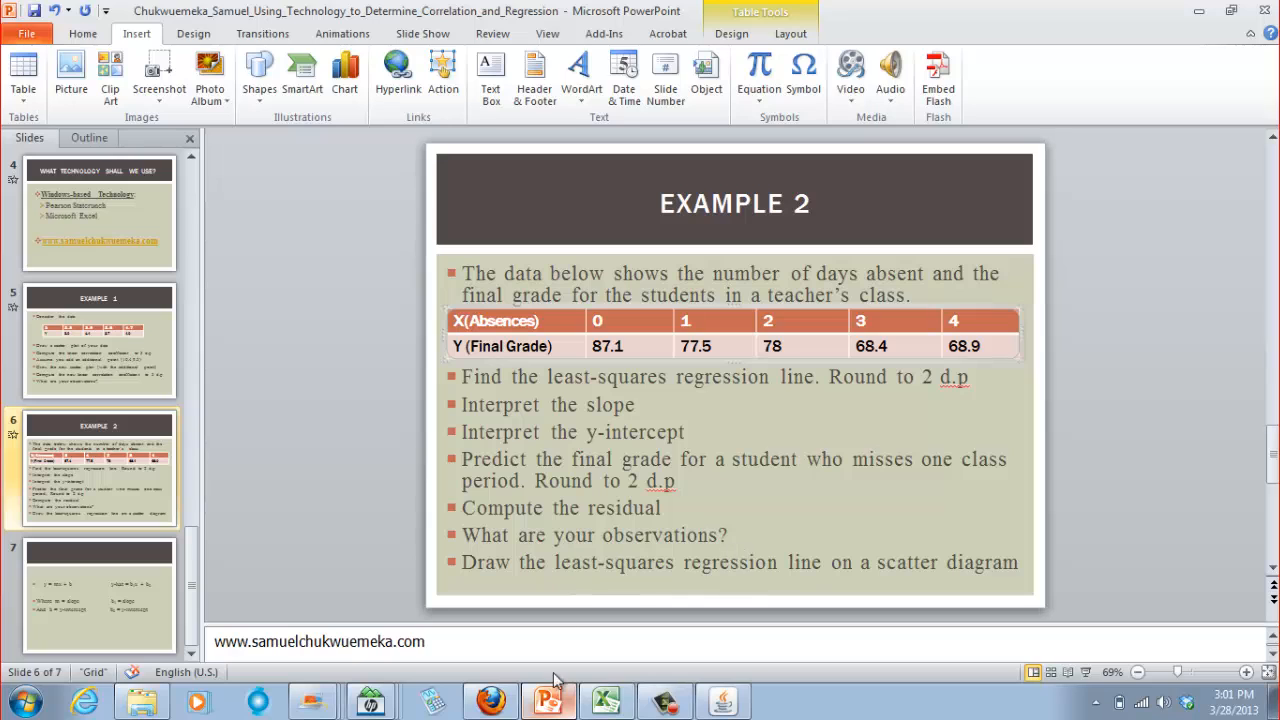
{"action": "key", "text": "alt+Tab"}
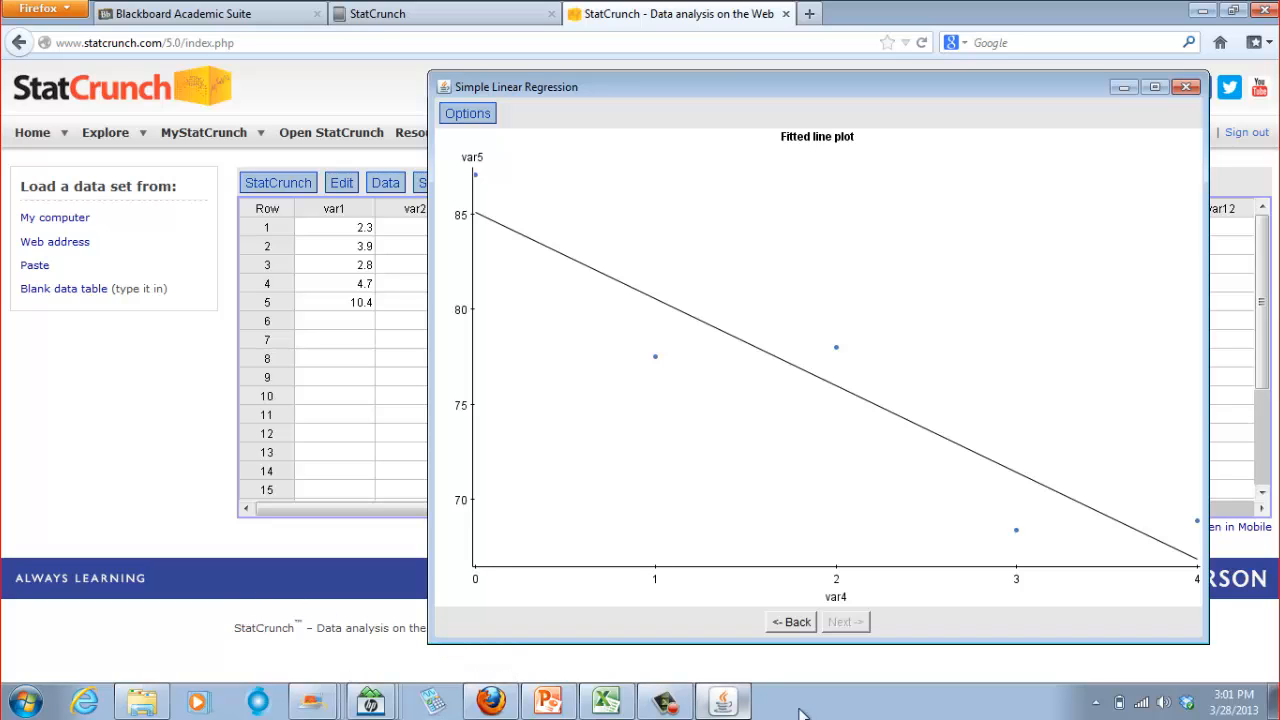
{"action": "left_click", "coordinate": [556, 704]}
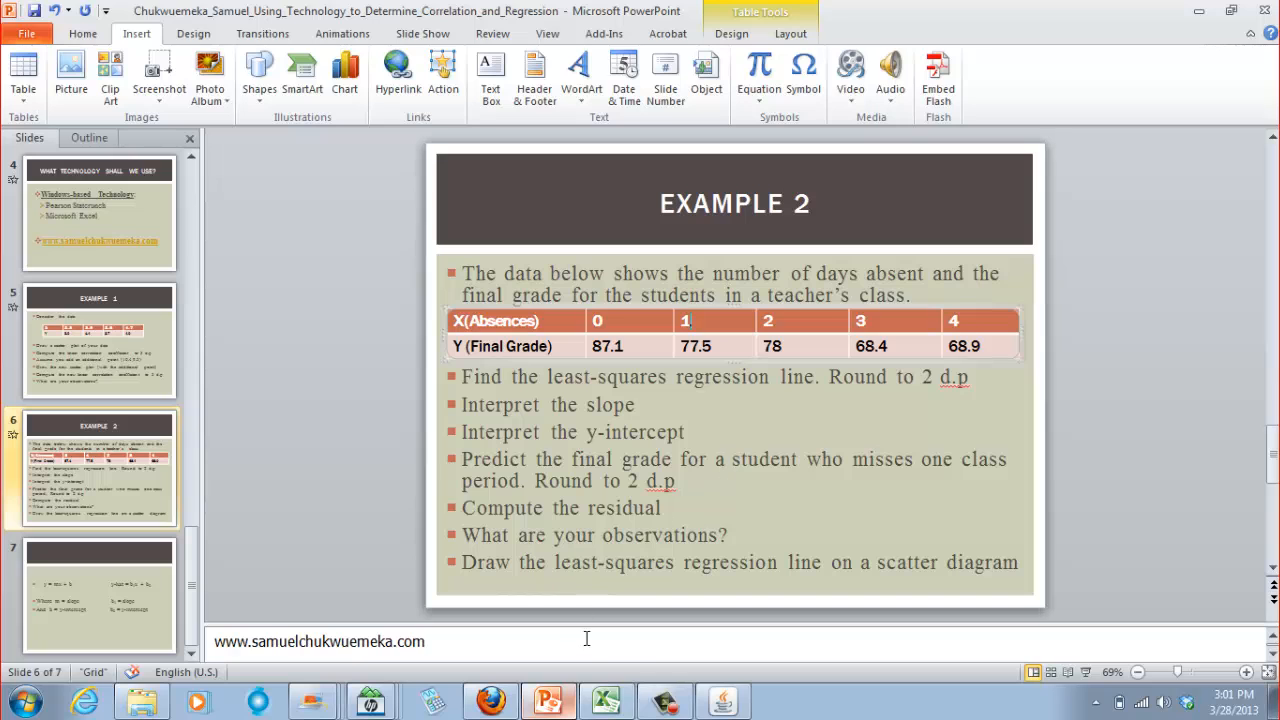
{"action": "left_click", "coordinate": [552, 702]}
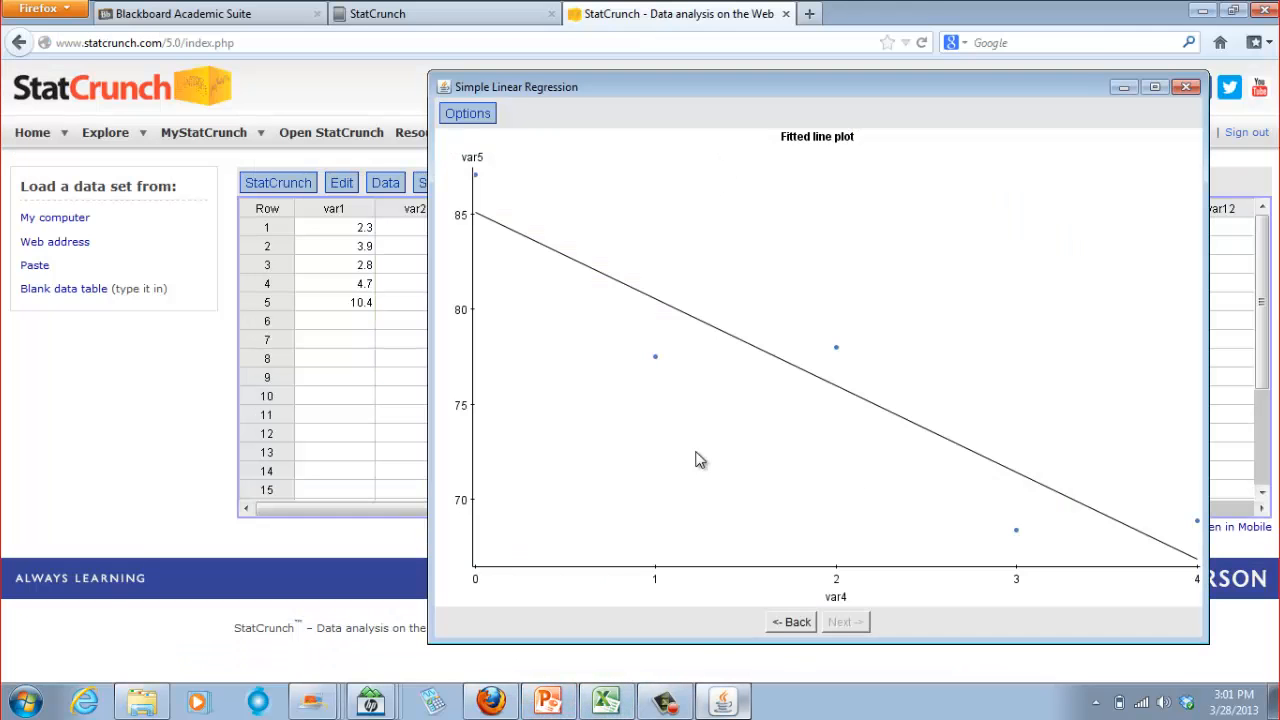
{"action": "left_click", "coordinate": [722, 702]}
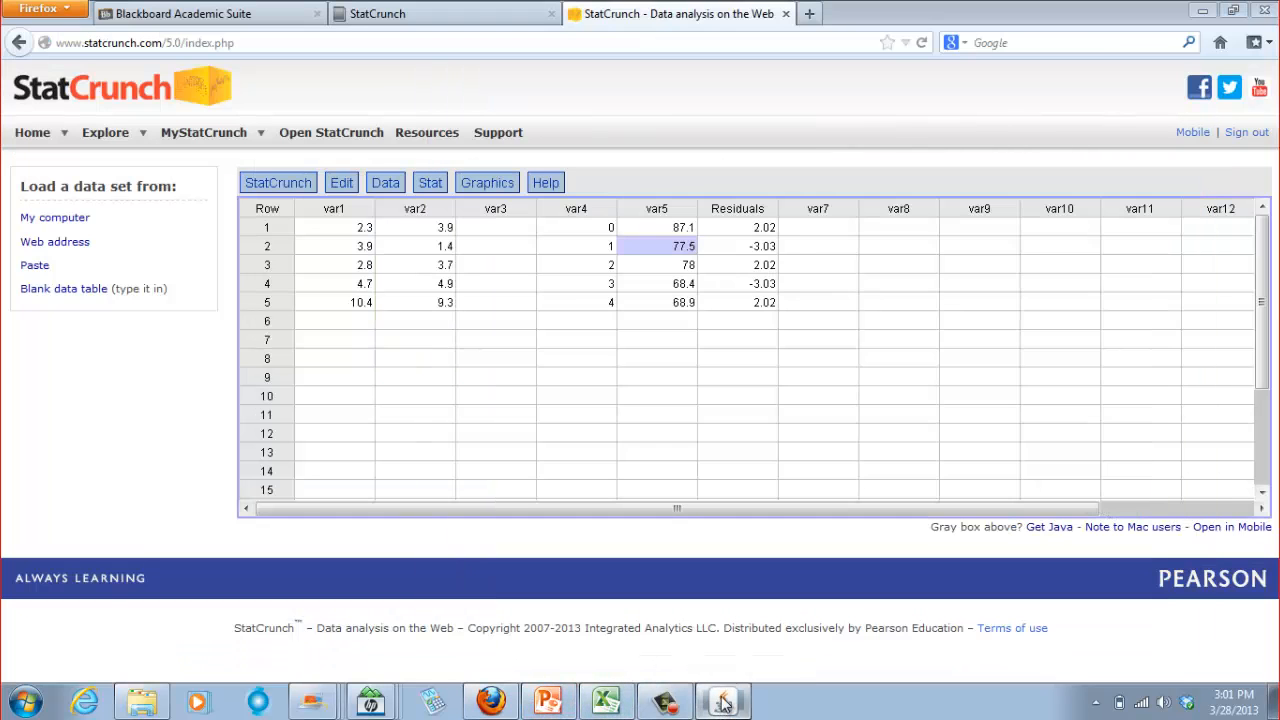
{"action": "left_click", "coordinate": [723, 702]}
{"action": "left_click", "coordinate": [790, 623]}
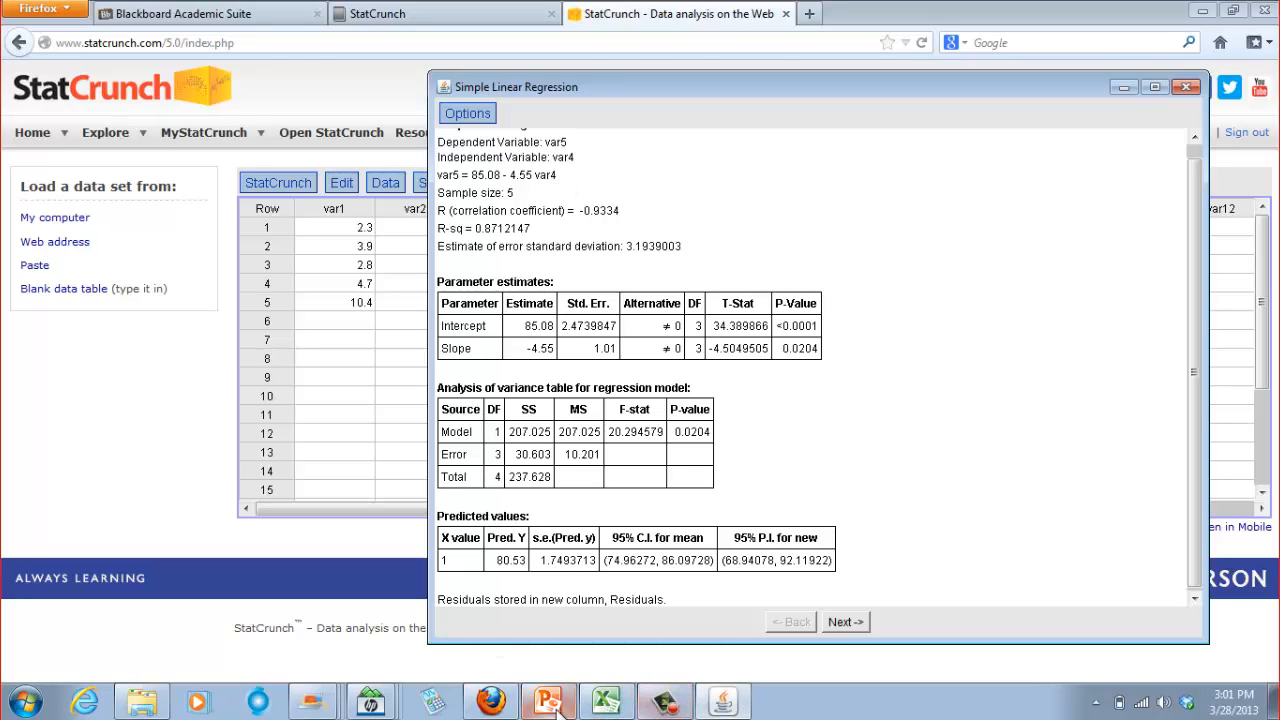
- Switch to Excel and enter the absences 0, 1, 2, 3 and 4 in cells A1:A5 of Sheet2
{"action": "left_click", "coordinate": [612, 703]}
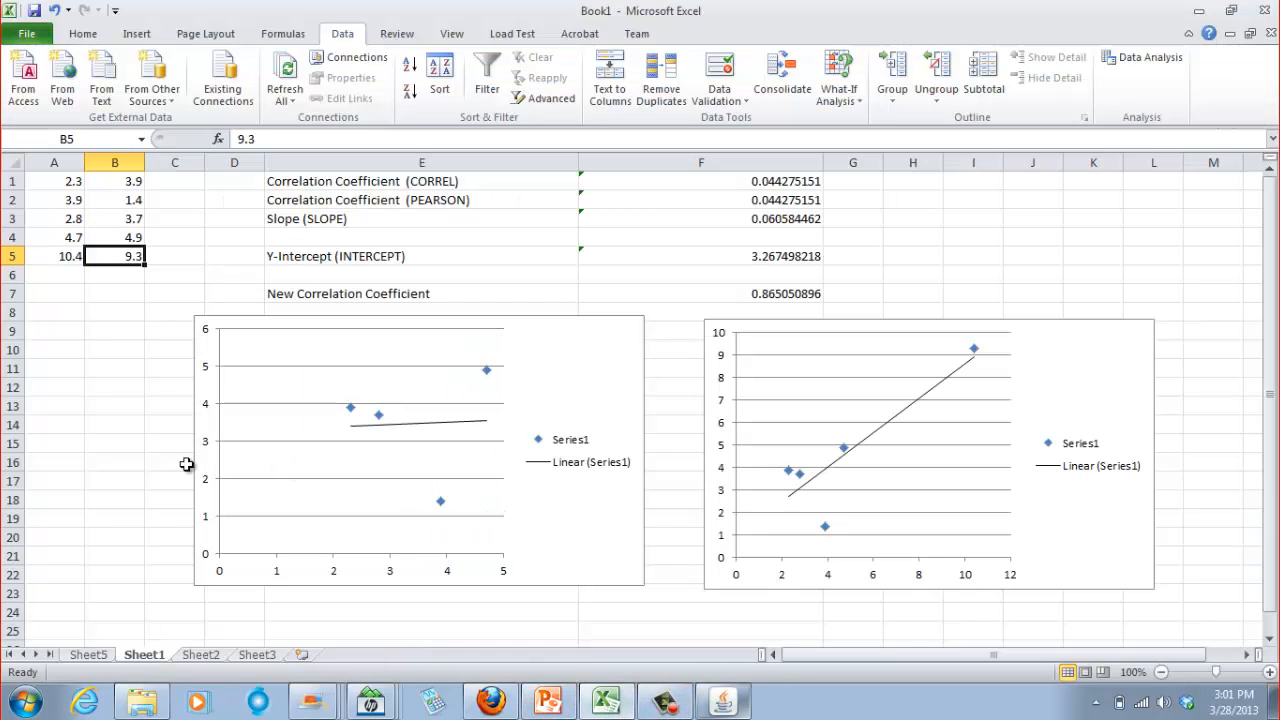
{"action": "left_click", "coordinate": [200, 657]}
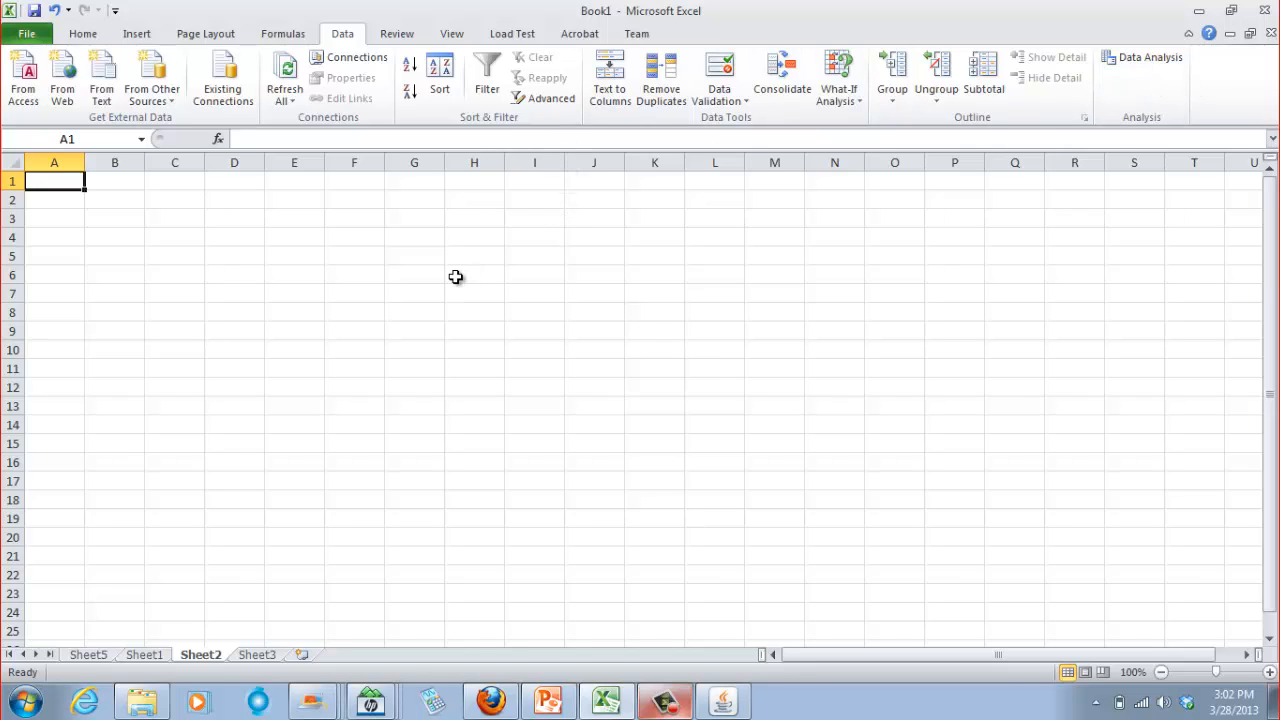
{"action": "type", "text": "0"}
{"action": "key", "text": "Return"}
{"action": "type", "text": "1"}
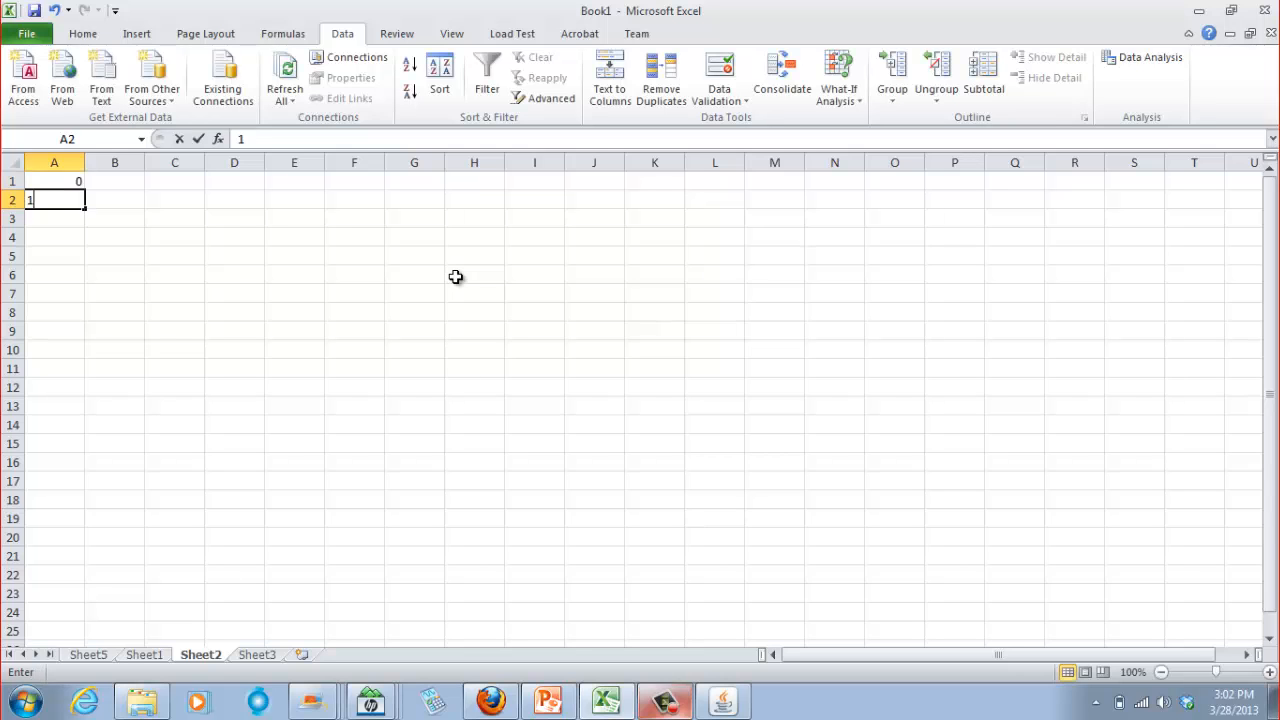
{"action": "key", "text": "Return"}
{"action": "type", "text": "2"}
{"action": "key", "text": "Return"}
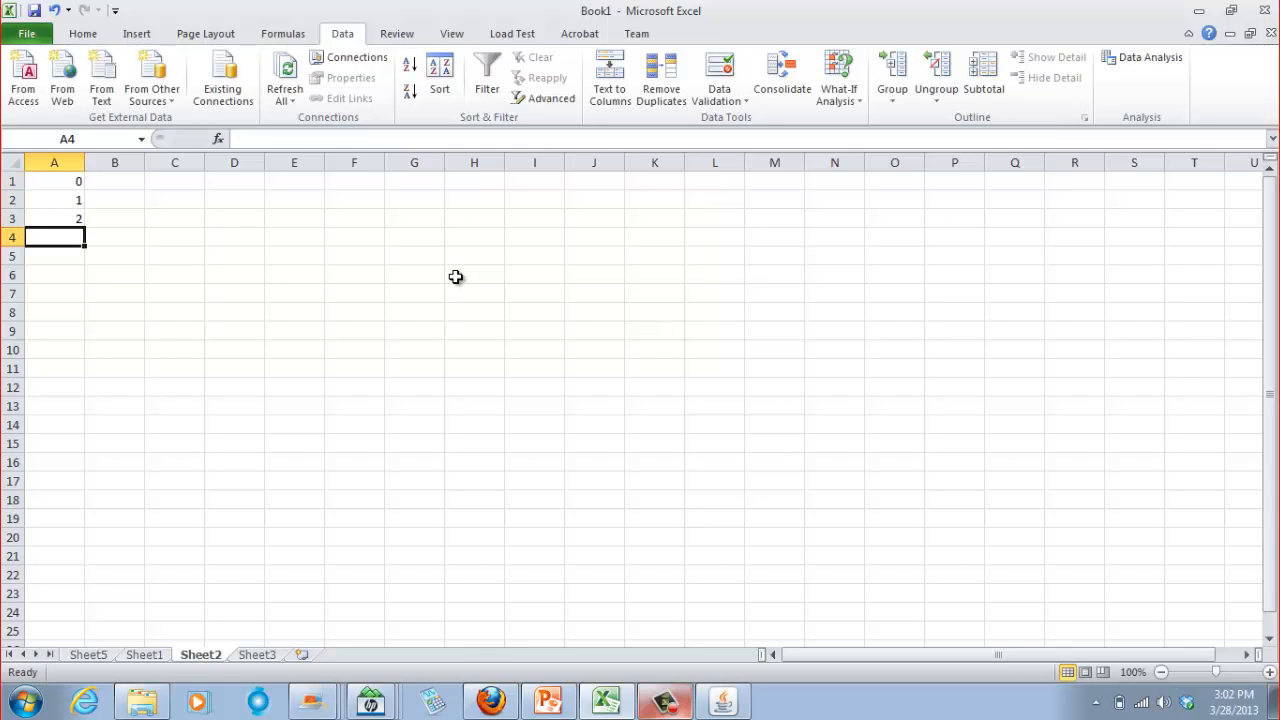
{"action": "type", "text": "3"}
{"action": "key", "text": "Return"}
{"action": "type", "text": "4"}
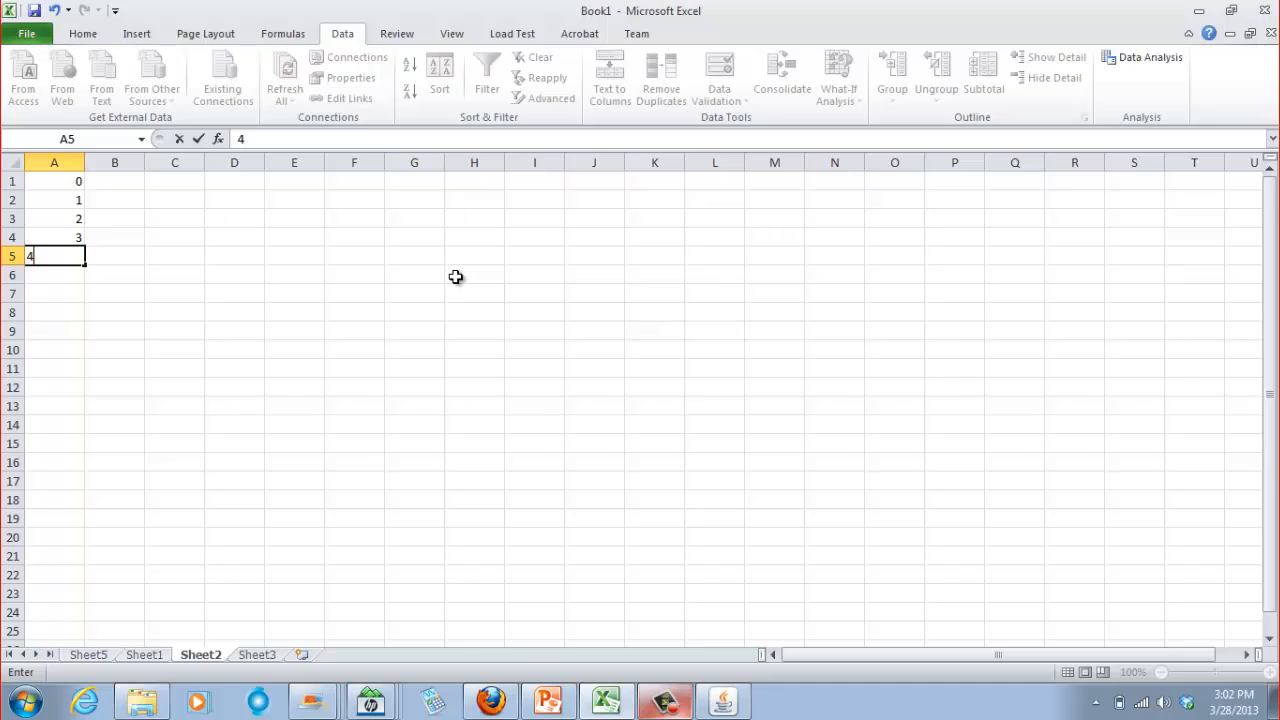
{"action": "key", "text": "Tab"}
- Enter the final grades 87.1, 77.5, 78, 68.4 and 68.9 in cells B1:B5
{"action": "key", "text": "Up"}
{"action": "key", "text": "Up"}
{"action": "key", "text": "Up"}
{"action": "key", "text": "Up"}
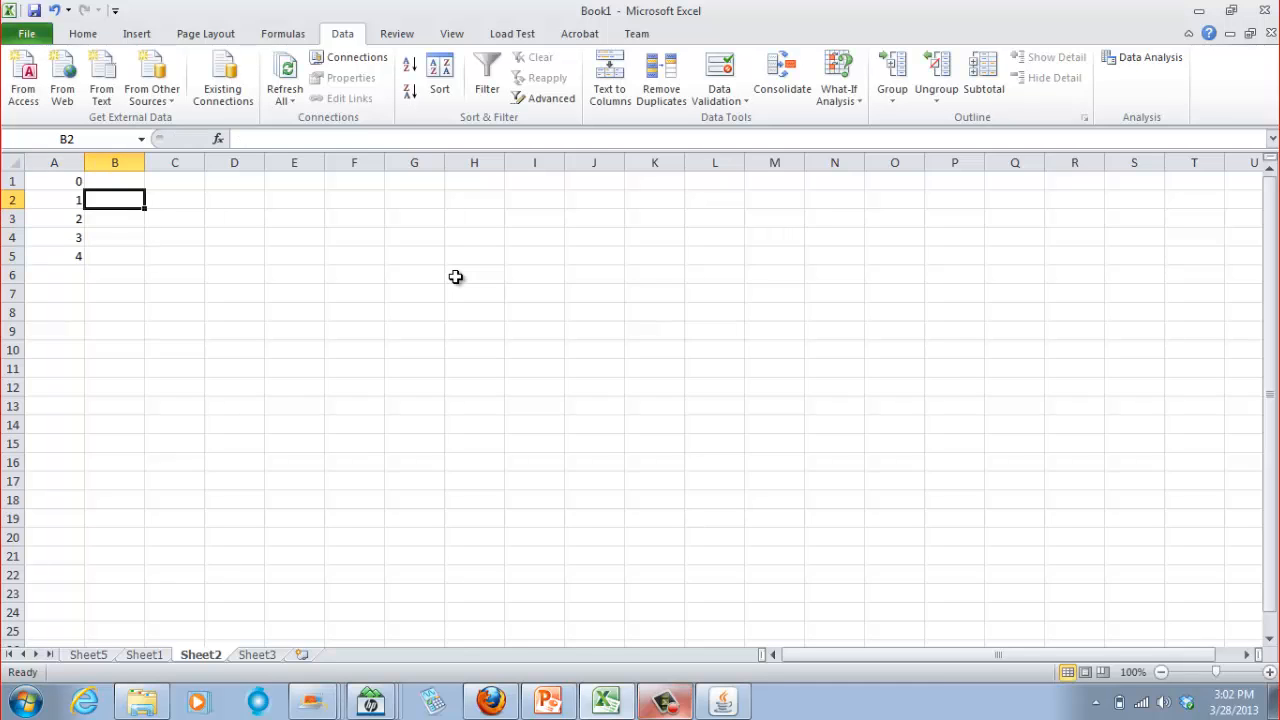
{"action": "type", "text": "87.1"}
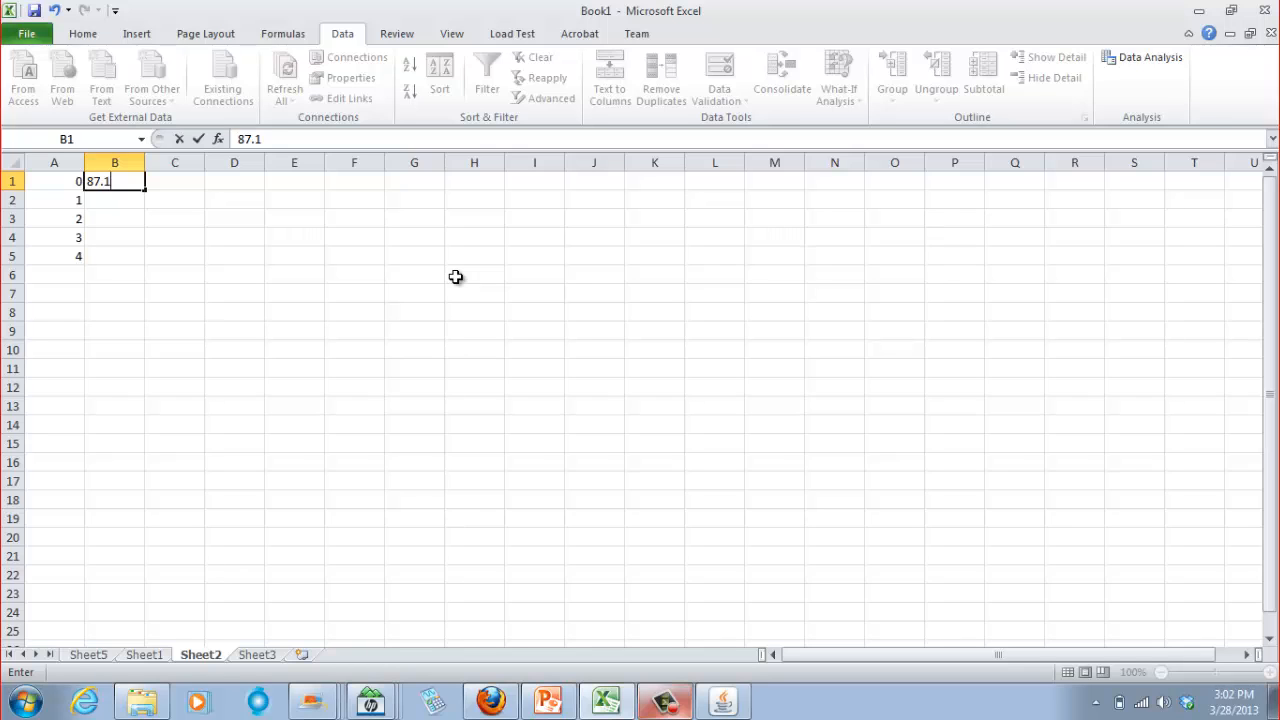
{"action": "key", "text": "Return"}
{"action": "type", "text": "77.5"}
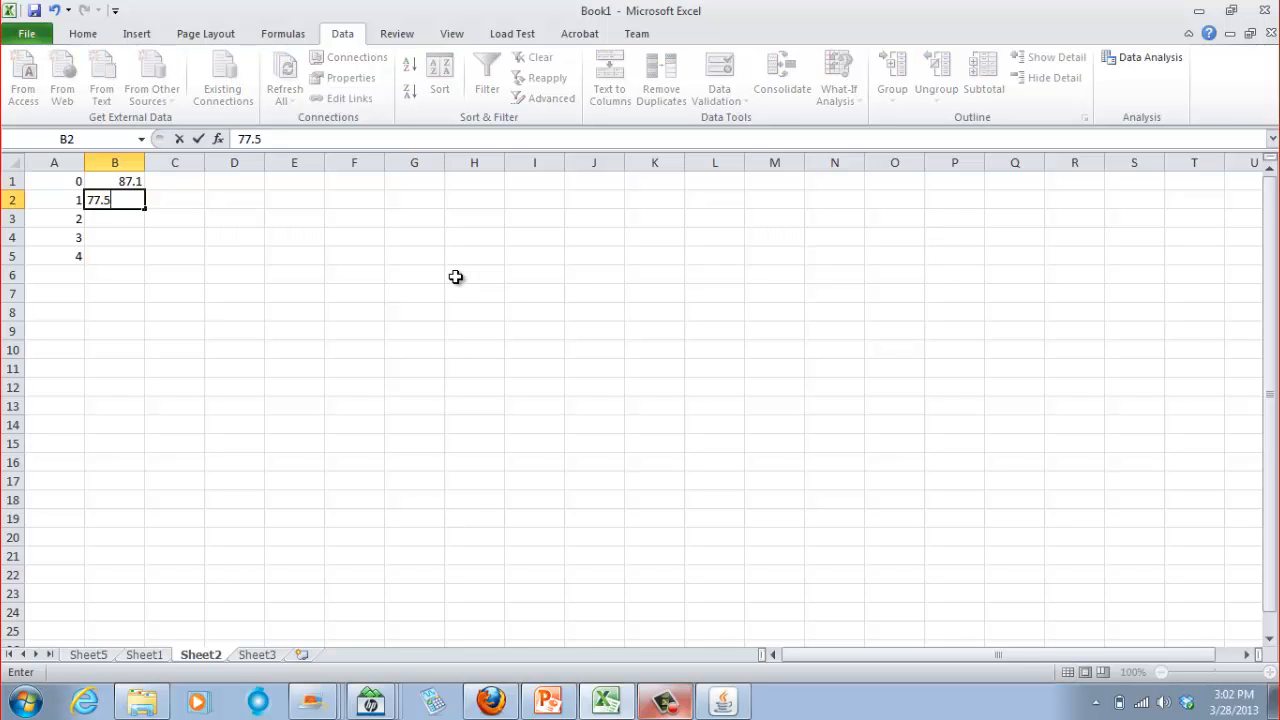
{"action": "key", "text": "Return"}
{"action": "type", "text": "78"}
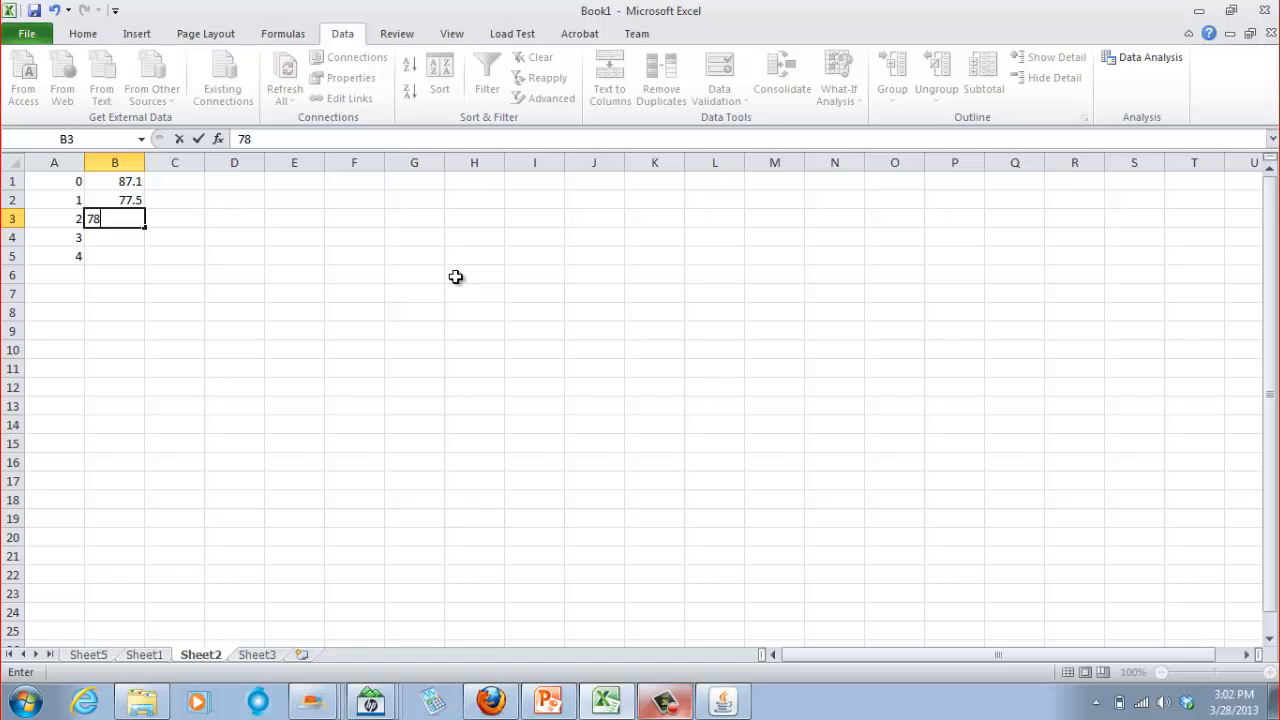
{"action": "key", "text": "Return"}
{"action": "type", "text": "68.4"}
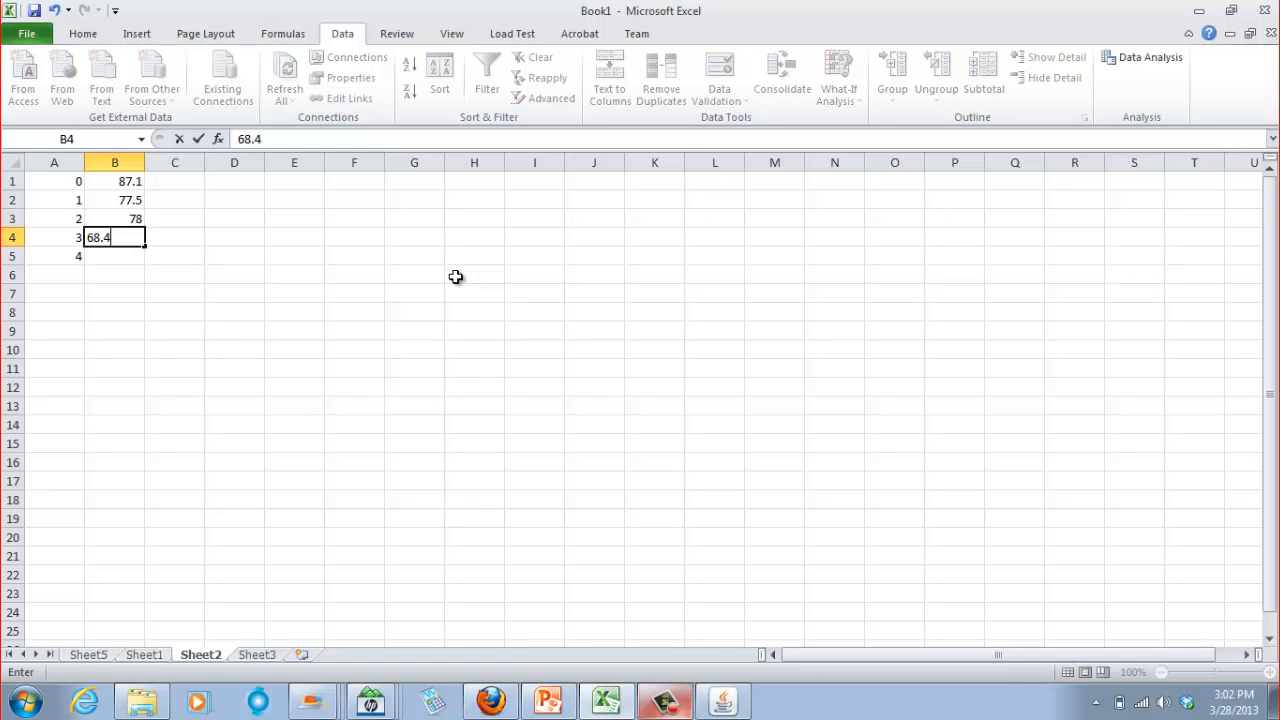
{"action": "key", "text": "Return"}
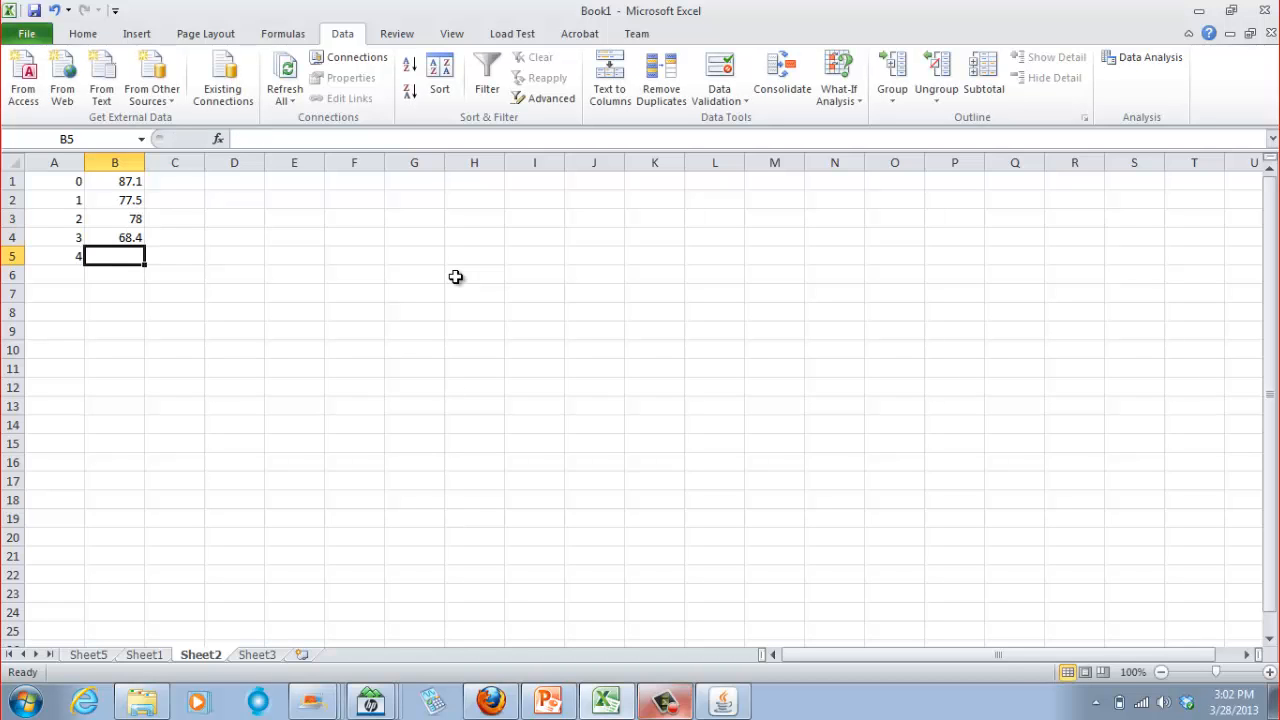
{"action": "type", "text": "68"}
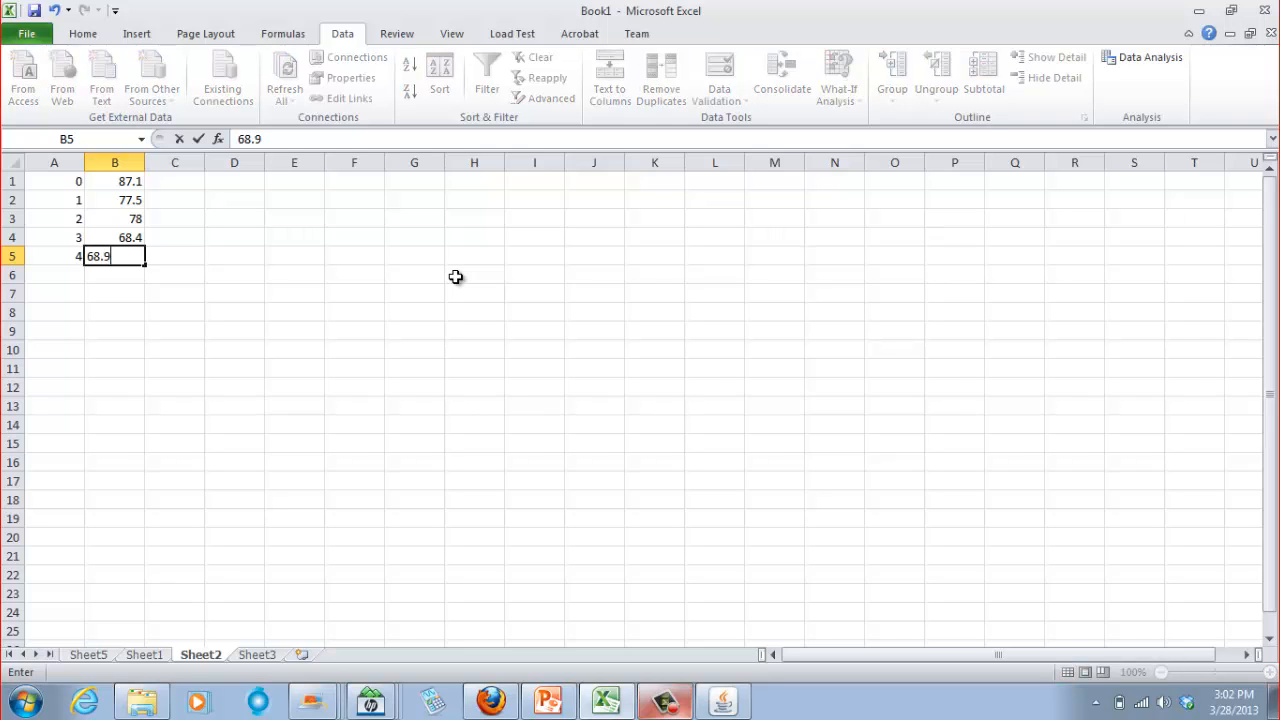
{"action": "type", "text": ".9"}
{"action": "key", "text": "Tab"}
{"action": "key", "text": "Tab"}
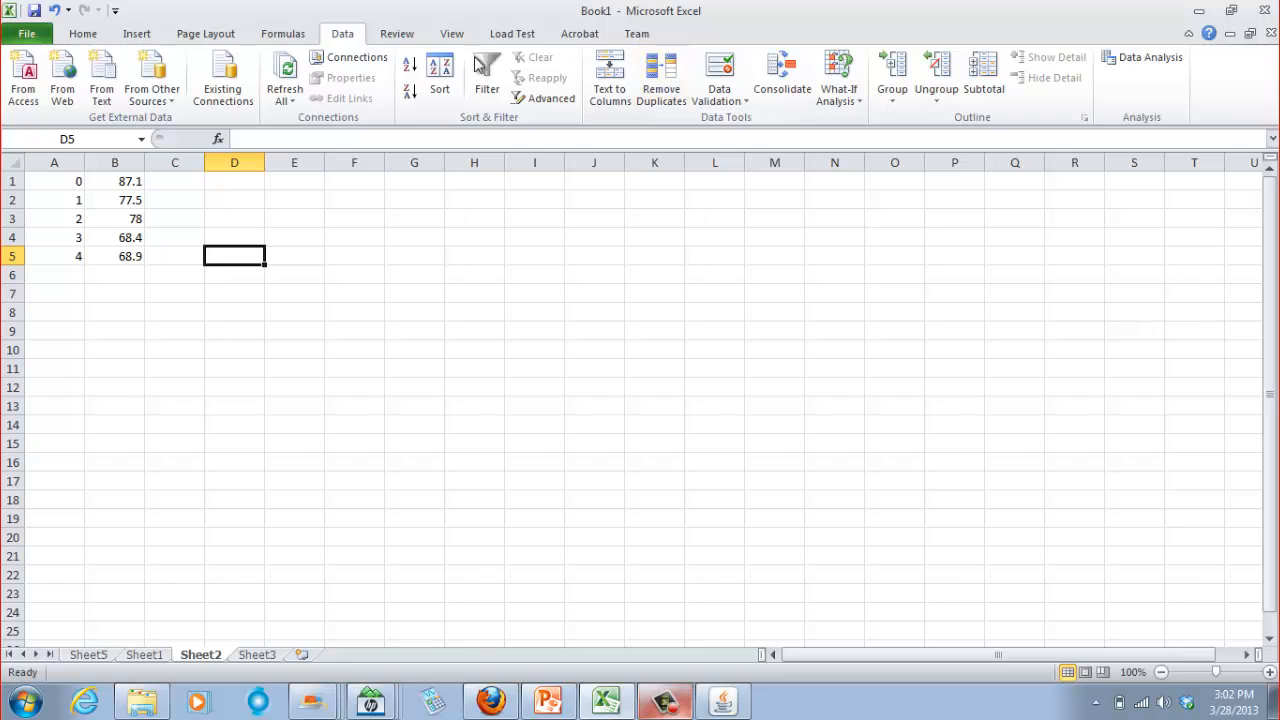
- Run a Regression data analysis with Y range B1:B5, X range A1:A5 and line fit plots, output to a new worksheet
{"action": "left_click", "coordinate": [1175, 63]}
{"action": "left_click_drag", "start_coordinate": [766, 372], "coordinate": [765, 400]}
{"action": "left_click", "coordinate": [555, 423]}
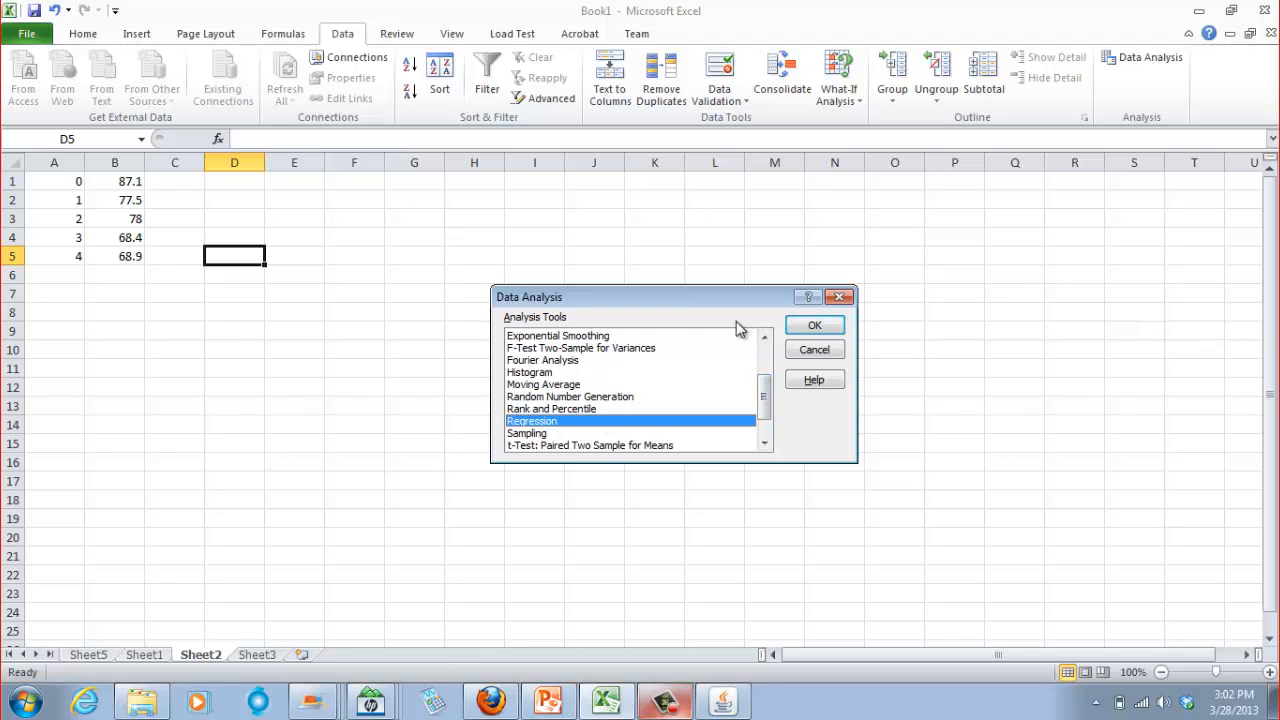
{"action": "left_click", "coordinate": [816, 326]}
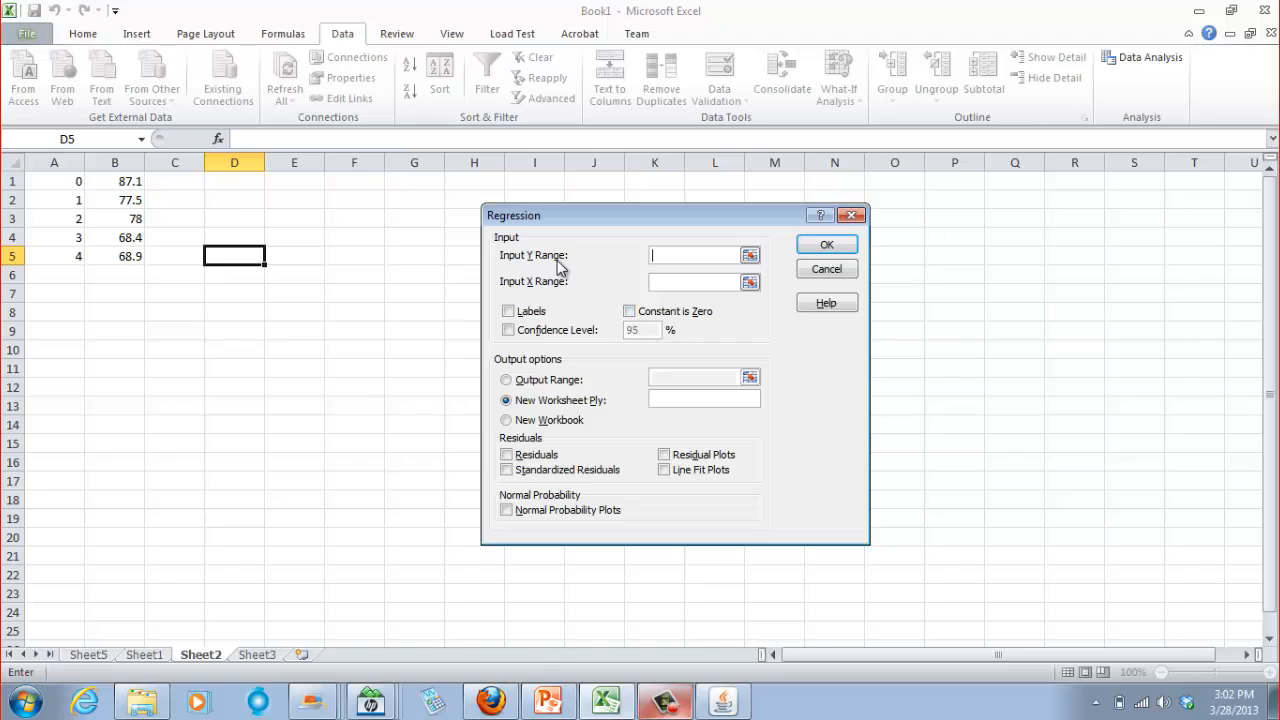
{"action": "left_click", "coordinate": [650, 262]}
{"action": "left_click", "coordinate": [117, 184]}
{"action": "left_click_drag", "start_coordinate": [117, 184], "coordinate": [115, 256]}
{"action": "left_click", "coordinate": [55, 186]}
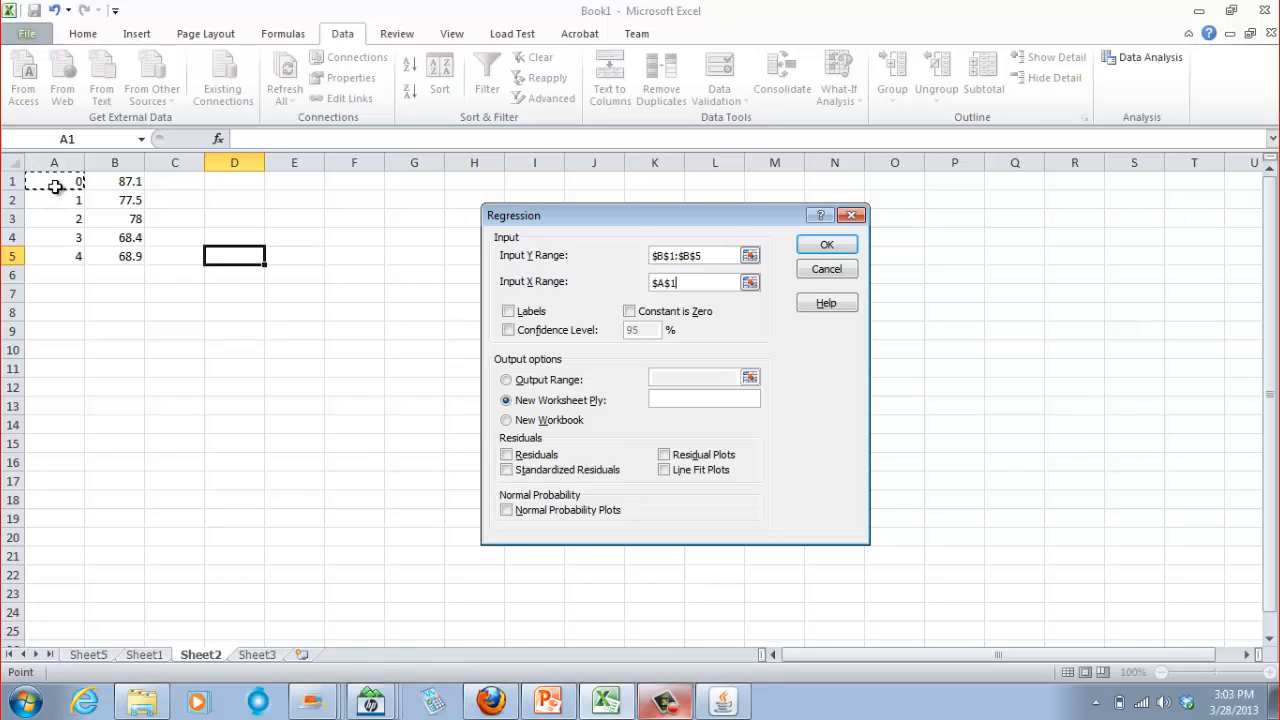
{"action": "left_click_drag", "start_coordinate": [50, 184], "coordinate": [50, 256]}
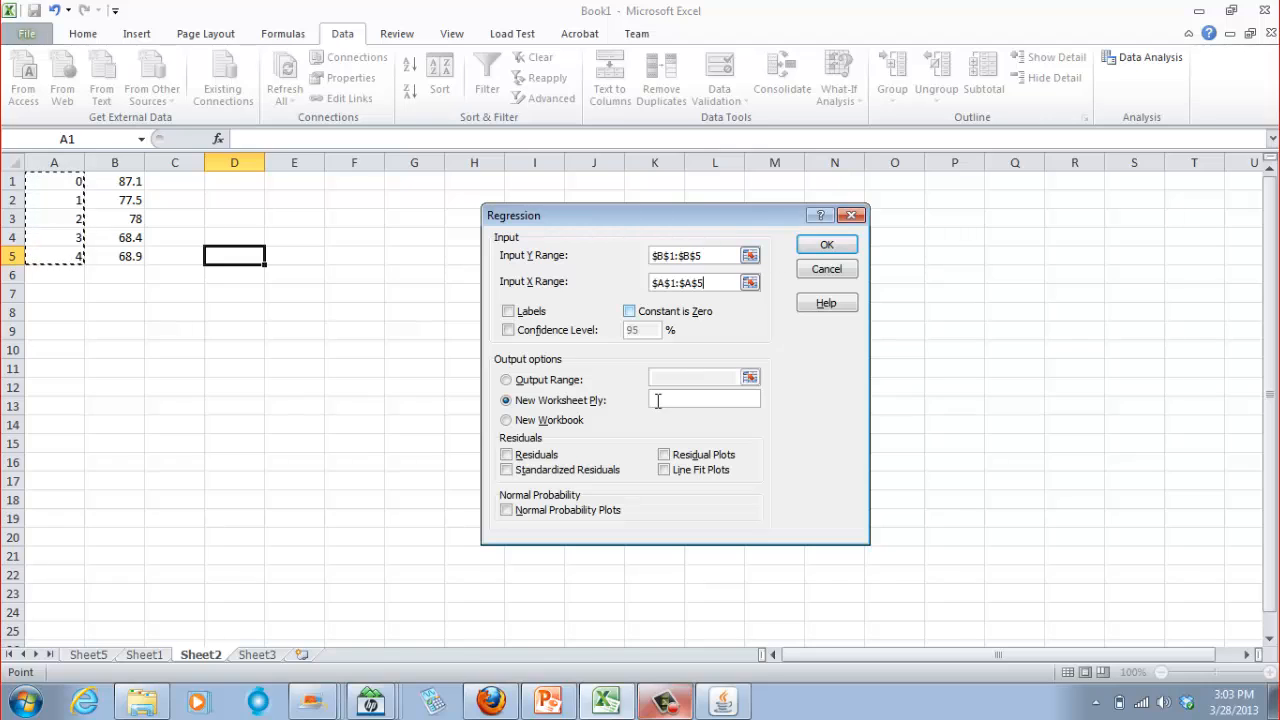
{"action": "left_click", "coordinate": [665, 471]}
{"action": "left_click", "coordinate": [825, 247]}
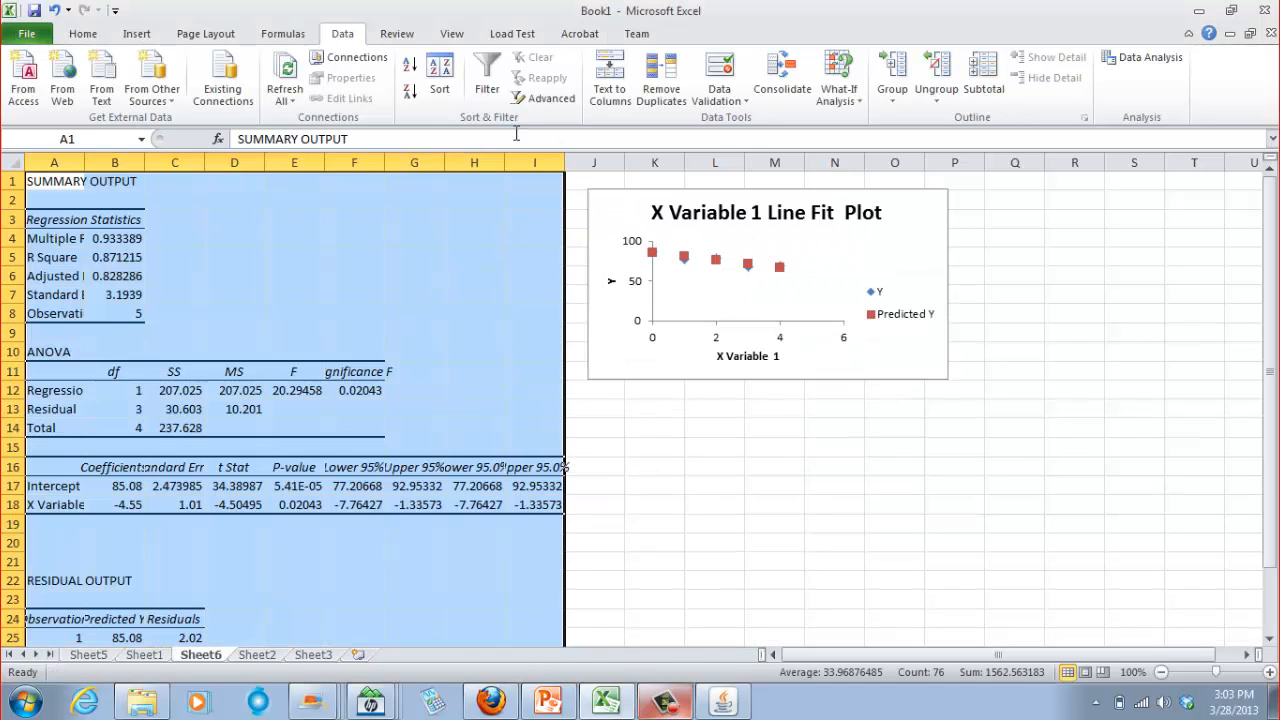
- Widen the regression output columns on Sheet6 so that the summary, ANOVA and coefficient headings and values fit
{"action": "left_click_drag", "start_coordinate": [84, 162], "coordinate": [510, 163]}
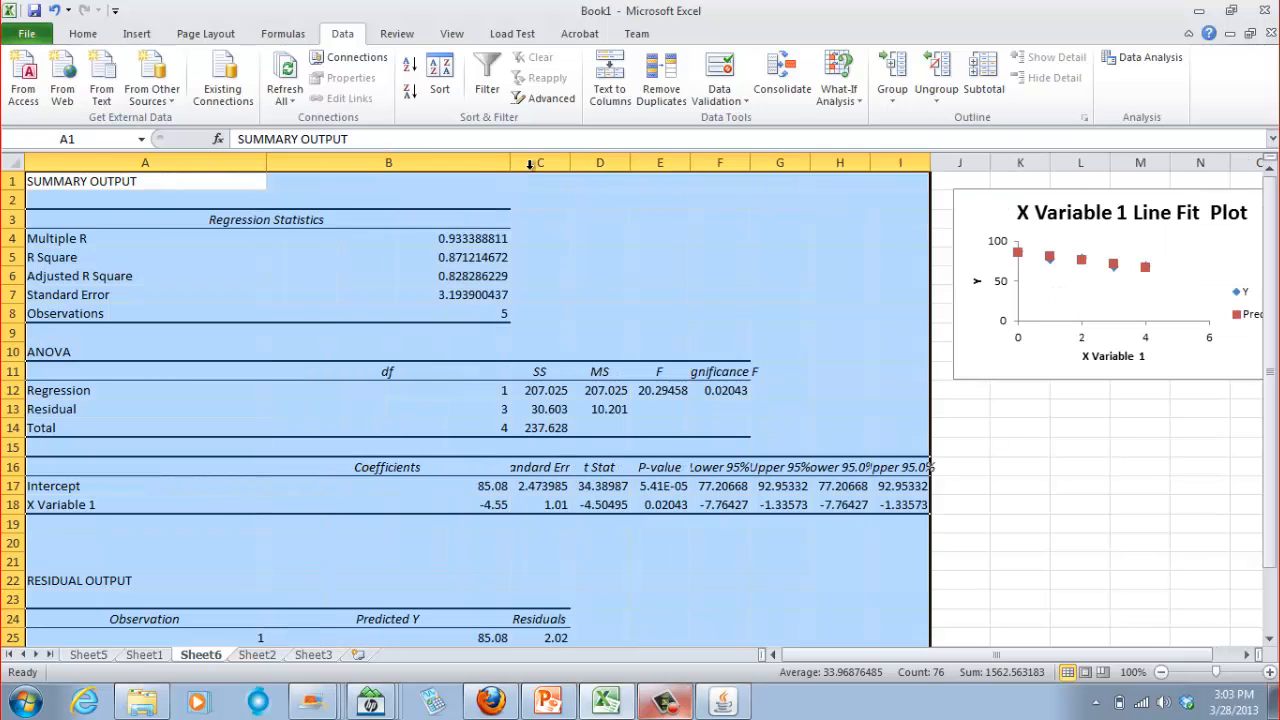
{"action": "left_click_drag", "start_coordinate": [264, 163], "coordinate": [205, 163]}
{"action": "left_click_drag", "start_coordinate": [449, 170], "coordinate": [638, 170]}
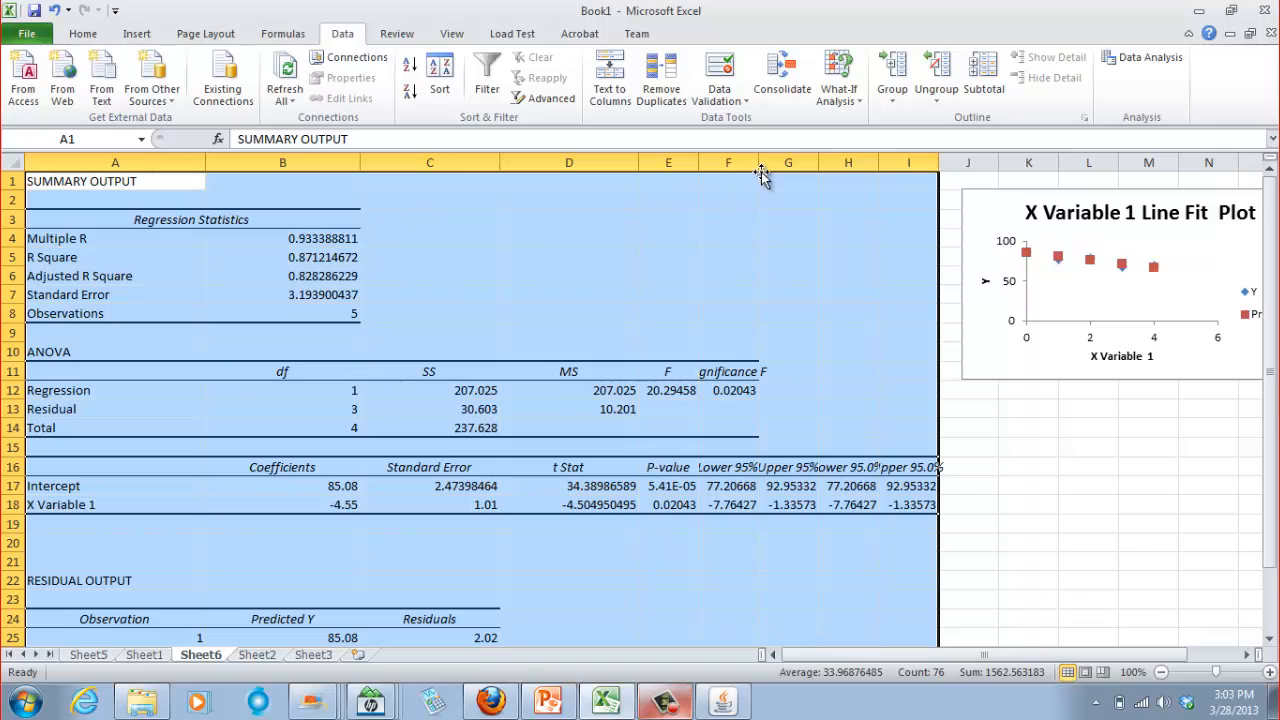
{"action": "left_click_drag", "start_coordinate": [758, 163], "coordinate": [1094, 163]}
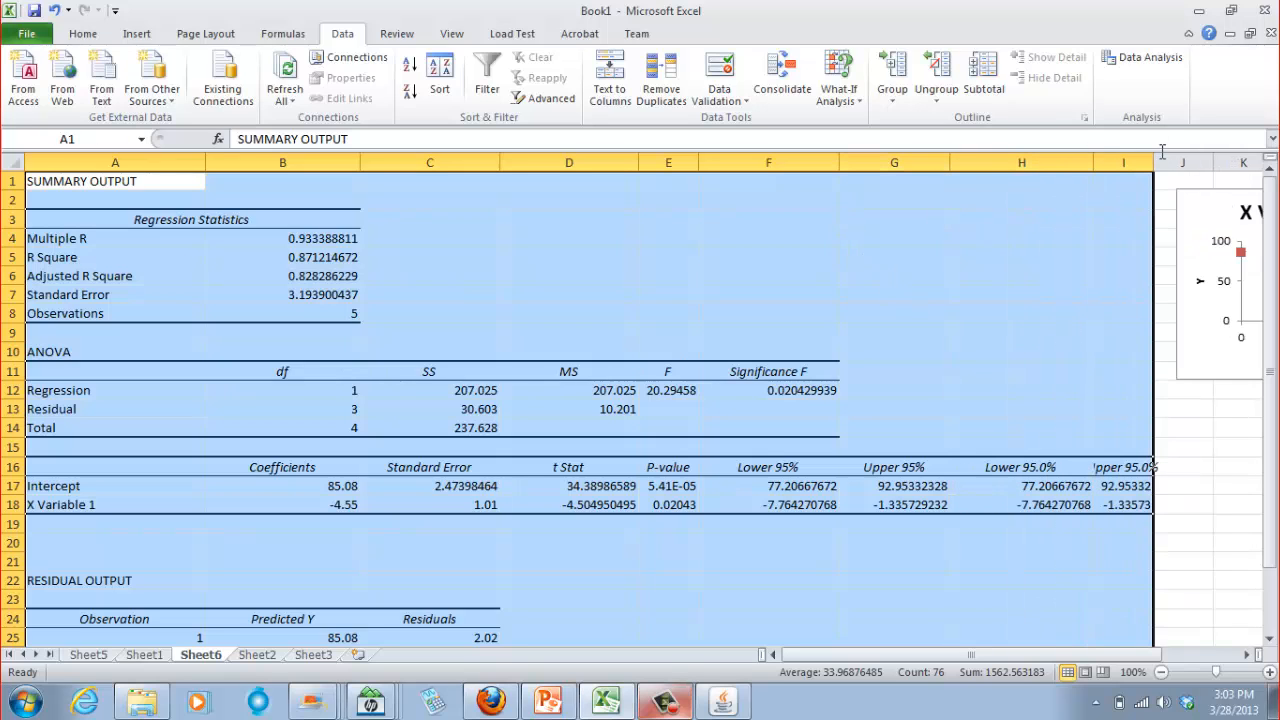
{"action": "left_click_drag", "start_coordinate": [1094, 163], "coordinate": [1154, 166]}
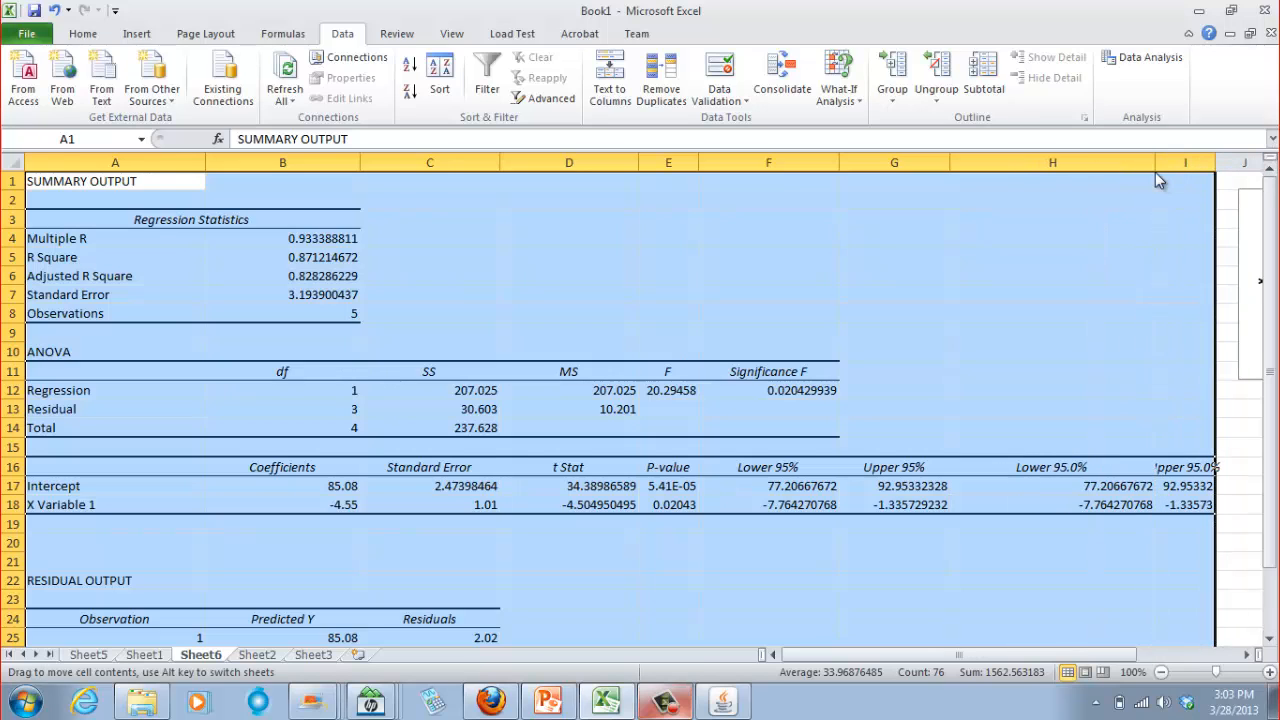
{"action": "left_click_drag", "start_coordinate": [1151, 163], "coordinate": [1047, 166]}
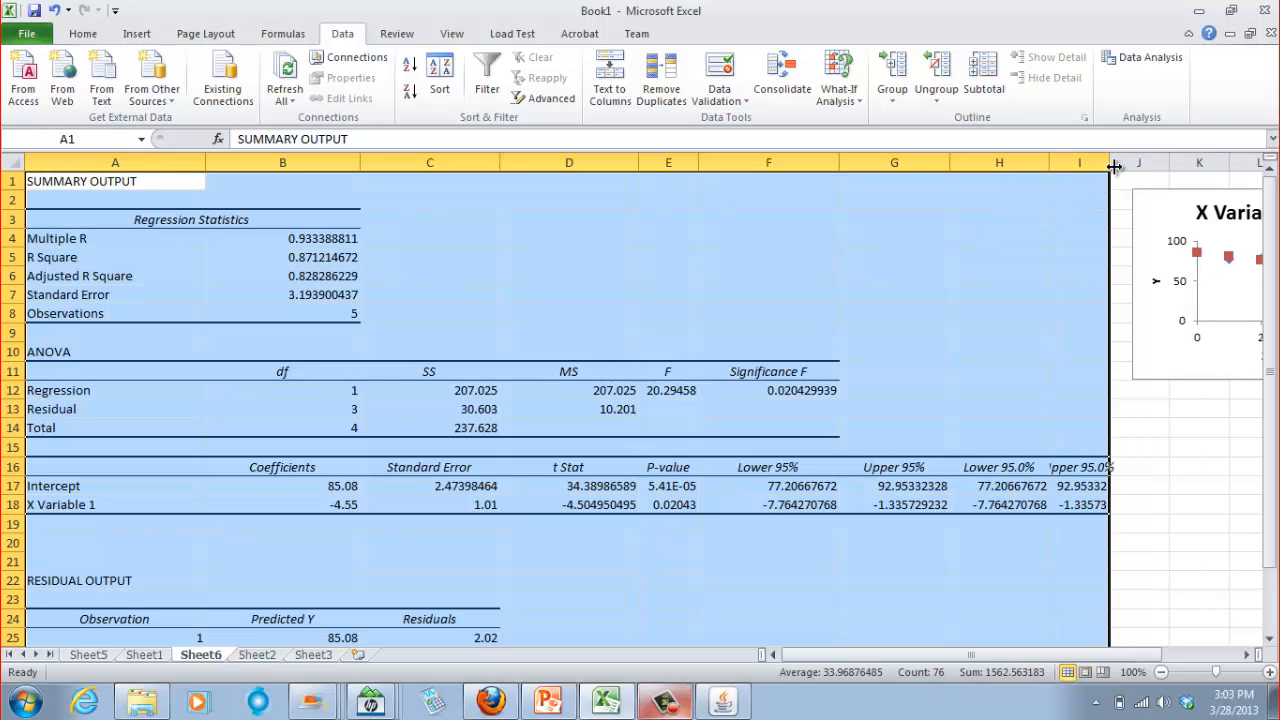
{"action": "left_click_drag", "start_coordinate": [1113, 166], "coordinate": [1160, 172]}
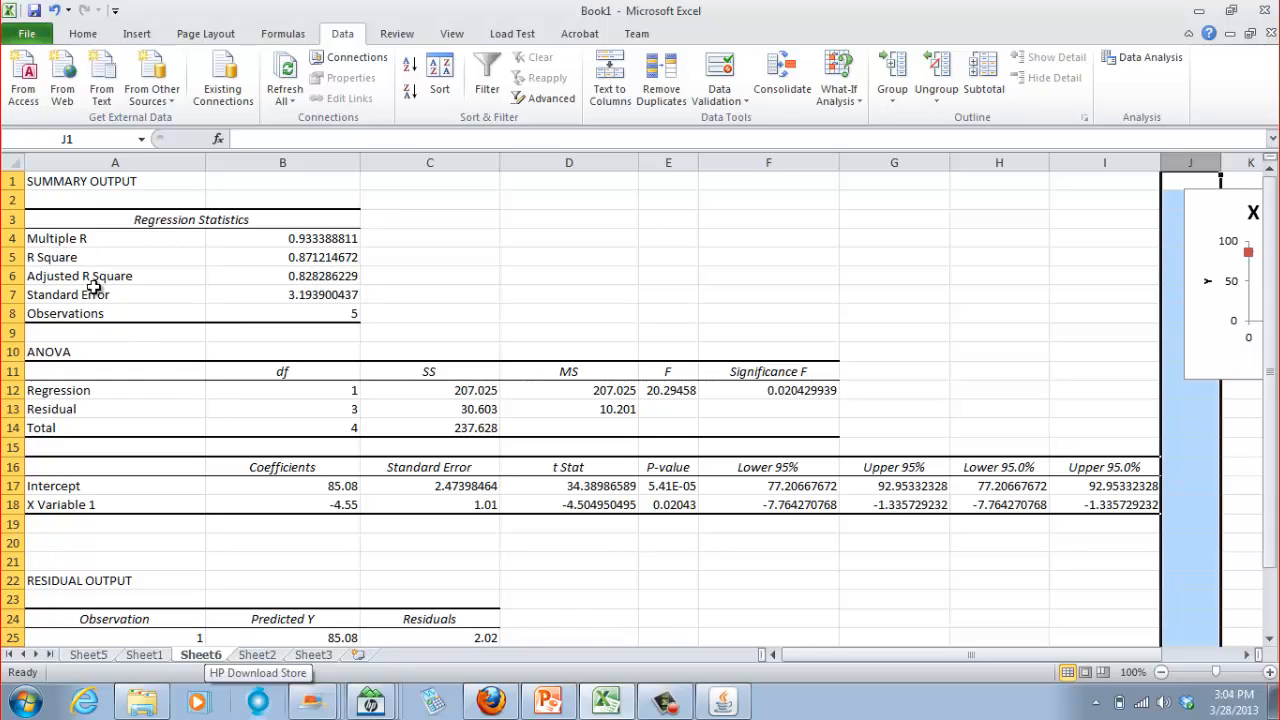
- Compare the intercept and X Variable 1 coefficients with the regression equation in StatCrunch's Simple Linear Regression results, and return to Excel
{"action": "left_click", "coordinate": [268, 491]}
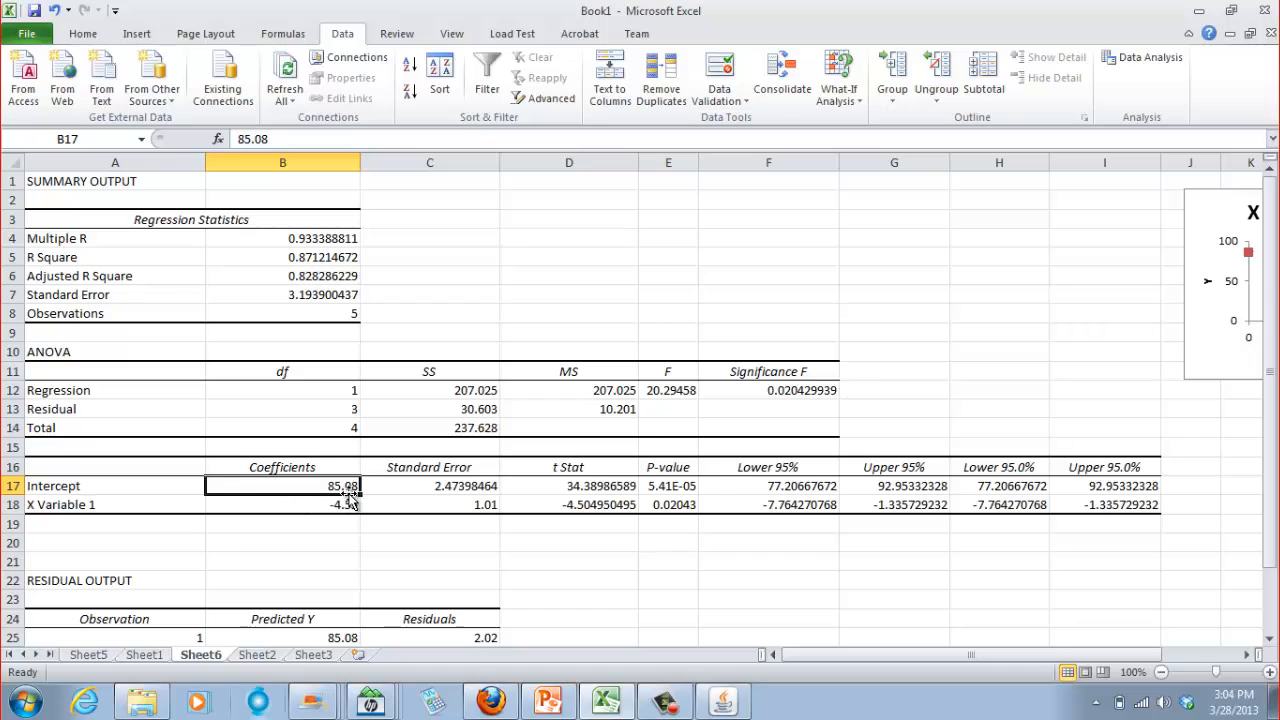
{"action": "left_click", "coordinate": [236, 507]}
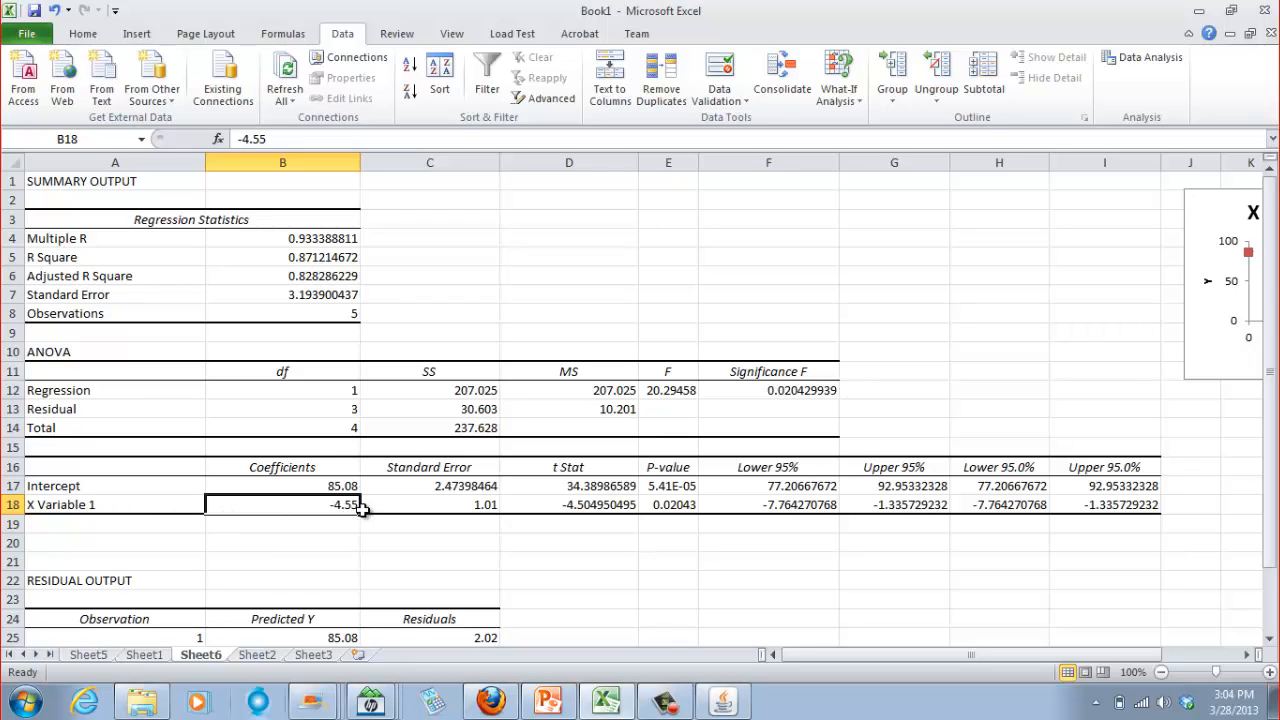
{"action": "left_click", "coordinate": [722, 702]}
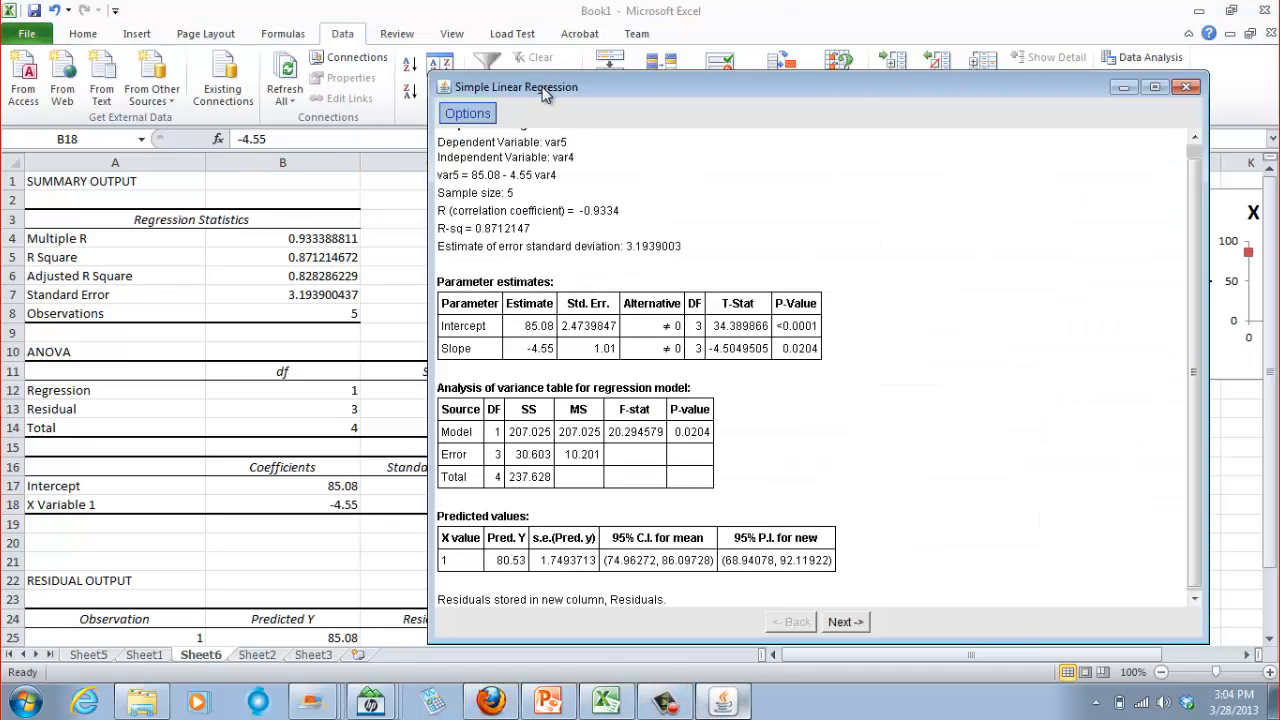
{"action": "left_click_drag", "start_coordinate": [543, 88], "coordinate": [604, 90]}
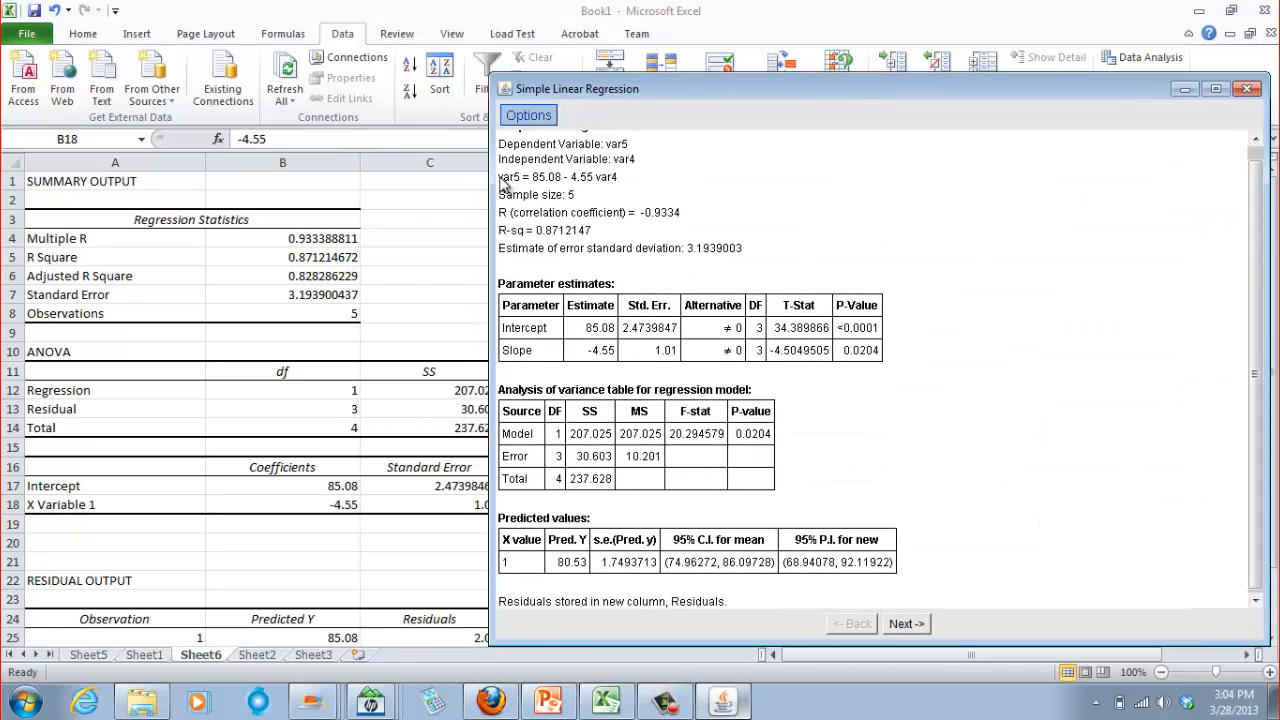
{"action": "left_click_drag", "start_coordinate": [503, 178], "coordinate": [614, 193]}
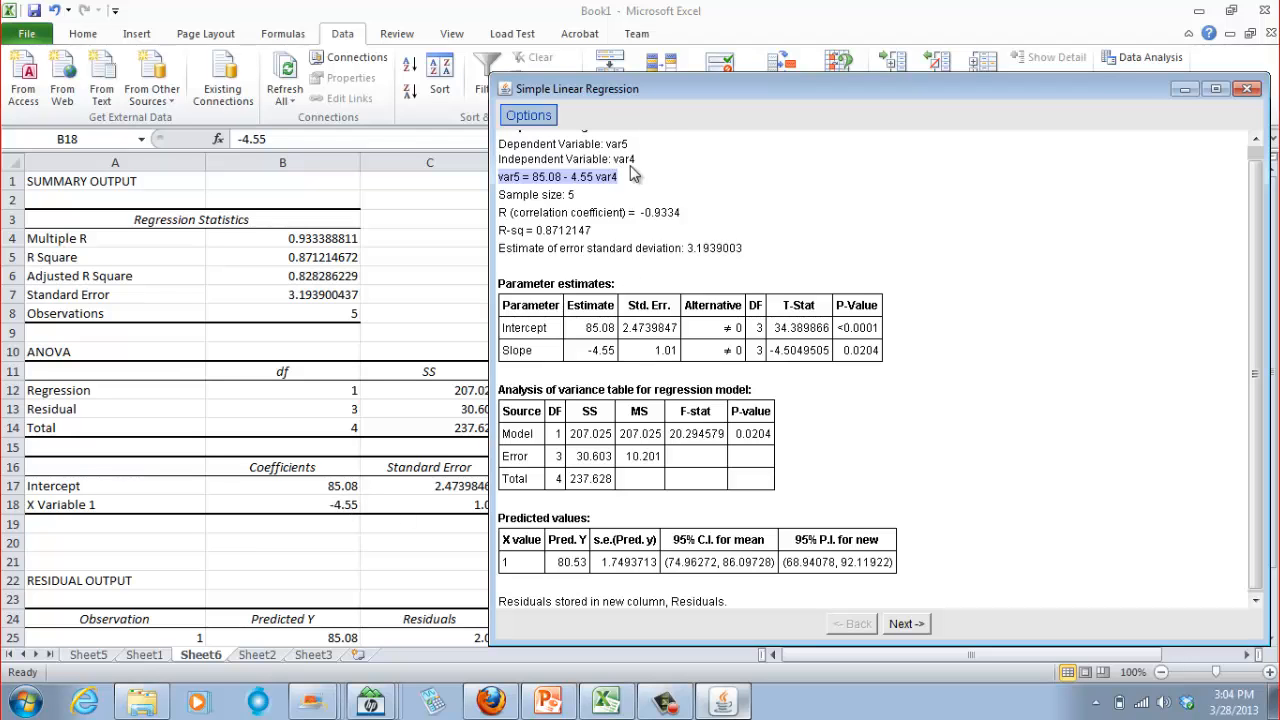
{"action": "left_click", "coordinate": [1182, 94]}
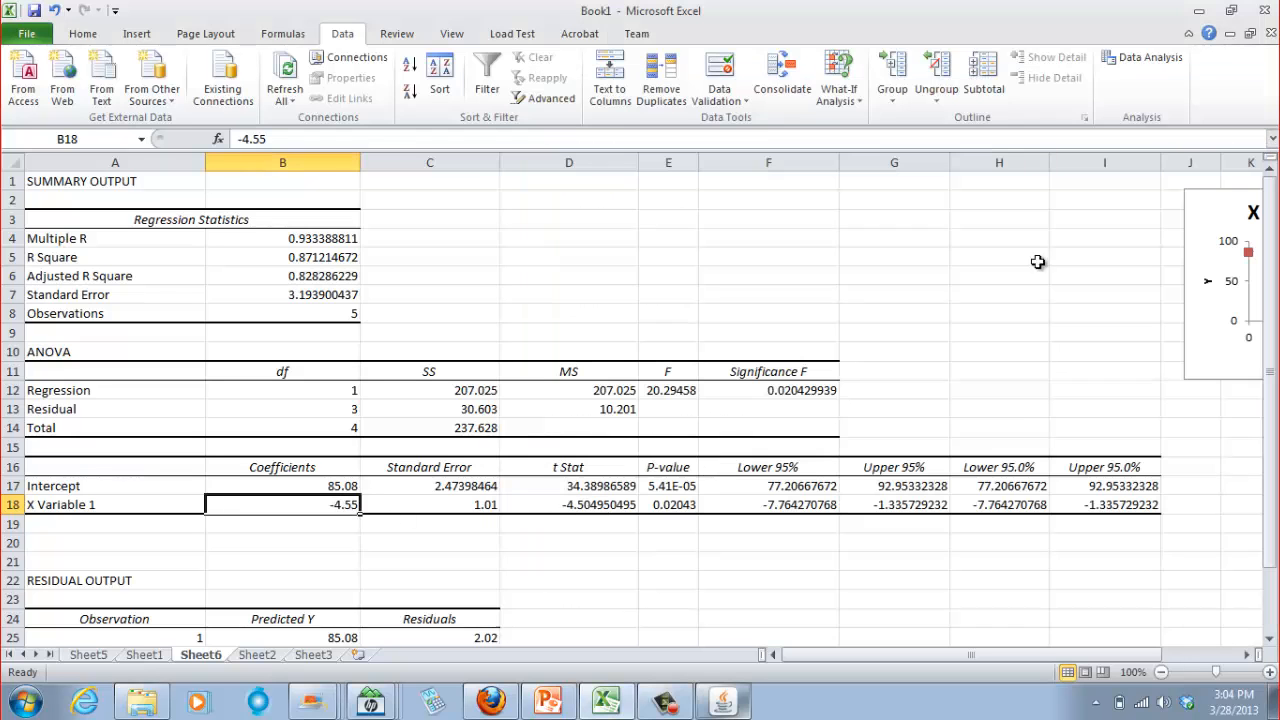
- Compare Excel's X Variable 1 Line Fit Plot with the StatCrunch fitted line plot, and return to the summary output
{"action": "left_click_drag", "start_coordinate": [837, 653], "coordinate": [1089, 660]}
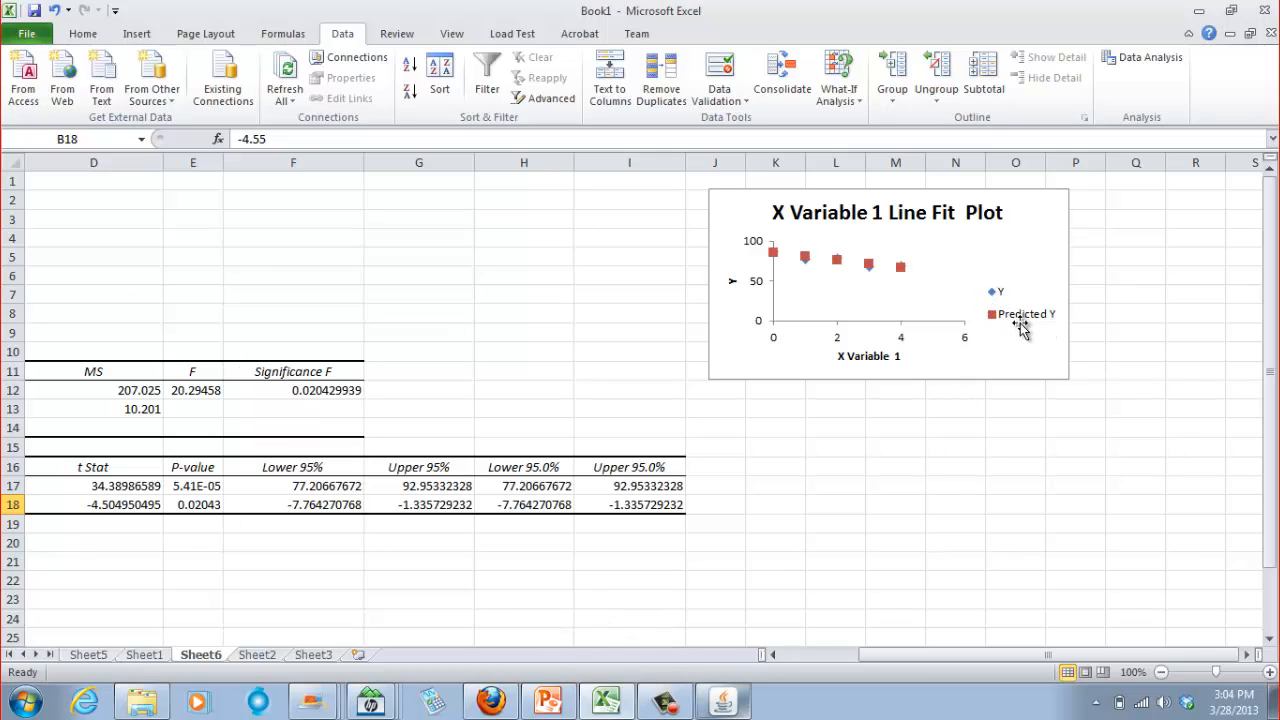
{"action": "left_click", "coordinate": [723, 700]}
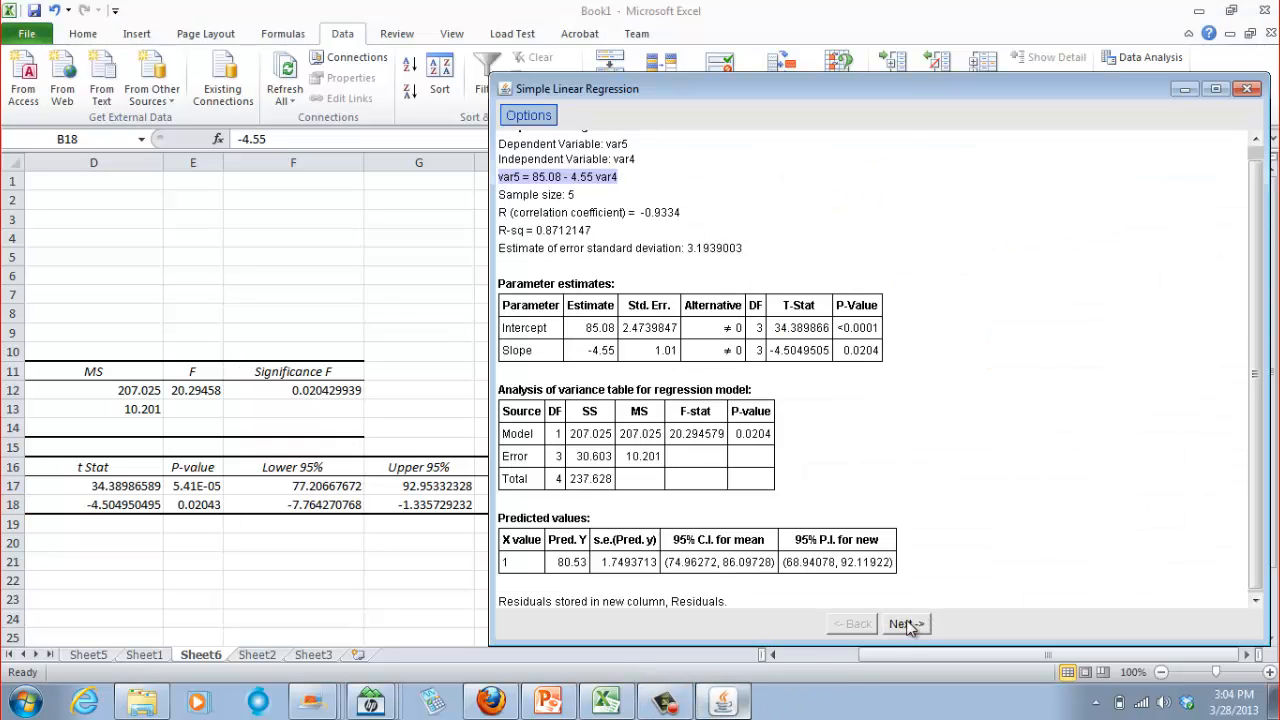
{"action": "left_click", "coordinate": [908, 624]}
{"action": "left_click_drag", "start_coordinate": [872, 97], "coordinate": [418, 81]}
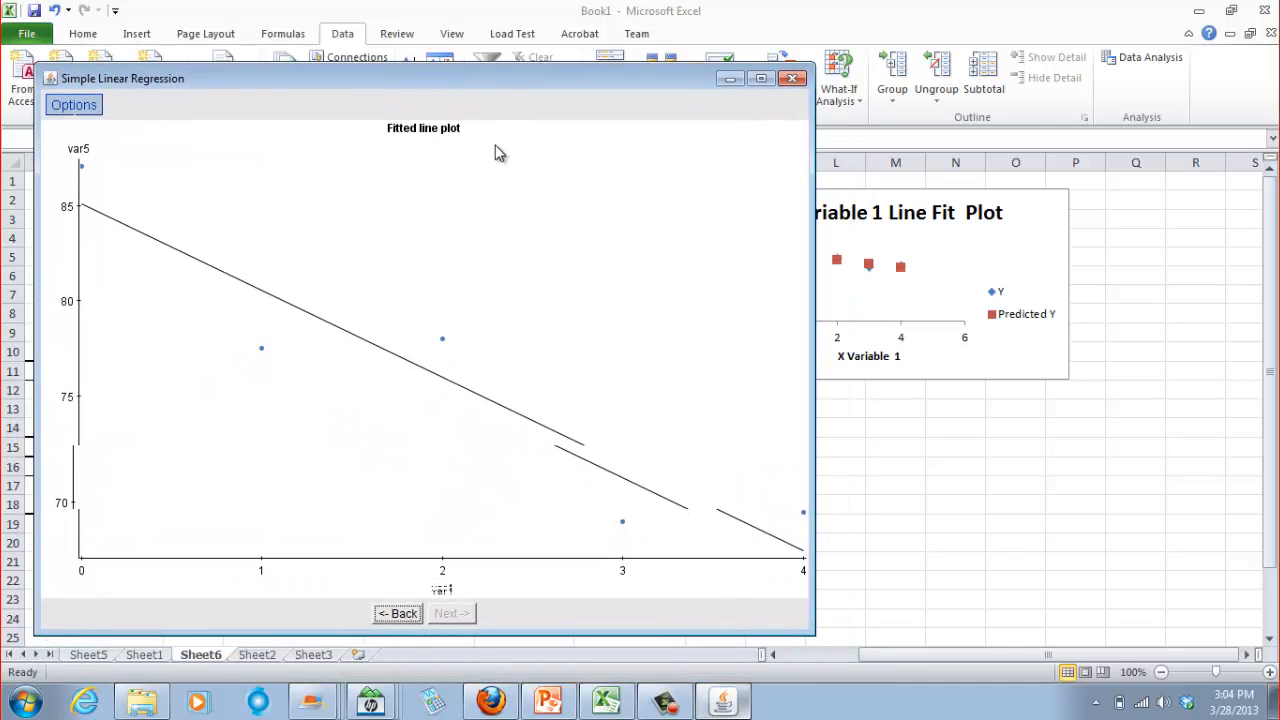
{"action": "left_click", "coordinate": [730, 80]}
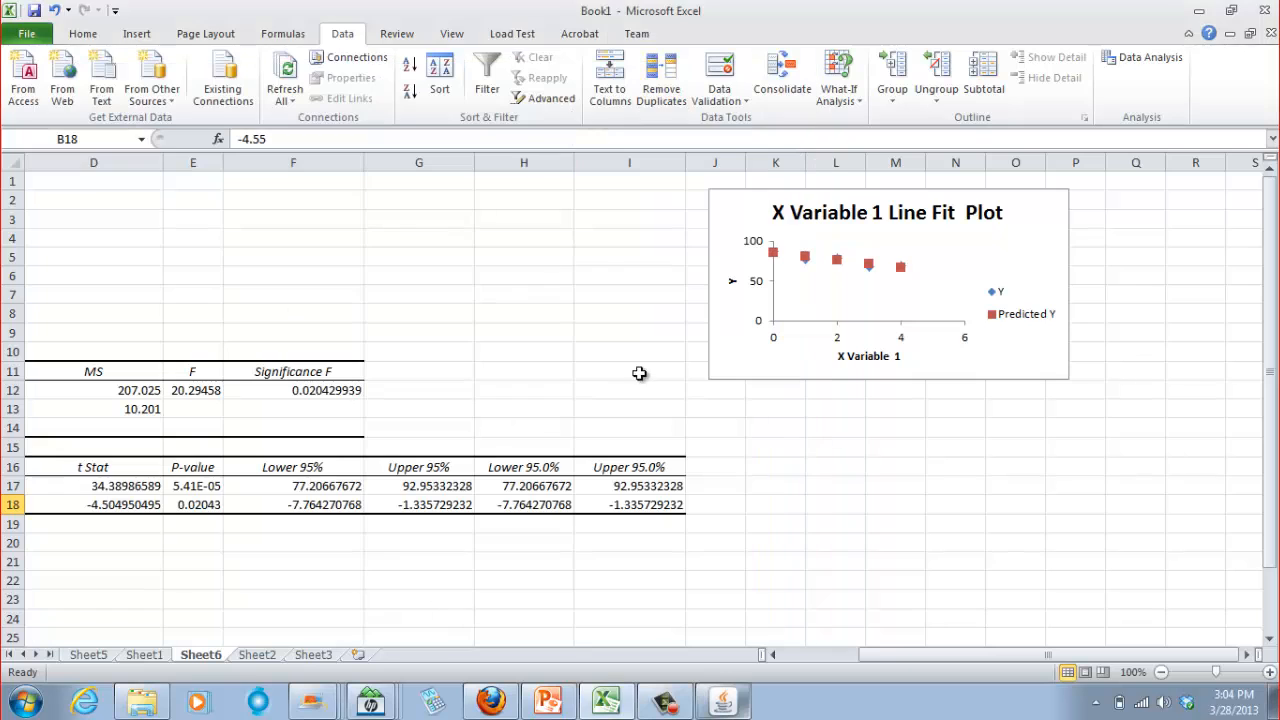
{"action": "left_click_drag", "start_coordinate": [897, 653], "coordinate": [821, 653]}
- Check the Example 2 tasks on the PowerPoint slide and return to the Excel regression output
{"action": "left_click", "coordinate": [549, 702]}
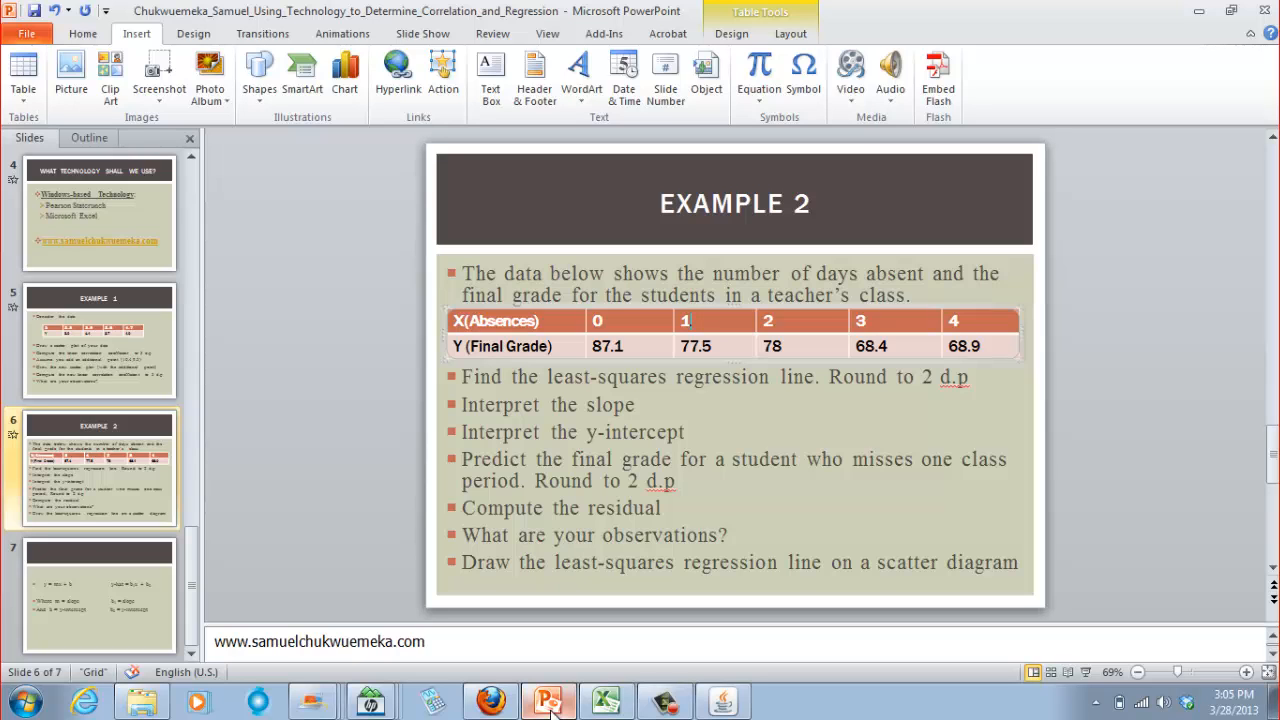
{"action": "left_click", "coordinate": [549, 706]}
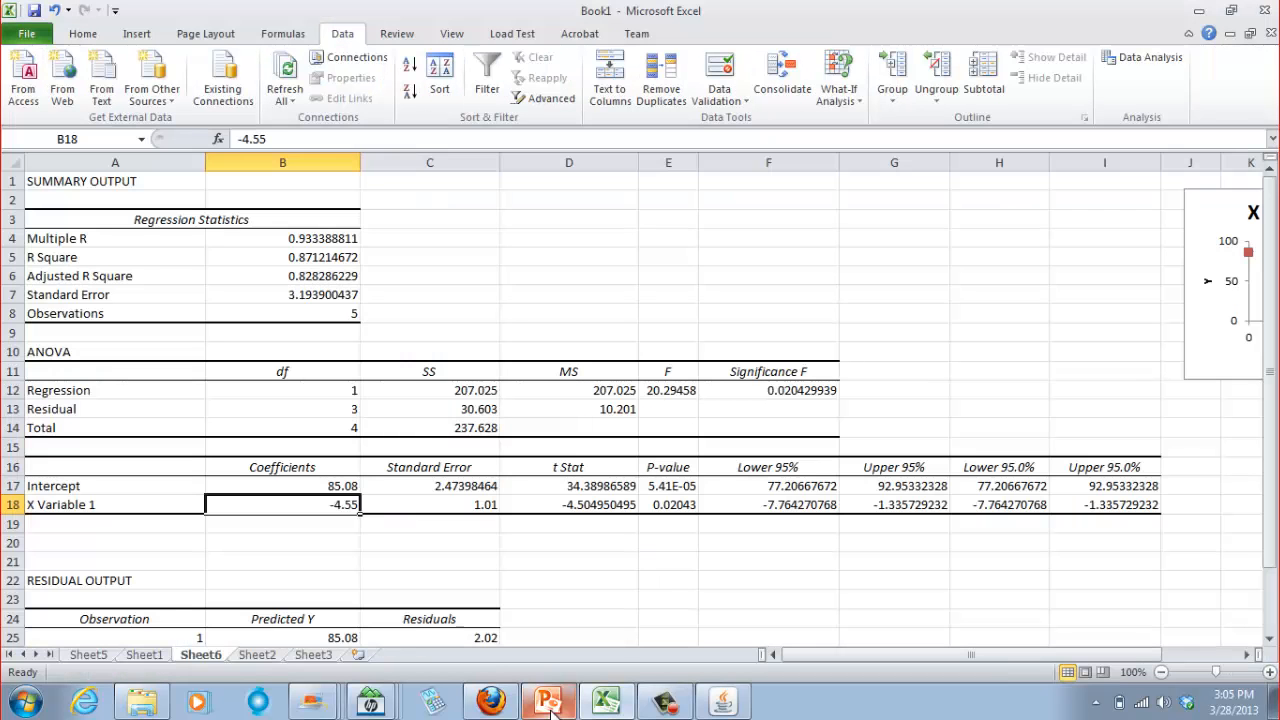
{"action": "left_click", "coordinate": [549, 706]}
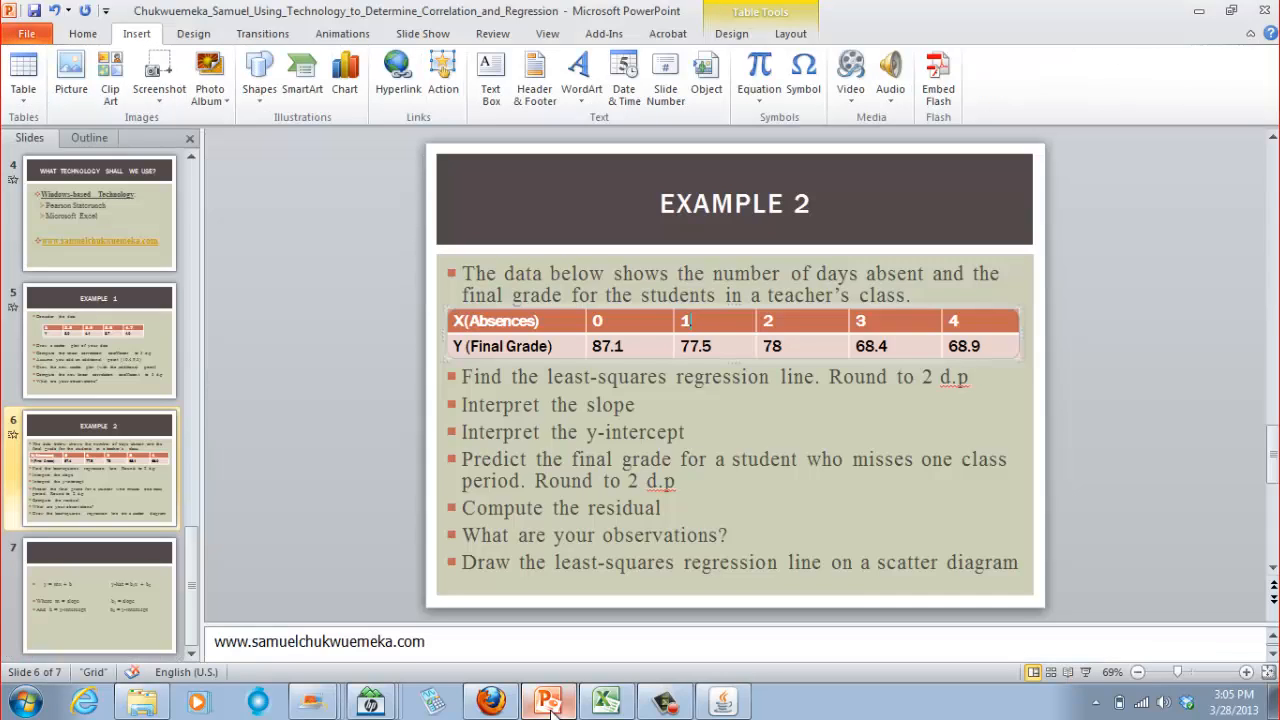
{"action": "left_click", "coordinate": [549, 706]}
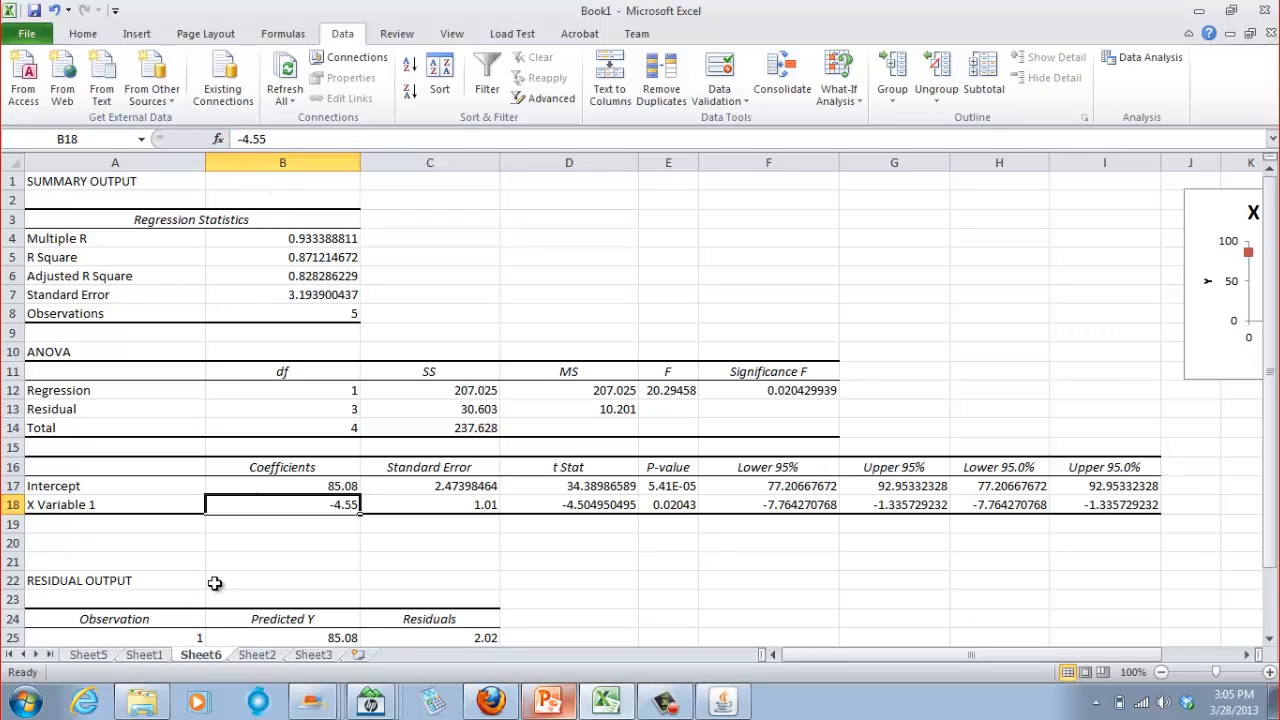
- Compare the slope and intercept function results on Sheet1 with the Sheet6 regression coefficients, ending on Sheet1
{"action": "left_click", "coordinate": [144, 655]}
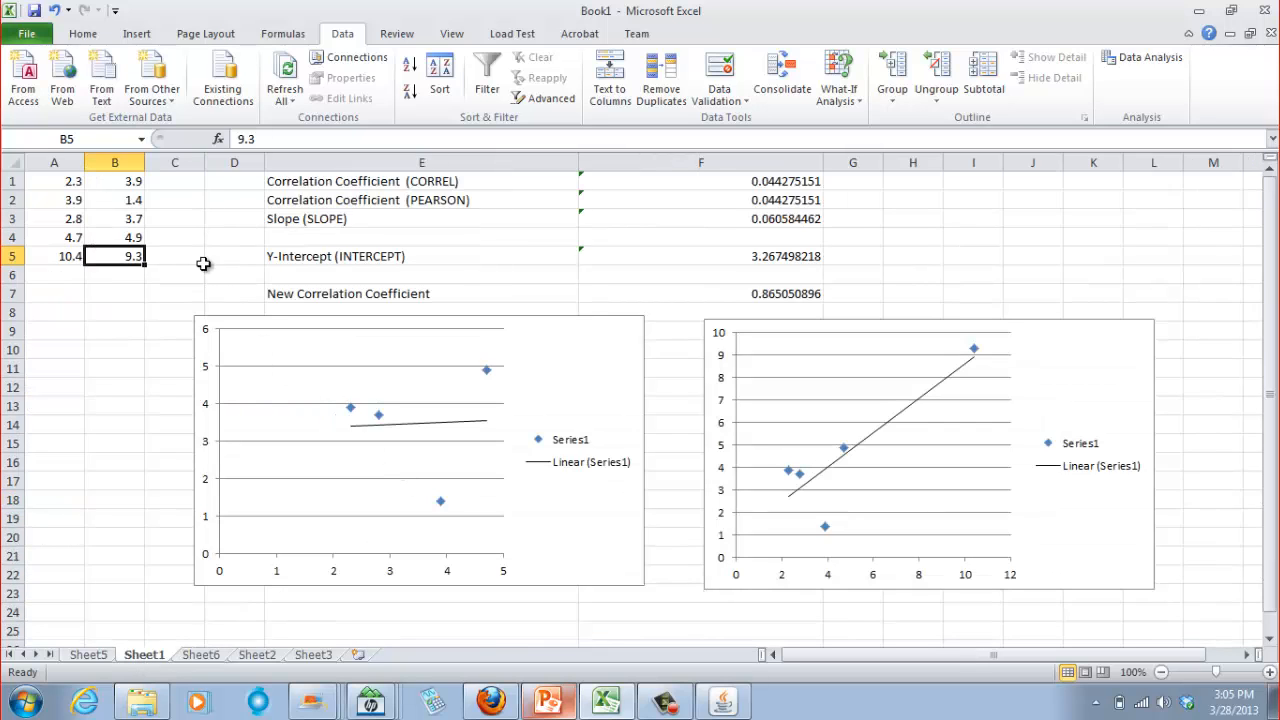
{"action": "left_click", "coordinate": [200, 655]}
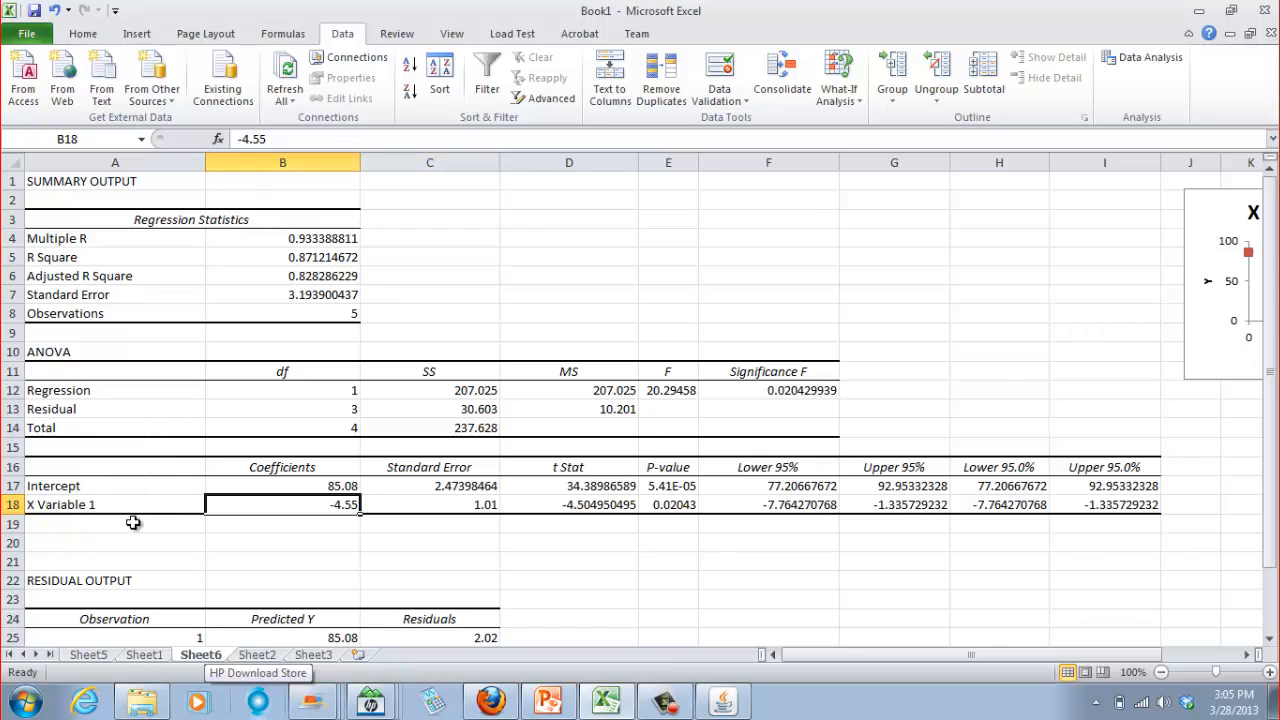
{"action": "left_click", "coordinate": [44, 461]}
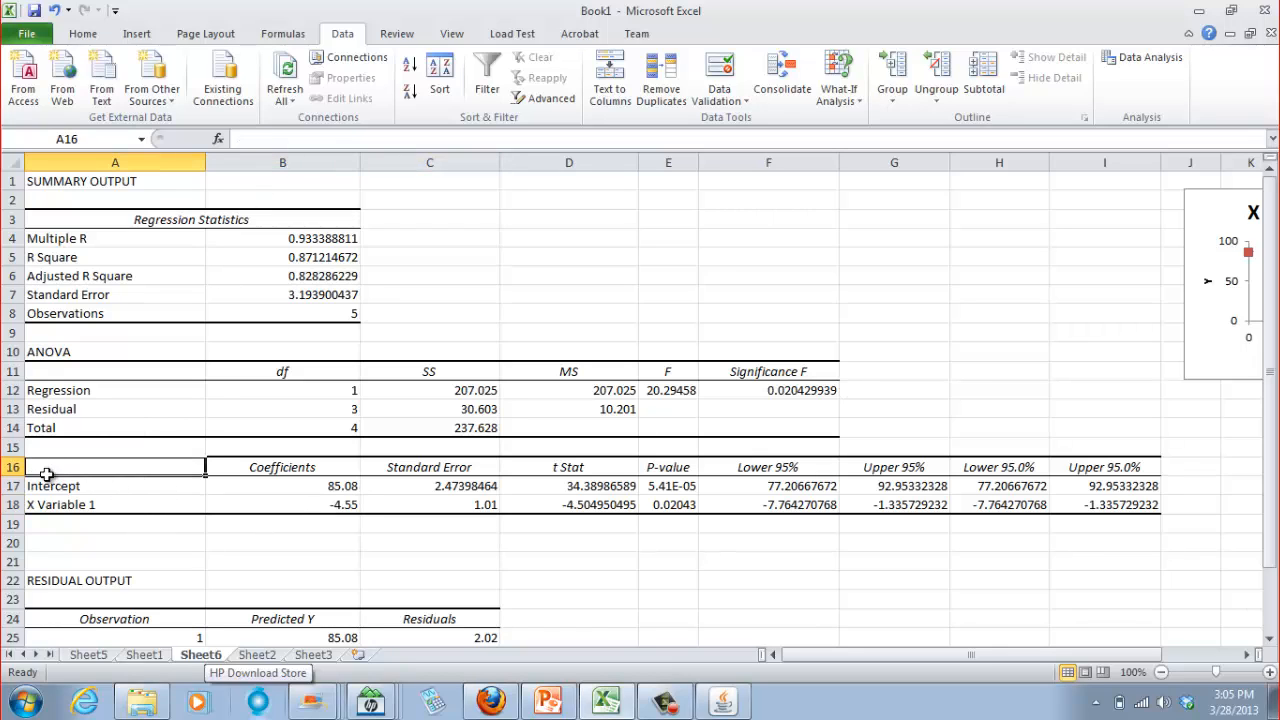
{"action": "left_click", "coordinate": [272, 464]}
{"action": "left_click", "coordinate": [278, 500]}
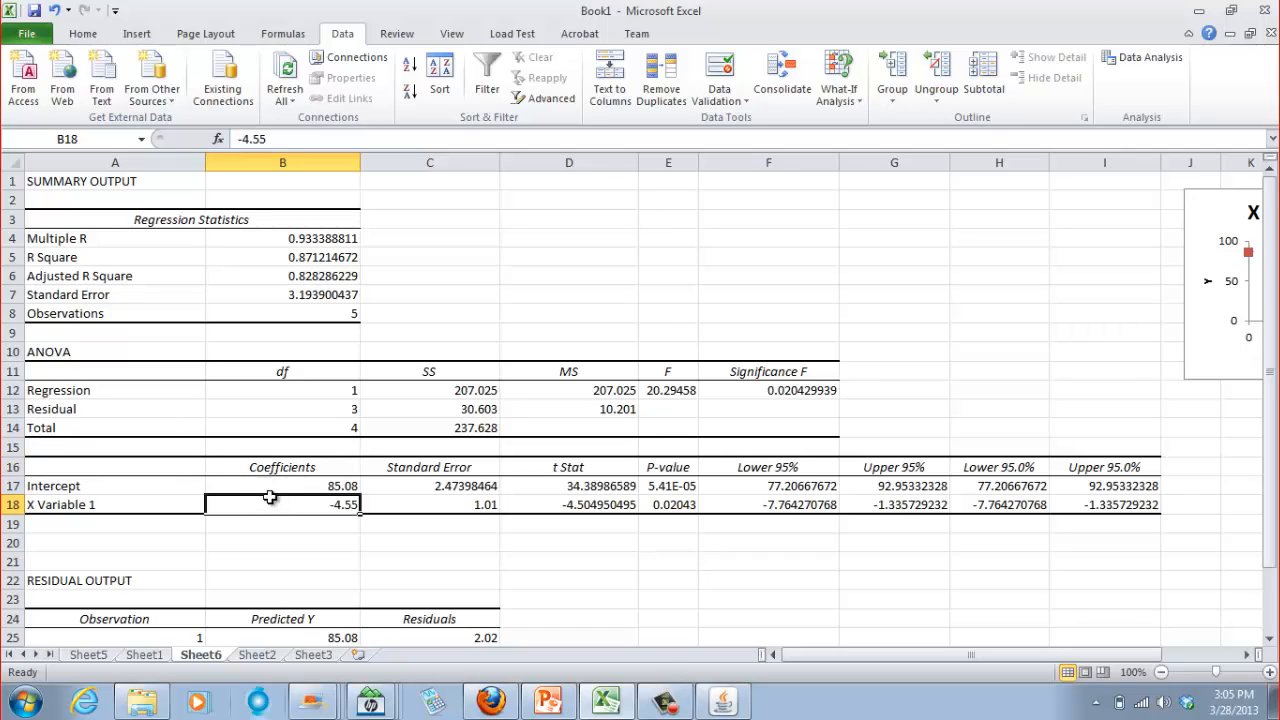
{"action": "left_click", "coordinate": [263, 485]}
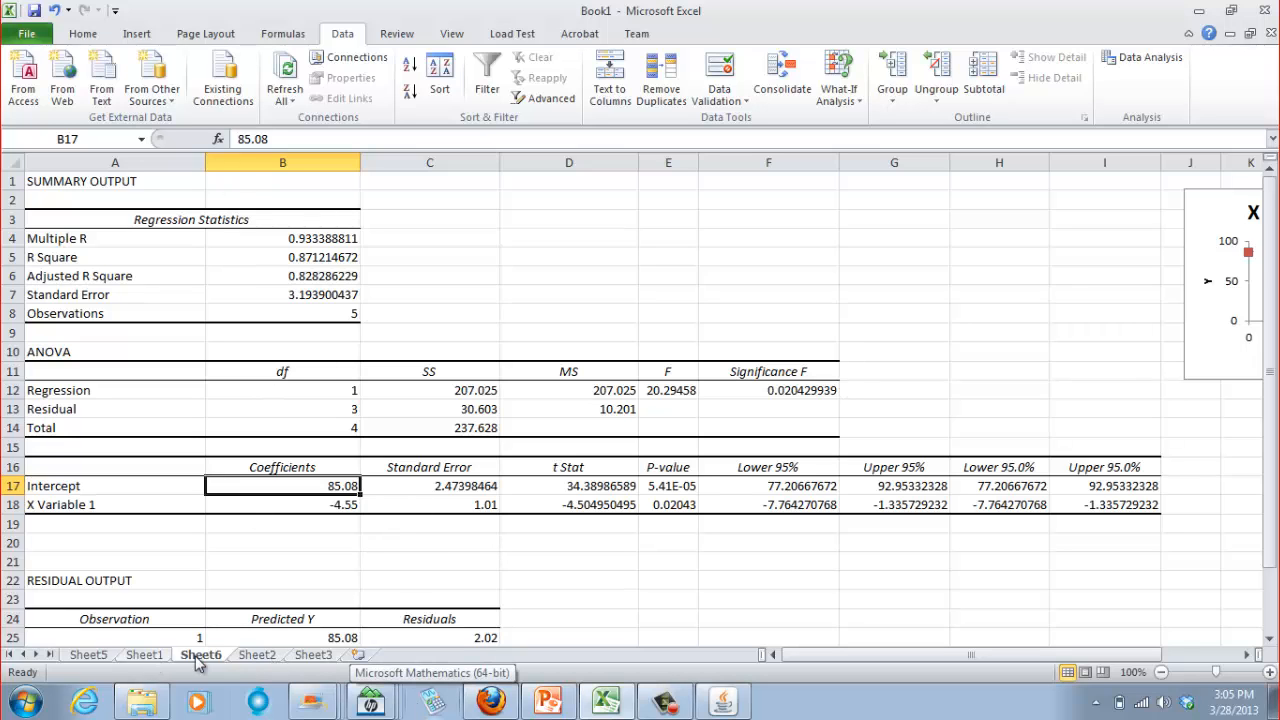
{"action": "left_click", "coordinate": [146, 656]}
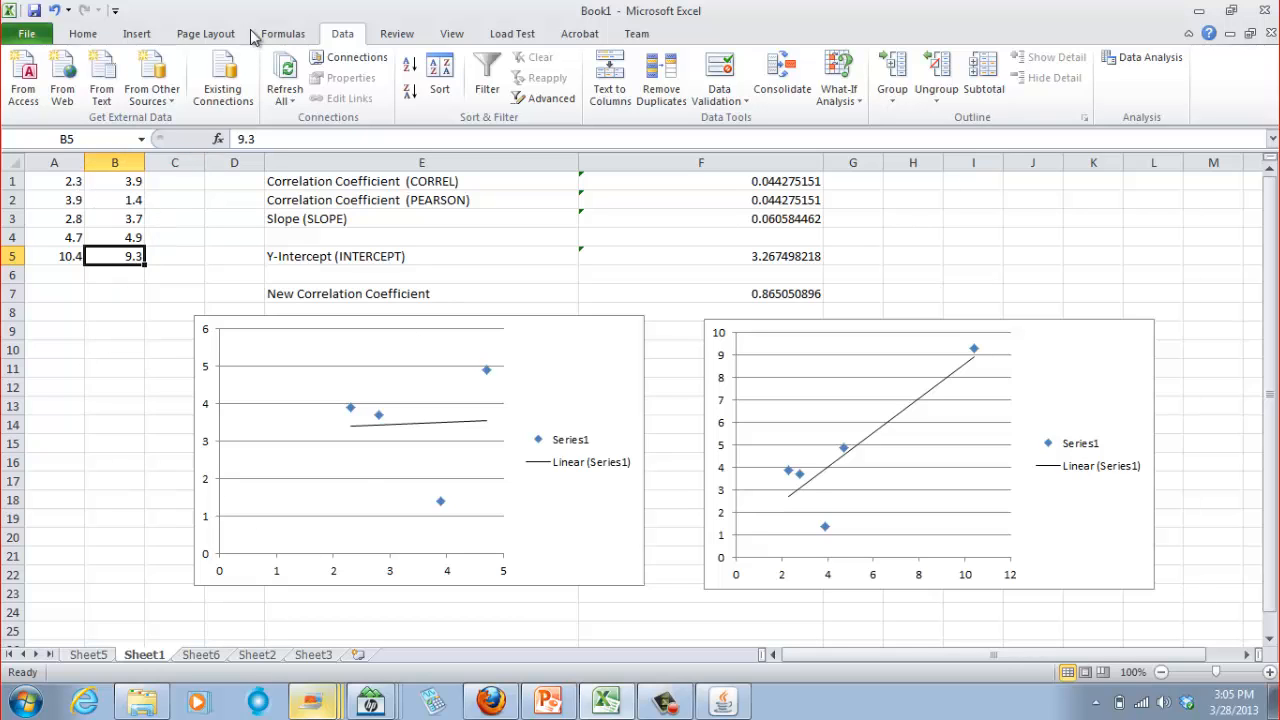
{"action": "left_click", "coordinate": [218, 140]}
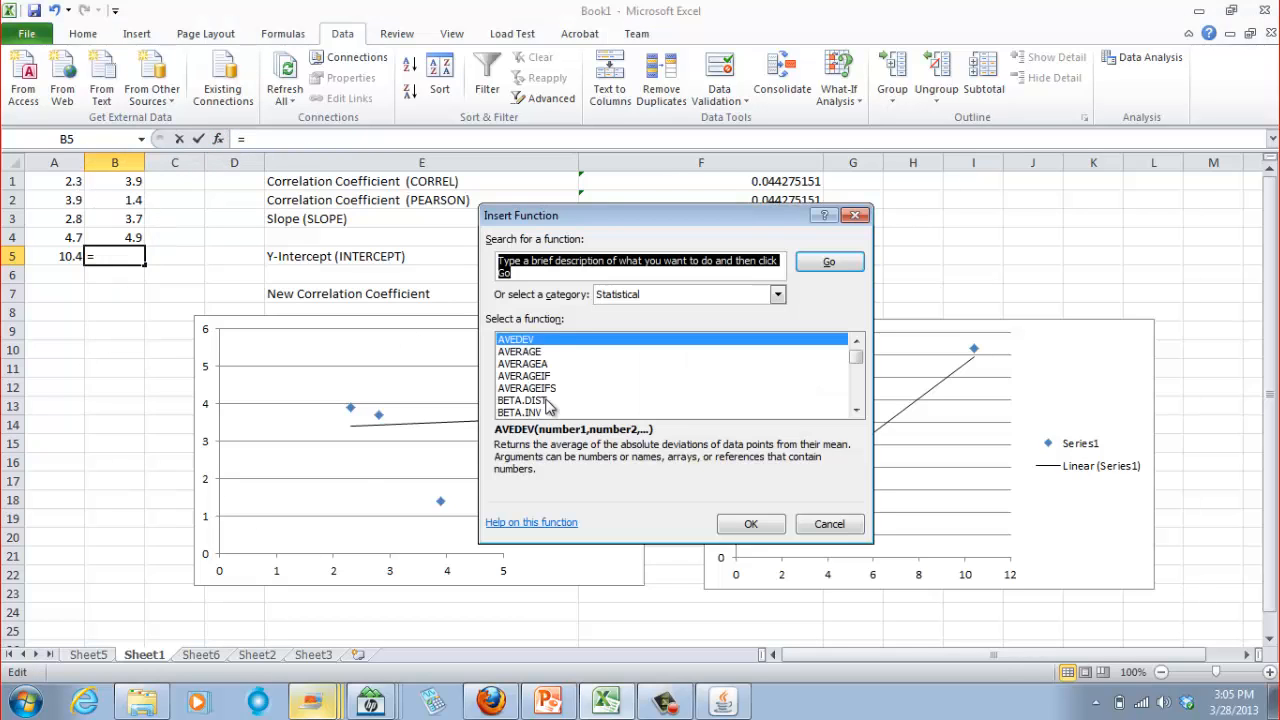
{"action": "type", "text": "slope"}
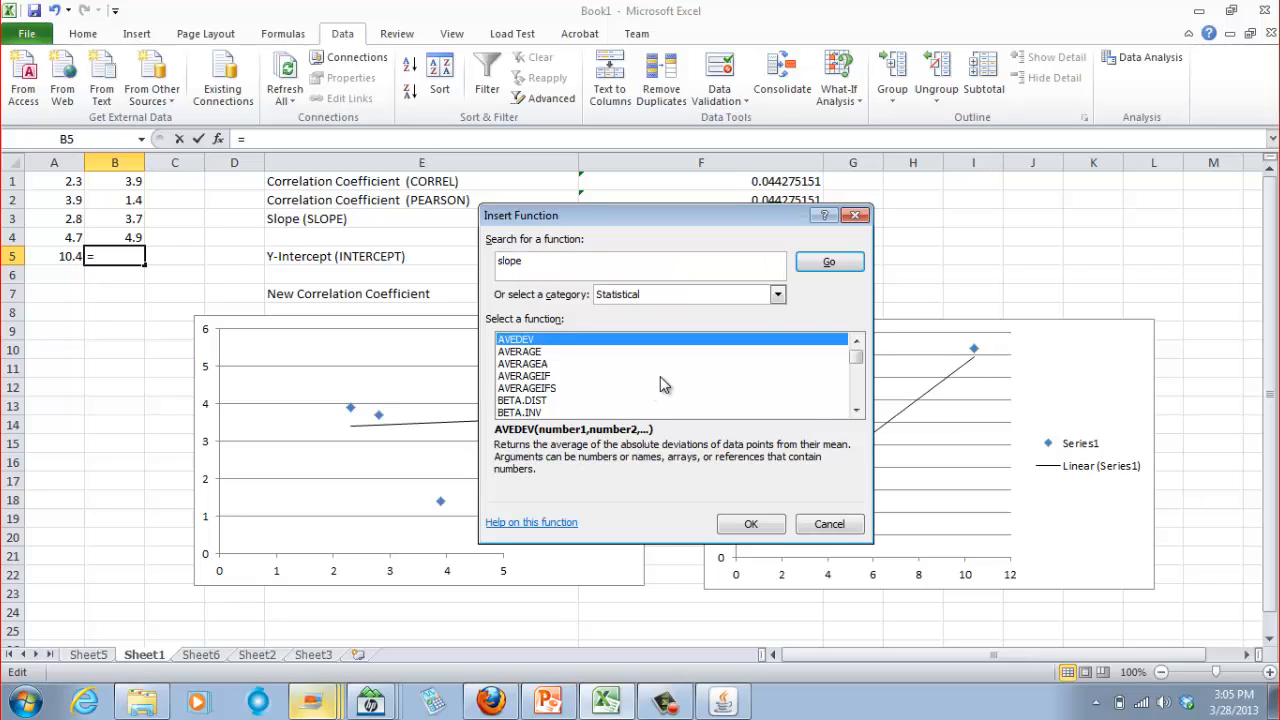
{"action": "left_click", "coordinate": [822, 264]}
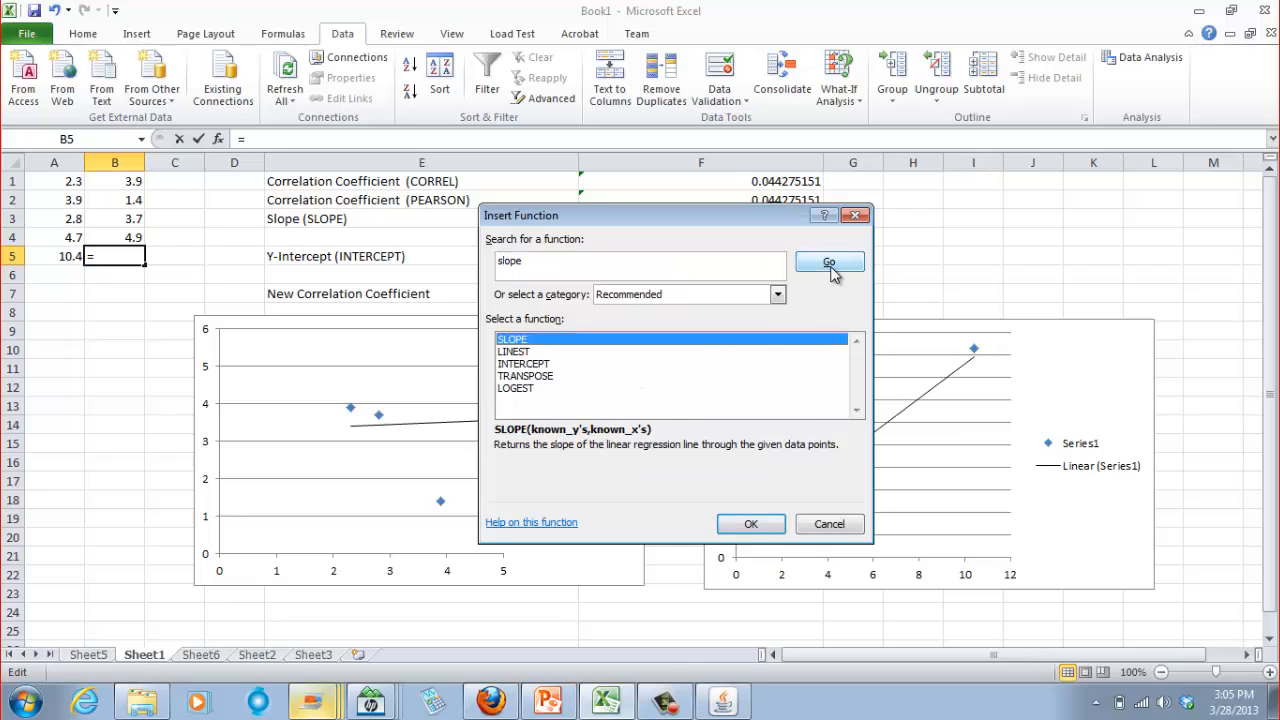
{"action": "left_click", "coordinate": [749, 531]}
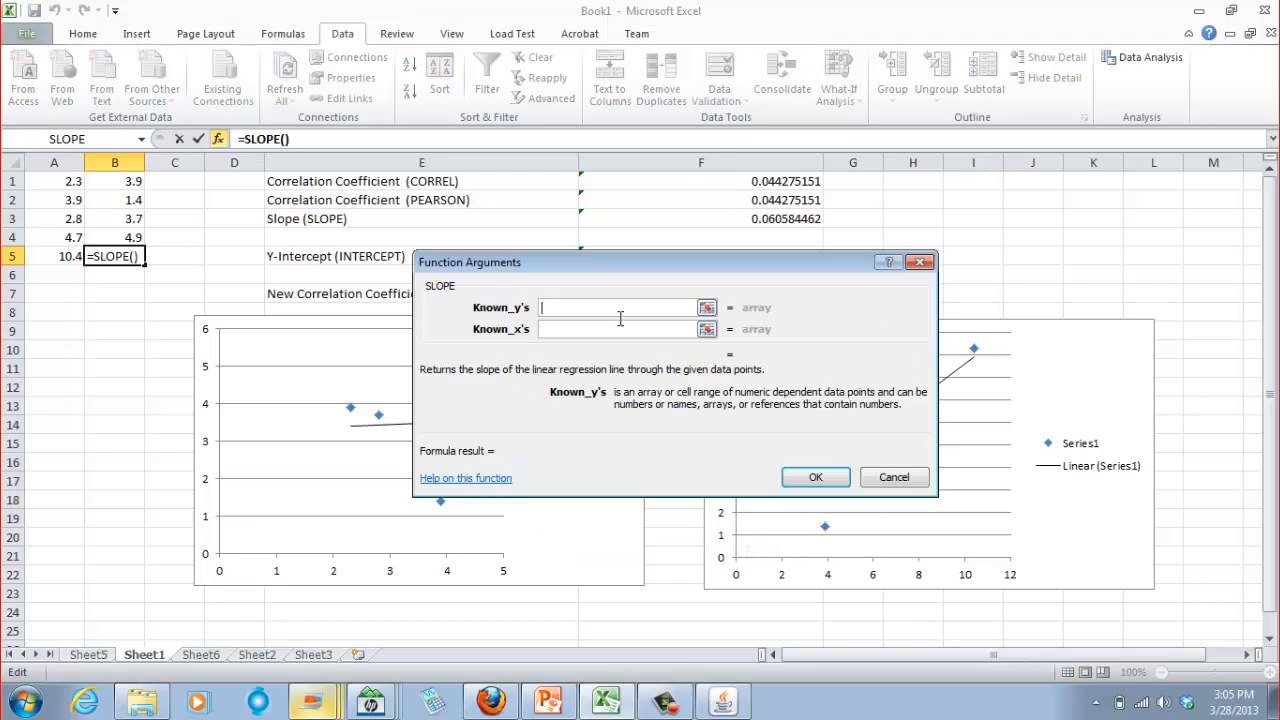
{"action": "left_click", "coordinate": [876, 478]}
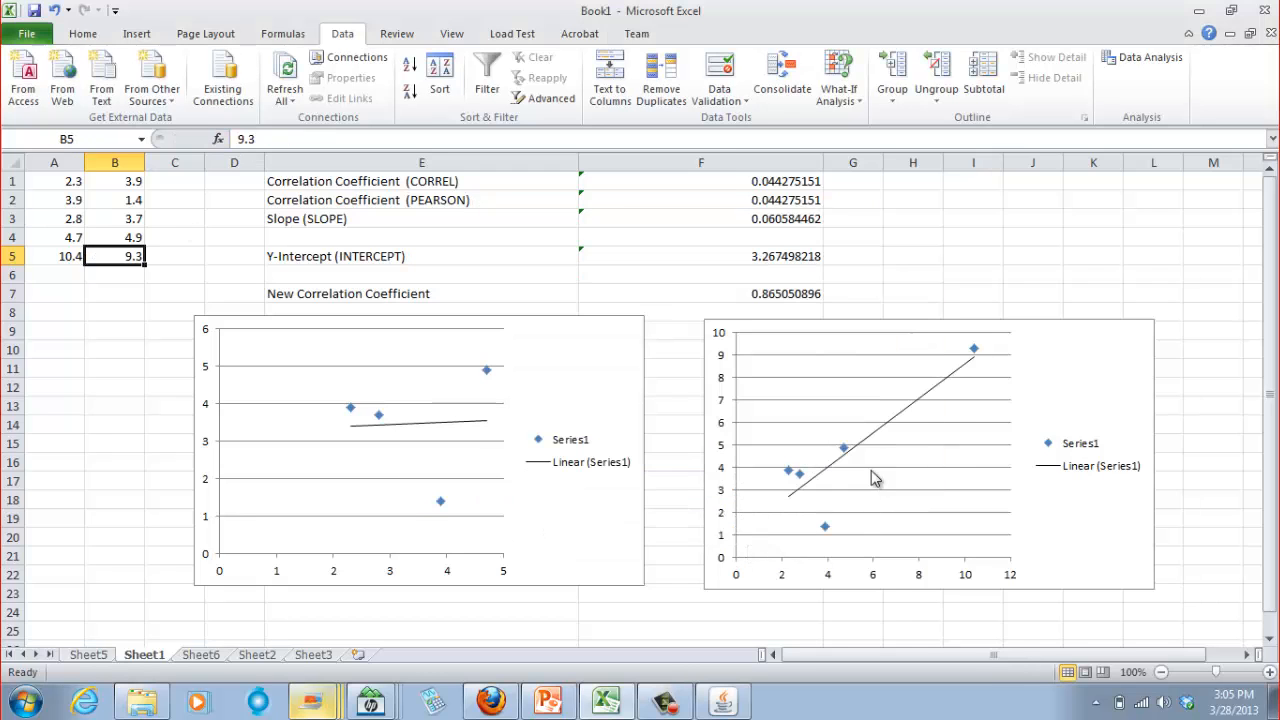
- Widen columns A and B on Sheet1
{"action": "left_click", "coordinate": [48, 311]}
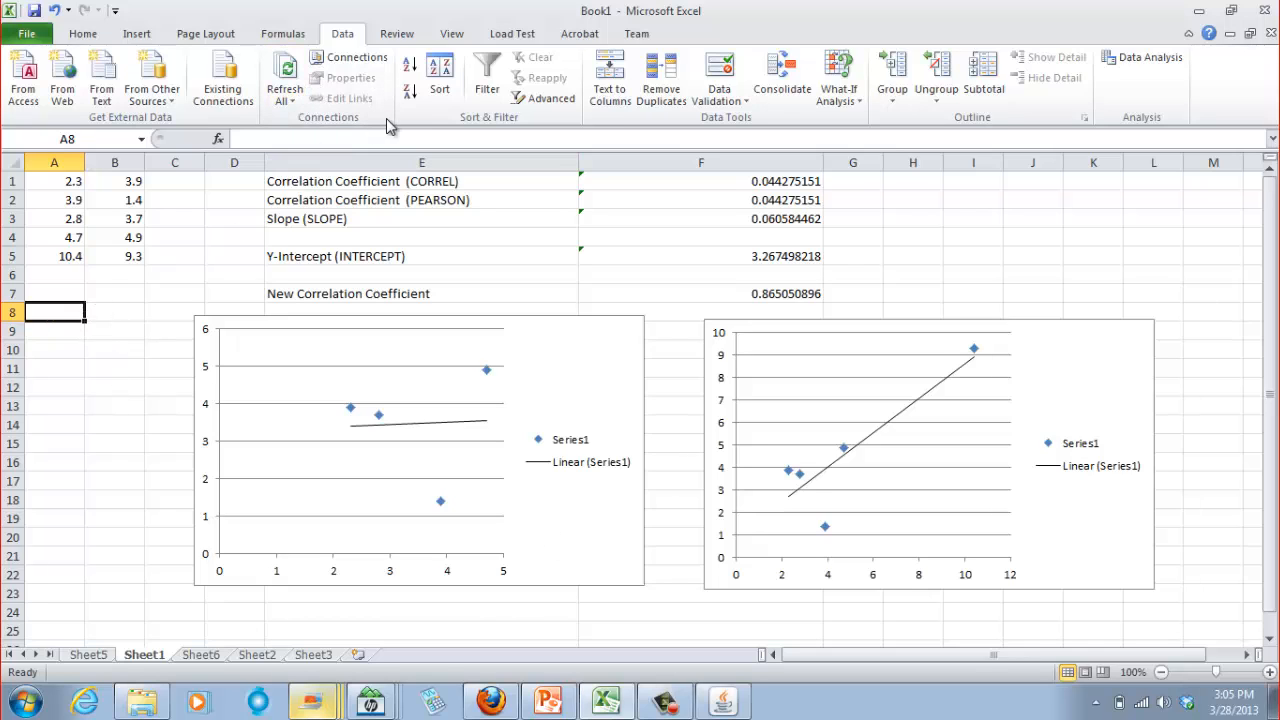
{"action": "left_click_drag", "start_coordinate": [88, 164], "coordinate": [239, 164]}
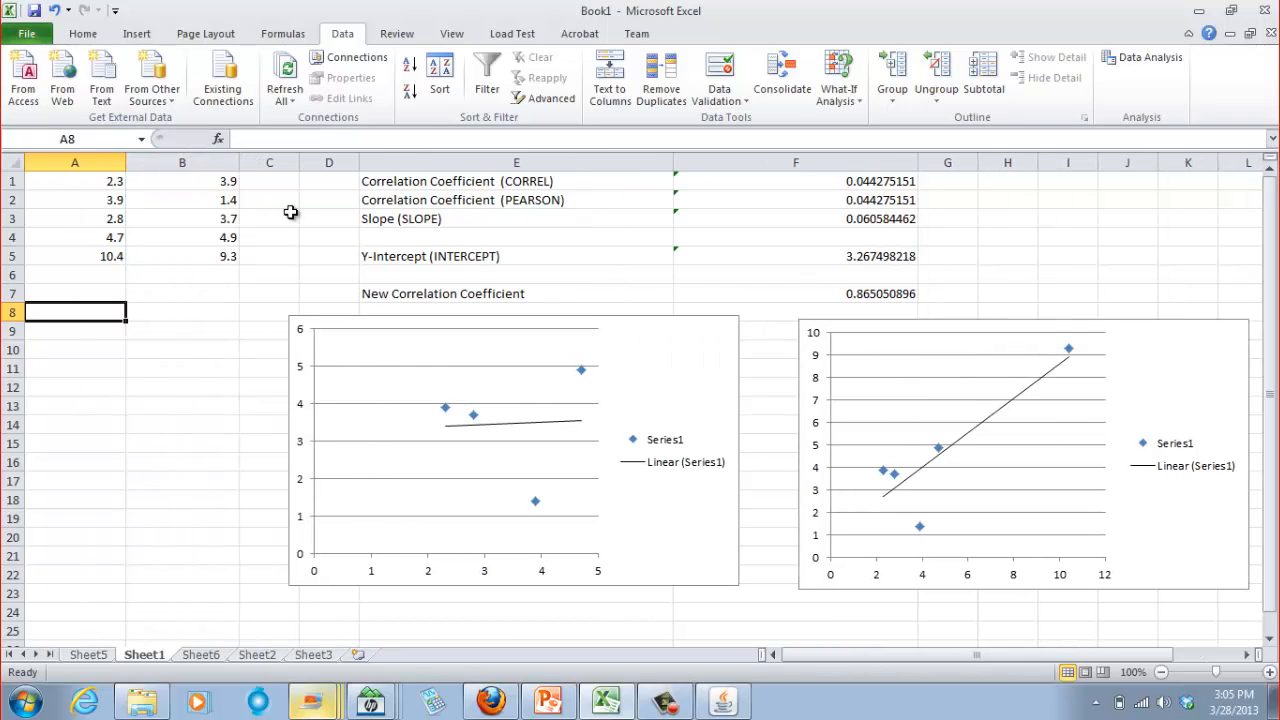
{"action": "left_click", "coordinate": [218, 139]}
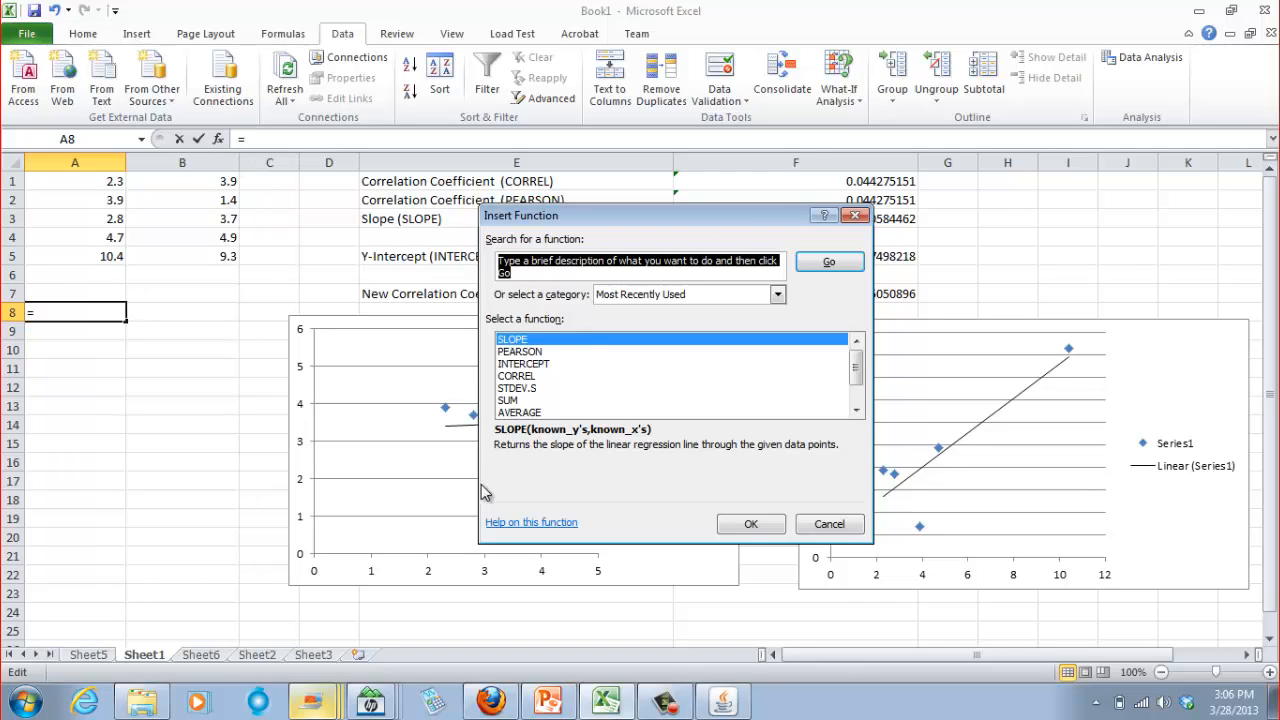
{"action": "left_click", "coordinate": [751, 524]}
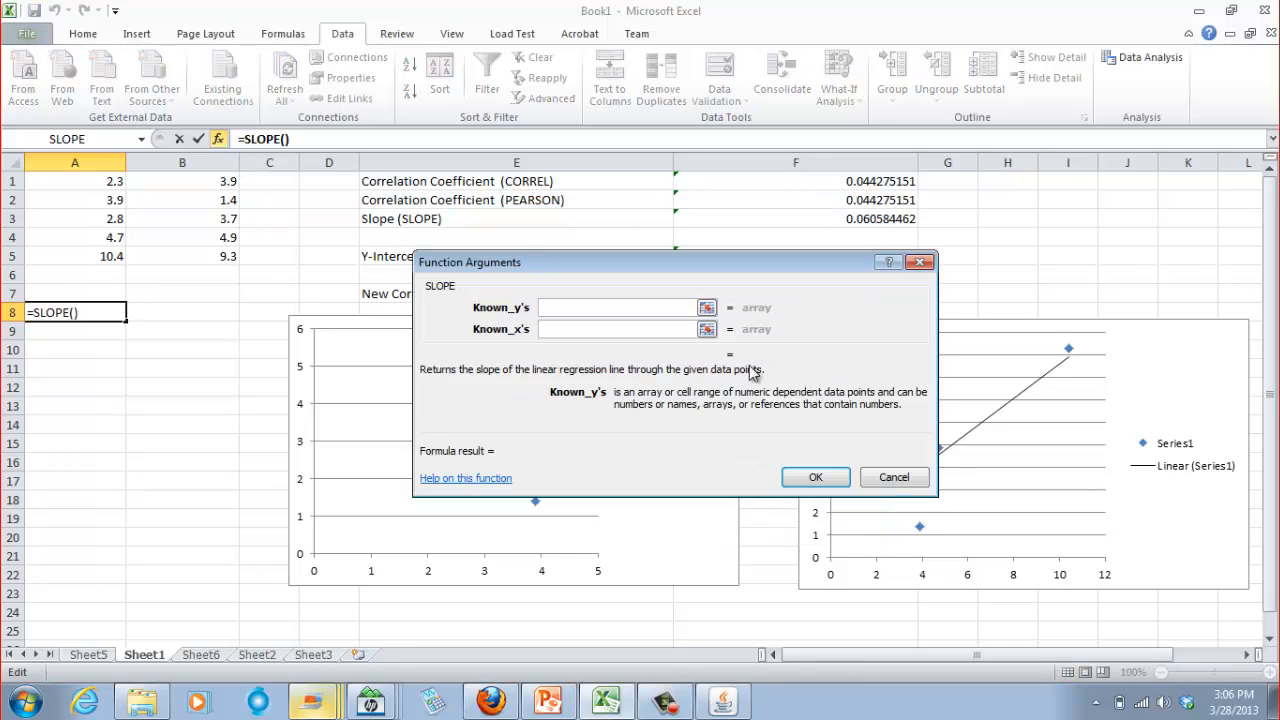
{"action": "left_click_drag", "start_coordinate": [160, 184], "coordinate": [178, 244]}
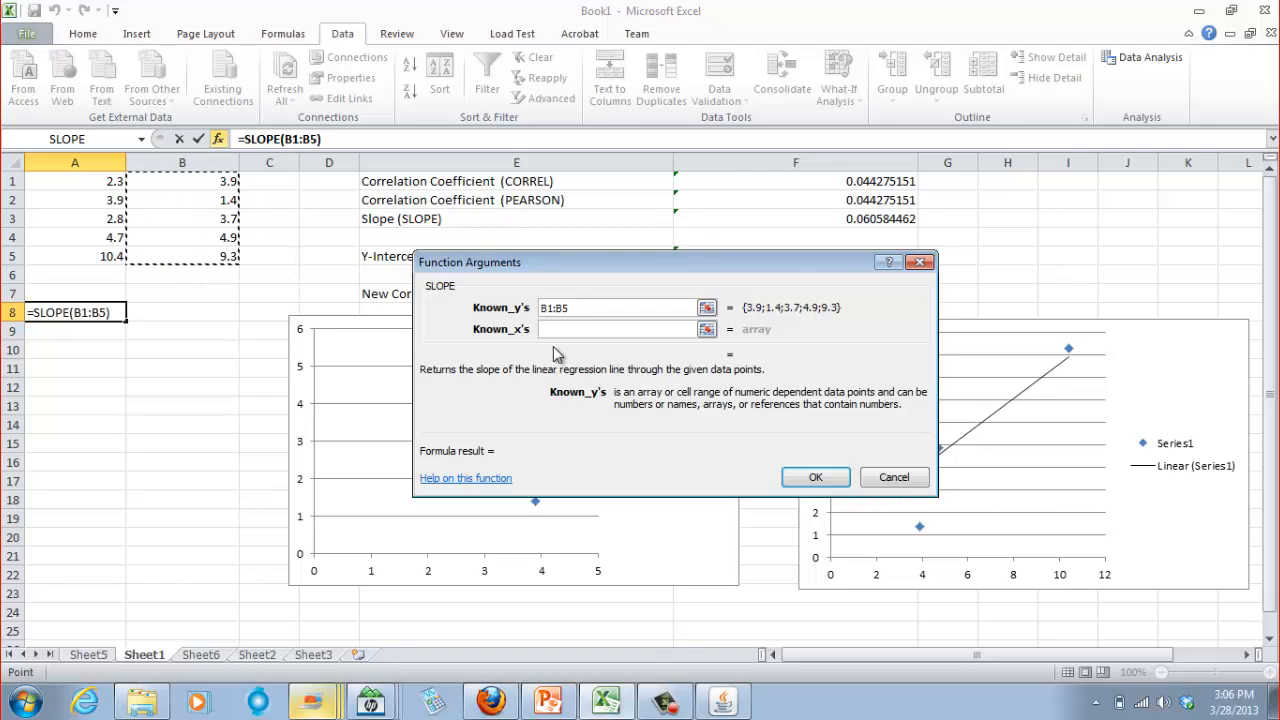
{"action": "key", "text": "Tab"}
{"action": "left_click_drag", "start_coordinate": [46, 173], "coordinate": [49, 257]}
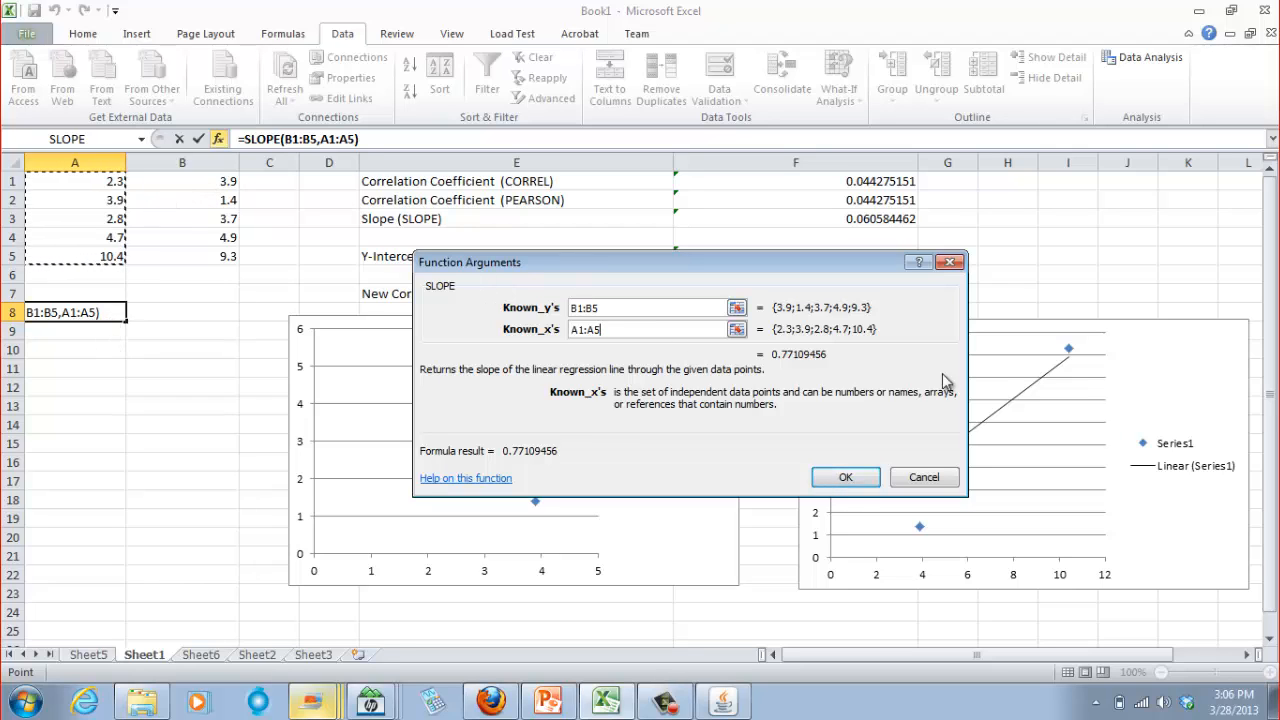
{"action": "left_click", "coordinate": [924, 477]}
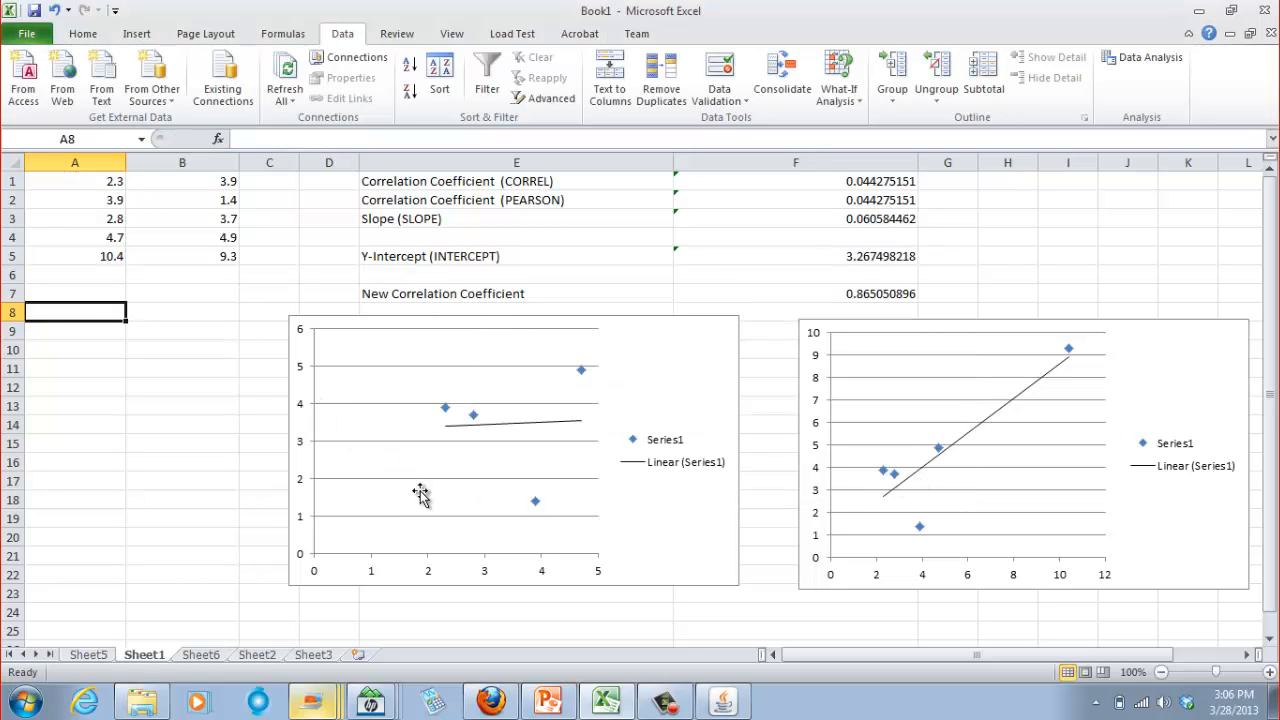
- Open the absences and final grade data on Sheet2 and widen columns A and B
{"action": "left_click", "coordinate": [199, 655]}
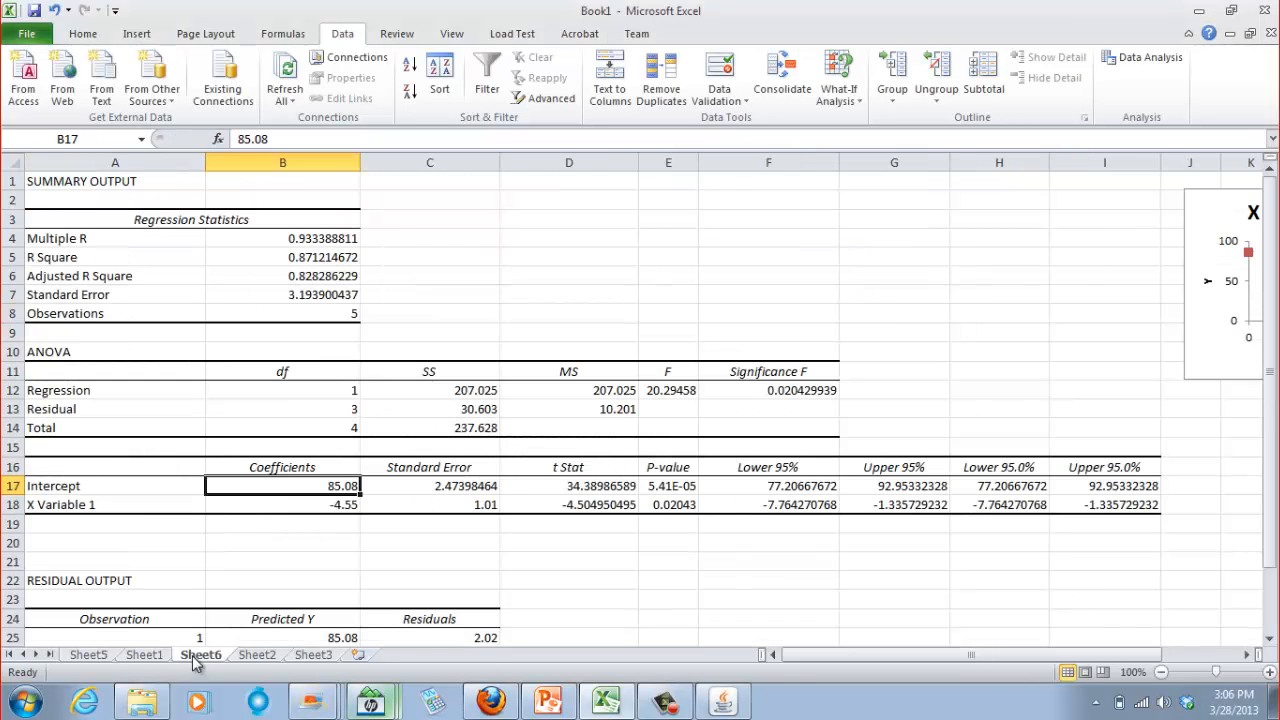
{"action": "left_click", "coordinate": [257, 655]}
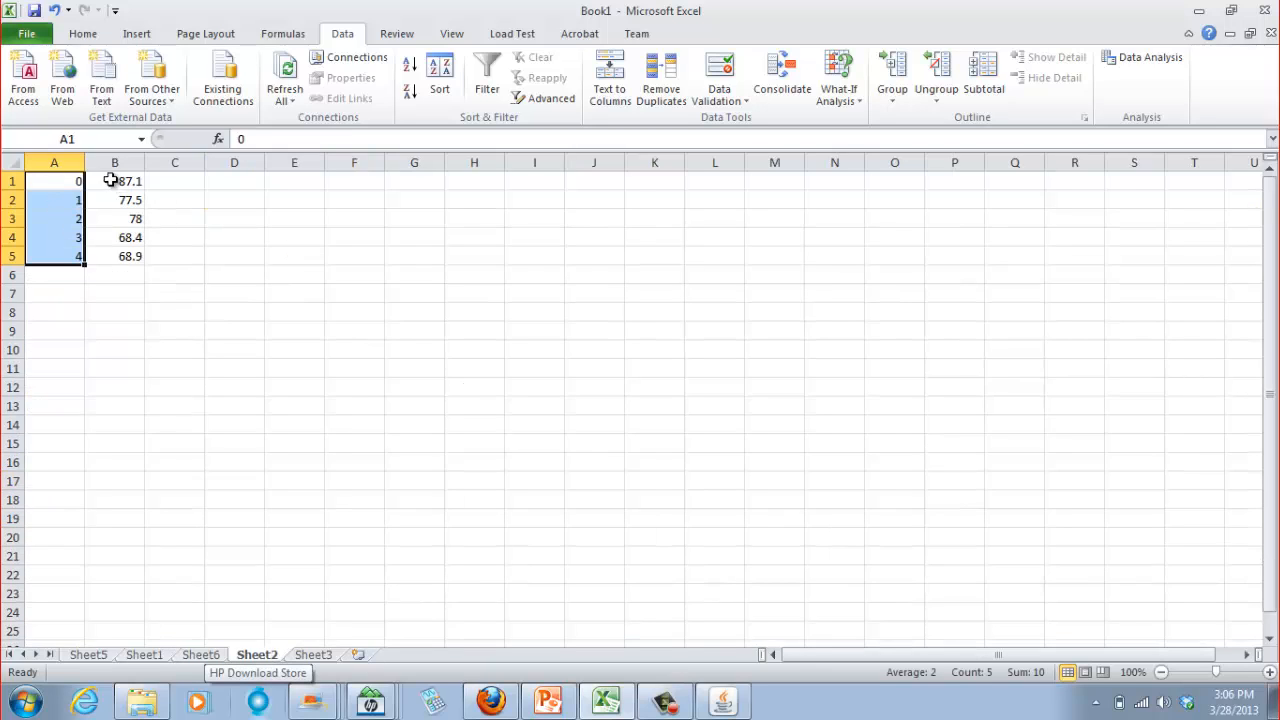
{"action": "left_click_drag", "start_coordinate": [85, 162], "coordinate": [336, 163]}
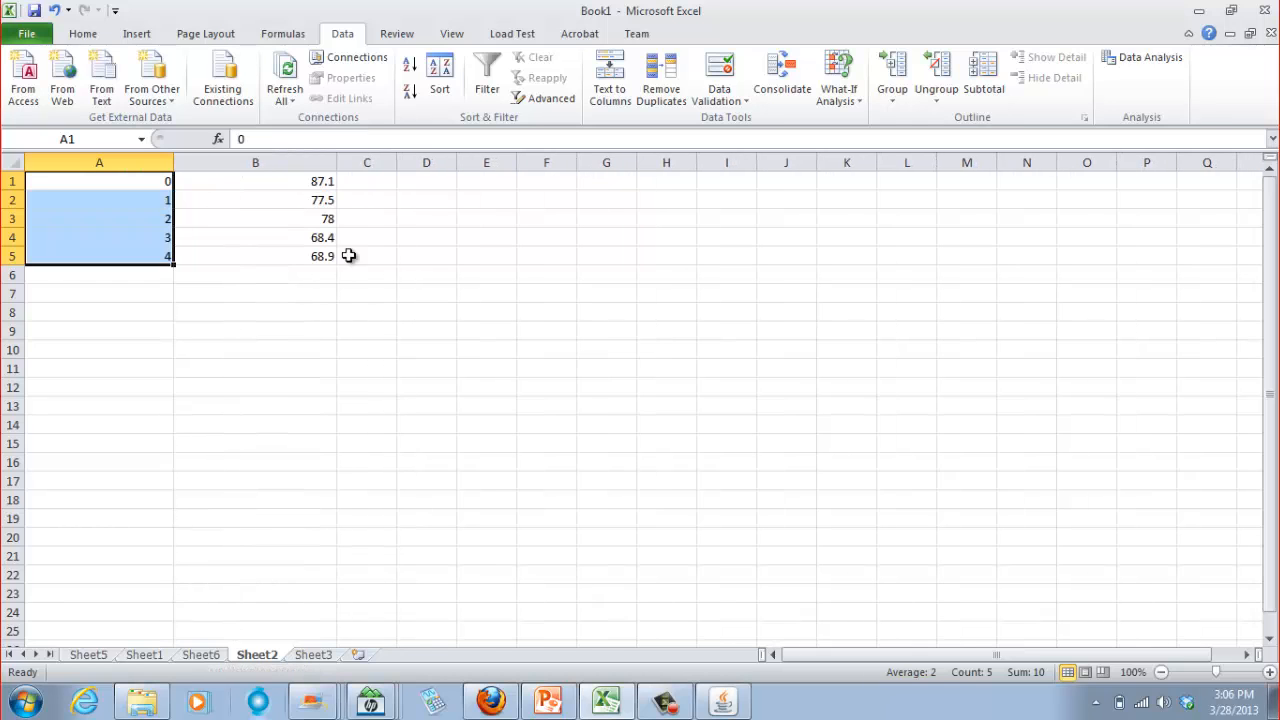
- Review the X Variable 1 and Intercept coefficients in the regression output on Sheet6
{"action": "left_click", "coordinate": [200, 655]}
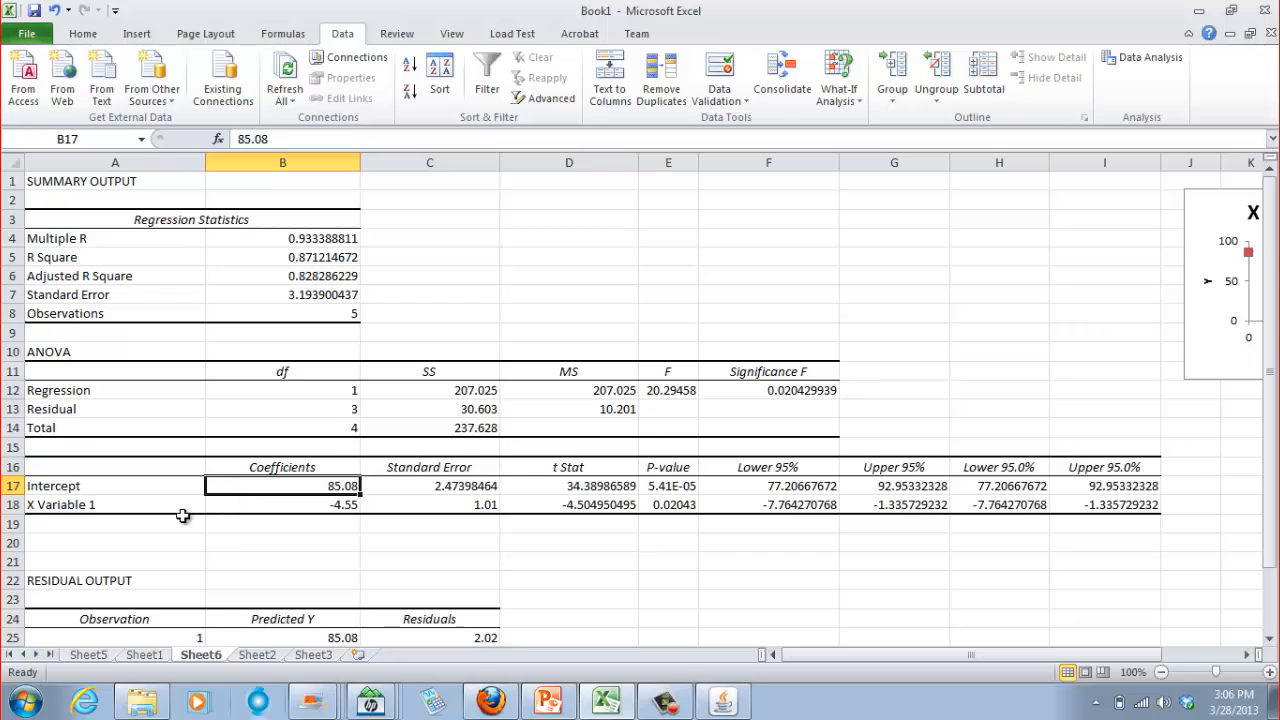
{"action": "left_click", "coordinate": [290, 507]}
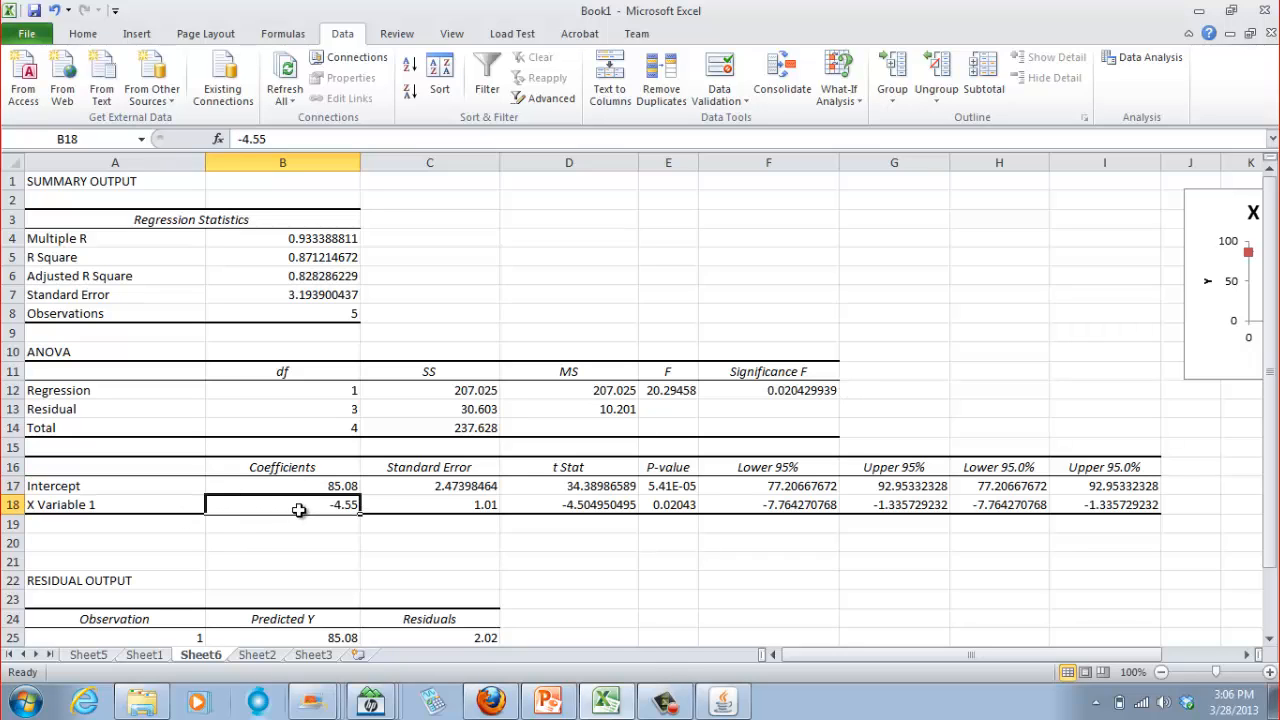
{"action": "left_click", "coordinate": [252, 486]}
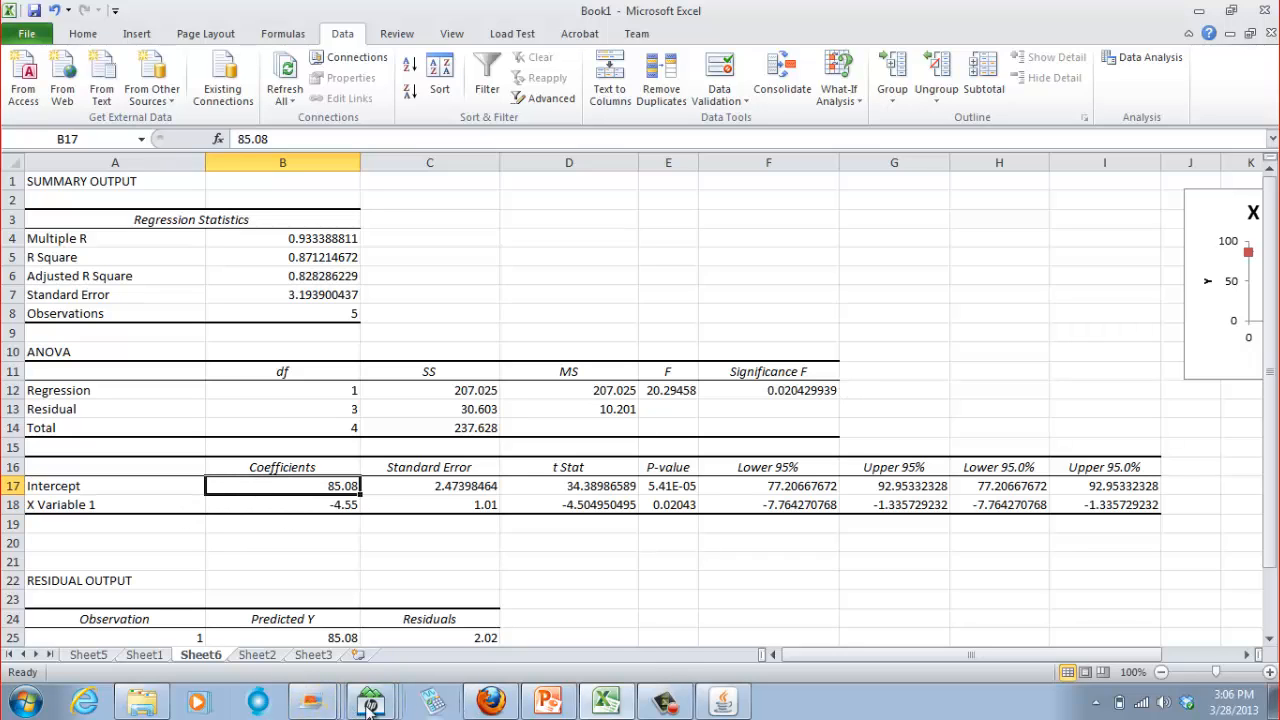
- Check the Example 2 tasks on the PowerPoint slide and return to the data on Sheet2 in Excel
{"action": "left_click", "coordinate": [158, 705]}
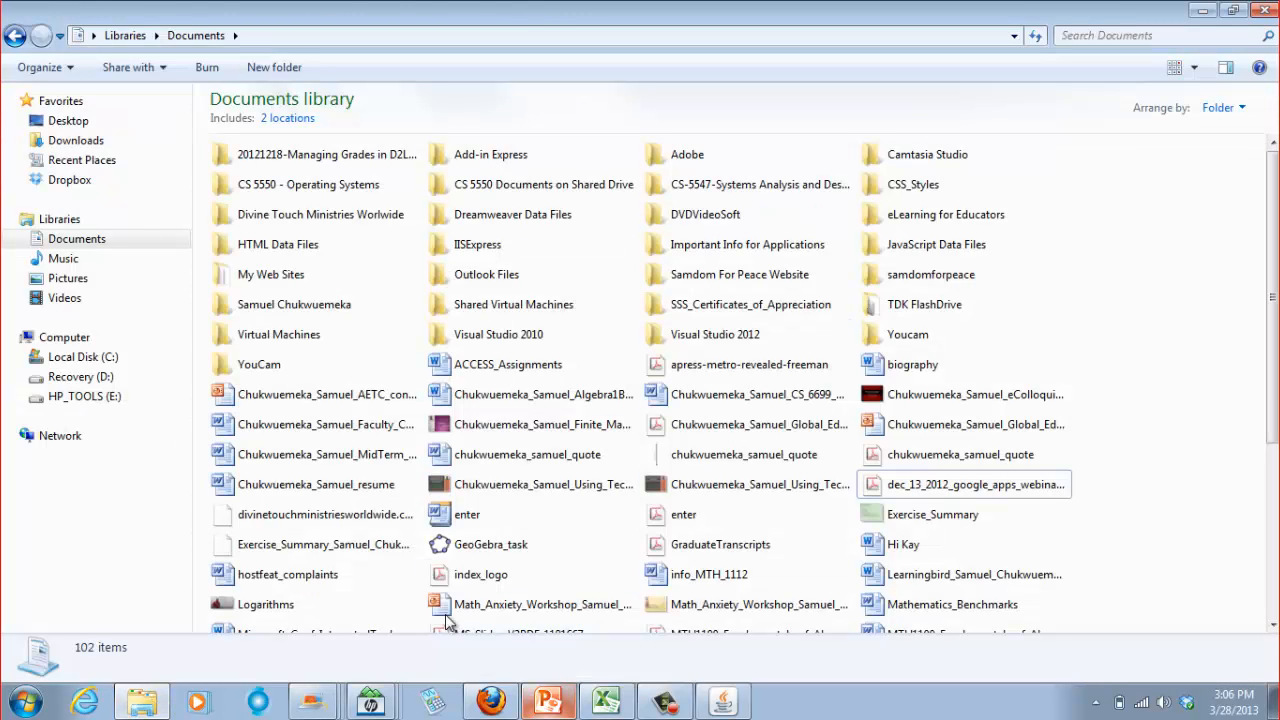
{"action": "left_click", "coordinate": [548, 702]}
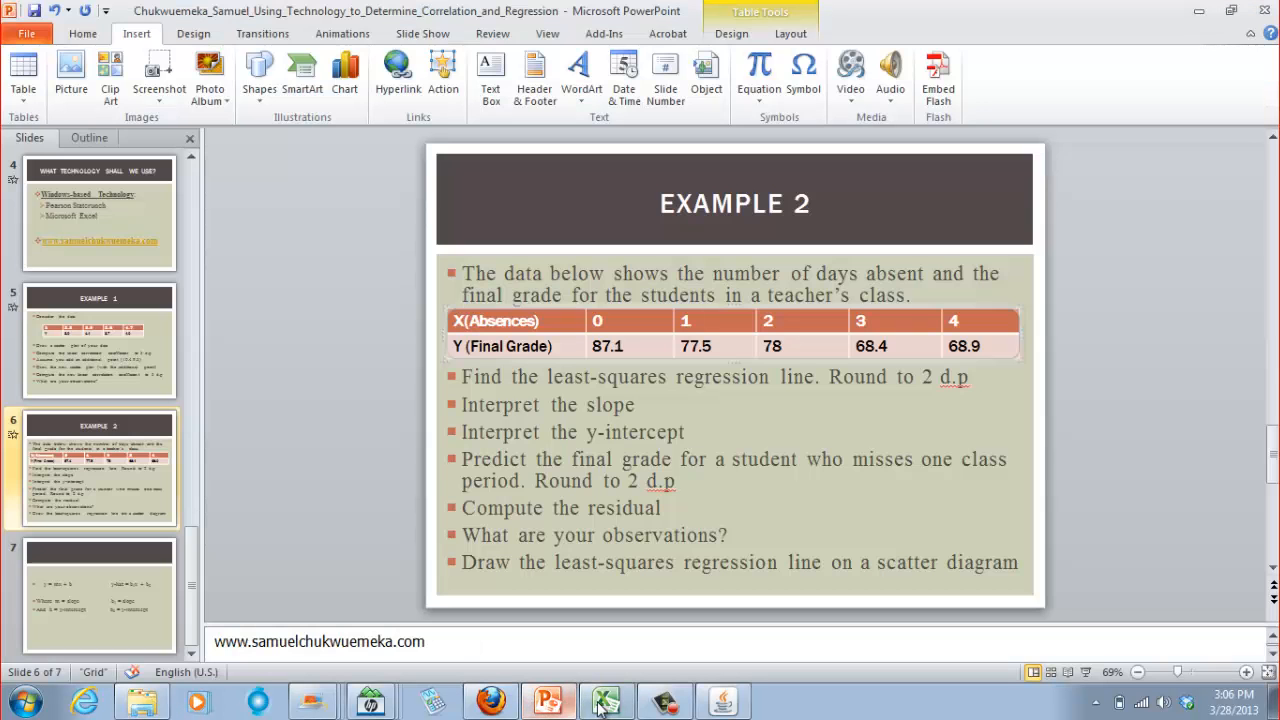
{"action": "left_click", "coordinate": [606, 702]}
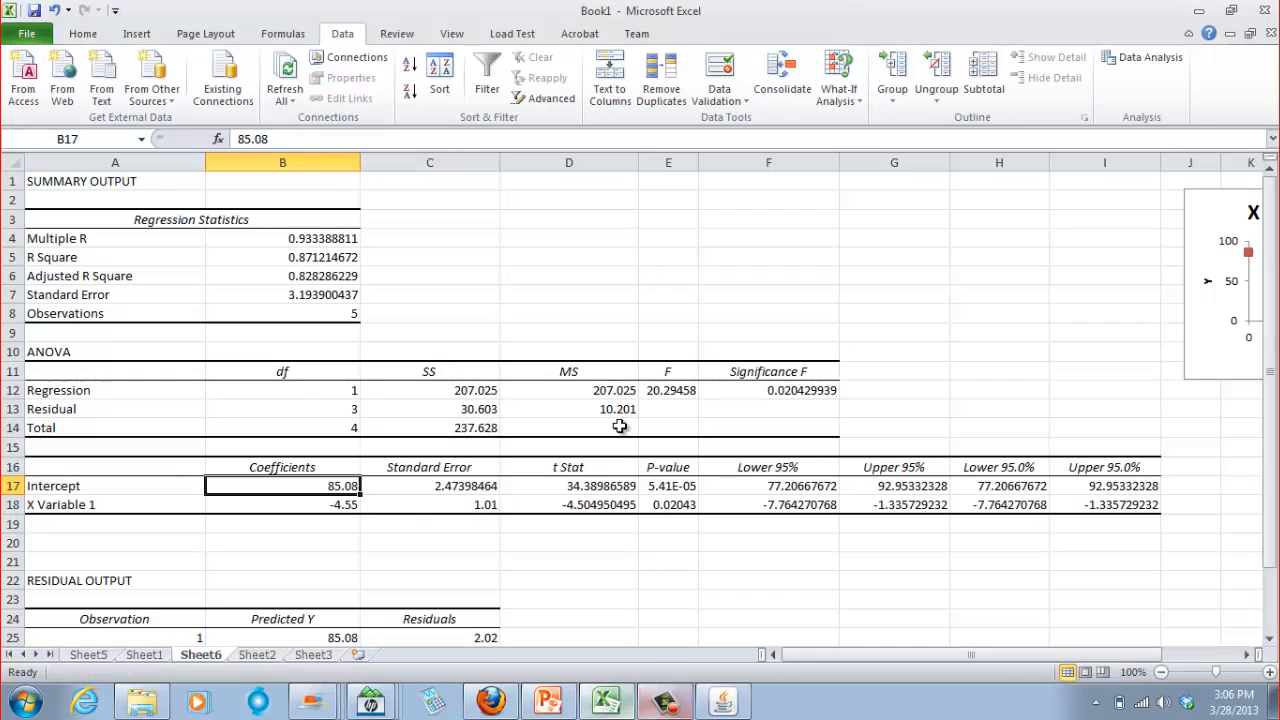
{"action": "left_click", "coordinate": [256, 656]}
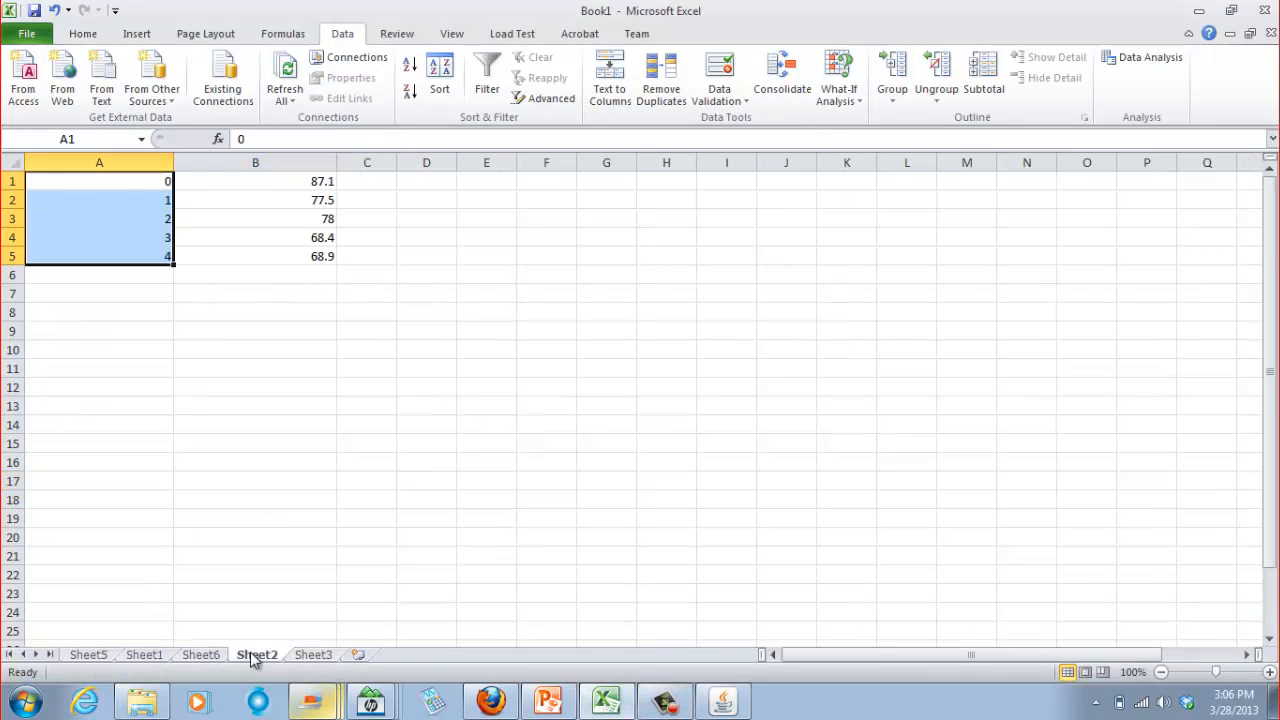
{"action": "left_click", "coordinate": [218, 139]}
{"action": "left_click", "coordinate": [762, 525]}
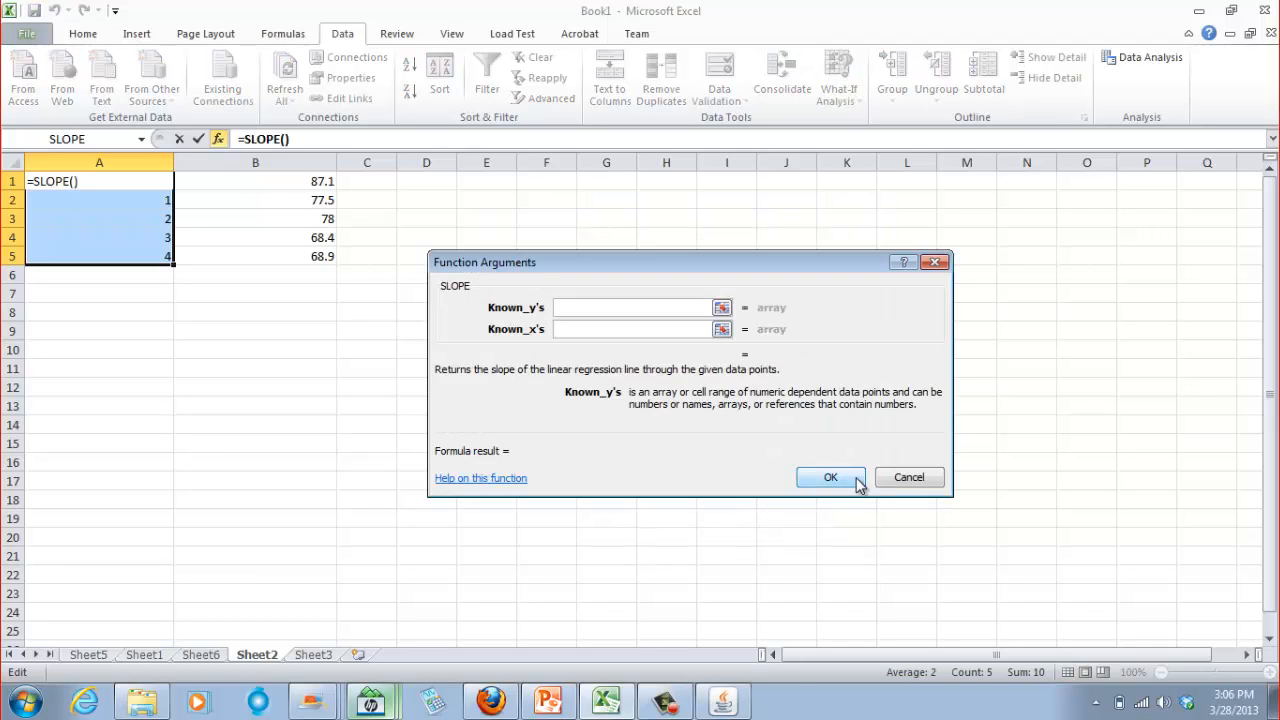
{"action": "left_click", "coordinate": [908, 478]}
- Insert the SLOPE function in cell A8 of Sheet2 with known y's B1:B5 and known x's A1:A5
{"action": "left_click", "coordinate": [111, 314]}
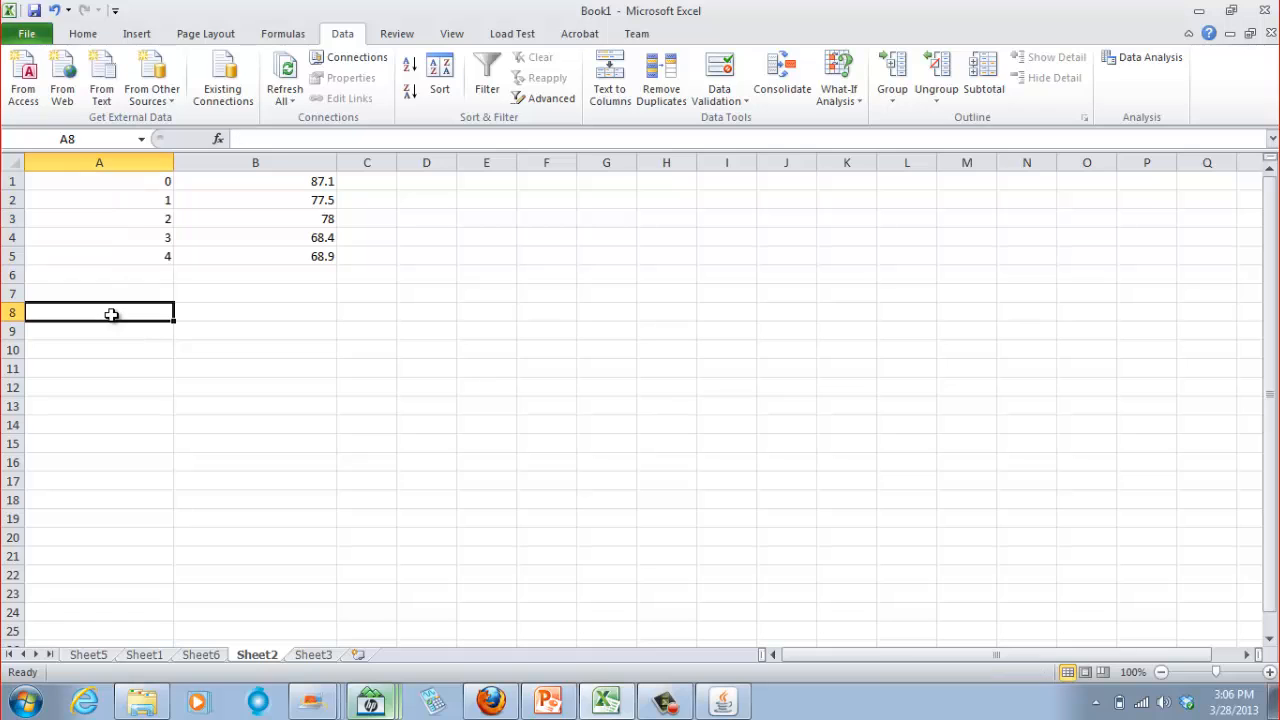
{"action": "left_click", "coordinate": [218, 139]}
{"action": "left_click", "coordinate": [765, 524]}
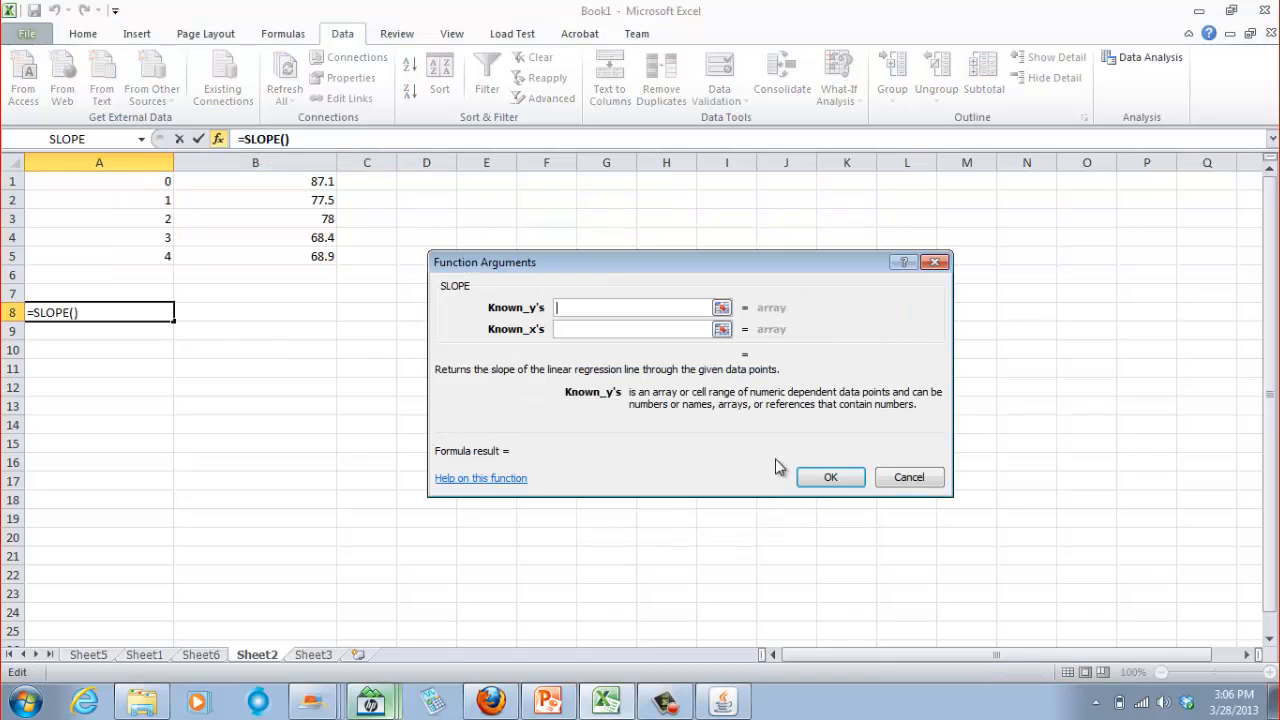
{"action": "left_click_drag", "start_coordinate": [222, 182], "coordinate": [224, 252]}
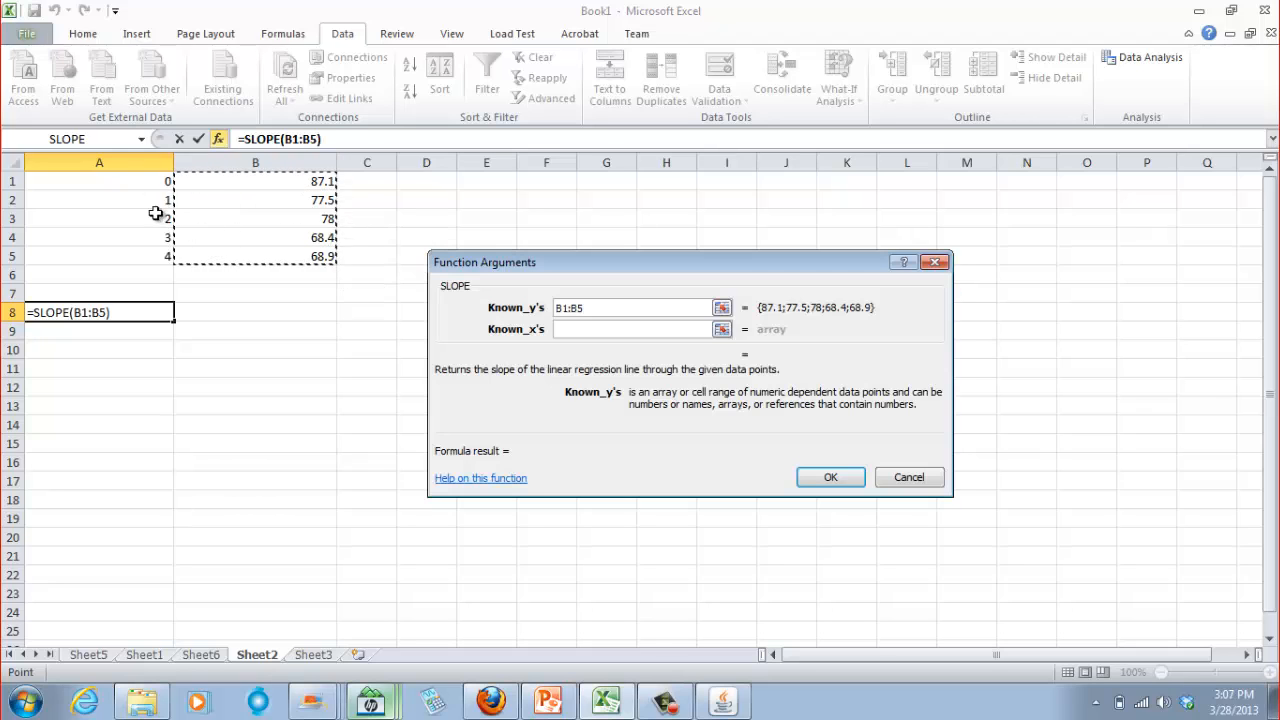
{"action": "left_click", "coordinate": [103, 182]}
{"action": "left_click", "coordinate": [230, 184]}
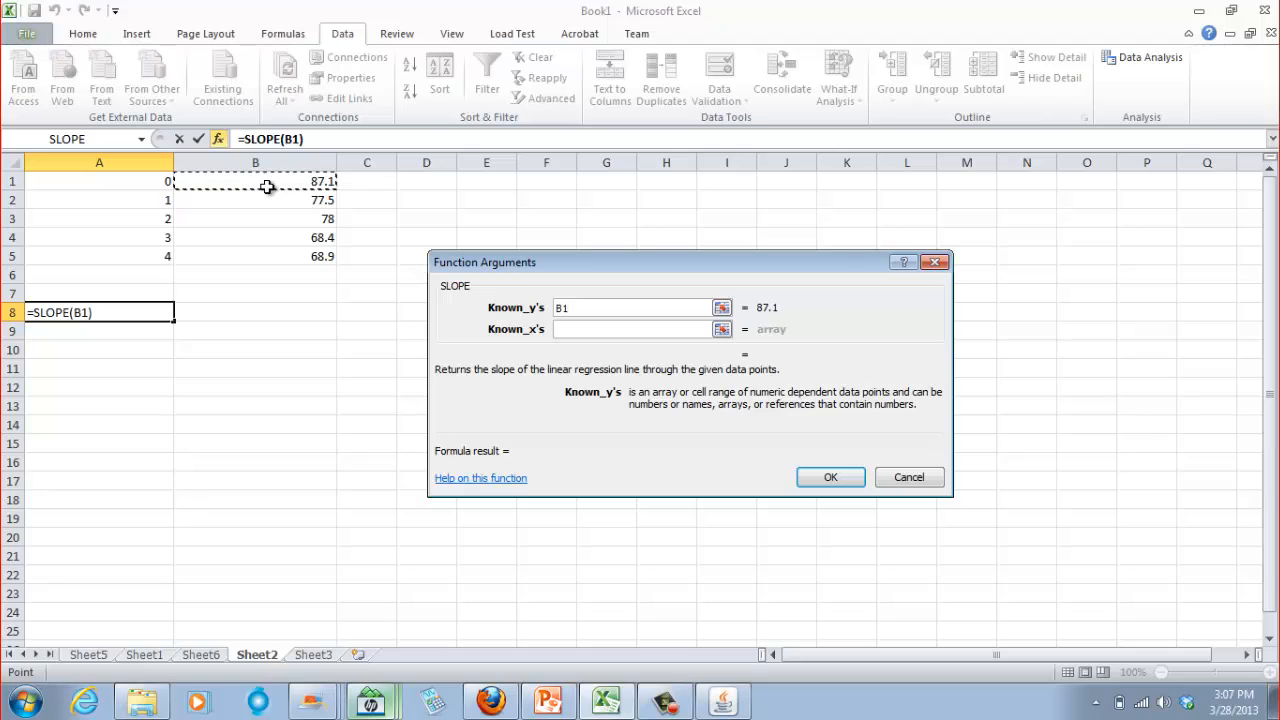
{"action": "left_click_drag", "start_coordinate": [258, 200], "coordinate": [255, 260]}
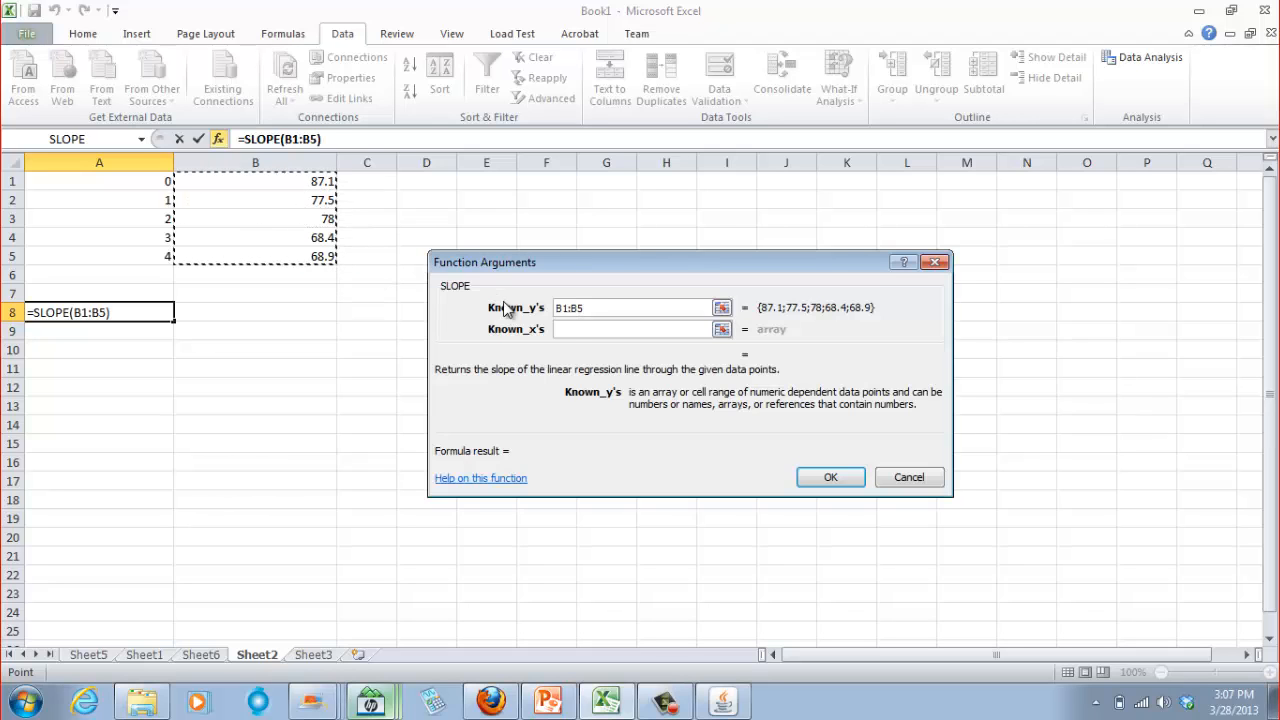
{"action": "left_click", "coordinate": [572, 332]}
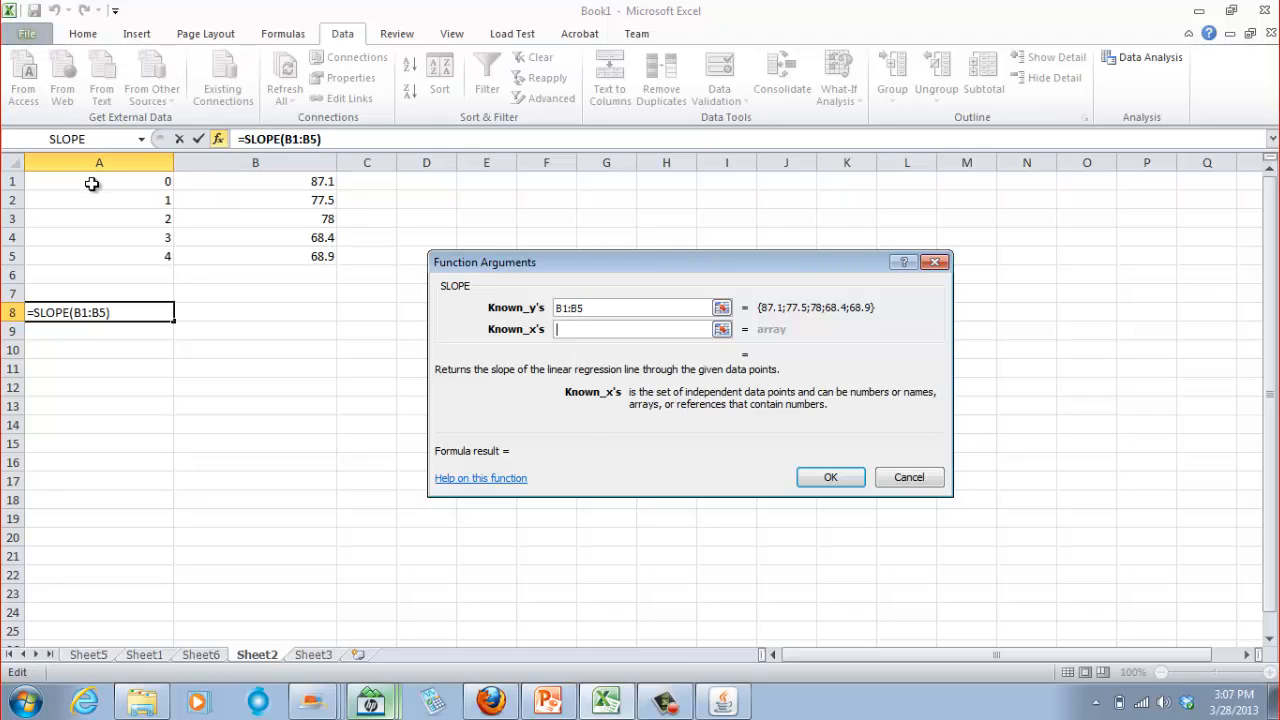
{"action": "left_click_drag", "start_coordinate": [93, 184], "coordinate": [87, 252]}
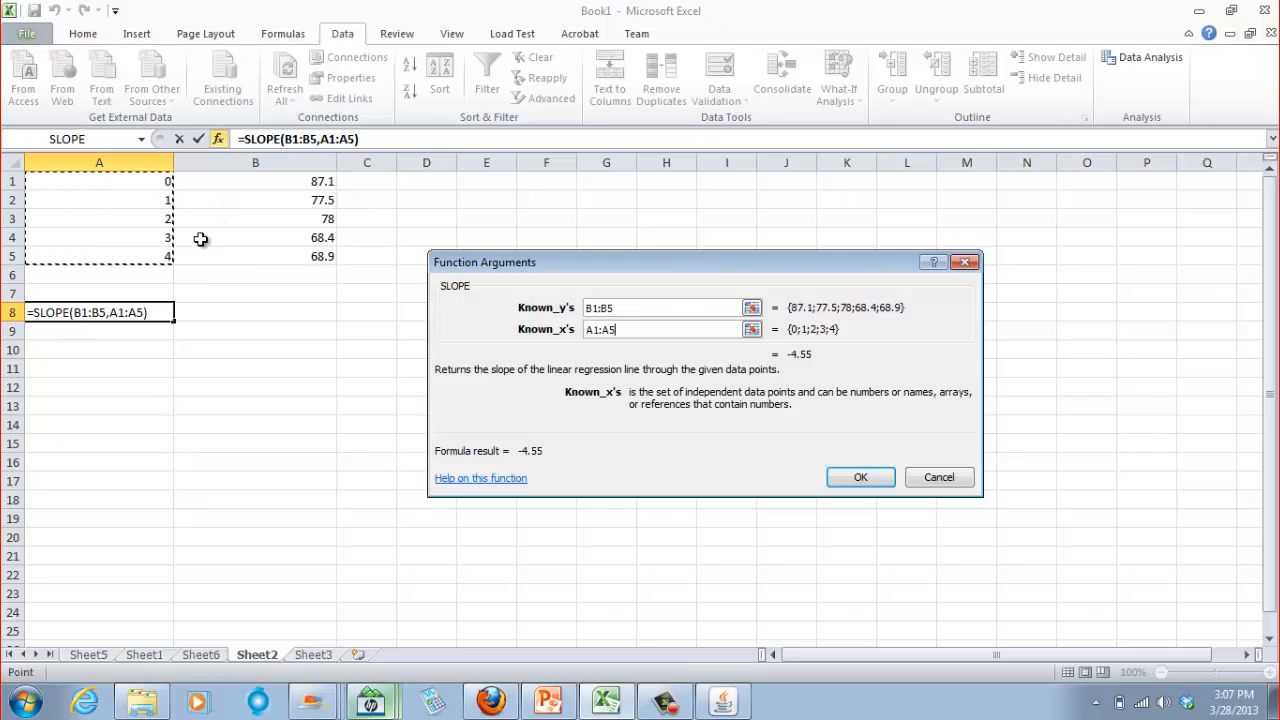
{"action": "left_click", "coordinate": [835, 478]}
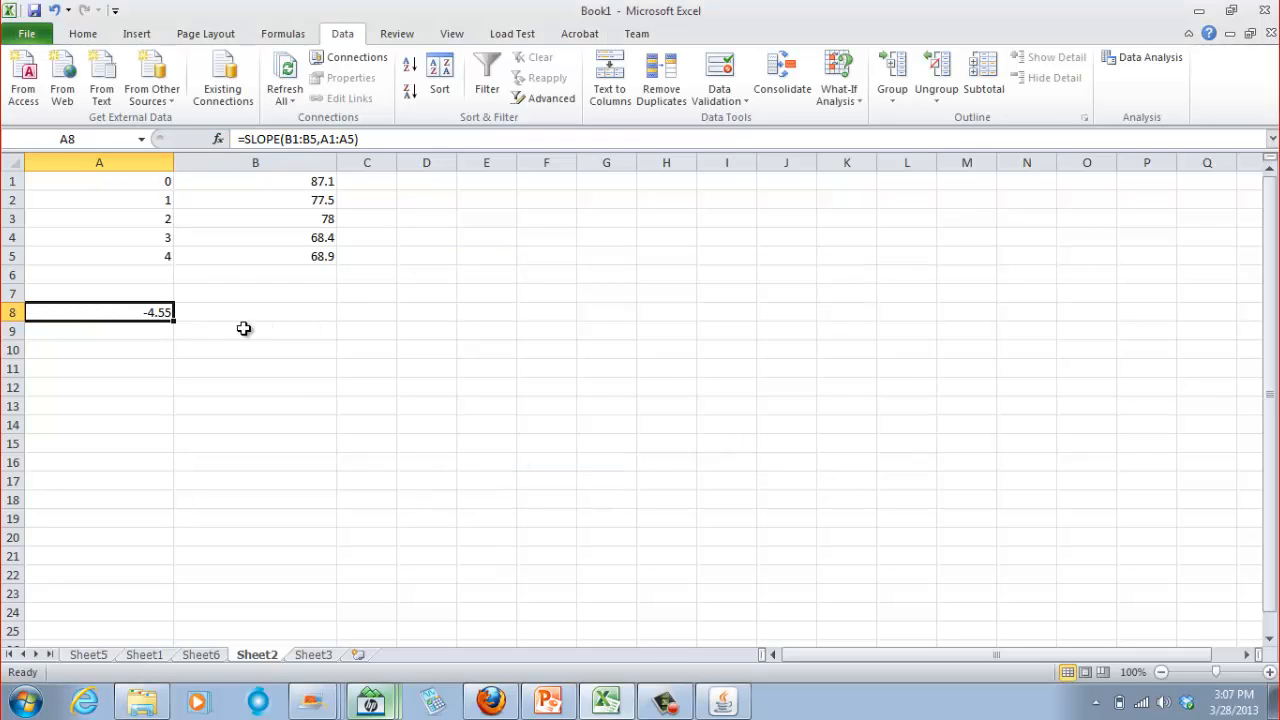
- Insert the INTERCEPT function in cell A10 with known y's B1:B5 and known x's A1:A5
{"action": "left_click", "coordinate": [96, 352]}
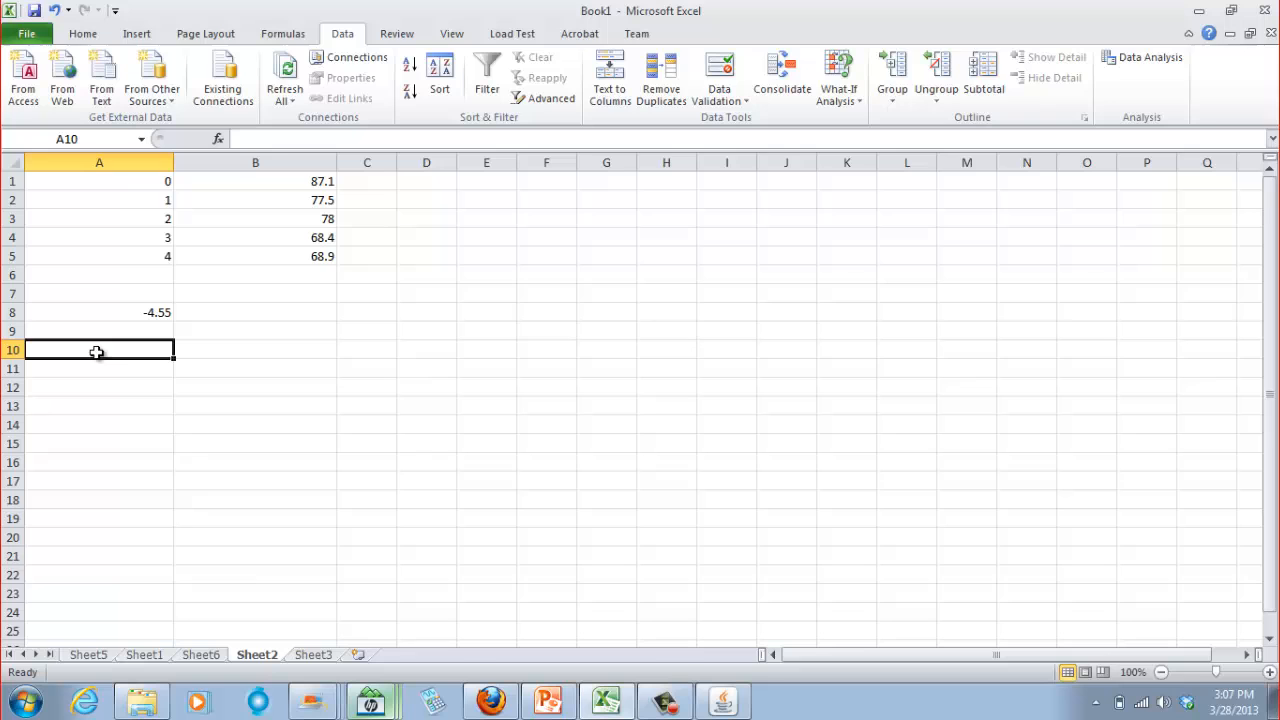
{"action": "left_click", "coordinate": [217, 139]}
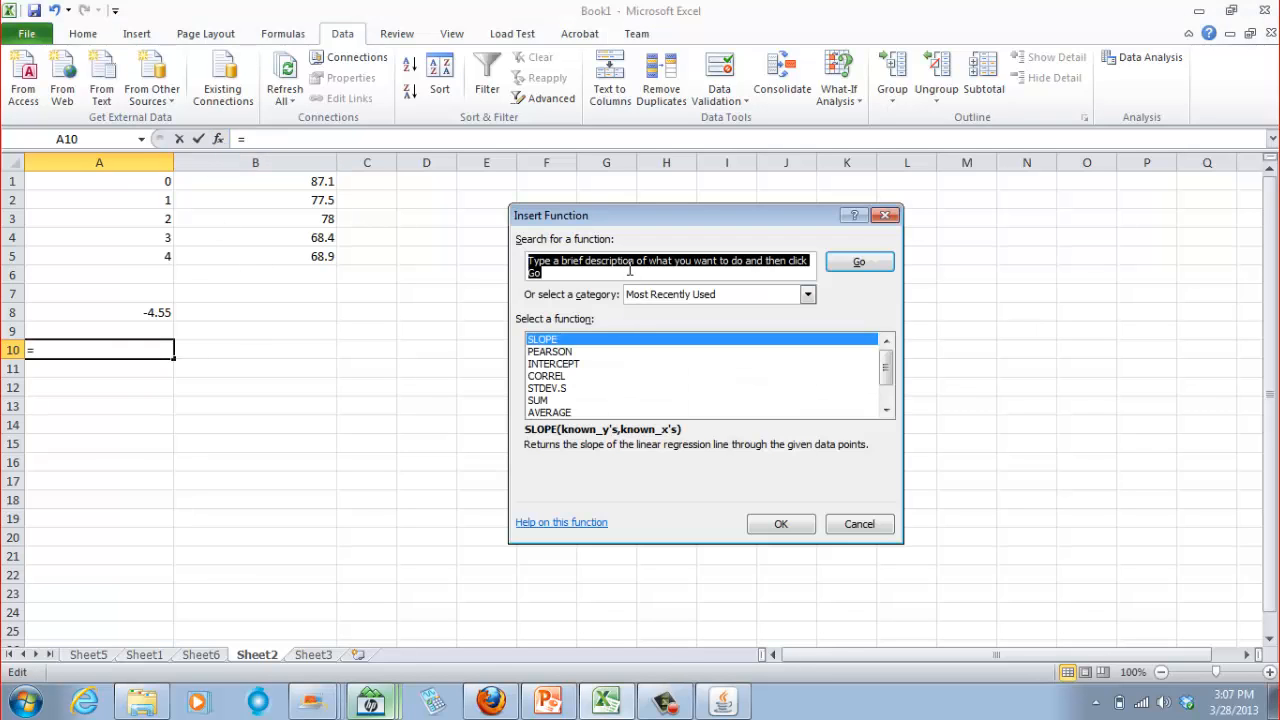
{"action": "left_click", "coordinate": [566, 365]}
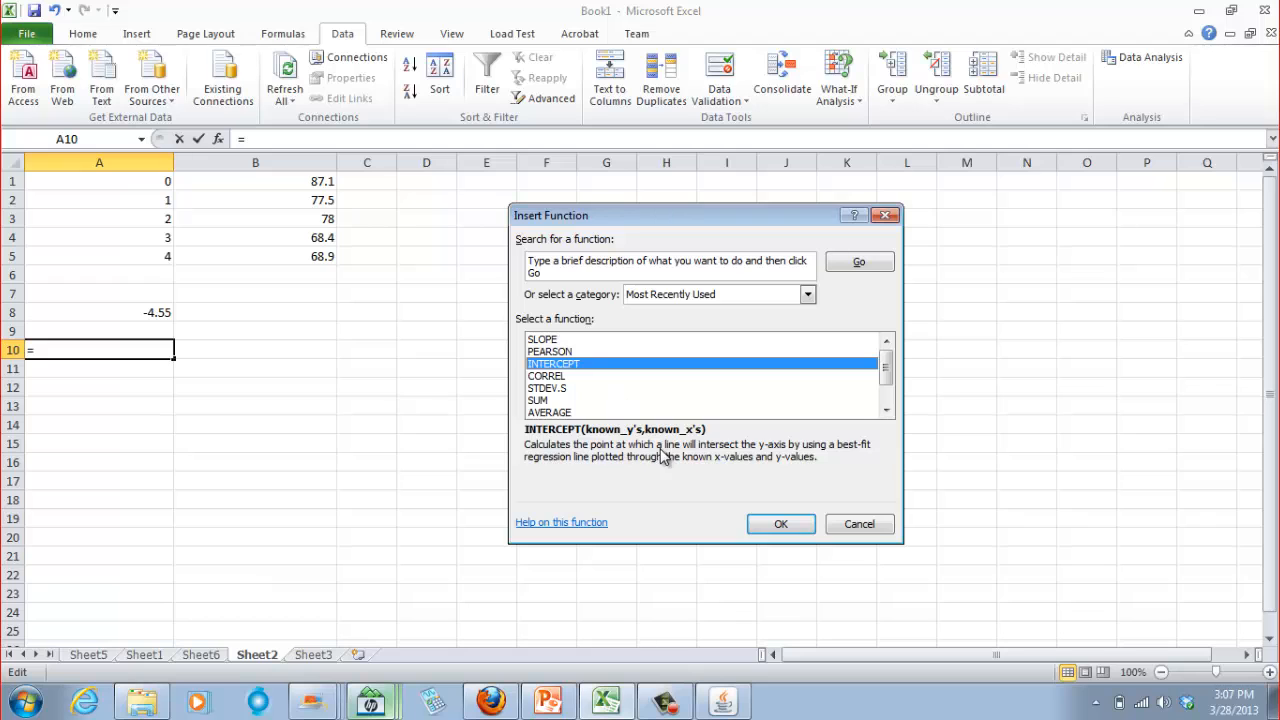
{"action": "left_click", "coordinate": [778, 524]}
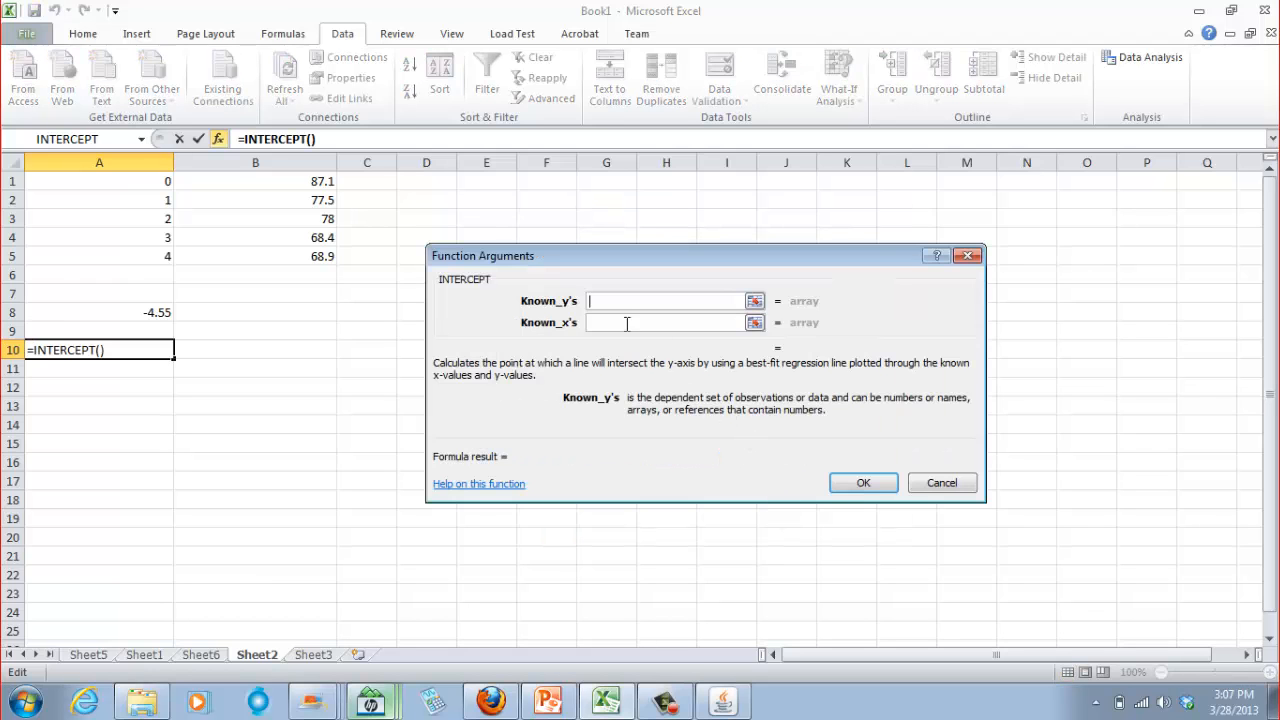
{"action": "left_click_drag", "start_coordinate": [249, 176], "coordinate": [249, 256]}
{"action": "left_click", "coordinate": [615, 322]}
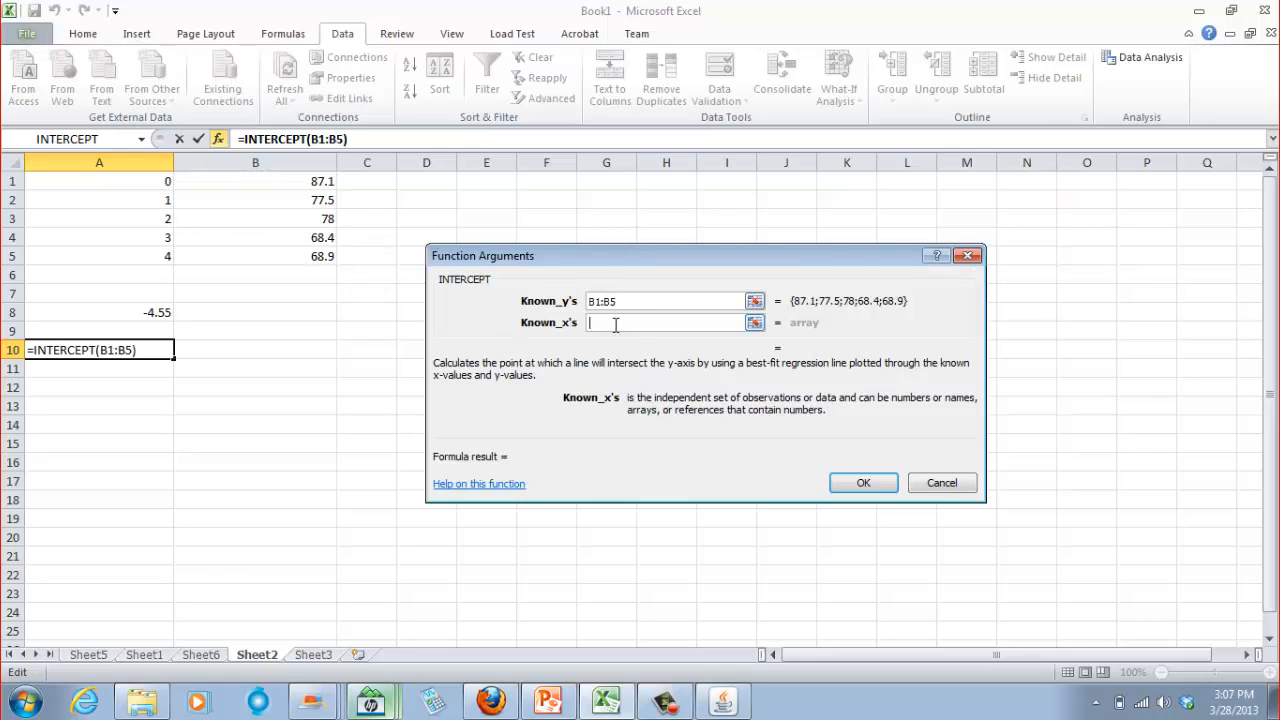
{"action": "left_click_drag", "start_coordinate": [116, 184], "coordinate": [108, 255]}
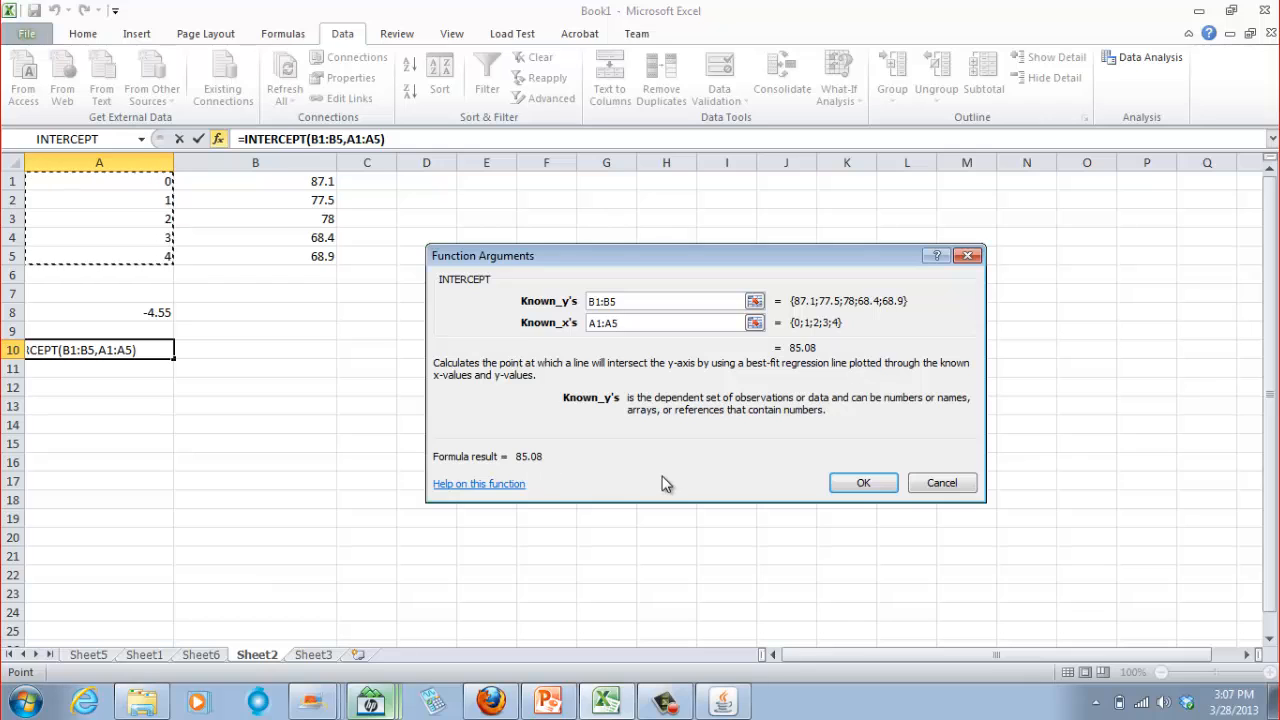
{"action": "left_click", "coordinate": [858, 481]}
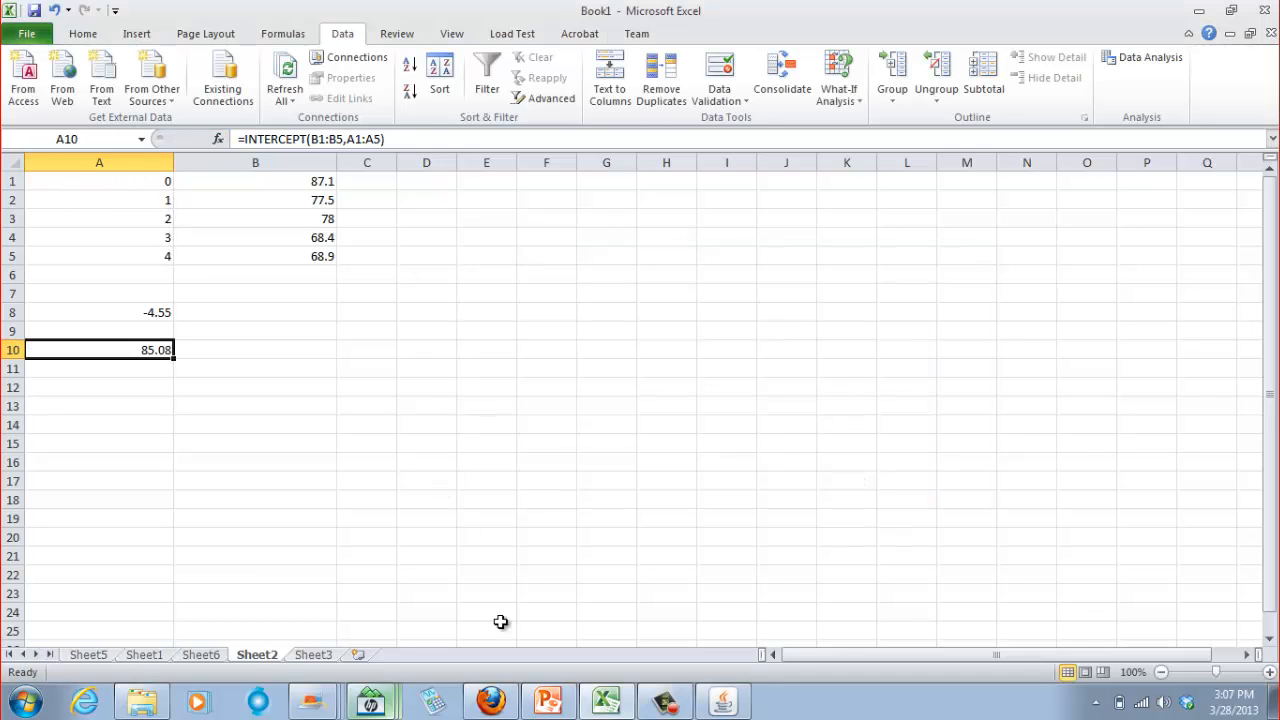
- Compare the slope and intercept function results with the Sheet6 regression coefficients, ending on Sheet2
{"action": "left_click", "coordinate": [205, 656]}
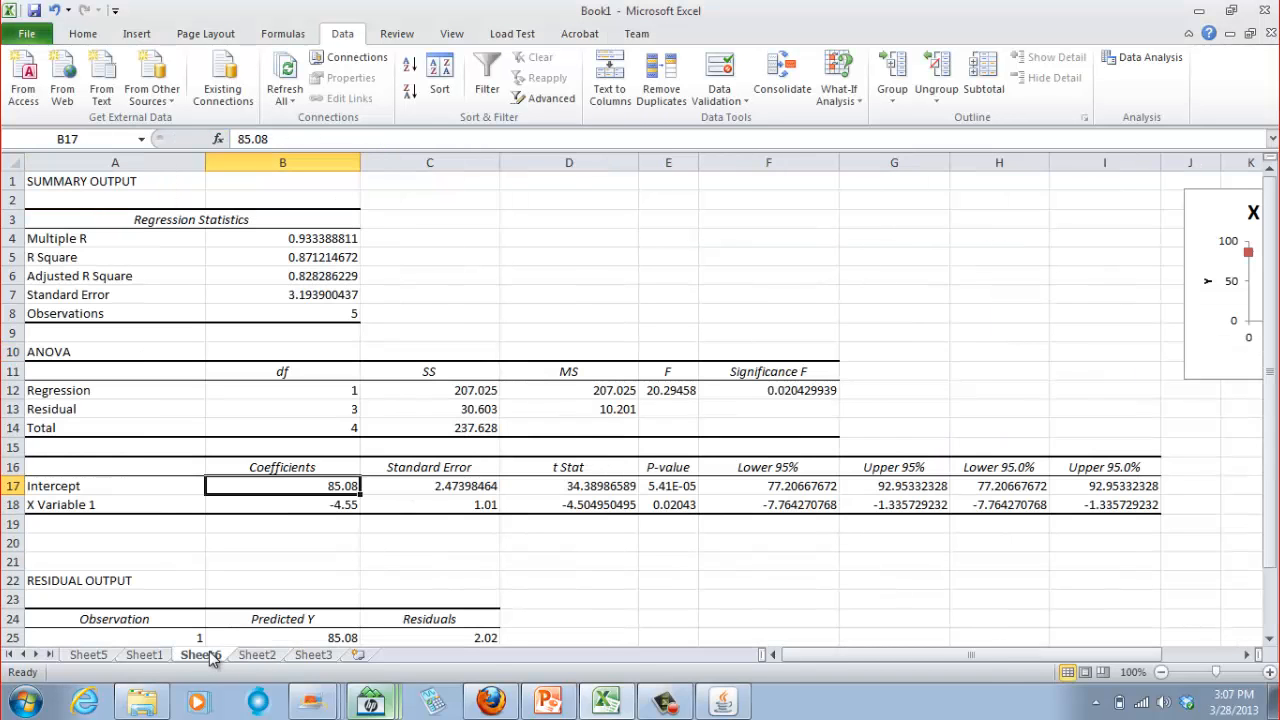
{"action": "left_click", "coordinate": [264, 658]}
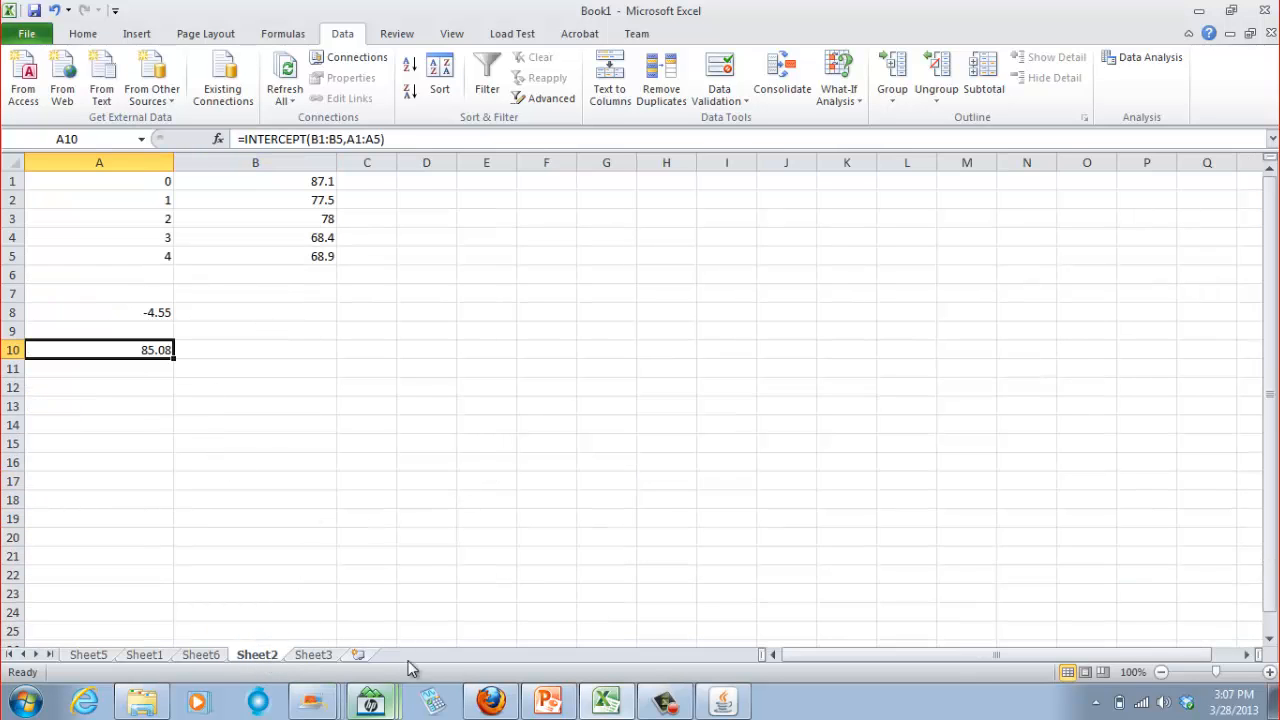
- Review the remaining Example 2 tasks on the PowerPoint slide, and return to Sheet2 in Excel
{"action": "left_click", "coordinate": [548, 702]}
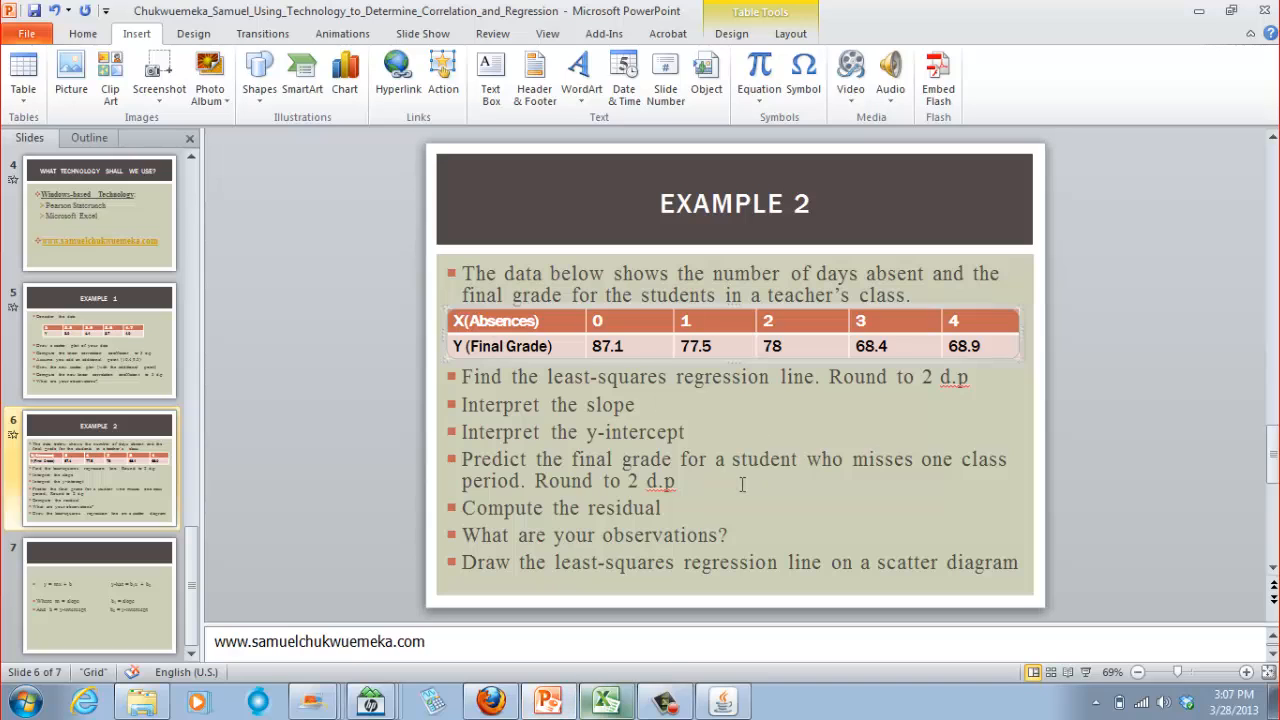
{"action": "left_click", "coordinate": [552, 702]}
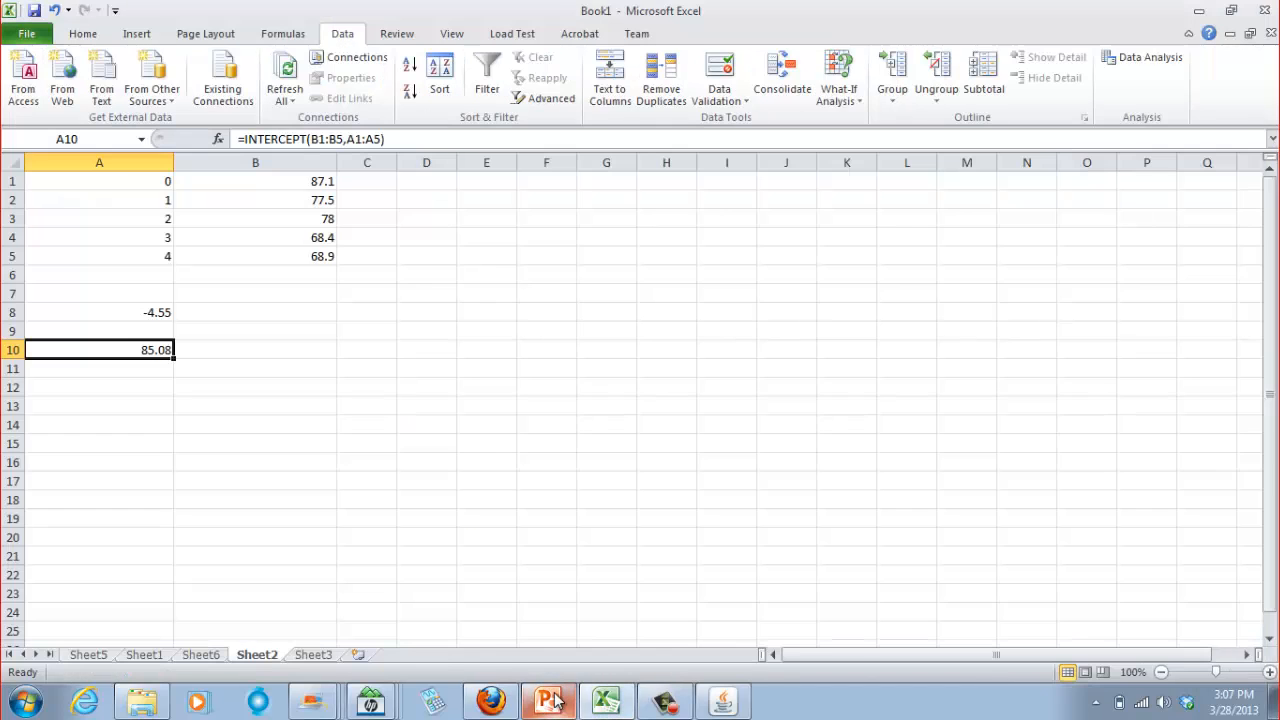
{"action": "left_click", "coordinate": [388, 326]}
{"action": "left_click", "coordinate": [272, 346]}
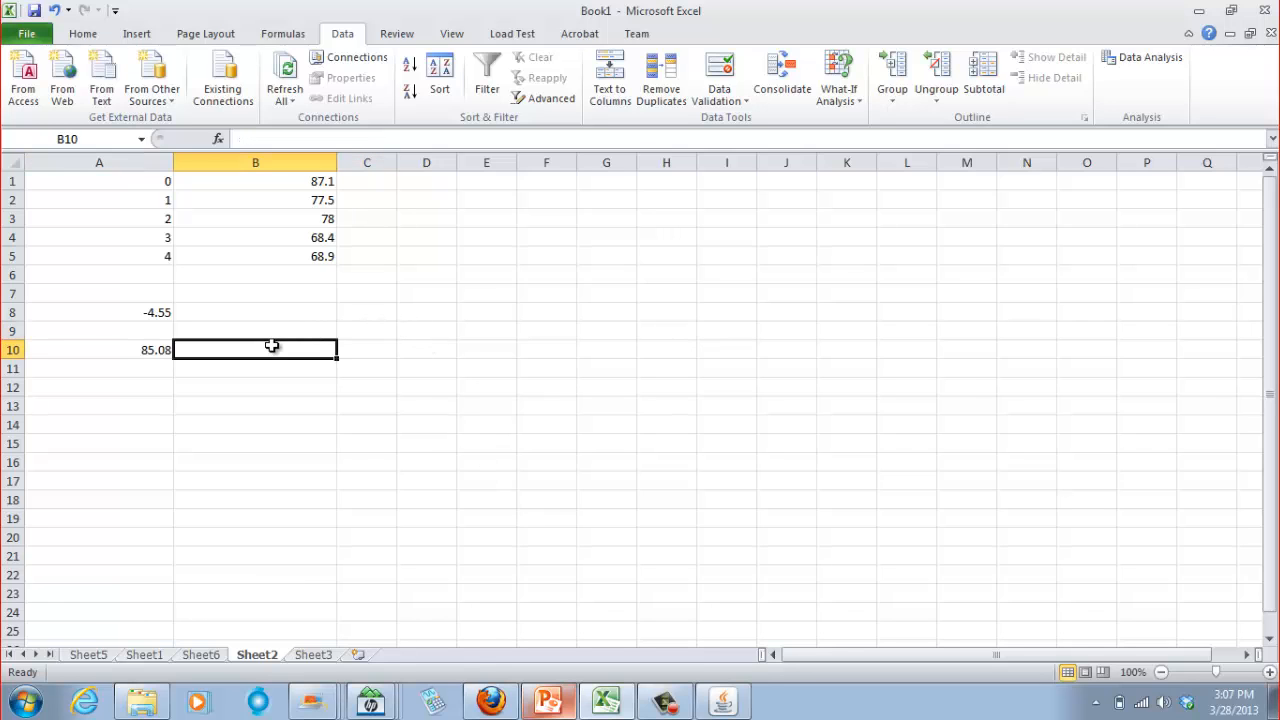
- Switch to StatCrunch's Simple Linear Regression window and go back from the fitted line plot to the start of the numerical results
{"action": "left_click", "coordinate": [726, 695]}
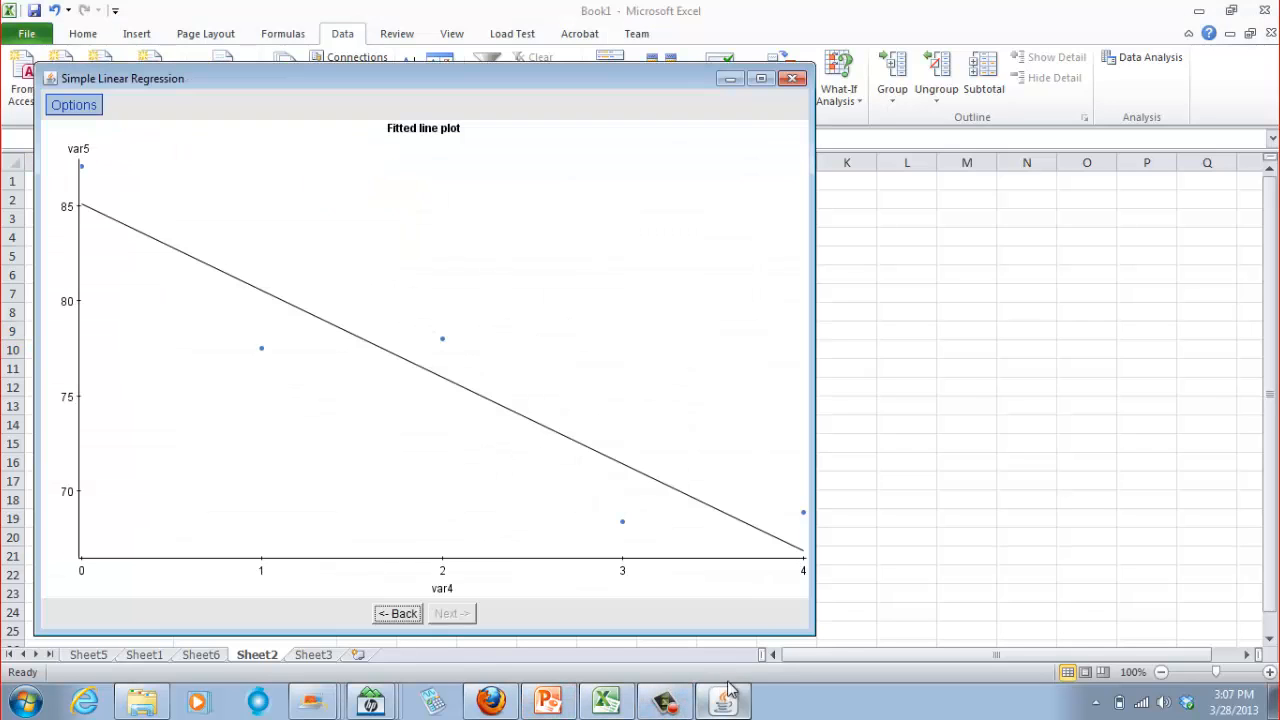
{"action": "left_click", "coordinate": [398, 614]}
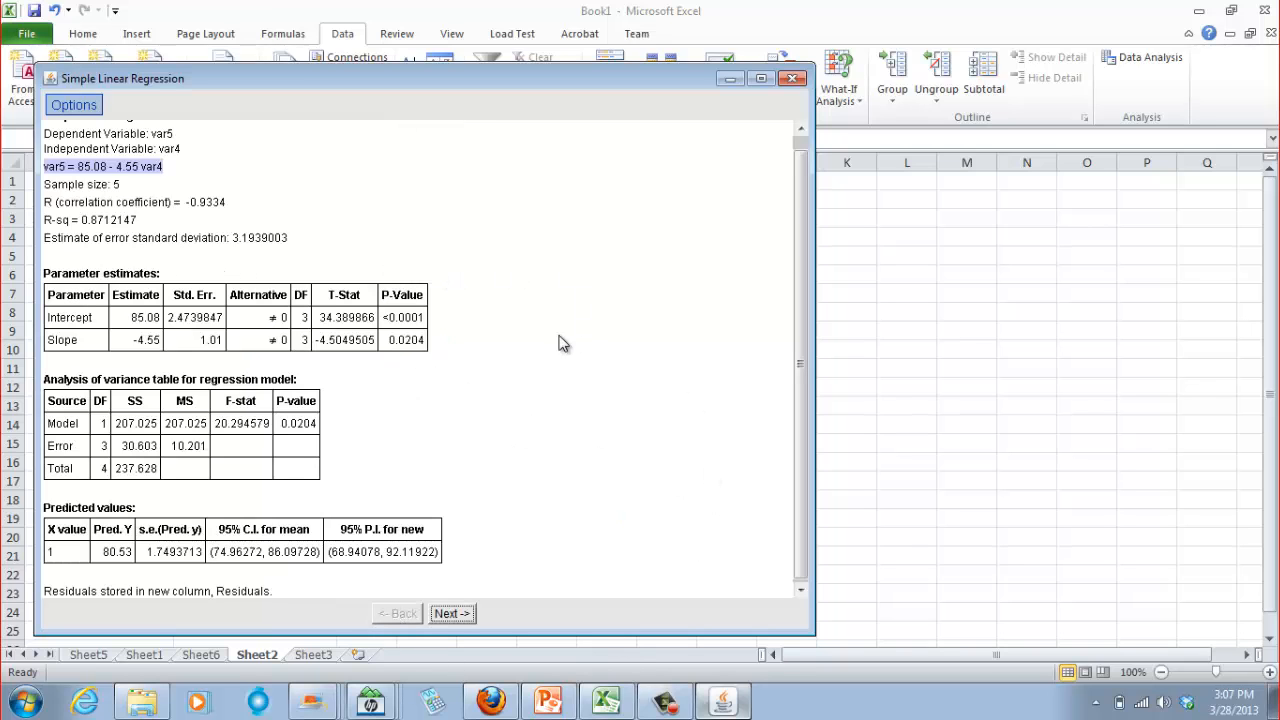
{"action": "scroll", "coordinate": [140, 343], "scroll_direction": "up", "scroll_amount": 1}
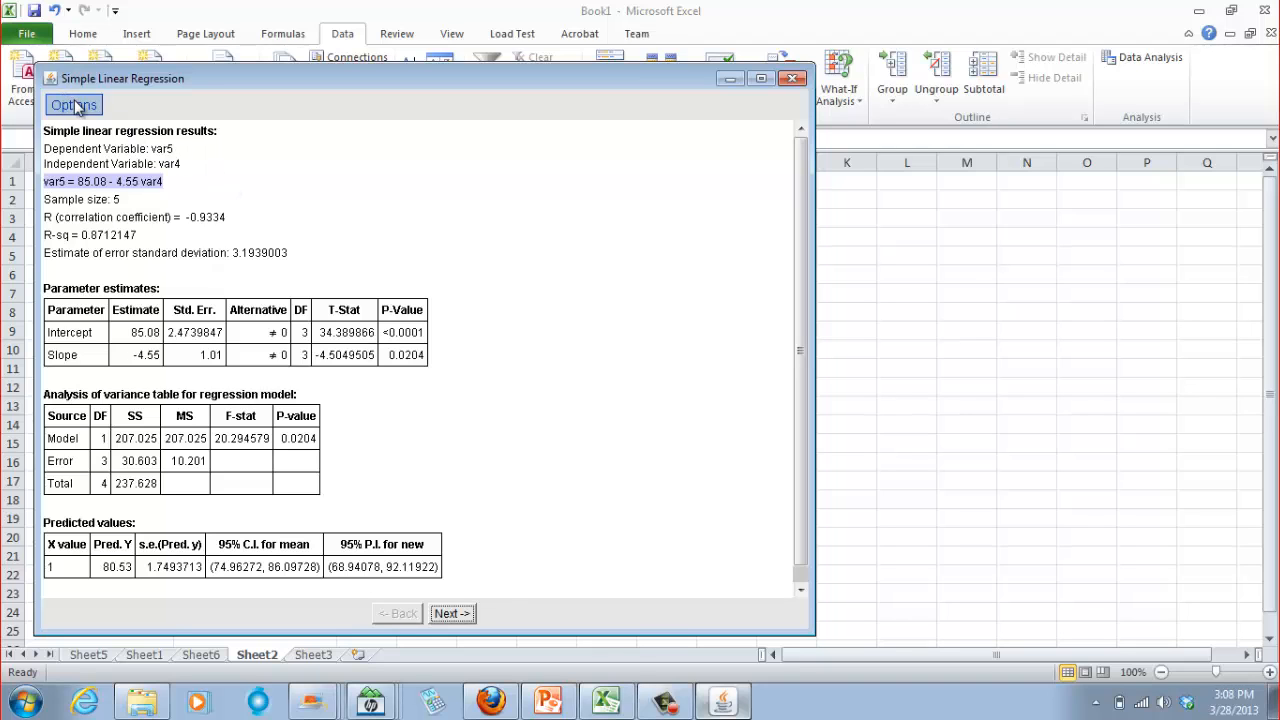
{"action": "left_click", "coordinate": [172, 198]}
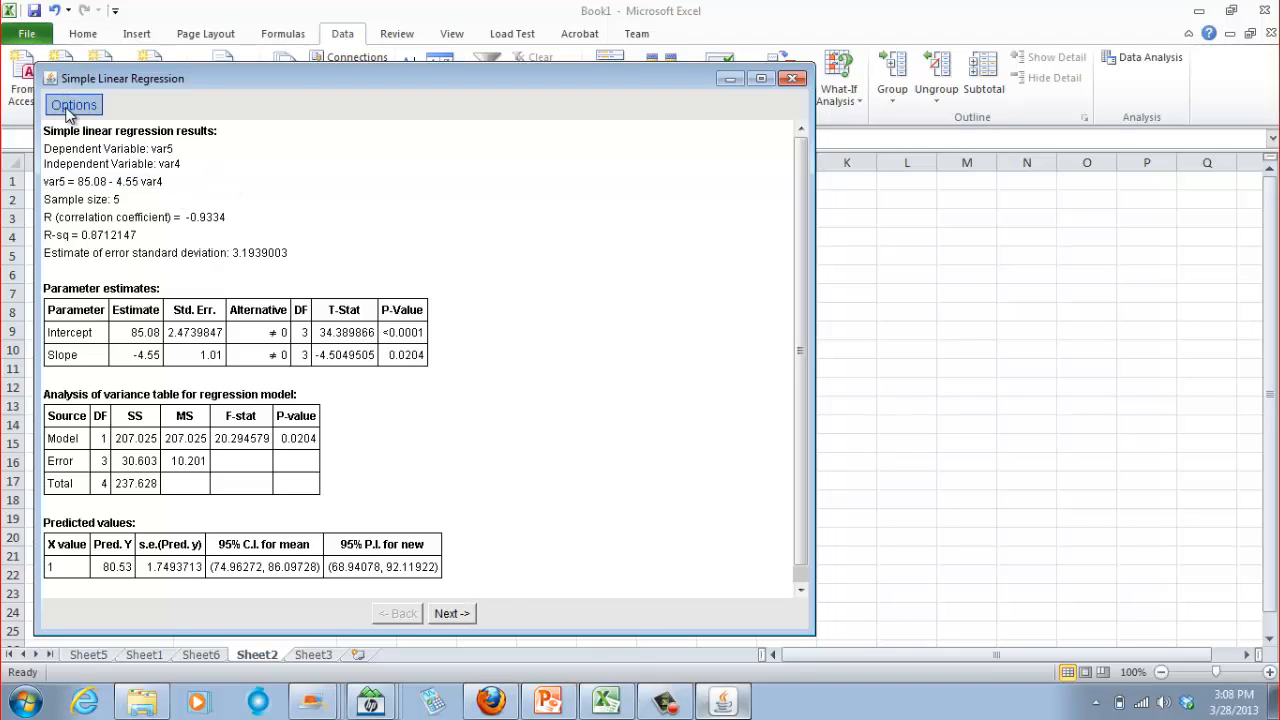
- Examine the My Results export settings for the regression output without exporting, and switch to the Example 2 slide in PowerPoint
{"action": "left_click", "coordinate": [70, 110]}
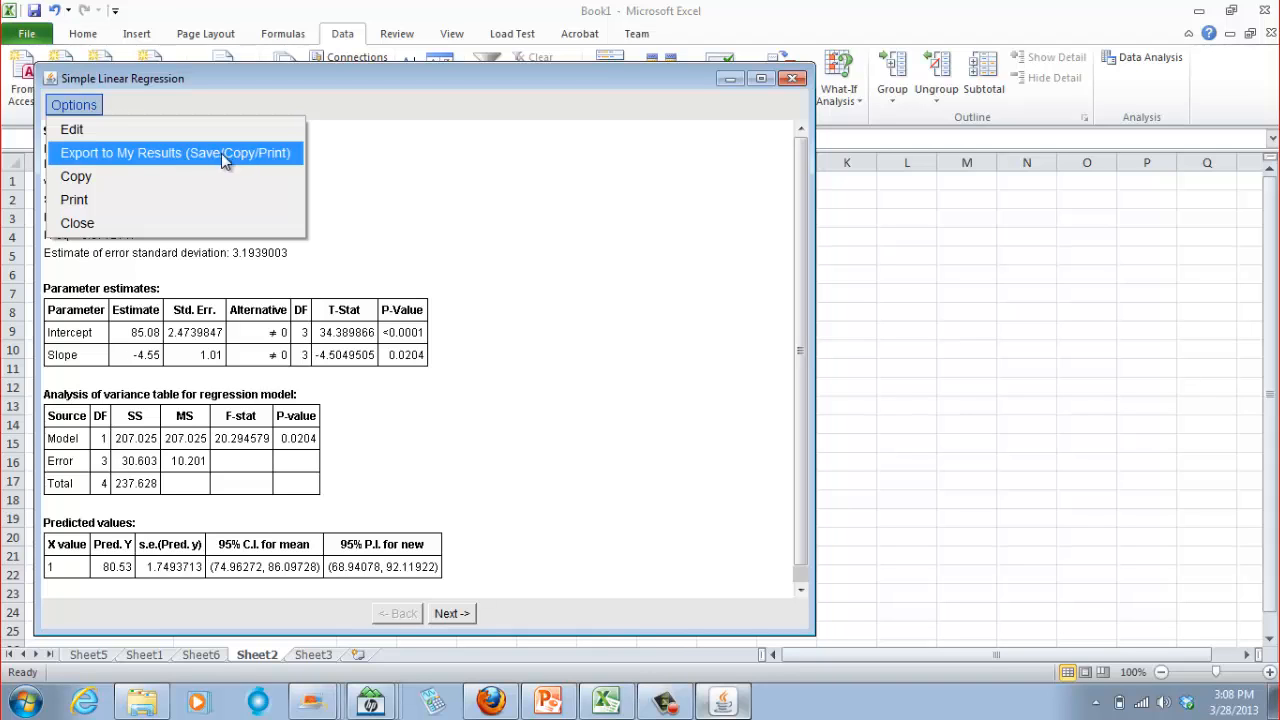
{"action": "left_click", "coordinate": [157, 155]}
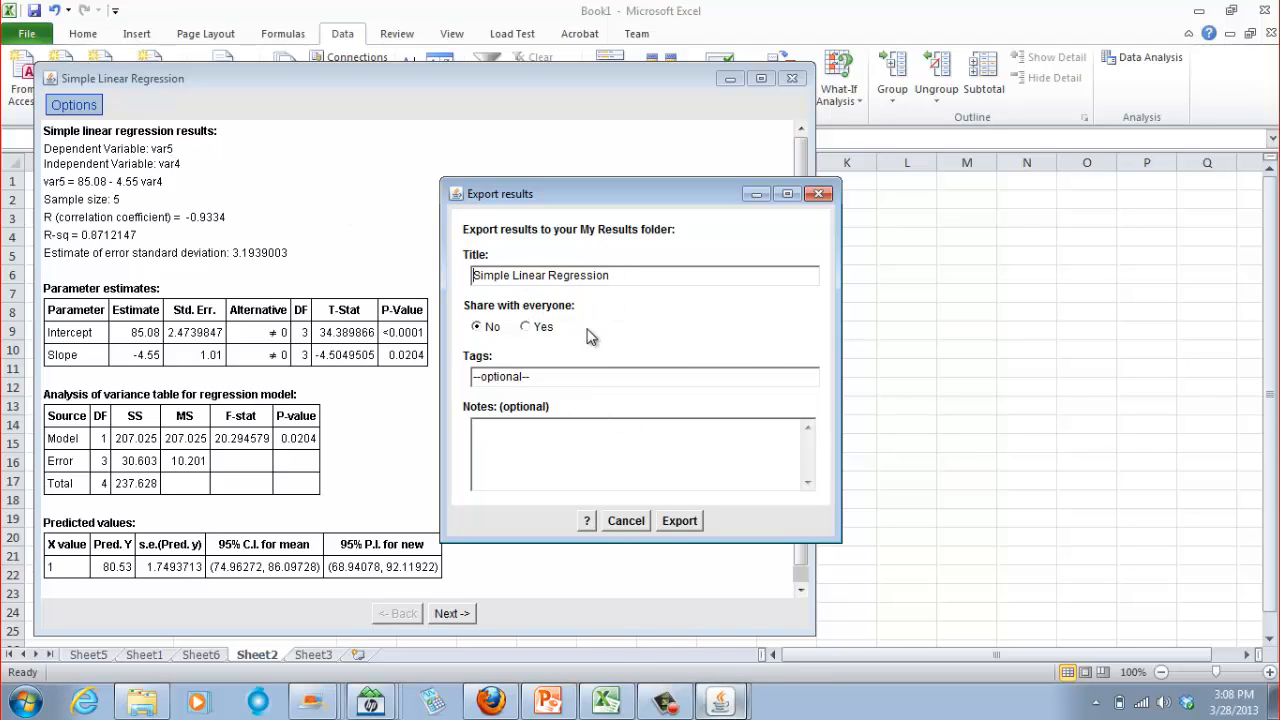
{"action": "left_click", "coordinate": [627, 521]}
{"action": "scroll", "coordinate": [797, 352], "scroll_direction": "down", "scroll_amount": 2}
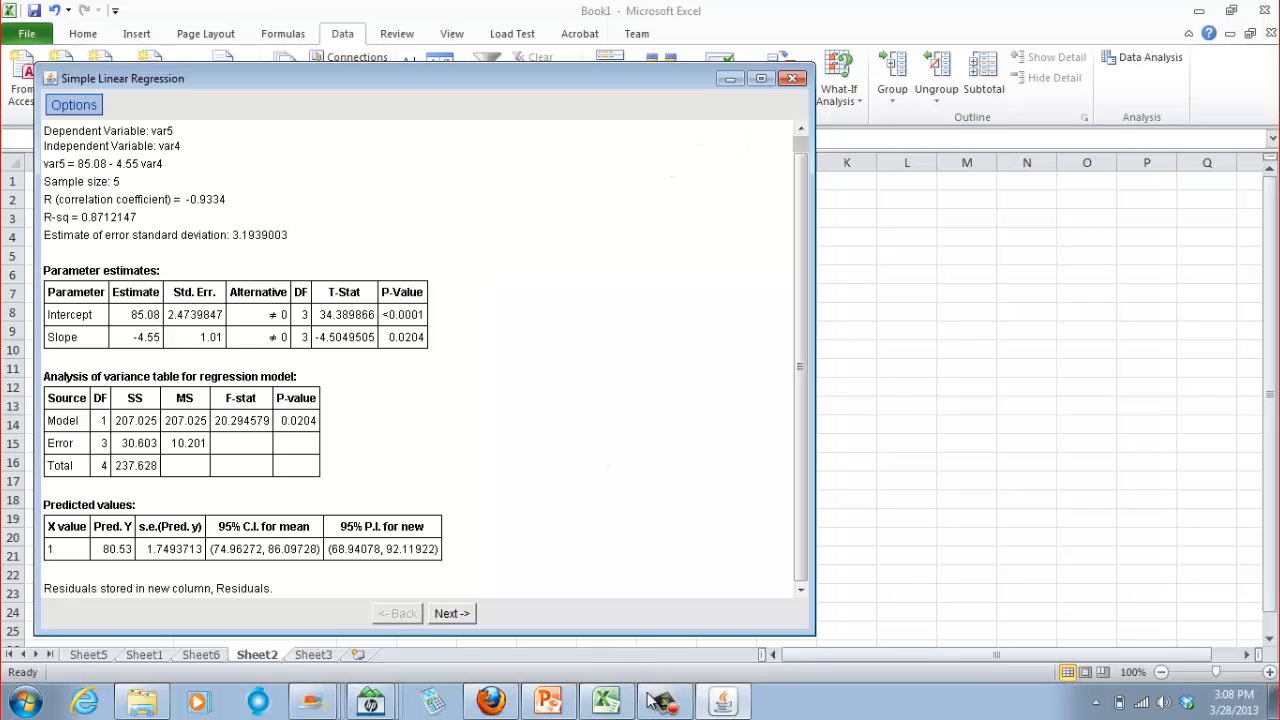
{"action": "left_click", "coordinate": [548, 701]}
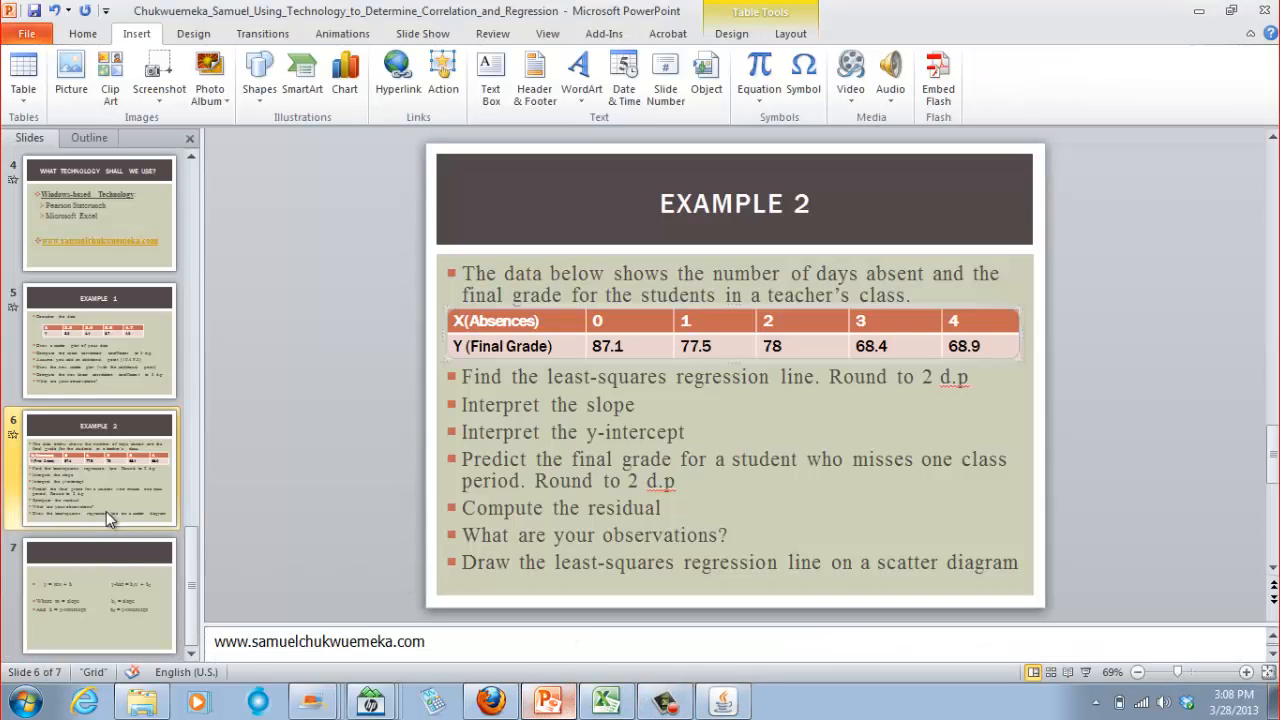